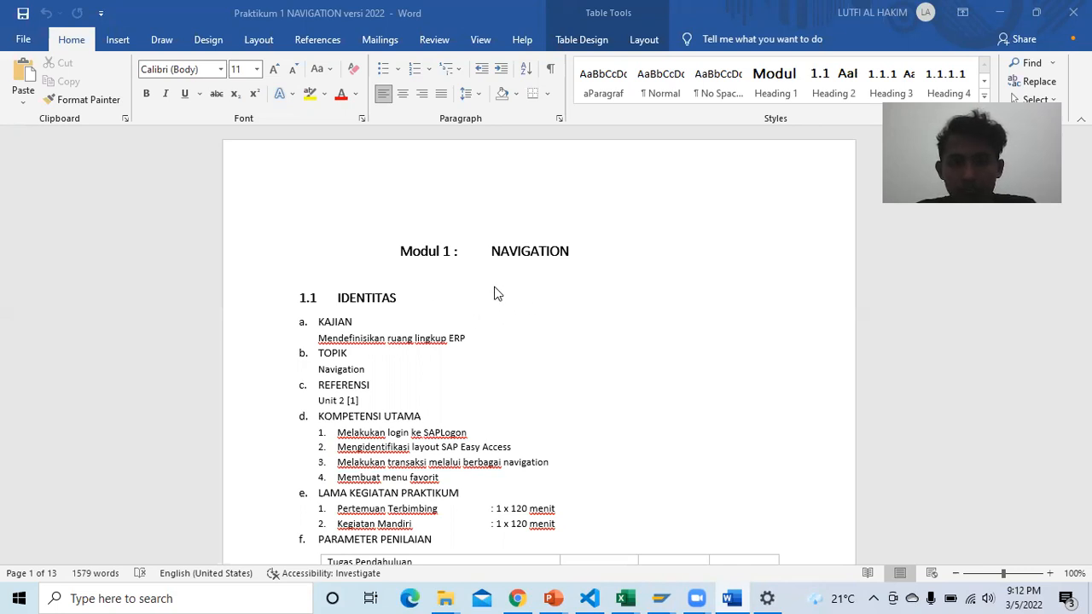
Step: Scroll down to the empty Table 1-1 Membuat Logon Entry under section 1.4.1.2 Pengamatan
{"action": "scroll", "coordinate": [499, 293], "scroll_direction": "down", "scroll_amount": 8}
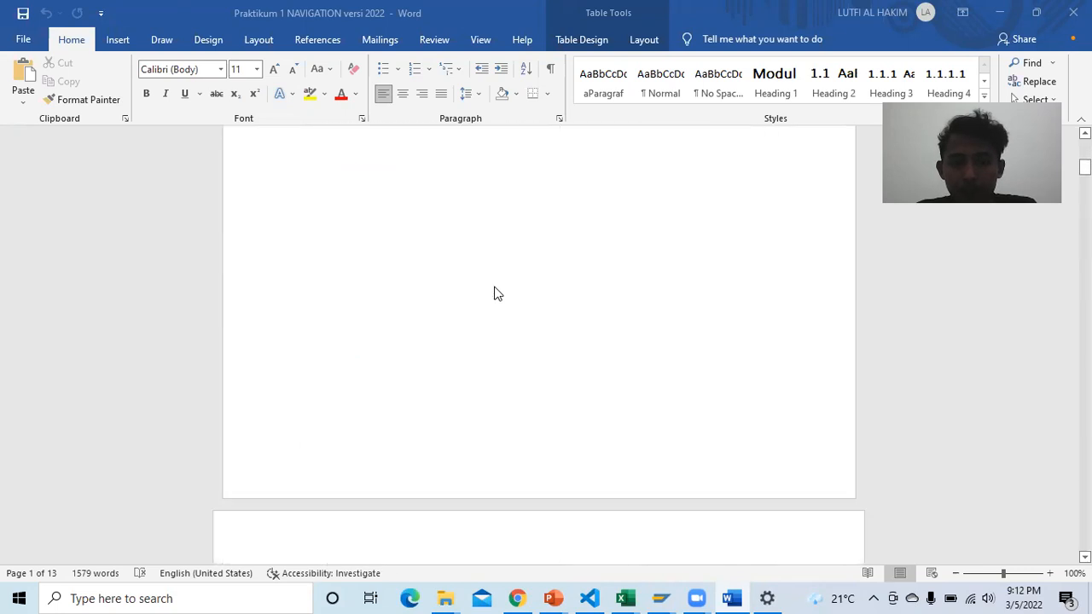
{"action": "scroll", "coordinate": [497, 294], "scroll_direction": "down", "scroll_amount": 10}
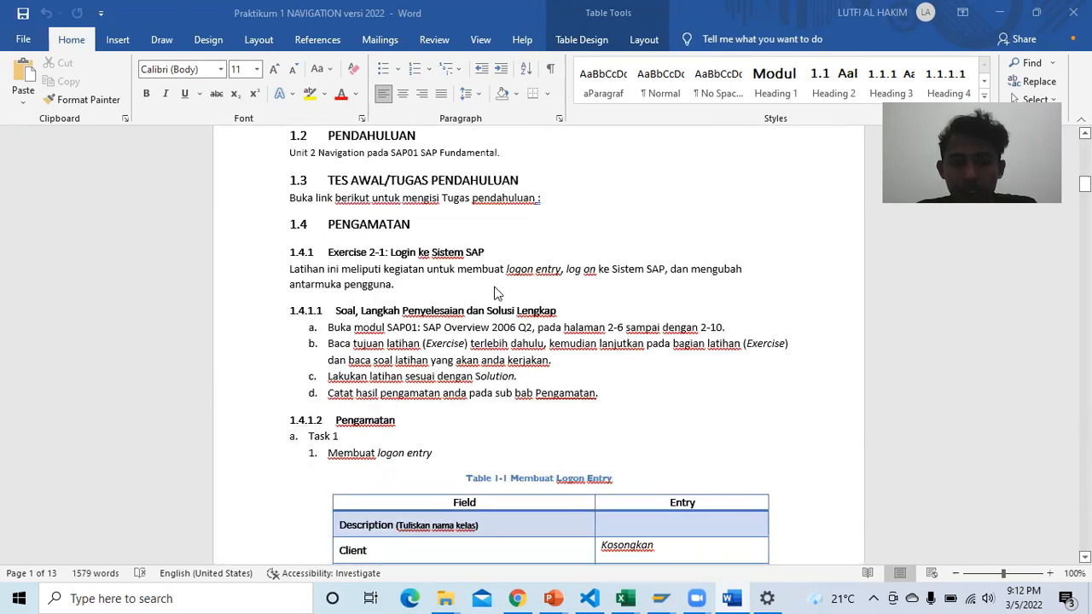
{"action": "scroll", "coordinate": [557, 326], "scroll_direction": "down", "scroll_amount": 2}
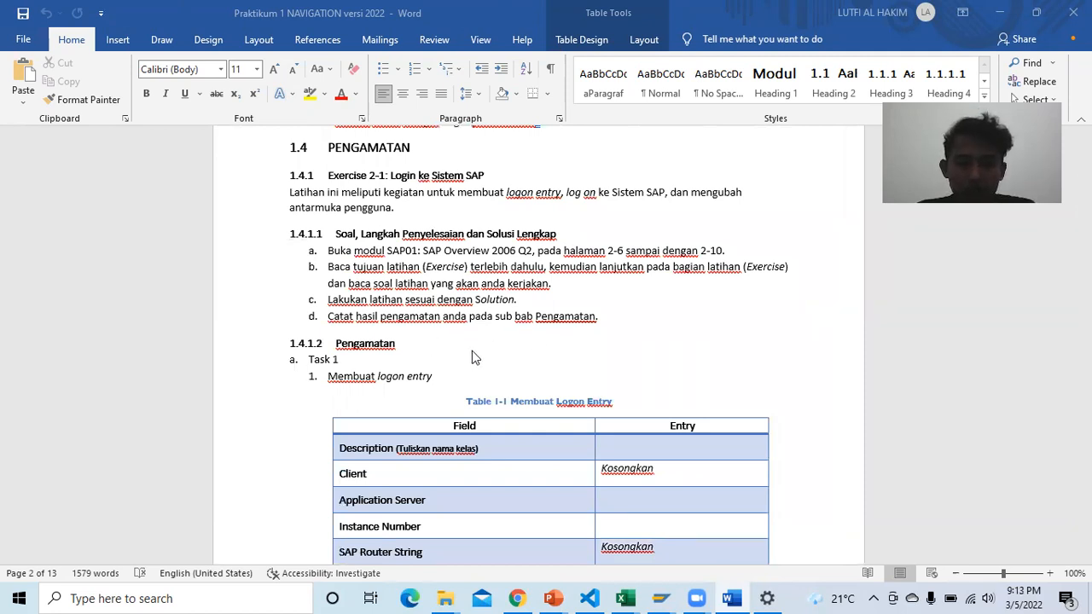
{"action": "scroll", "coordinate": [517, 354], "scroll_direction": "down", "scroll_amount": 1}
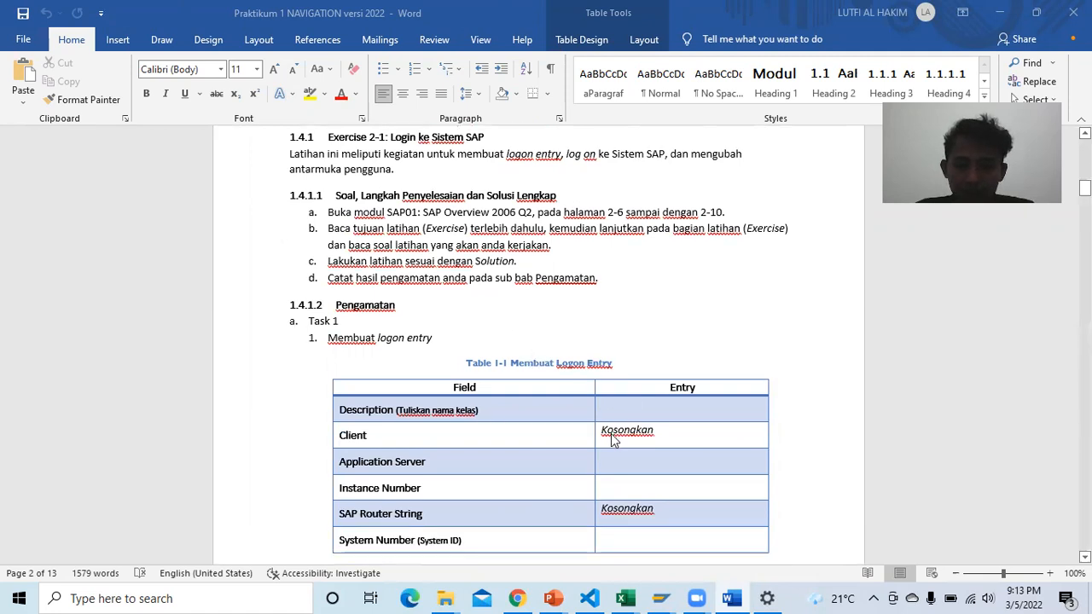
{"action": "scroll", "coordinate": [615, 439], "scroll_direction": "down", "scroll_amount": 1}
{"action": "mouse_move", "coordinate": [662, 598]}
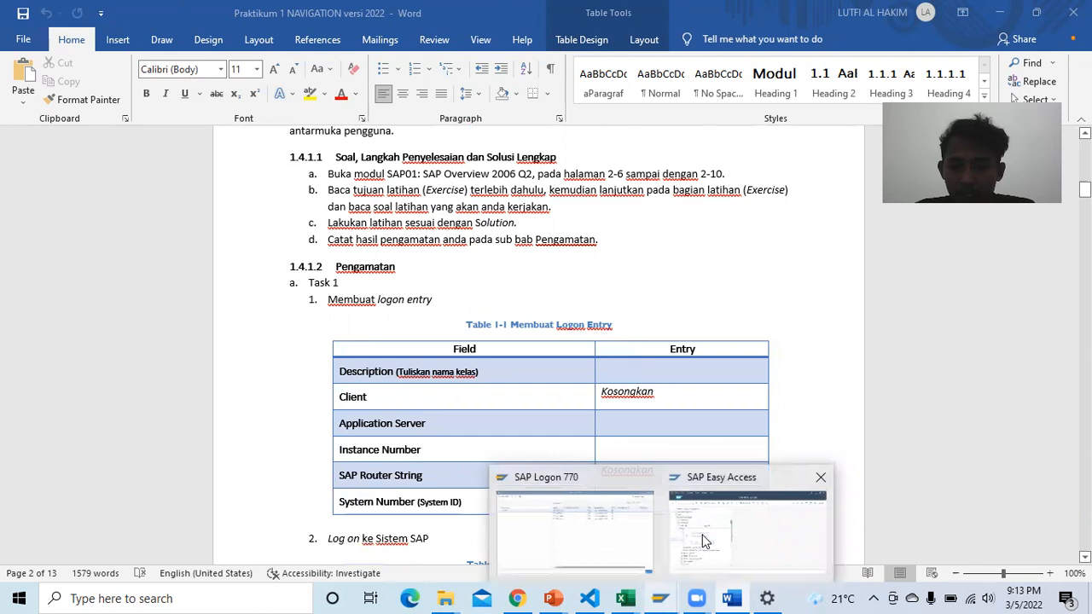
Step: Close the SAP Easy Access window and confirm logging off, back at the SAP Logon connection list
{"action": "left_click", "coordinate": [604, 517]}
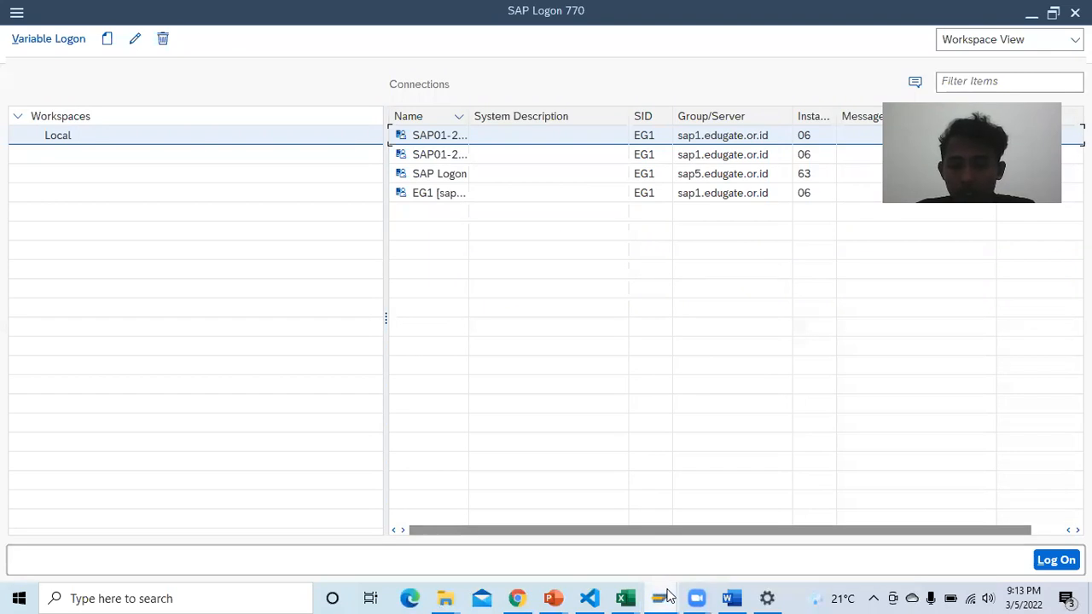
{"action": "mouse_move", "coordinate": [666, 595]}
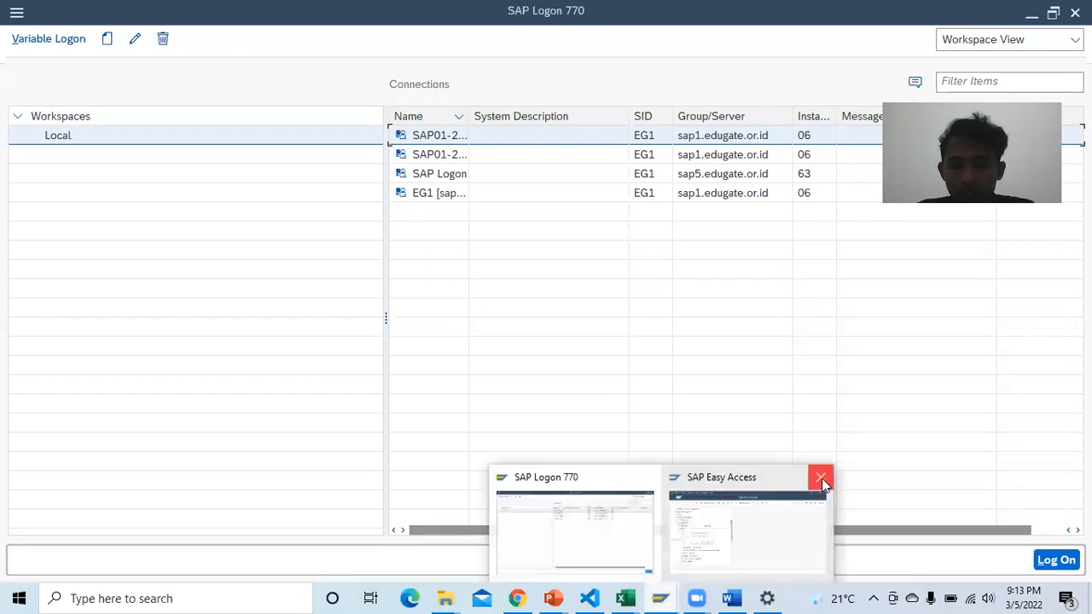
{"action": "left_click", "coordinate": [820, 480]}
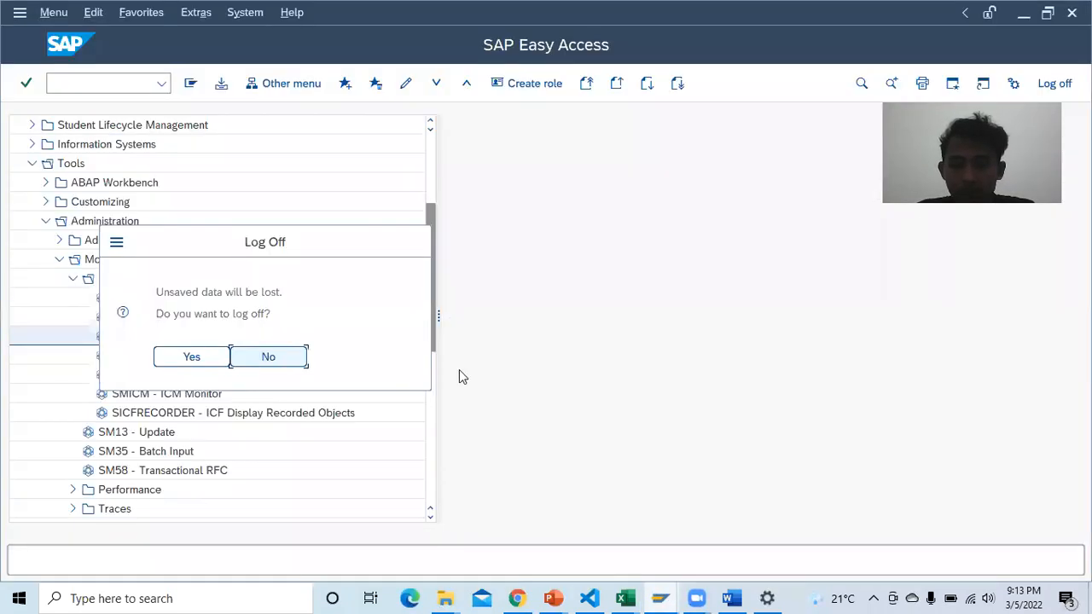
{"action": "left_click", "coordinate": [215, 357]}
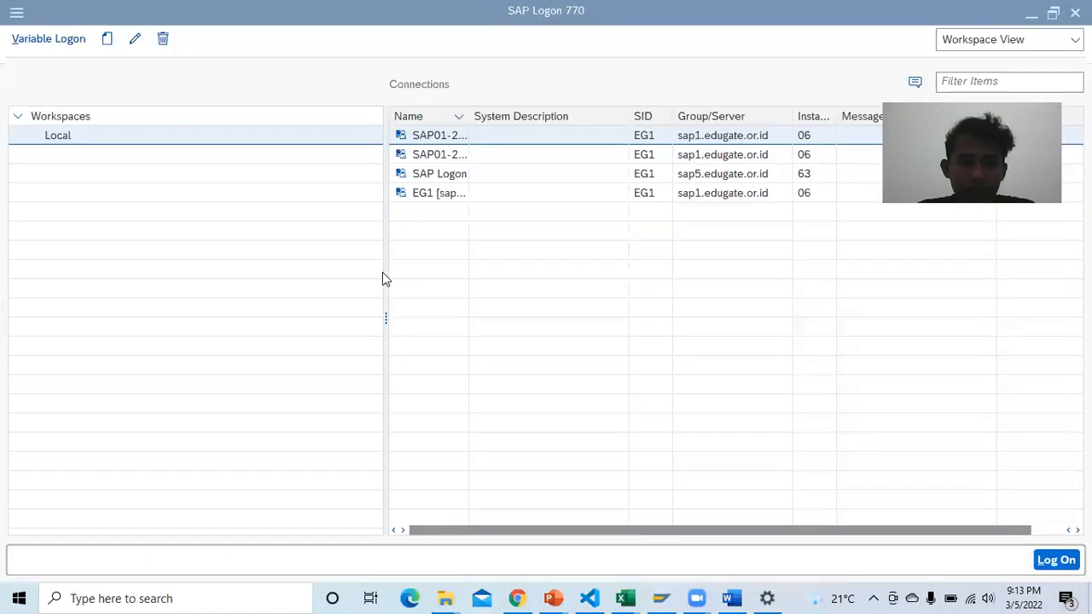
{"action": "left_click", "coordinate": [107, 44]}
Step: Start a user-specified connection with description D3SIA4402, System ID EG1 and instance number 06
{"action": "left_click", "coordinate": [156, 68]}
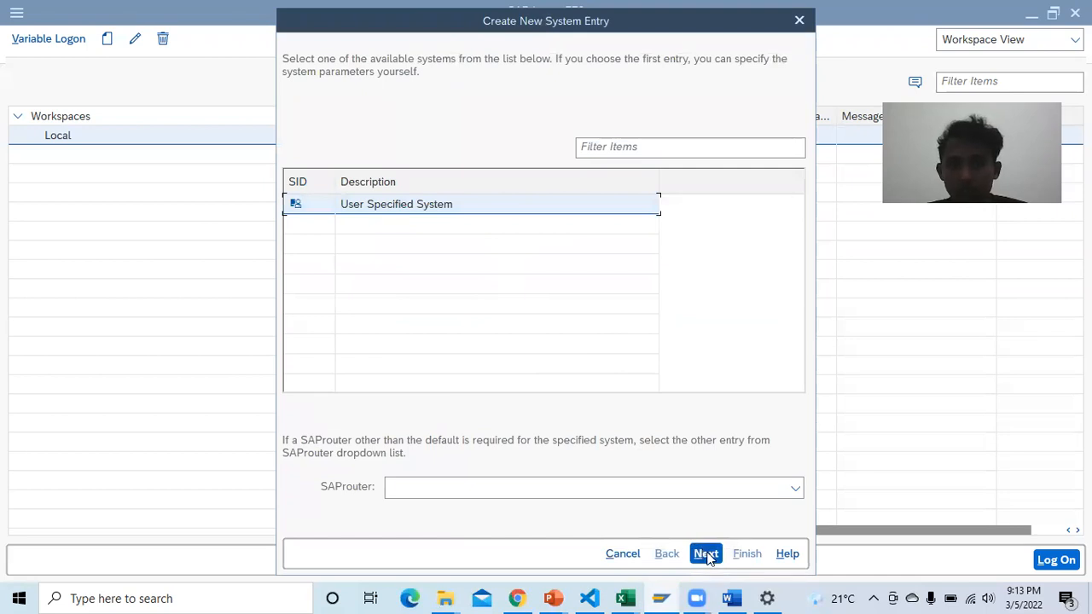
{"action": "left_click", "coordinate": [707, 555]}
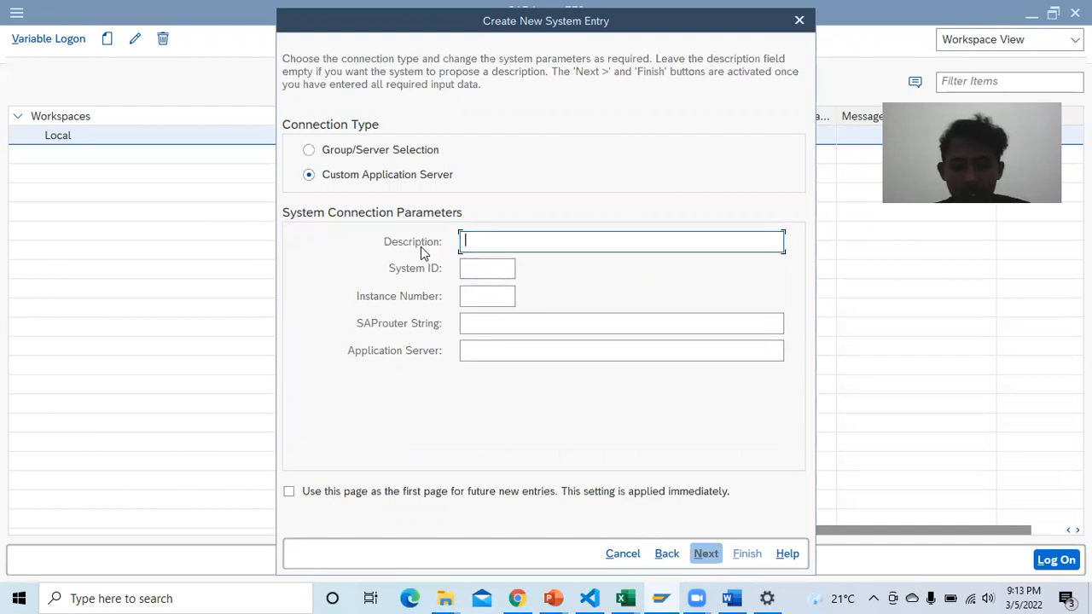
{"action": "type", "text": "D3SIA"}
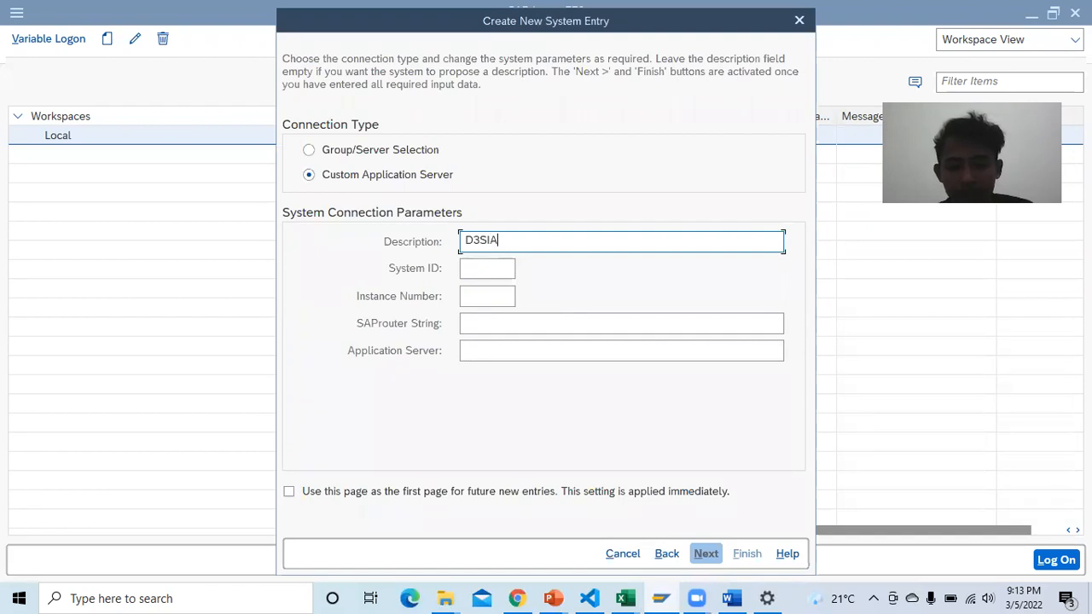
{"action": "type", "text": "4402"}
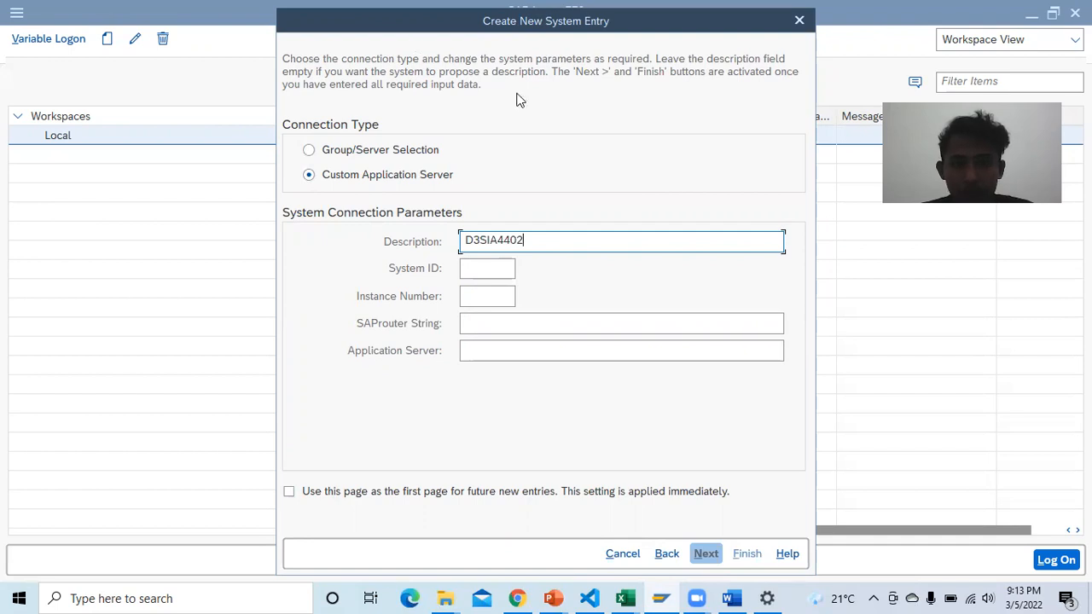
{"action": "left_click", "coordinate": [488, 270]}
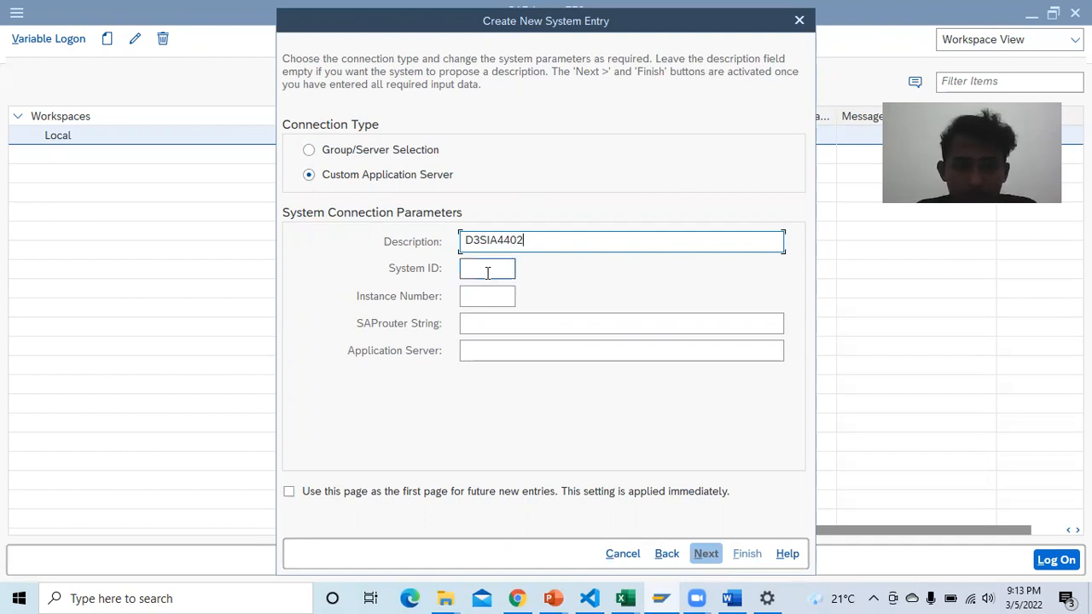
{"action": "type", "text": "E"}
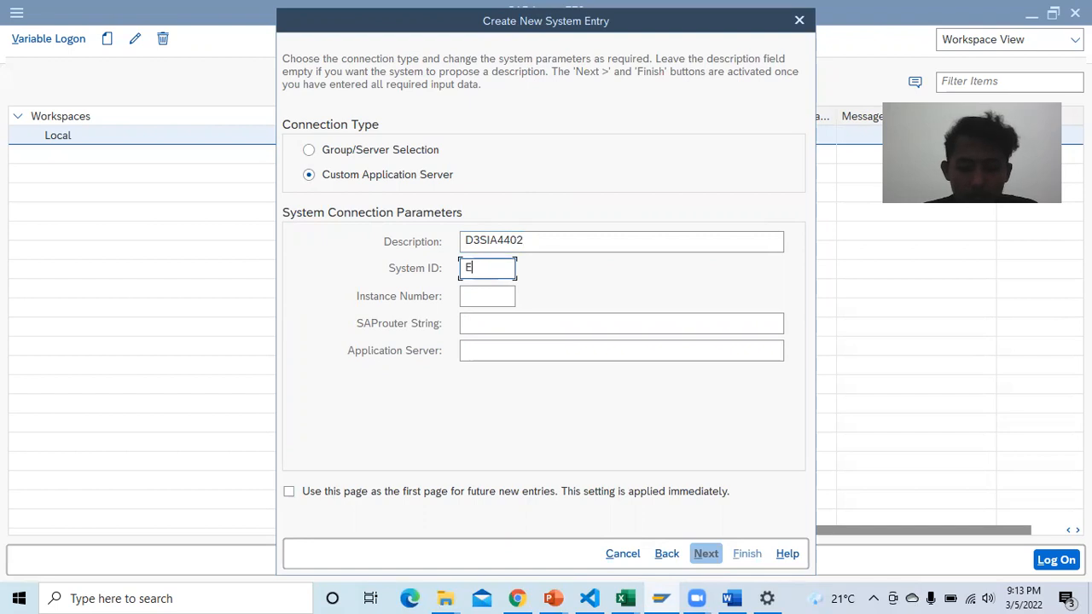
{"action": "type", "text": "G1"}
{"action": "left_click", "coordinate": [484, 296]}
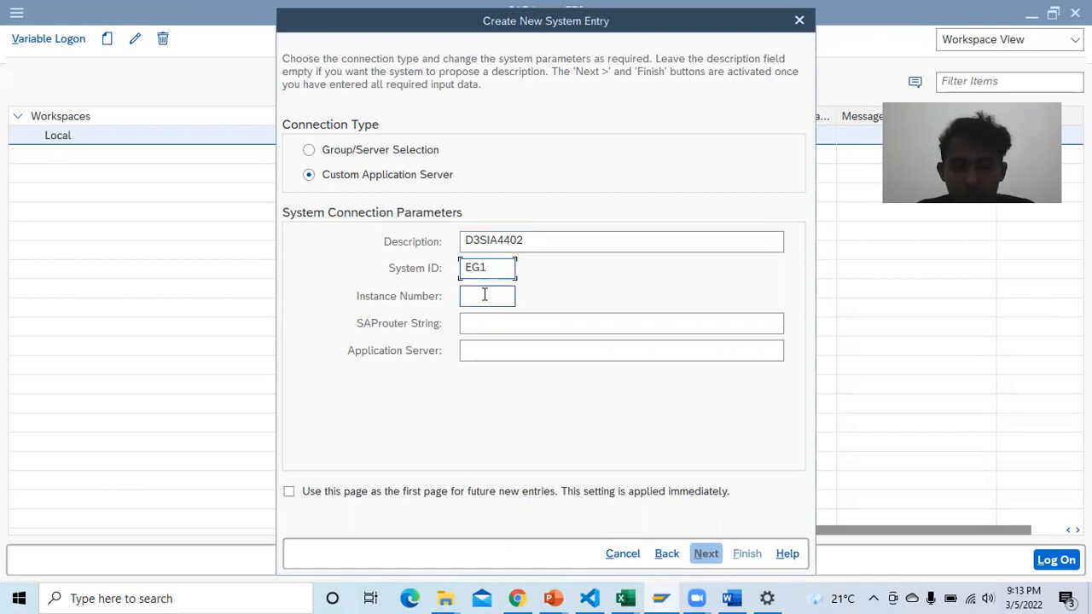
{"action": "type", "text": "06"}
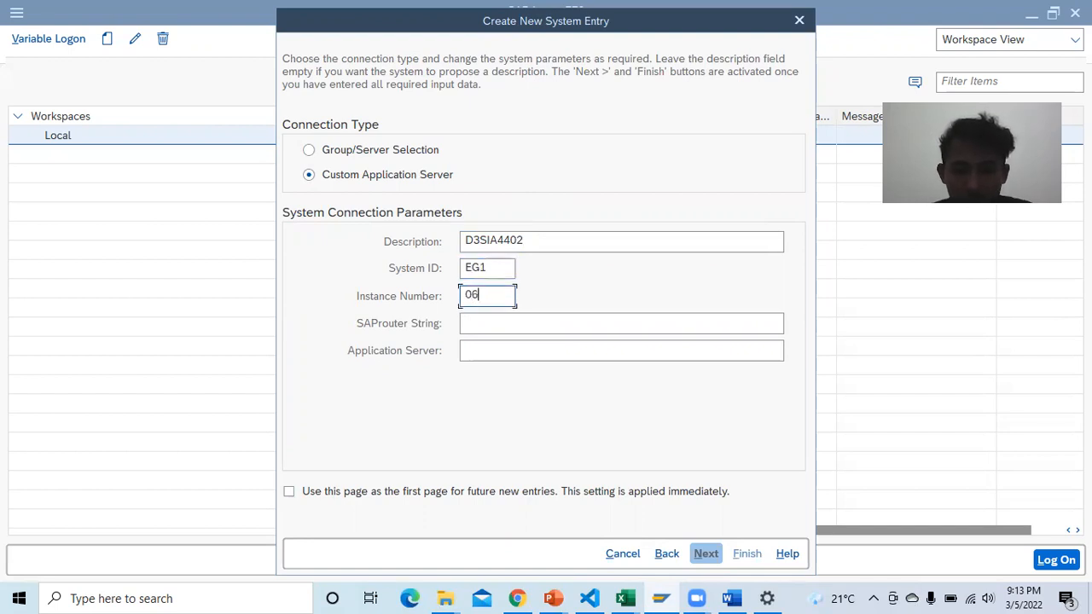
Step: Set the application server to sap1.edugate.or.id, keep default network settings and finish the entry
{"action": "left_click", "coordinate": [489, 348]}
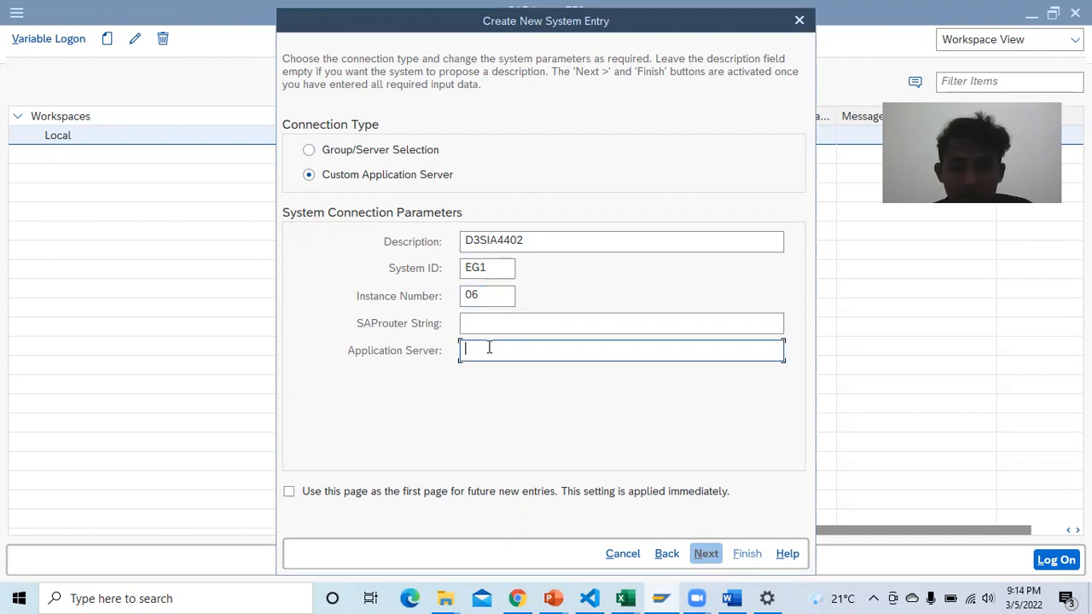
{"action": "type", "text": "SAP"}
{"action": "key", "text": "BackSpace"}
{"action": "key", "text": "BackSpace"}
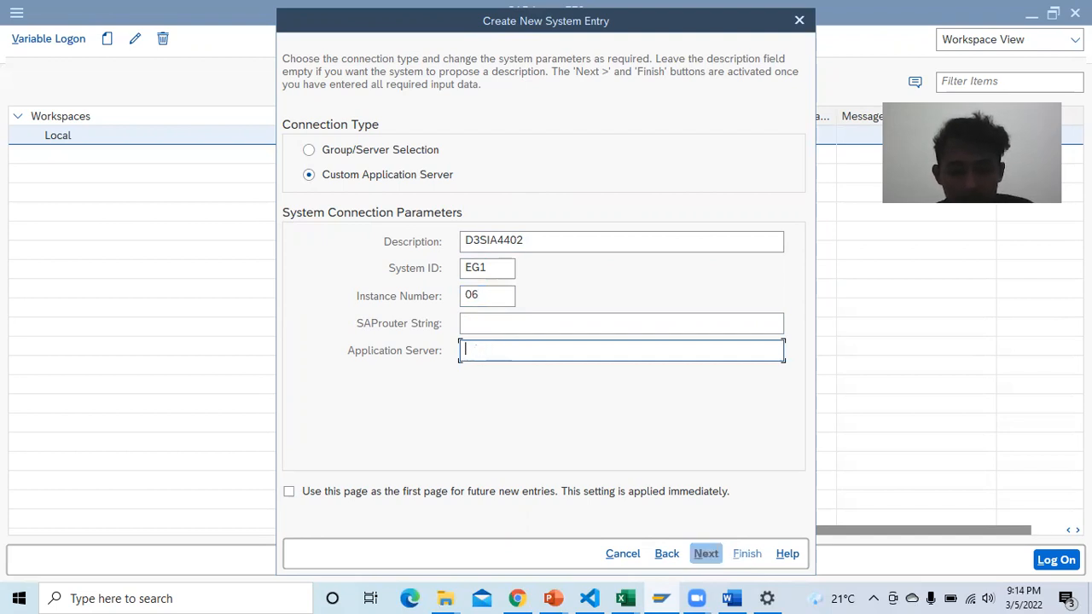
{"action": "type", "text": "sap"}
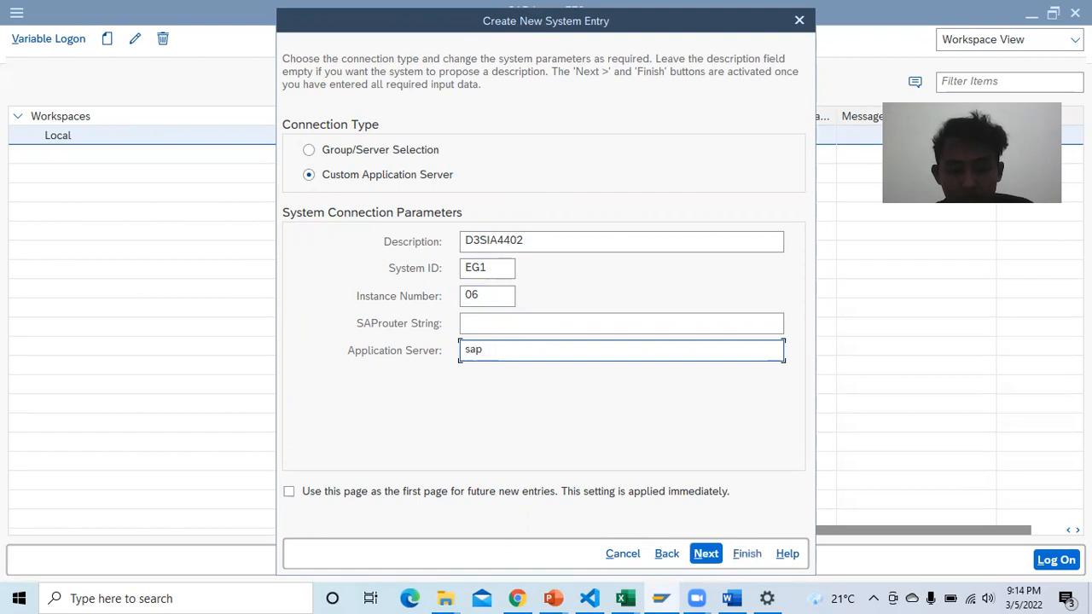
{"action": "type", "text": "1.e"}
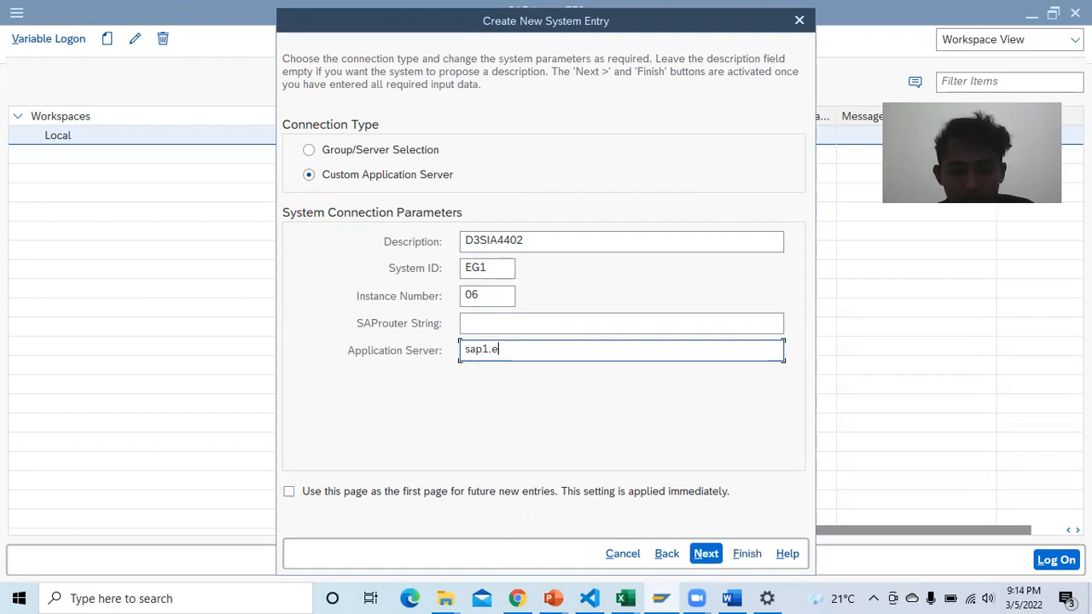
{"action": "type", "text": "dugate.or.id"}
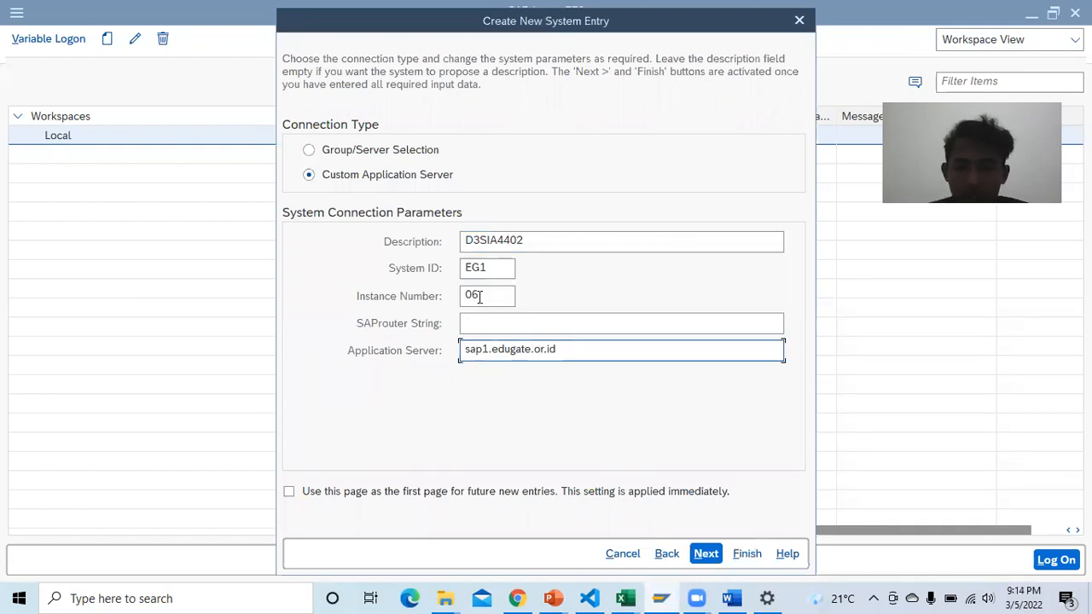
{"action": "left_click", "coordinate": [708, 555]}
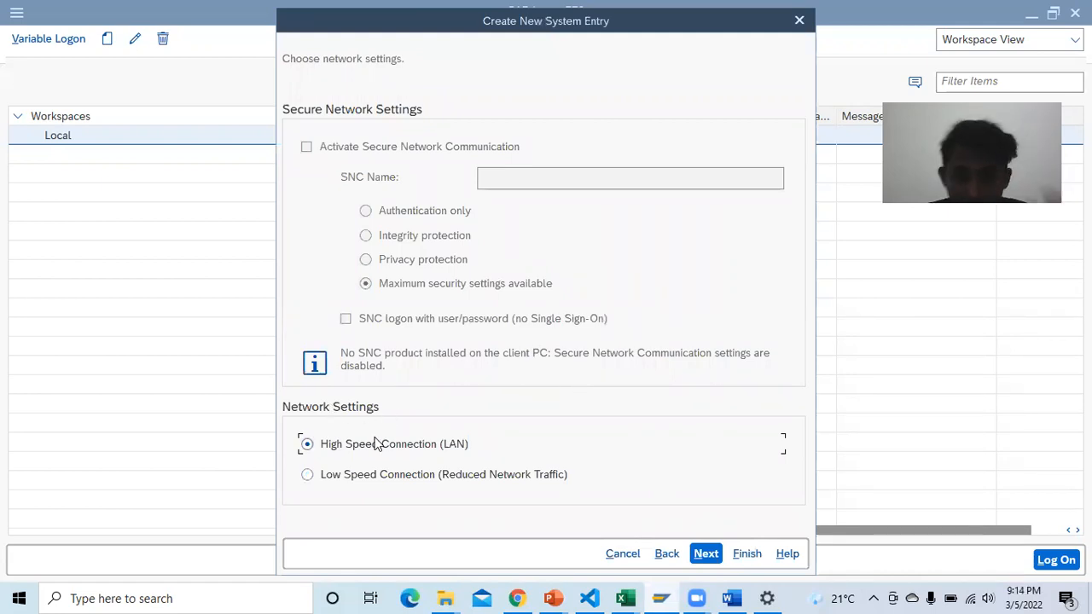
{"action": "left_click", "coordinate": [705, 554]}
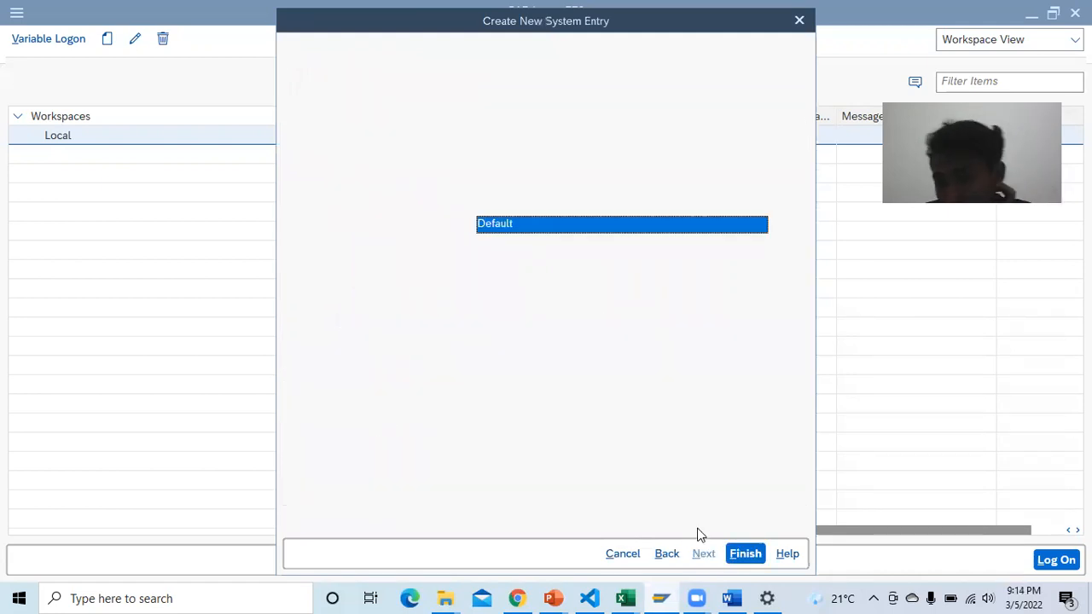
{"action": "left_click", "coordinate": [745, 555]}
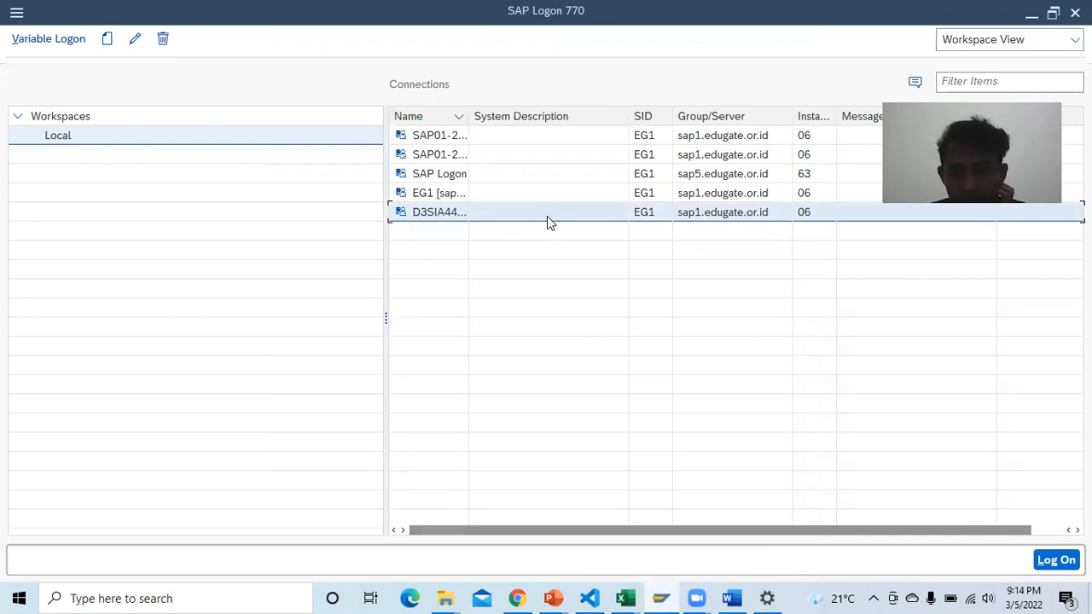
Step: Enter D3SIA4402, sap01.edugate.or.id and 06 as Table 1-1's Description, Application Server and Instance Number
{"action": "left_click", "coordinate": [731, 598]}
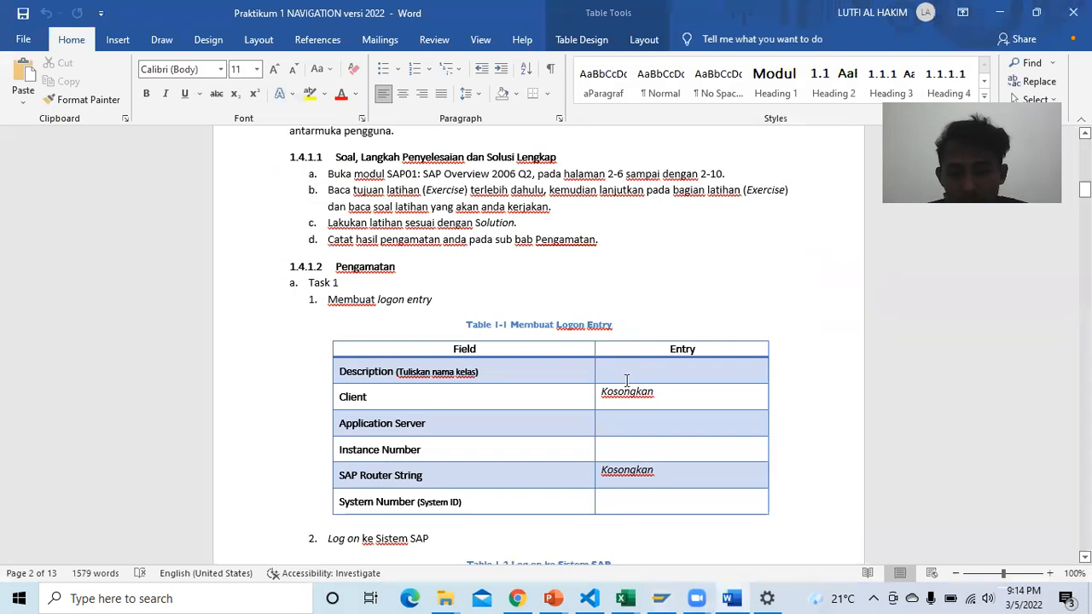
{"action": "left_click", "coordinate": [628, 373]}
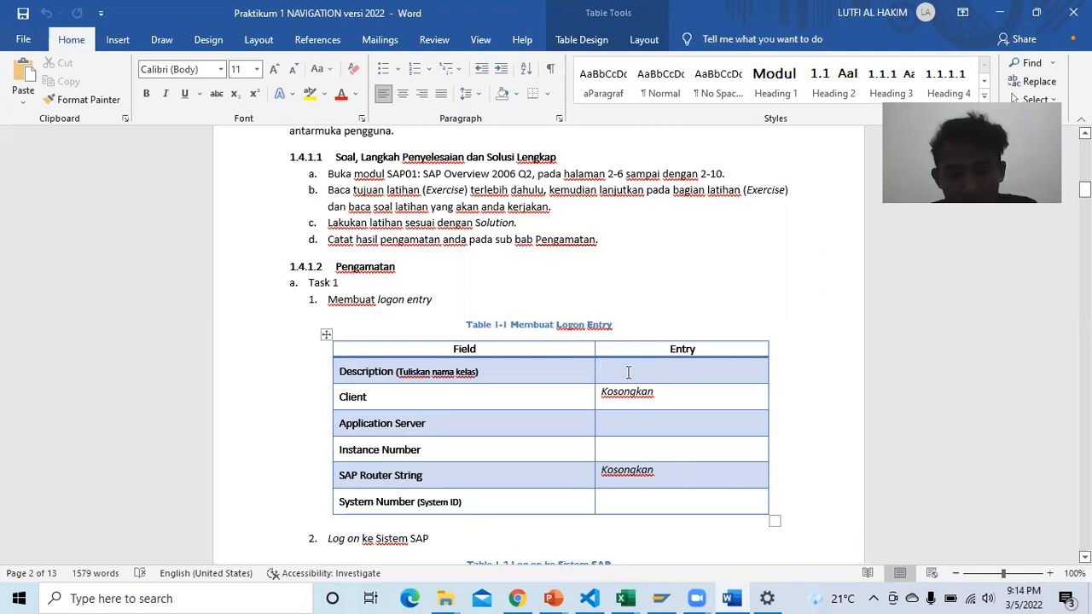
{"action": "type", "text": "D3SIA4402"}
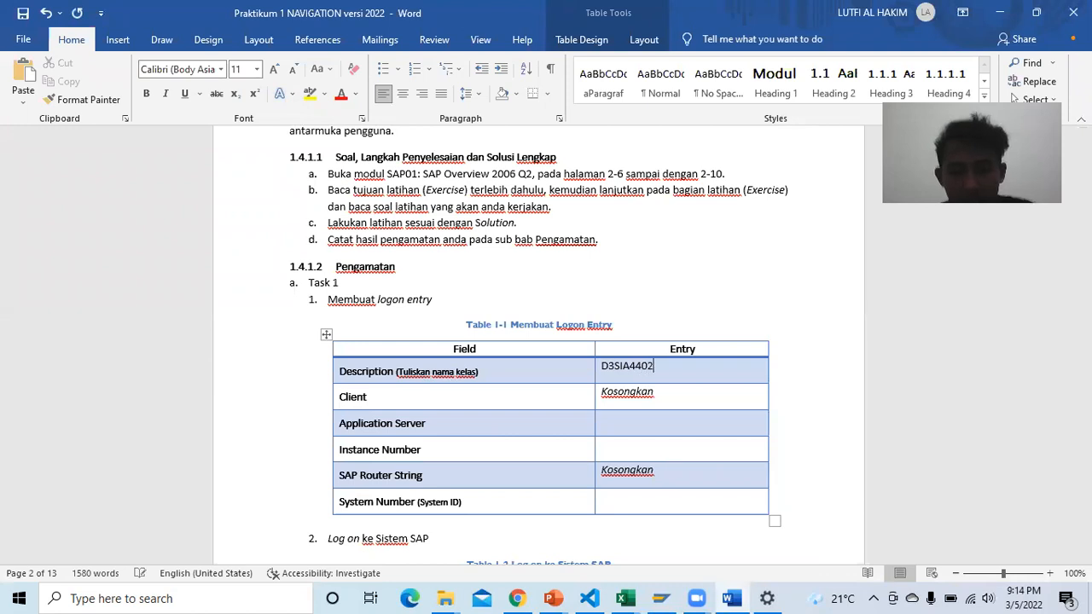
{"action": "left_click", "coordinate": [665, 425]}
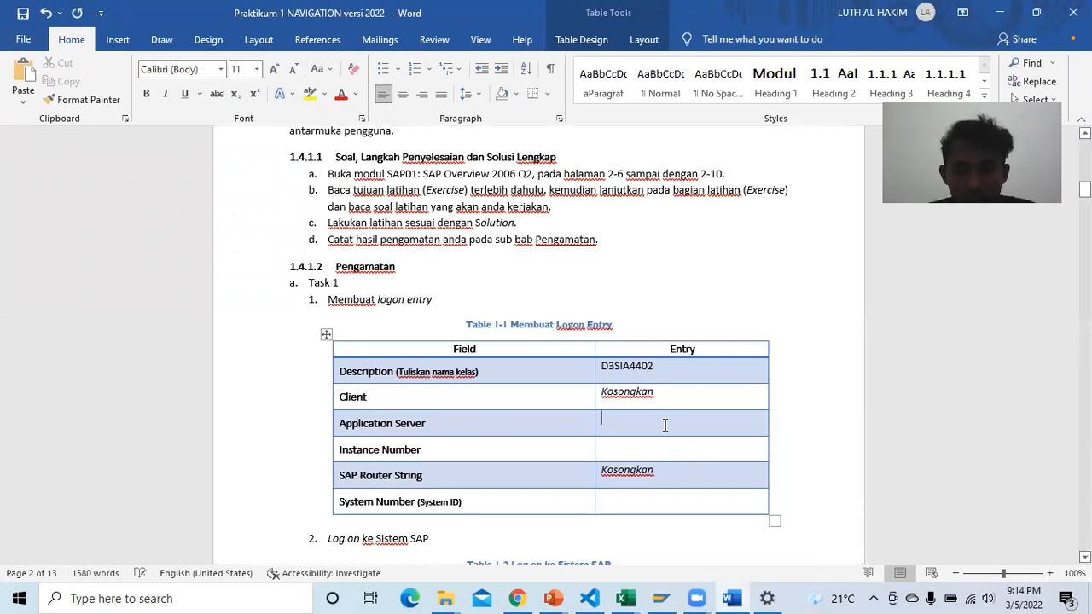
{"action": "type", "text": "sa"}
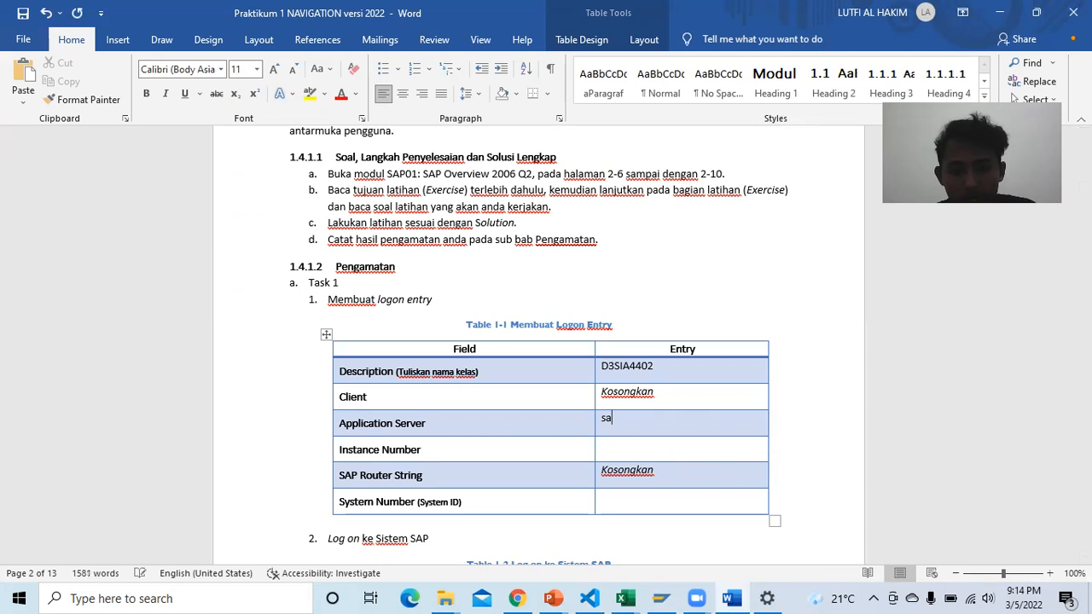
{"action": "type", "text": "p0"}
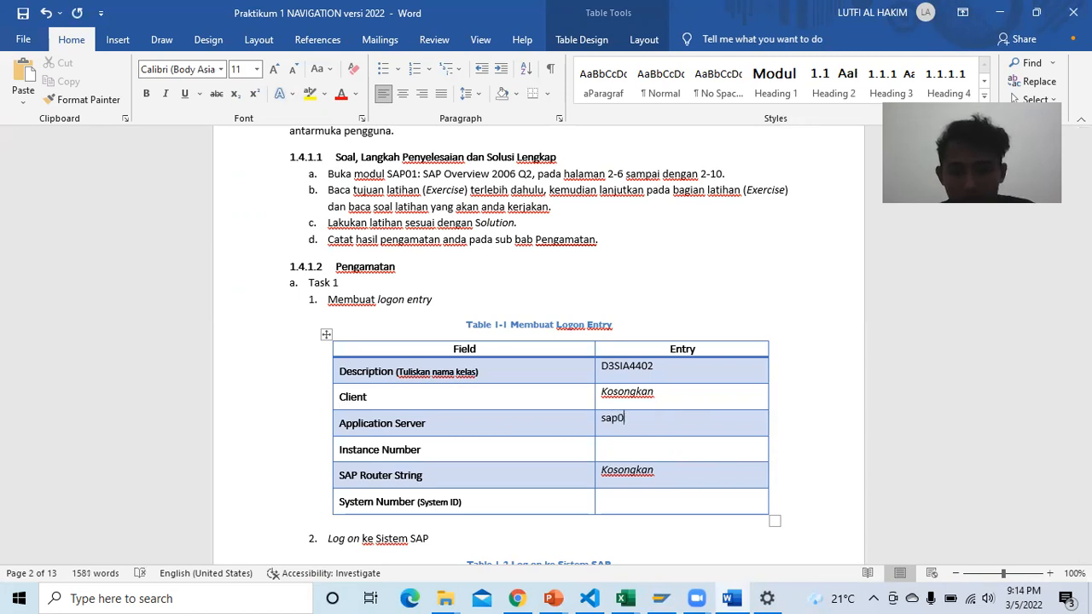
{"action": "type", "text": "1.e"}
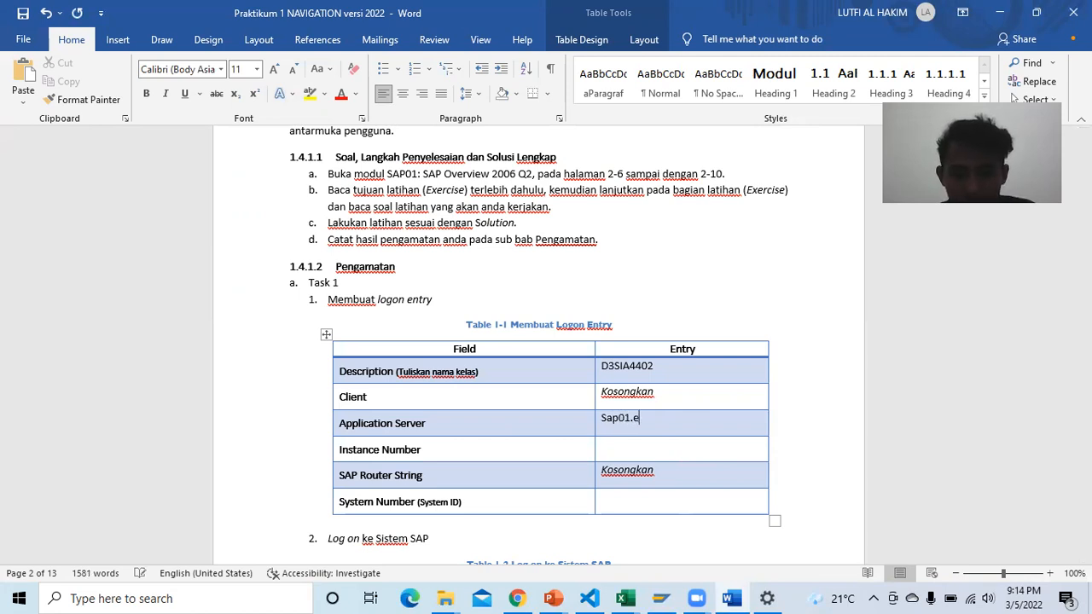
{"action": "type", "text": "dugate.or.id"}
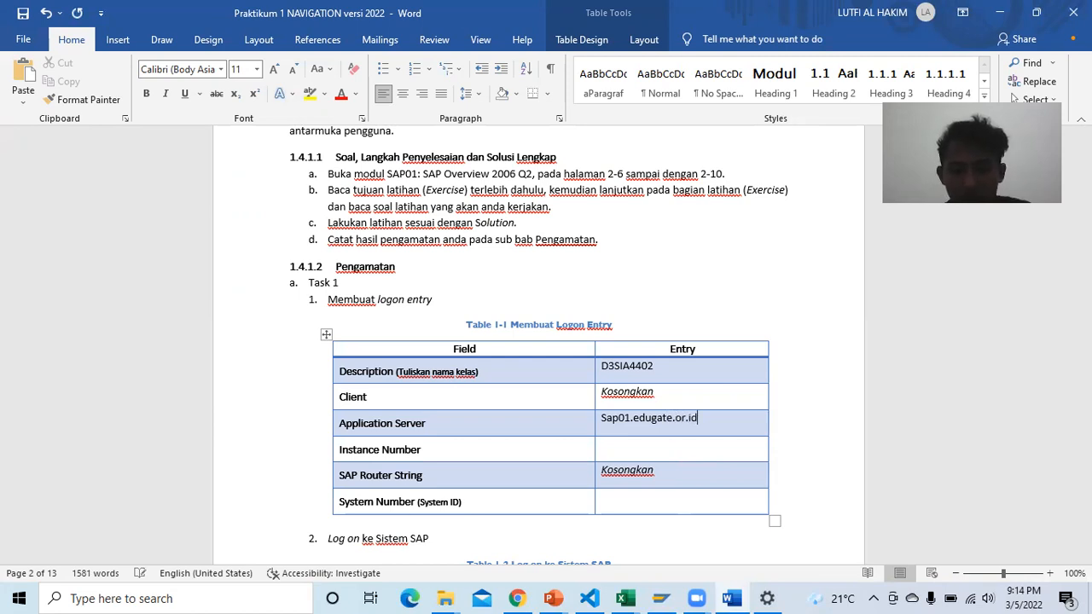
{"action": "left_click", "coordinate": [651, 447]}
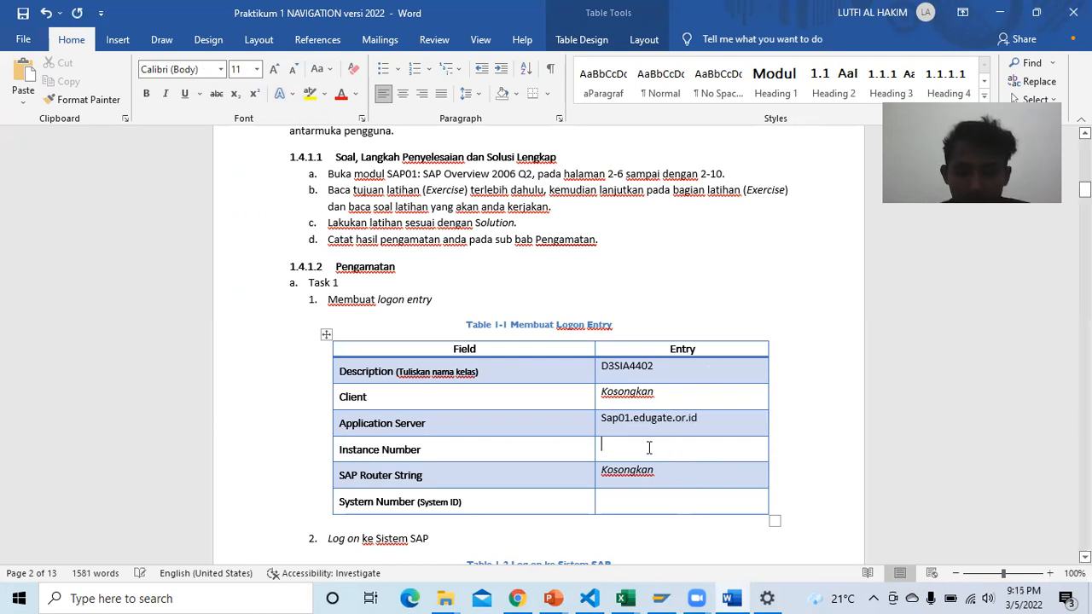
{"action": "type", "text": "06"}
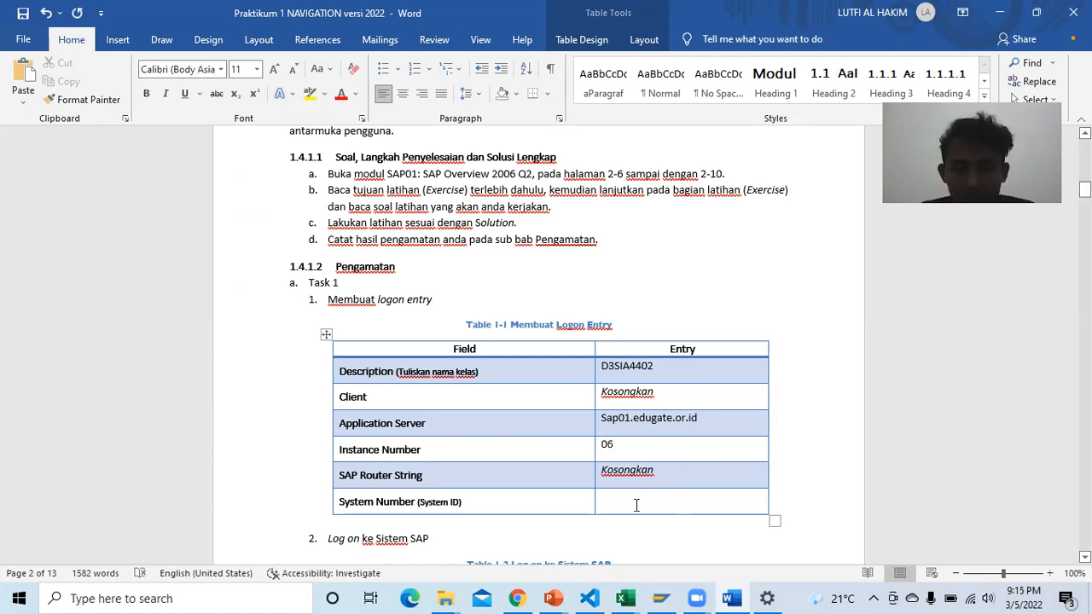
{"action": "left_click", "coordinate": [635, 506]}
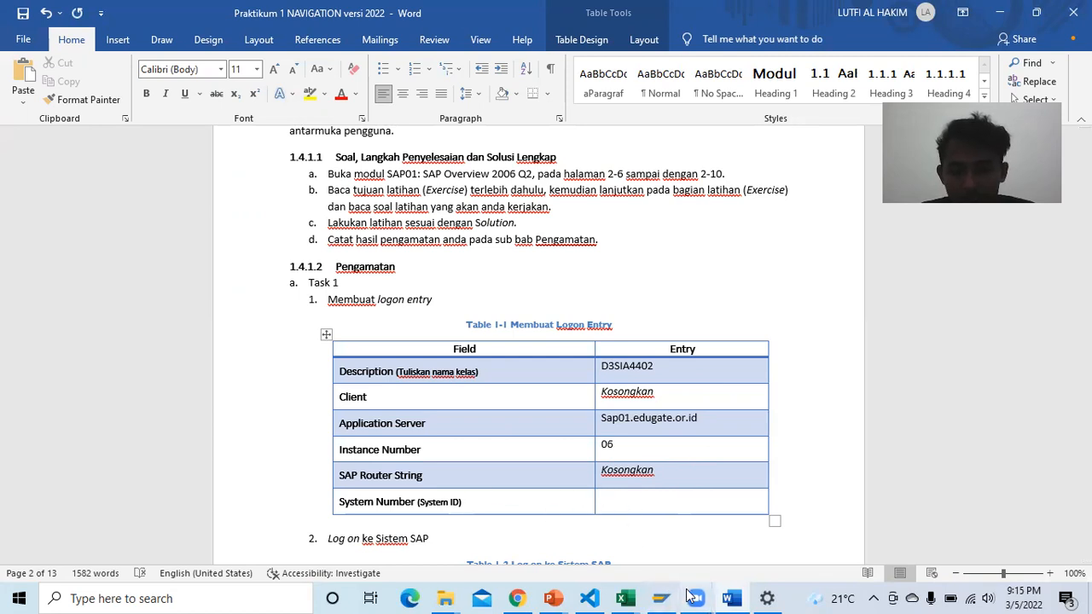
Step: Check the system ID in SAP Logon, then type EG1 as Table 1-1's System Number
{"action": "left_click", "coordinate": [660, 598]}
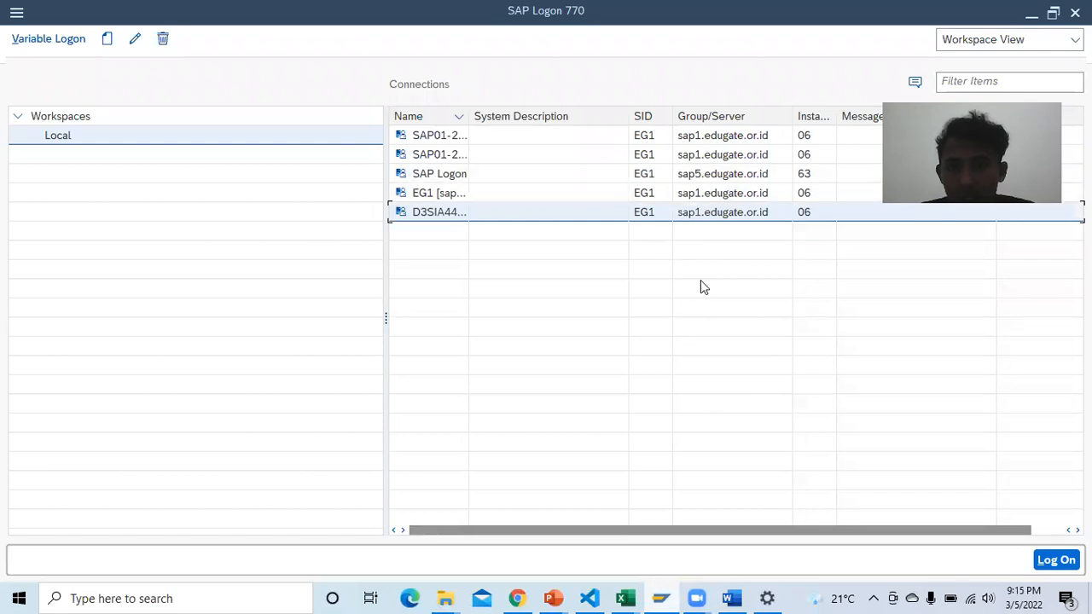
{"action": "mouse_move", "coordinate": [731, 597]}
{"action": "left_click", "coordinate": [732, 525]}
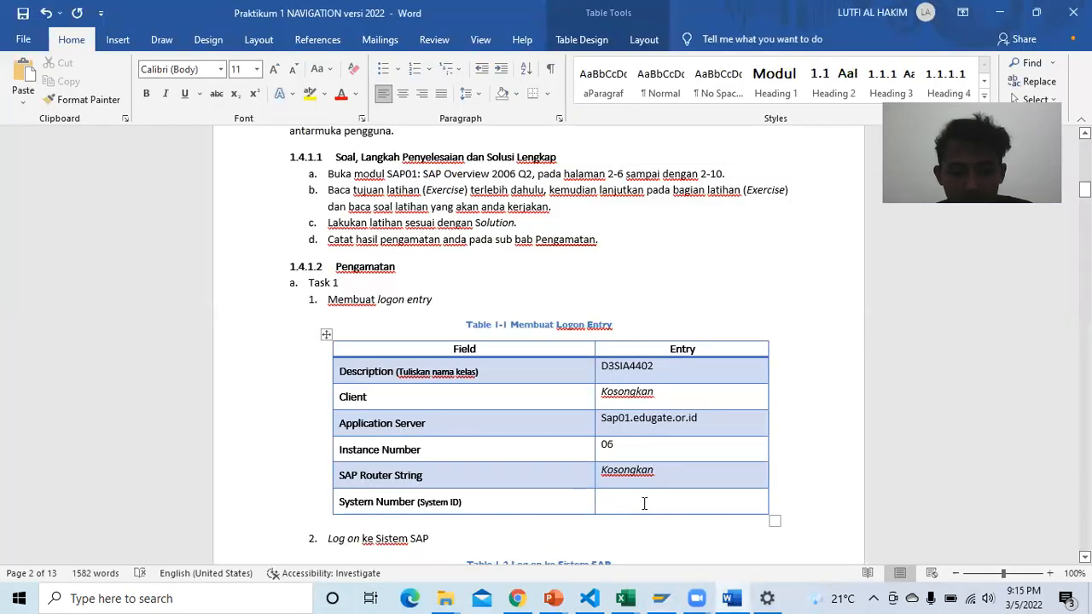
{"action": "type", "text": "EG1"}
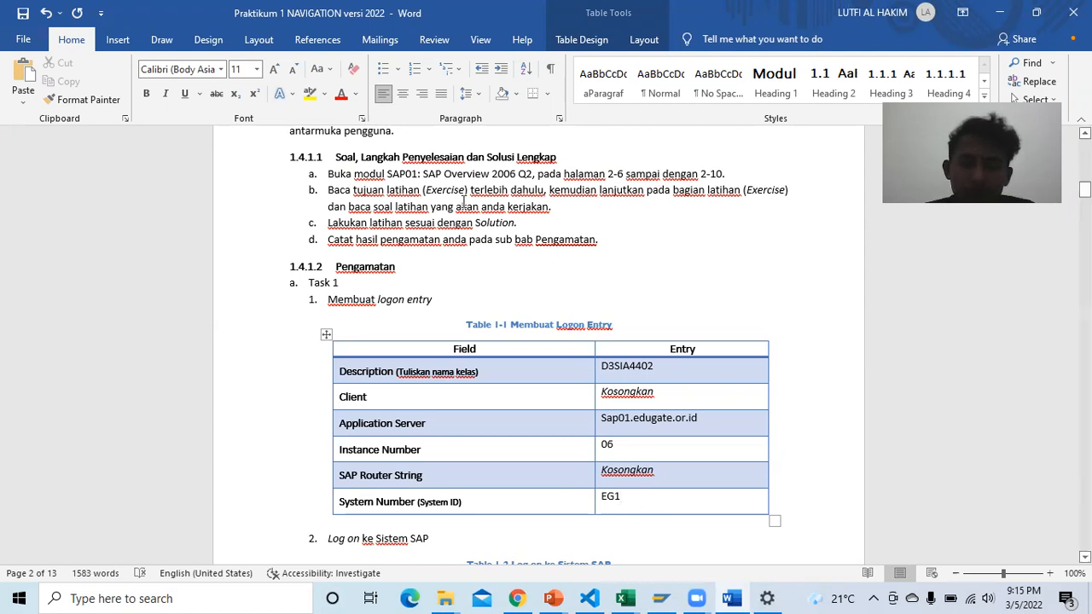
{"action": "scroll", "coordinate": [464, 198], "scroll_direction": "down", "scroll_amount": 3}
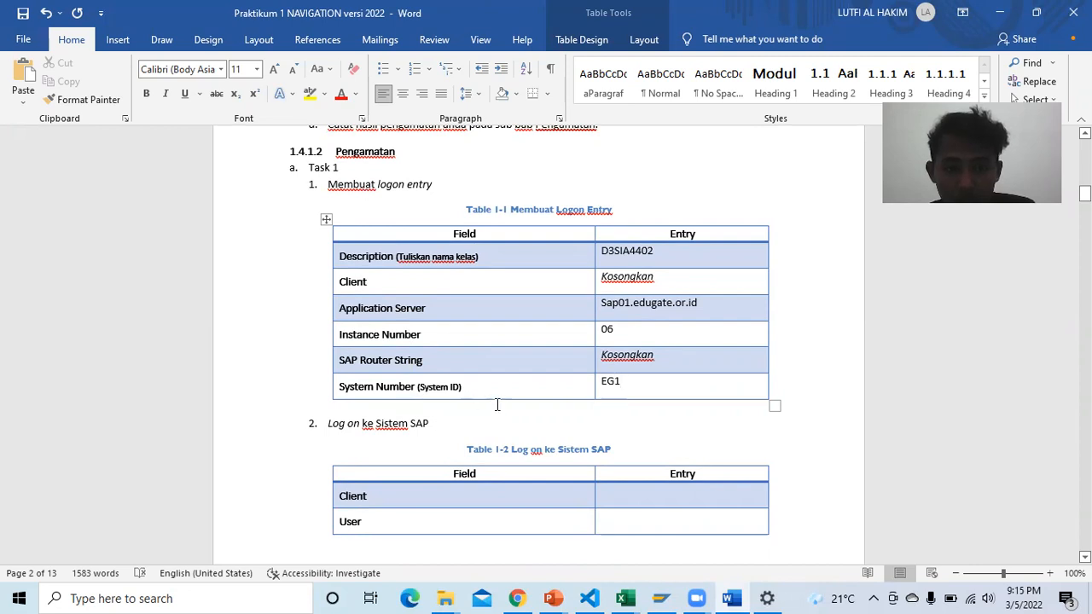
{"action": "scroll", "coordinate": [498, 402], "scroll_direction": "down", "scroll_amount": 2}
{"action": "scroll", "coordinate": [513, 355], "scroll_direction": "down", "scroll_amount": 1}
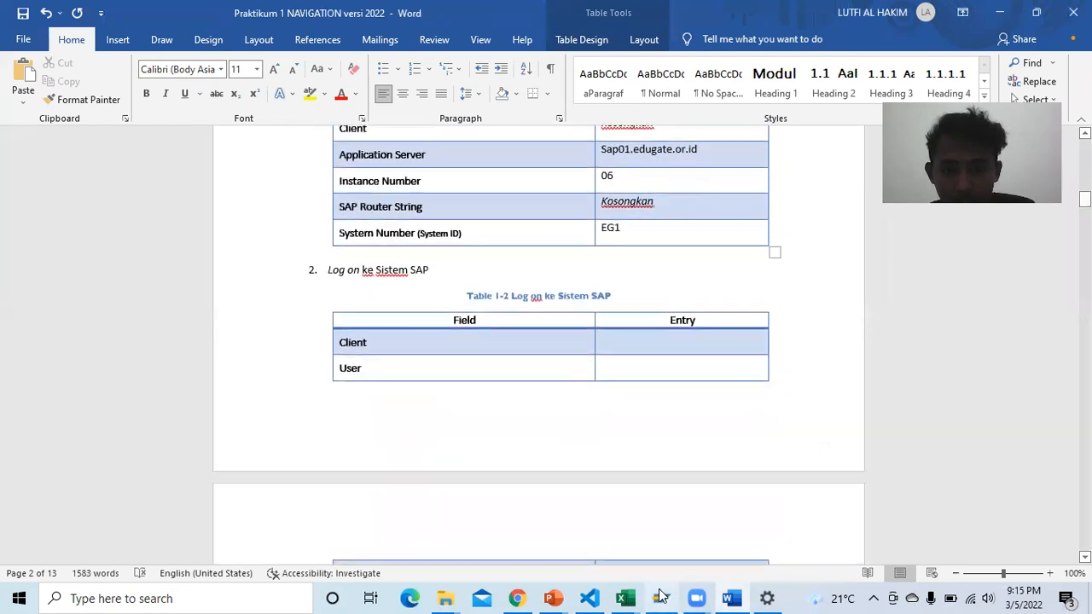
Step: Fill the SAP sign-in screen with client 925 and the saved user name from field history
{"action": "left_click", "coordinate": [733, 596]}
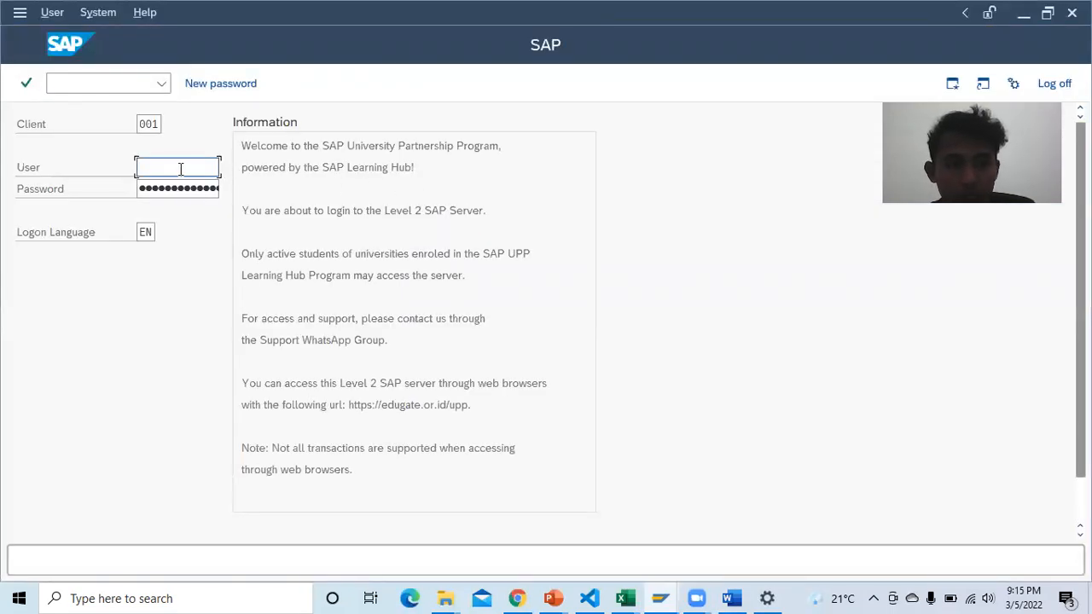
{"action": "left_click", "coordinate": [156, 125]}
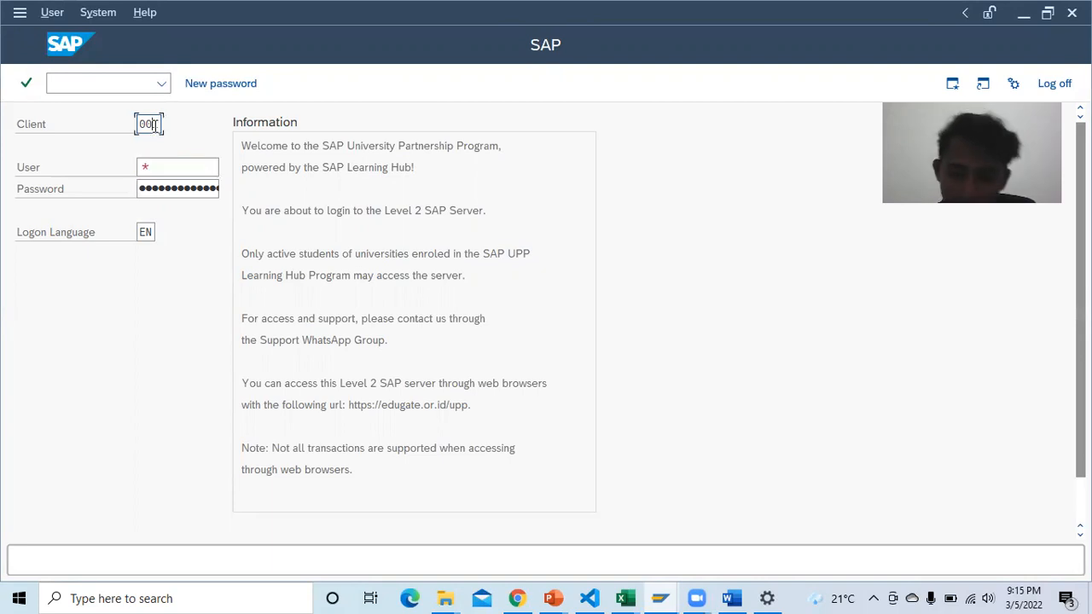
{"action": "left_click", "coordinate": [155, 125]}
{"action": "left_click", "coordinate": [160, 147]}
{"action": "left_click", "coordinate": [173, 170]}
{"action": "left_click", "coordinate": [173, 170]}
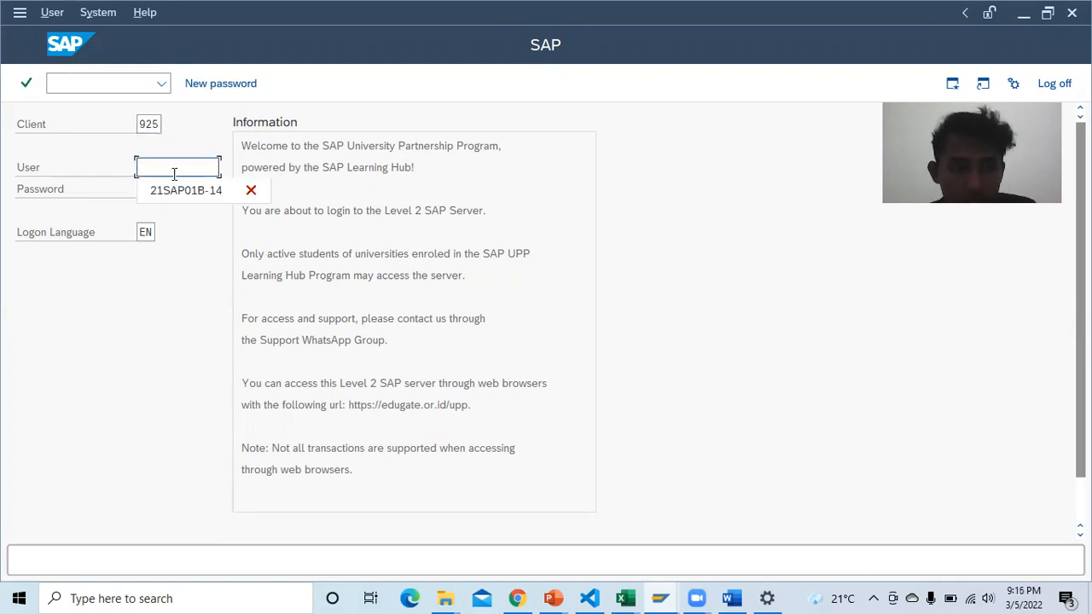
{"action": "left_click", "coordinate": [184, 190]}
{"action": "left_click", "coordinate": [180, 189]}
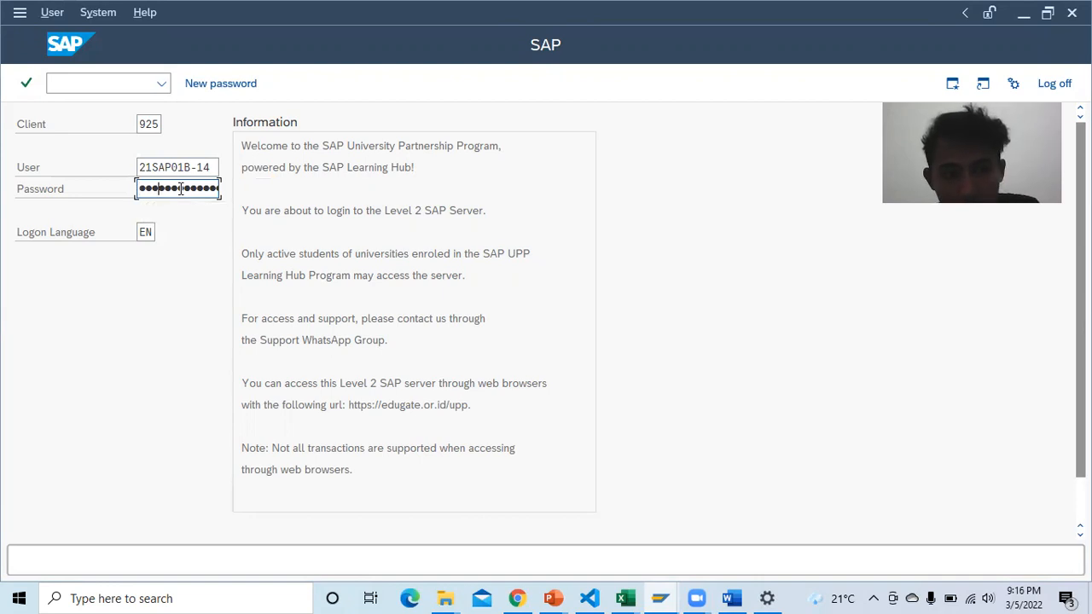
Step: Log on to client 925, review the server's logon list, and return to the Word report
{"action": "key", "text": "Return"}
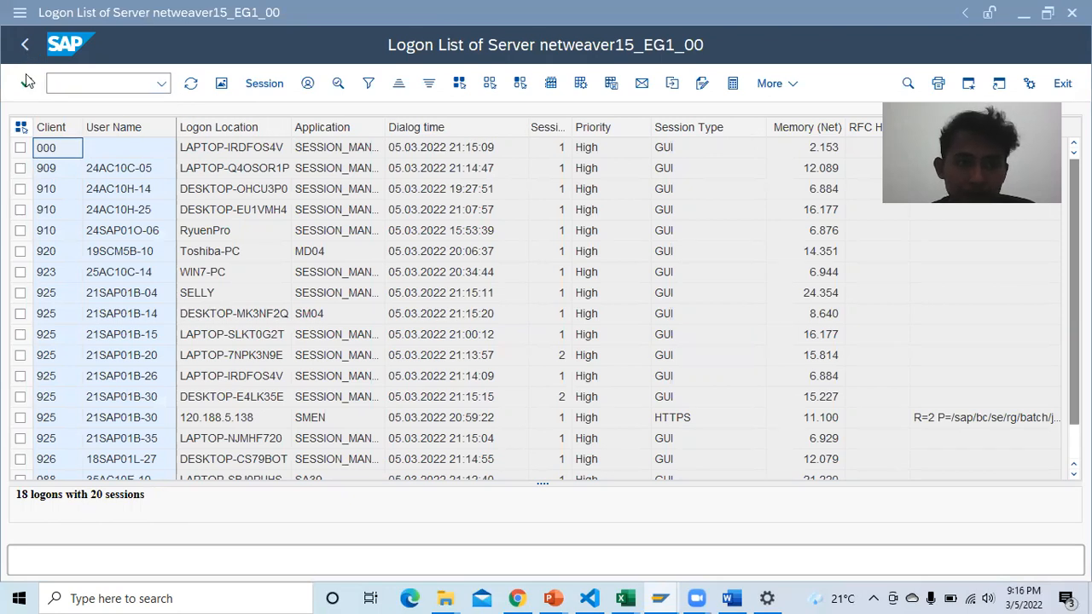
{"action": "scroll", "coordinate": [567, 254], "scroll_direction": "down", "scroll_amount": 2}
{"action": "scroll", "coordinate": [549, 271], "scroll_direction": "up", "scroll_amount": 2}
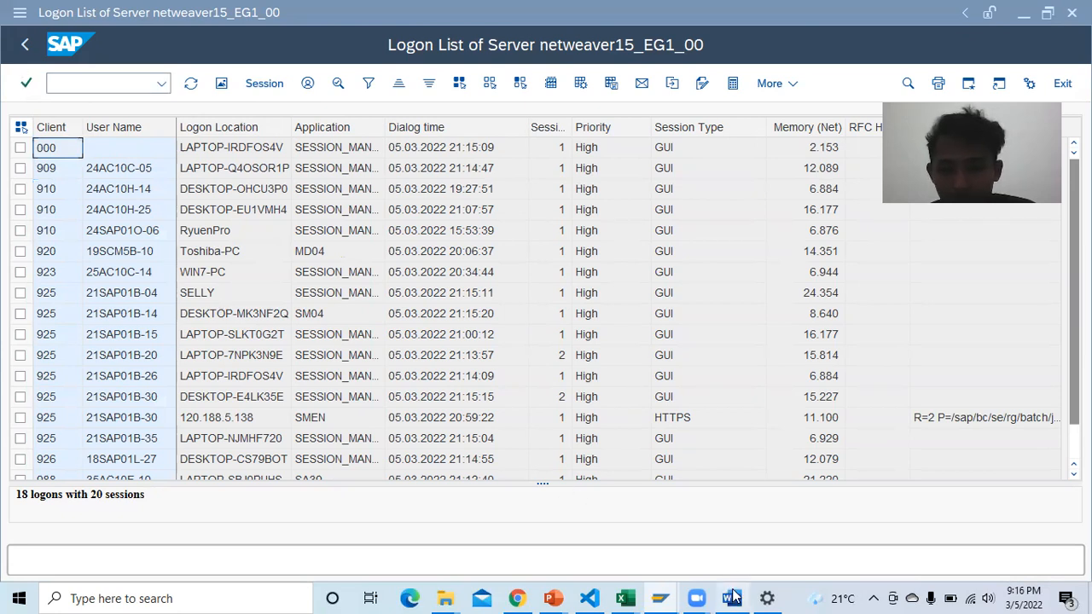
{"action": "mouse_move", "coordinate": [730, 599]}
{"action": "left_click", "coordinate": [727, 541]}
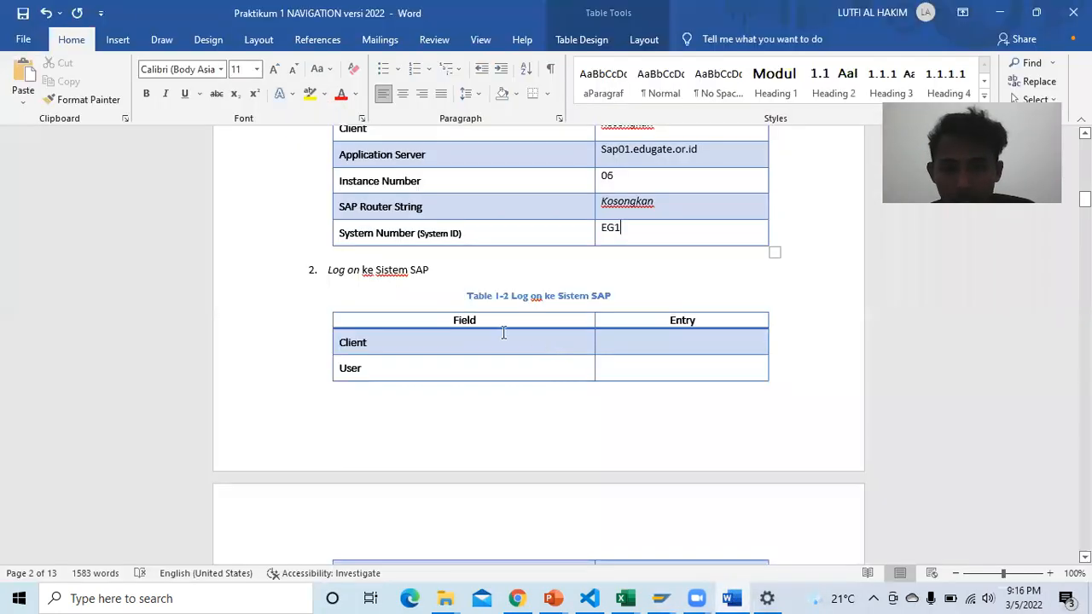
Step: Enter client 925 in Table 1-2, then bring up the USER SAP LOGON workbook in Excel
{"action": "scroll", "coordinate": [503, 333], "scroll_direction": "down", "scroll_amount": 1}
{"action": "left_click", "coordinate": [626, 310]}
{"action": "type", "text": "925"}
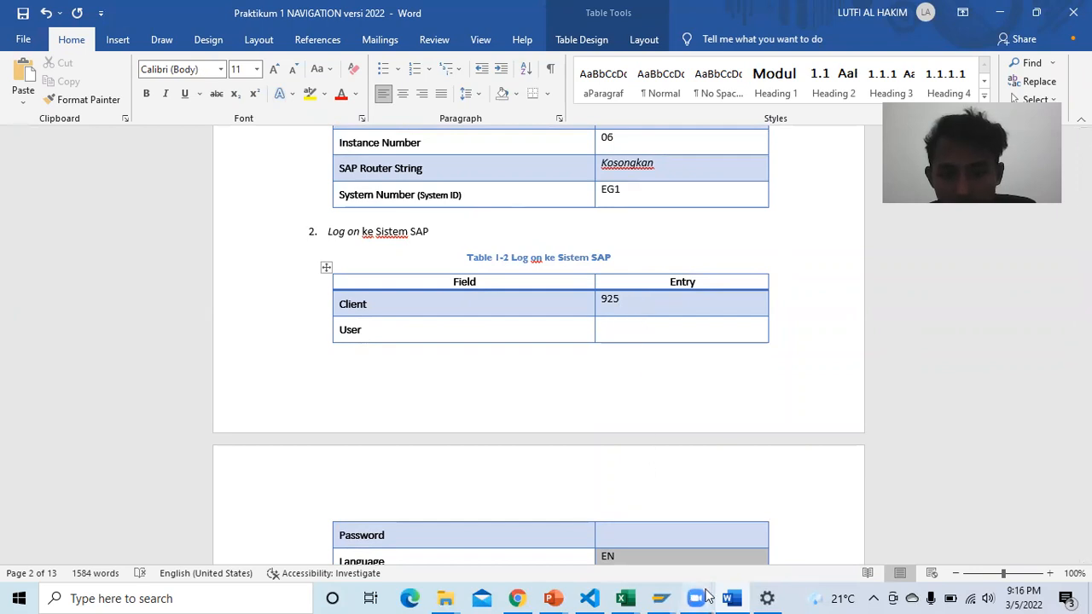
{"action": "mouse_move", "coordinate": [631, 597]}
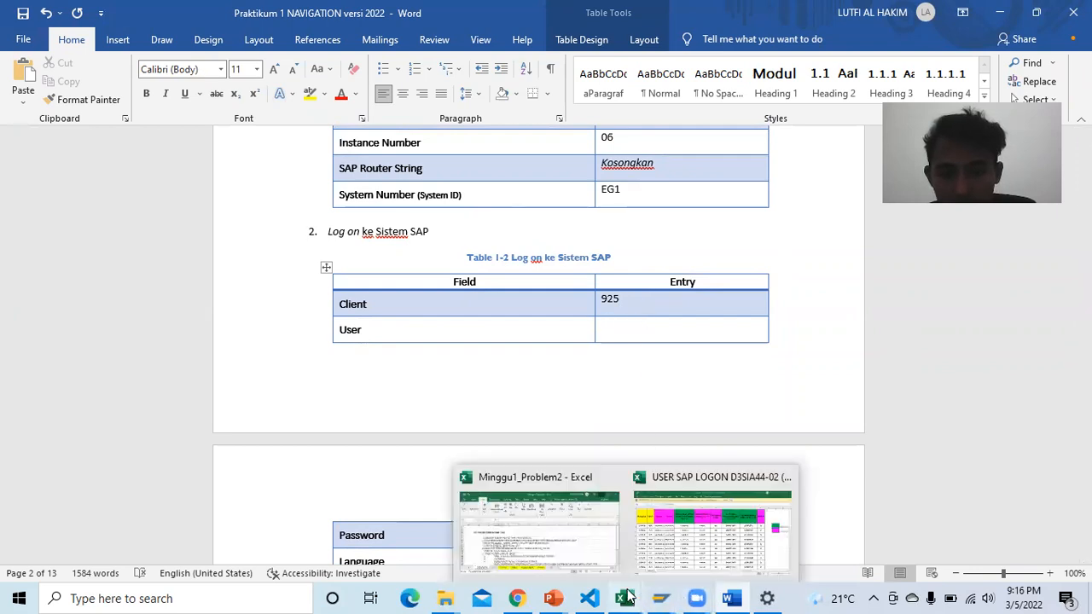
{"action": "left_click", "coordinate": [683, 528]}
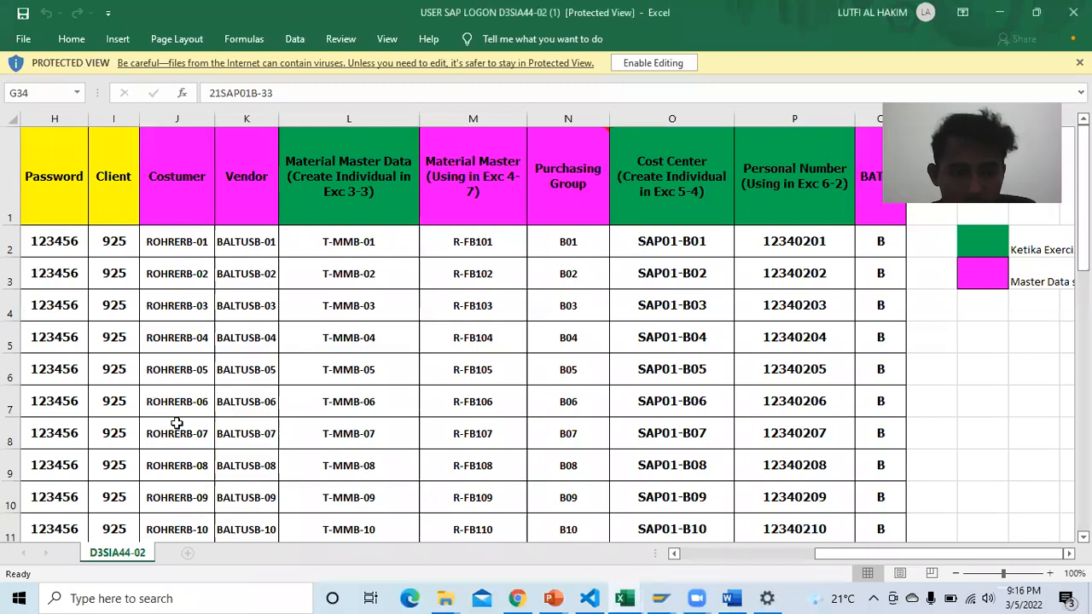
Step: Copy the student's SAP username from cell G15 of the USER SAP LOGON sheet
{"action": "scroll", "coordinate": [869, 547], "scroll_direction": "left", "scroll_amount": 6}
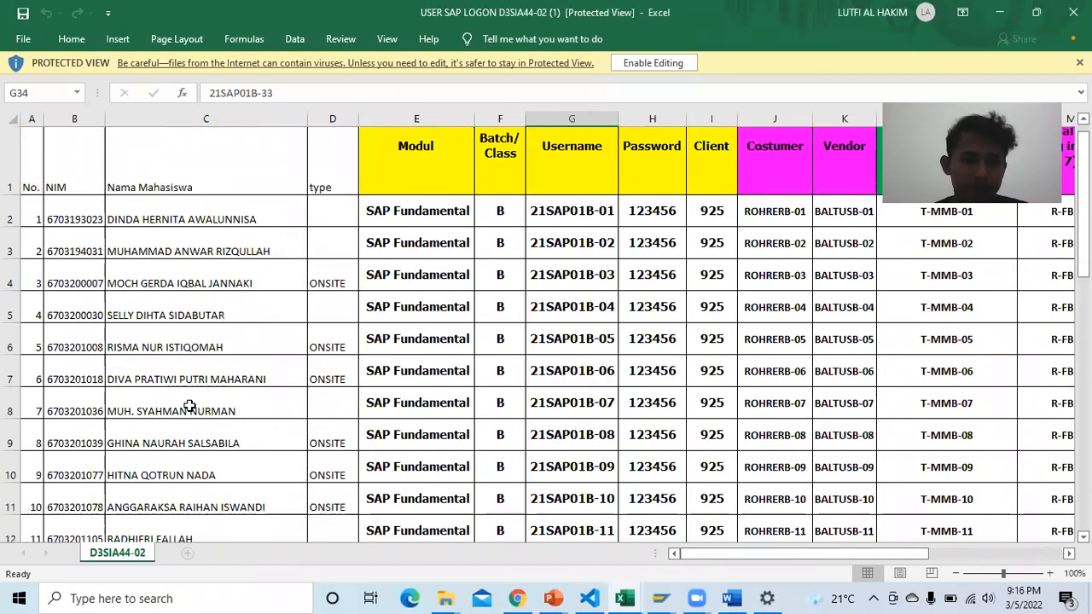
{"action": "scroll", "coordinate": [230, 446], "scroll_direction": "down", "scroll_amount": 1}
{"action": "left_click", "coordinate": [547, 497]}
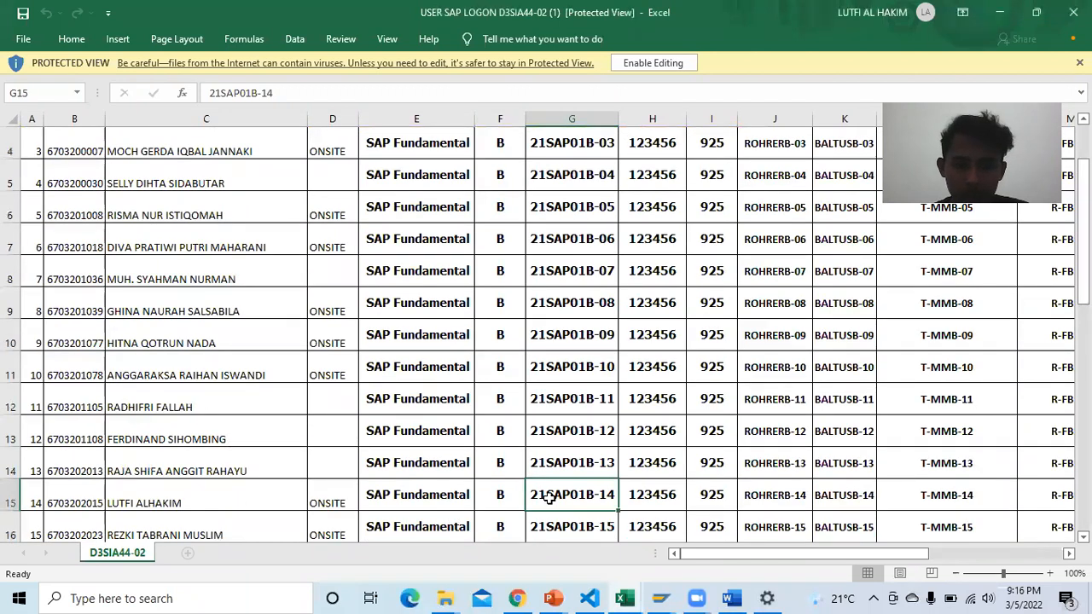
{"action": "key", "text": "ctrl+c"}
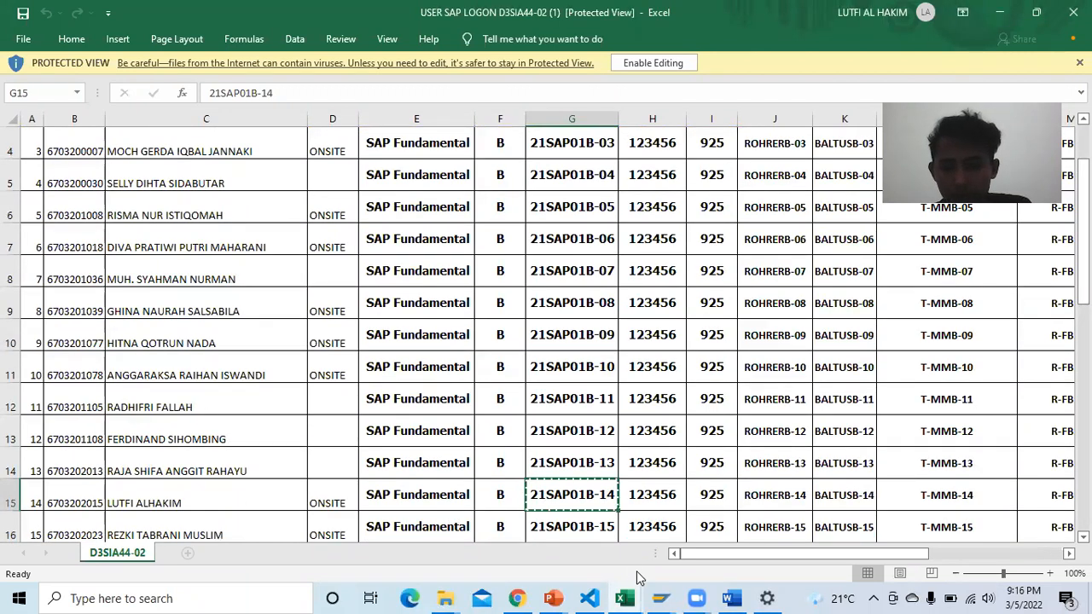
{"action": "left_click", "coordinate": [732, 597]}
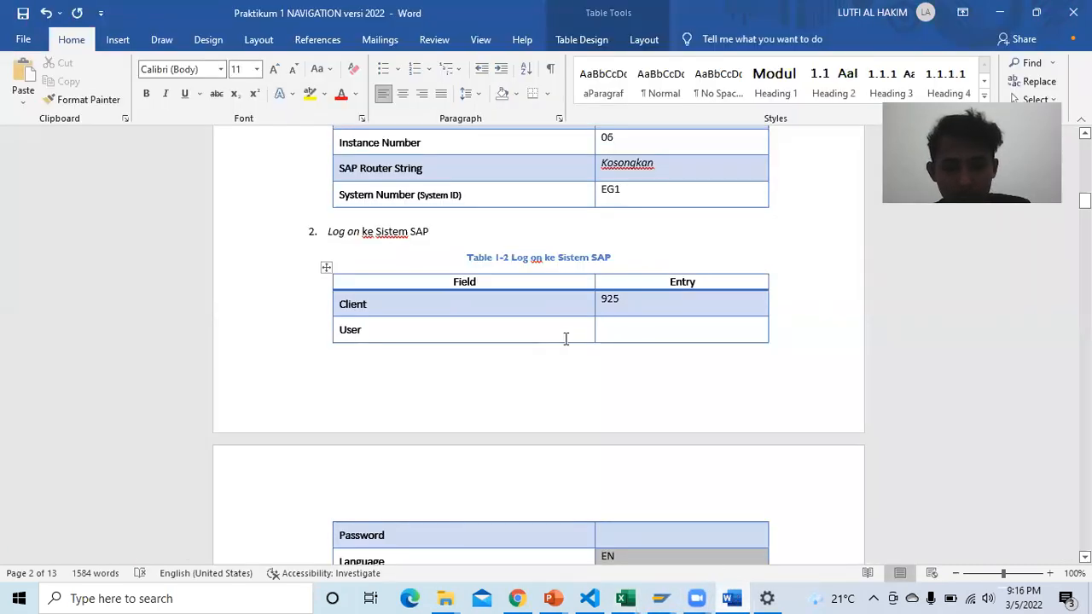
Step: Paste the SAP username into Table 1-2's User entry and type the account password into the Password entry
{"action": "left_click", "coordinate": [631, 337]}
{"action": "key", "text": "ctrl+v"}
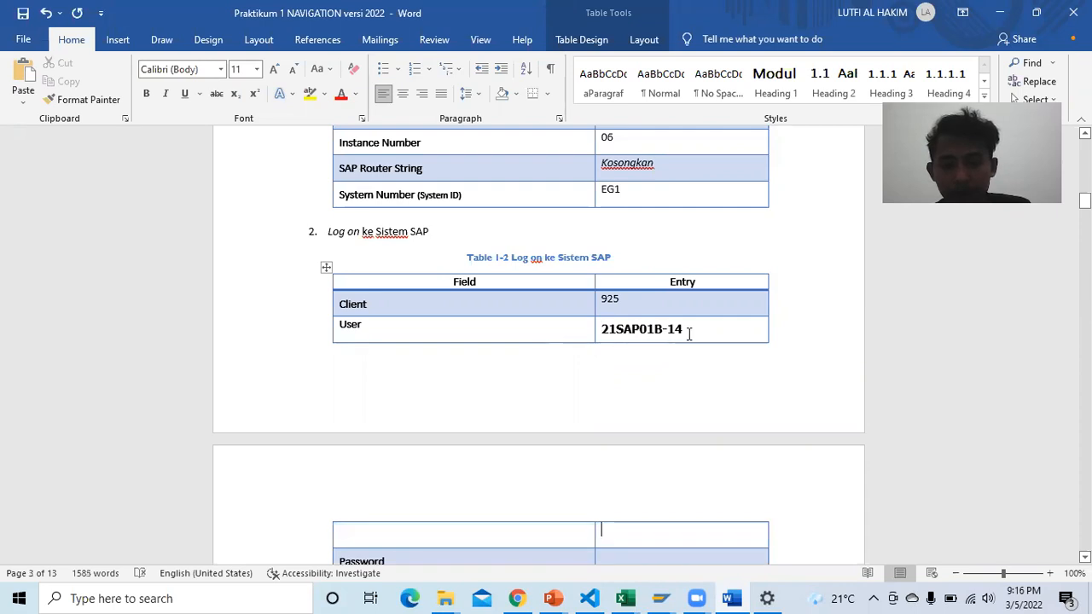
{"action": "scroll", "coordinate": [633, 372], "scroll_direction": "down", "scroll_amount": 2}
{"action": "left_click", "coordinate": [625, 479]}
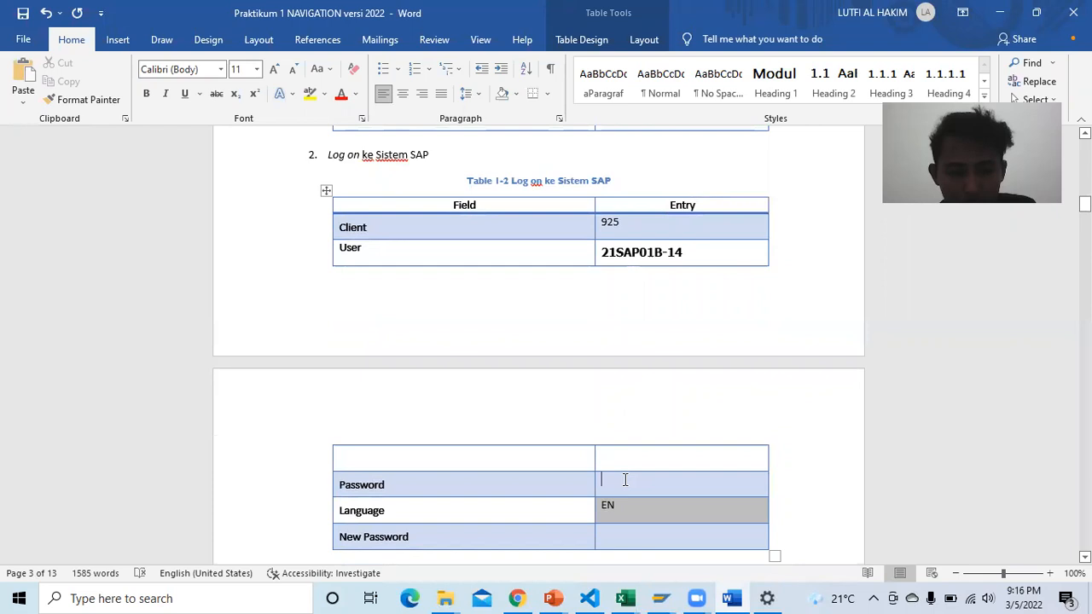
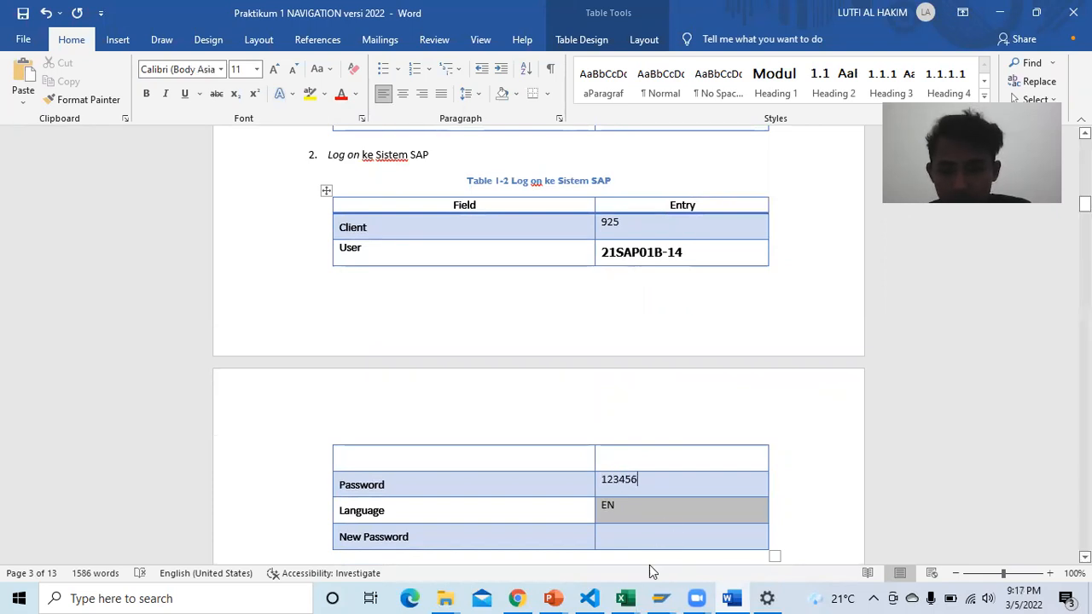
{"action": "mouse_move", "coordinate": [628, 597]}
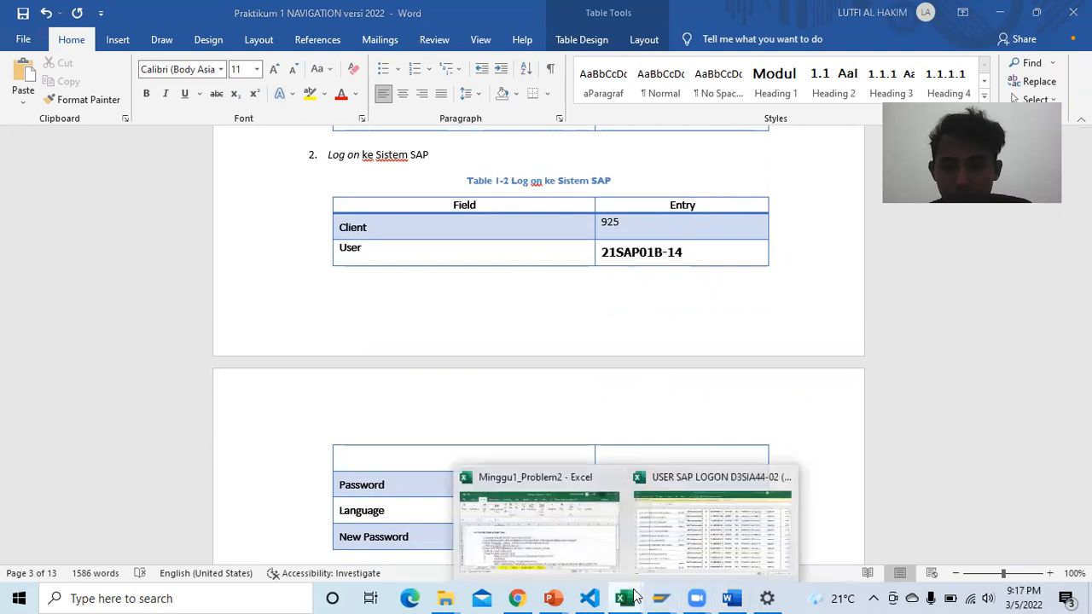
{"action": "left_click", "coordinate": [671, 530]}
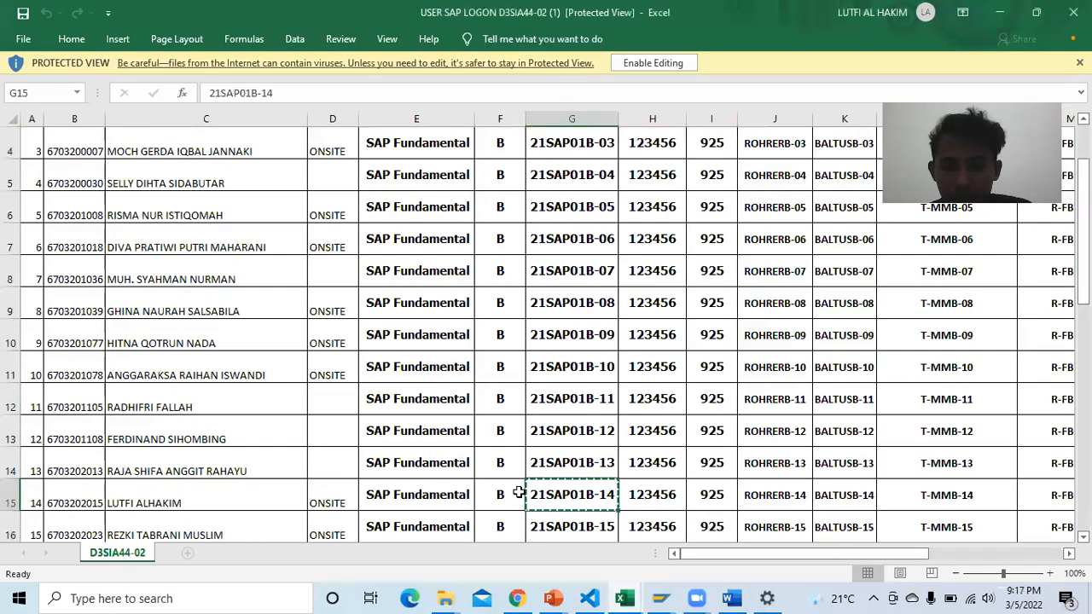
Step: Check the Excel logon list's header row for the password column, then return to the Word report
{"action": "scroll", "coordinate": [671, 431], "scroll_direction": "up", "scroll_amount": 1}
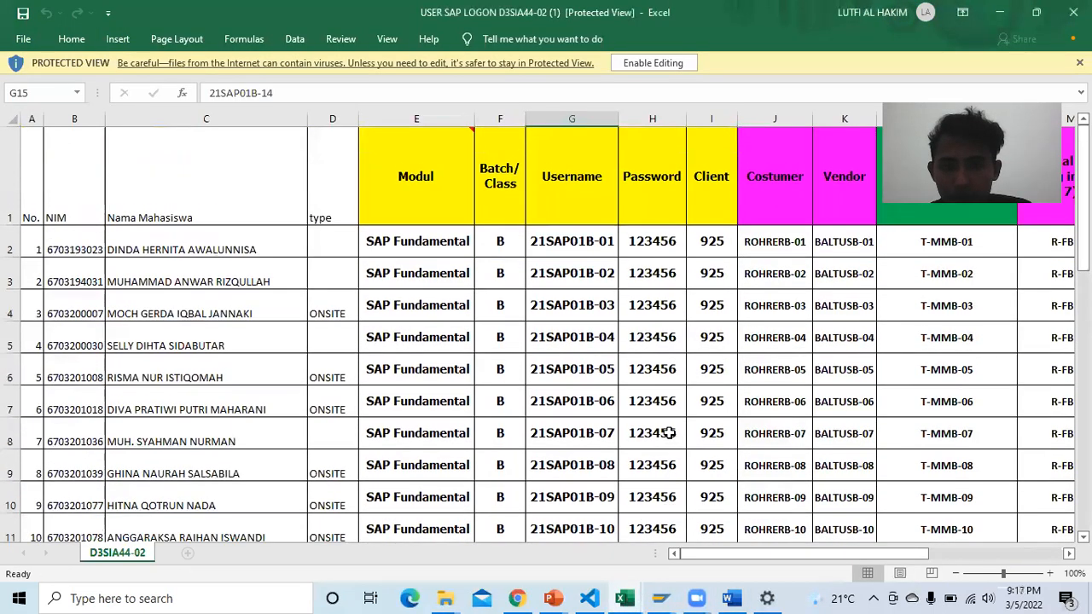
{"action": "scroll", "coordinate": [653, 426], "scroll_direction": "down", "scroll_amount": 2}
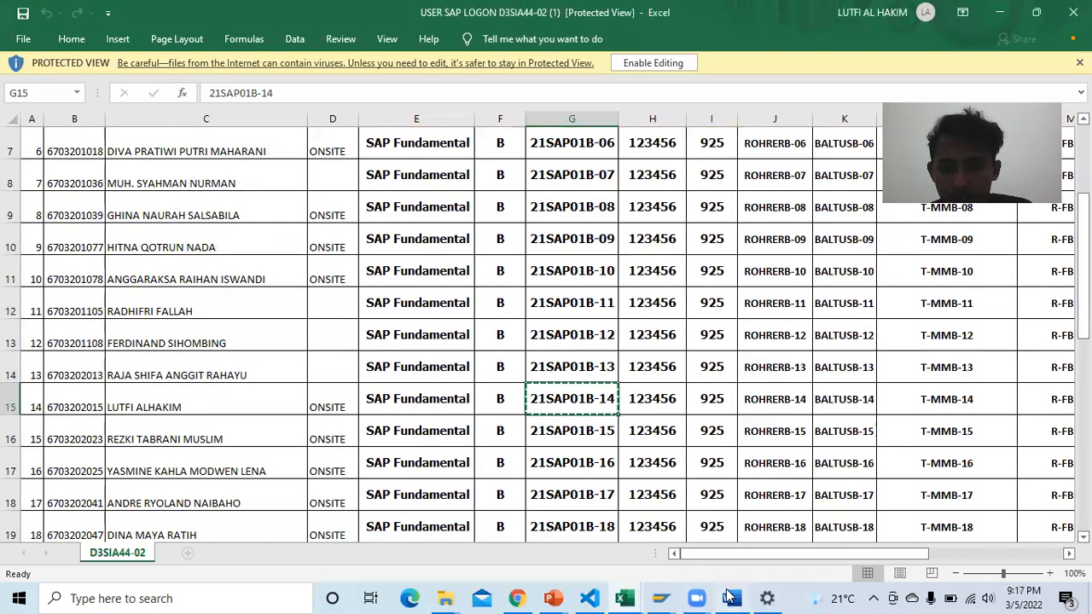
{"action": "left_click", "coordinate": [730, 598]}
Step: Enter the new password in Table 1-2's New Password Entry cell and review the Task 2 tables
{"action": "scroll", "coordinate": [626, 534], "scroll_direction": "down", "scroll_amount": 1}
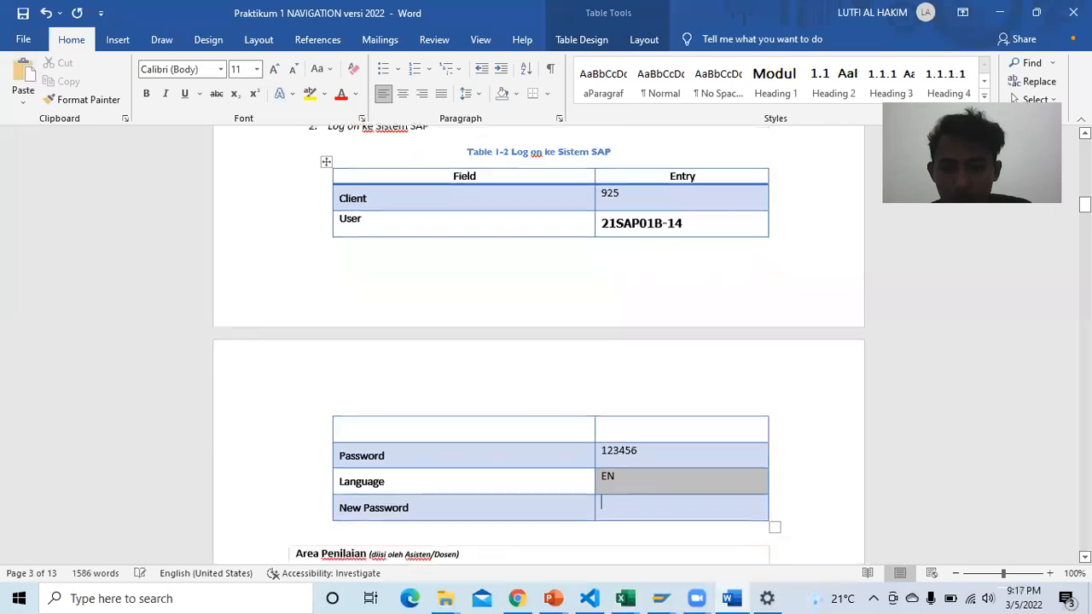
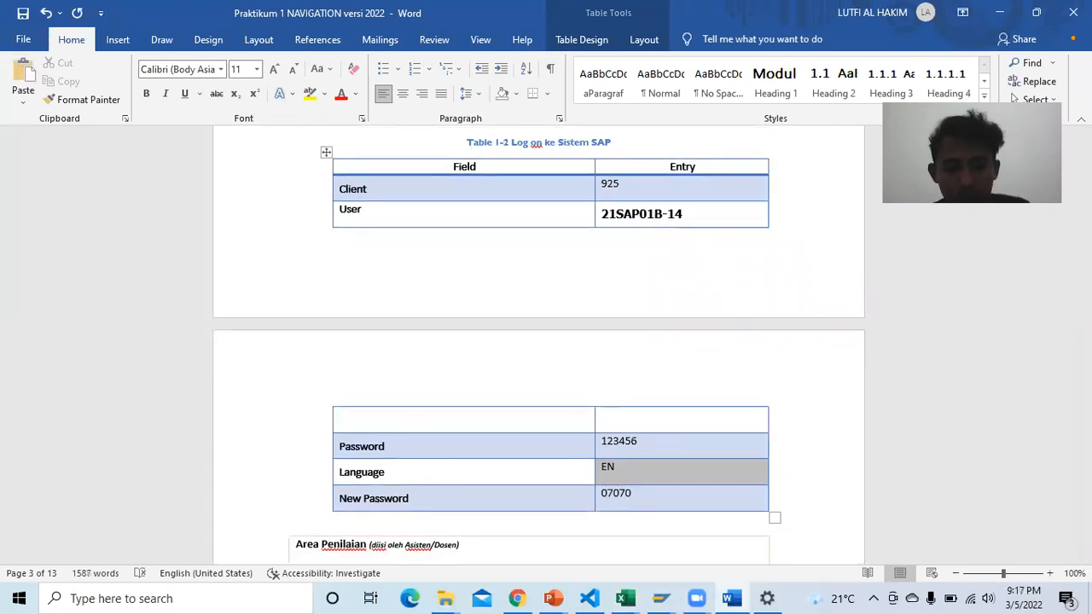
{"action": "scroll", "coordinate": [572, 373], "scroll_direction": "down", "scroll_amount": 5}
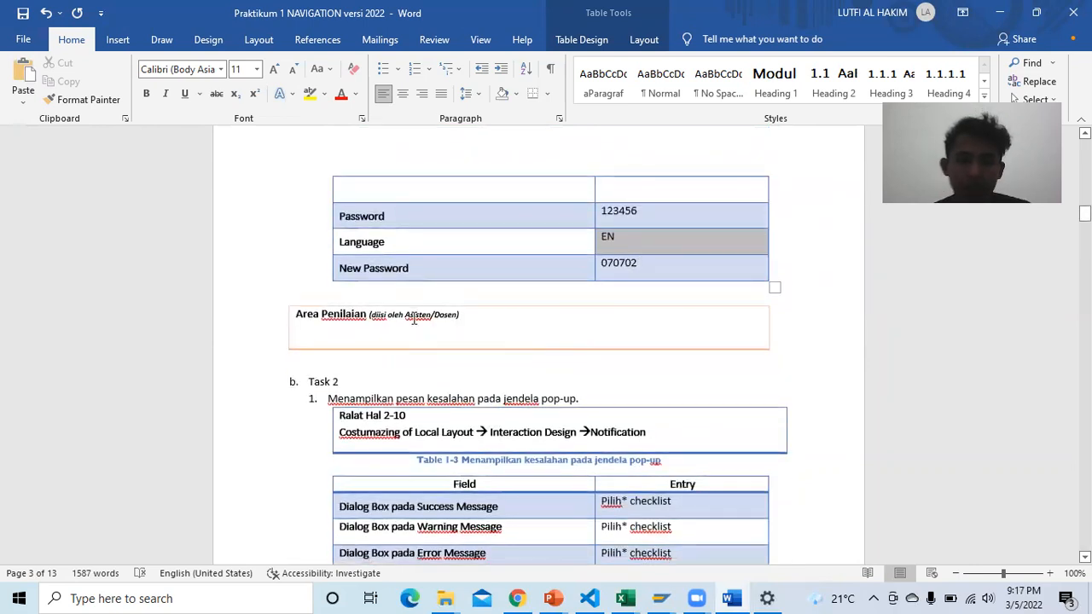
{"action": "scroll", "coordinate": [413, 318], "scroll_direction": "down", "scroll_amount": 1}
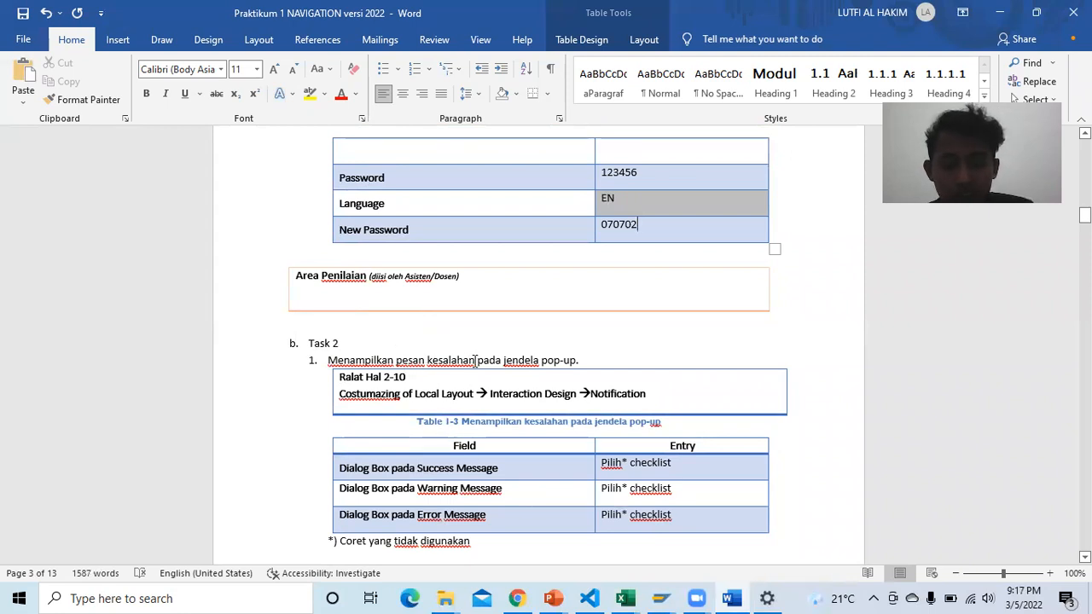
{"action": "scroll", "coordinate": [598, 348], "scroll_direction": "down", "scroll_amount": 1}
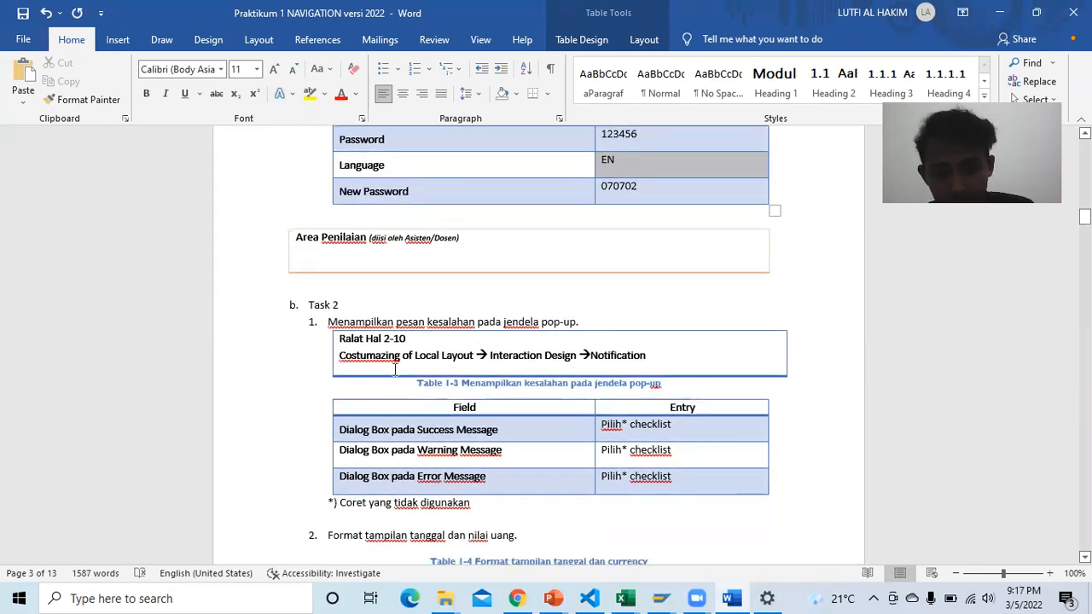
{"action": "scroll", "coordinate": [411, 356], "scroll_direction": "down", "scroll_amount": 1}
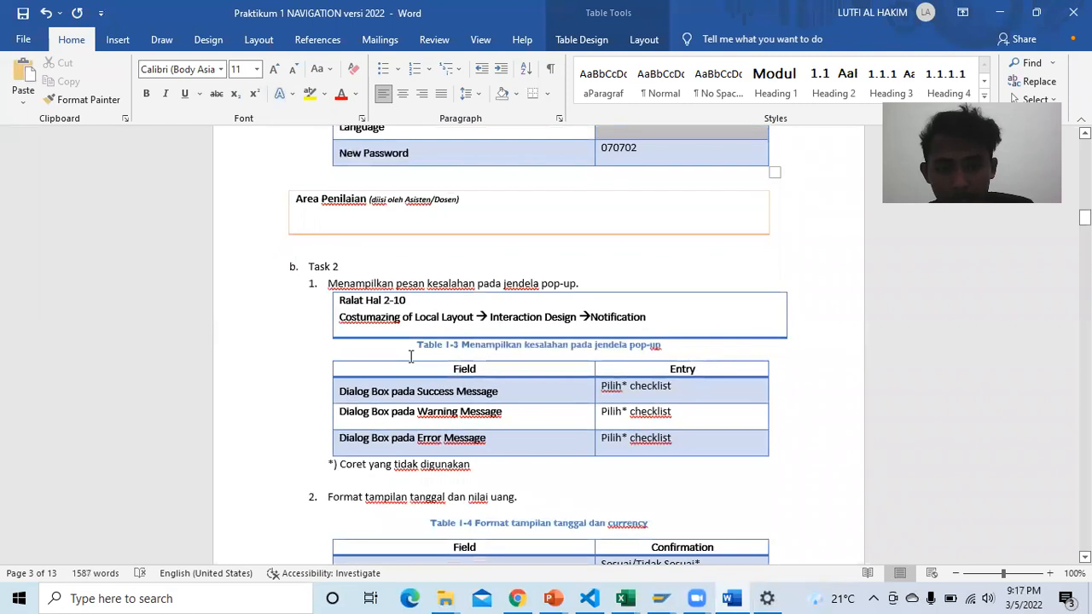
{"action": "scroll", "coordinate": [386, 338], "scroll_direction": "down", "scroll_amount": 1}
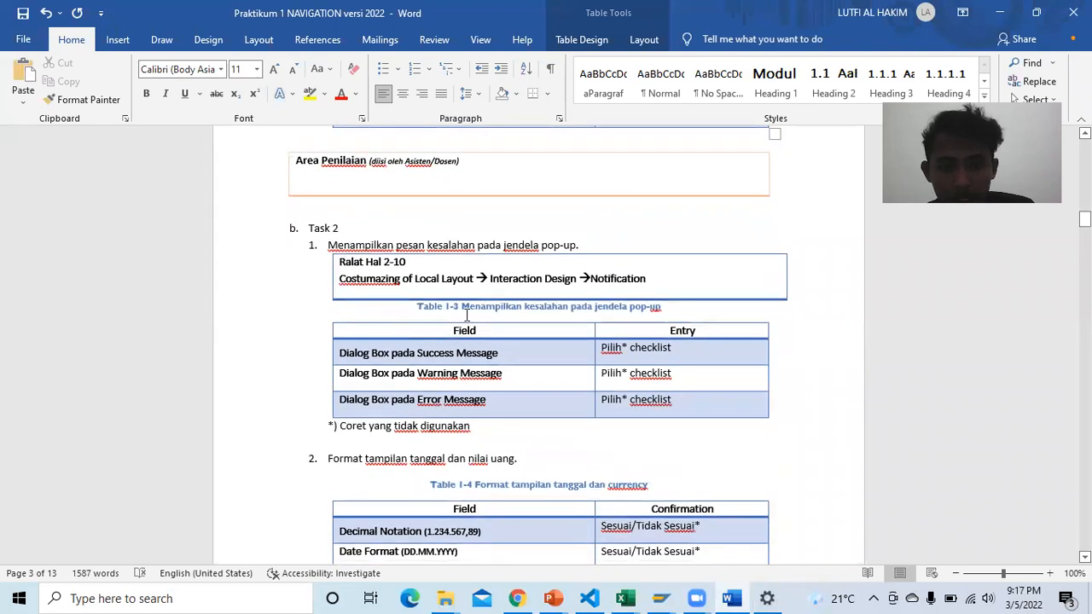
{"action": "left_click", "coordinate": [520, 597]}
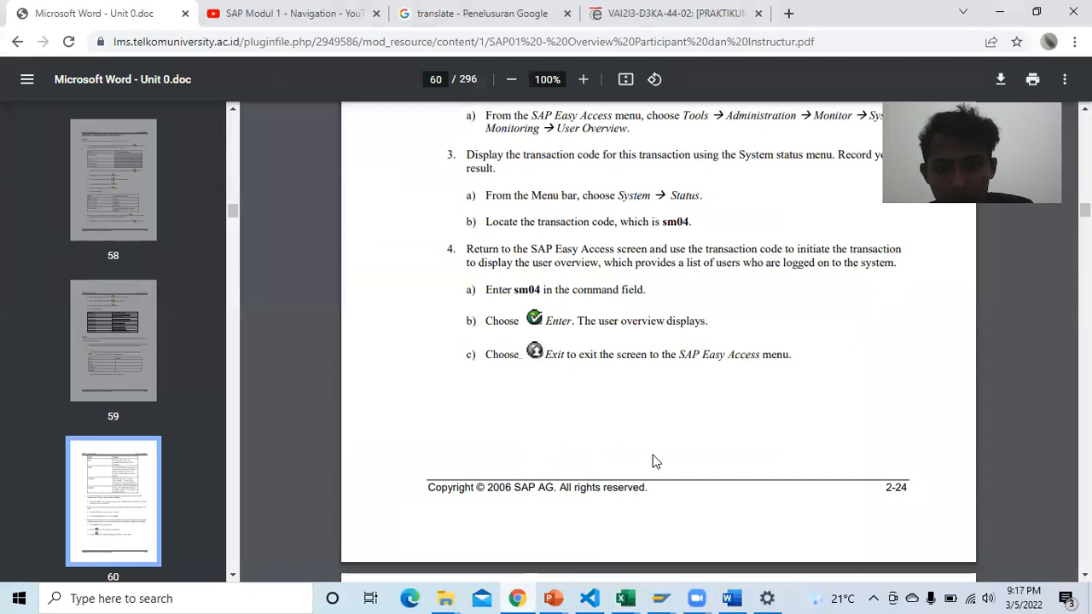
Step: Scroll back up through the Word practicum report to review its earlier content
{"action": "left_click", "coordinate": [731, 599]}
{"action": "scroll", "coordinate": [627, 401], "scroll_direction": "up", "scroll_amount": 2}
{"action": "scroll", "coordinate": [627, 401], "scroll_direction": "up", "scroll_amount": 10}
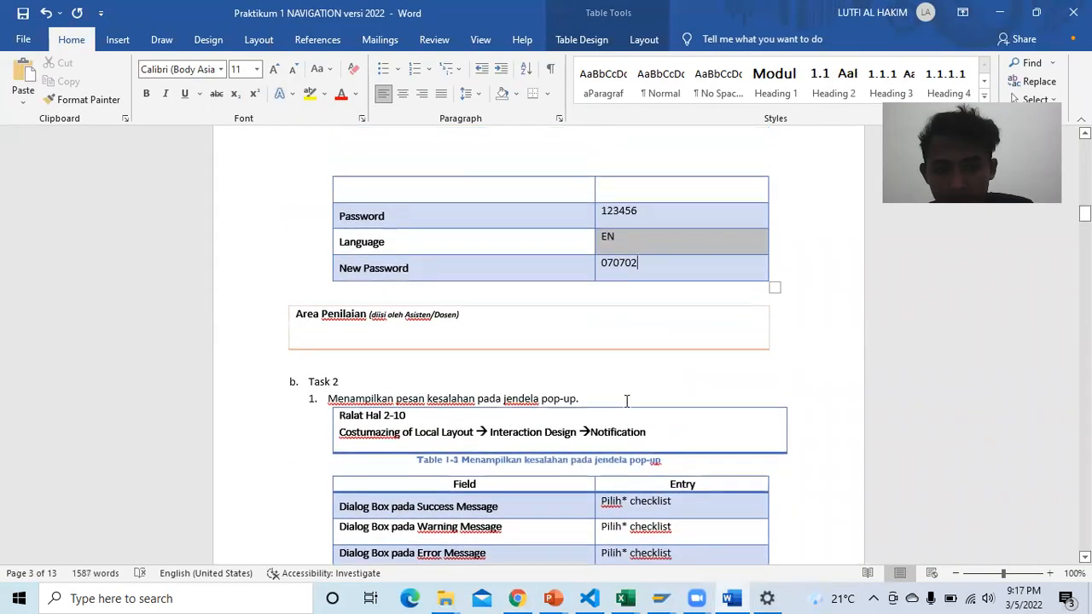
{"action": "scroll", "coordinate": [627, 399], "scroll_direction": "up", "scroll_amount": 8}
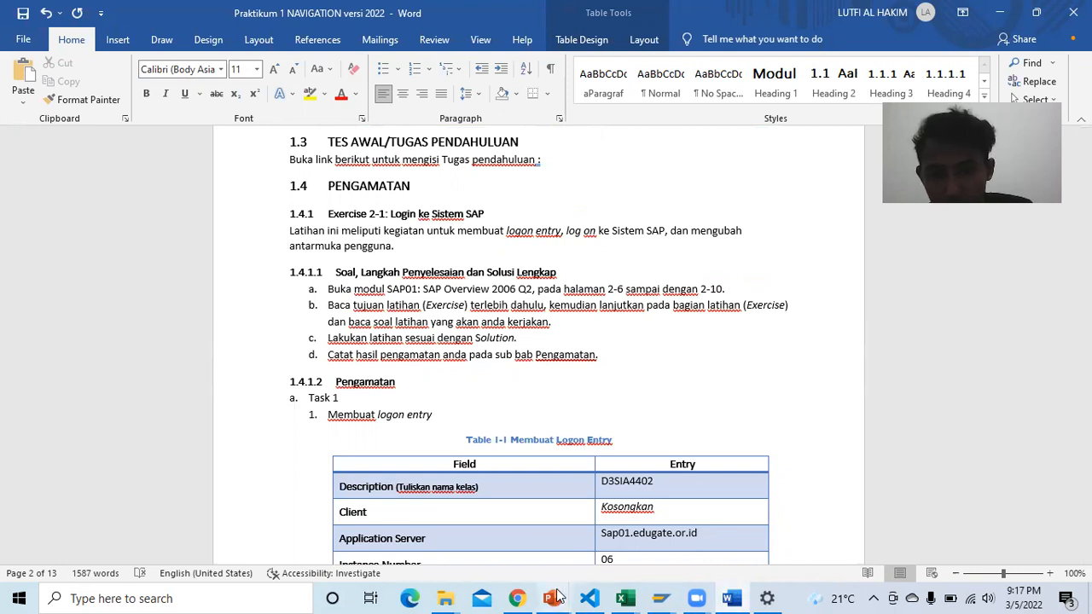
Step: Read the exercise PDF's Task 2 pop-up message steps down to page 46
{"action": "left_click", "coordinate": [517, 598]}
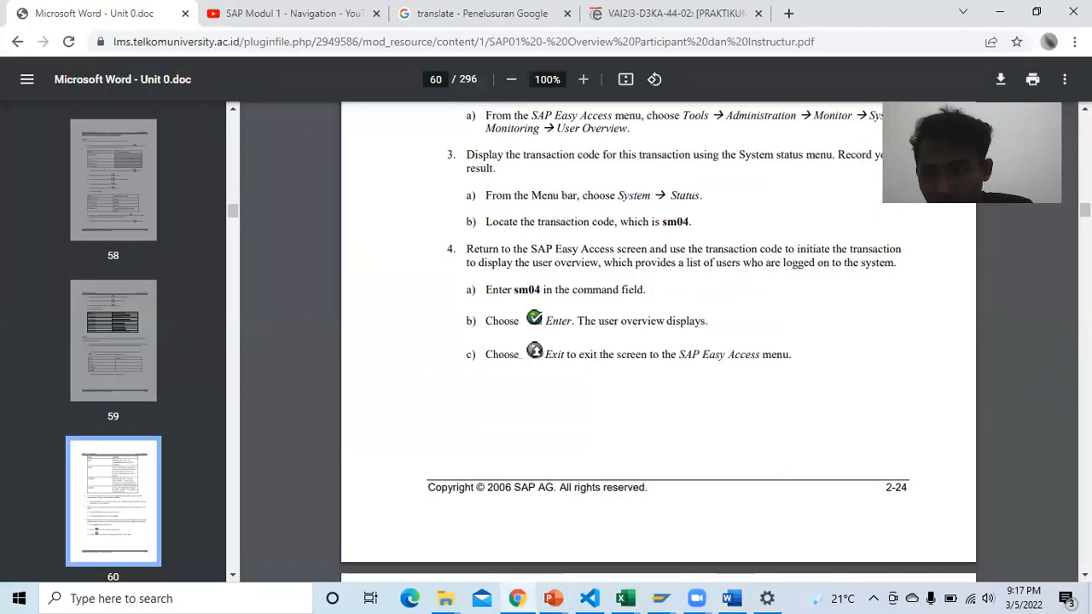
{"action": "left_click_drag", "start_coordinate": [1085, 210], "coordinate": [1086, 176]}
{"action": "scroll", "coordinate": [751, 422], "scroll_direction": "down", "scroll_amount": 20}
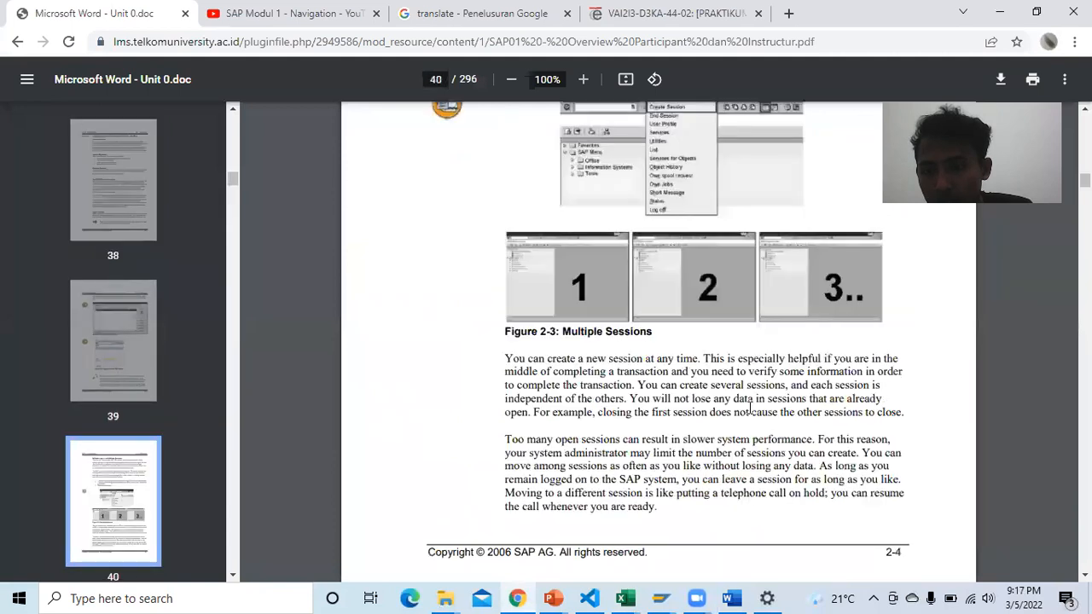
{"action": "scroll", "coordinate": [750, 408], "scroll_direction": "down", "scroll_amount": 9}
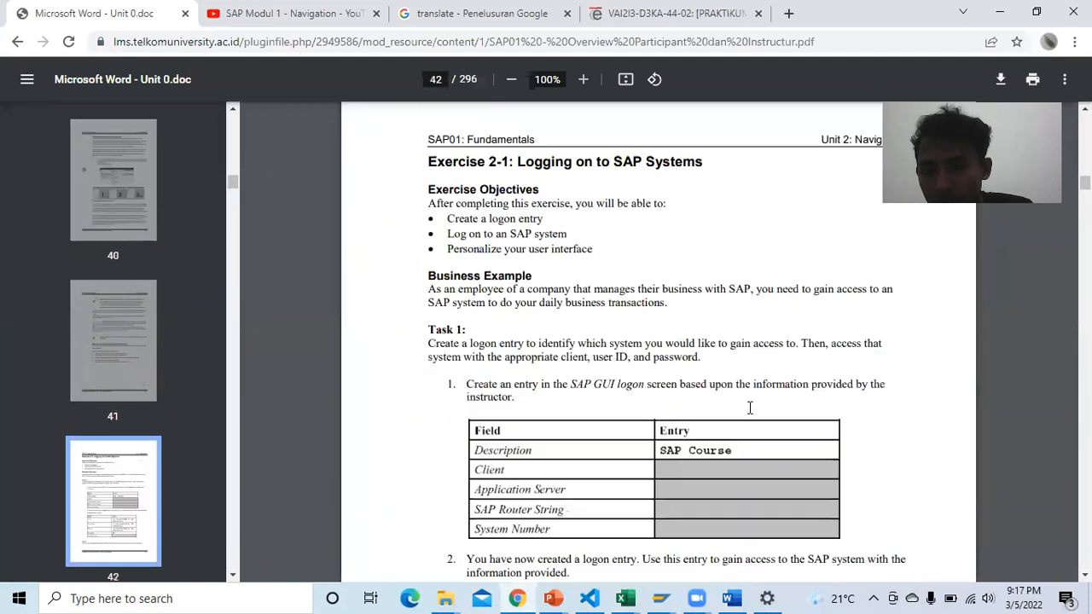
{"action": "scroll", "coordinate": [750, 408], "scroll_direction": "down", "scroll_amount": 9}
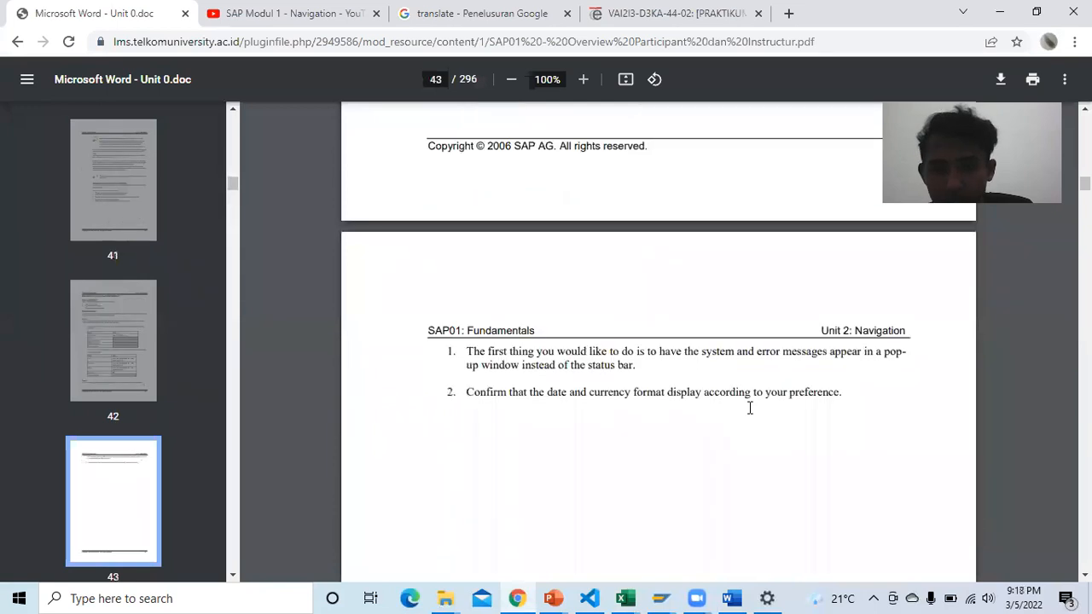
{"action": "scroll", "coordinate": [750, 407], "scroll_direction": "down", "scroll_amount": 10}
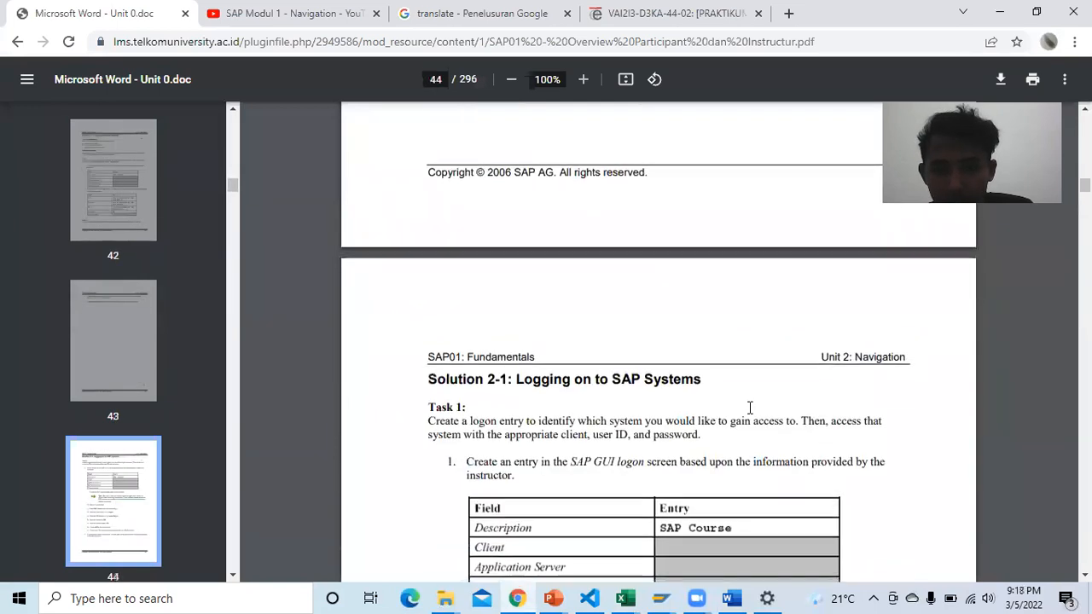
{"action": "scroll", "coordinate": [750, 408], "scroll_direction": "down", "scroll_amount": 4}
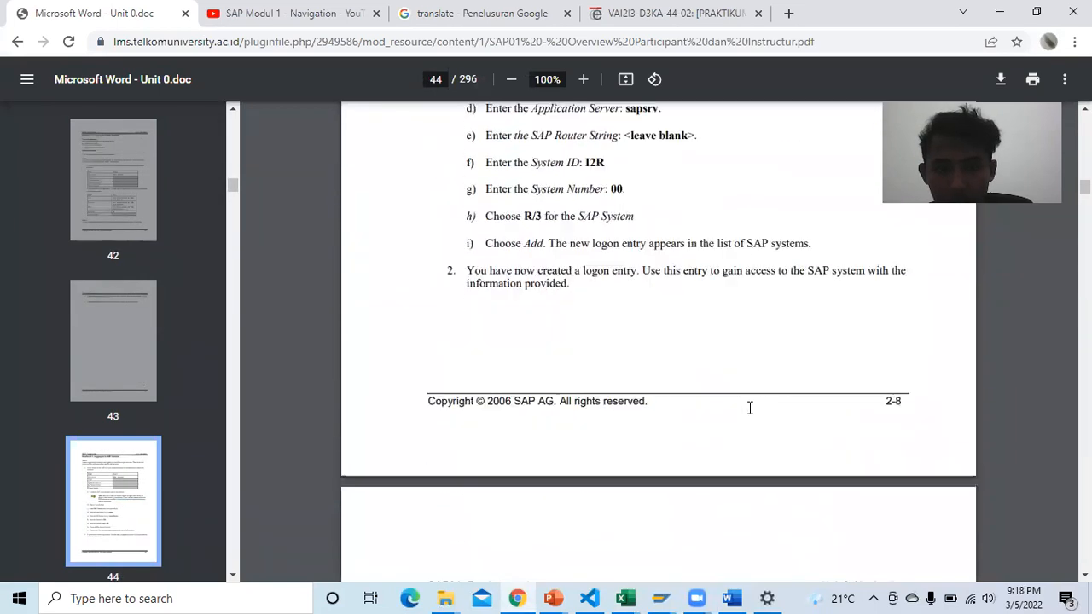
{"action": "scroll", "coordinate": [750, 408], "scroll_direction": "up", "scroll_amount": 5}
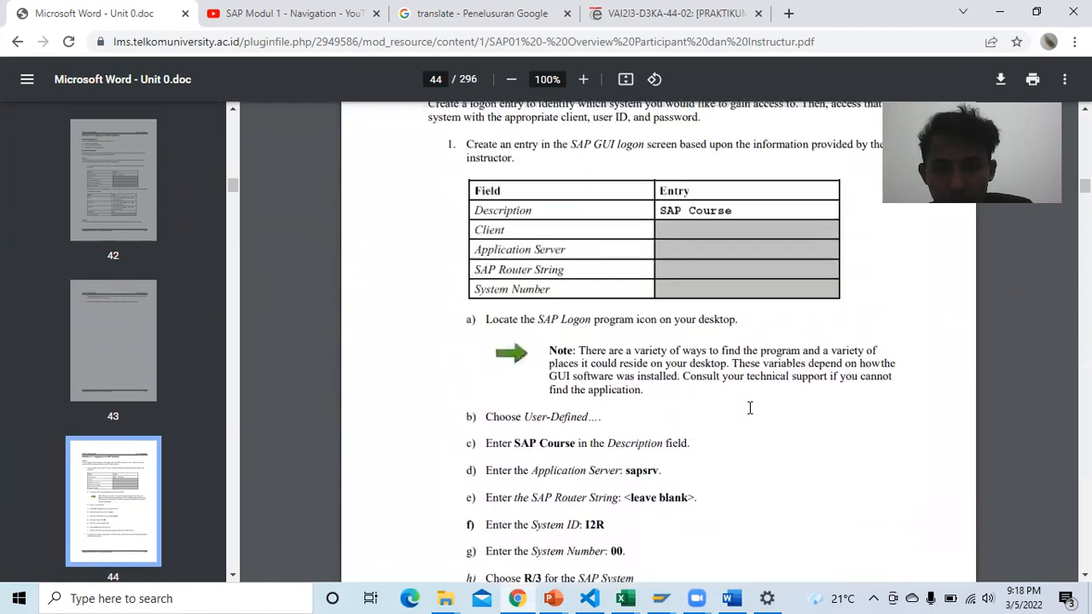
{"action": "scroll", "coordinate": [750, 408], "scroll_direction": "down", "scroll_amount": 10}
{"action": "scroll", "coordinate": [750, 408], "scroll_direction": "down", "scroll_amount": 8}
{"action": "scroll", "coordinate": [748, 405], "scroll_direction": "down", "scroll_amount": 4}
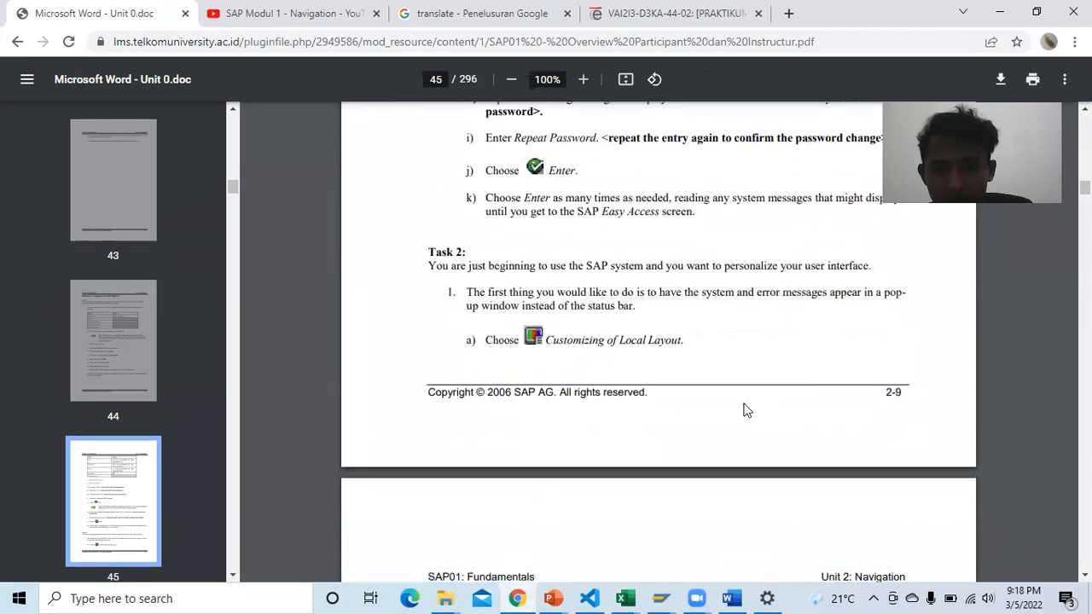
{"action": "scroll", "coordinate": [717, 375], "scroll_direction": "down", "scroll_amount": 2}
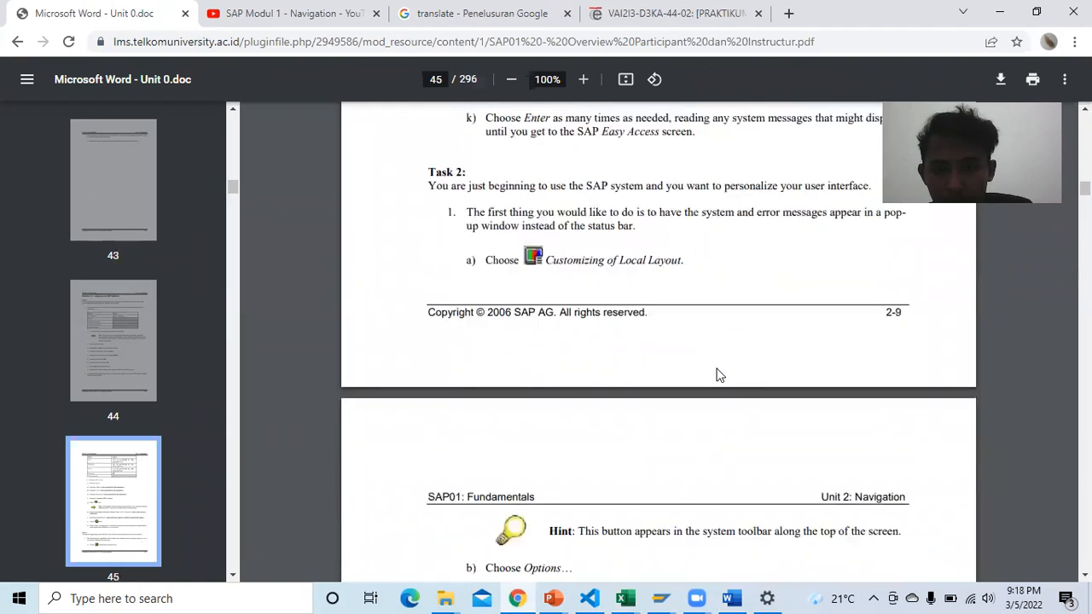
{"action": "scroll", "coordinate": [715, 279], "scroll_direction": "up", "scroll_amount": 3}
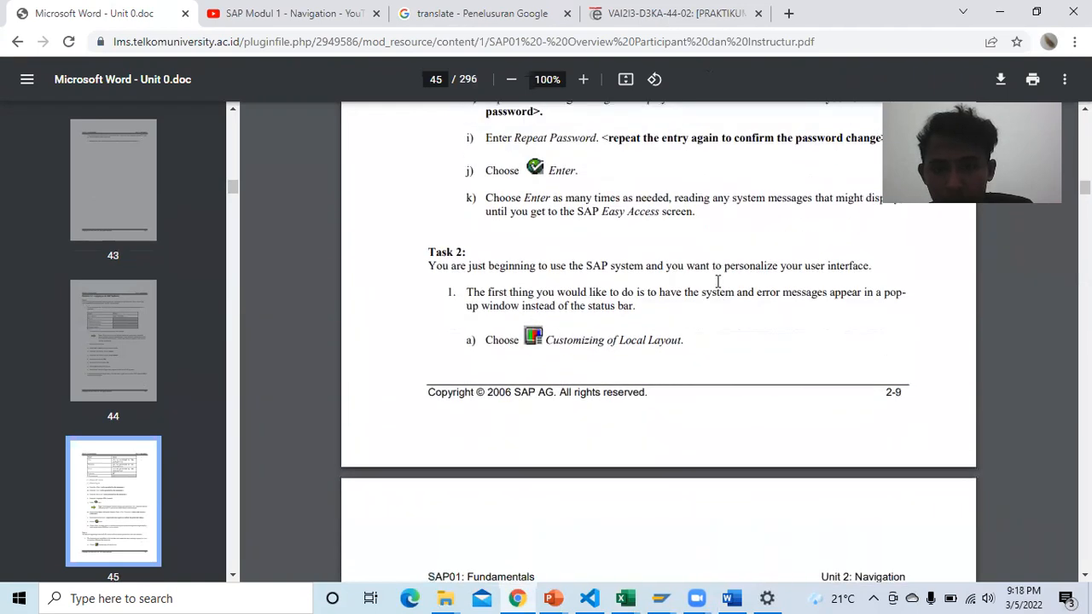
{"action": "scroll", "coordinate": [700, 320], "scroll_direction": "down", "scroll_amount": 5}
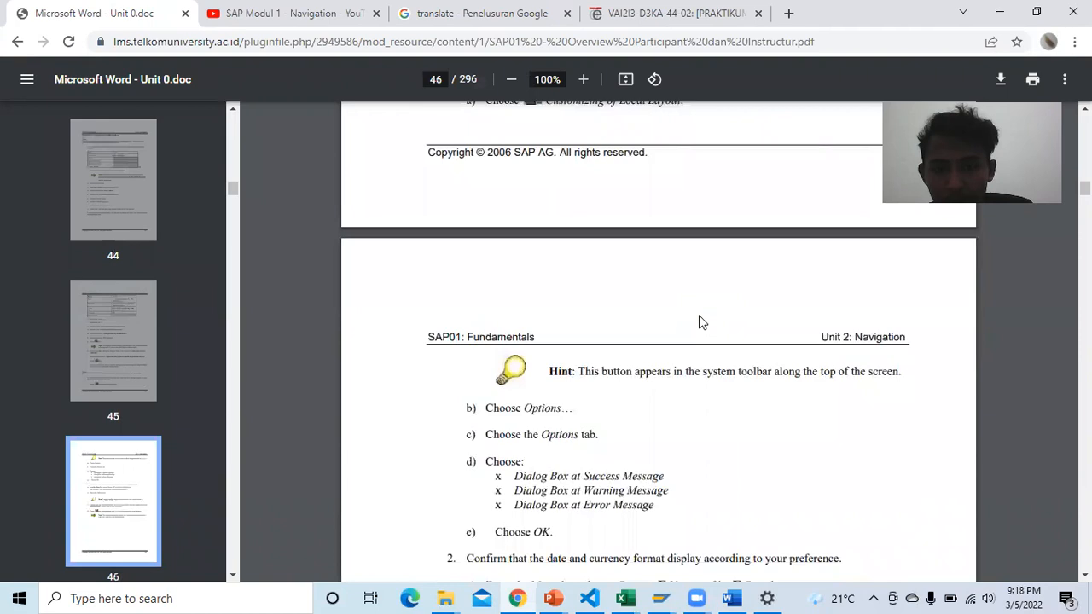
{"action": "scroll", "coordinate": [699, 321], "scroll_direction": "down", "scroll_amount": 2}
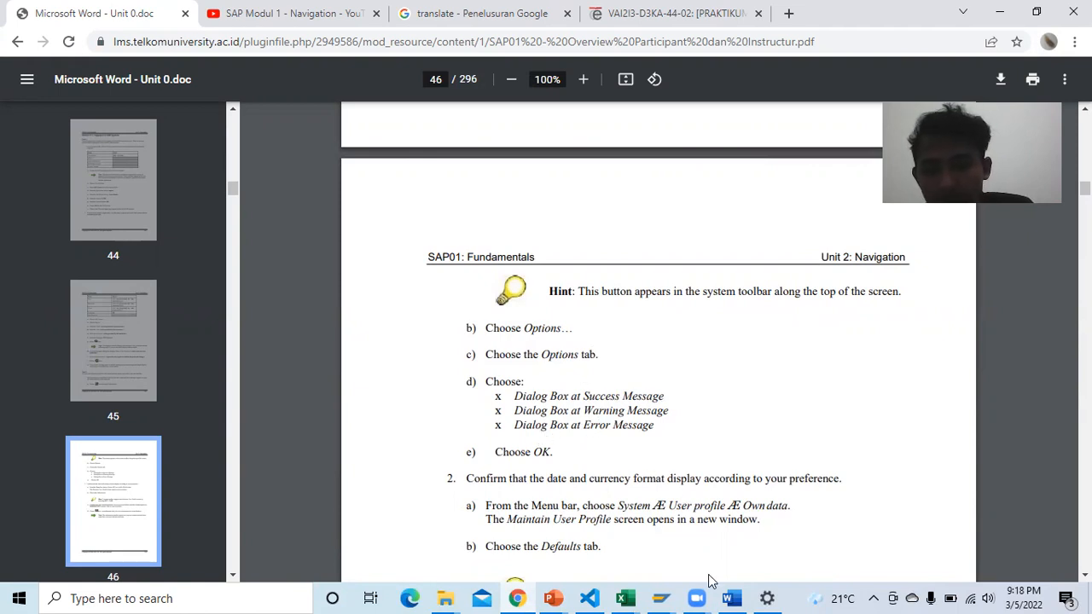
Step: Return from the SAP logon list to Easy Access and open Customize Local Layout
{"action": "left_click", "coordinate": [662, 597]}
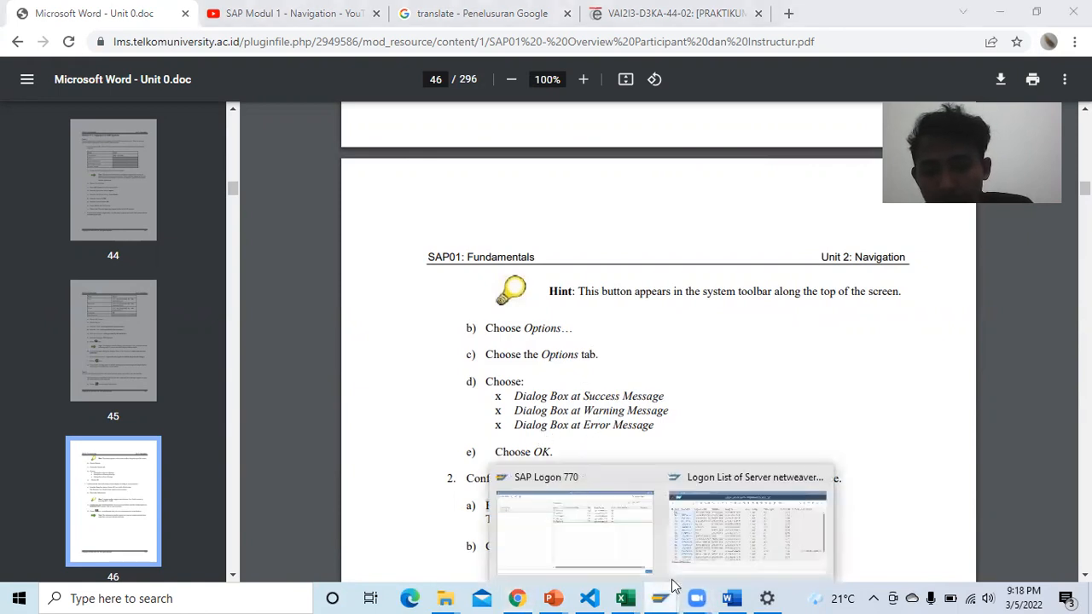
{"action": "left_click", "coordinate": [742, 529]}
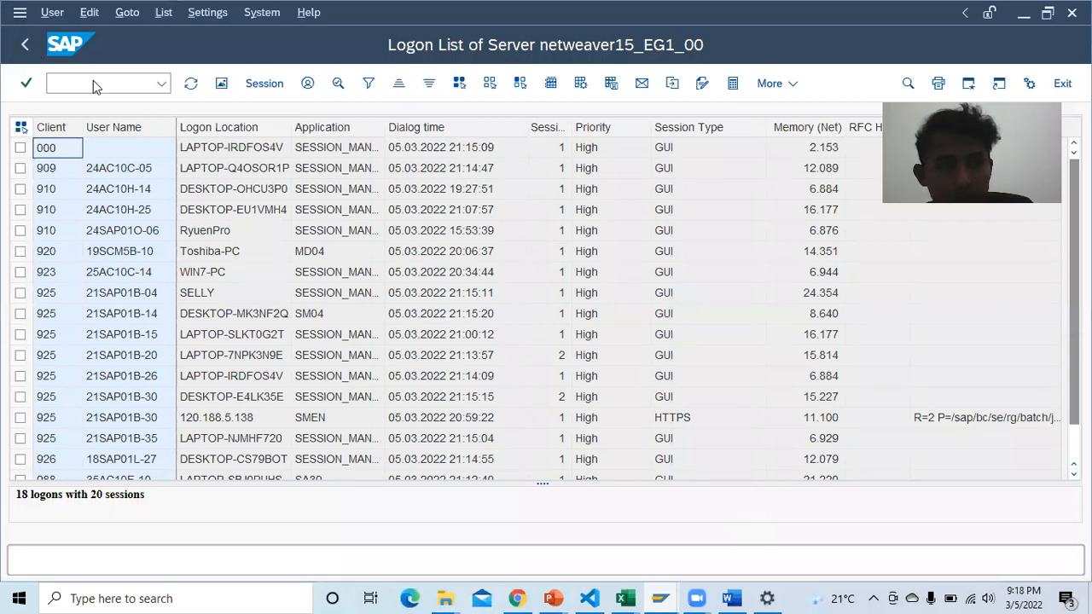
{"action": "left_click", "coordinate": [190, 82]}
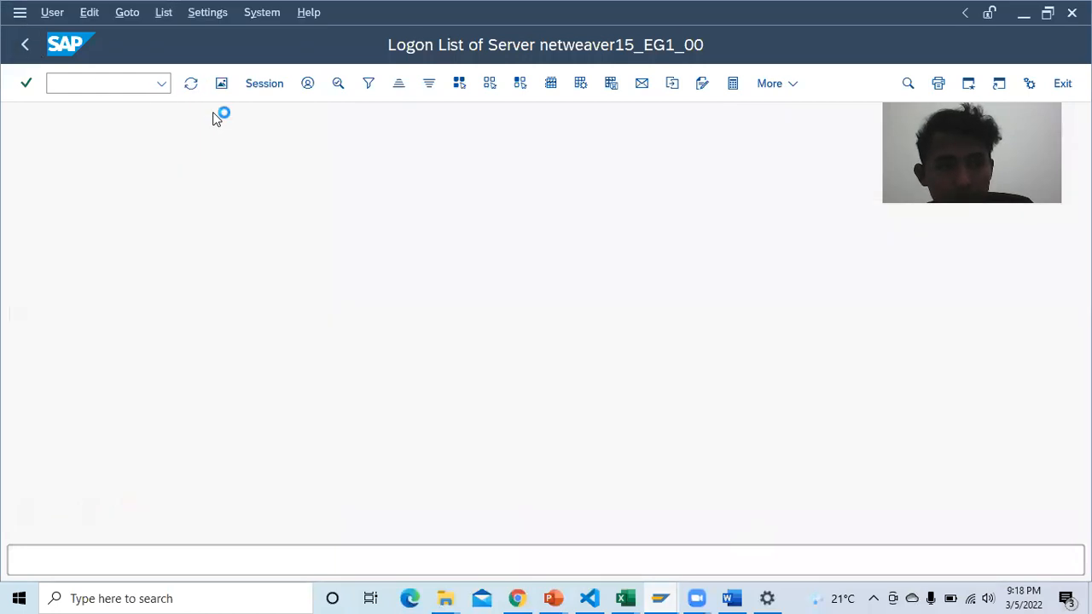
{"action": "left_click", "coordinate": [1020, 84]}
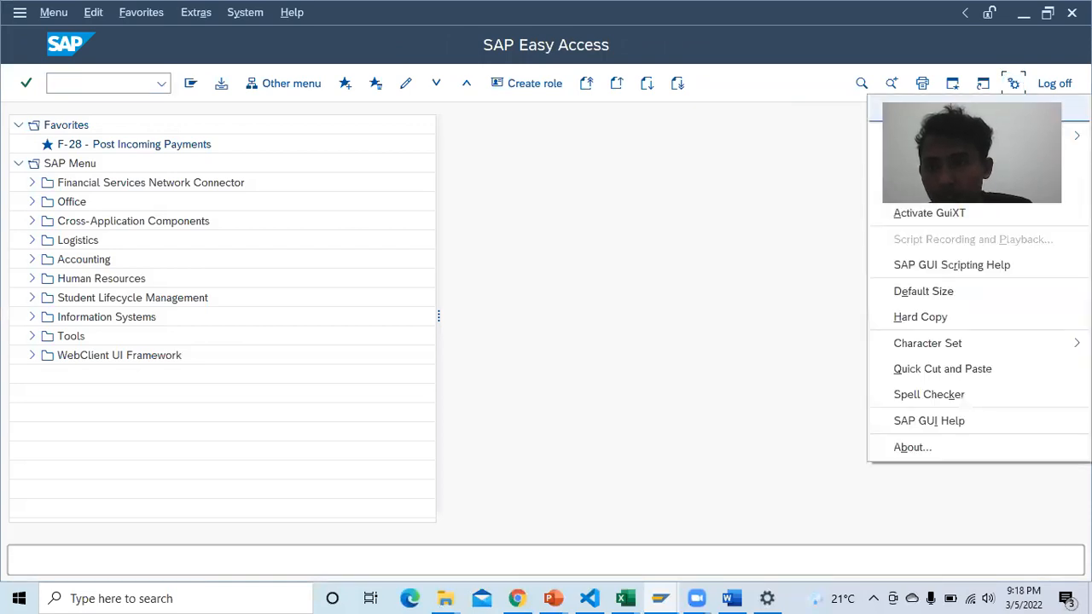
Step: In SAP GUI Options > Notifications, tick the success, warning and error dialog-box options and confirm with OK
{"action": "left_click", "coordinate": [964, 110]}
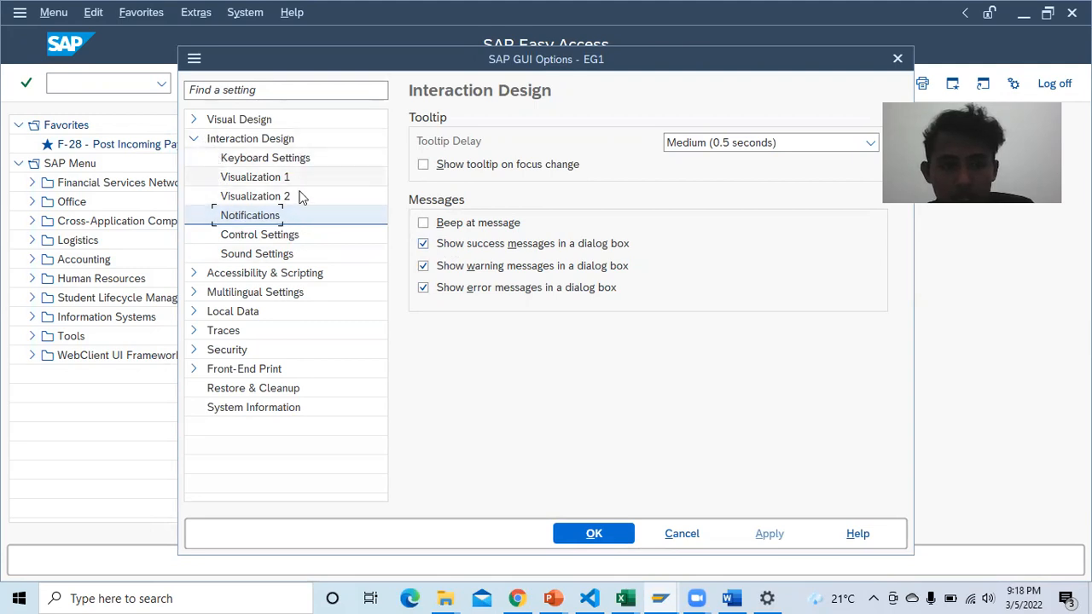
{"action": "left_click", "coordinate": [423, 244]}
{"action": "left_click", "coordinate": [424, 266]}
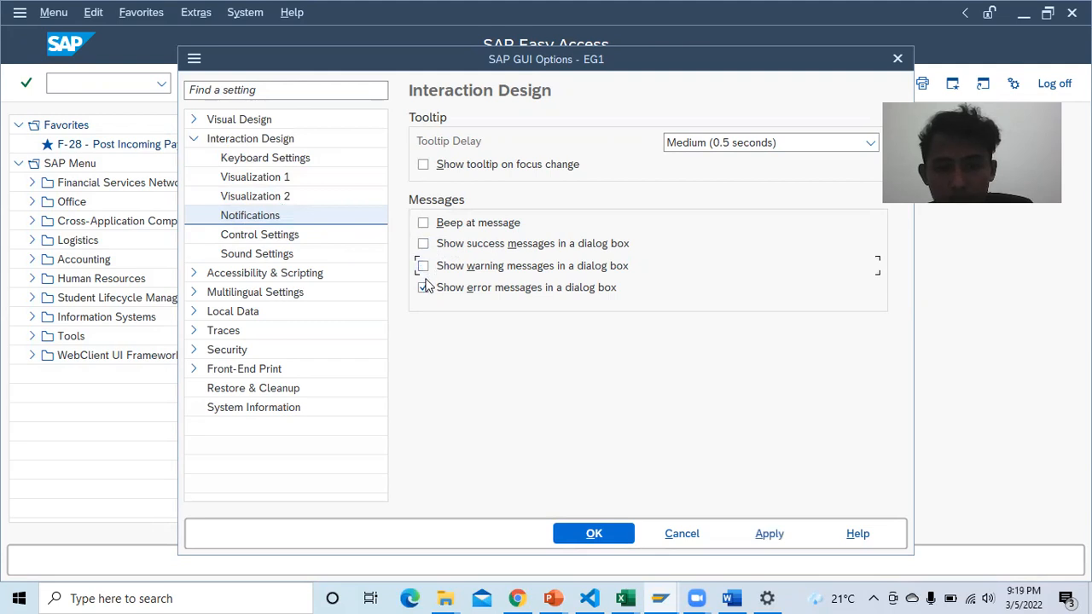
{"action": "left_click", "coordinate": [425, 288]}
{"action": "left_click", "coordinate": [424, 244]}
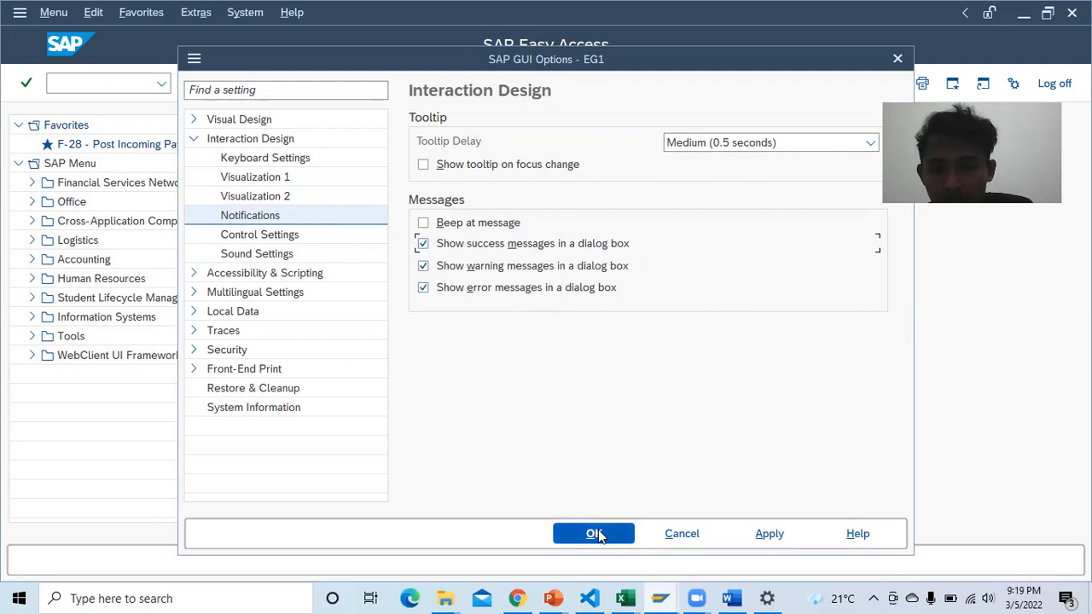
{"action": "left_click", "coordinate": [597, 535]}
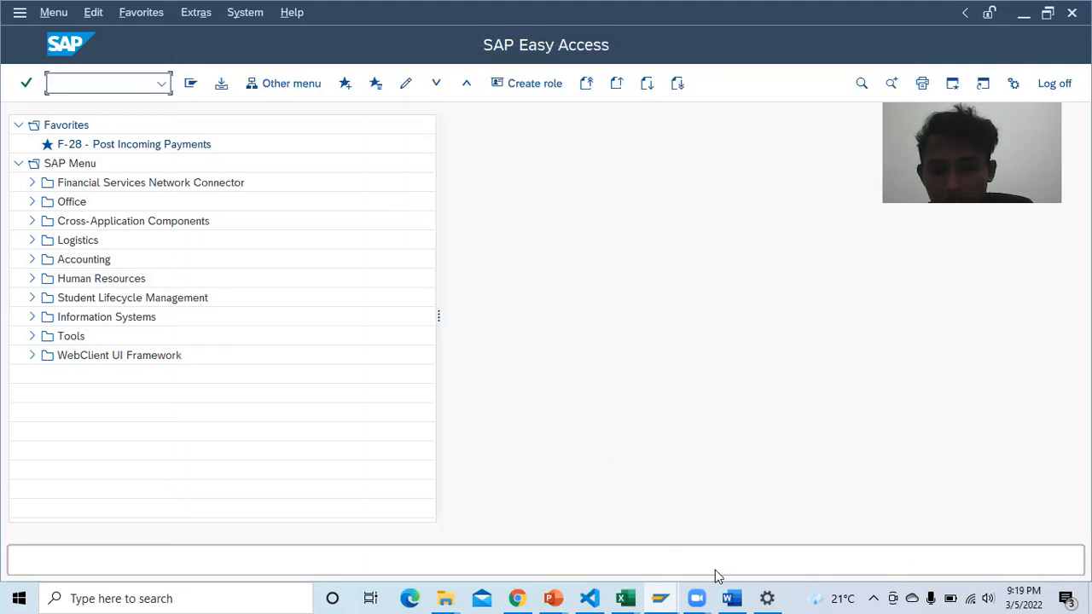
Step: Scroll the Word report down to Table 1-4, the date and currency format table
{"action": "left_click", "coordinate": [731, 598]}
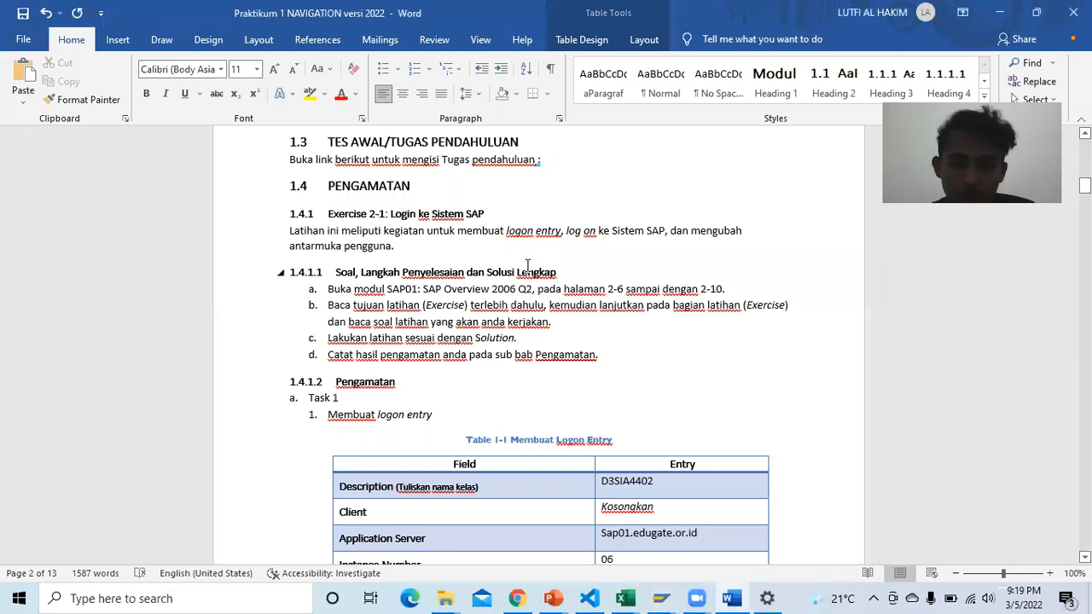
{"action": "scroll", "coordinate": [527, 265], "scroll_direction": "down", "scroll_amount": 12}
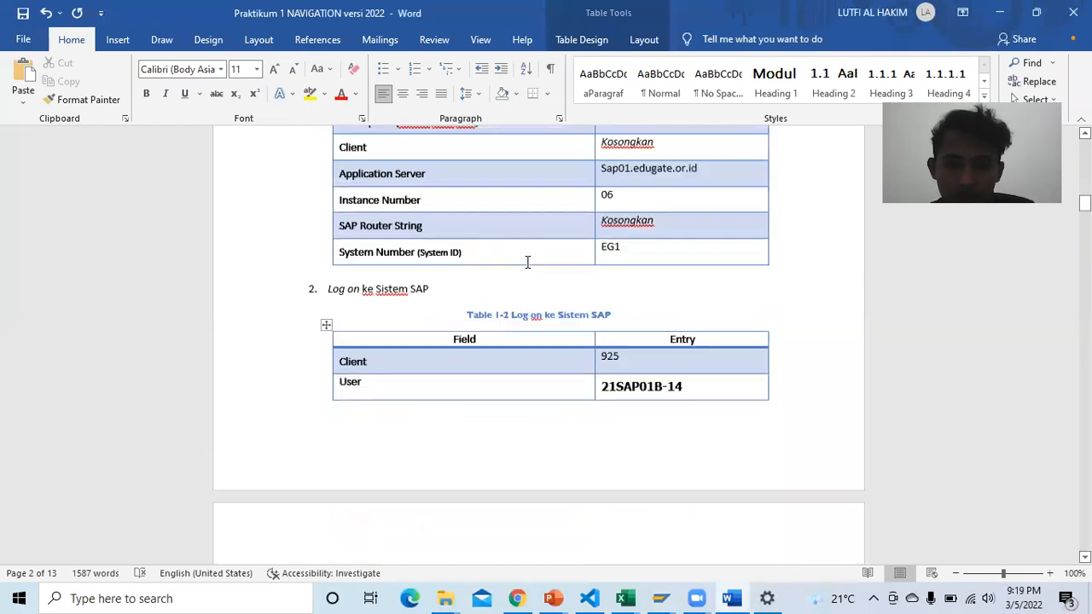
{"action": "scroll", "coordinate": [526, 260], "scroll_direction": "down", "scroll_amount": 4}
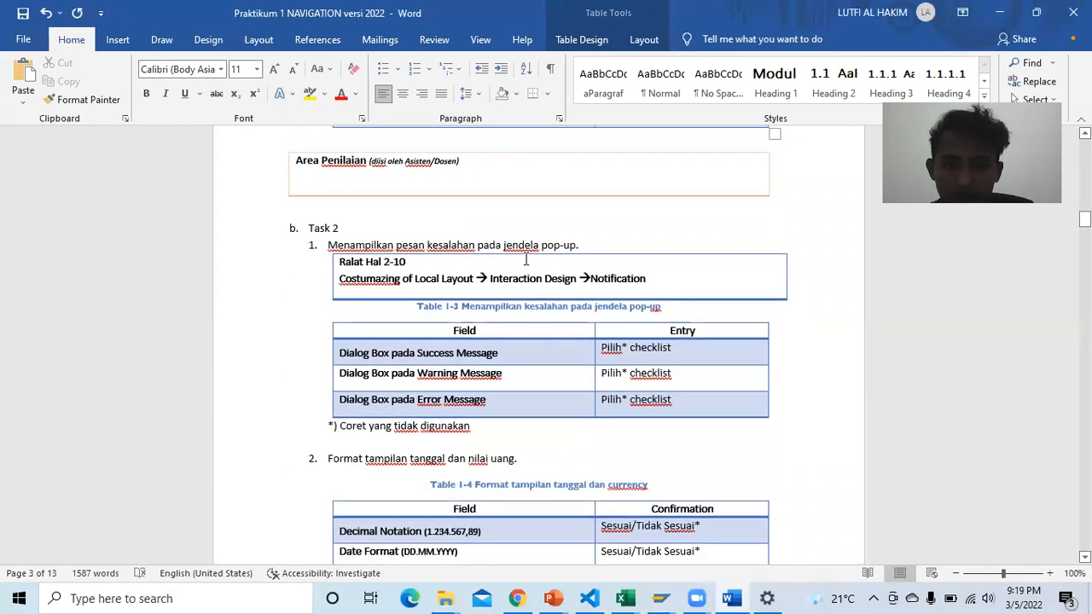
{"action": "scroll", "coordinate": [526, 259], "scroll_direction": "down", "scroll_amount": 2}
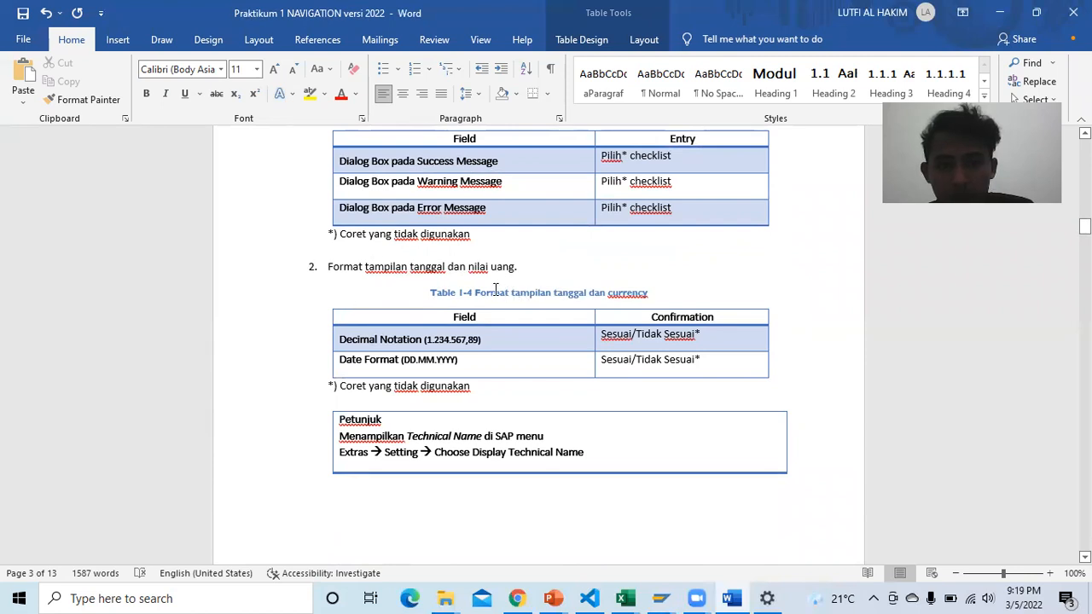
{"action": "scroll", "coordinate": [496, 290], "scroll_direction": "down", "scroll_amount": 1}
{"action": "scroll", "coordinate": [448, 312], "scroll_direction": "down", "scroll_amount": 1}
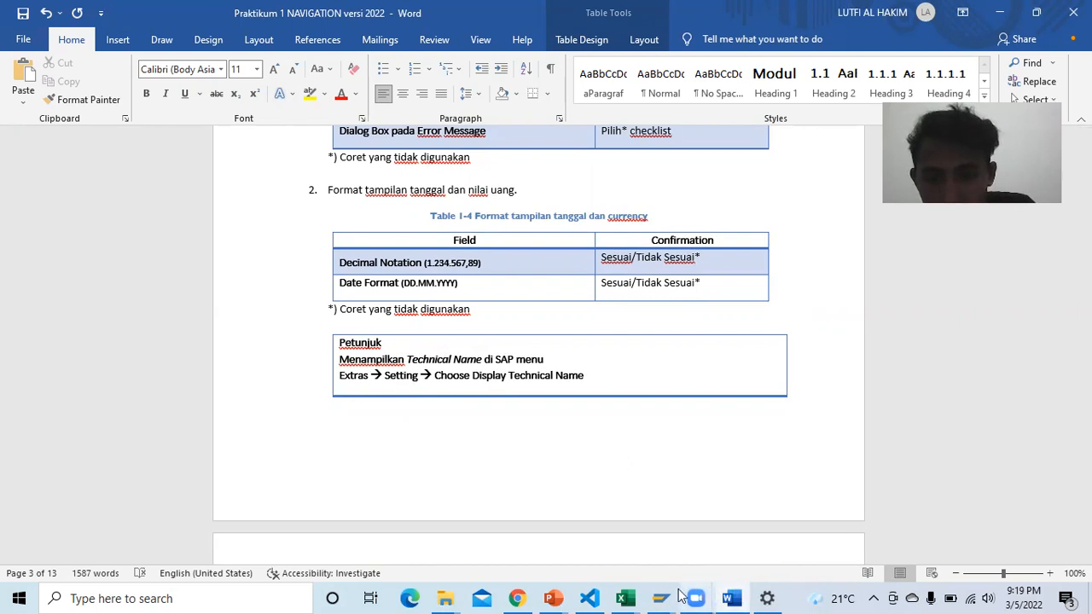
Step: Turn on Display Technical Names through Extras > Settings in the Easy Access menu
{"action": "mouse_move", "coordinate": [660, 598]}
{"action": "left_click", "coordinate": [755, 541]}
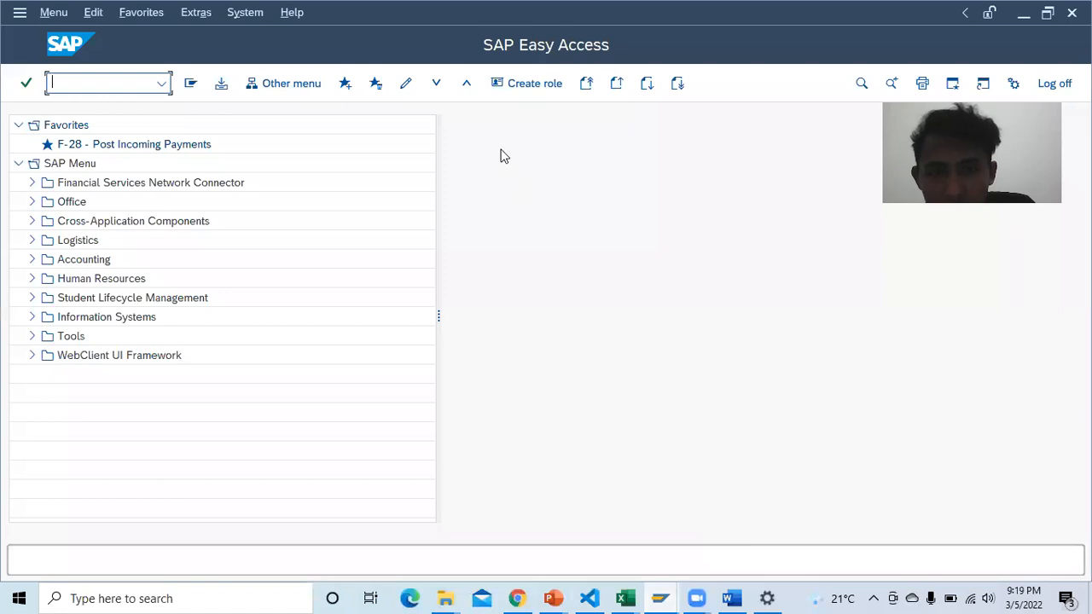
{"action": "left_click", "coordinate": [198, 12]}
{"action": "left_click", "coordinate": [262, 143]}
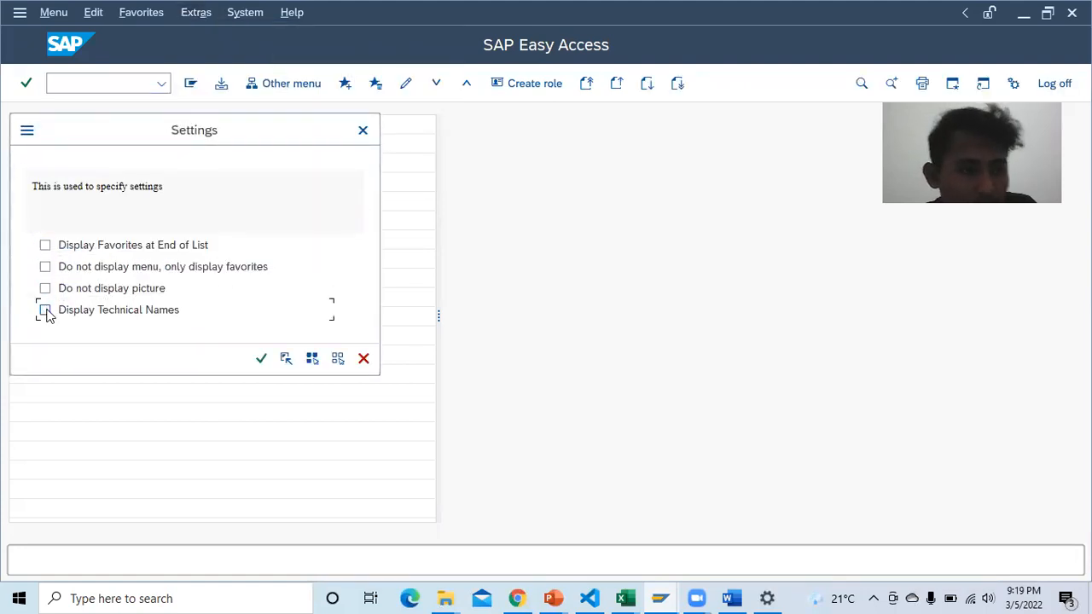
{"action": "left_click", "coordinate": [45, 311]}
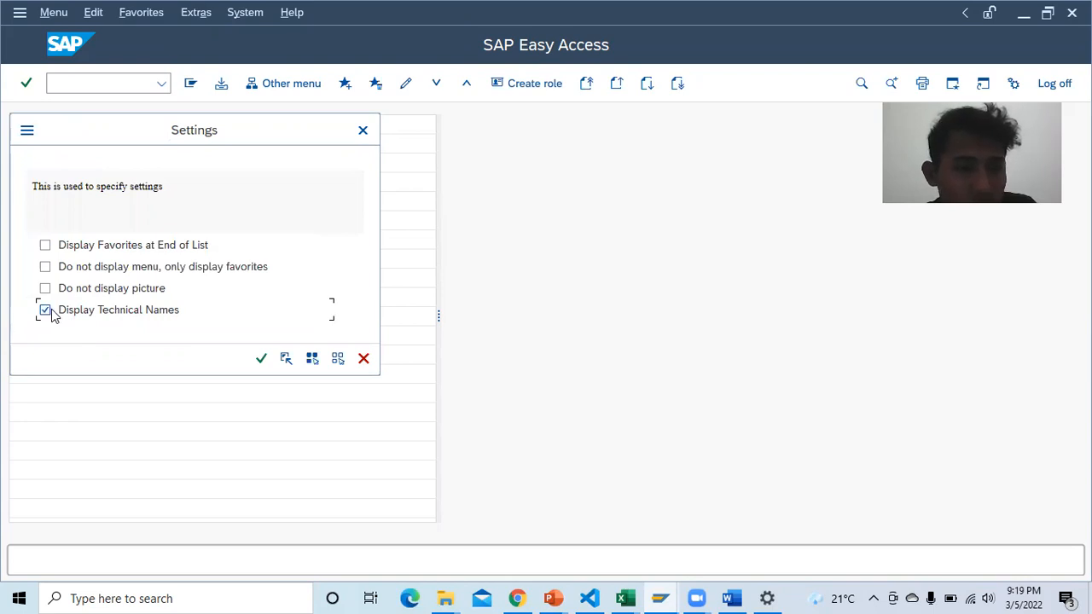
{"action": "left_click", "coordinate": [262, 358]}
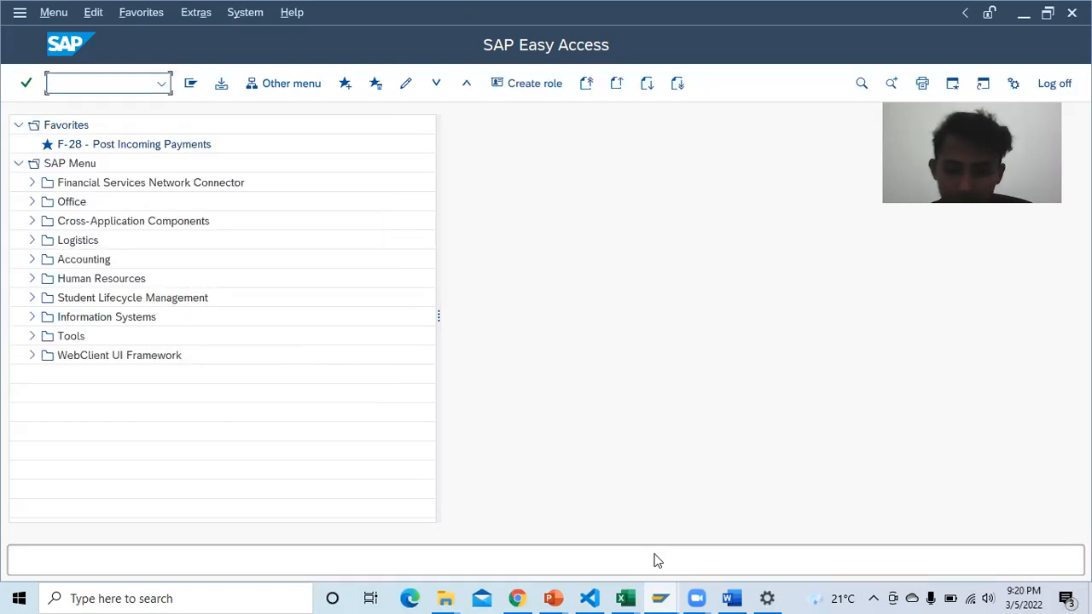
Step: Scroll the exercise PDF to page 46, step 2 on confirming date and currency format
{"action": "left_click", "coordinate": [518, 598]}
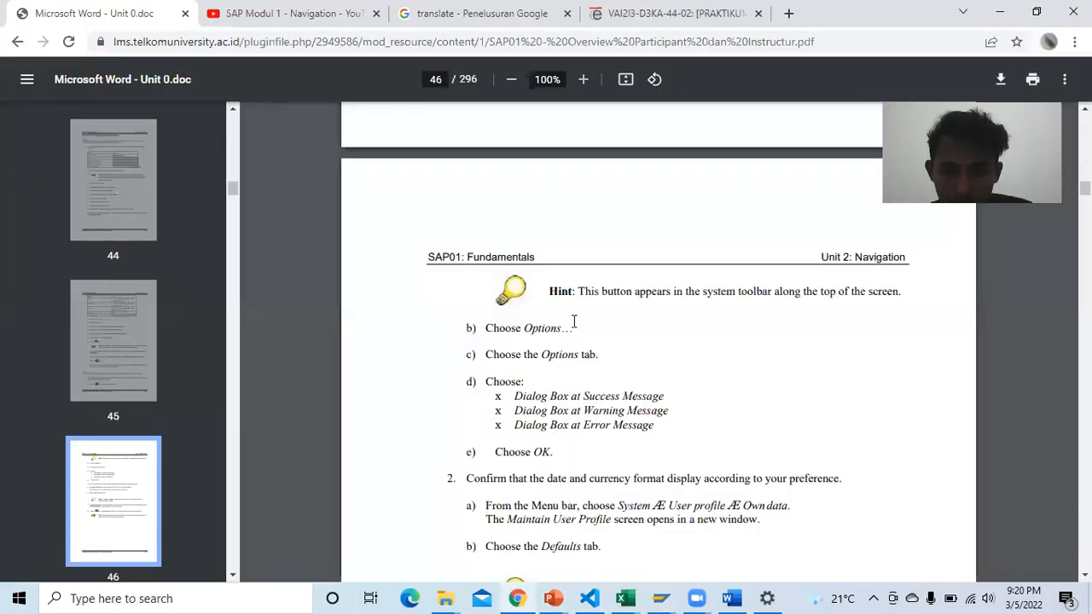
{"action": "scroll", "coordinate": [574, 321], "scroll_direction": "down", "scroll_amount": 2}
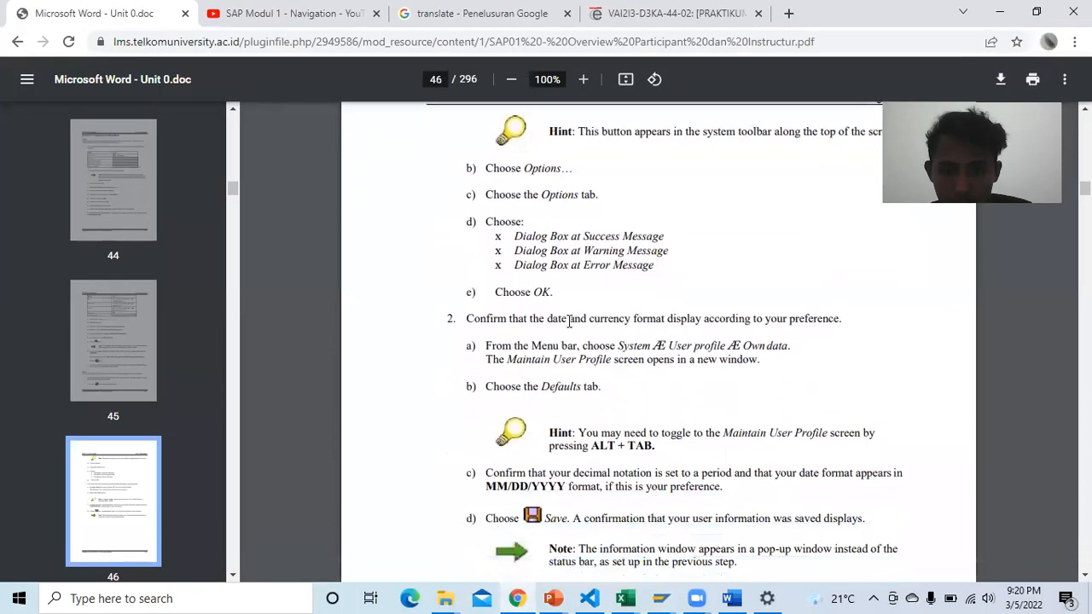
{"action": "scroll", "coordinate": [568, 322], "scroll_direction": "down", "scroll_amount": 1}
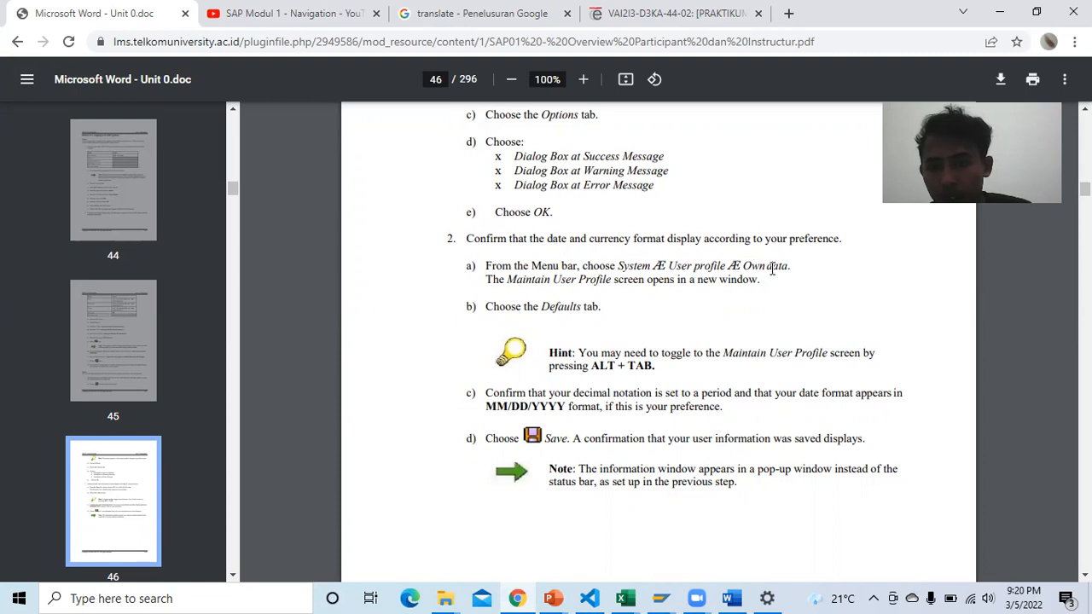
Step: Open the own user profile's Defaults: decimal notation 1.234.567,89, date format DD.MM.YYYY
{"action": "mouse_move", "coordinate": [662, 597]}
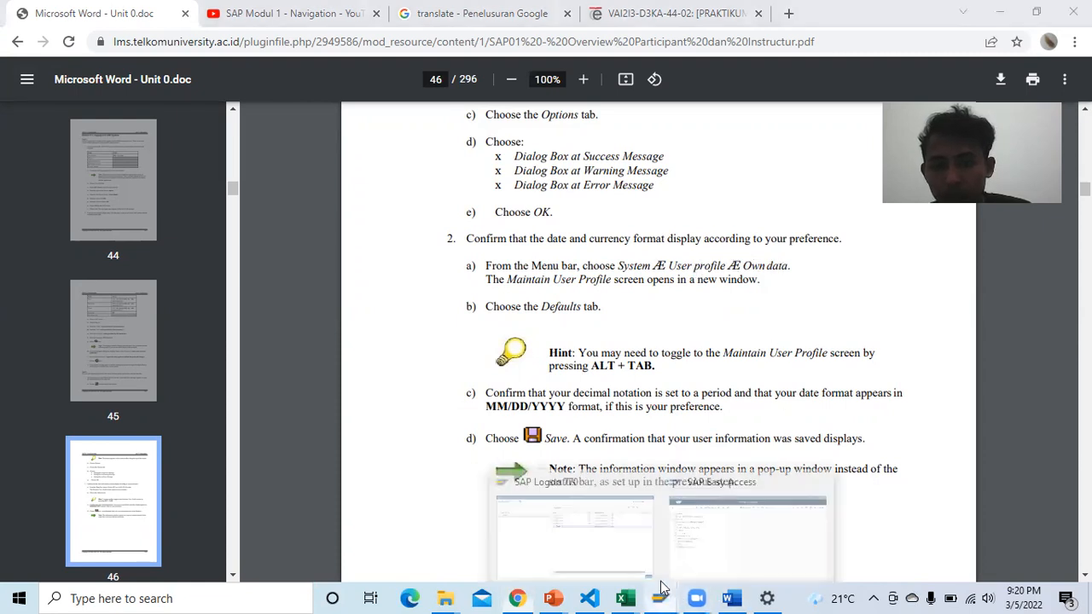
{"action": "left_click", "coordinate": [707, 541]}
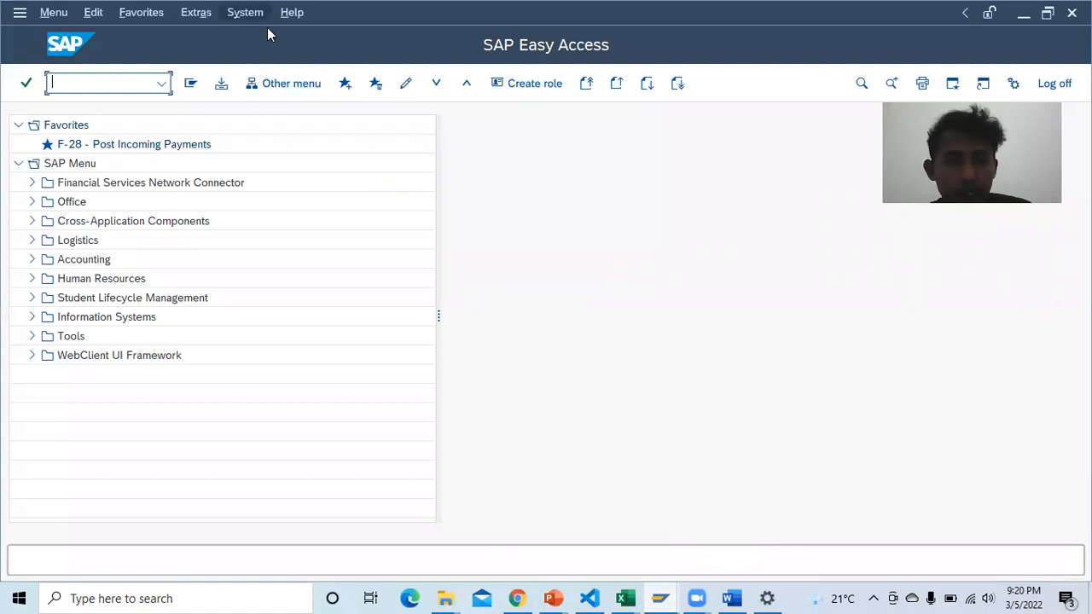
{"action": "left_click", "coordinate": [247, 13]}
{"action": "mouse_move", "coordinate": [319, 88]}
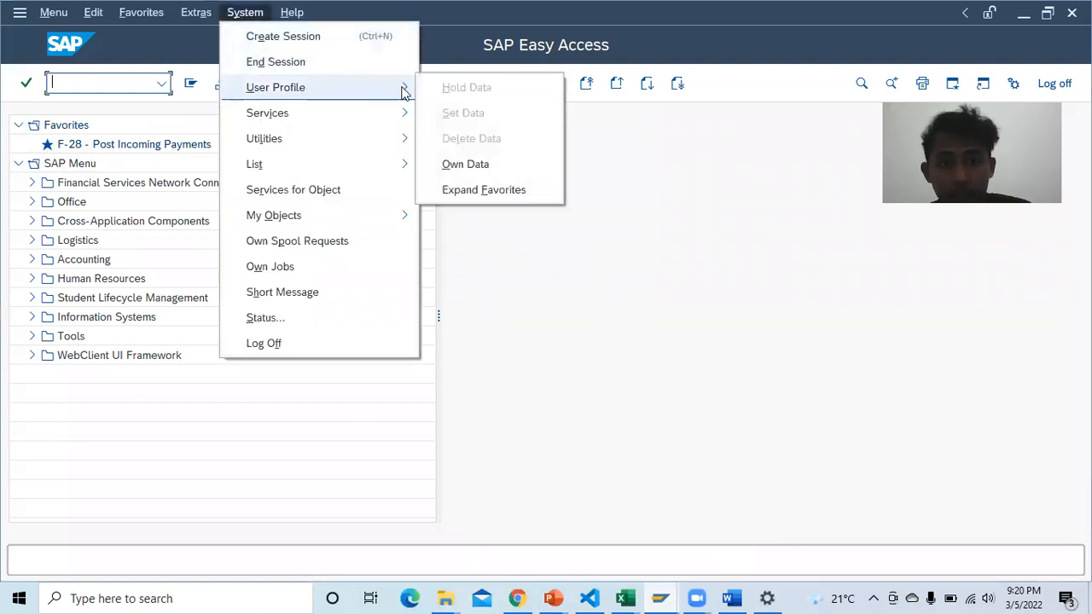
{"action": "left_click", "coordinate": [483, 165]}
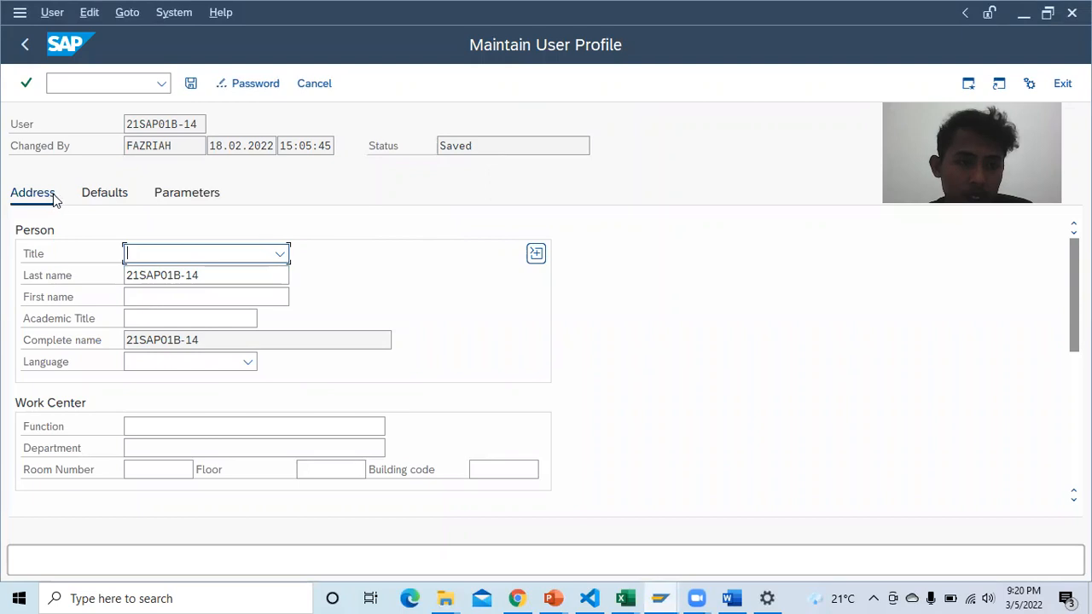
{"action": "left_click", "coordinate": [103, 195]}
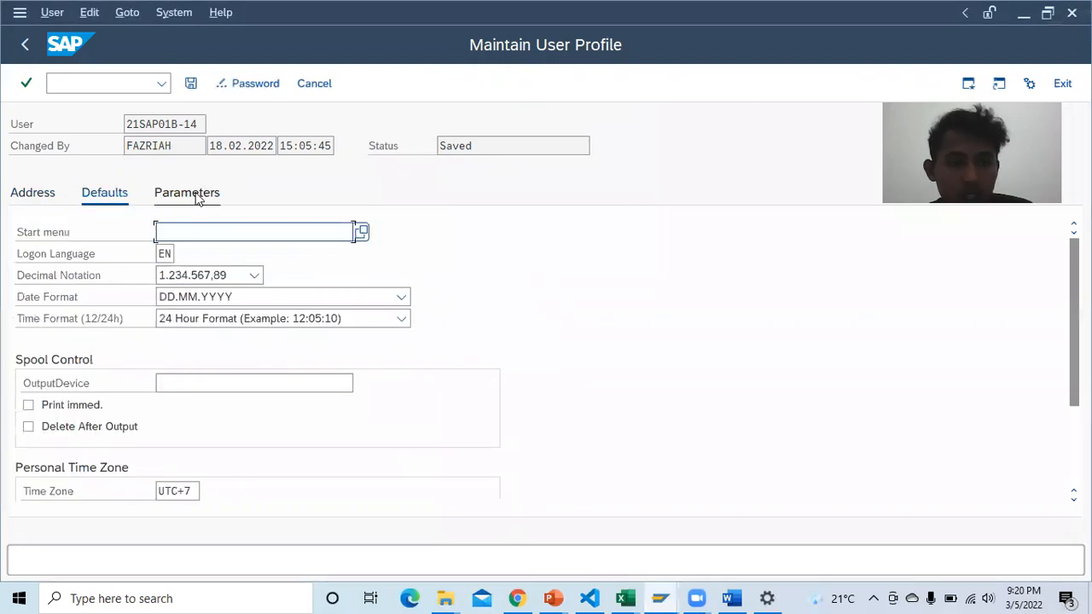
{"action": "left_click", "coordinate": [104, 196]}
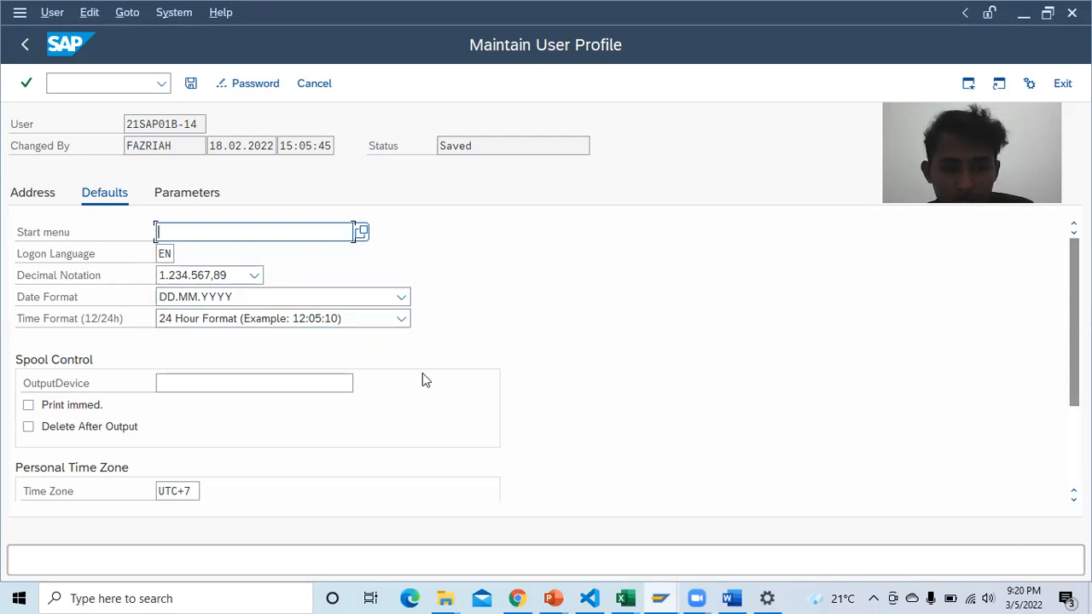
Step: Switch to the Word report at Table 1-4's Decimal Notation and Date Format rows
{"action": "mouse_move", "coordinate": [736, 596]}
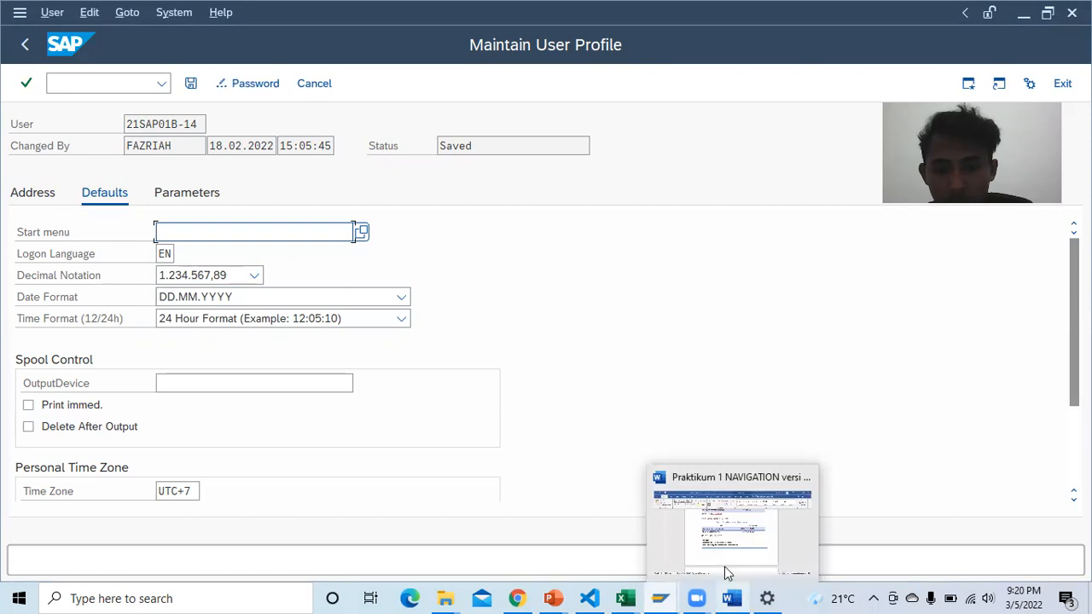
{"action": "left_click", "coordinate": [716, 524]}
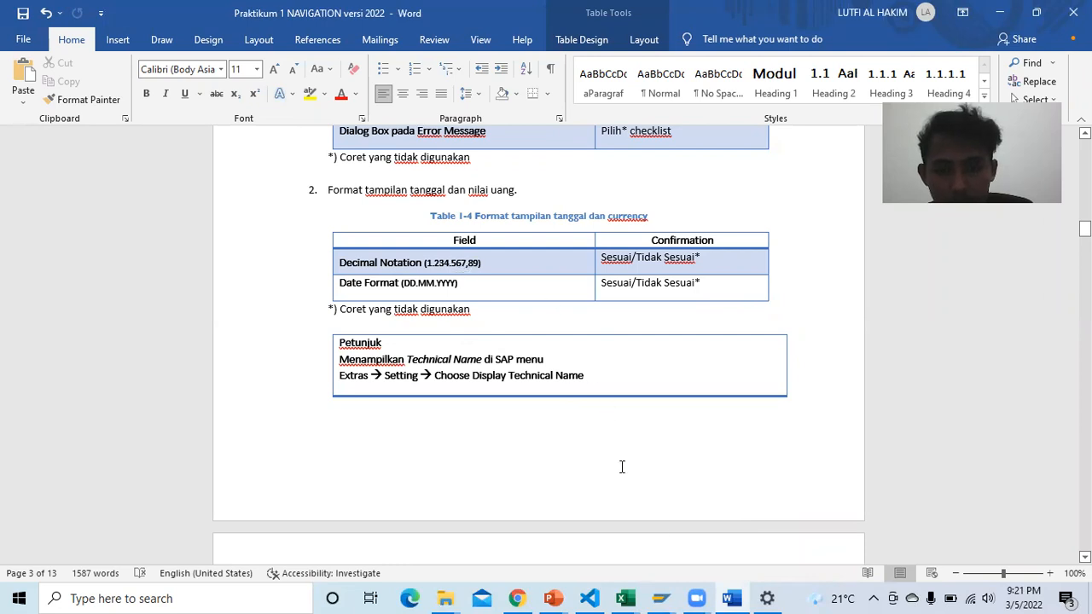
{"action": "mouse_move", "coordinate": [661, 597]}
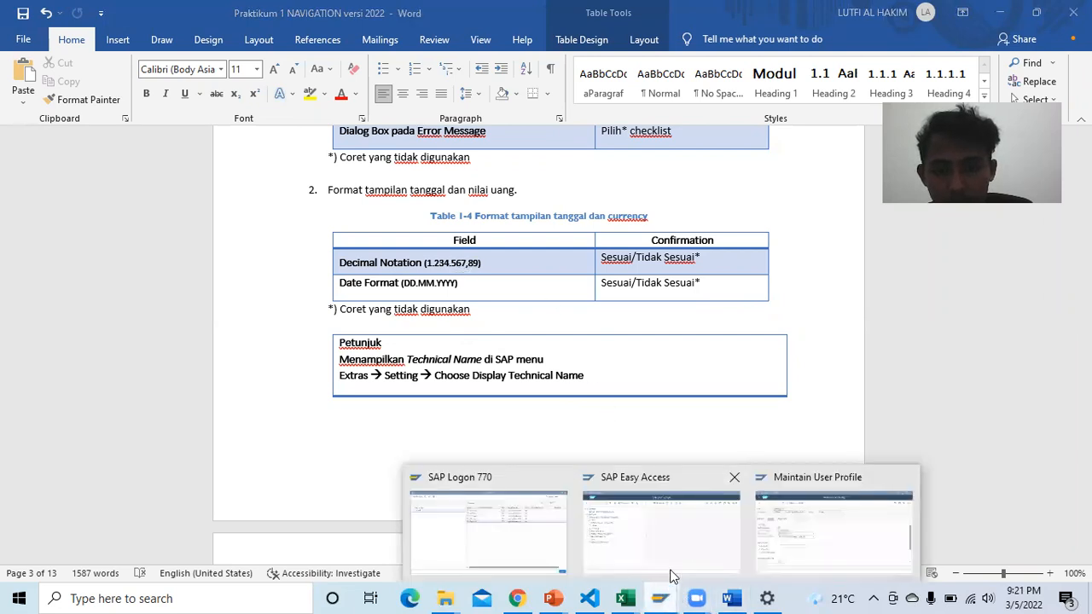
{"action": "left_click", "coordinate": [787, 526]}
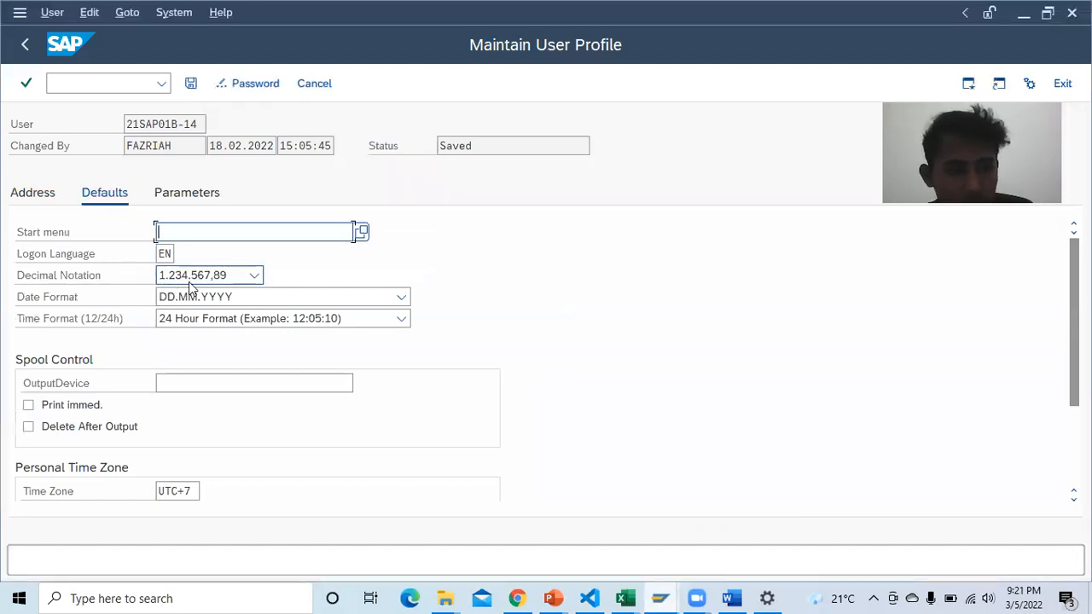
{"action": "left_click", "coordinate": [254, 278]}
{"action": "left_click", "coordinate": [255, 279]}
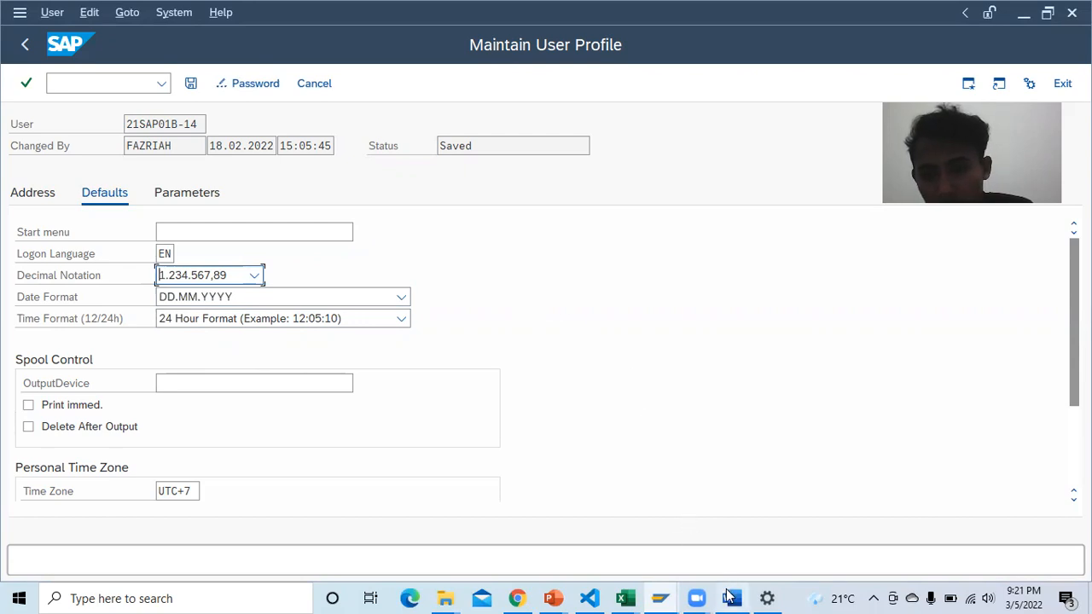
{"action": "mouse_move", "coordinate": [731, 597]}
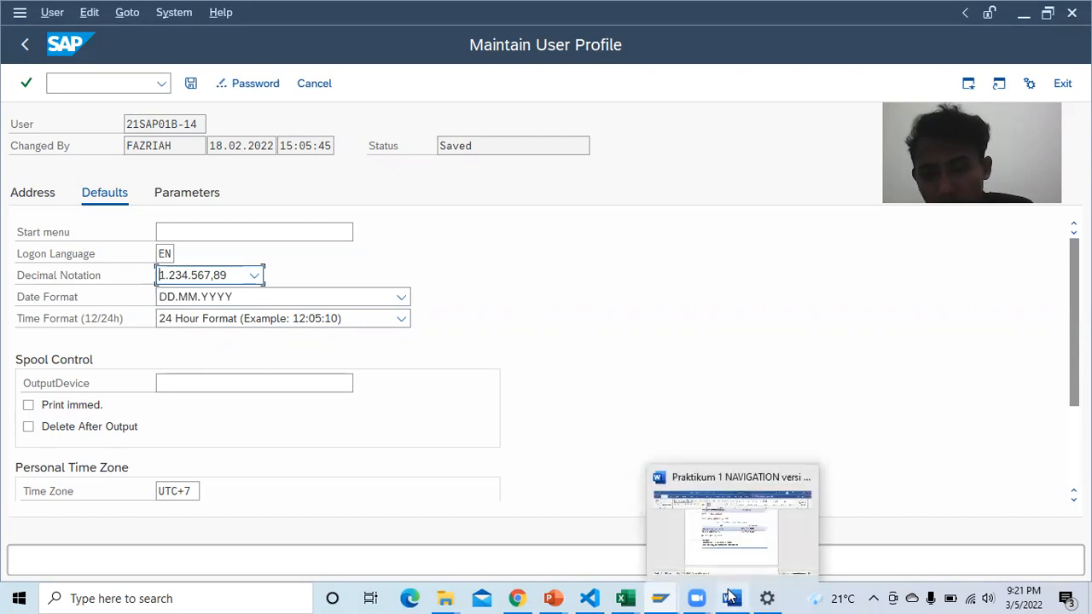
{"action": "left_click", "coordinate": [739, 539]}
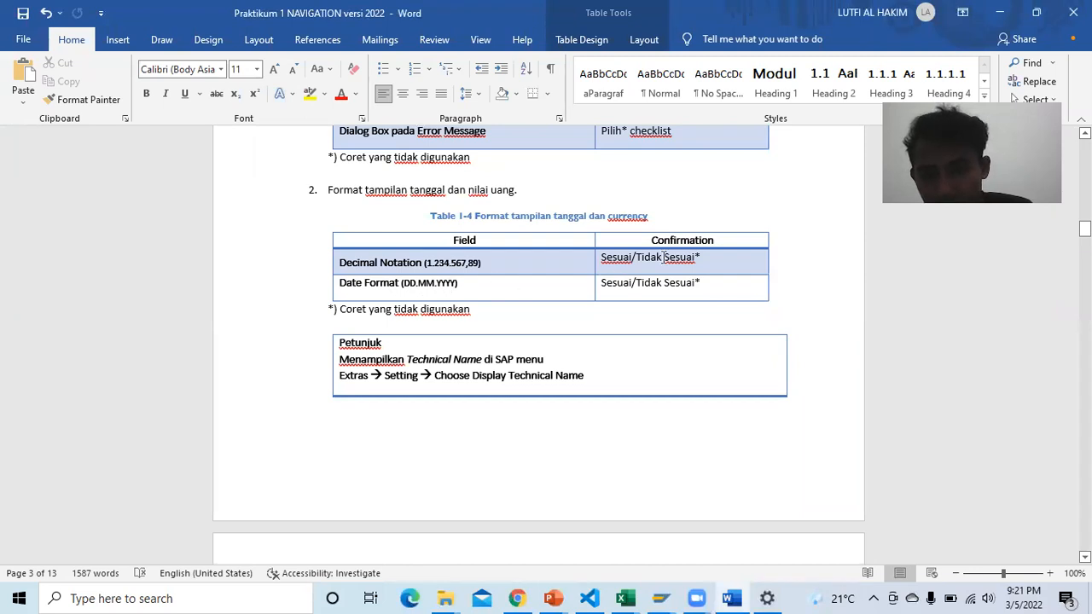
Step: Change Decimal Notation's confirmation to 'Sesuai' by deleting '/Tidak Sesuai*'
{"action": "left_click", "coordinate": [712, 259]}
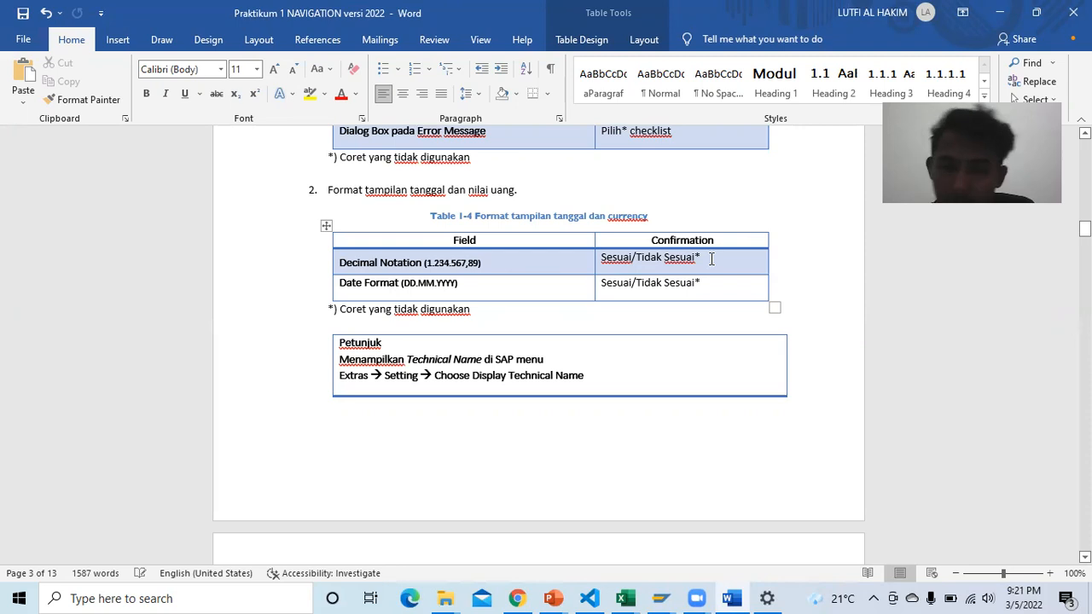
{"action": "key", "text": "BackSpace"}
{"action": "key", "text": "BackSpace"}
{"action": "key", "text": "BackSpace"}
{"action": "key", "text": "BackSpace"}
{"action": "key", "text": "BackSpace"}
{"action": "key", "text": "BackSpace"}
{"action": "key", "text": "BackSpace"}
{"action": "key", "text": "BackSpace"}
{"action": "key", "text": "BackSpace"}
{"action": "key", "text": "BackSpace"}
{"action": "key", "text": "BackSpace"}
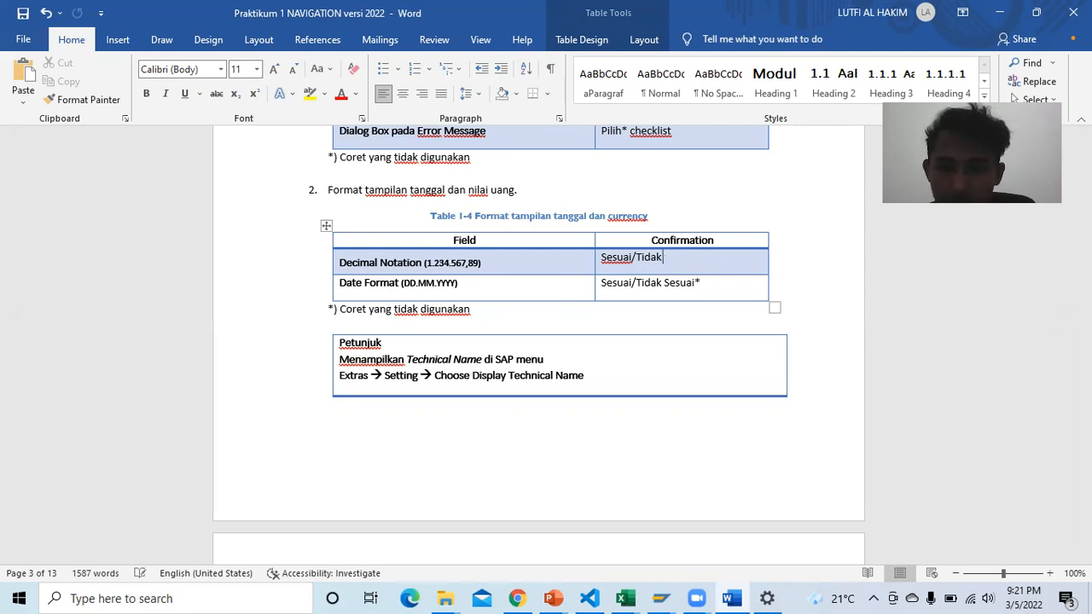
{"action": "key", "text": "BackSpace"}
Step: Change Date Format's confirmation to 'Sesuai' and save the report
{"action": "left_click", "coordinate": [636, 283]}
{"action": "left_click", "coordinate": [693, 282]}
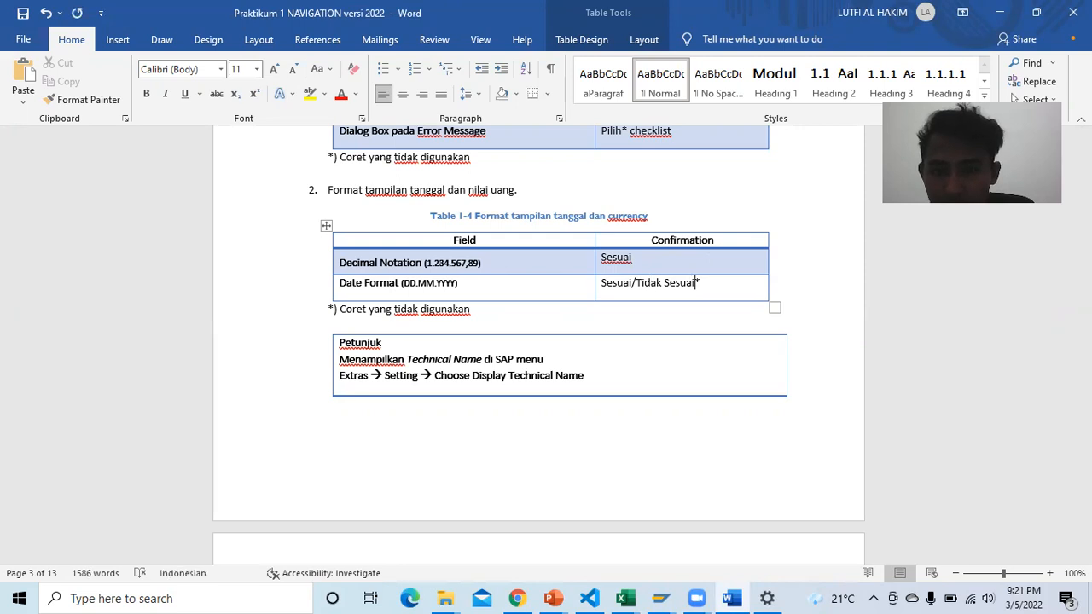
{"action": "key", "text": "BackSpace"}
{"action": "key", "text": "BackSpace"}
{"action": "key", "text": "BackSpace"}
{"action": "key", "text": "BackSpace"}
{"action": "key", "text": "BackSpace"}
{"action": "key", "text": "BackSpace"}
{"action": "key", "text": "BackSpace"}
{"action": "key", "text": "BackSpace"}
{"action": "key", "text": "BackSpace"}
{"action": "key", "text": "BackSpace"}
{"action": "key", "text": "BackSpace"}
{"action": "key", "text": "BackSpace"}
{"action": "key", "text": "BackSpace"}
{"action": "key", "text": "BackSpace"}
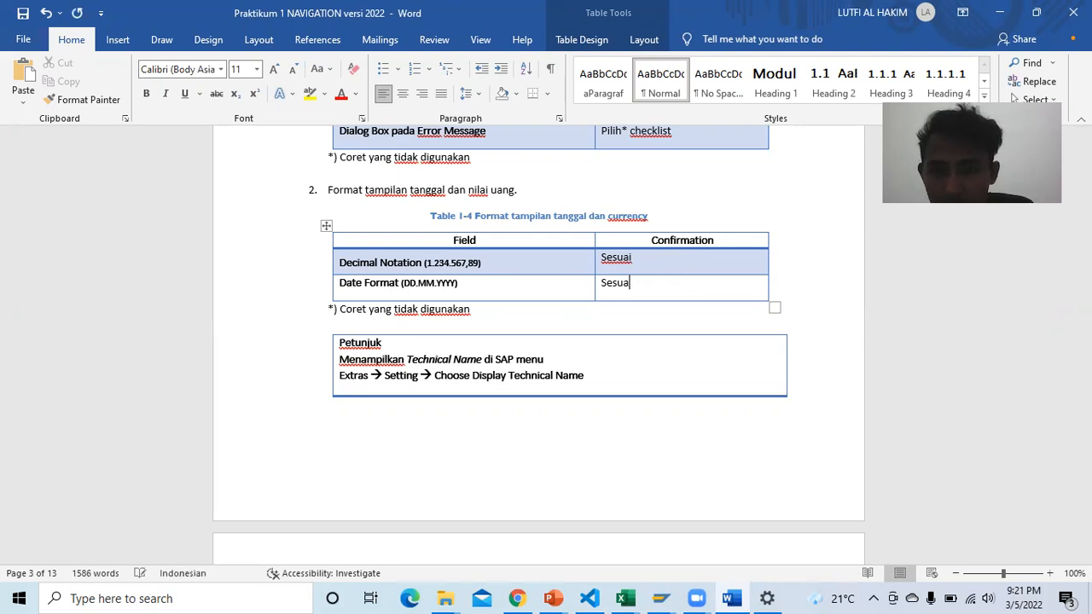
{"action": "type", "text": "i"}
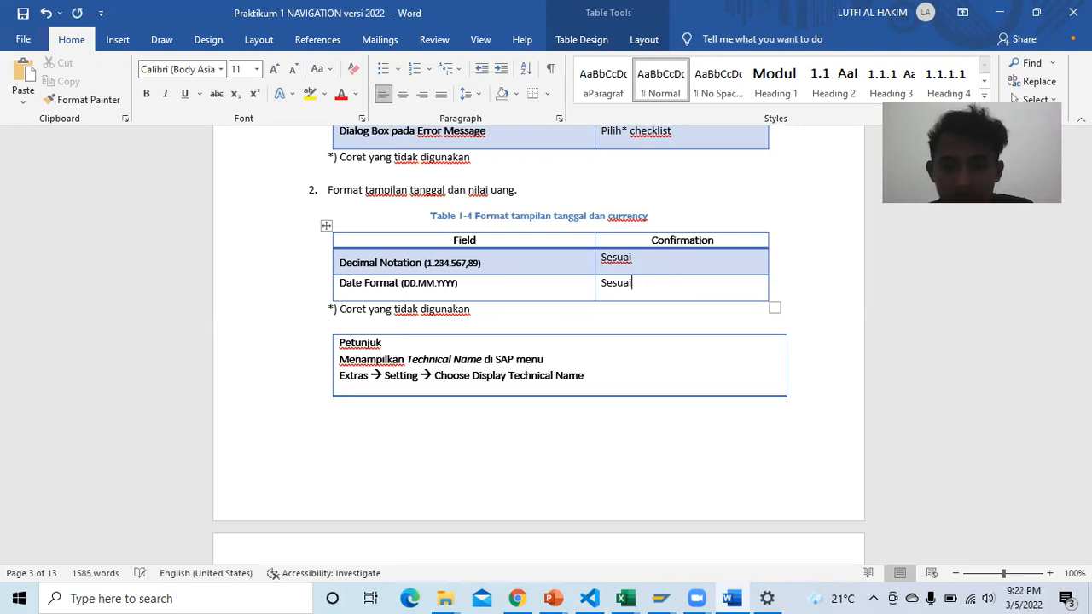
{"action": "left_click", "coordinate": [695, 268]}
{"action": "key", "text": "ctrl+s"}
{"action": "scroll", "coordinate": [578, 270], "scroll_direction": "down", "scroll_amount": 1}
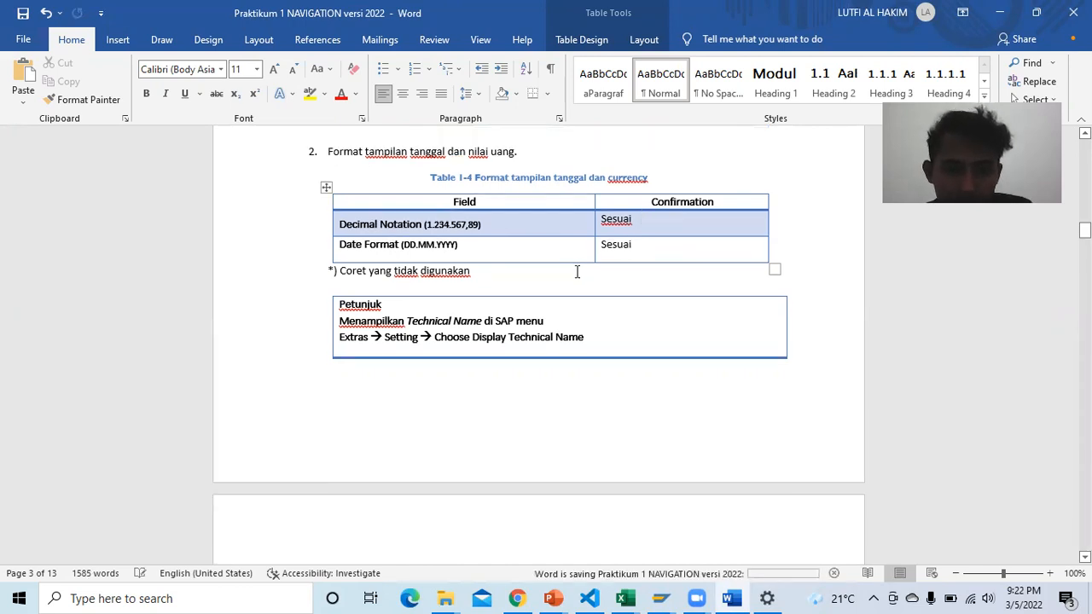
Step: Scroll down to section 1.4.2 Exercise 2-2 and its empty Table 1-5 for Order in Sales and Distribution
{"action": "scroll", "coordinate": [538, 273], "scroll_direction": "down", "scroll_amount": 5}
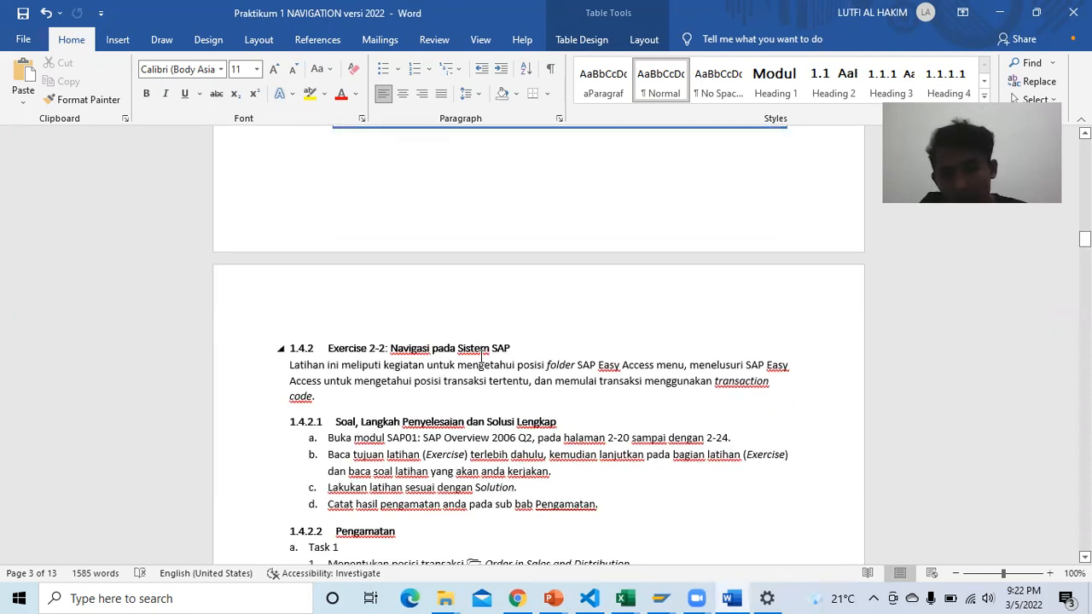
{"action": "scroll", "coordinate": [472, 331], "scroll_direction": "down", "scroll_amount": 3}
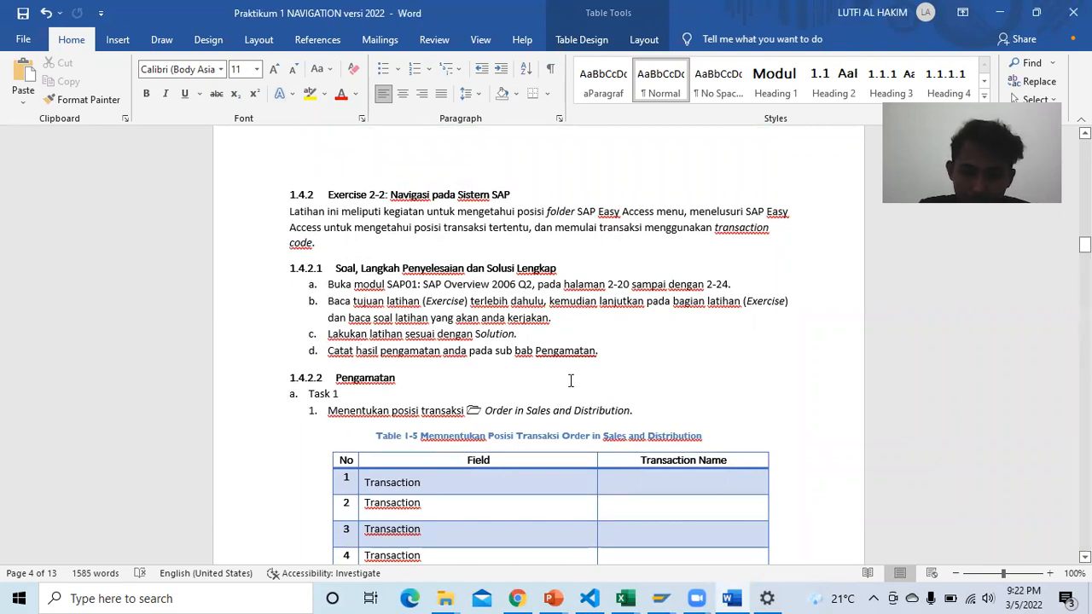
{"action": "scroll", "coordinate": [571, 374], "scroll_direction": "down", "scroll_amount": 1}
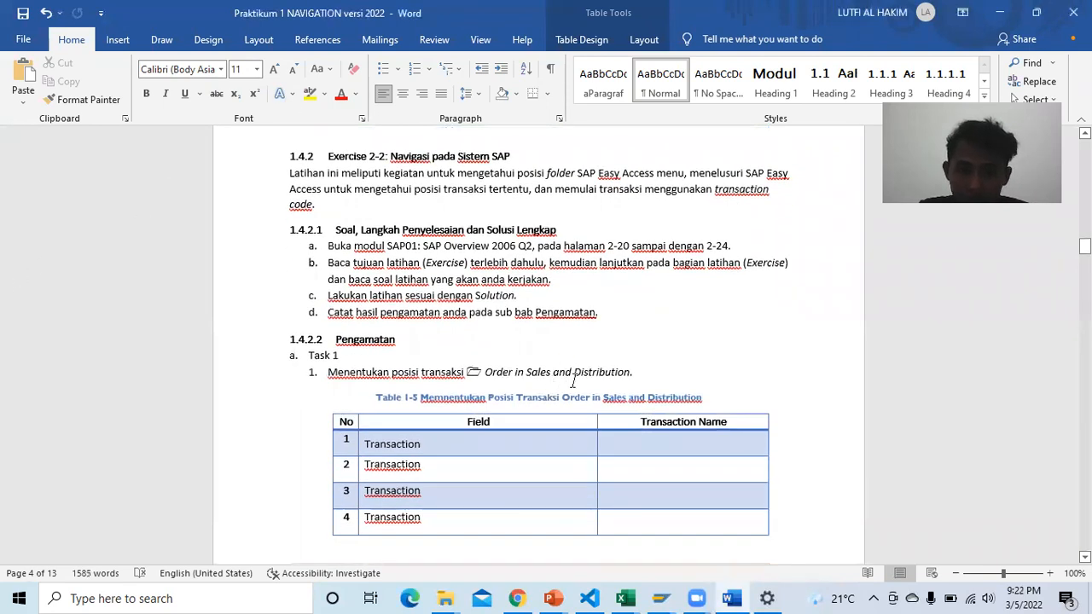
{"action": "scroll", "coordinate": [591, 350], "scroll_direction": "down", "scroll_amount": 1}
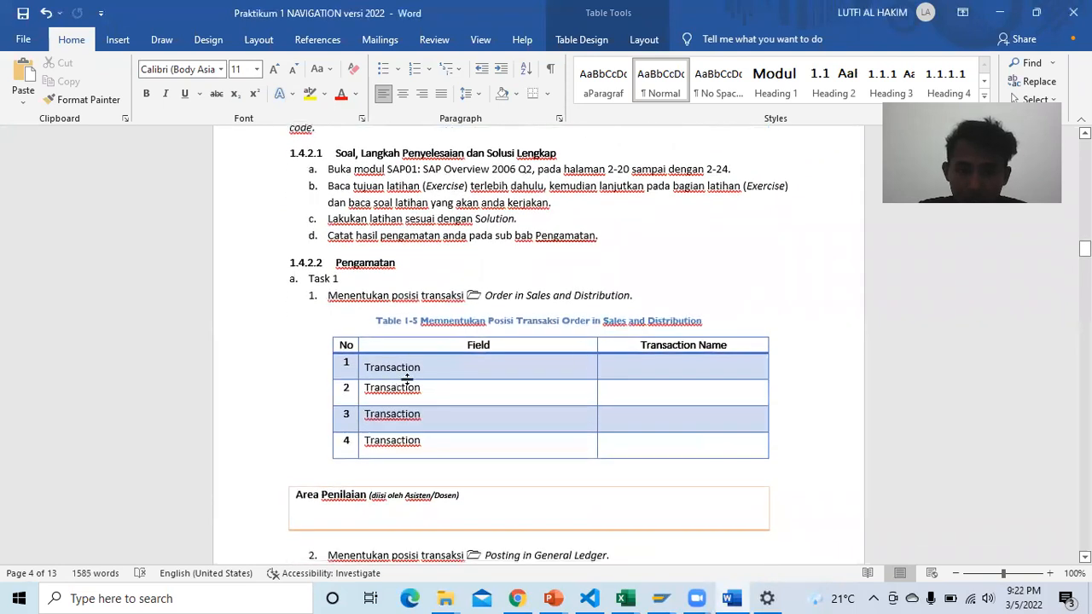
{"action": "scroll", "coordinate": [431, 384], "scroll_direction": "down", "scroll_amount": 3}
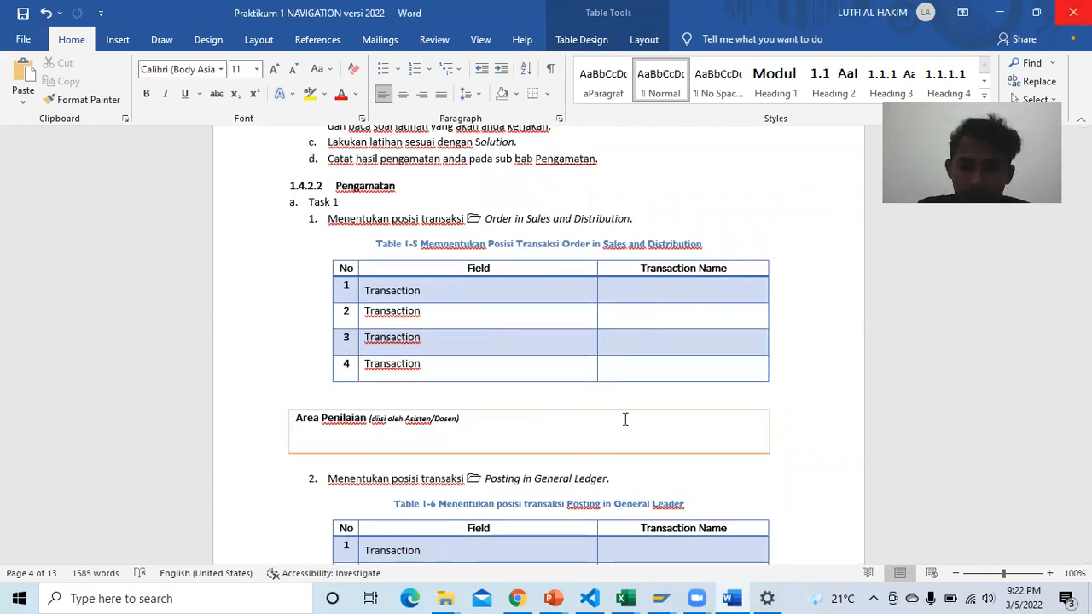
Step: Bring up the SAP01 course PDF in Chrome, then glance back at the practicum report
{"action": "left_click", "coordinate": [526, 597]}
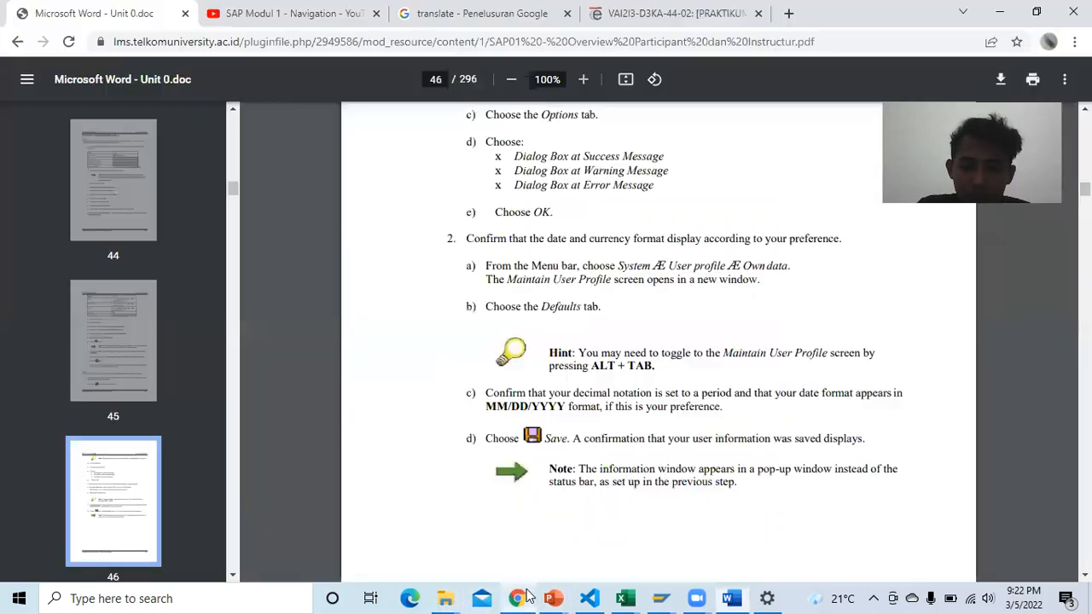
{"action": "scroll", "coordinate": [547, 462], "scroll_direction": "up", "scroll_amount": 1}
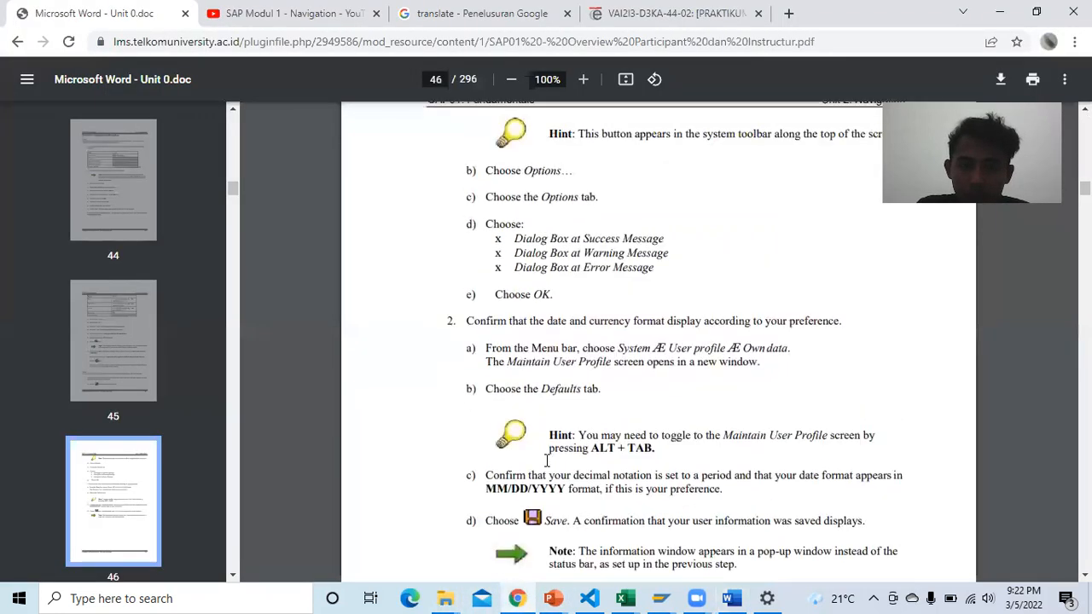
{"action": "scroll", "coordinate": [547, 461], "scroll_direction": "up", "scroll_amount": 1}
{"action": "left_click", "coordinate": [732, 598]}
{"action": "scroll", "coordinate": [600, 383], "scroll_direction": "up", "scroll_amount": 3}
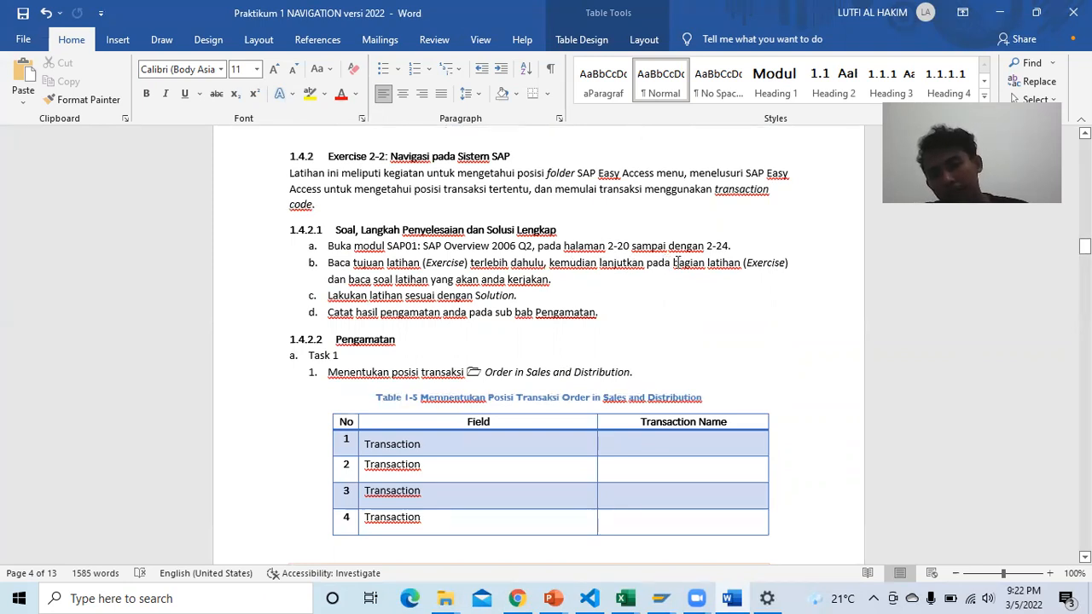
Step: Return to the SAP01 PDF and advance to page 55, Figure 2-9: Status Bar
{"action": "left_click", "coordinate": [517, 598]}
{"action": "scroll", "coordinate": [589, 303], "scroll_direction": "down", "scroll_amount": 8}
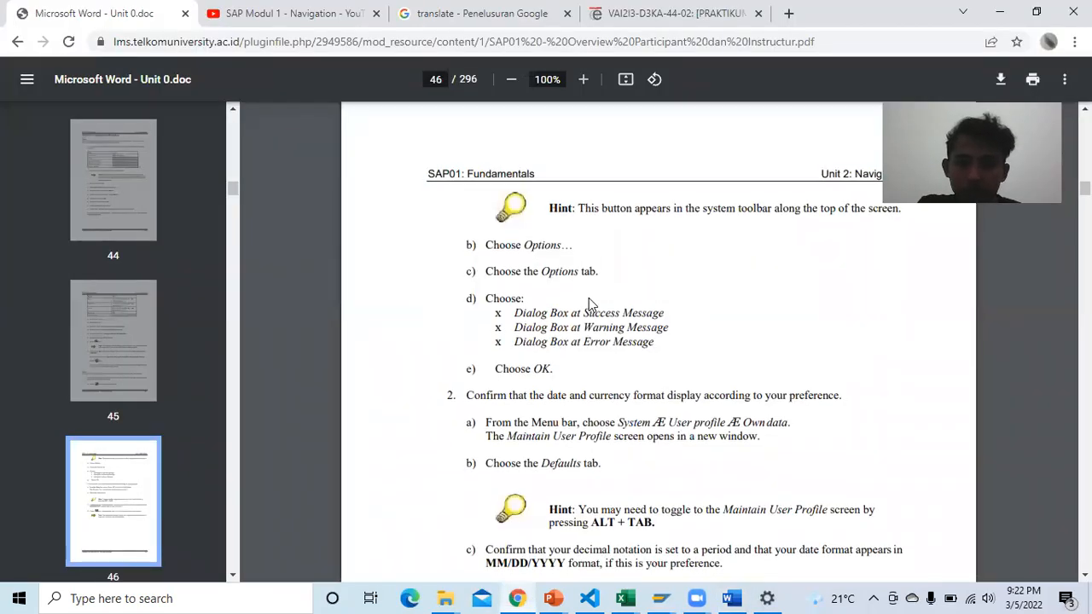
{"action": "scroll", "coordinate": [592, 300], "scroll_direction": "down", "scroll_amount": 1}
{"action": "scroll", "coordinate": [589, 302], "scroll_direction": "up", "scroll_amount": 2}
{"action": "scroll", "coordinate": [595, 282], "scroll_direction": "down", "scroll_amount": 12}
{"action": "scroll", "coordinate": [607, 269], "scroll_direction": "down", "scroll_amount": 20}
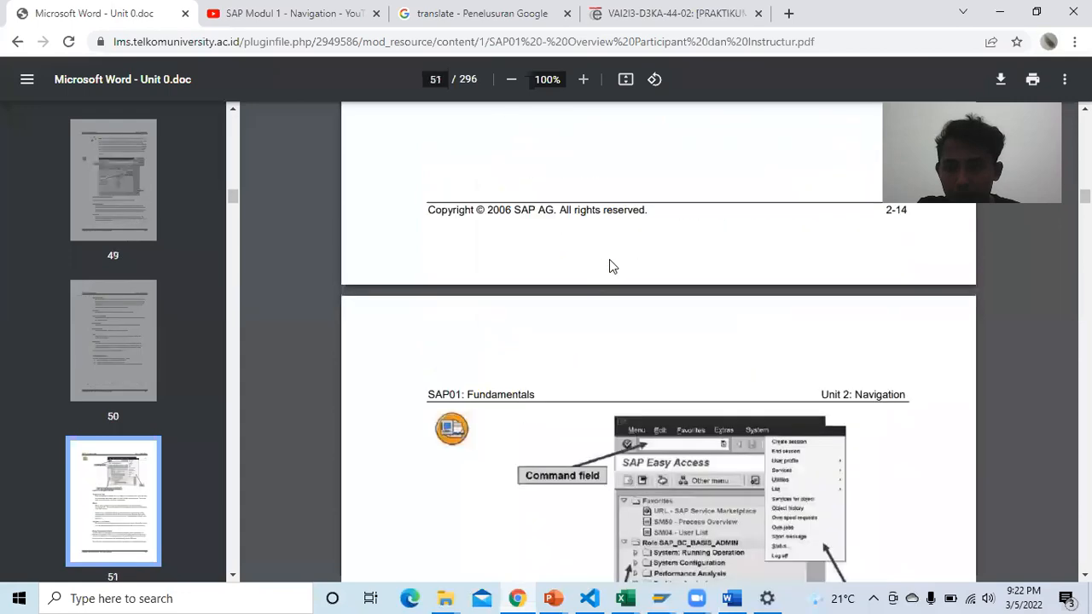
{"action": "scroll", "coordinate": [611, 266], "scroll_direction": "down", "scroll_amount": 20}
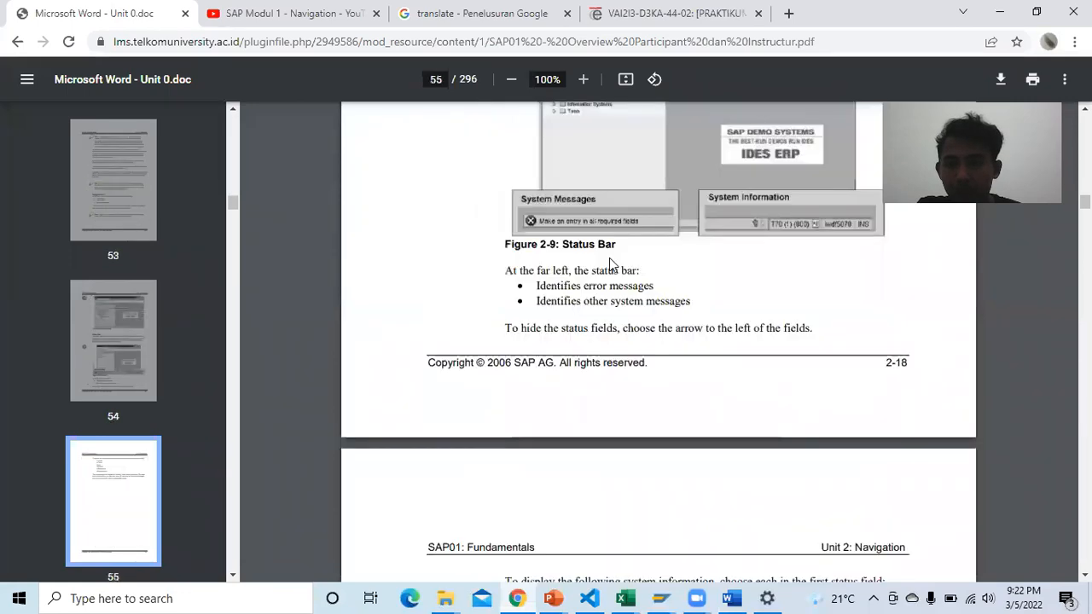
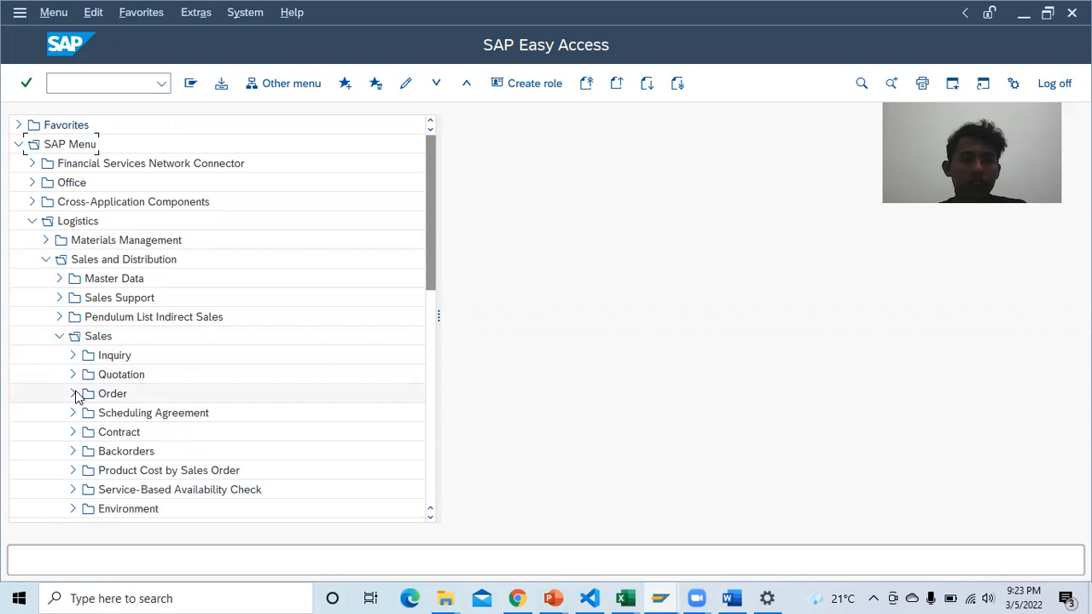
Step: Expand Sales and Distribution's Order folder to list VA01 Create, VA02 Change and VA03 Display, comparing with the Word report
{"action": "left_click", "coordinate": [74, 393]}
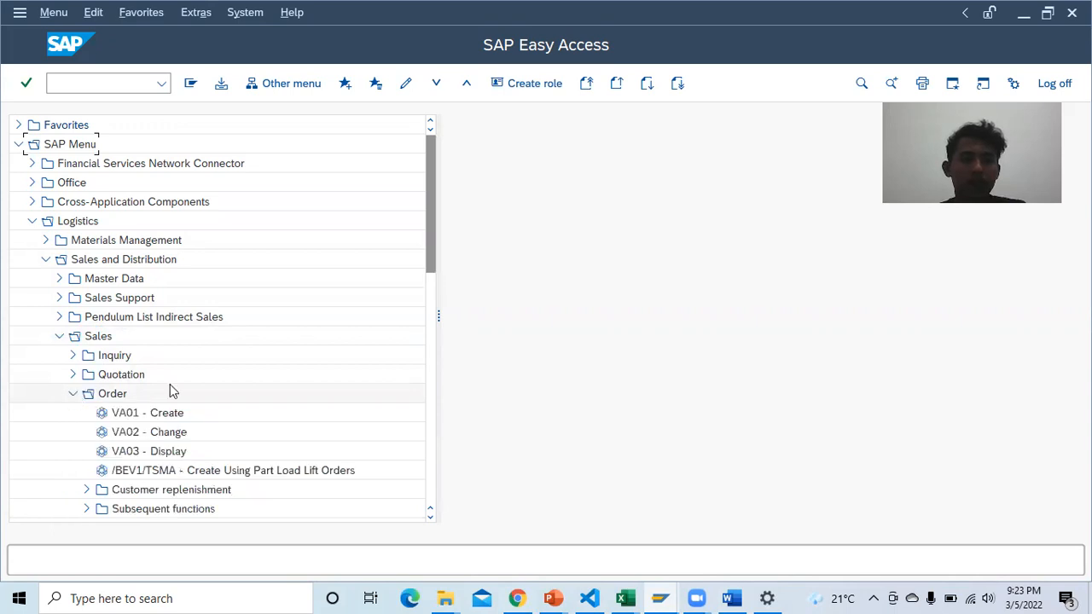
{"action": "scroll", "coordinate": [190, 384], "scroll_direction": "down", "scroll_amount": 1}
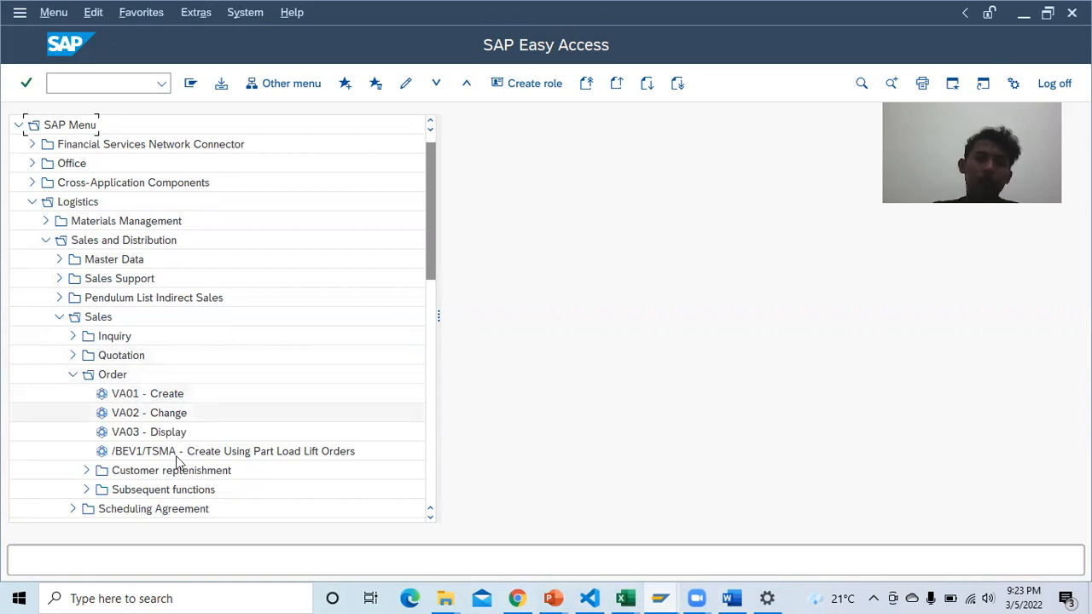
{"action": "left_click", "coordinate": [729, 598]}
{"action": "left_click", "coordinate": [730, 598]}
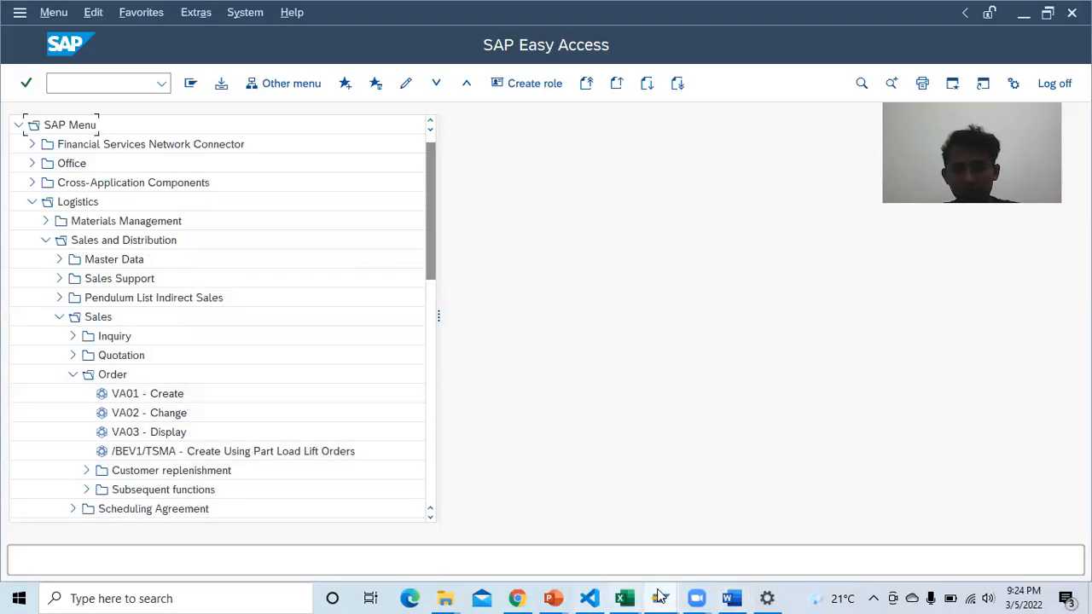
{"action": "left_click", "coordinate": [731, 597]}
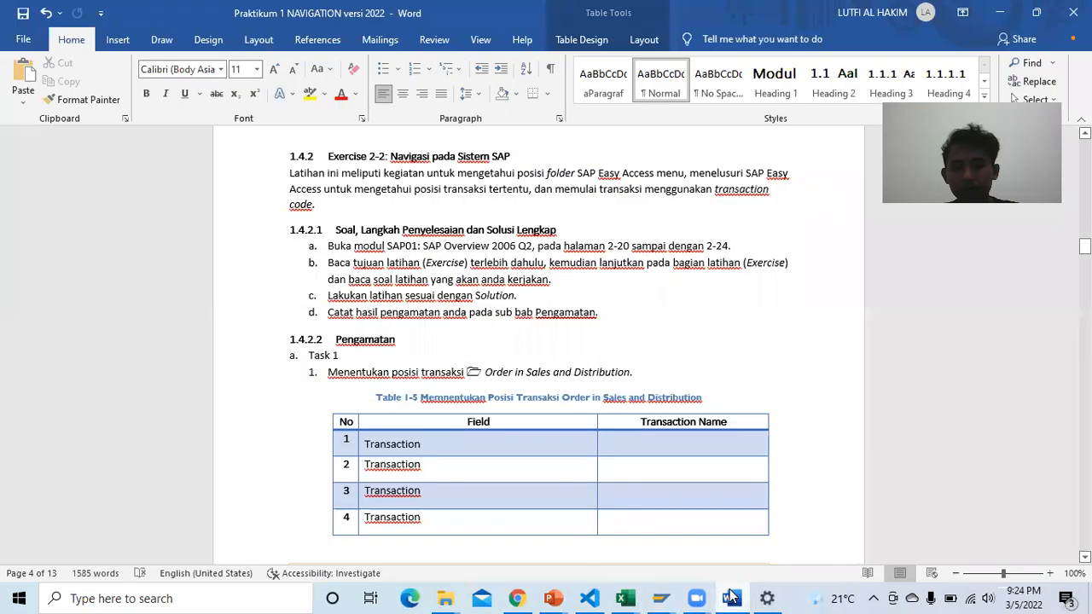
{"action": "left_click", "coordinate": [732, 597]}
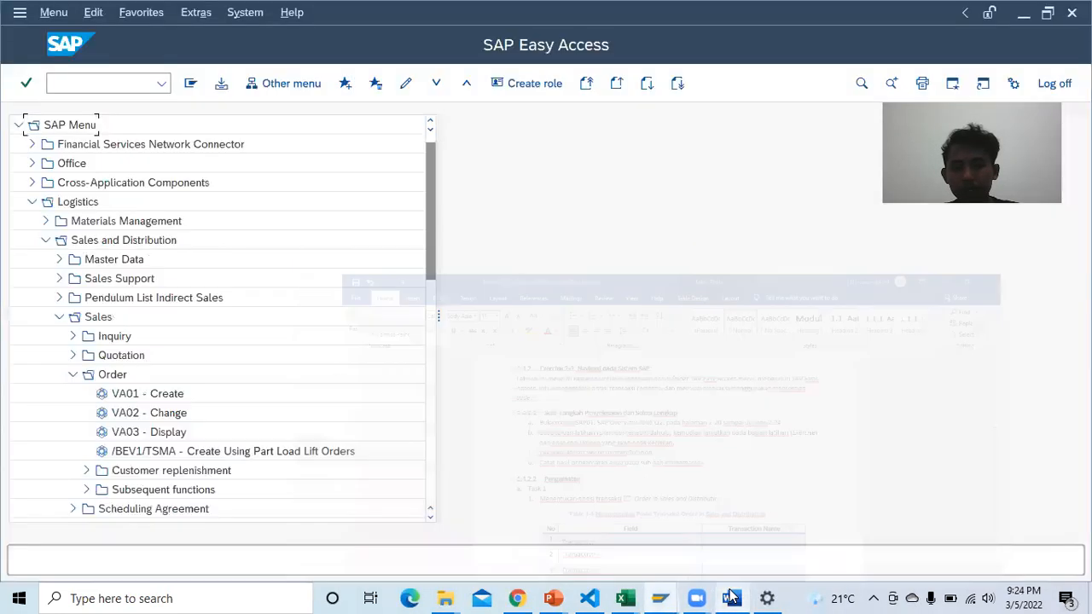
Step: Enter 'Create' in row 1's Transaction Name cell of Table 1-5
{"action": "left_click", "coordinate": [518, 597]}
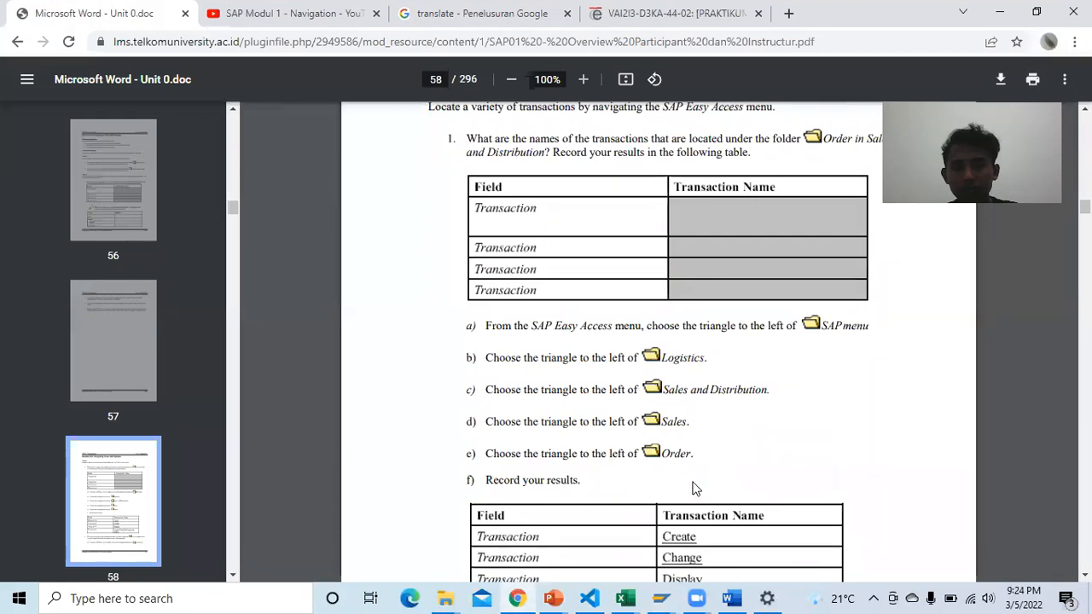
{"action": "left_click", "coordinate": [729, 597]}
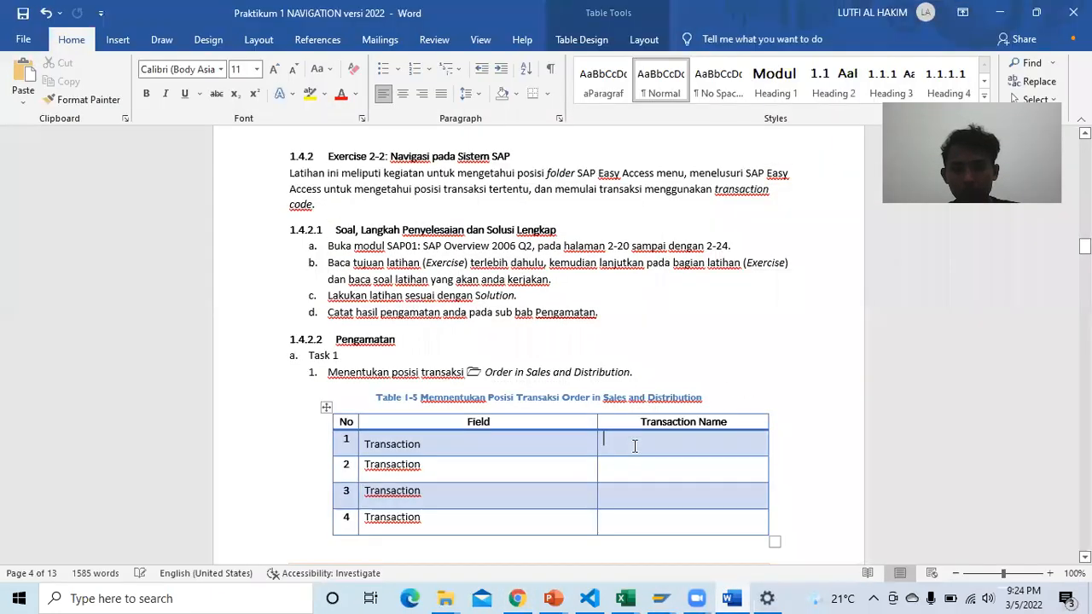
{"action": "left_click", "coordinate": [635, 447]}
{"action": "type", "text": "Create"}
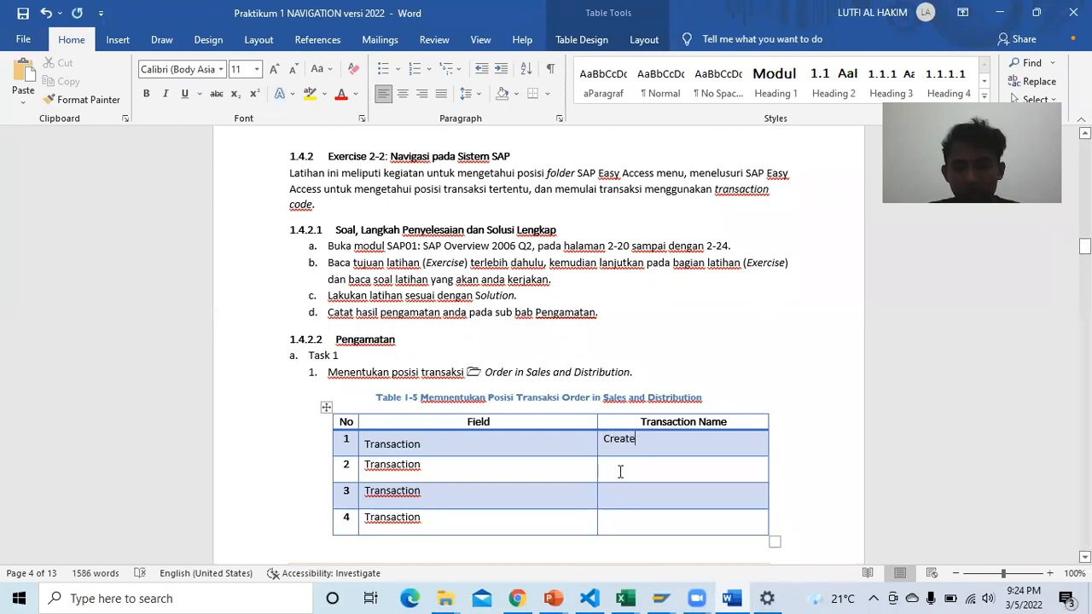
{"action": "left_click", "coordinate": [621, 472]}
Step: Fill rows 2 and 3 with 'Change' and 'Display', checking the names in SAP Easy Access
{"action": "left_click", "coordinate": [659, 598]}
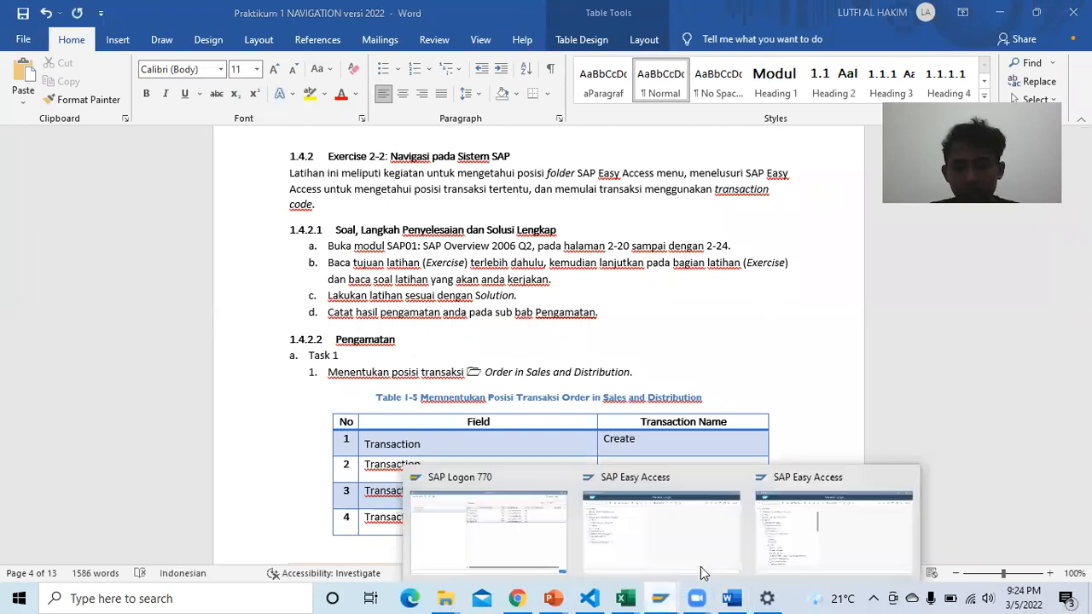
{"action": "left_click", "coordinate": [815, 535]}
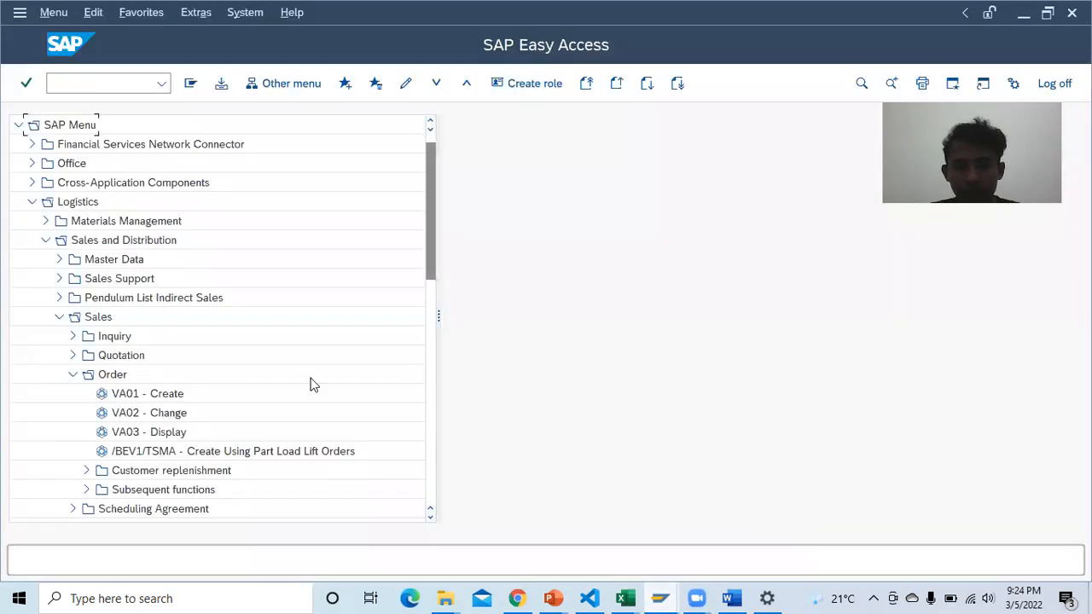
{"action": "left_click", "coordinate": [730, 598]}
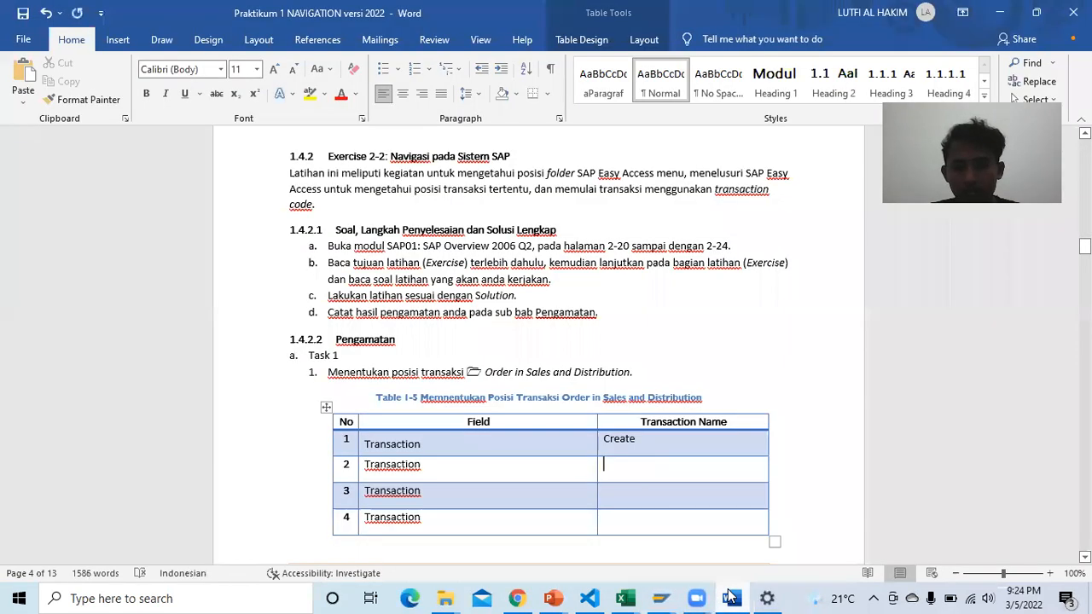
{"action": "type", "text": "Channge"}
{"action": "key", "text": "BackSpace"}
{"action": "key", "text": "BackSpace"}
{"action": "key", "text": "BackSpace"}
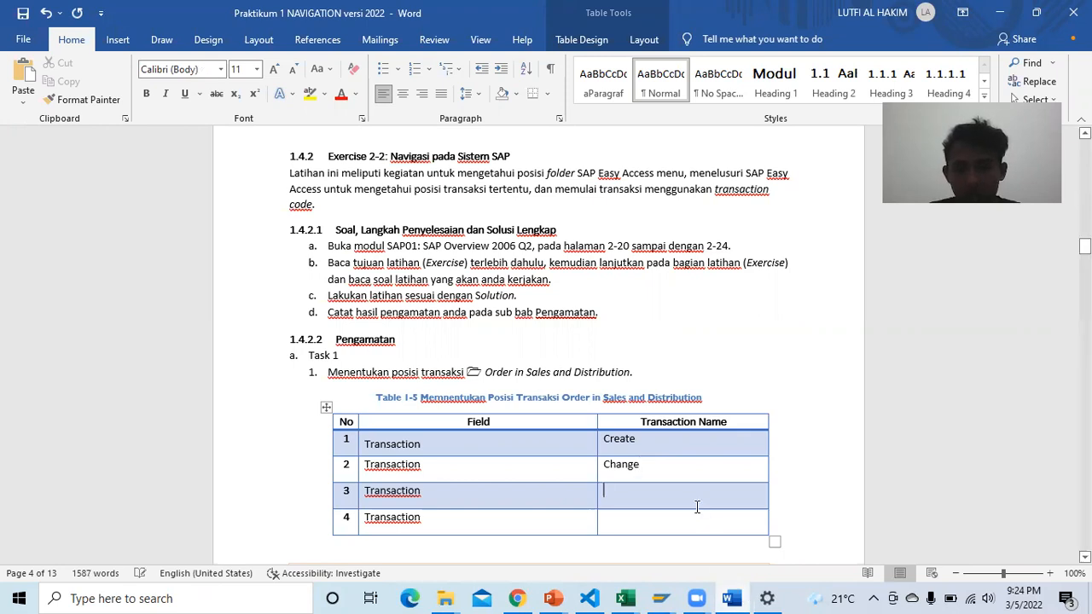
{"action": "type", "text": "Display"}
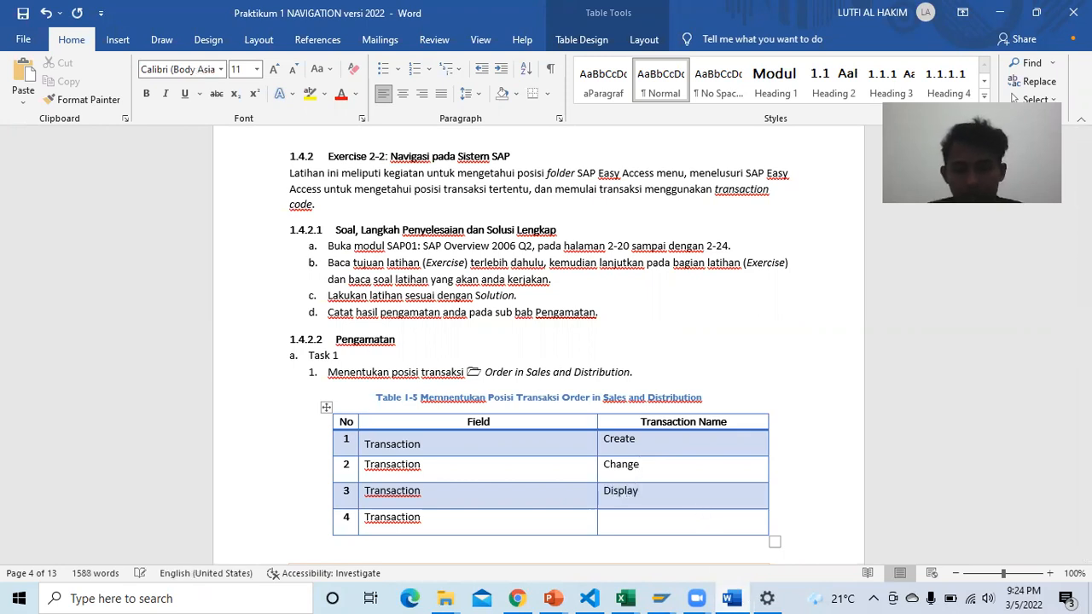
{"action": "left_click", "coordinate": [651, 521]}
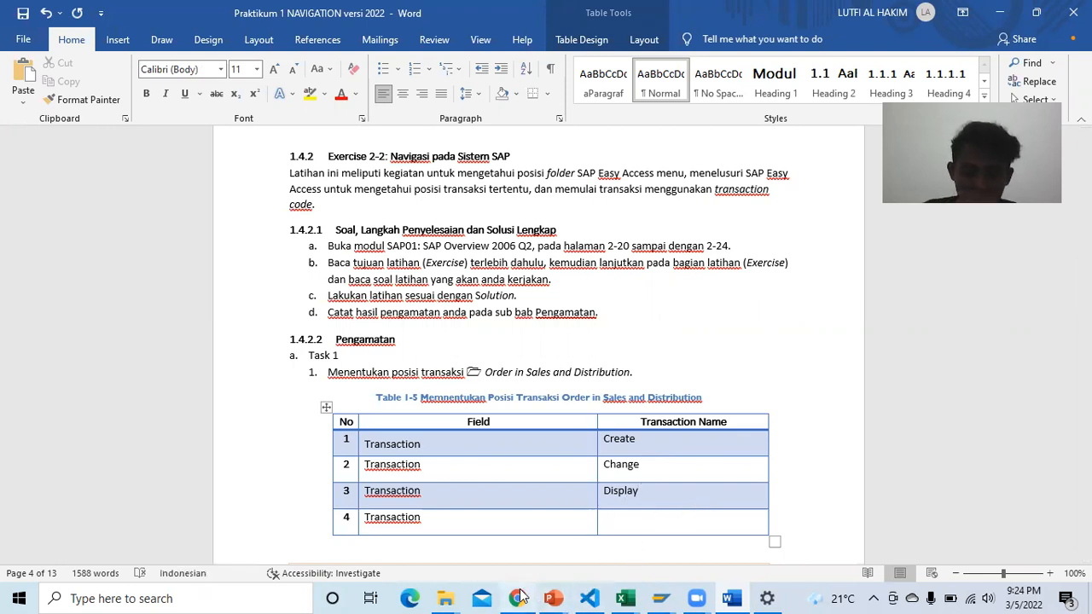
{"action": "mouse_move", "coordinate": [670, 596]}
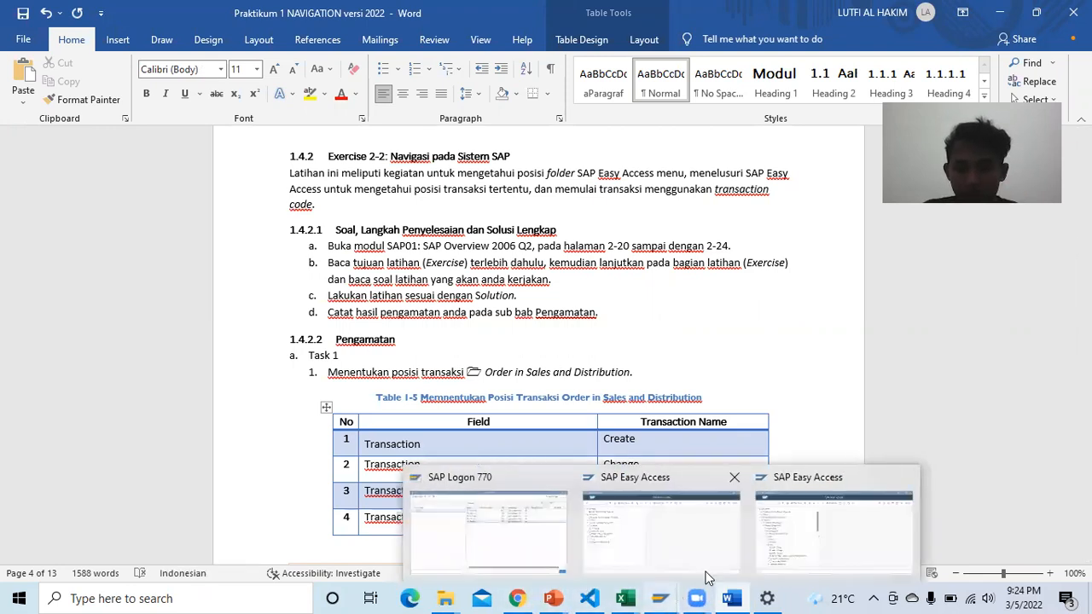
{"action": "left_click", "coordinate": [804, 546]}
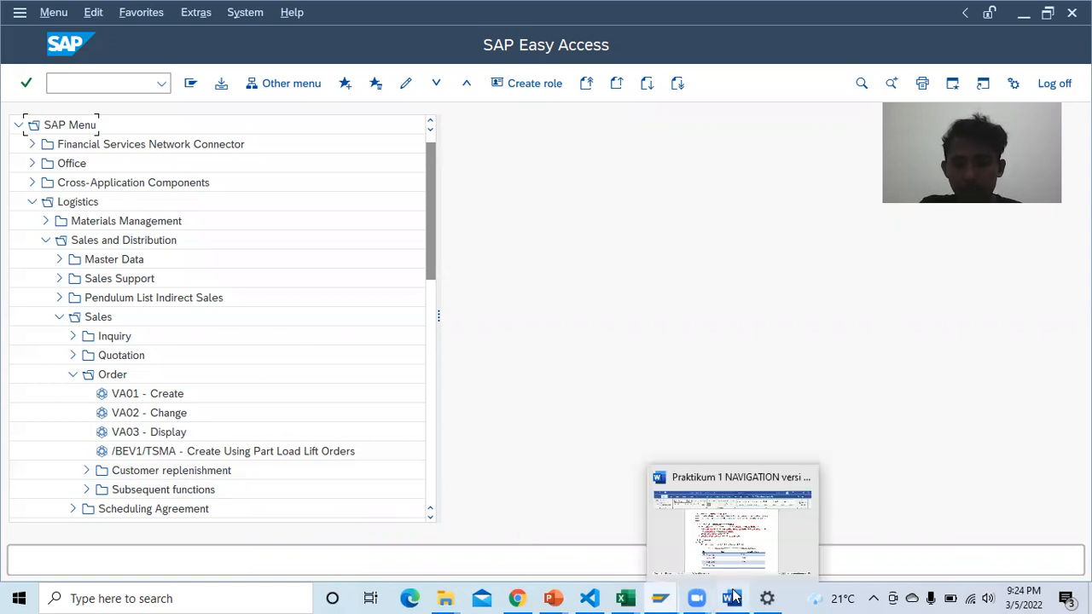
Step: Start row 4's Transaction Name, typing 'Create Using Part' from the fourth SAP transaction
{"action": "mouse_move", "coordinate": [731, 599]}
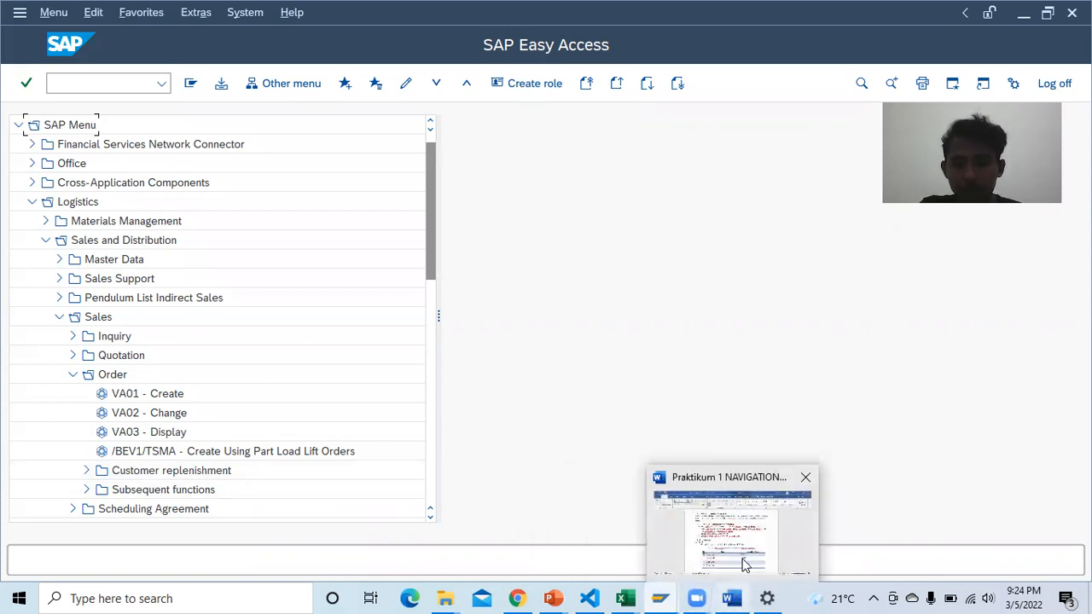
{"action": "left_click", "coordinate": [744, 560]}
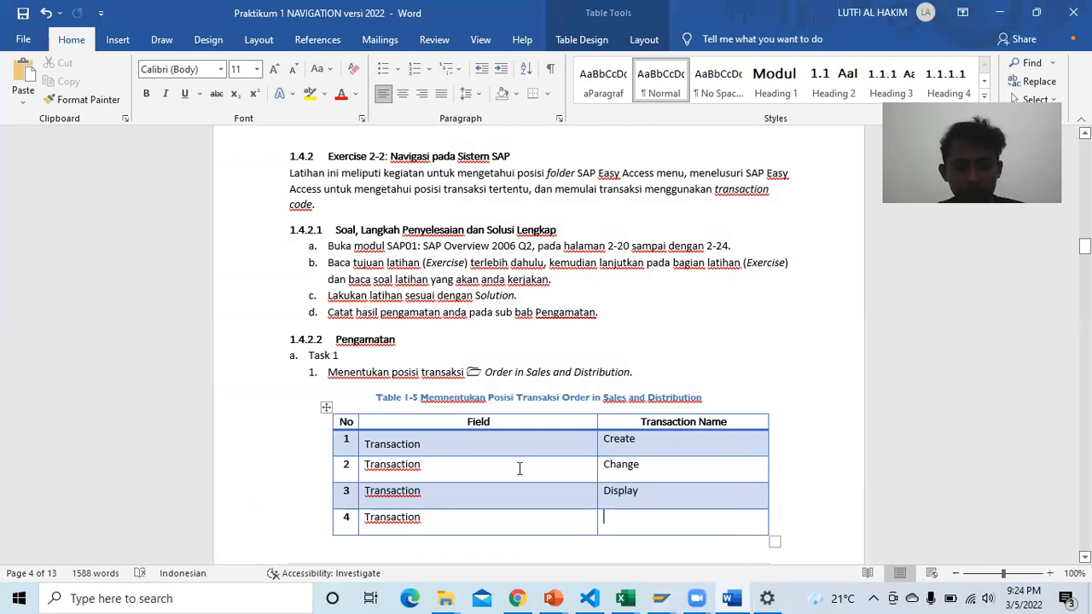
{"action": "type", "text": "Create"}
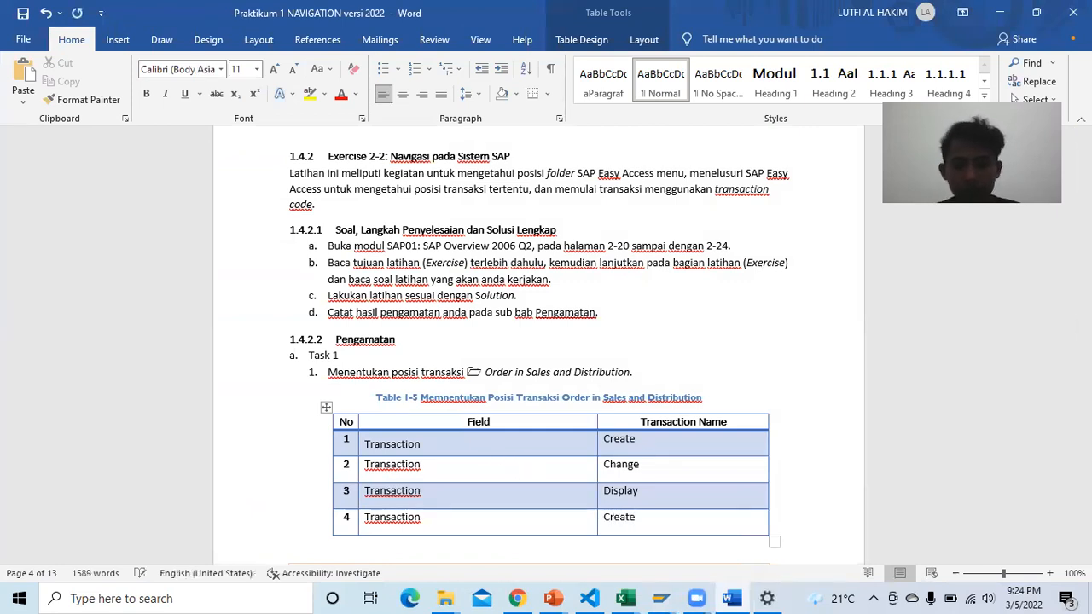
{"action": "type", "text": " and"}
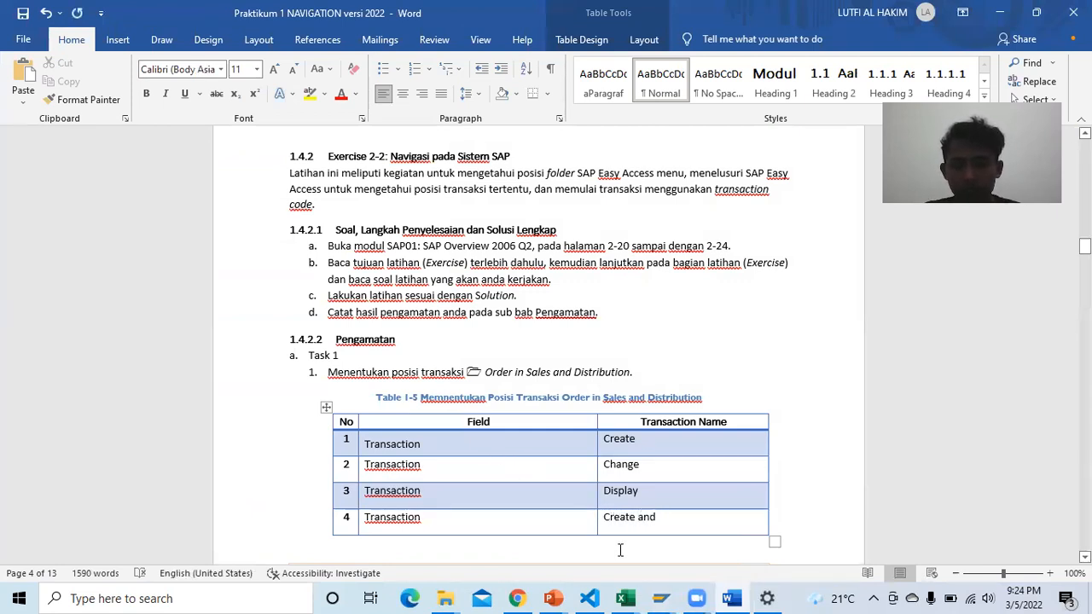
{"action": "left_click", "coordinate": [660, 598]}
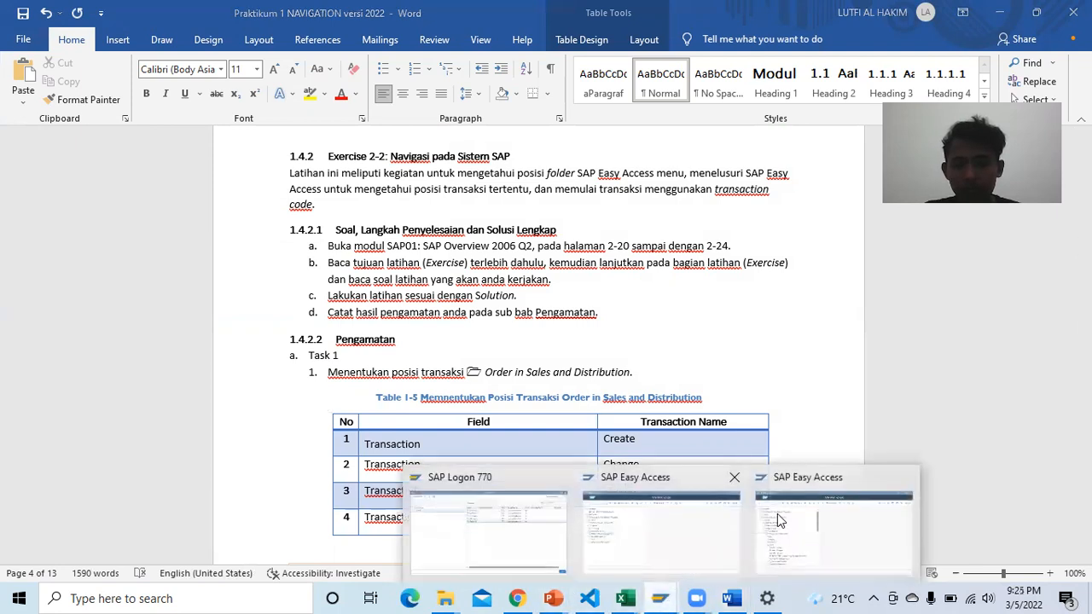
{"action": "left_click", "coordinate": [778, 520]}
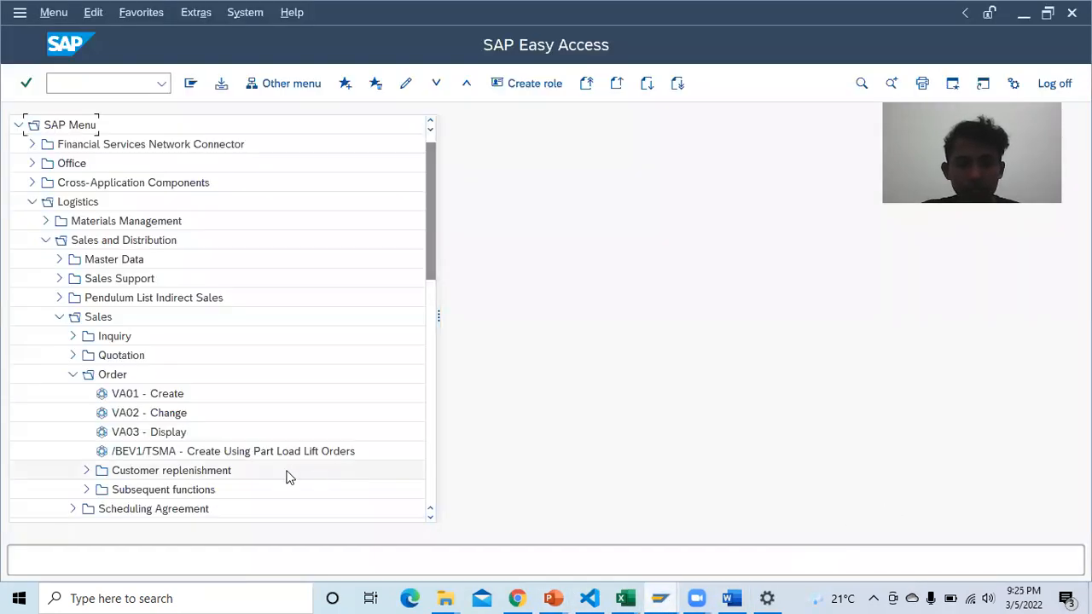
{"action": "left_click", "coordinate": [727, 598]}
{"action": "key", "text": "BackSpace"}
{"action": "key", "text": "BackSpace"}
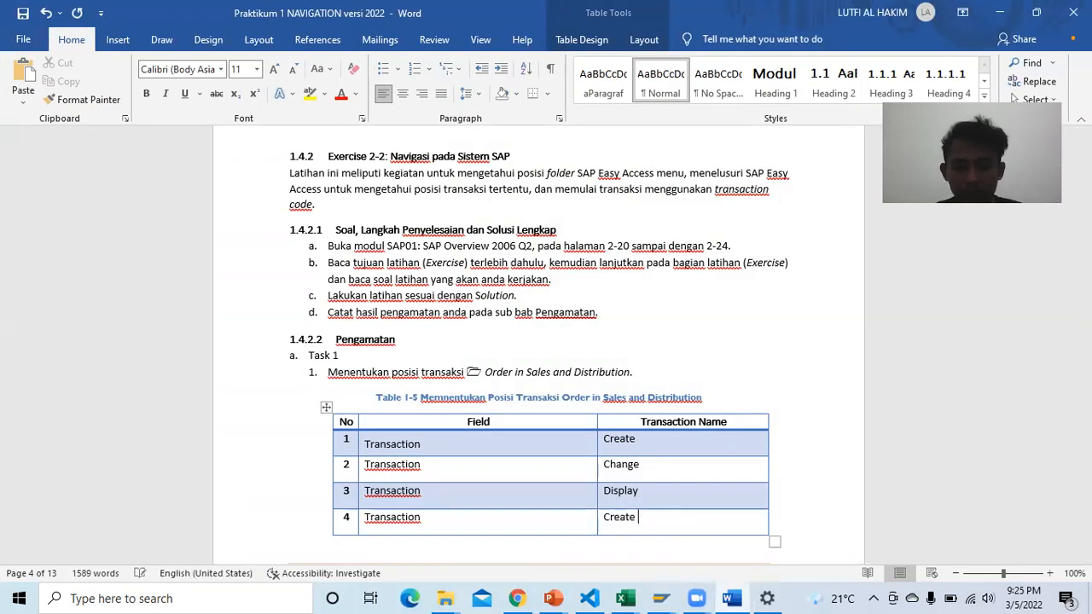
{"action": "type", "text": "ing"}
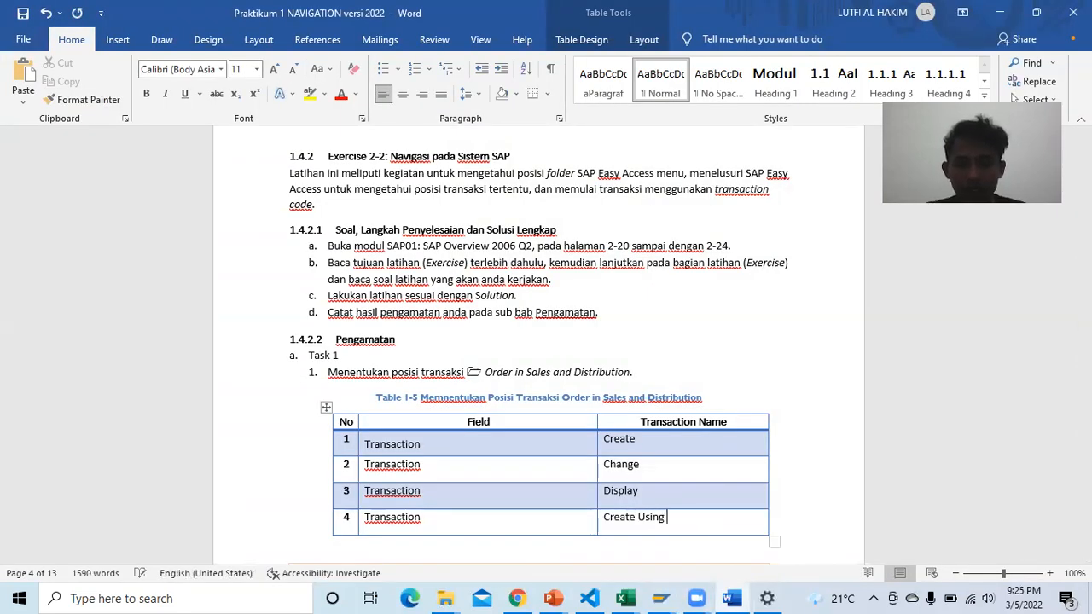
{"action": "type", "text": " part L"}
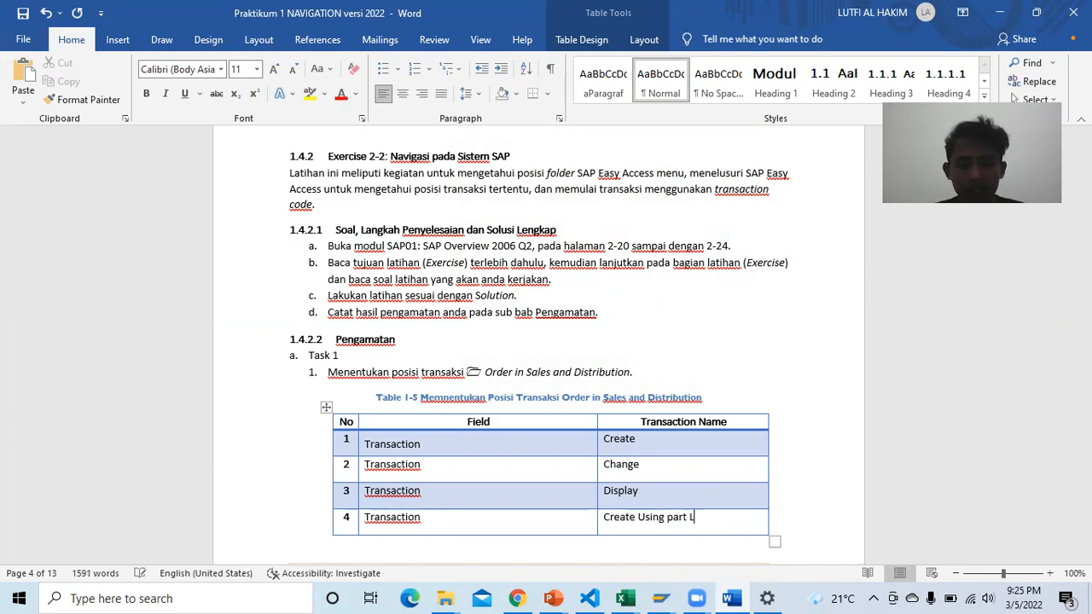
{"action": "type", "text": "Part"}
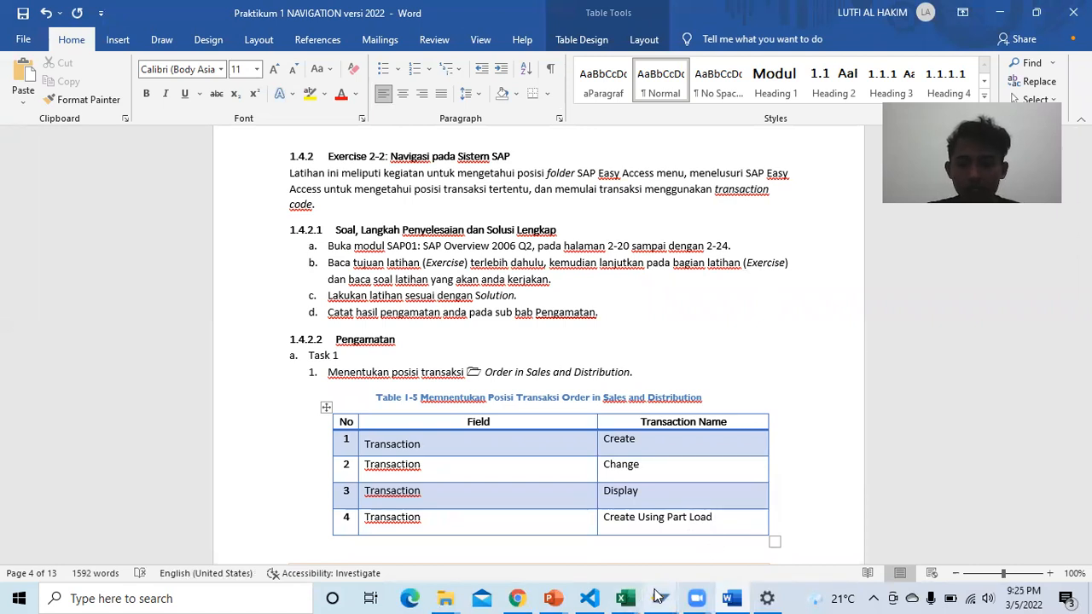
Step: Complete row 4 as 'Create Using Part Load Lift Orders', deleting the stray 's' from Lifts
{"action": "mouse_move", "coordinate": [660, 595]}
{"action": "left_click", "coordinate": [801, 554]}
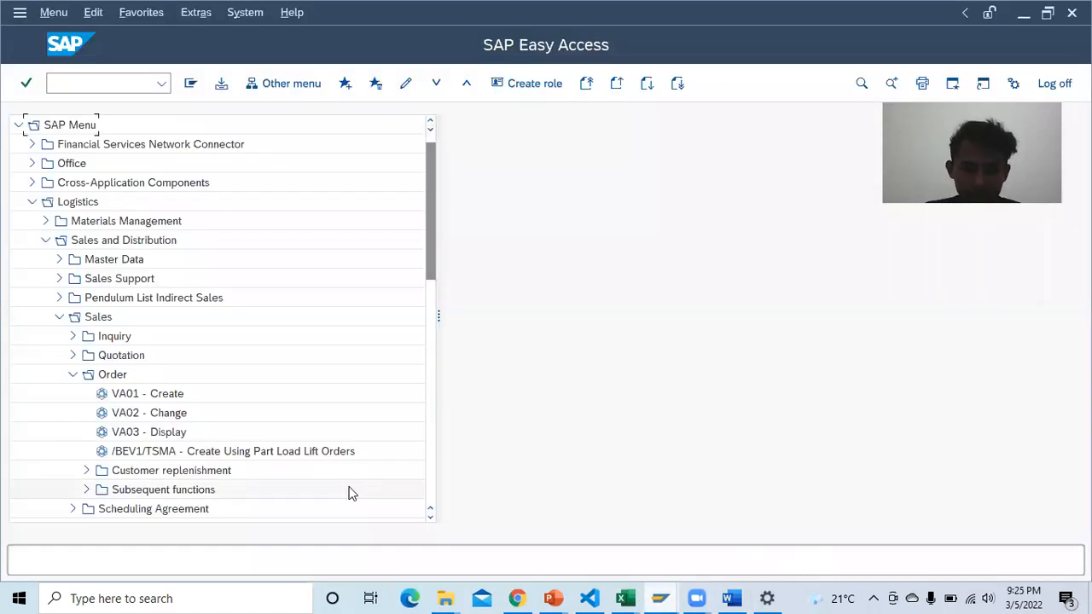
{"action": "left_click", "coordinate": [731, 598]}
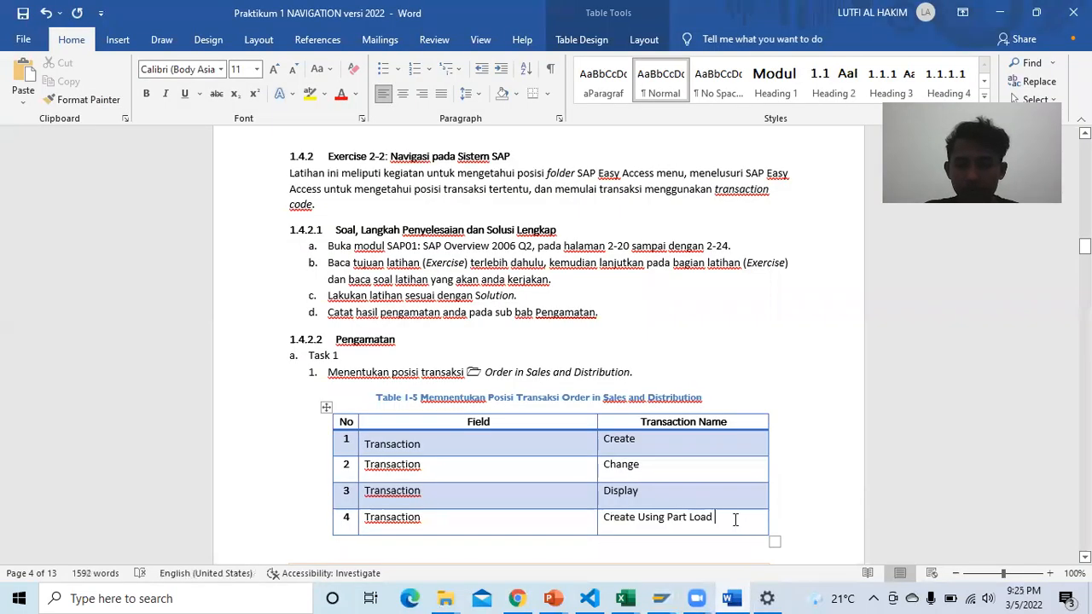
{"action": "type", "text": "Lifts Oe"}
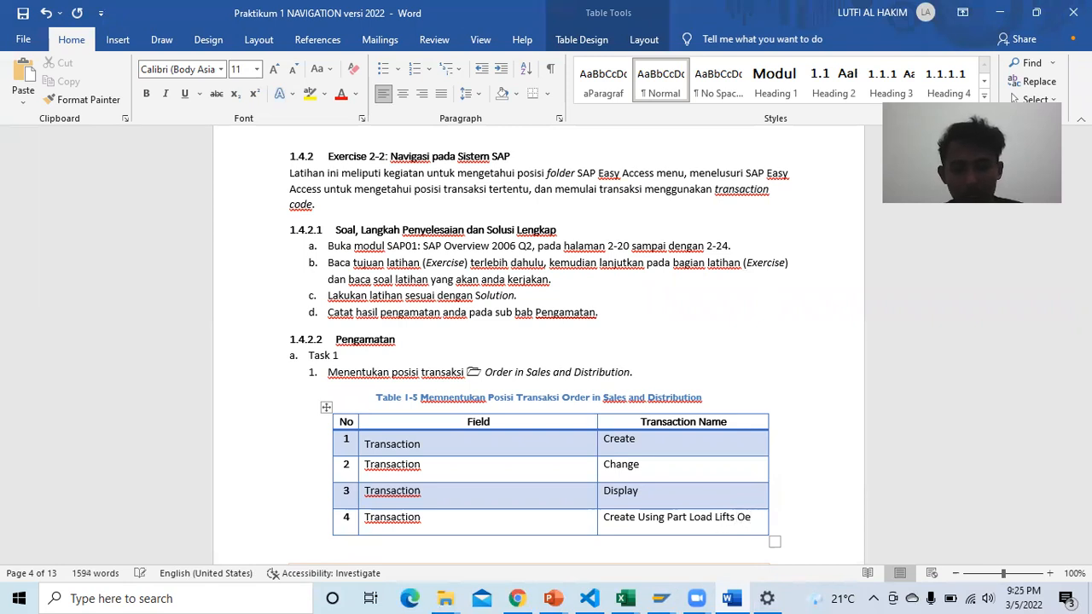
{"action": "key", "text": "BackSpace"}
{"action": "type", "text": "rders"}
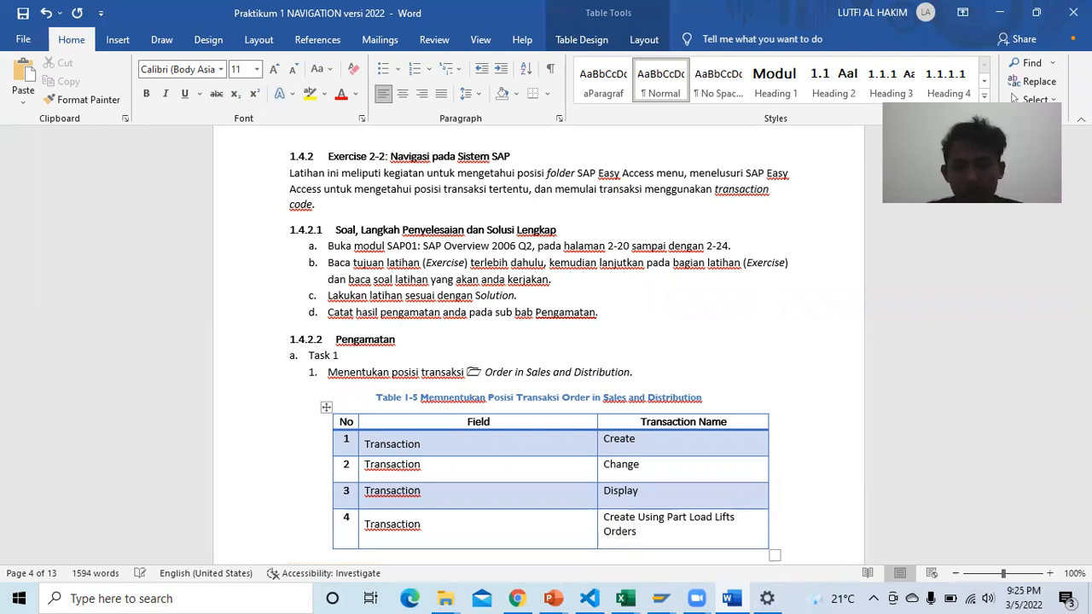
{"action": "left_click", "coordinate": [660, 598]}
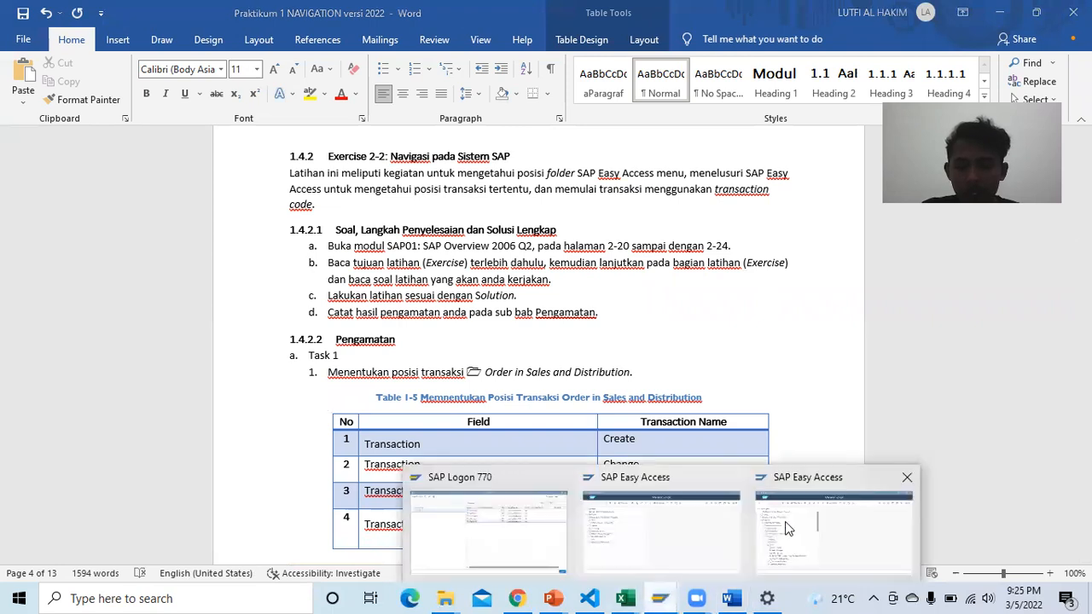
{"action": "left_click", "coordinate": [785, 521]}
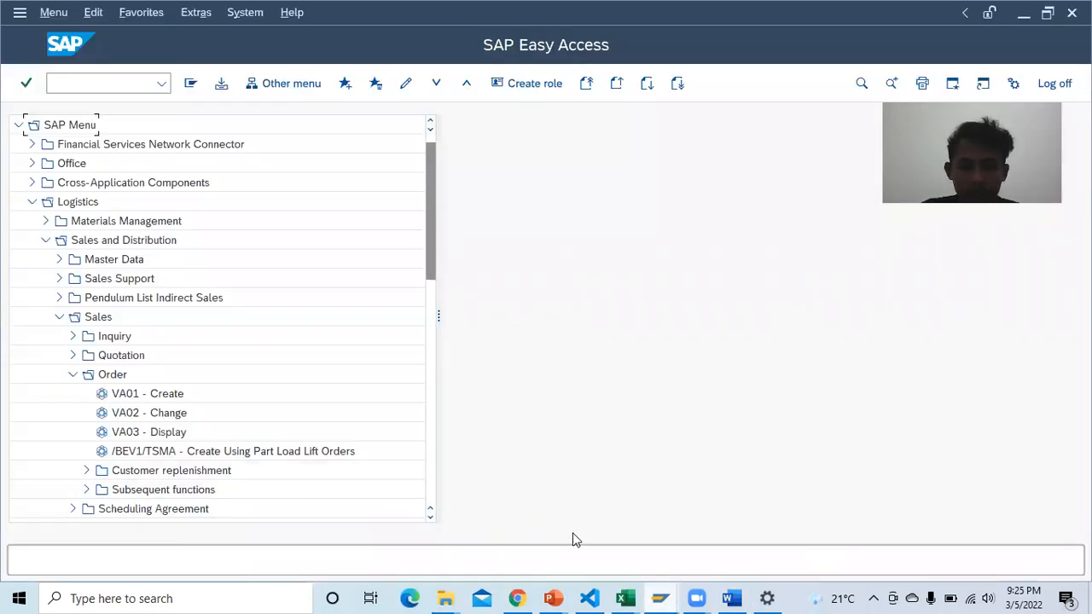
{"action": "left_click", "coordinate": [731, 599]}
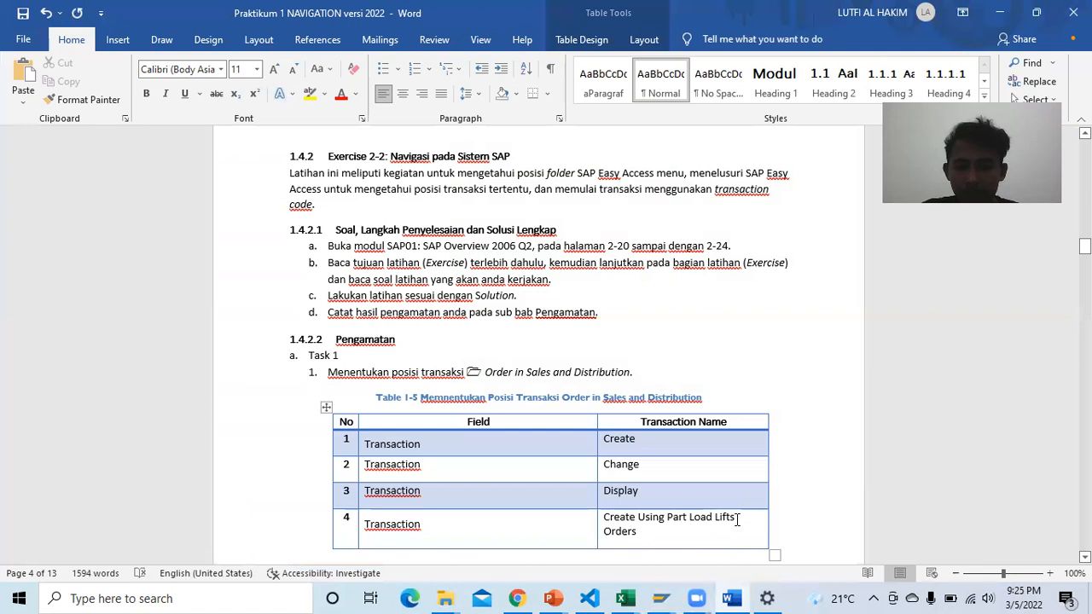
{"action": "left_click", "coordinate": [737, 518]}
{"action": "key", "text": "BackSpace"}
{"action": "key", "text": "BackSpace"}
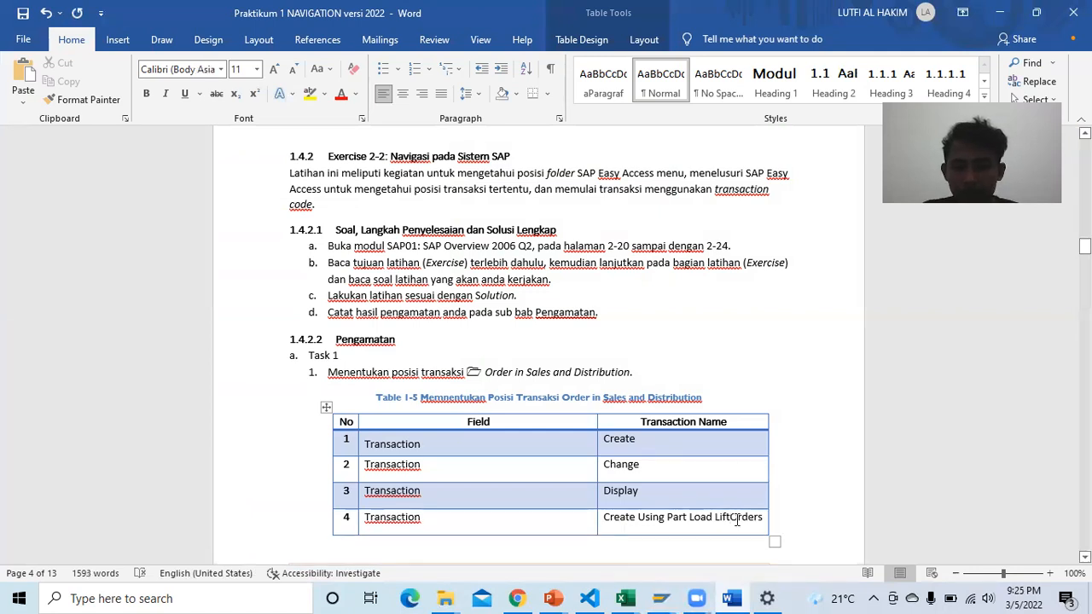
Step: Scroll down to Table 1-6 and place the cursor in its first Transaction Name cell
{"action": "scroll", "coordinate": [578, 475], "scroll_direction": "down", "scroll_amount": 3}
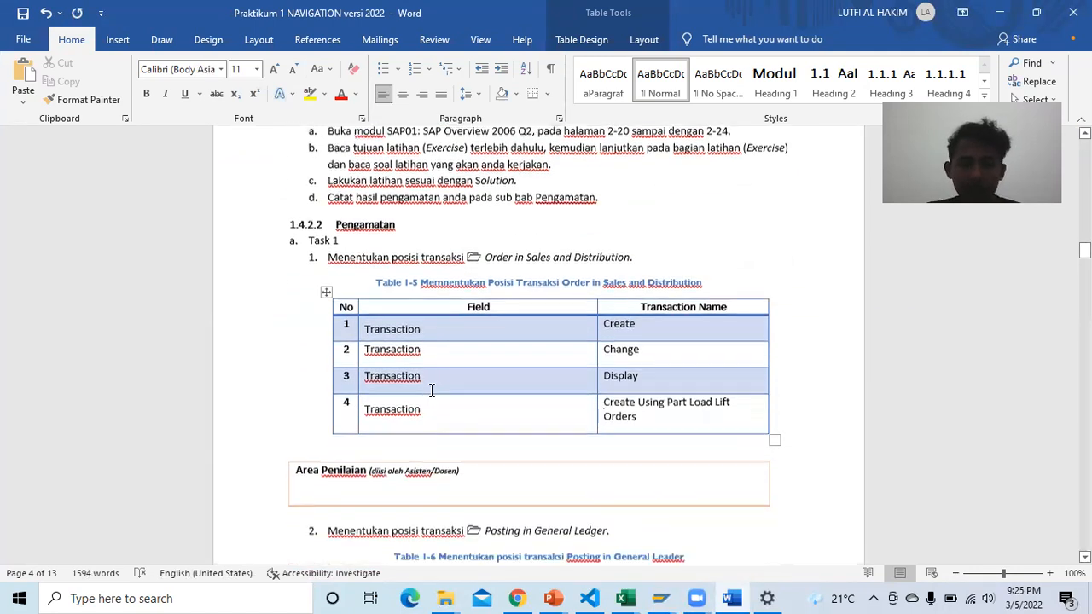
{"action": "scroll", "coordinate": [429, 389], "scroll_direction": "down", "scroll_amount": 3}
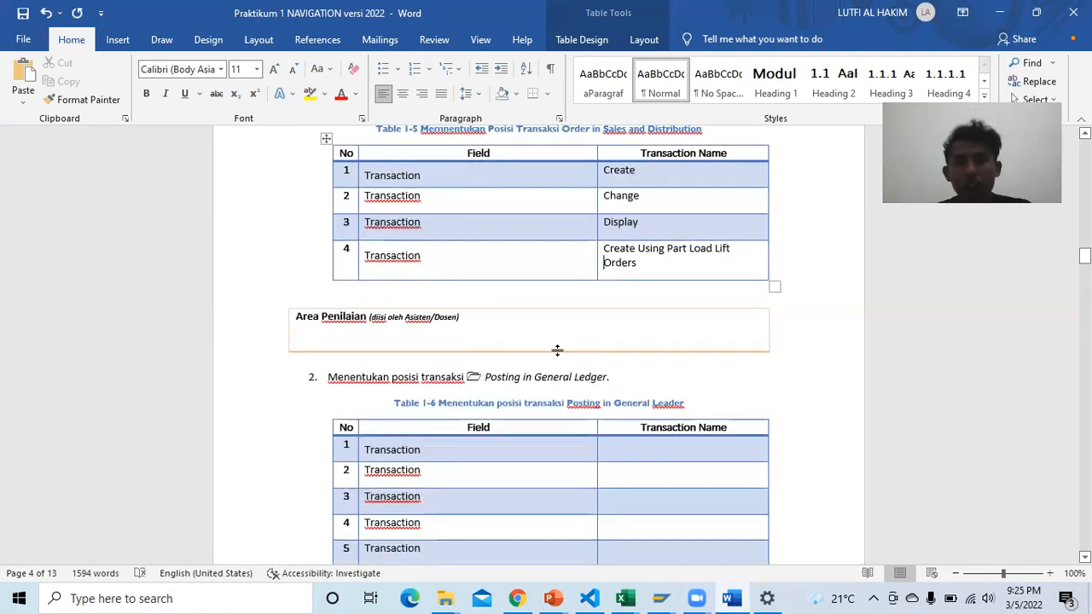
{"action": "scroll", "coordinate": [587, 392], "scroll_direction": "down", "scroll_amount": 7}
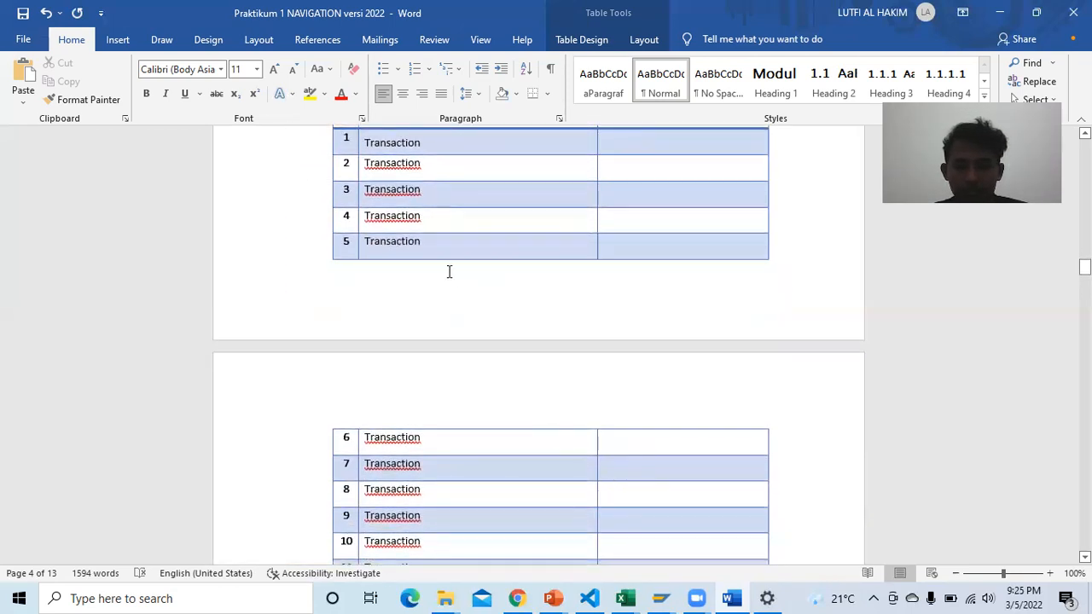
{"action": "scroll", "coordinate": [401, 241], "scroll_direction": "up", "scroll_amount": 1}
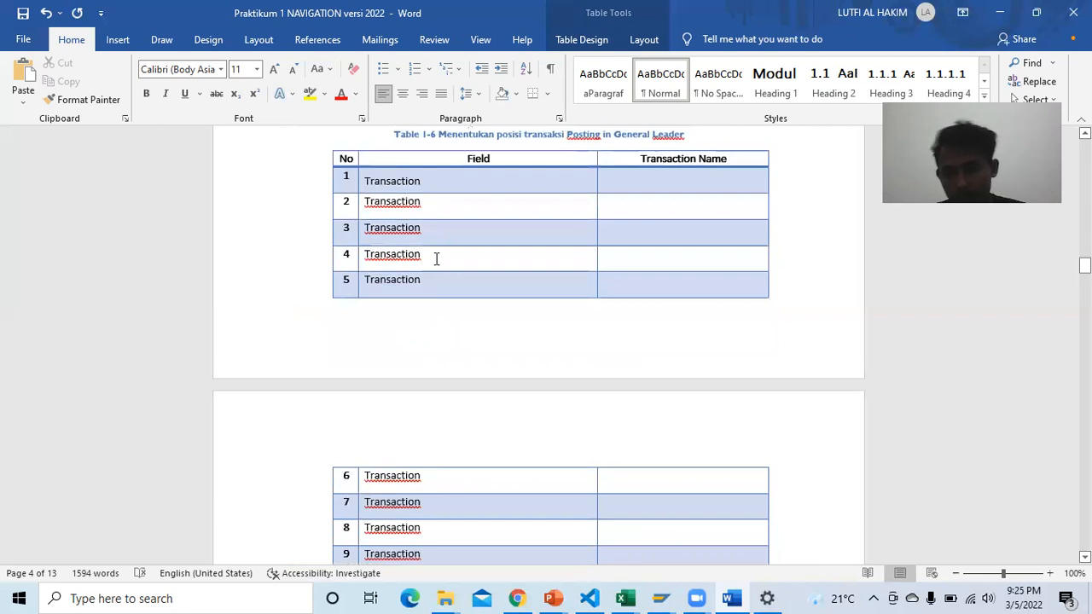
{"action": "scroll", "coordinate": [436, 259], "scroll_direction": "down", "scroll_amount": 2}
{"action": "scroll", "coordinate": [436, 260], "scroll_direction": "up", "scroll_amount": 1}
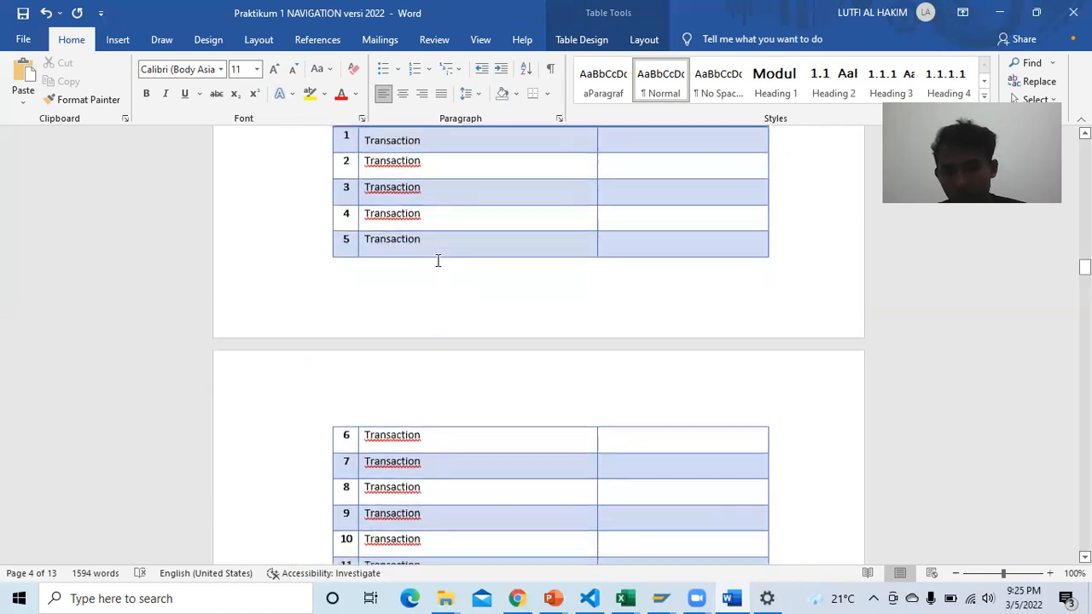
{"action": "scroll", "coordinate": [437, 260], "scroll_direction": "up", "scroll_amount": 2}
{"action": "left_click", "coordinate": [659, 220]}
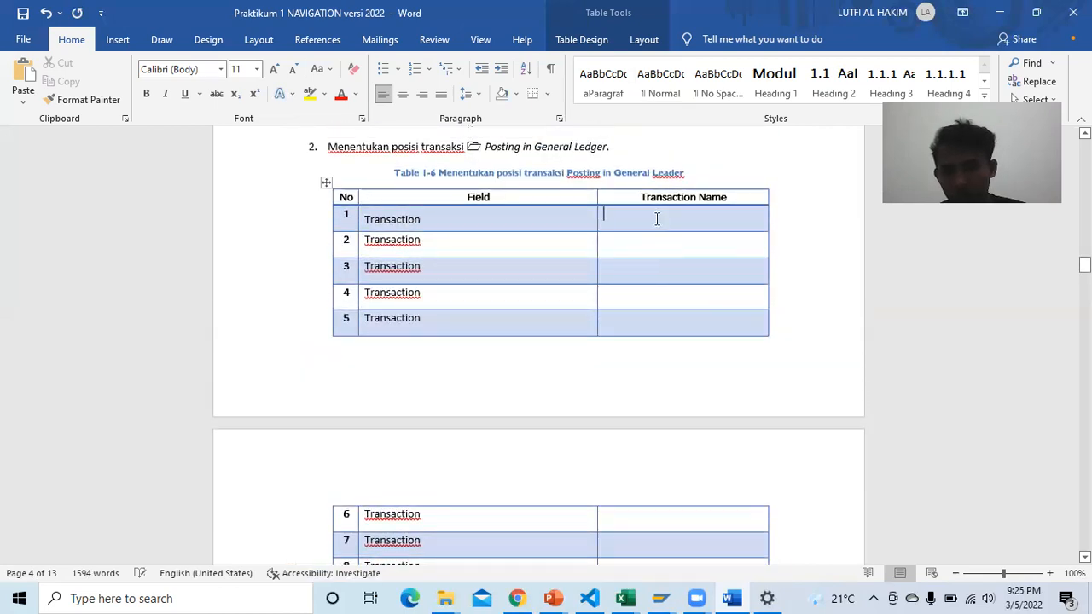
Step: Collapse the Order folder in SAP Easy Access and bring up the course PDF at page 58
{"action": "mouse_move", "coordinate": [670, 595]}
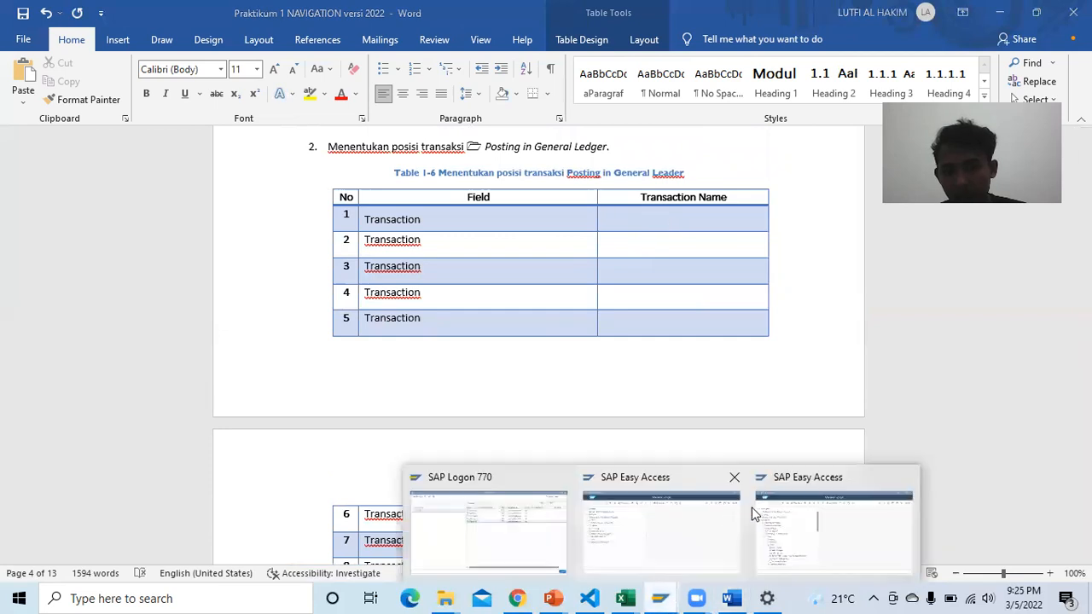
{"action": "left_click", "coordinate": [792, 524]}
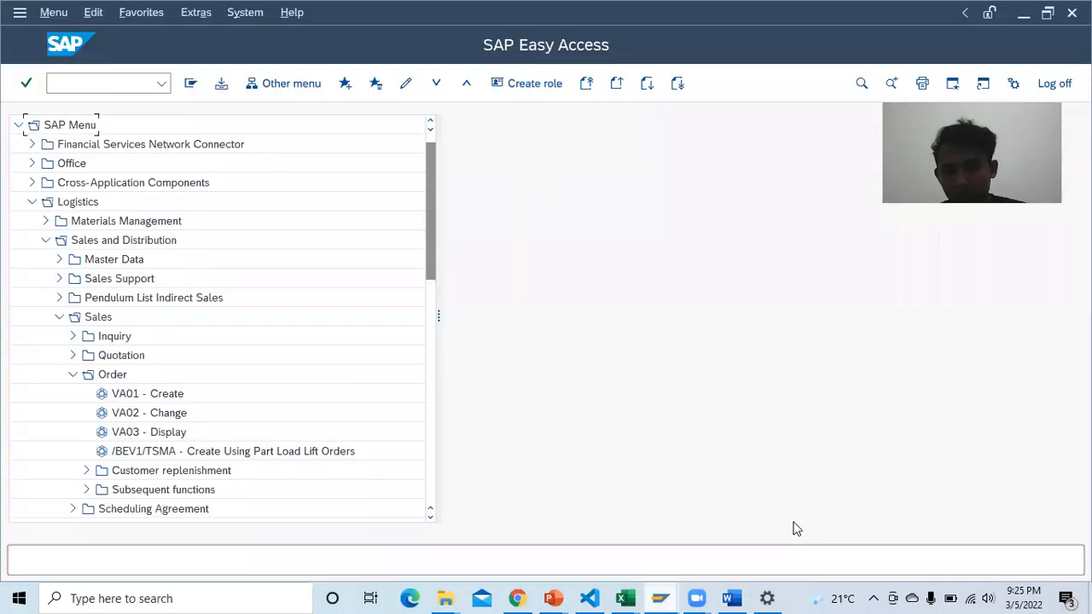
{"action": "left_click", "coordinate": [70, 374]}
{"action": "left_click", "coordinate": [517, 598]}
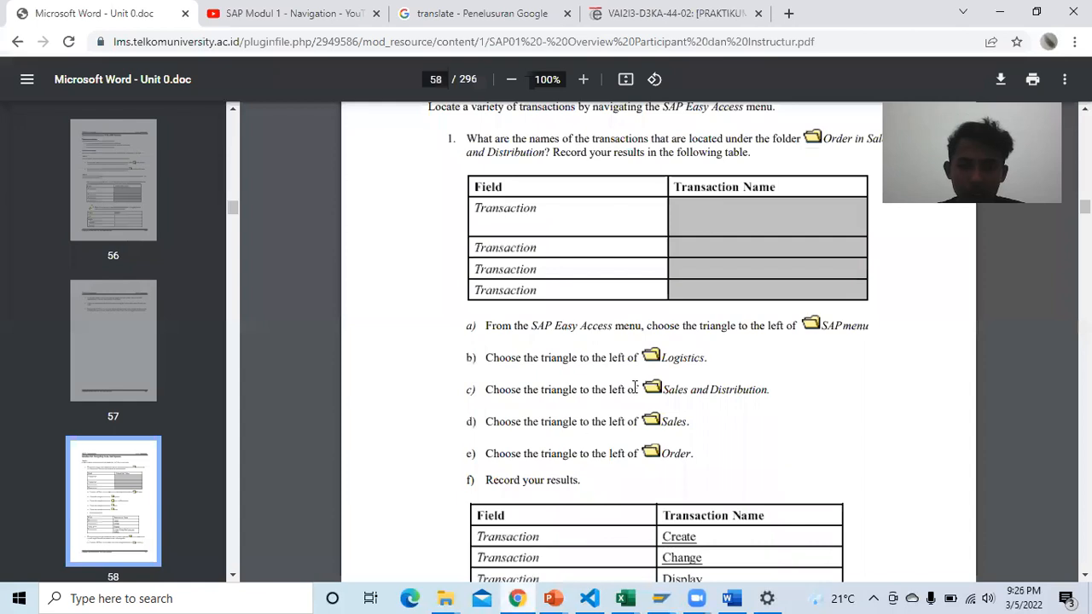
Step: Scroll the course PDF through pages 58–59 to read the Posting in General Ledger steps
{"action": "scroll", "coordinate": [636, 387], "scroll_direction": "down", "scroll_amount": 5}
{"action": "scroll", "coordinate": [636, 386], "scroll_direction": "down", "scroll_amount": 6}
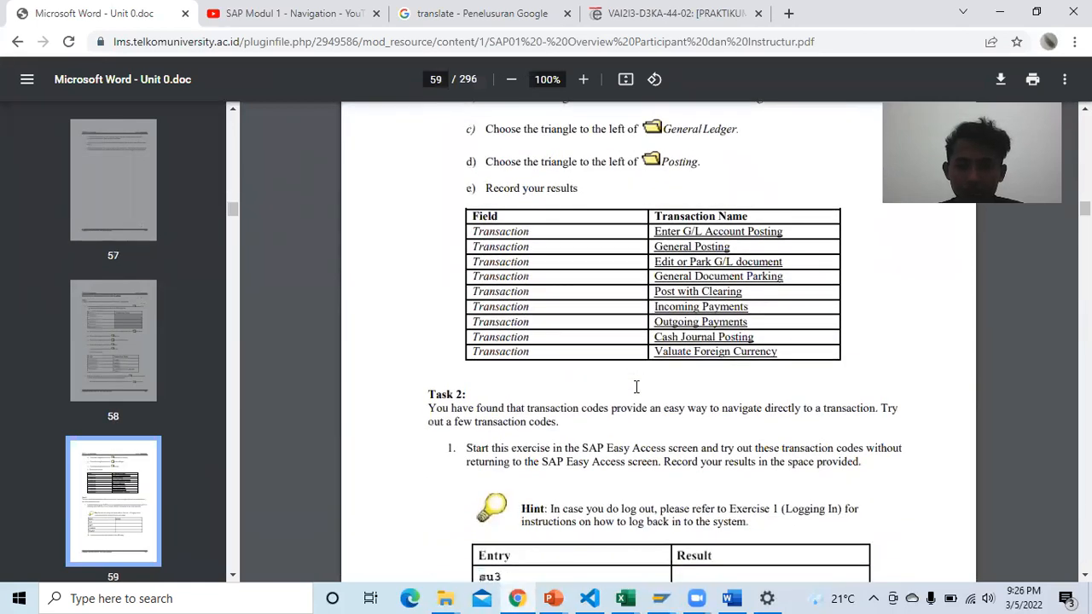
{"action": "scroll", "coordinate": [636, 386], "scroll_direction": "up", "scroll_amount": 6}
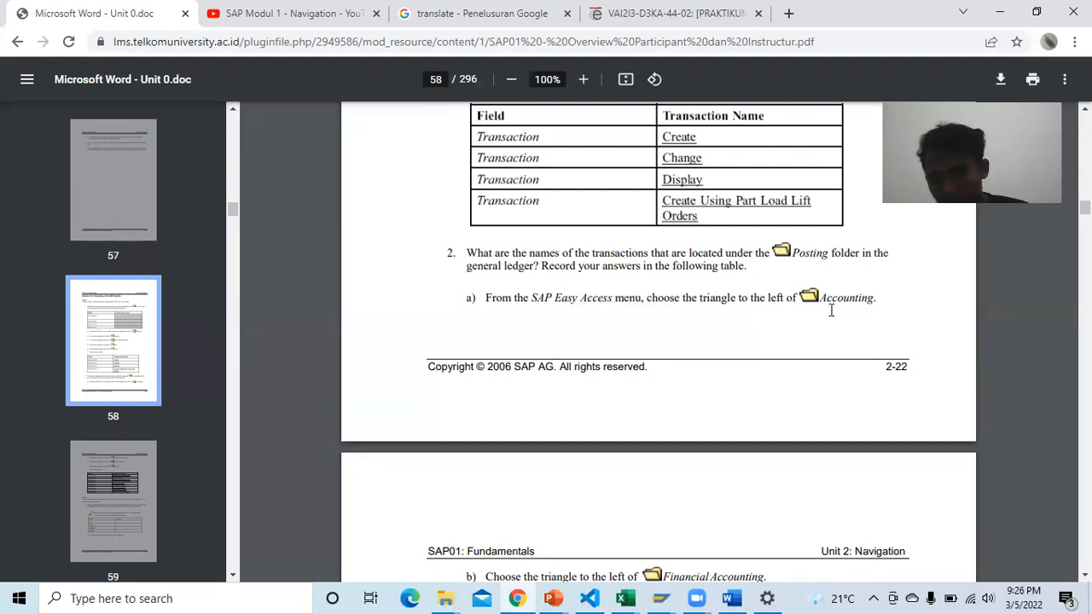
{"action": "scroll", "coordinate": [816, 318], "scroll_direction": "down", "scroll_amount": 2}
{"action": "scroll", "coordinate": [713, 449], "scroll_direction": "down", "scroll_amount": 2}
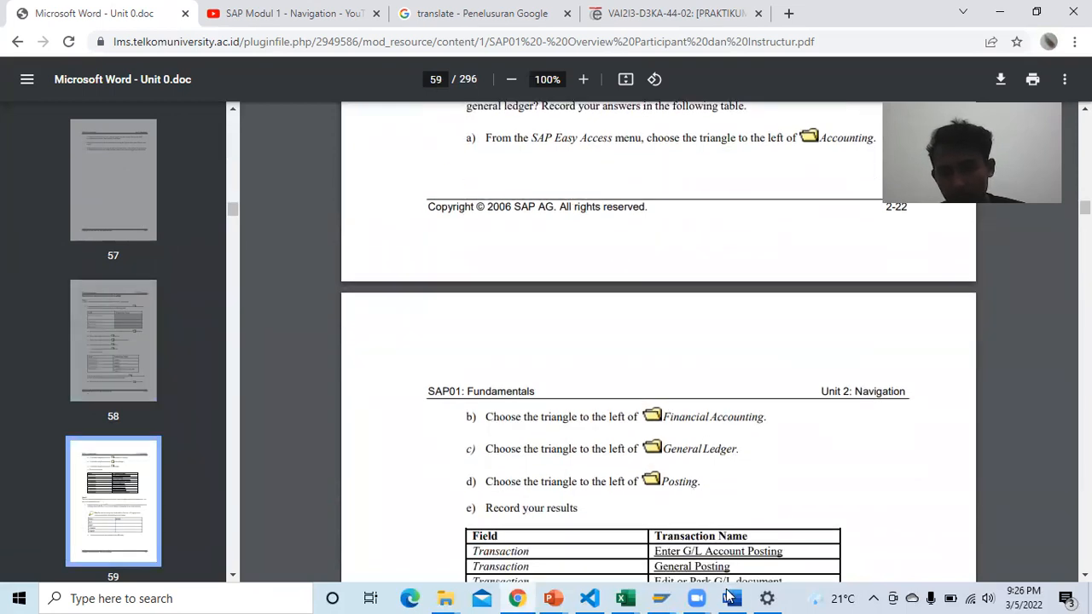
Step: Collapse Logistics and expand Accounting > Financial Accounting > General Ledger > Document Entry in SAP
{"action": "mouse_move", "coordinate": [660, 599]}
{"action": "left_click", "coordinate": [814, 523]}
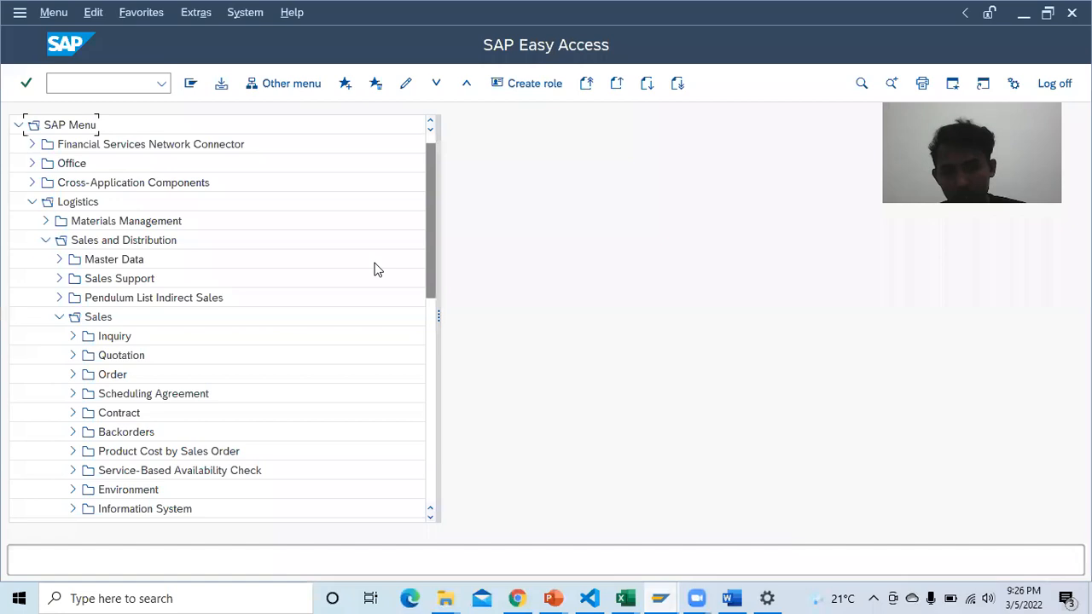
{"action": "left_click", "coordinate": [32, 202]}
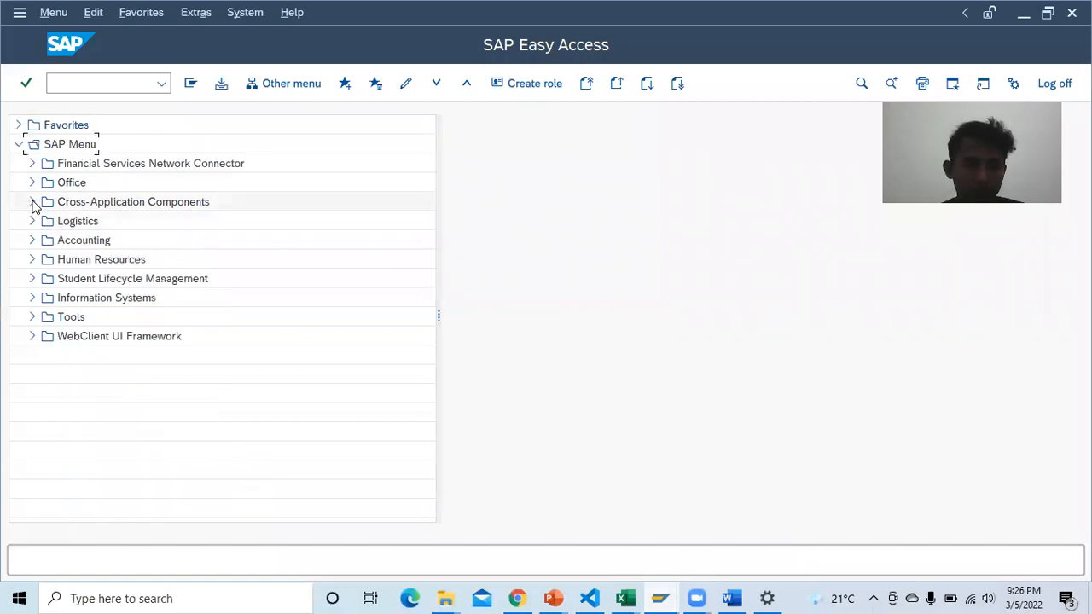
{"action": "left_click", "coordinate": [31, 242]}
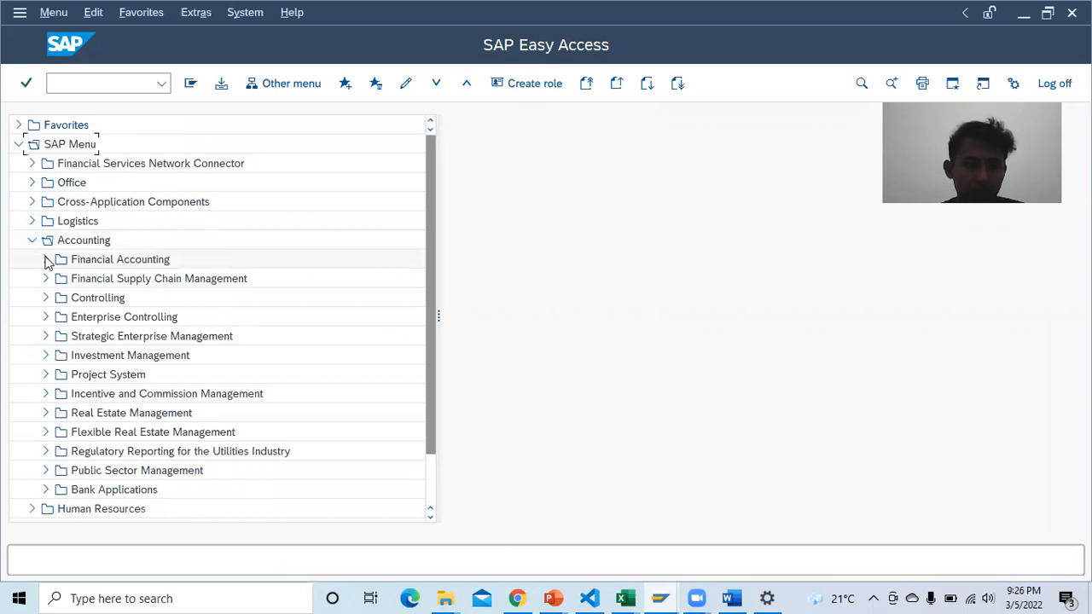
{"action": "left_click", "coordinate": [47, 260]}
{"action": "left_click", "coordinate": [59, 280]}
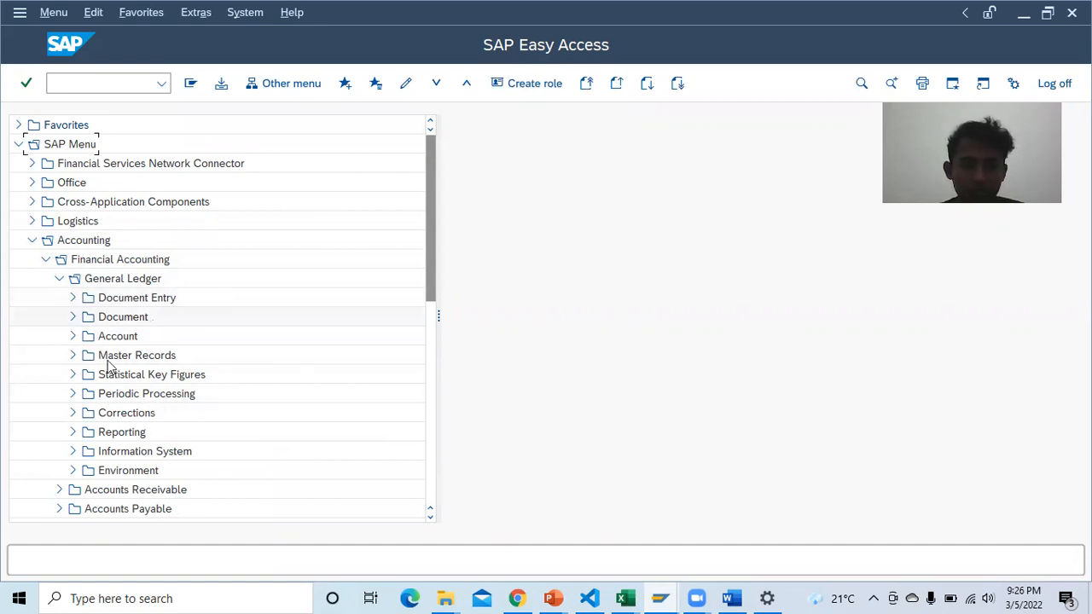
{"action": "left_click", "coordinate": [73, 298]}
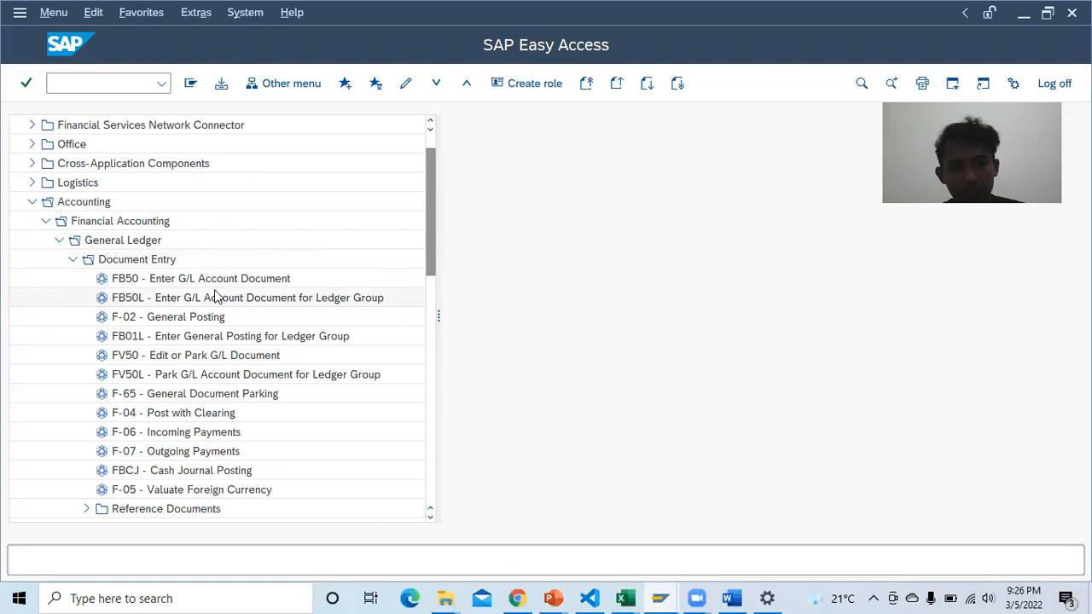
{"action": "scroll", "coordinate": [196, 315], "scroll_direction": "down", "scroll_amount": 1}
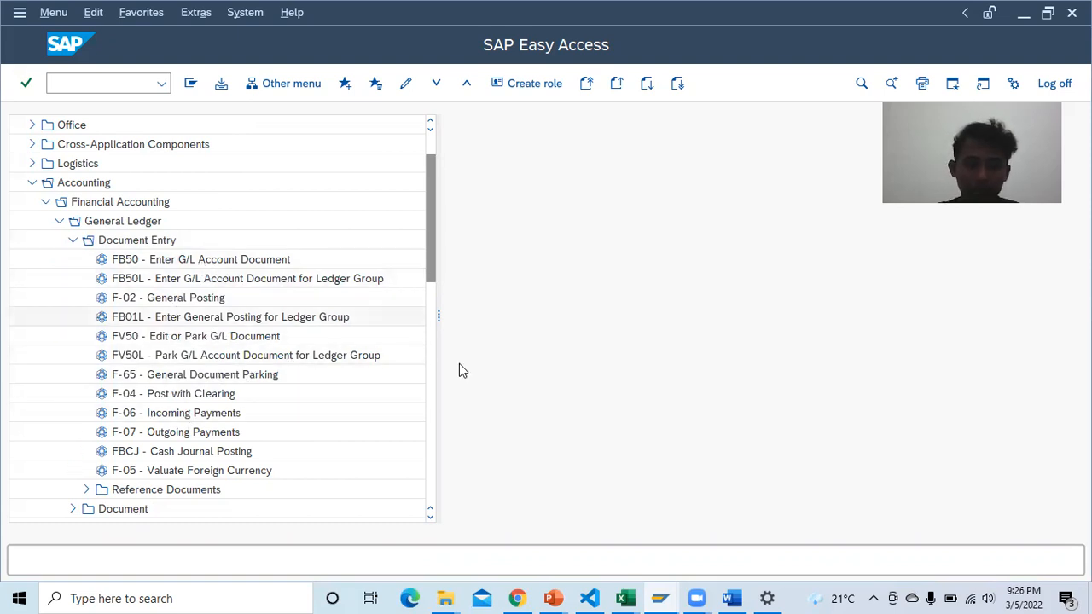
Step: Glance at the Word report, then scroll the course PDF to page 59's General Ledger transaction table
{"action": "left_click", "coordinate": [731, 598]}
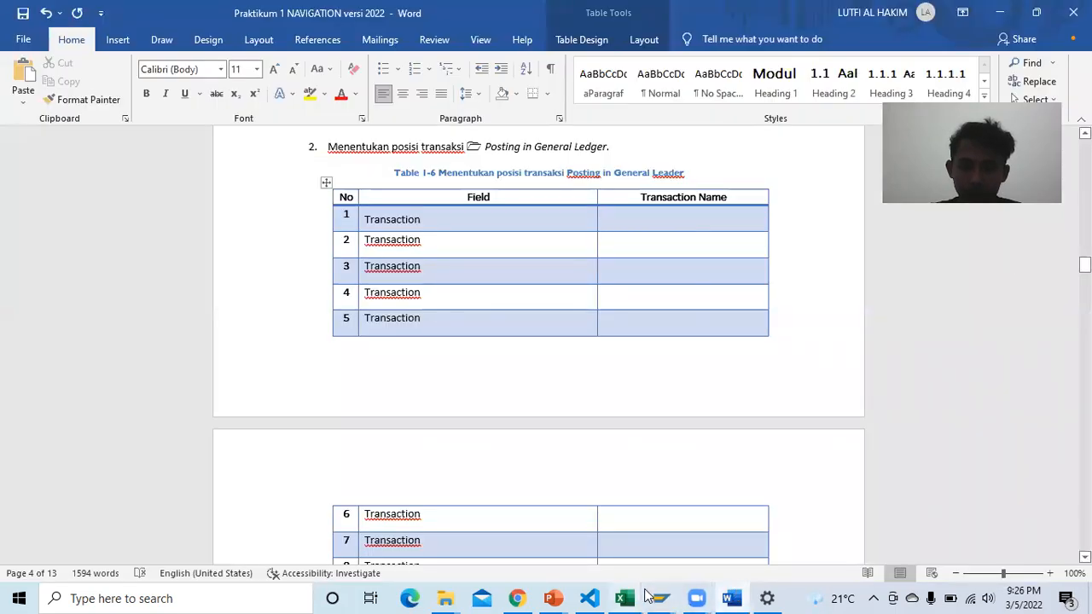
{"action": "mouse_move", "coordinate": [661, 599]}
{"action": "left_click", "coordinate": [789, 535]}
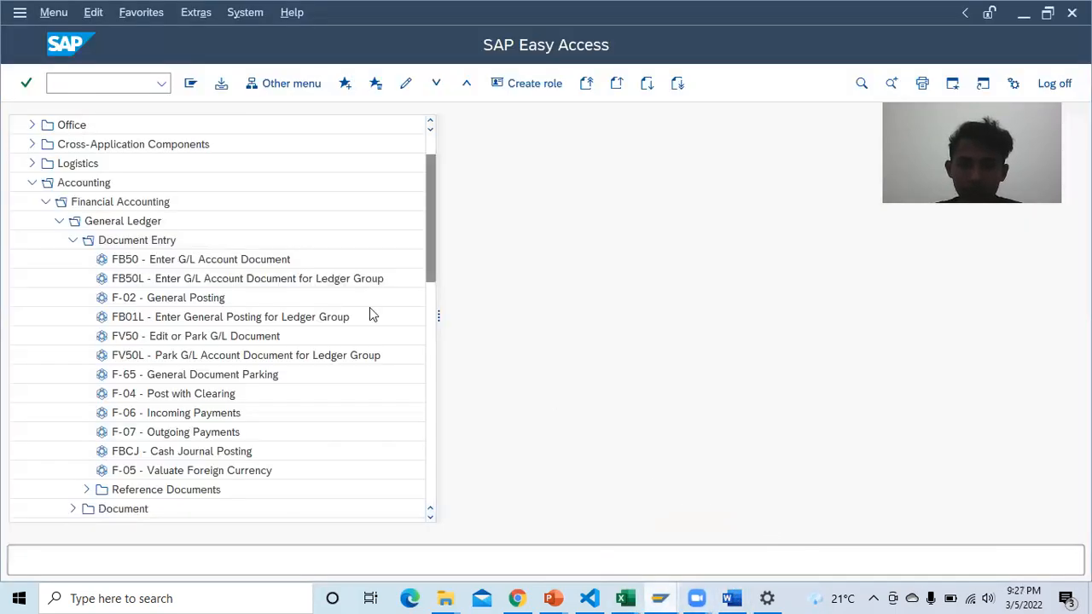
{"action": "left_click", "coordinate": [515, 597]}
{"action": "scroll", "coordinate": [615, 466], "scroll_direction": "down", "scroll_amount": 3}
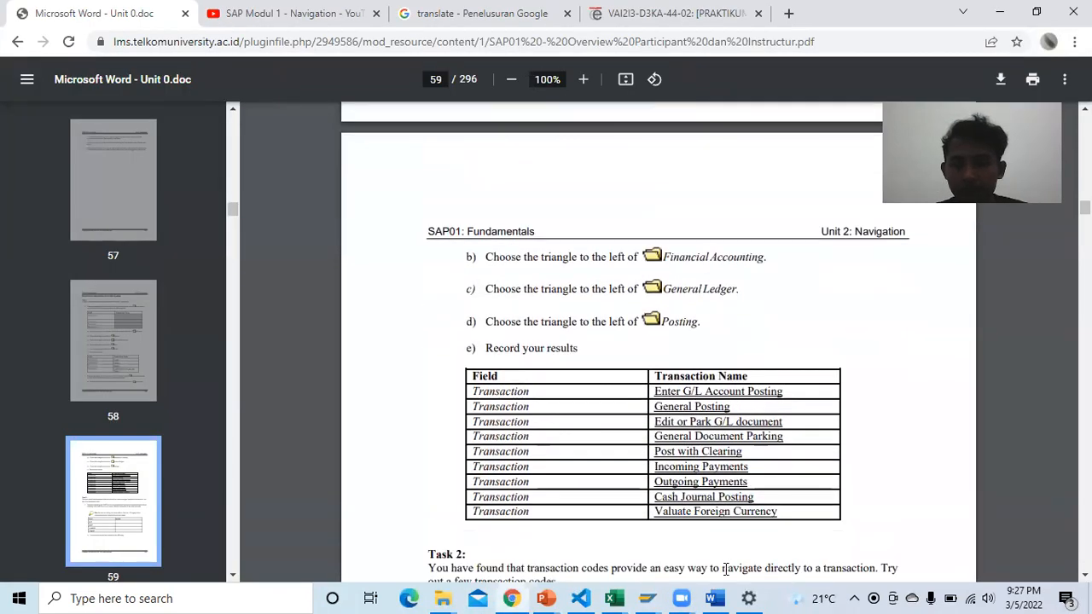
Step: Type 'Enter G/L Account Document' into Table 1-6 row 1, correcting the misspelled ending
{"action": "left_click", "coordinate": [715, 599]}
{"action": "left_click", "coordinate": [626, 225]}
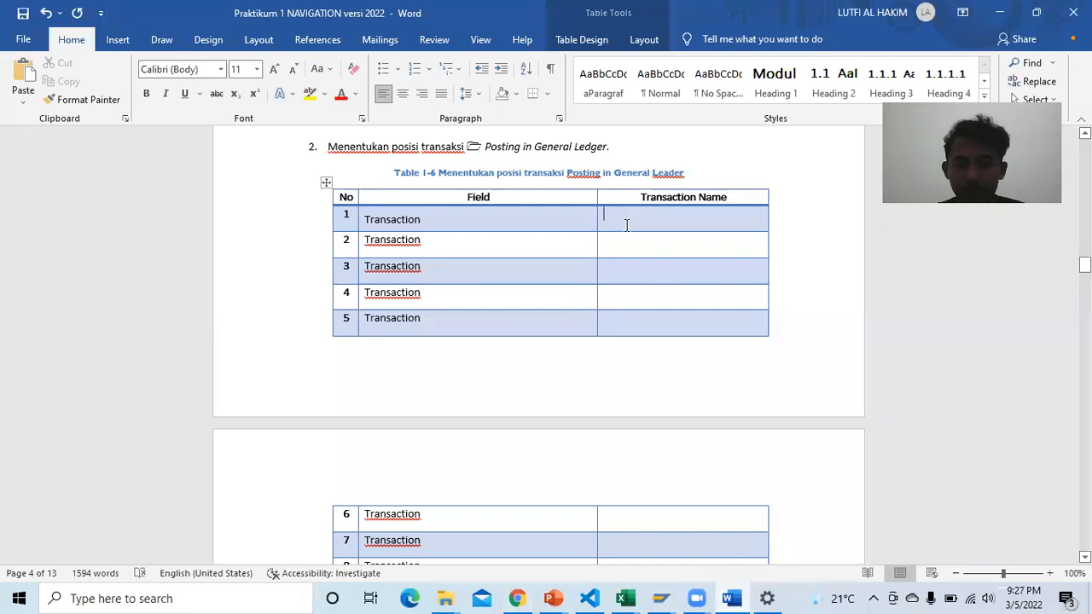
{"action": "type", "text": "Ent"}
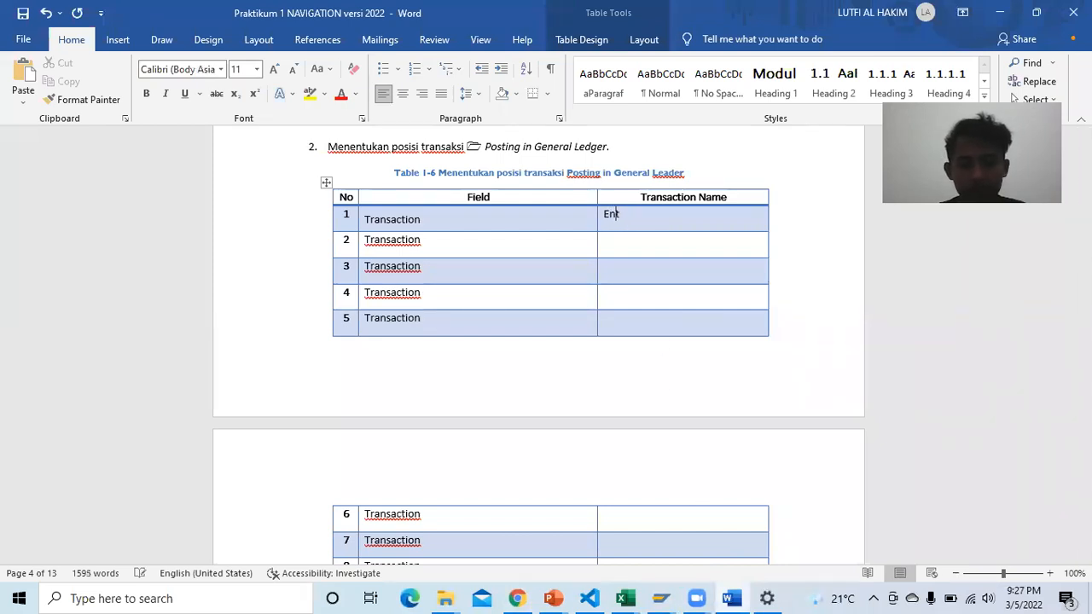
{"action": "type", "text": "er G/L"}
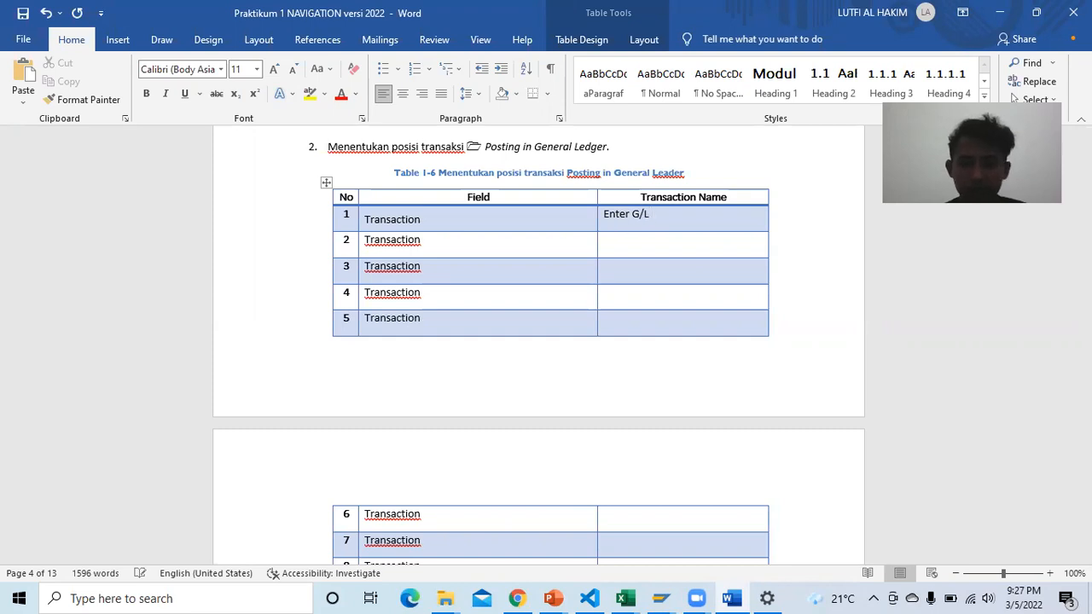
{"action": "mouse_move", "coordinate": [653, 595]}
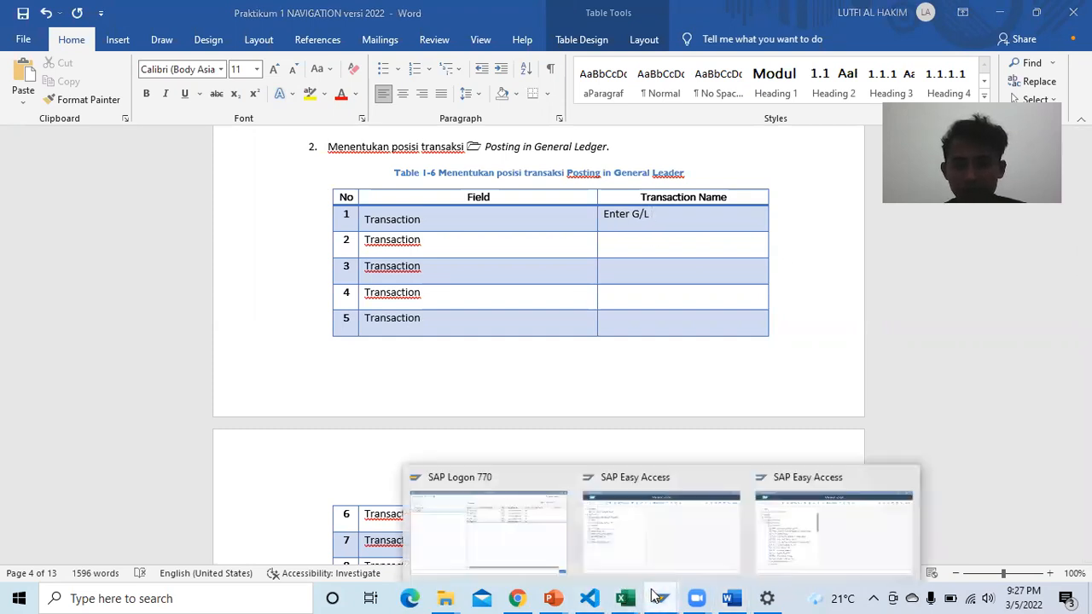
{"action": "left_click", "coordinate": [795, 535]}
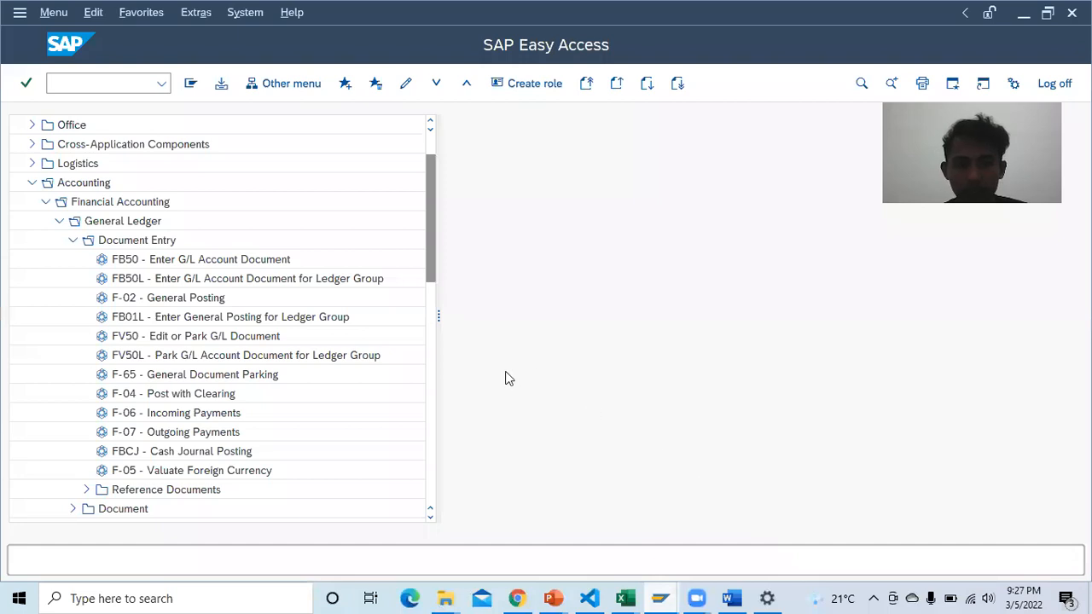
{"action": "left_click", "coordinate": [730, 598]}
{"action": "type", "text": "Account"}
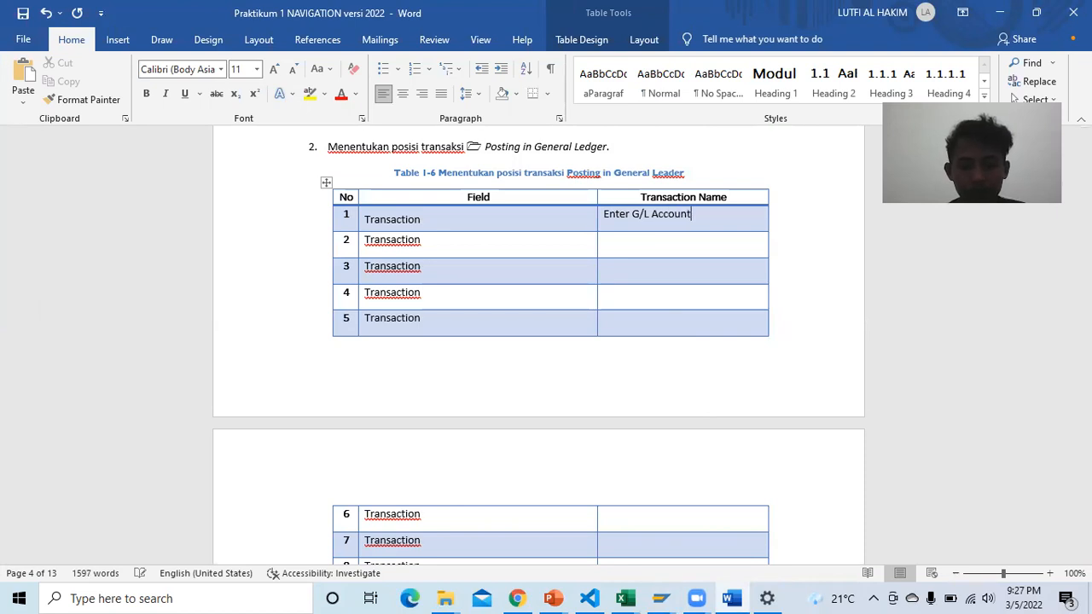
{"action": "type", "text": " Do"}
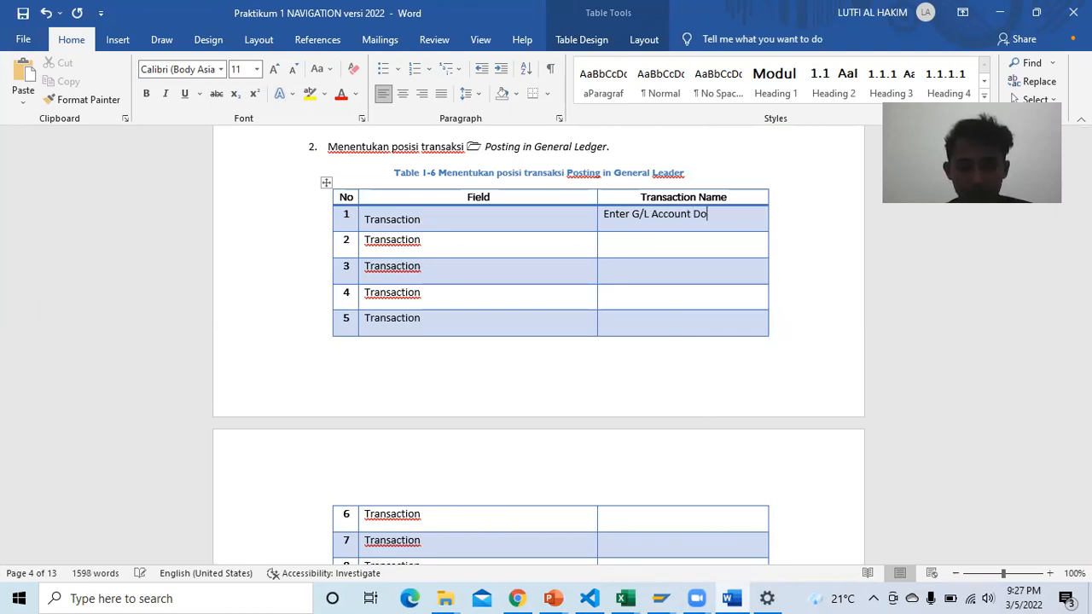
{"action": "type", "text": "cumnet"}
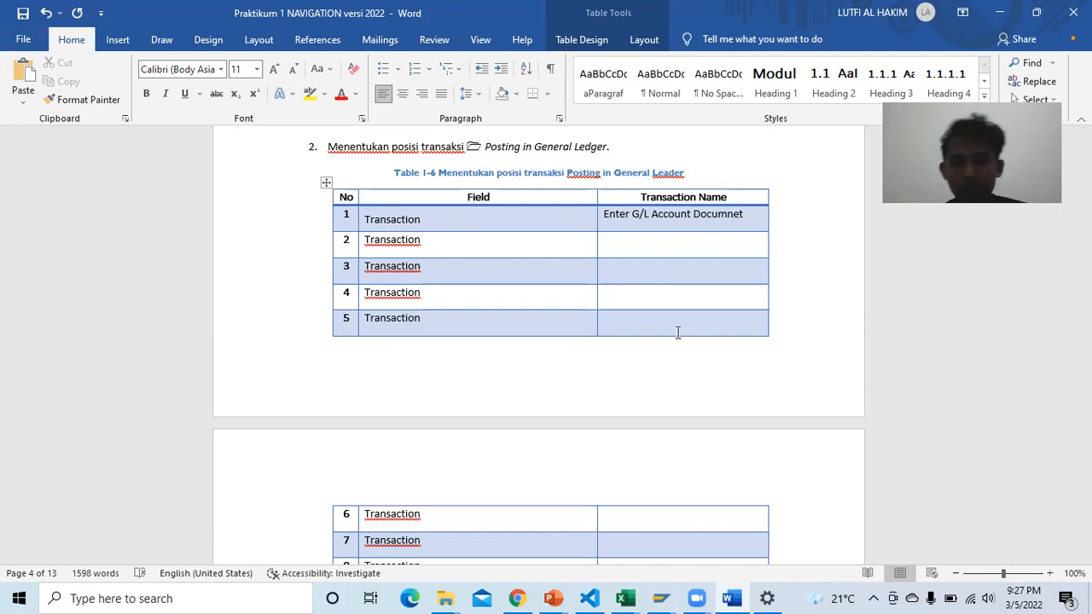
{"action": "key", "text": "BackSpace"}
{"action": "key", "text": "BackSpace"}
{"action": "key", "text": "BackSpace"}
{"action": "type", "text": "en"}
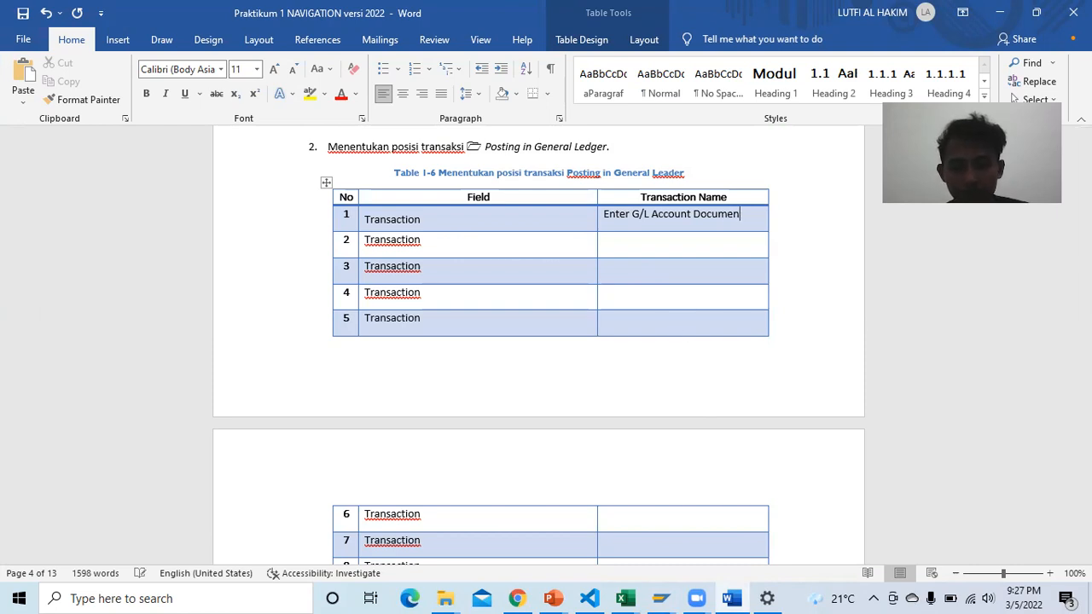
{"action": "left_click", "coordinate": [620, 240]}
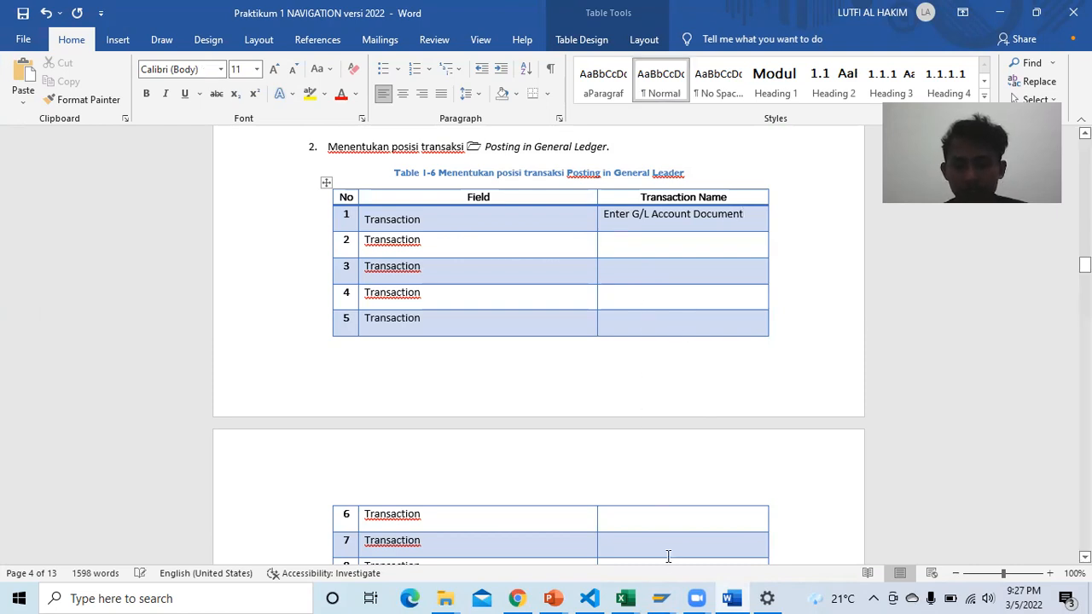
{"action": "mouse_move", "coordinate": [661, 598]}
{"action": "left_click", "coordinate": [787, 532]}
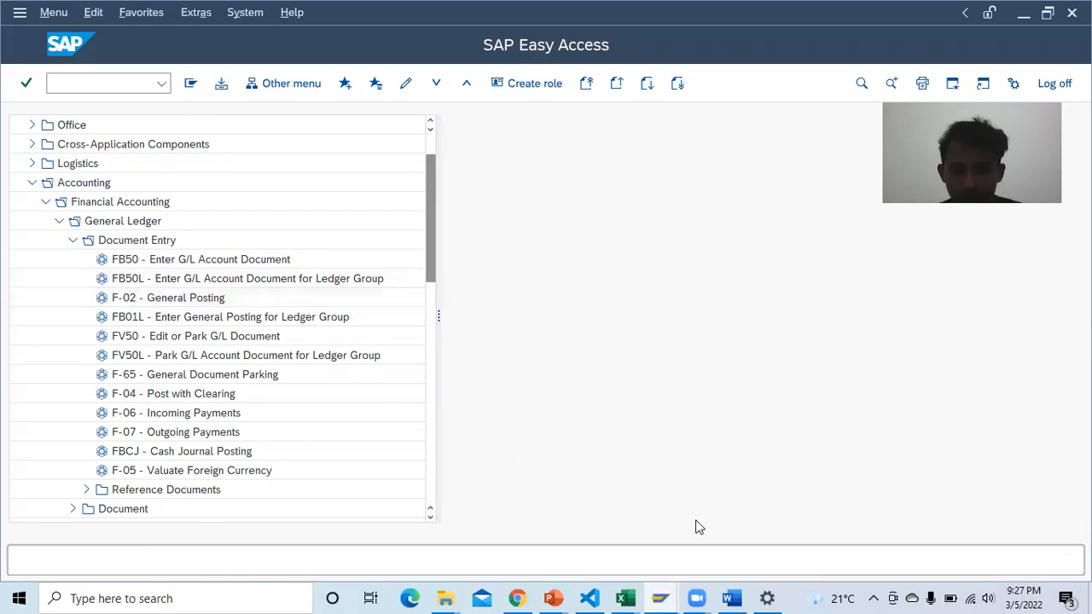
Step: Type 'Enter G/L Account Document for' into row 2, fixing the misspelled 'Document'
{"action": "left_click", "coordinate": [731, 598]}
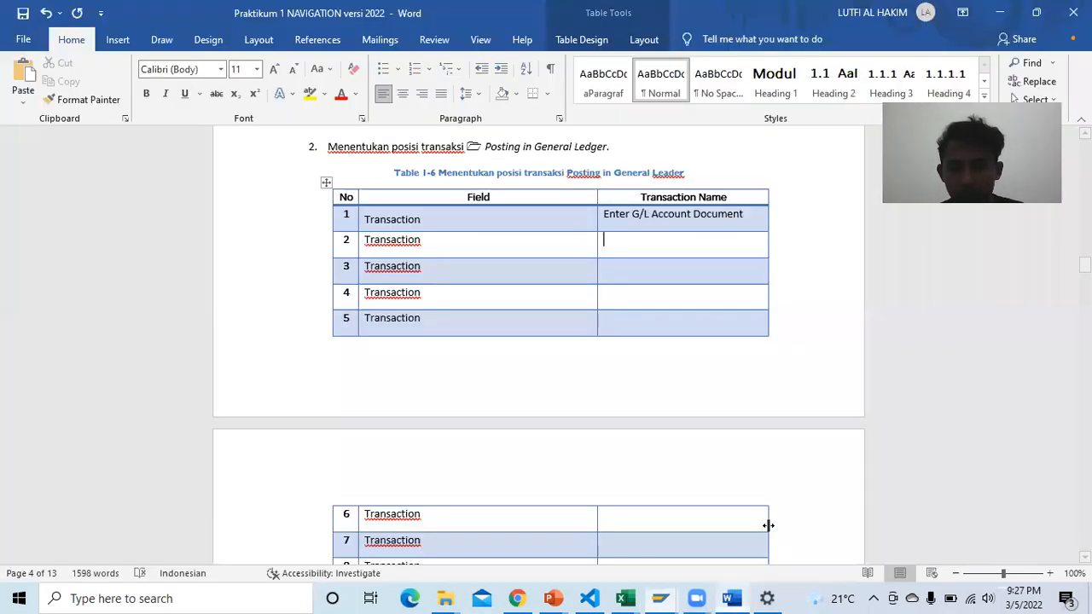
{"action": "type", "text": "E"}
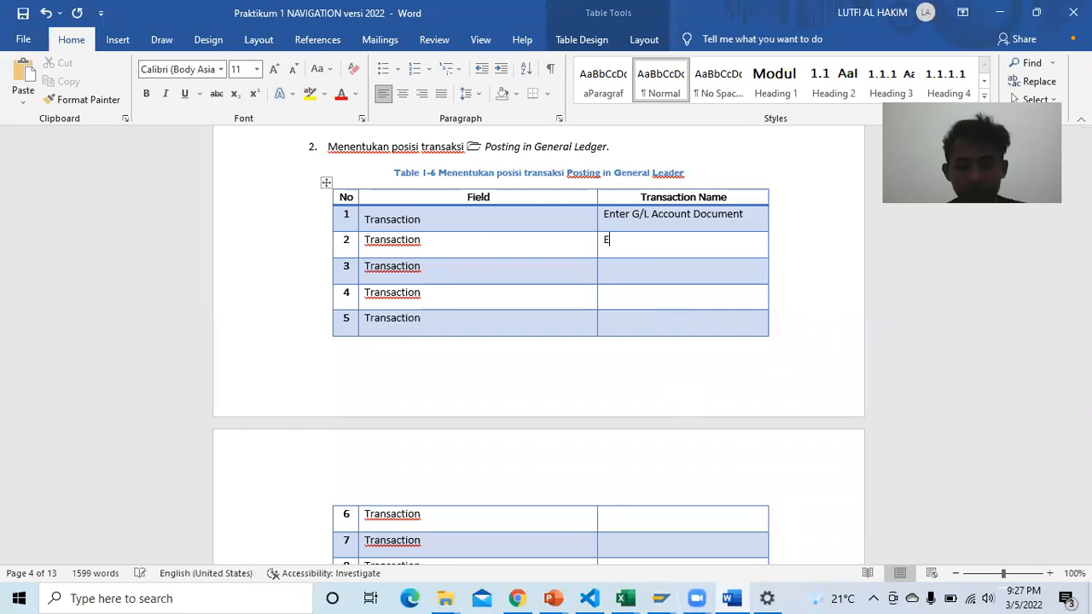
{"action": "type", "text": "nter G/L "}
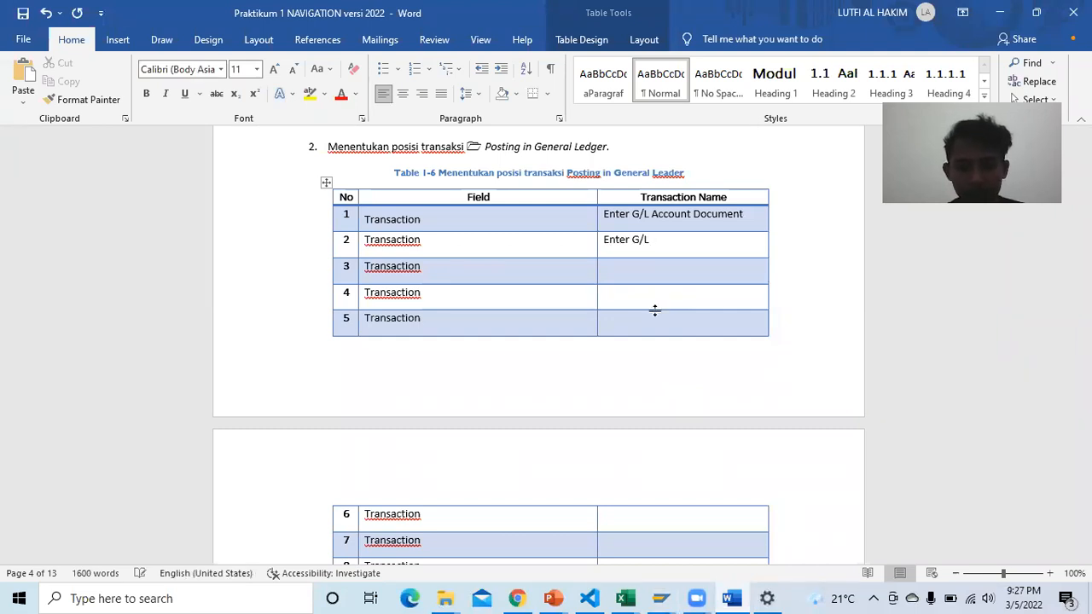
{"action": "type", "text": "Accoun"}
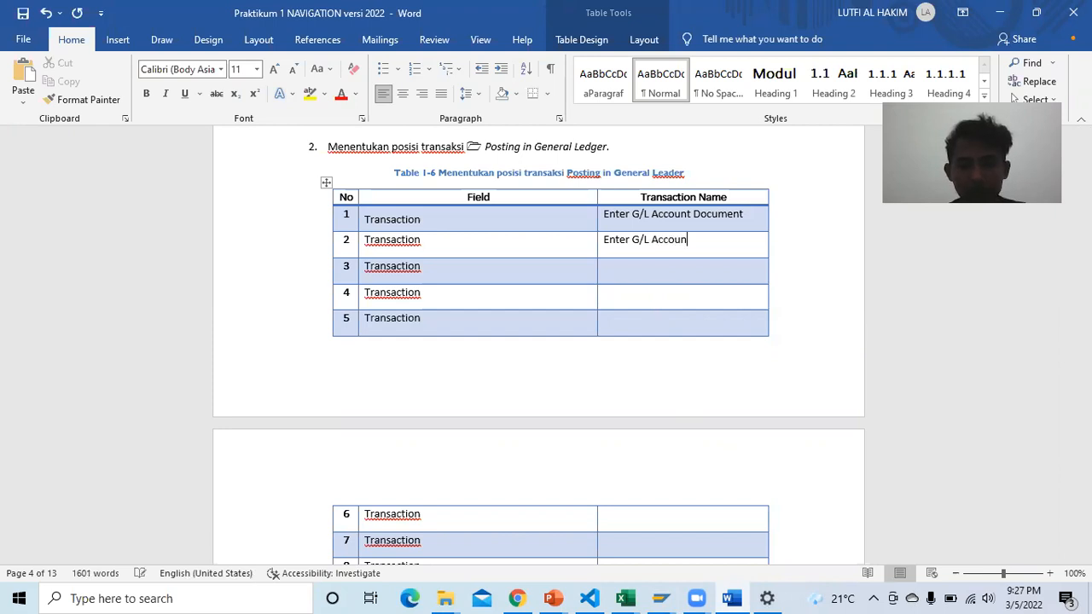
{"action": "type", "text": "t Documne"}
{"action": "key", "text": "BackSpace"}
{"action": "type", "text": "em"}
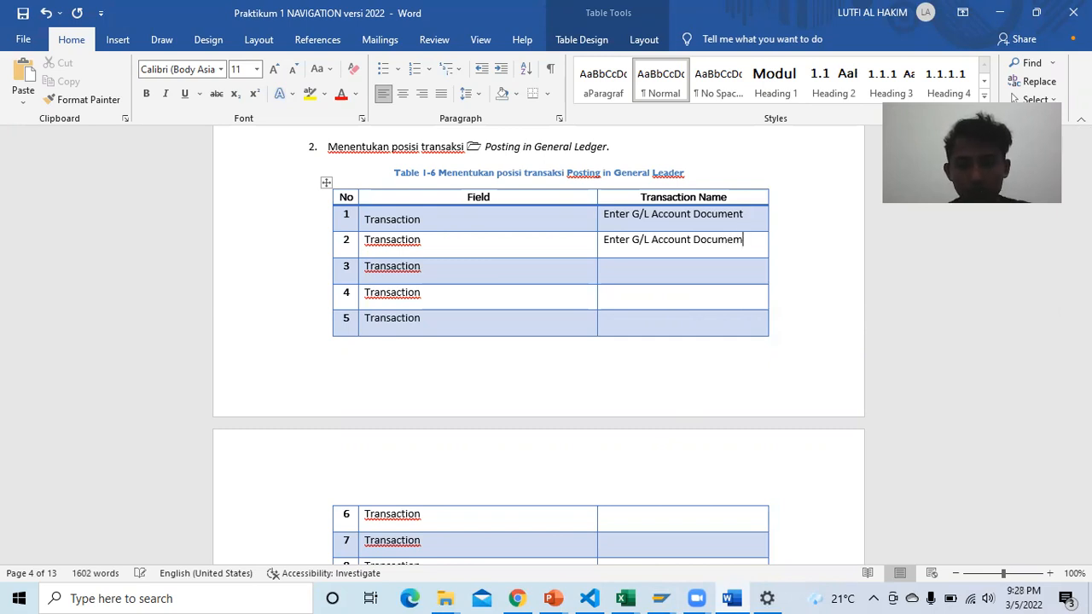
{"action": "key", "text": "Home"}
{"action": "type", "text": "Nt"}
{"action": "key", "text": "BackSpace"}
{"action": "key", "text": "BackSpace"}
{"action": "key", "text": "Left"}
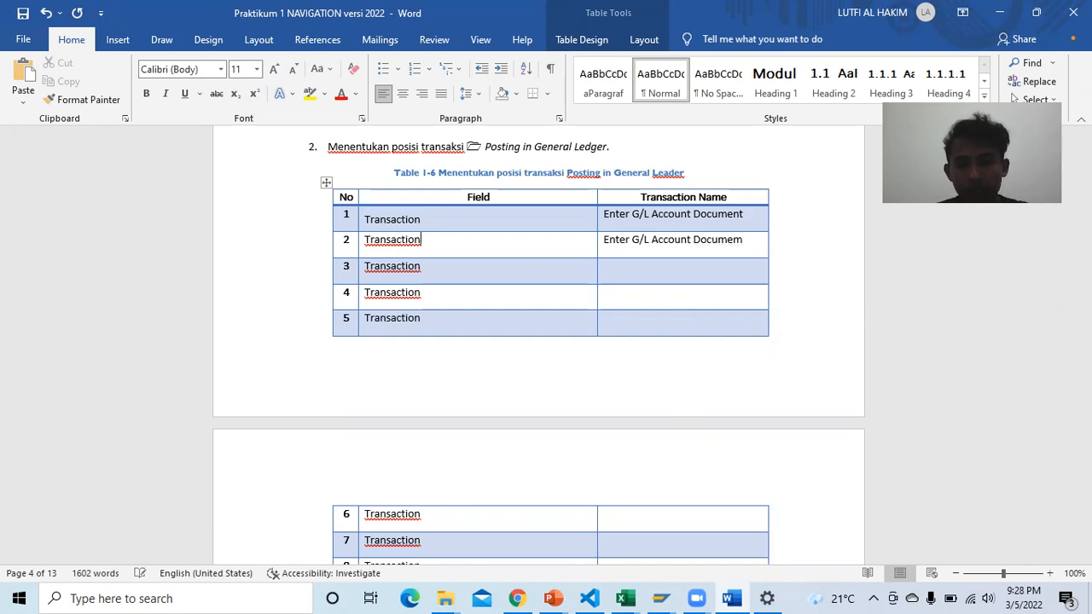
{"action": "left_click", "coordinate": [619, 239]}
{"action": "key", "text": "Right"}
{"action": "key", "text": "Right"}
{"action": "key", "text": "Right"}
{"action": "key", "text": "Right"}
{"action": "key", "text": "BackSpace"}
{"action": "type", "text": "nt "}
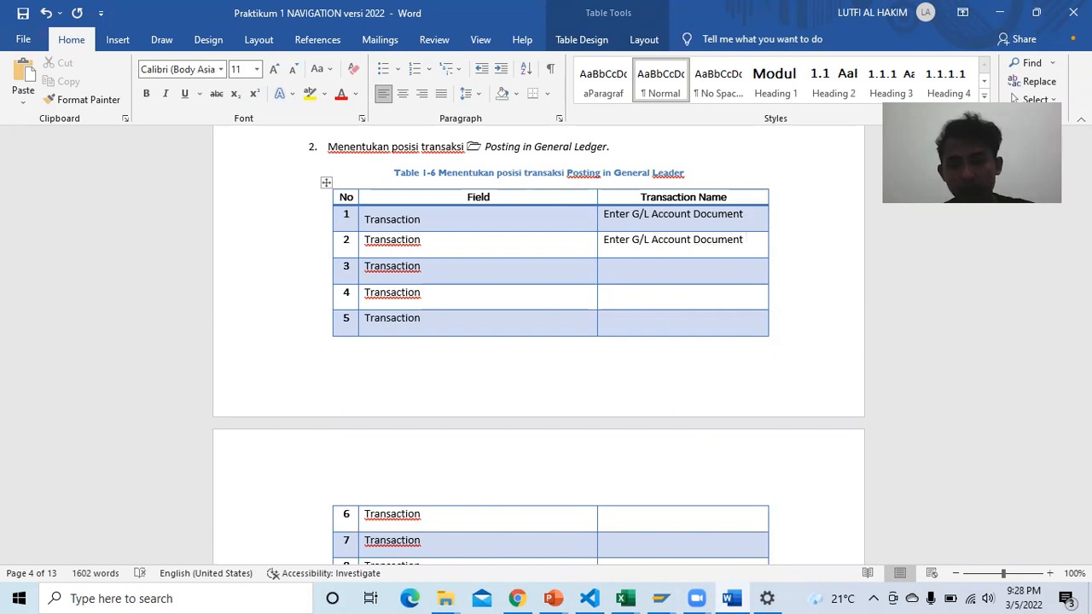
{"action": "type", "text": "for"}
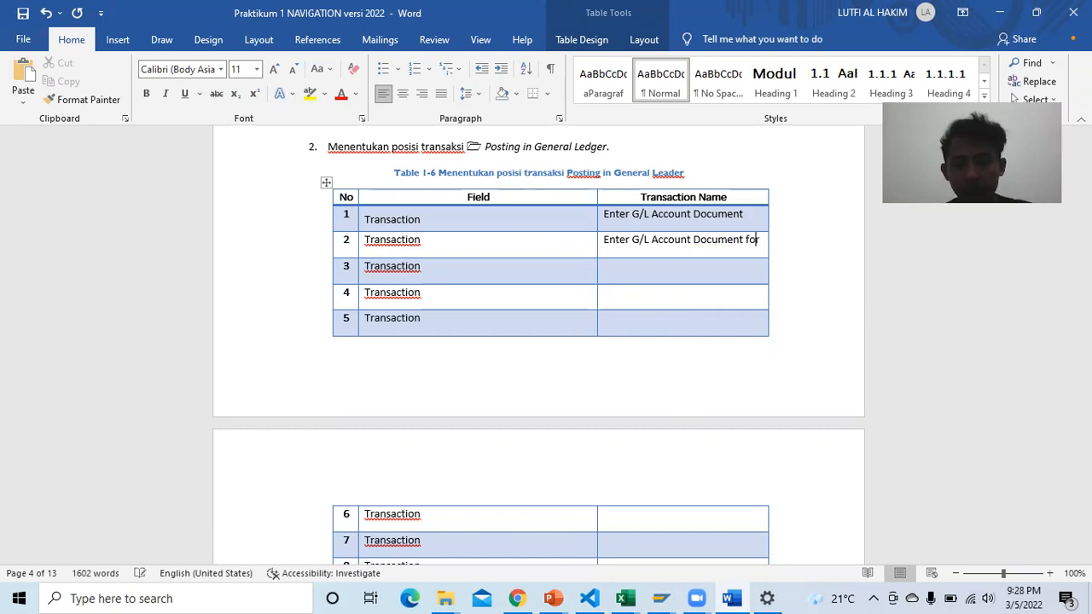
Step: Finish row 2 with 'LedgerGroup' after checking the name in SAP Easy Access
{"action": "left_click", "coordinate": [662, 599]}
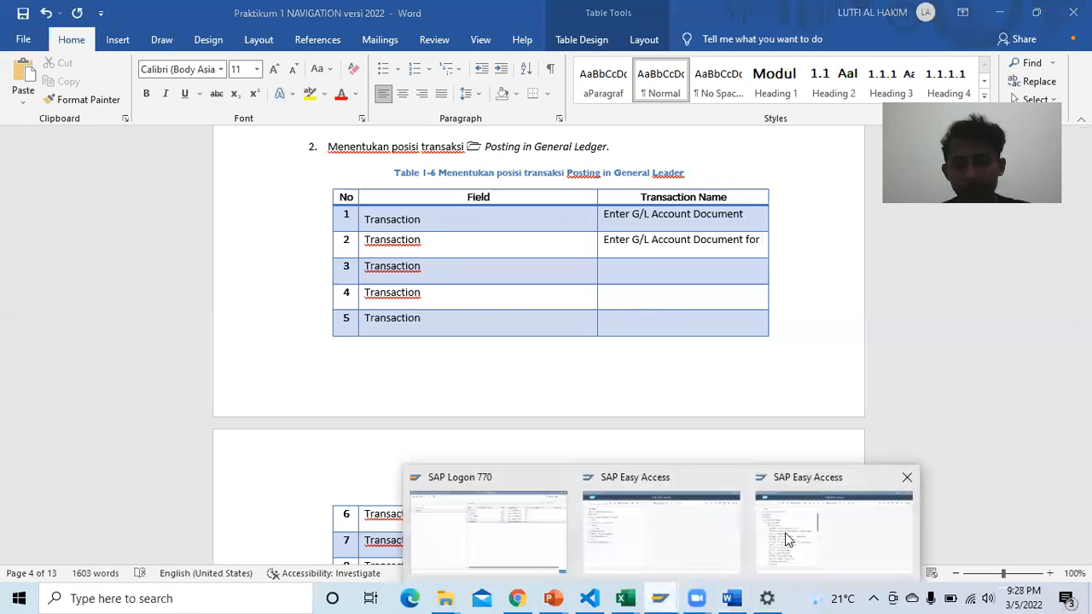
{"action": "left_click", "coordinate": [775, 531]}
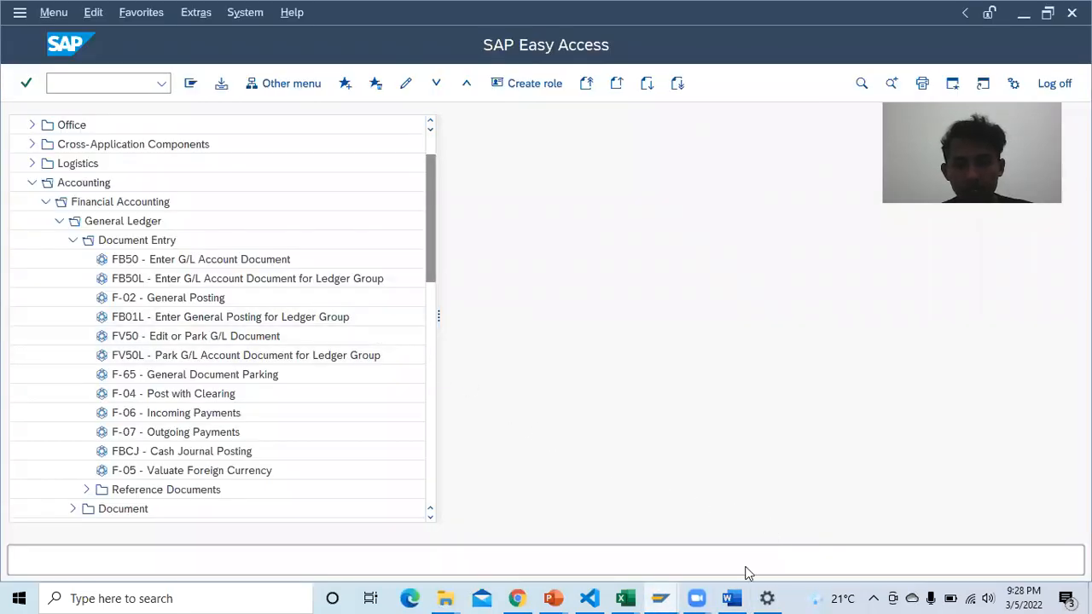
{"action": "left_click", "coordinate": [739, 595]}
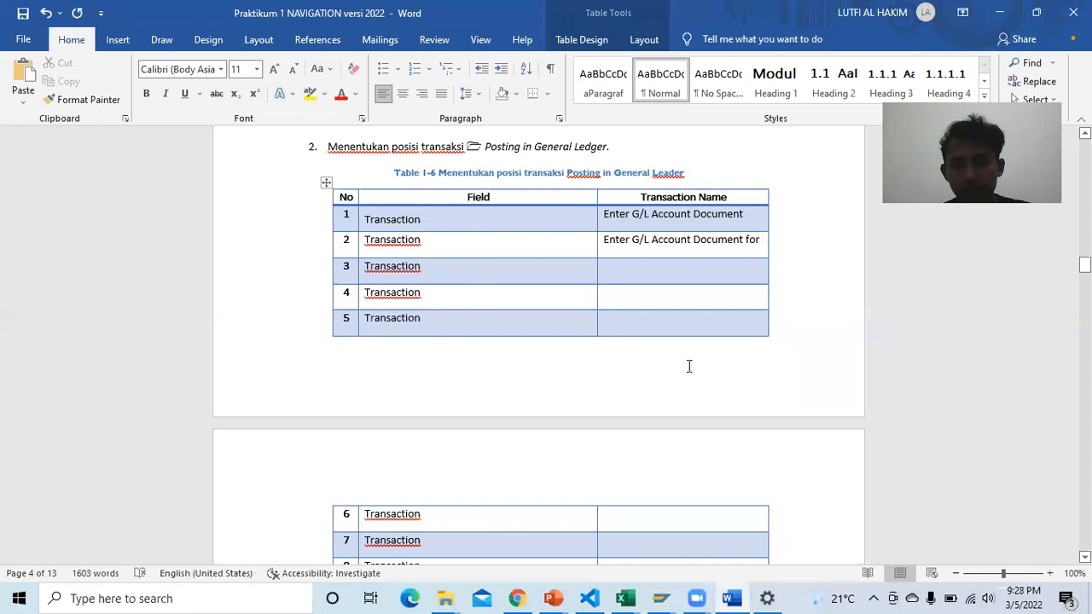
{"action": "type", "text": "LedgerGro"}
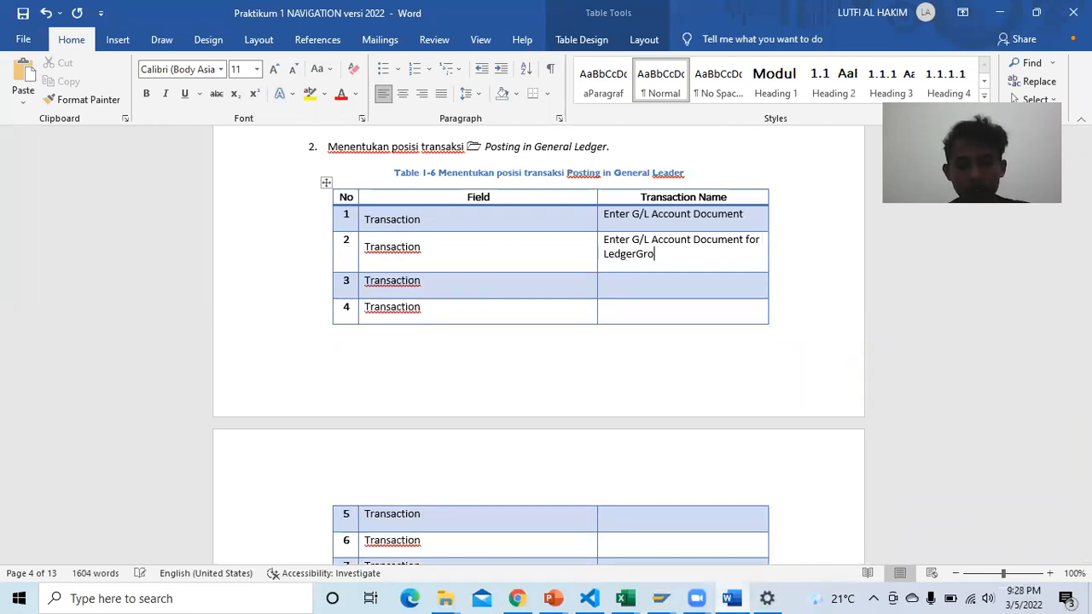
{"action": "type", "text": "up"}
Step: Enter 'General Posting' as row 3's Transaction Name, reading it from SAP Easy Access
{"action": "left_click", "coordinate": [647, 289]}
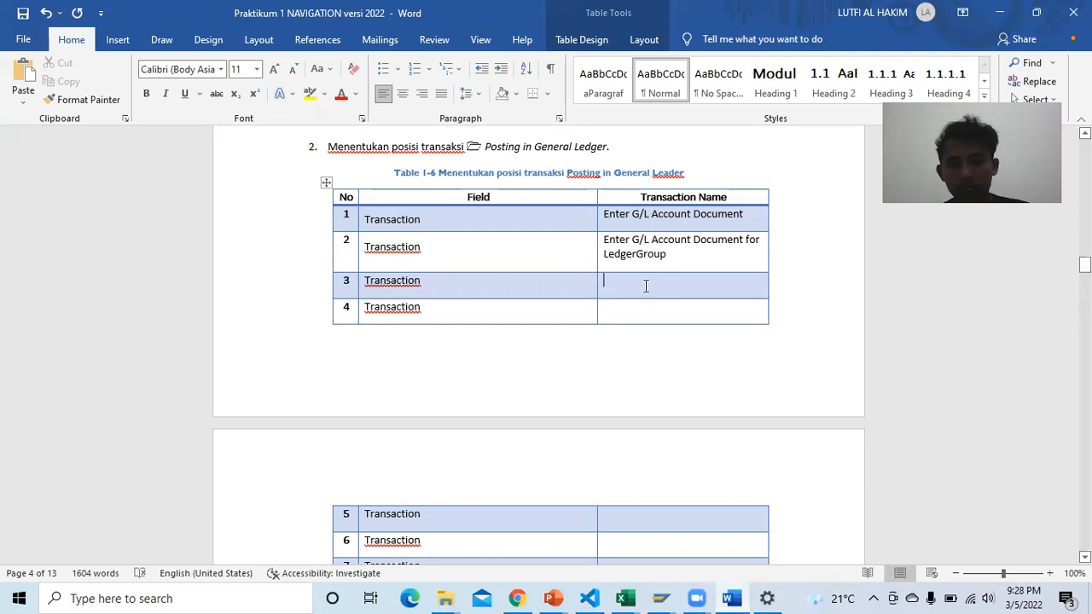
{"action": "mouse_move", "coordinate": [672, 595]}
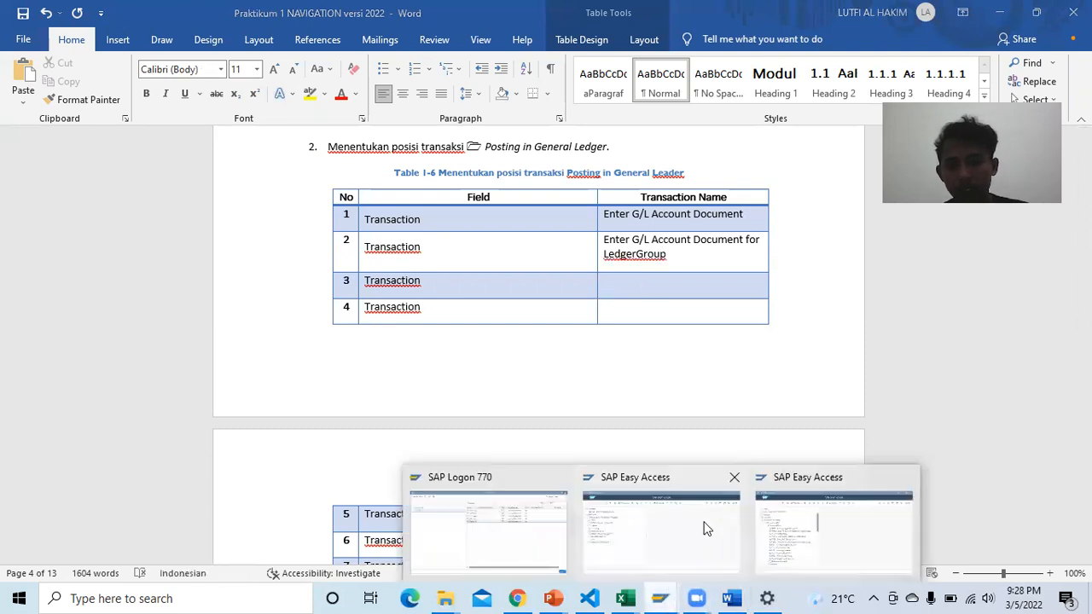
{"action": "left_click", "coordinate": [791, 533]}
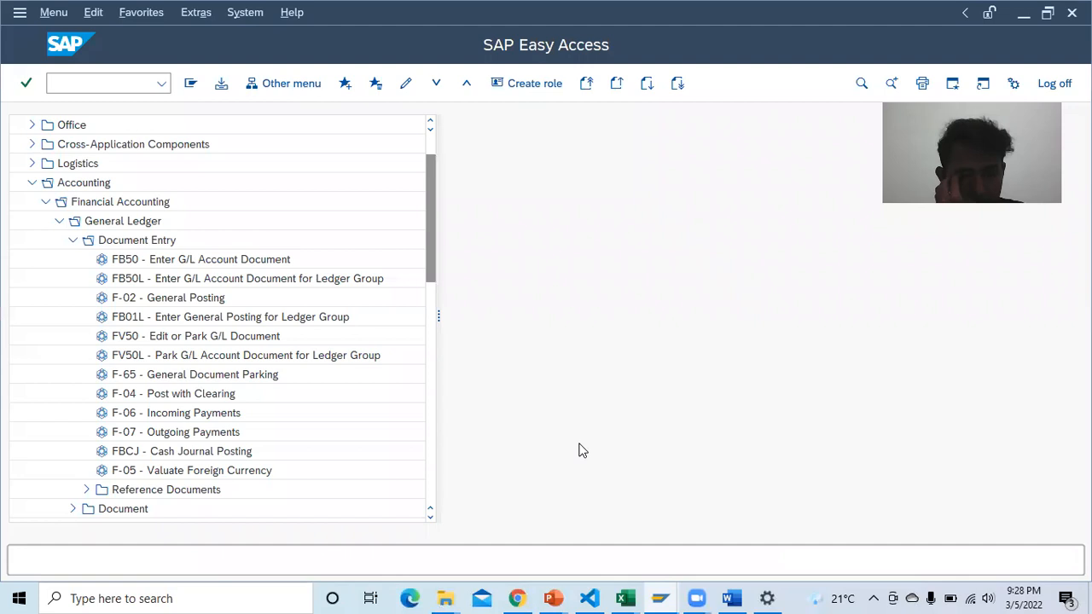
{"action": "left_click", "coordinate": [732, 598]}
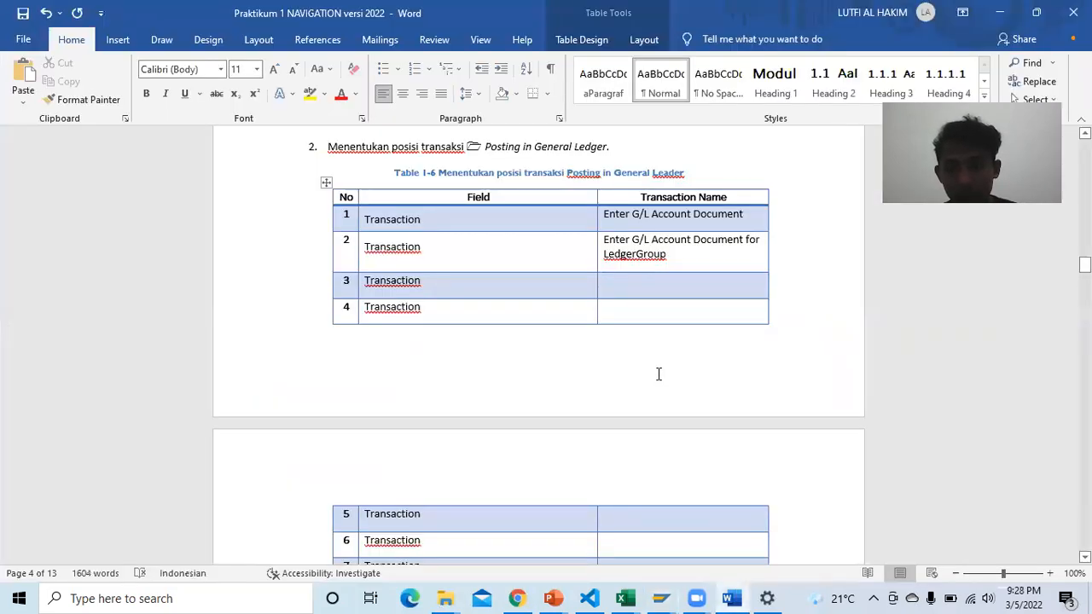
{"action": "type", "text": "Gen"}
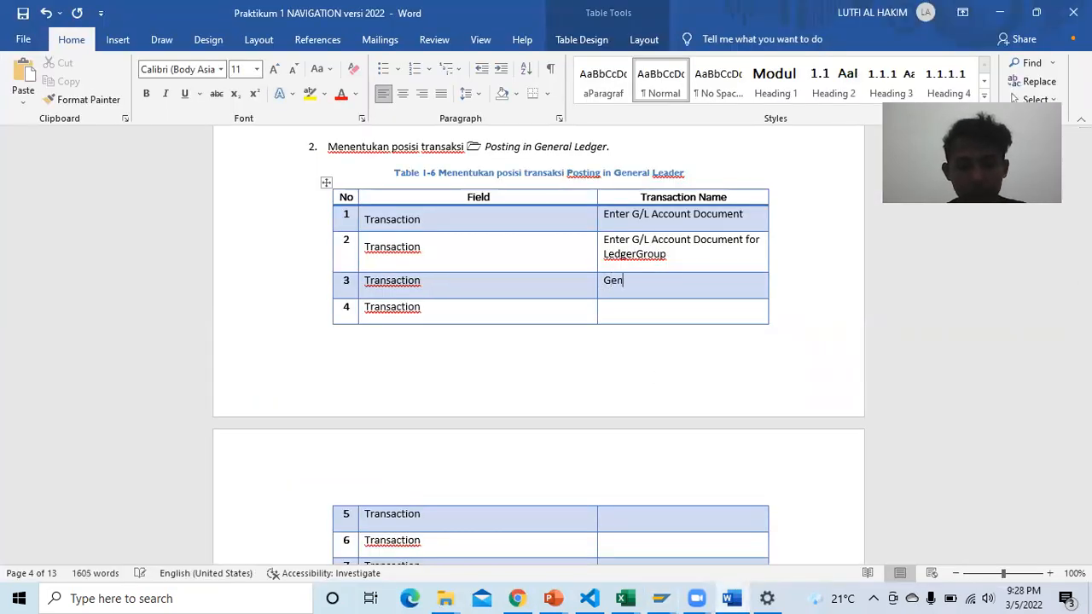
{"action": "type", "text": "eral Posting"}
{"action": "left_click", "coordinate": [610, 309]}
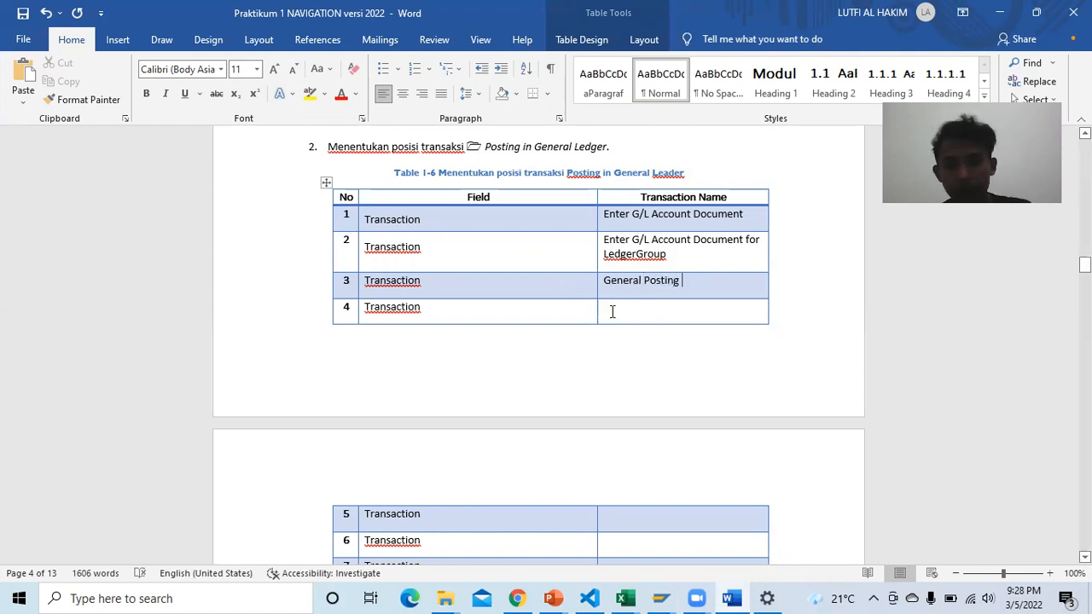
{"action": "mouse_move", "coordinate": [660, 599]}
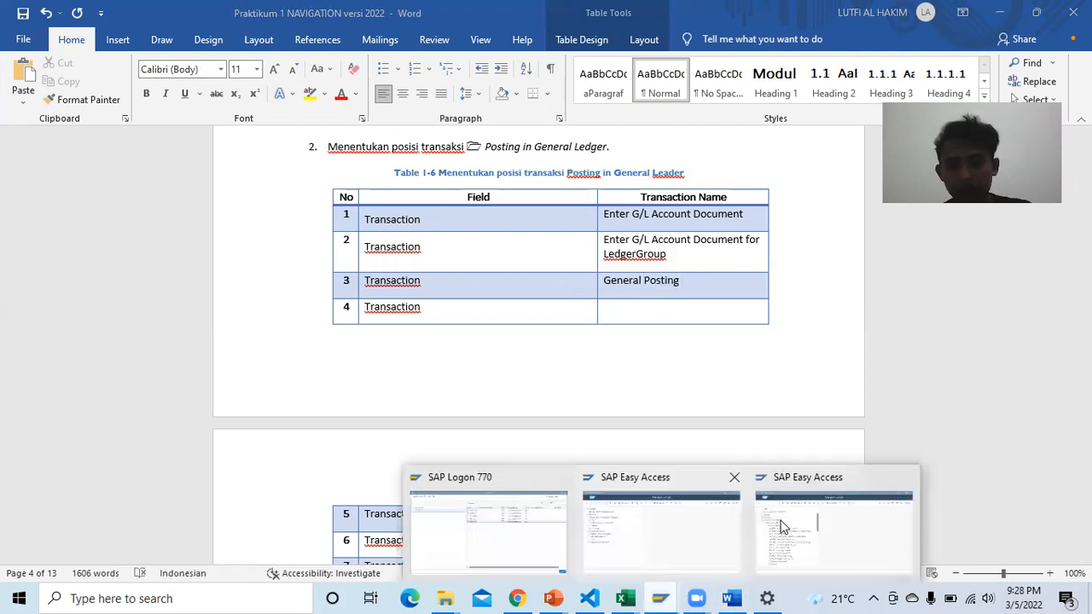
{"action": "left_click", "coordinate": [693, 522]}
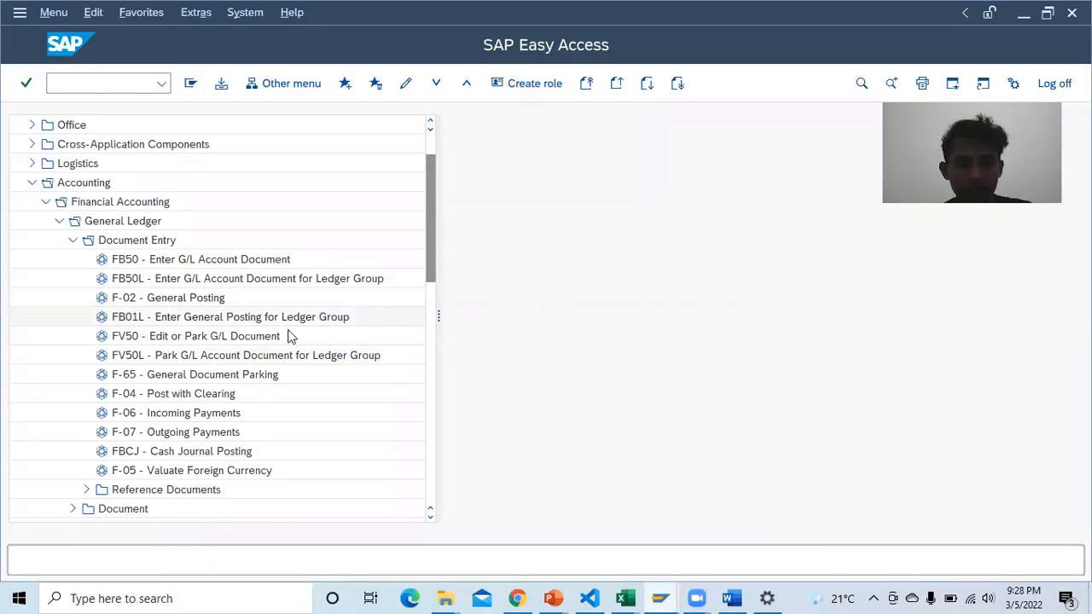
Step: Type 'Enter General Posting for Ledger Group' into row 4 of Table 1-6
{"action": "left_click", "coordinate": [731, 599]}
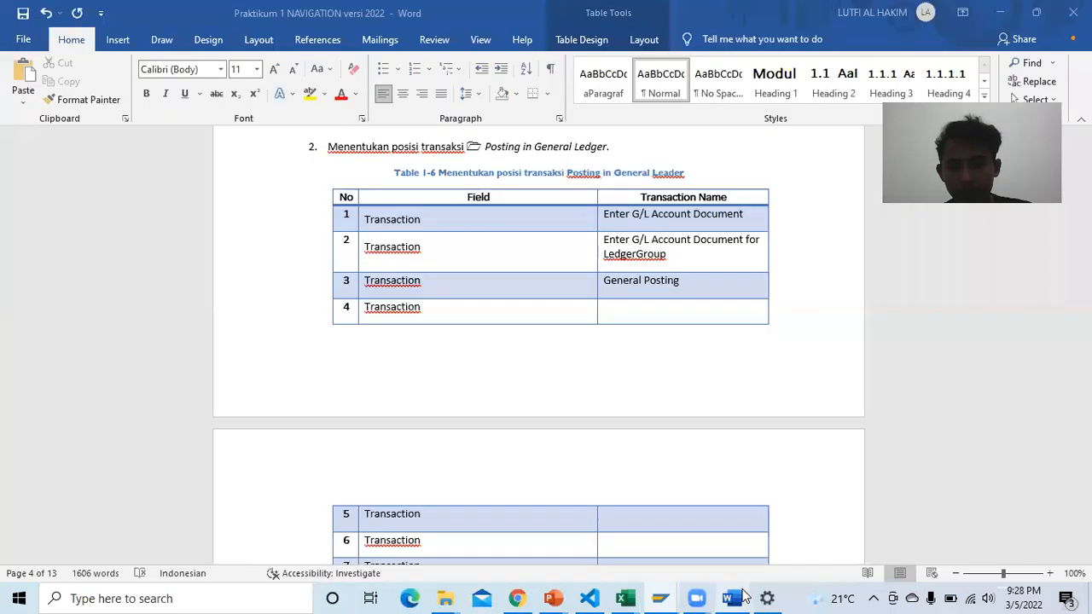
{"action": "type", "text": "e"}
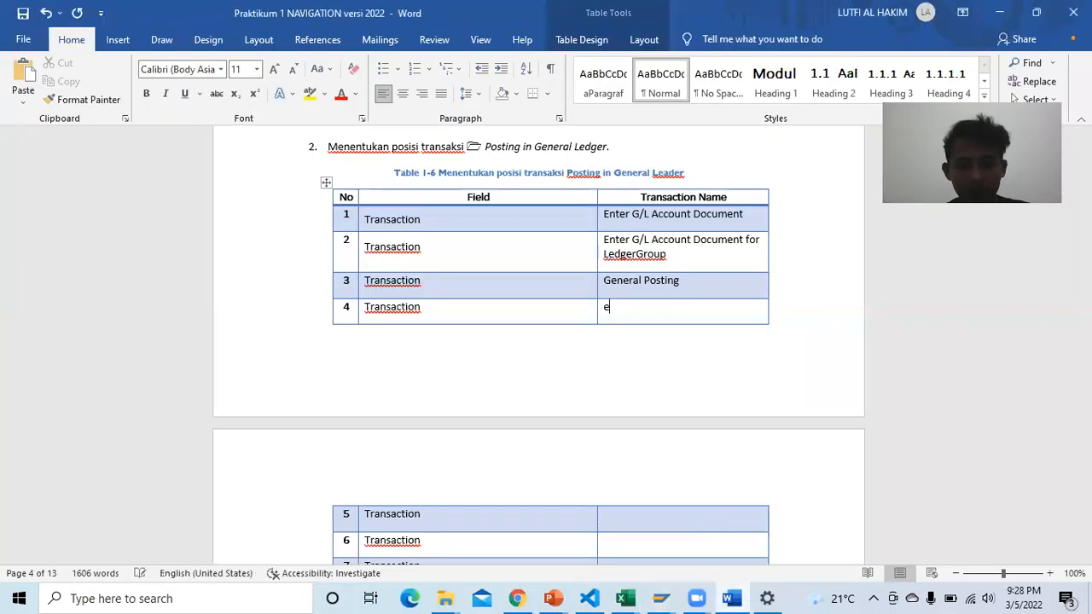
{"action": "type", "text": "Enter "}
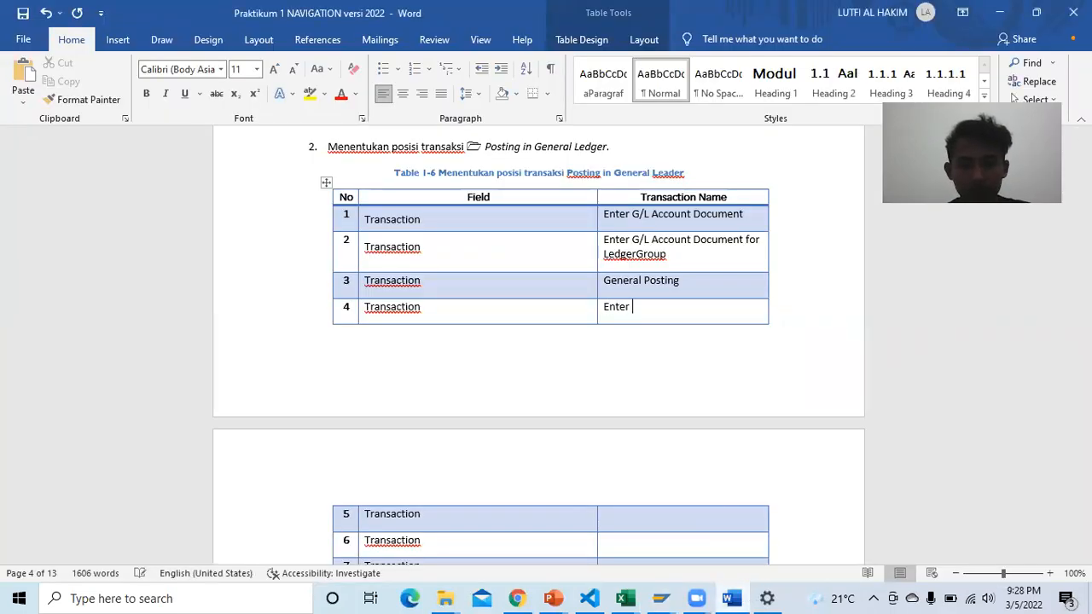
{"action": "type", "text": "Ge"}
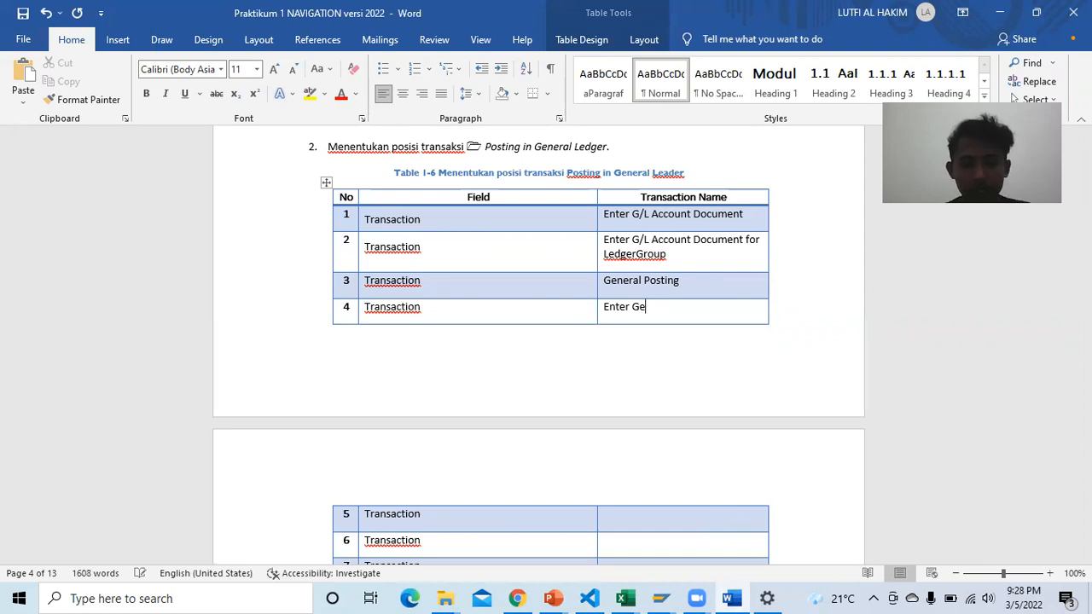
{"action": "type", "text": "ennera;"}
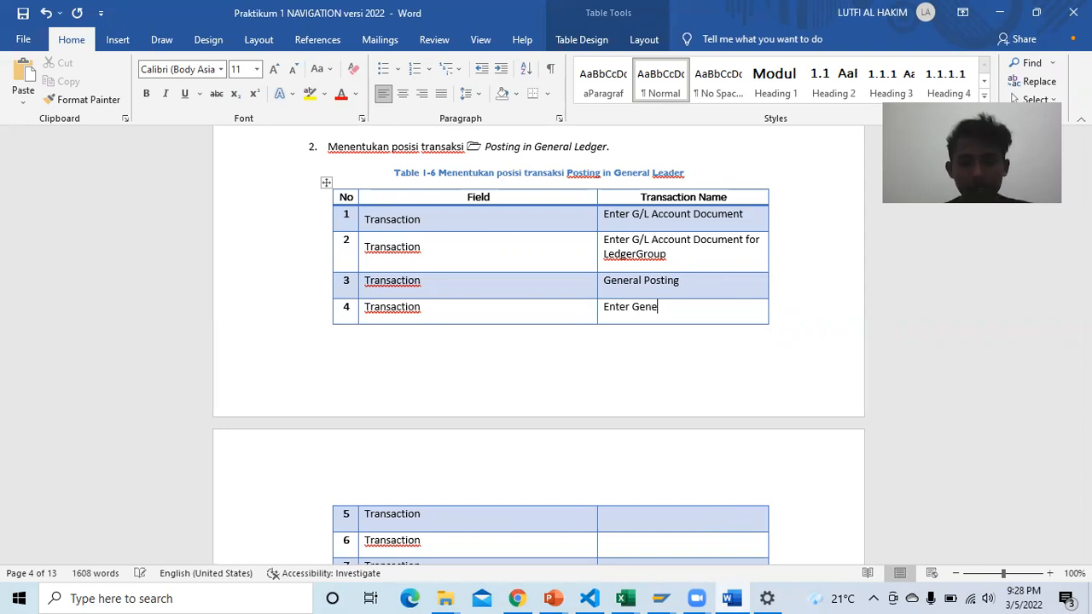
{"action": "key", "text": "BackSpace"}
{"action": "type", "text": "l "}
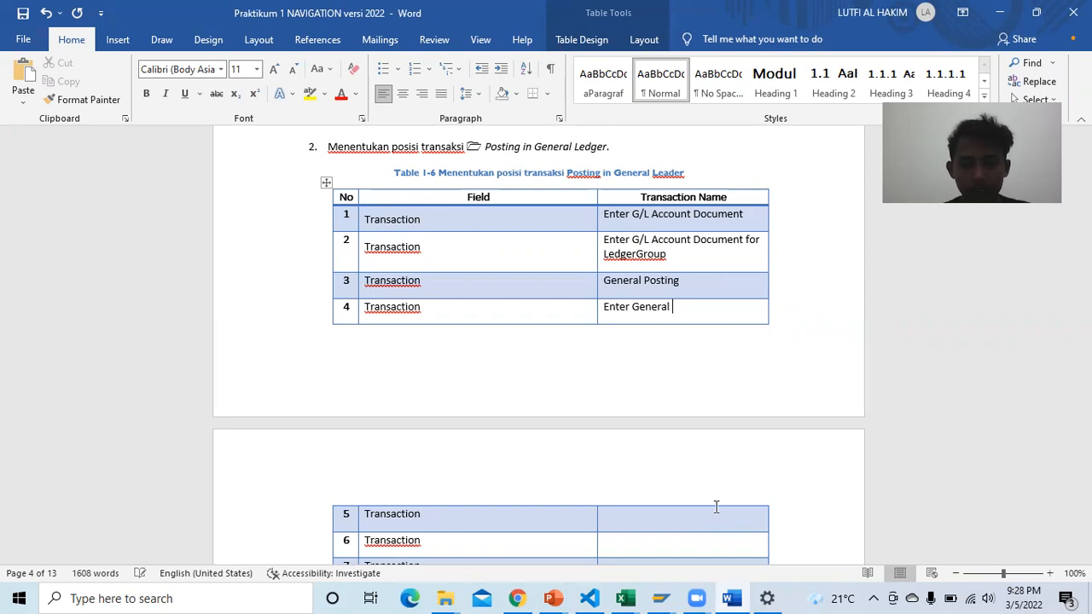
{"action": "type", "text": "Posting"}
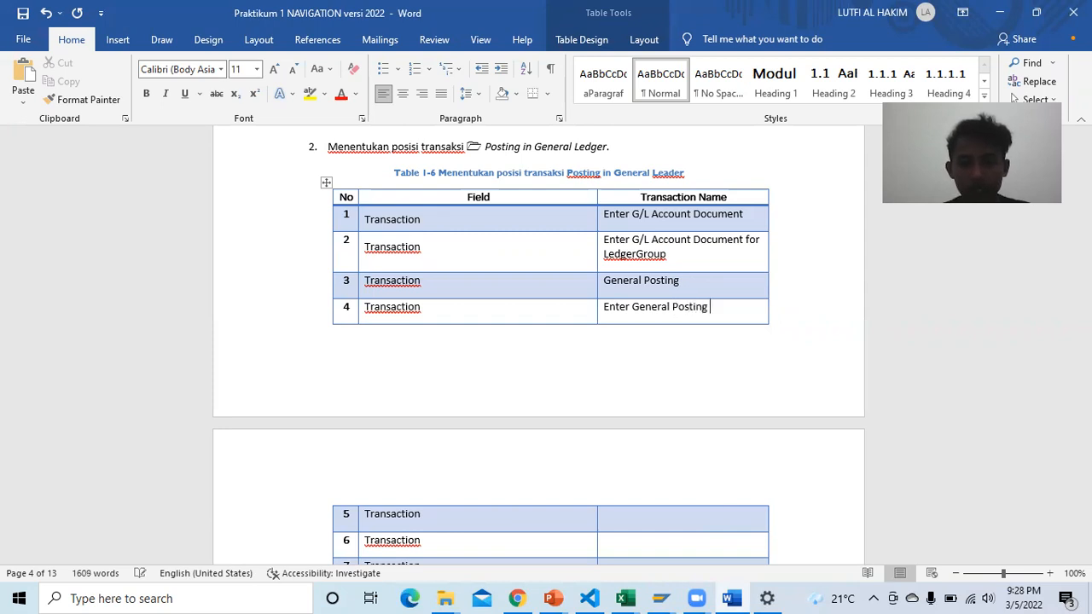
{"action": "type", "text": " for "}
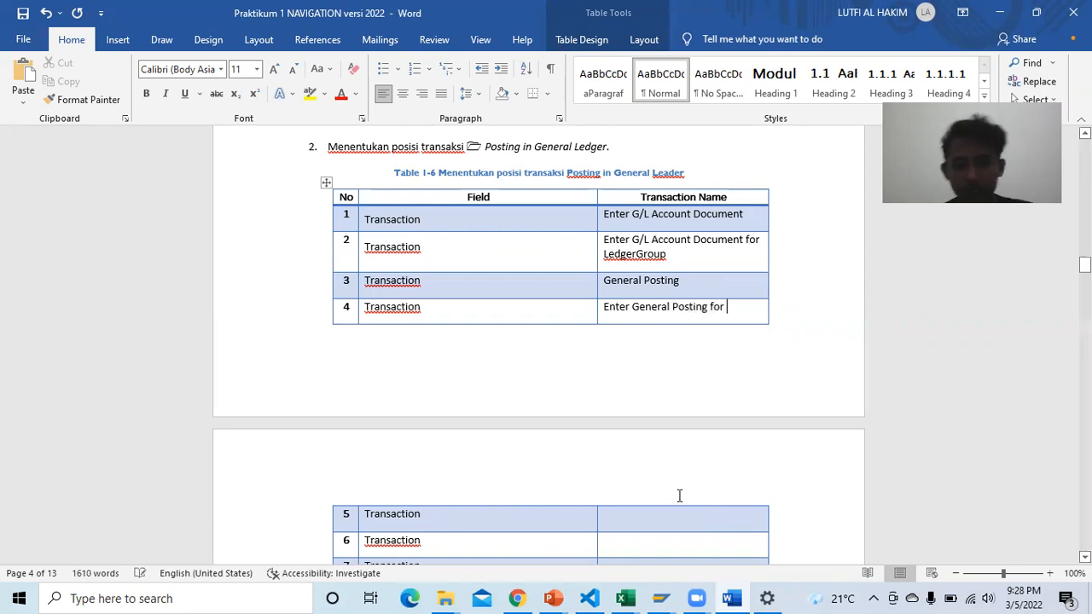
{"action": "type", "text": "Leg"}
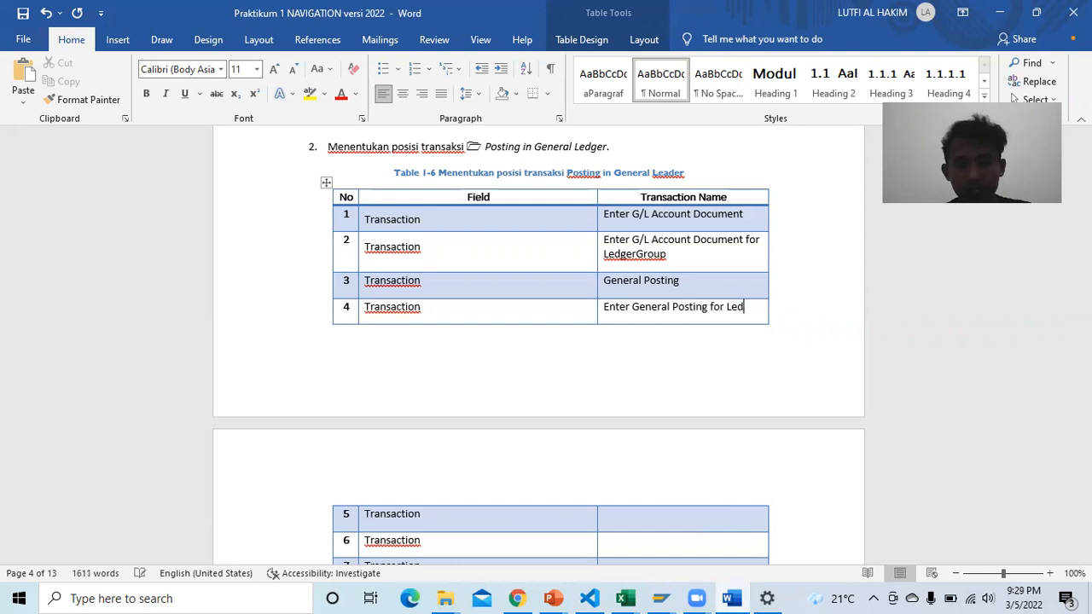
{"action": "type", "text": "ger Grou"}
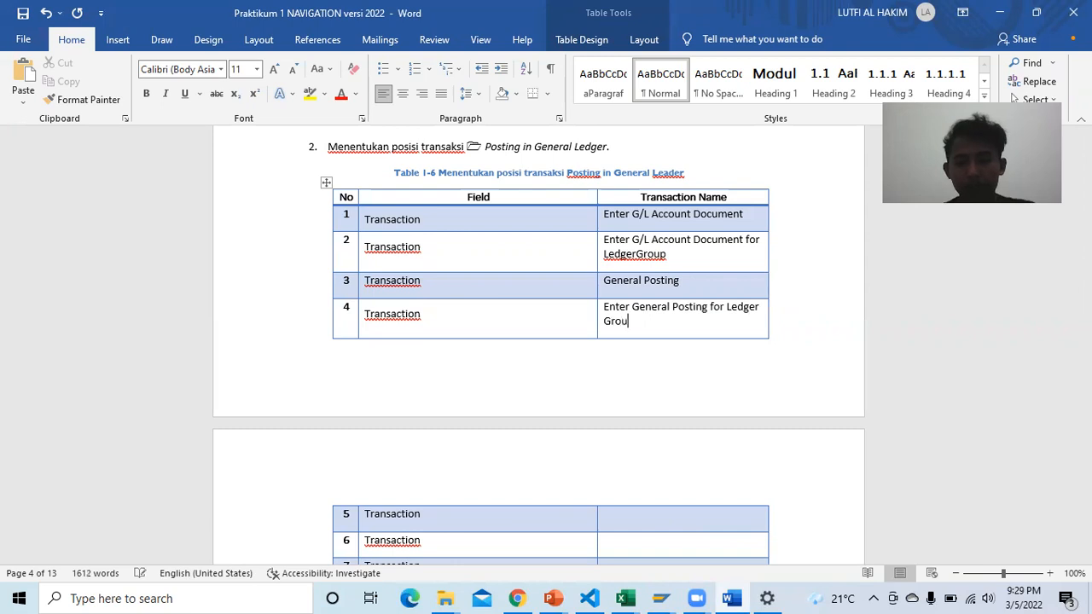
{"action": "type", "text": "p"}
{"action": "mouse_move", "coordinate": [659, 598]}
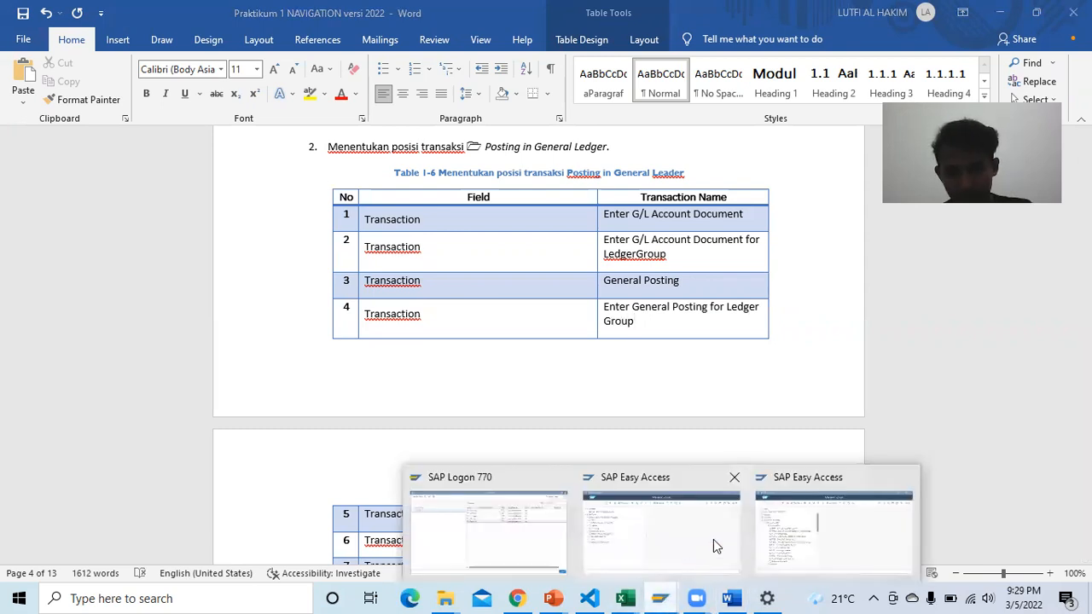
{"action": "left_click", "coordinate": [800, 525]}
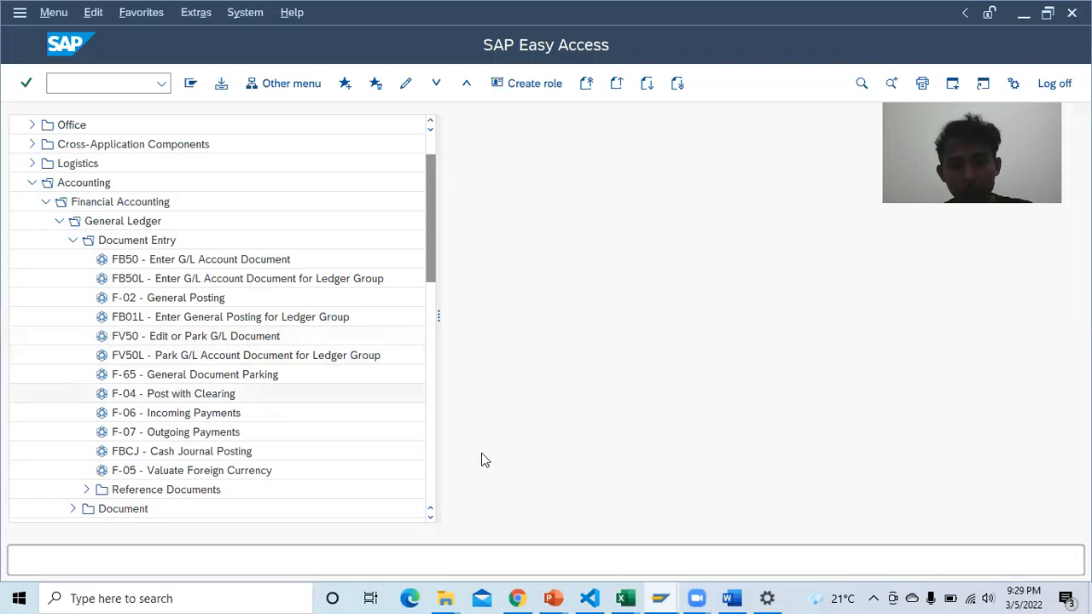
Step: Fill row 5's Transaction Name with 'Edit or Park G/L Document', checking SAP for the wording
{"action": "left_click", "coordinate": [731, 598]}
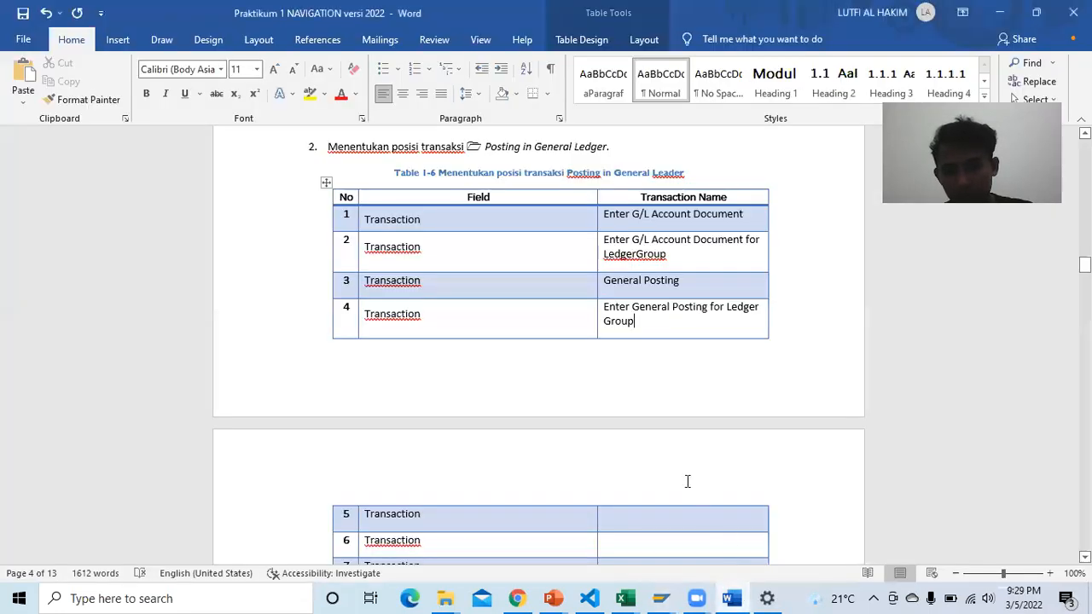
{"action": "left_click", "coordinate": [648, 510]}
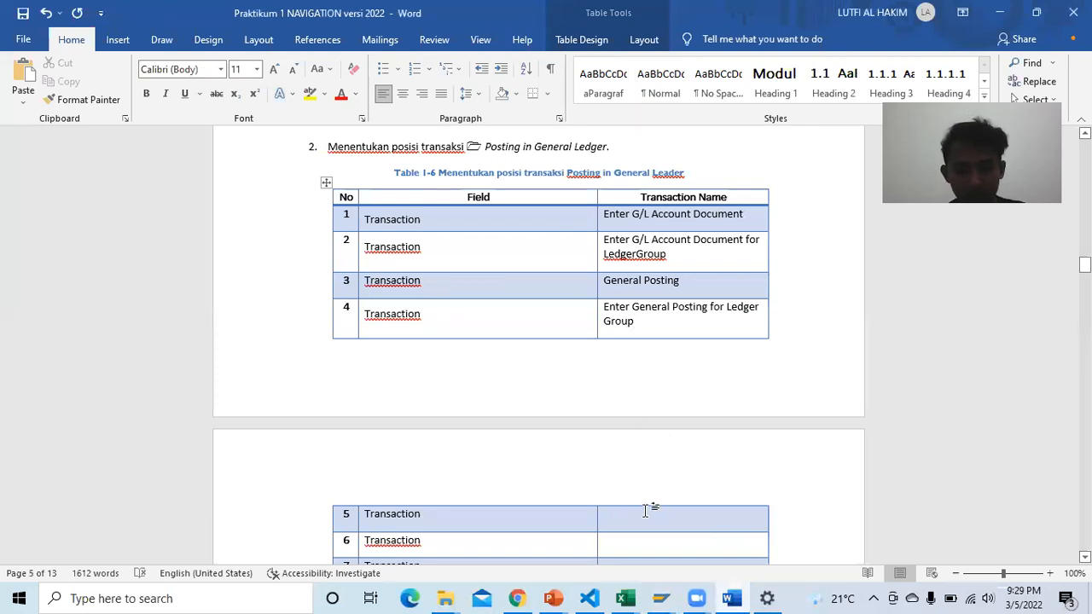
{"action": "type", "text": "Edit or PArk"}
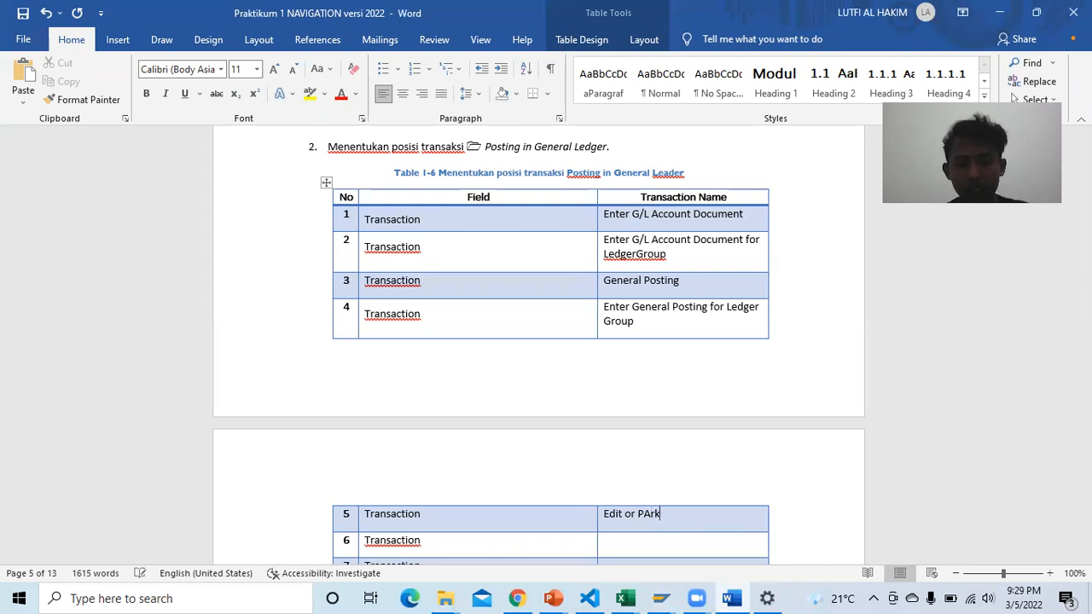
{"action": "key", "text": "BackSpace"}
{"action": "key", "text": "BackSpace"}
{"action": "key", "text": "BackSpace"}
{"action": "key", "text": "BackSpace"}
{"action": "type", "text": "rk G/L"}
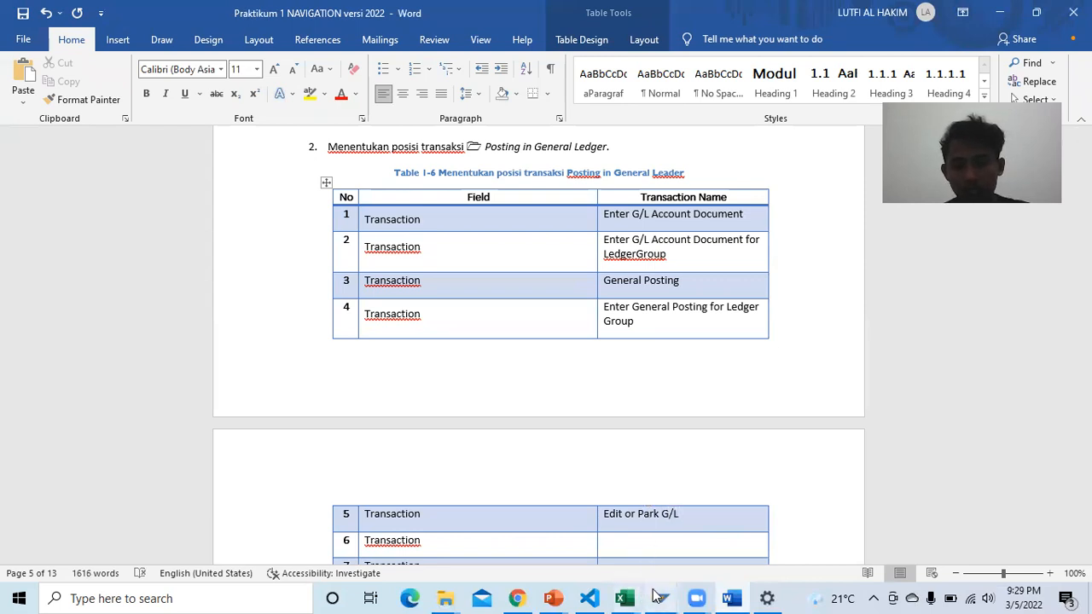
{"action": "mouse_move", "coordinate": [659, 598]}
{"action": "left_click", "coordinate": [803, 522]}
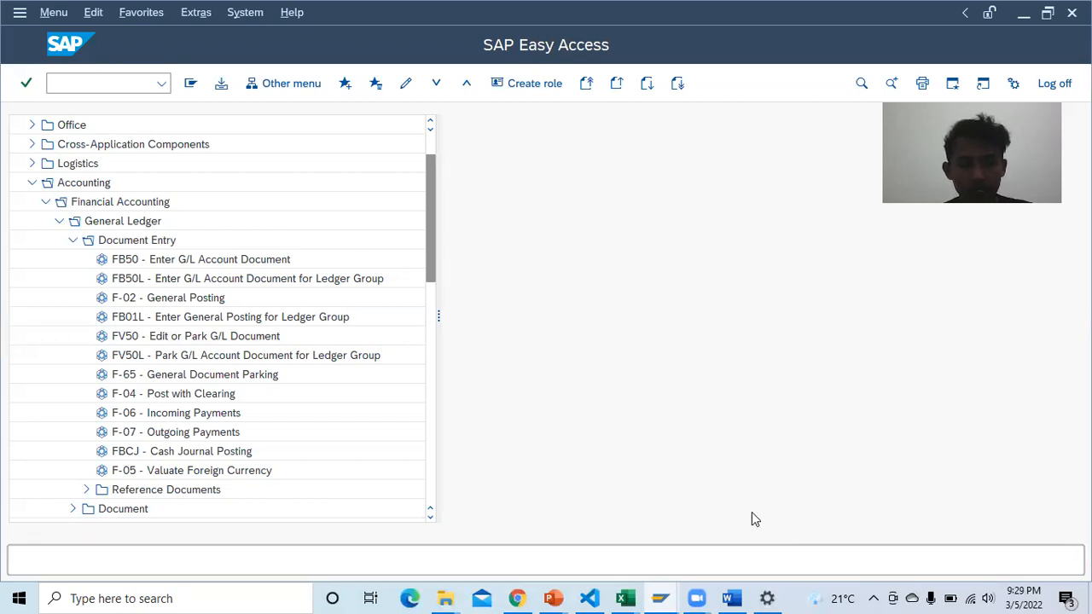
{"action": "left_click", "coordinate": [731, 598]}
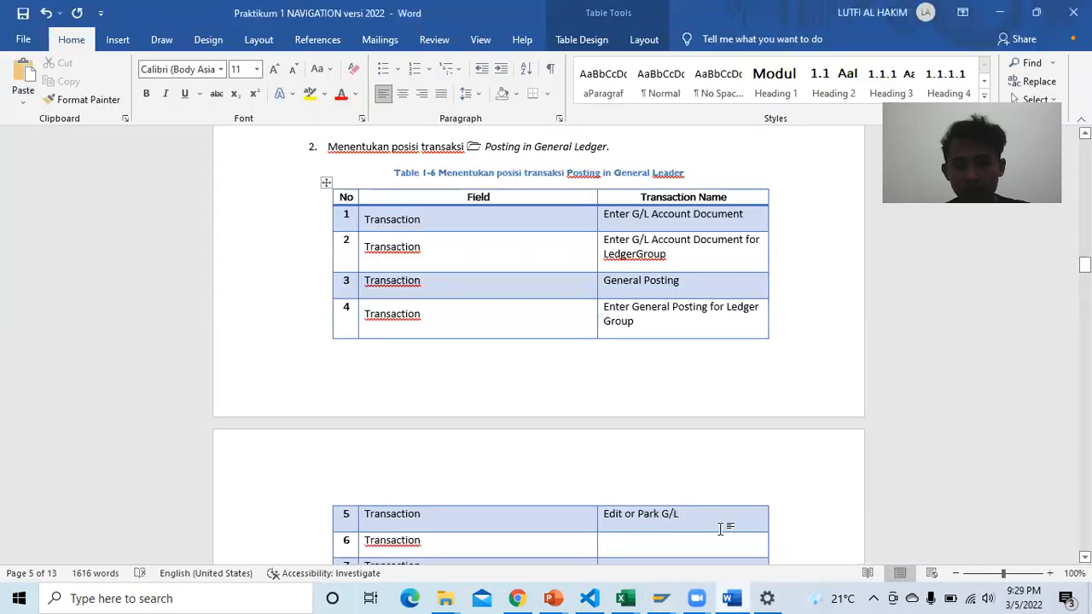
{"action": "type", "text": "do"}
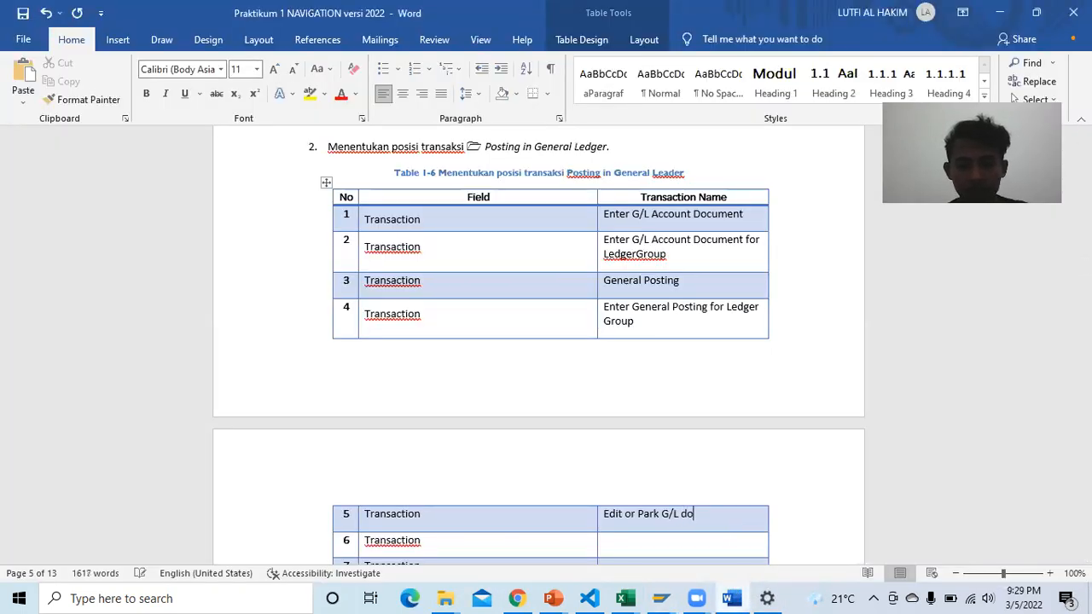
{"action": "type", "text": "cument"}
{"action": "scroll", "coordinate": [724, 515], "scroll_direction": "down", "scroll_amount": 2}
Step: Look up FV50L in SAP and enter 'Park G/L Account Document for Ledger Group' in row 6
{"action": "left_click", "coordinate": [658, 465]}
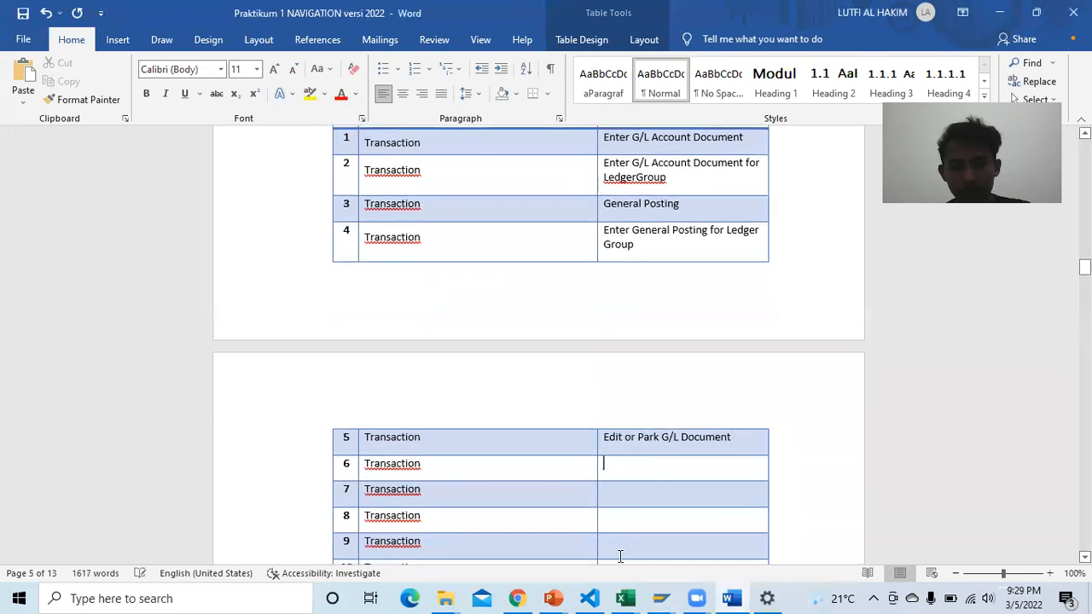
{"action": "mouse_move", "coordinate": [661, 598]}
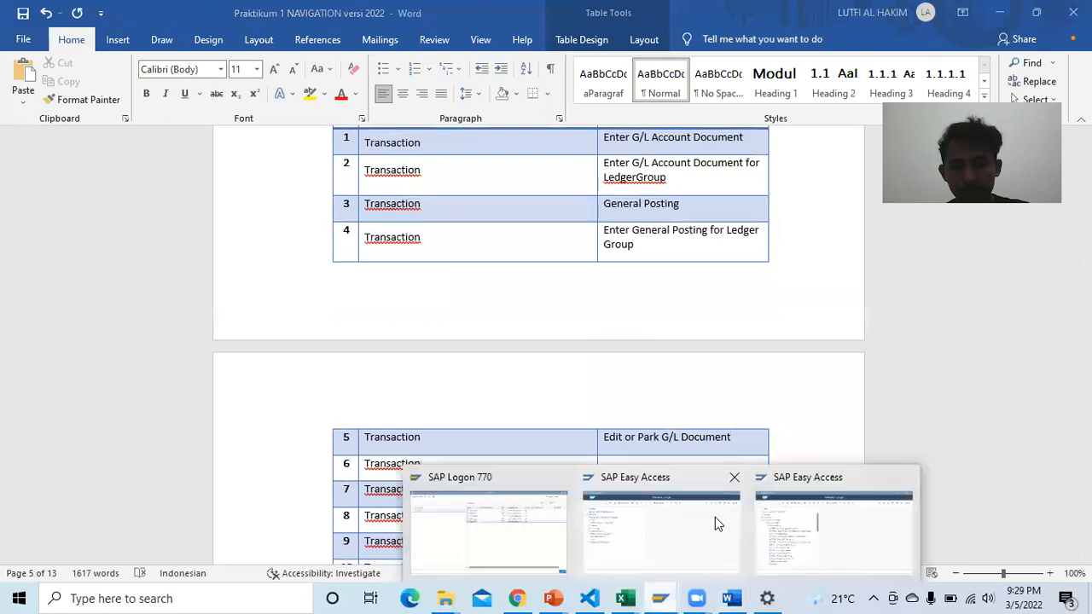
{"action": "left_click", "coordinate": [813, 516]}
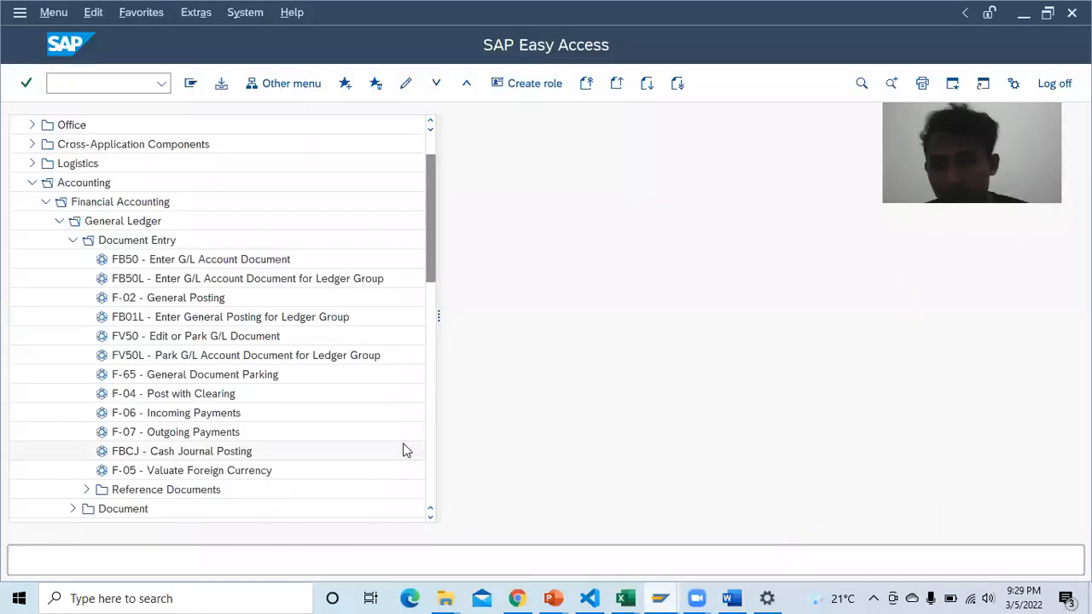
{"action": "left_click", "coordinate": [214, 356]}
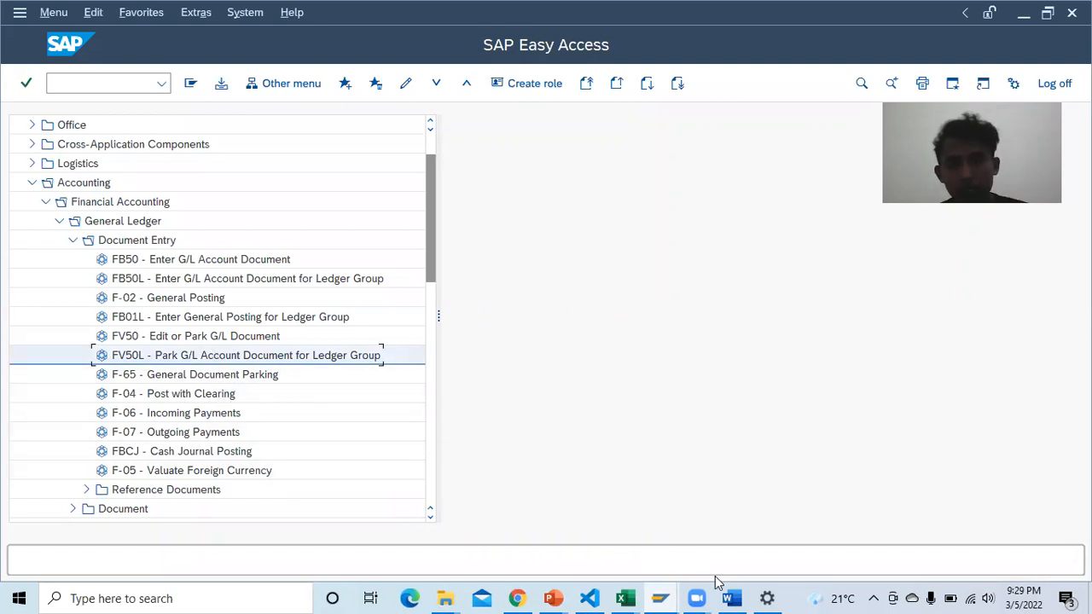
{"action": "left_click", "coordinate": [732, 598]}
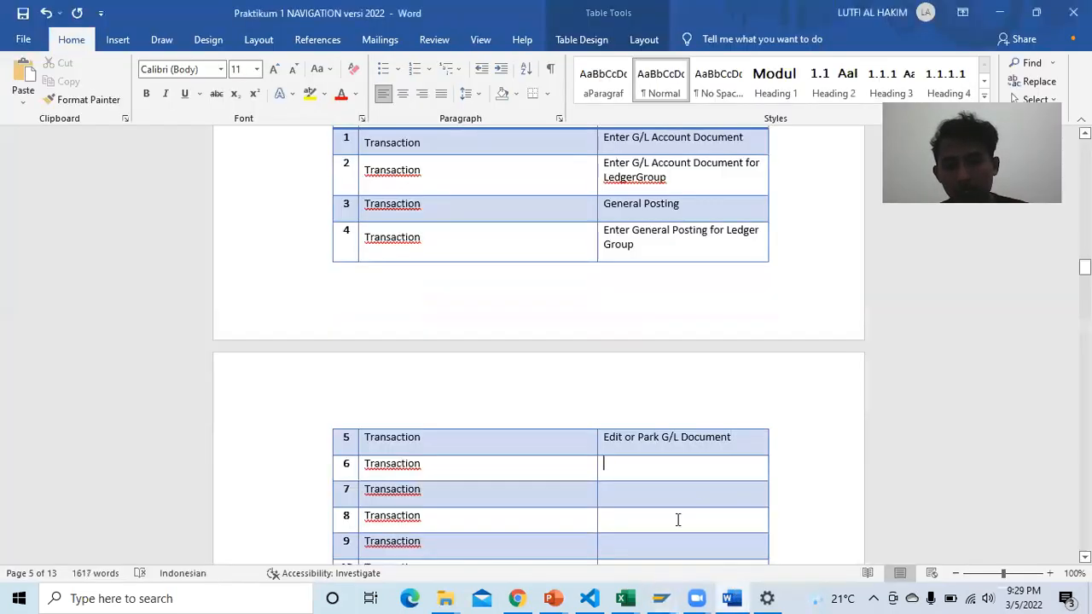
{"action": "type", "text": "Park G/L"}
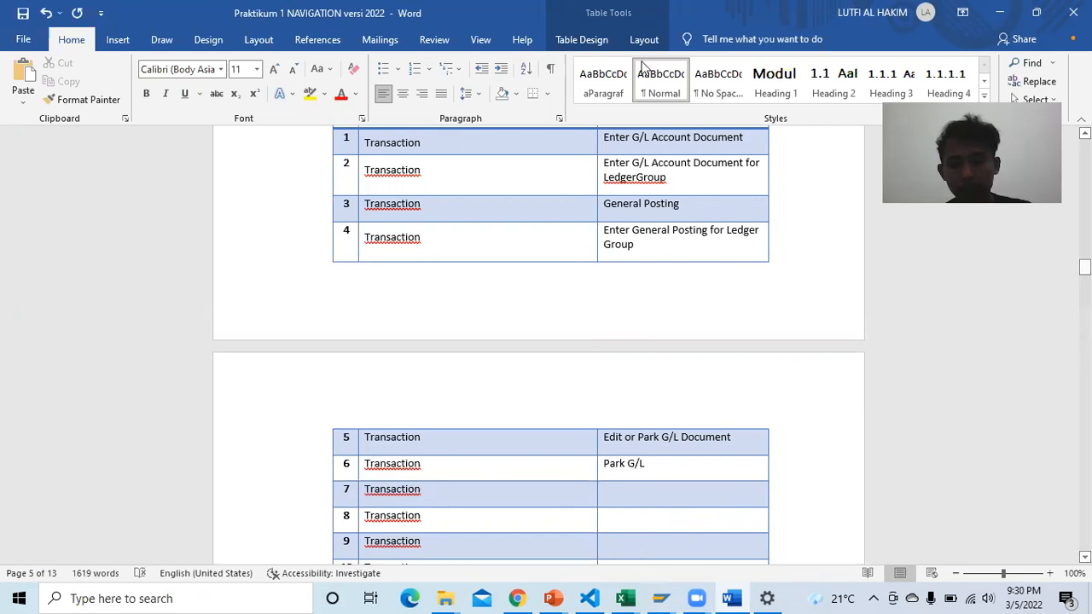
{"action": "left_click", "coordinate": [660, 596]}
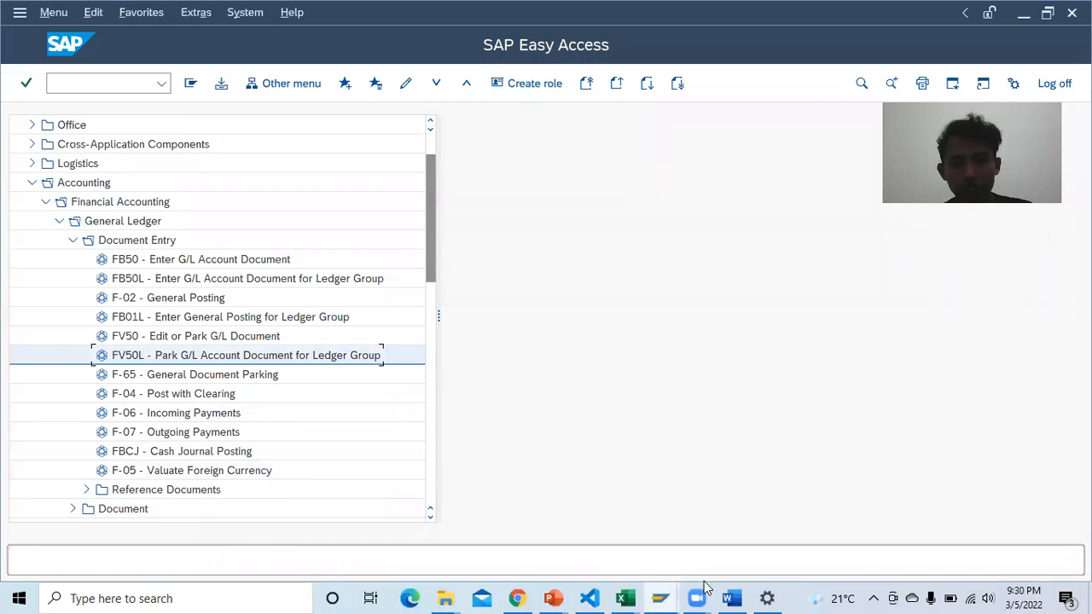
{"action": "left_click", "coordinate": [733, 597]}
{"action": "type", "text": "A"}
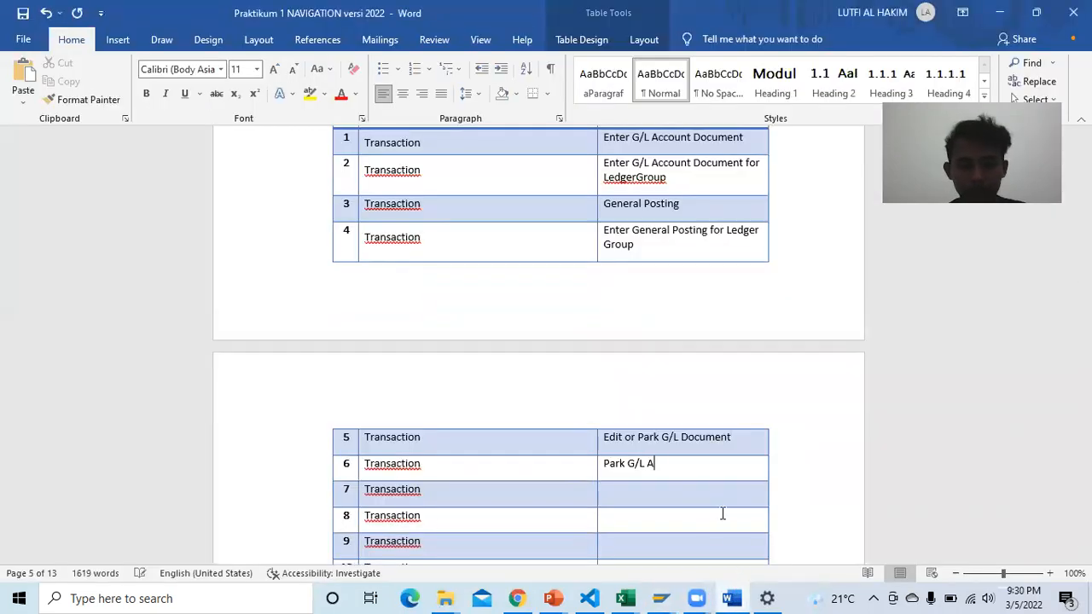
{"action": "type", "text": "ccount Documen"}
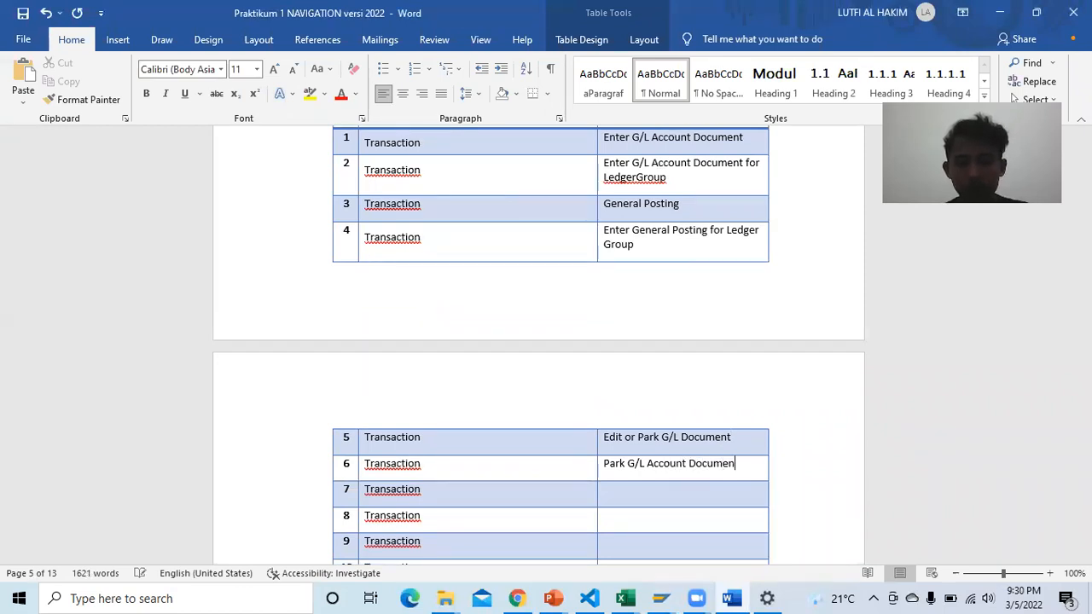
{"action": "type", "text": "t for "}
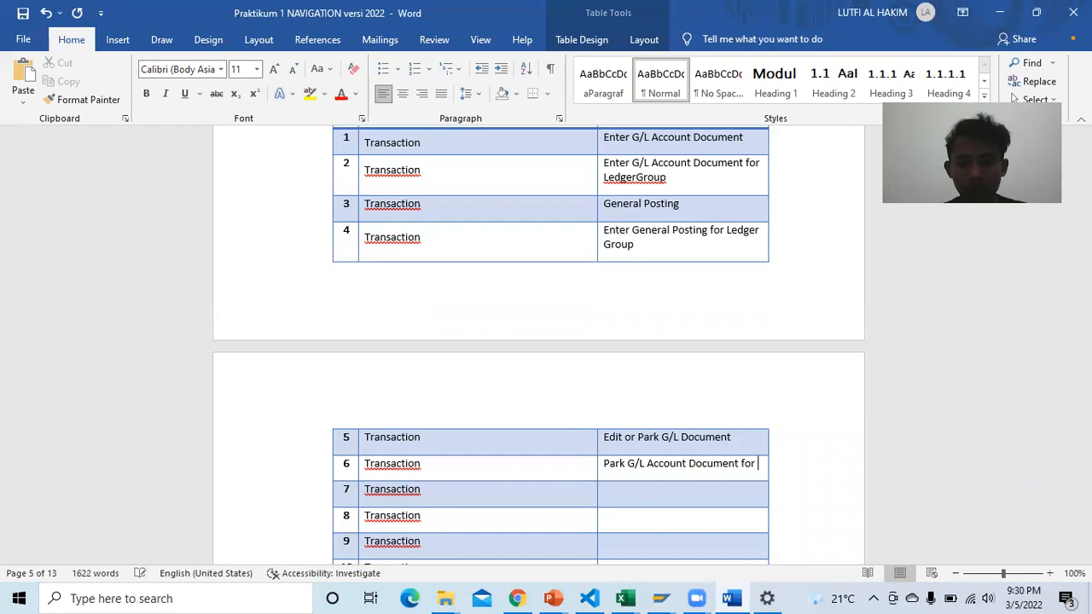
{"action": "type", "text": "Ledger Group"}
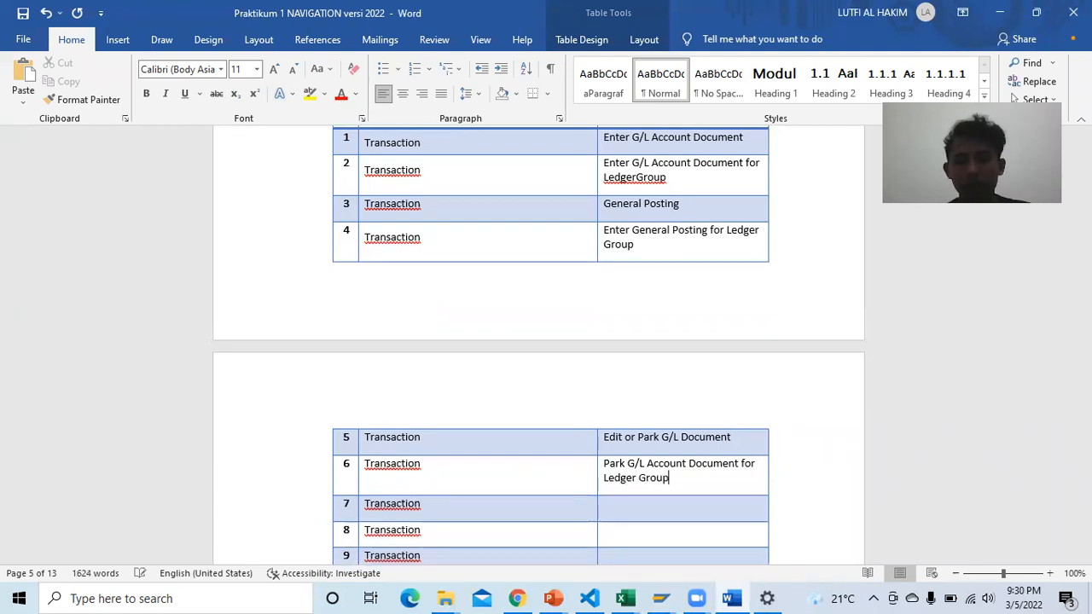
Step: Select row 7's Transaction Name cell and bring the SAP transaction list forward
{"action": "left_click", "coordinate": [700, 509]}
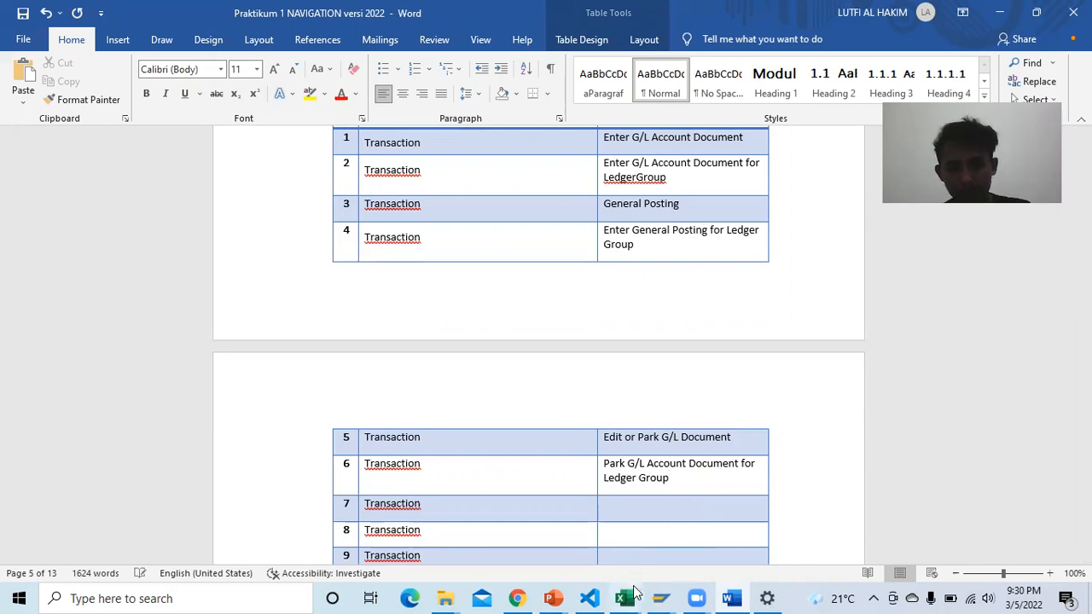
{"action": "mouse_move", "coordinate": [660, 595]}
{"action": "left_click", "coordinate": [700, 524]}
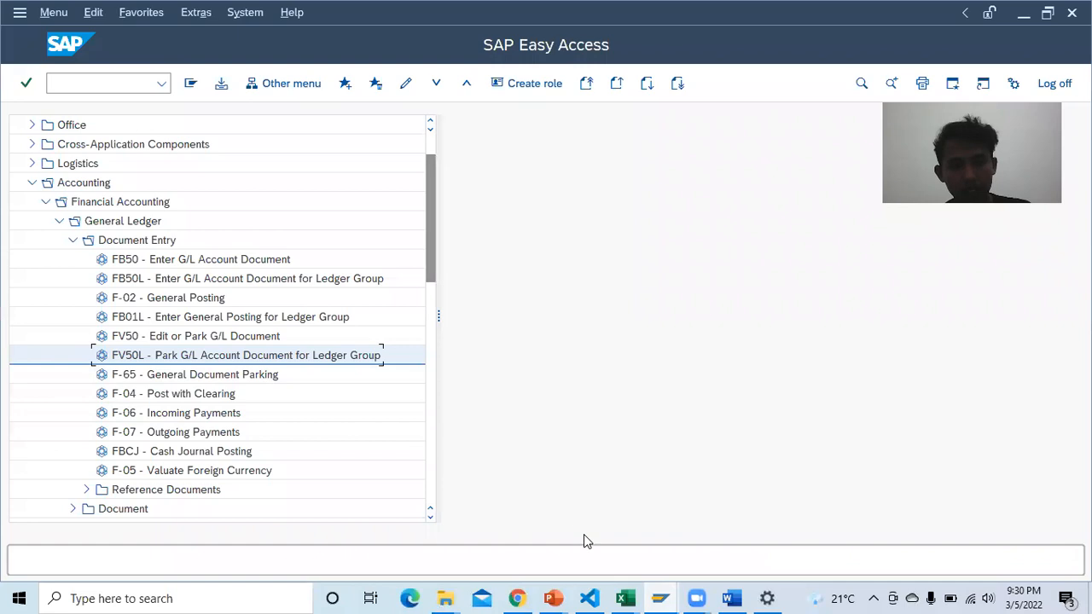
Step: Enter 'General Document Parking' as row 7's transaction name and check the next name in SAP
{"action": "left_click", "coordinate": [731, 598]}
{"action": "type", "text": "General"}
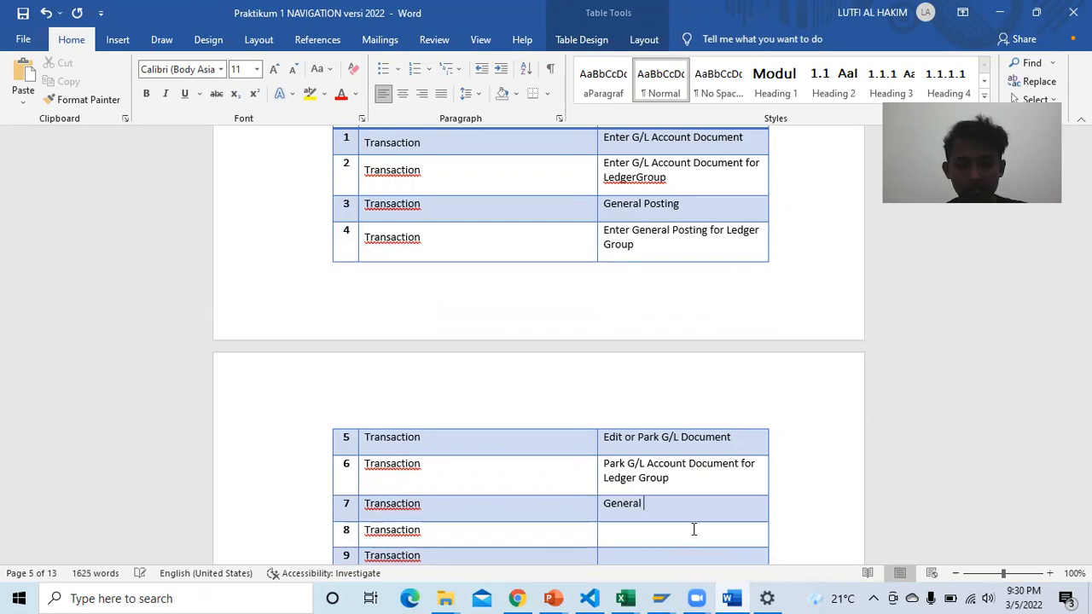
{"action": "type", "text": "Document "}
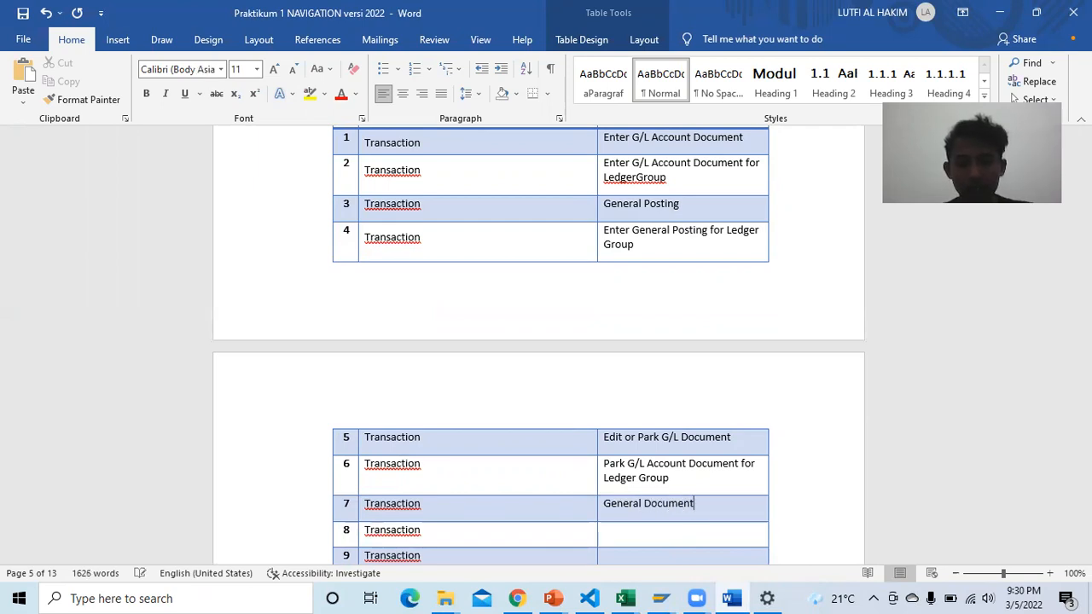
{"action": "type", "text": "Parking"}
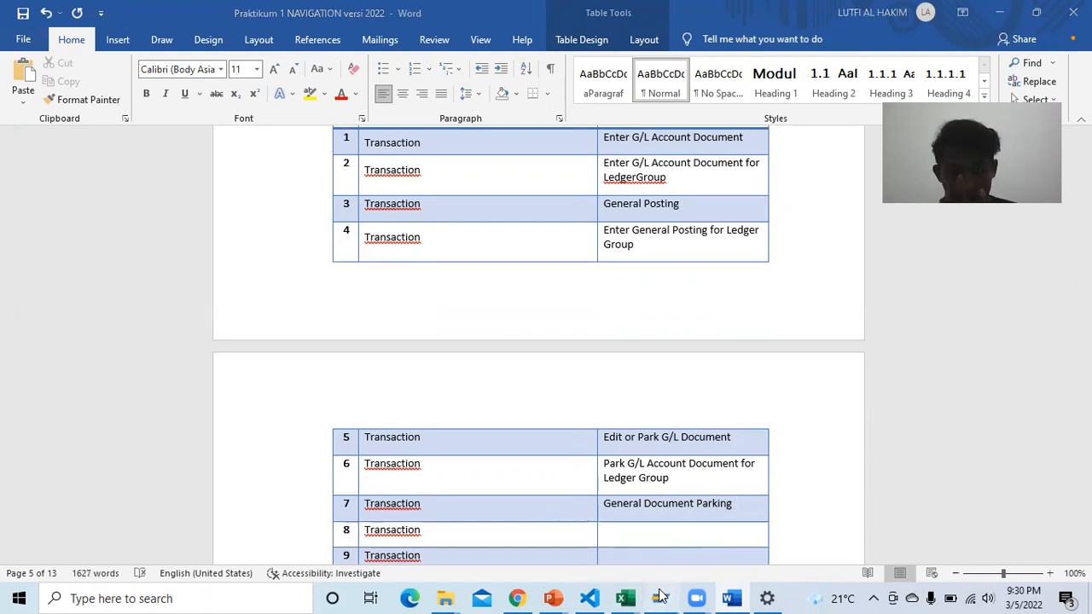
{"action": "mouse_move", "coordinate": [660, 598]}
{"action": "left_click", "coordinate": [803, 543]}
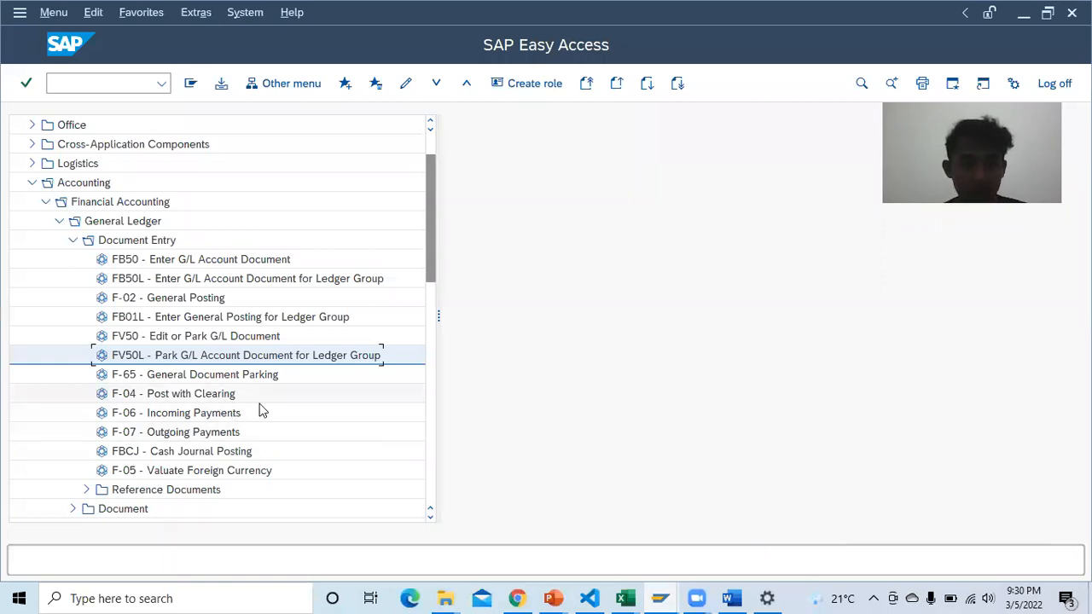
{"action": "left_click", "coordinate": [729, 599]}
Step: Enter 'Post With Clearing' in row 8's Transaction Name cell, correcting the misspelling
{"action": "left_click", "coordinate": [669, 530]}
{"action": "type", "text": "Po"}
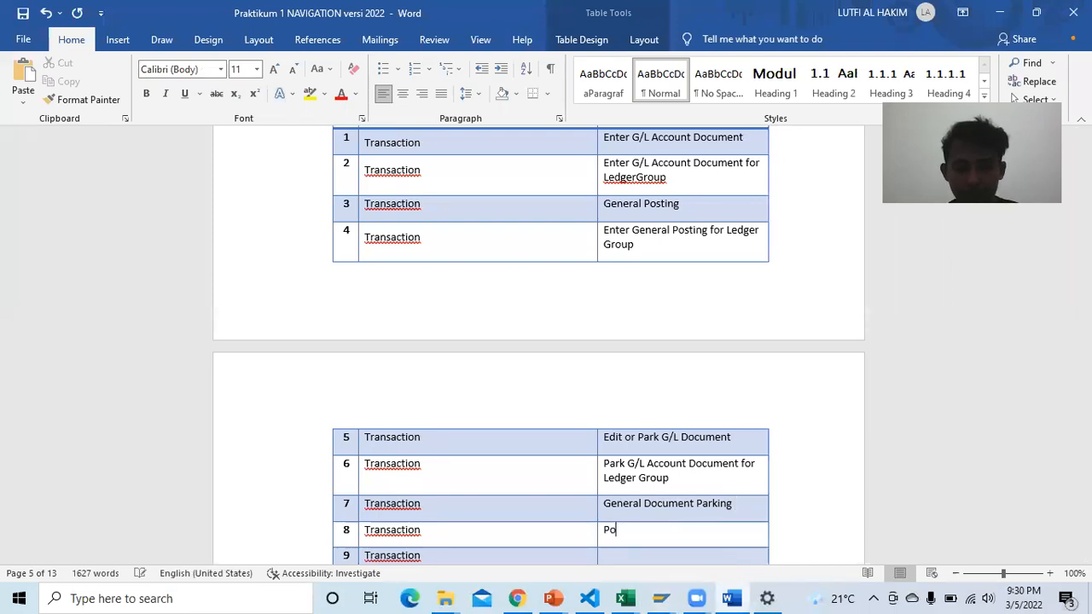
{"action": "type", "text": "st With "}
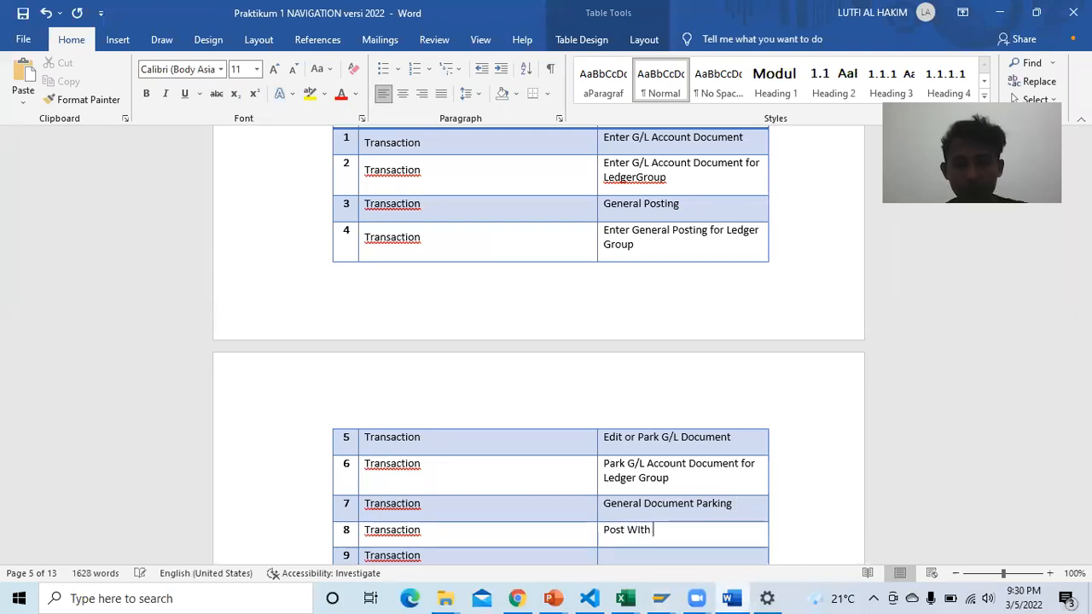
{"action": "type", "text": "C"}
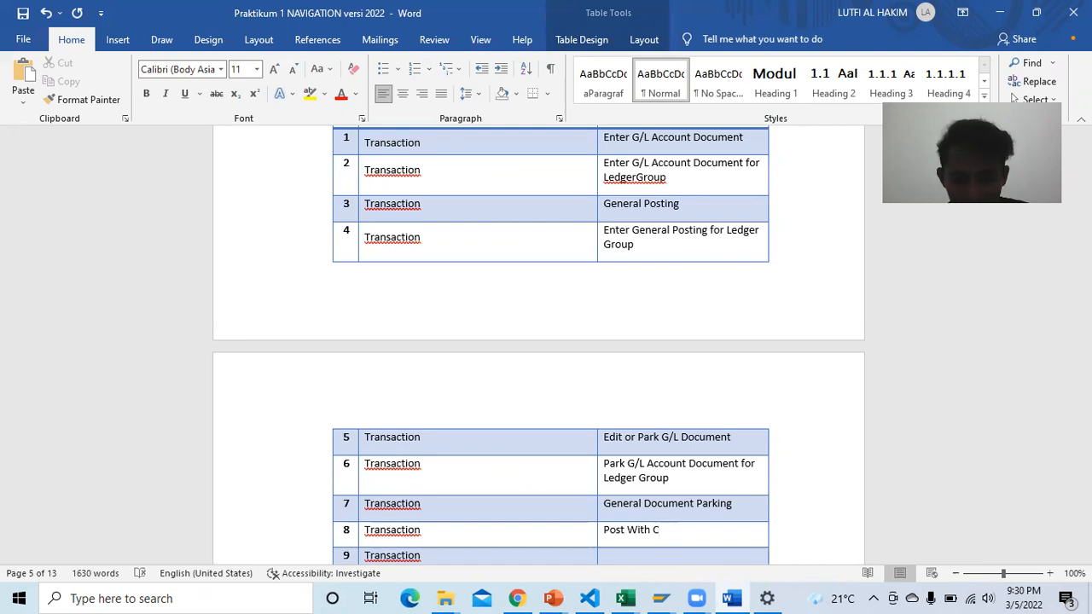
{"action": "type", "text": "lering"}
{"action": "key", "text": "BackSpace"}
{"action": "key", "text": "BackSpace"}
{"action": "key", "text": "BackSpace"}
{"action": "type", "text": "ari"}
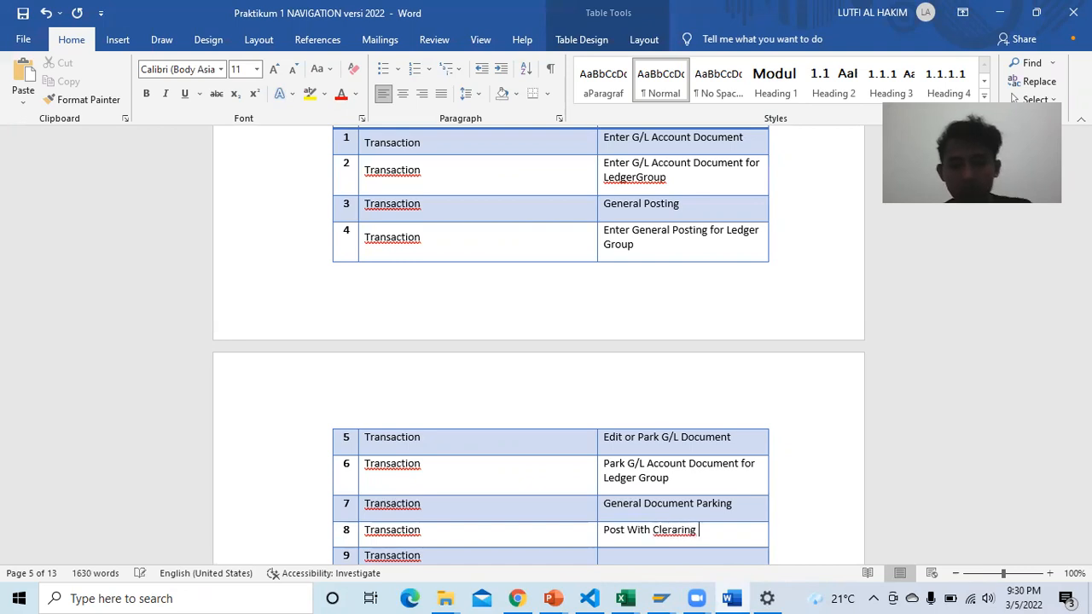
{"action": "key", "text": "BackSpace"}
{"action": "key", "text": "BackSpace"}
{"action": "key", "text": "BackSpace"}
{"action": "key", "text": "BackSpace"}
{"action": "key", "text": "BackSpace"}
{"action": "key", "text": "BackSpace"}
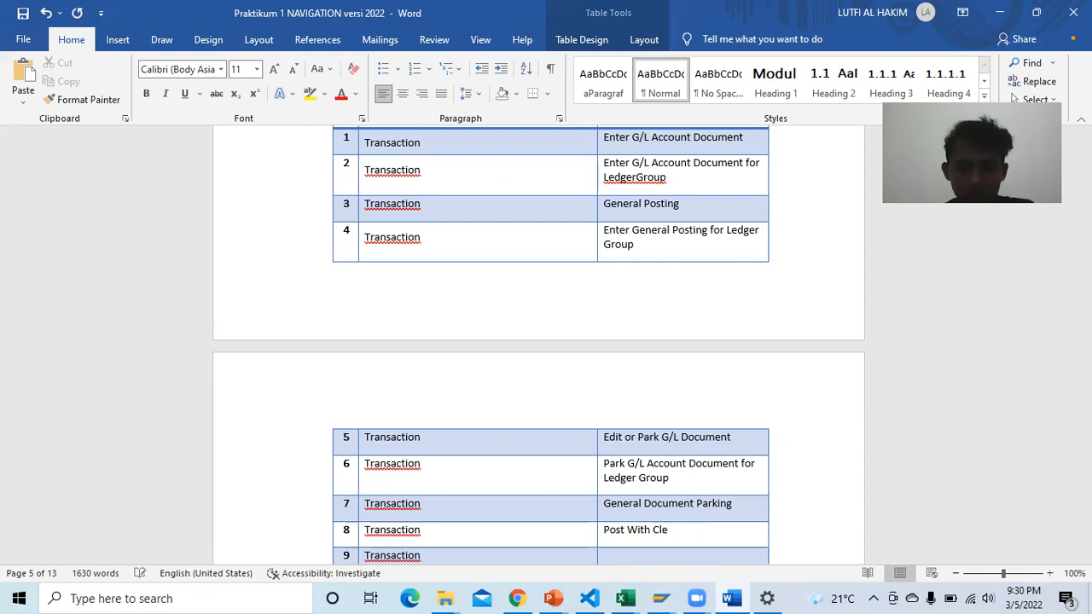
{"action": "type", "text": "aring"}
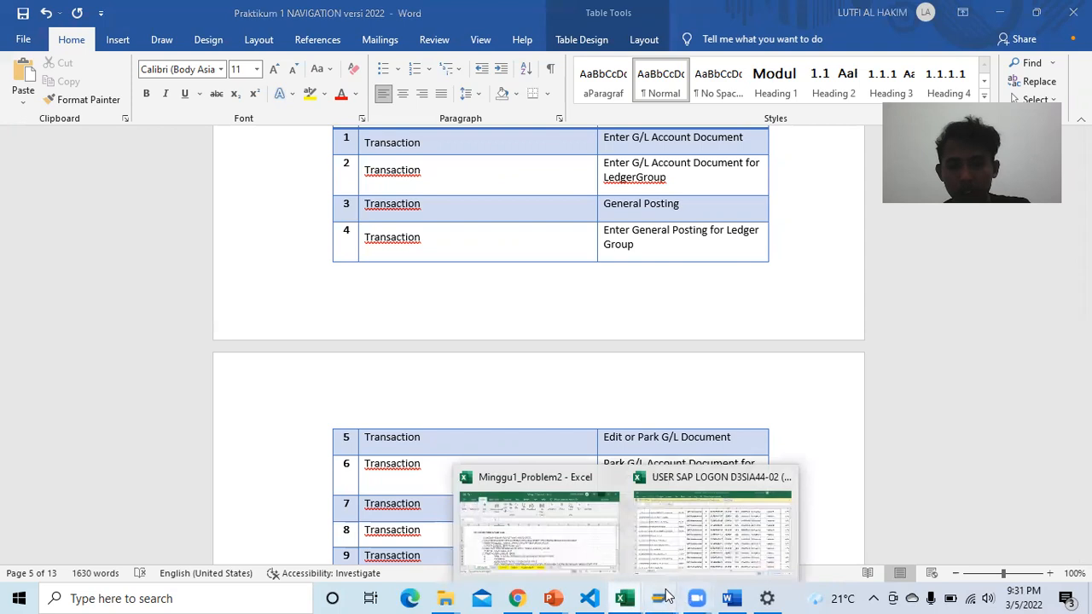
Step: Check the Post with Clearing transaction entry in the SAP menu
{"action": "left_click", "coordinate": [824, 548]}
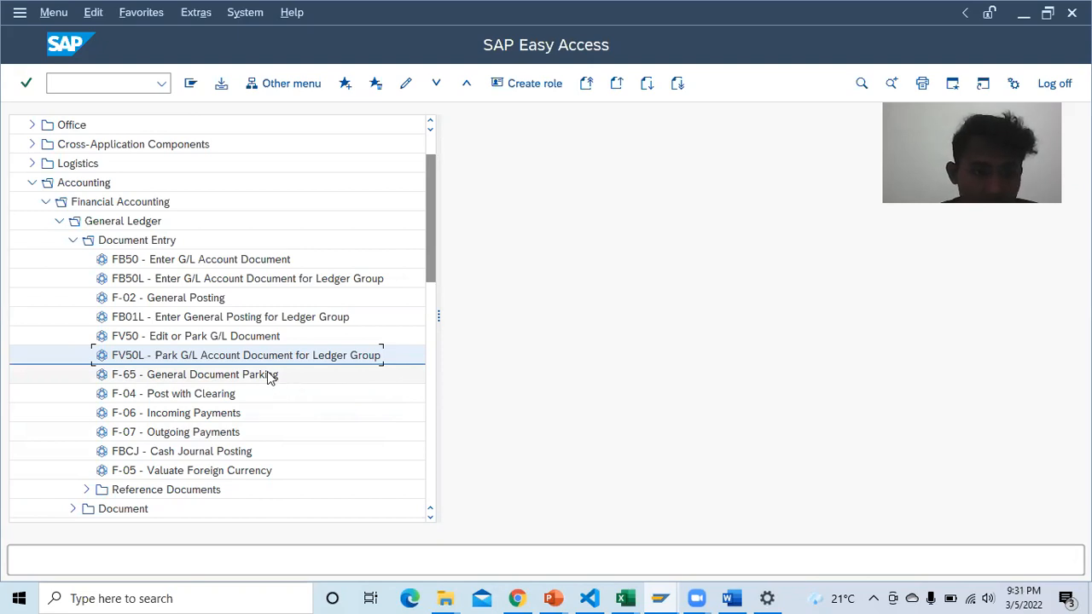
{"action": "left_click", "coordinate": [732, 598]}
{"action": "left_click", "coordinate": [734, 595]}
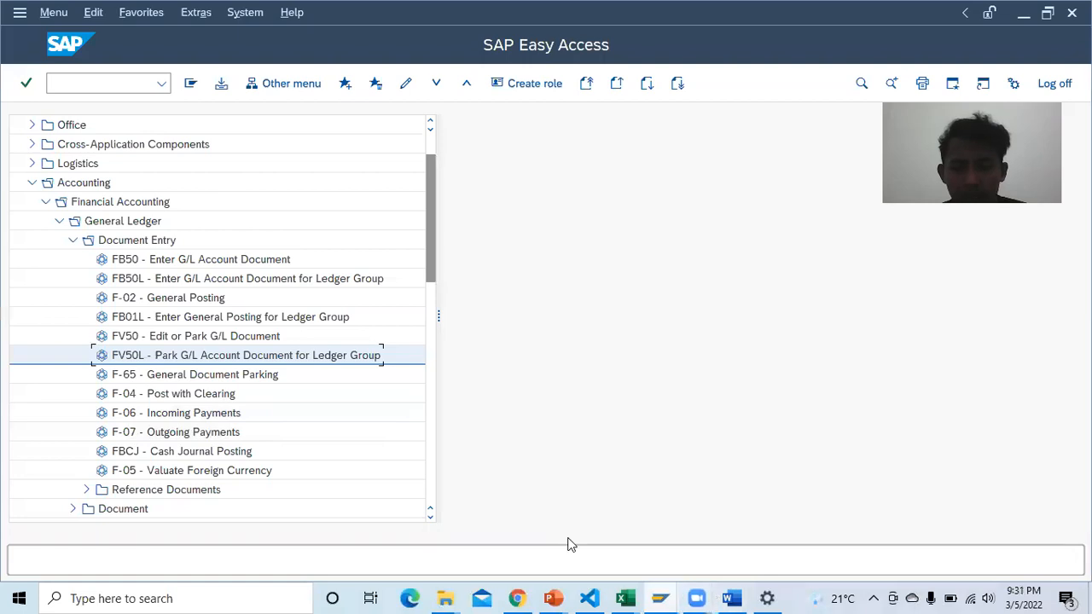
{"action": "left_click", "coordinate": [285, 394]}
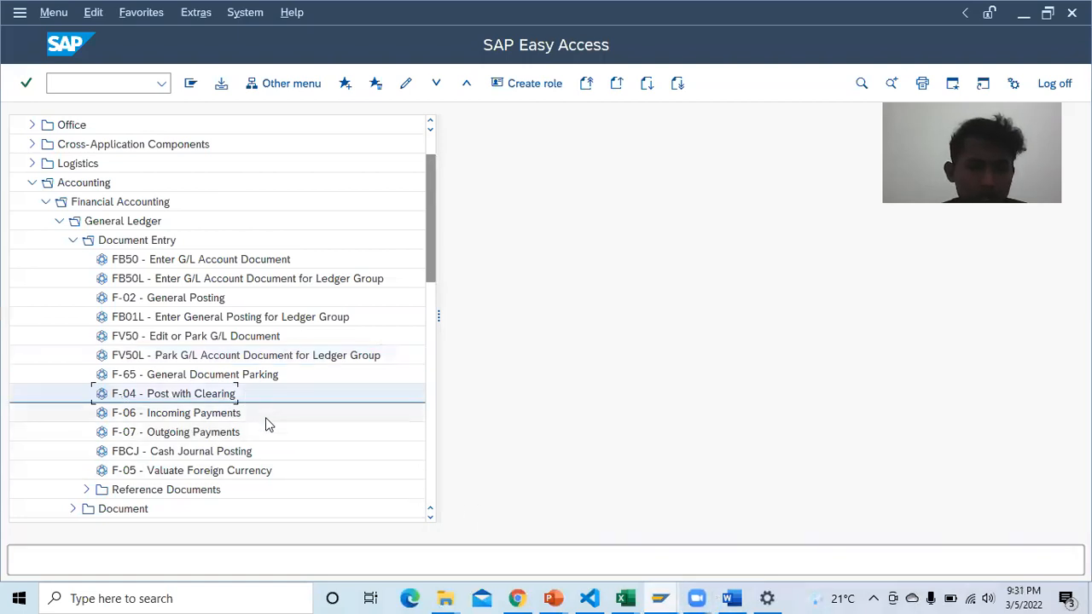
{"action": "left_click", "coordinate": [653, 596]}
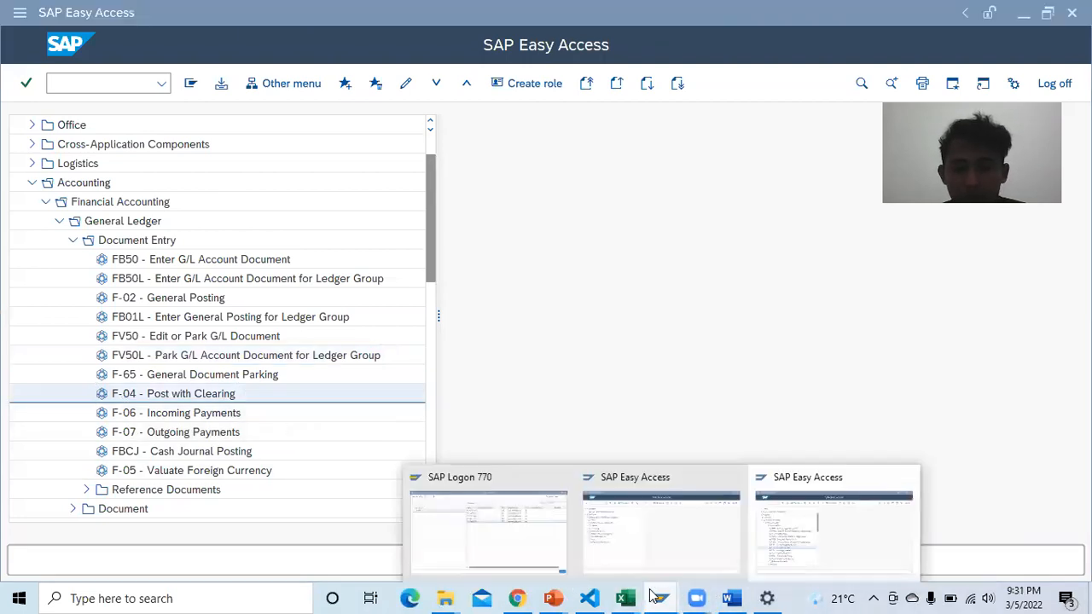
{"action": "left_click", "coordinate": [731, 598]}
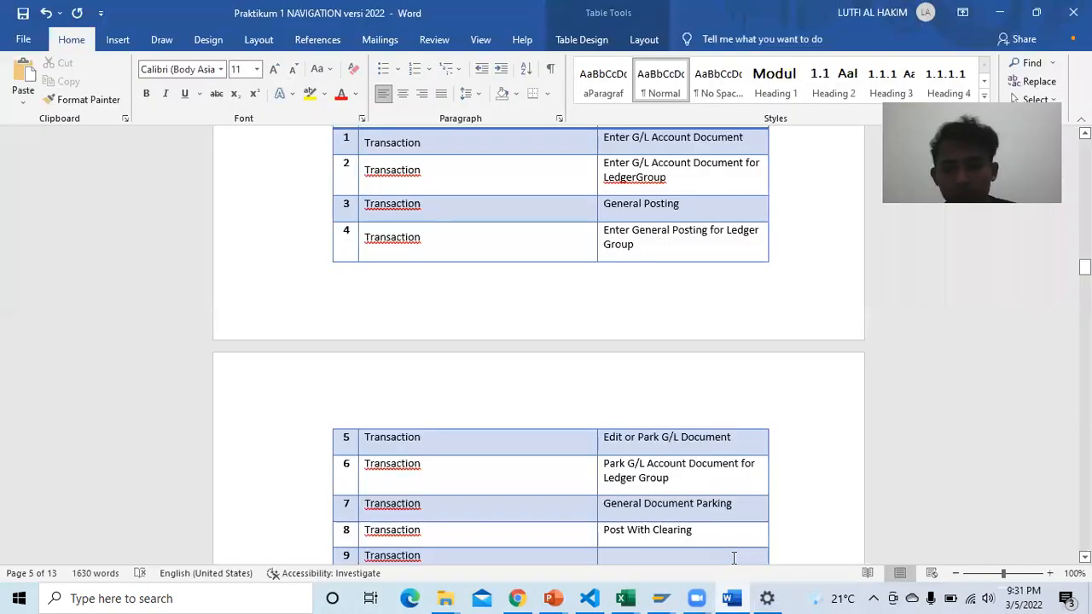
Step: Enter 'Incoming Payments' in row 9's Transaction Name cell and read the next name in SAP
{"action": "left_click", "coordinate": [733, 558]}
{"action": "type", "text": "Incoming Pa"}
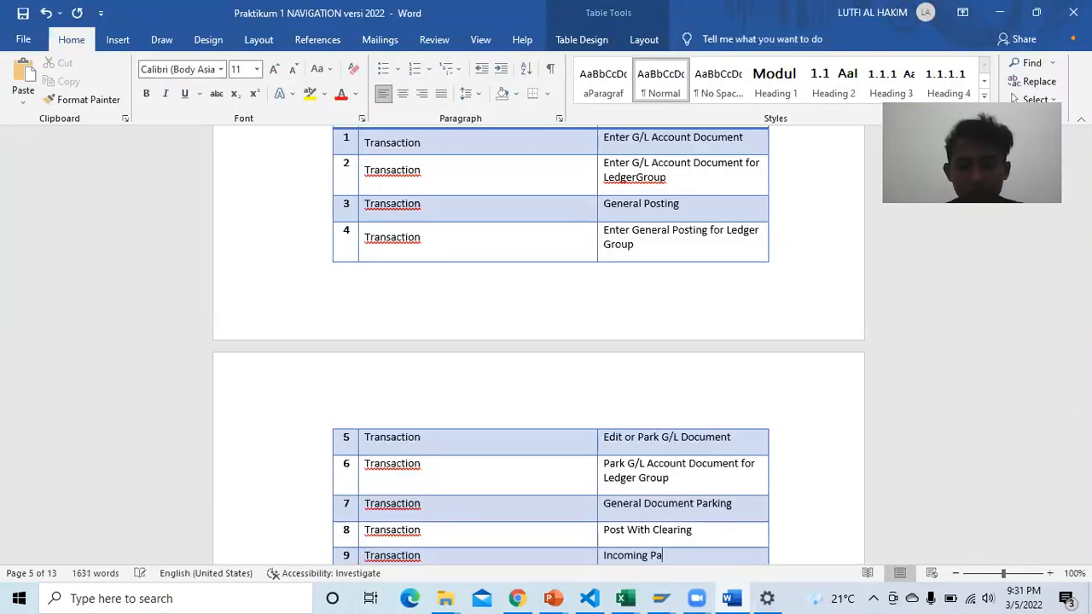
{"action": "type", "text": "yments"}
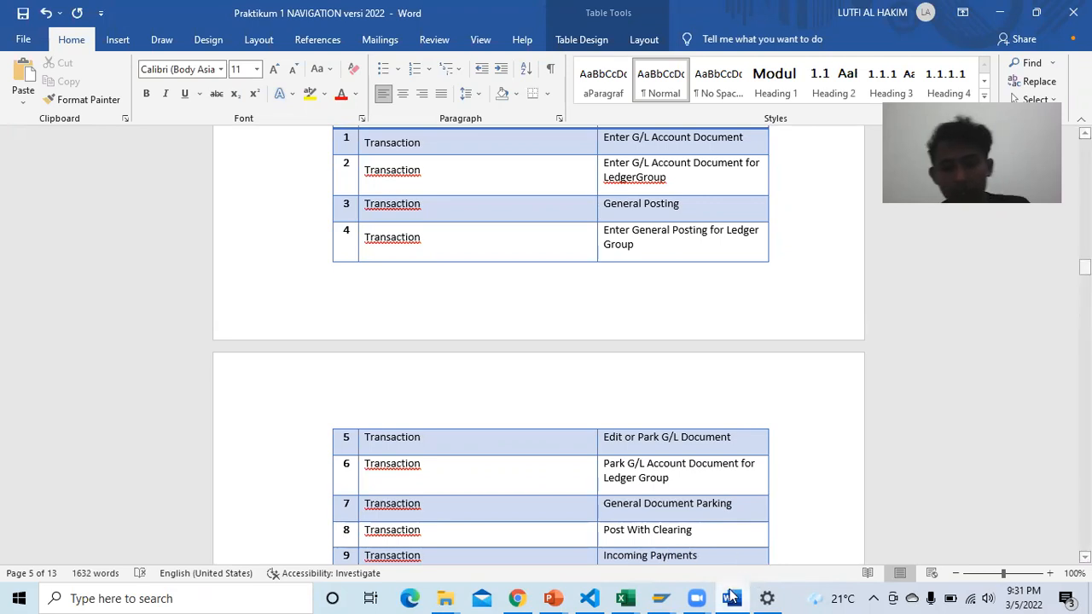
{"action": "mouse_move", "coordinate": [661, 597]}
{"action": "left_click", "coordinate": [832, 525]}
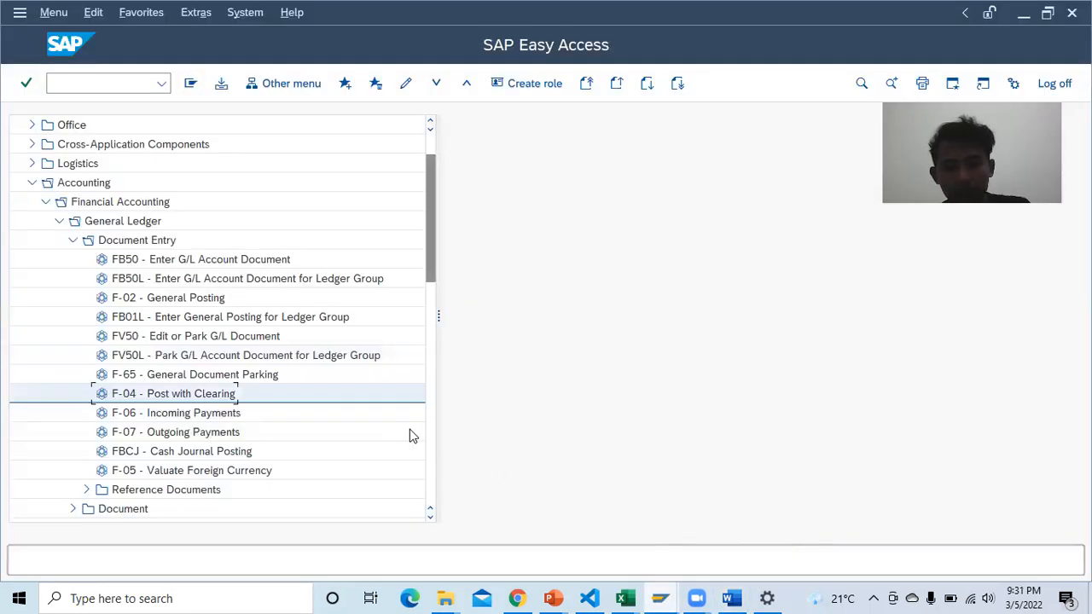
{"action": "scroll", "coordinate": [300, 424], "scroll_direction": "down", "scroll_amount": 1}
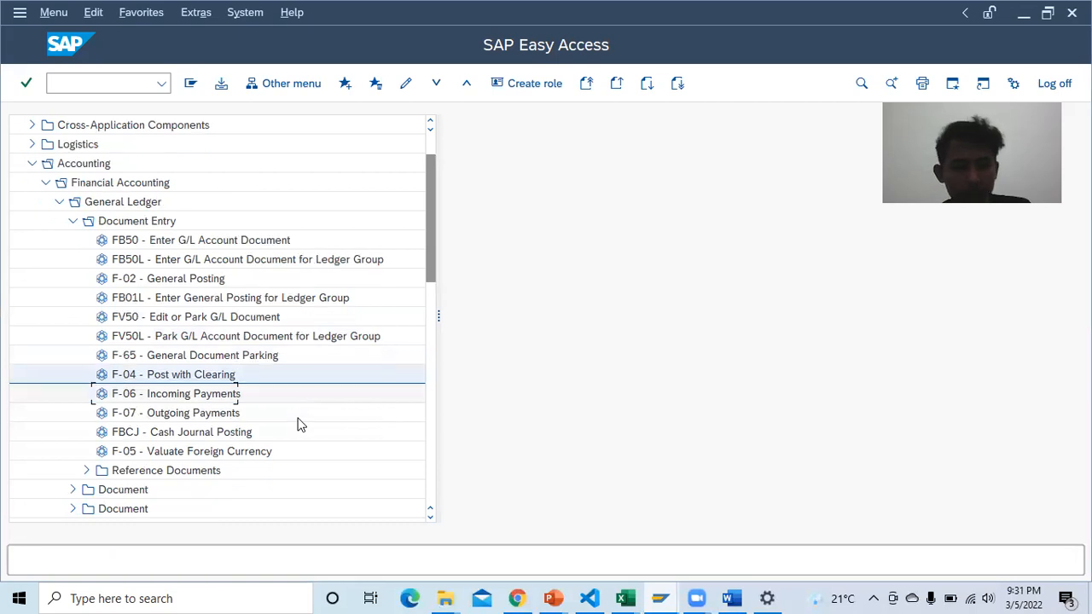
{"action": "left_click", "coordinate": [730, 598]}
Step: Enter 'Outgoing Payments' in row 10's Transaction Name cell
{"action": "scroll", "coordinate": [698, 539], "scroll_direction": "down", "scroll_amount": 1}
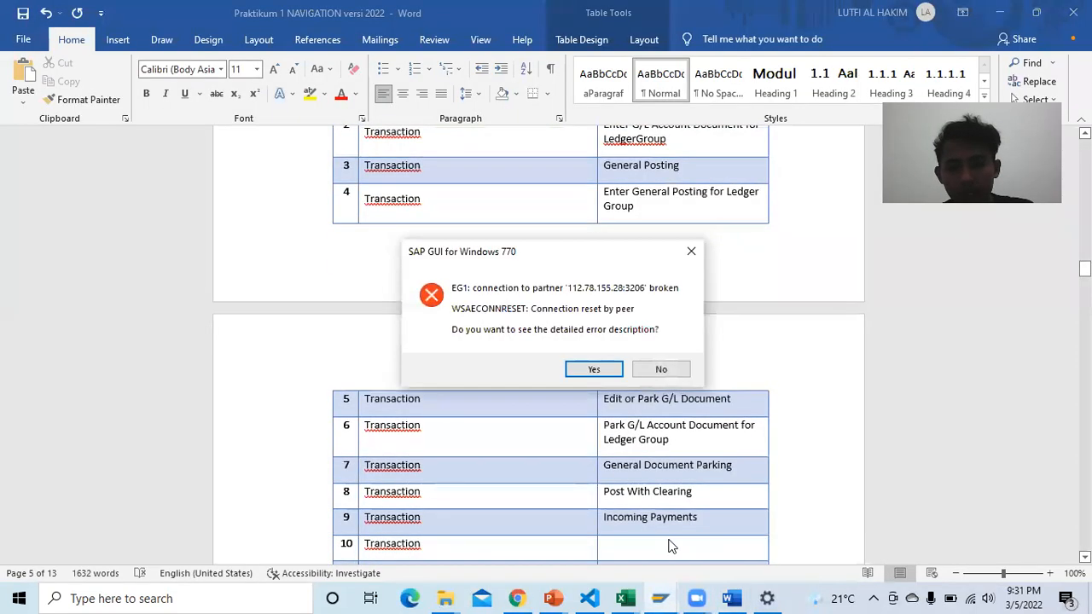
{"action": "left_click", "coordinate": [670, 544]}
{"action": "type", "text": "Outgoing"}
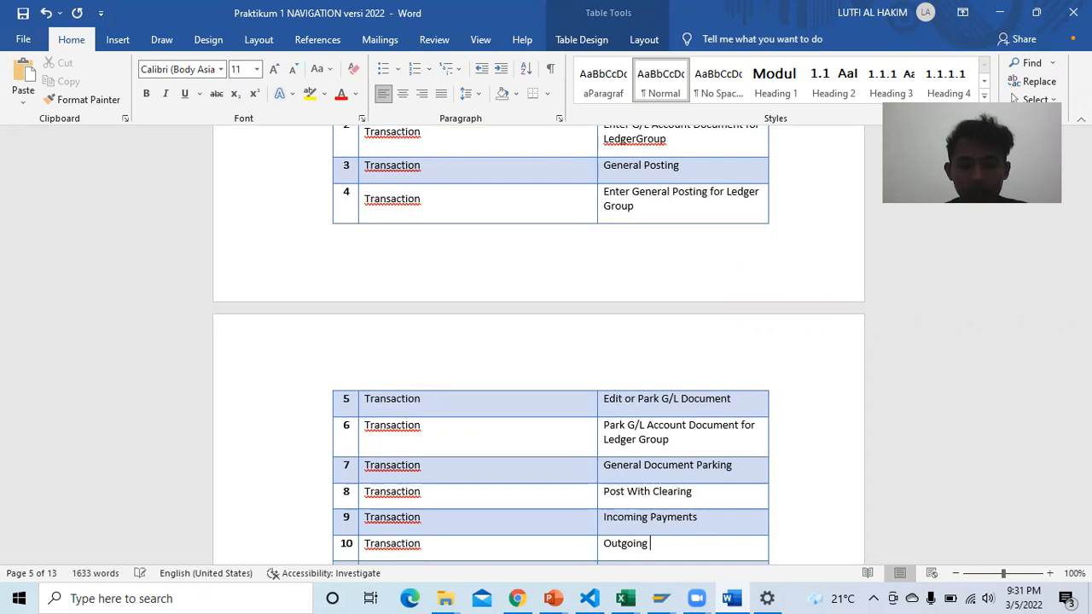
{"action": "type", "text": " Payments"}
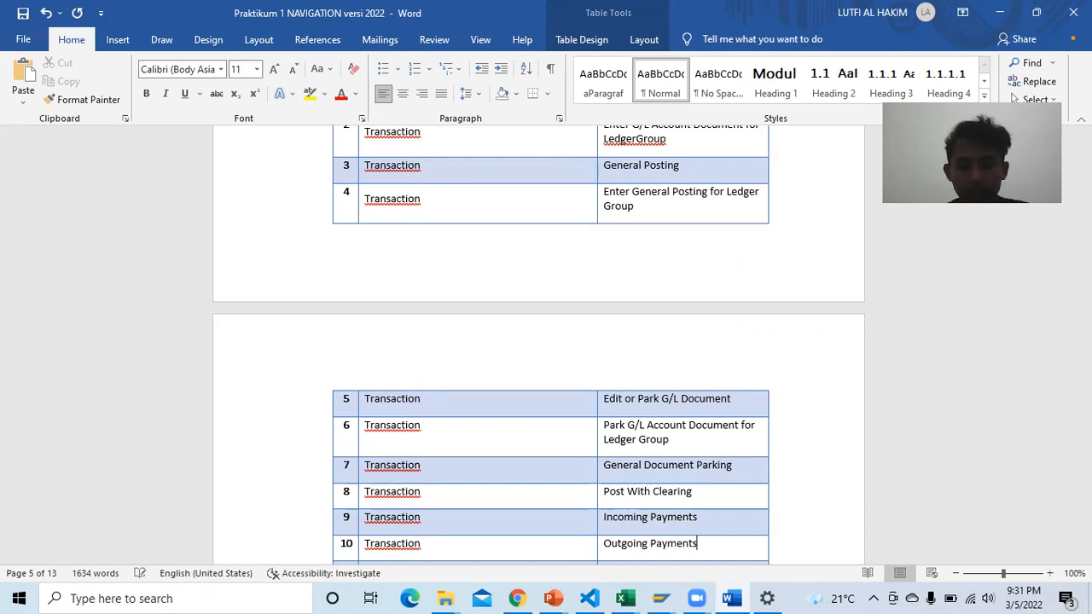
{"action": "mouse_move", "coordinate": [670, 597]}
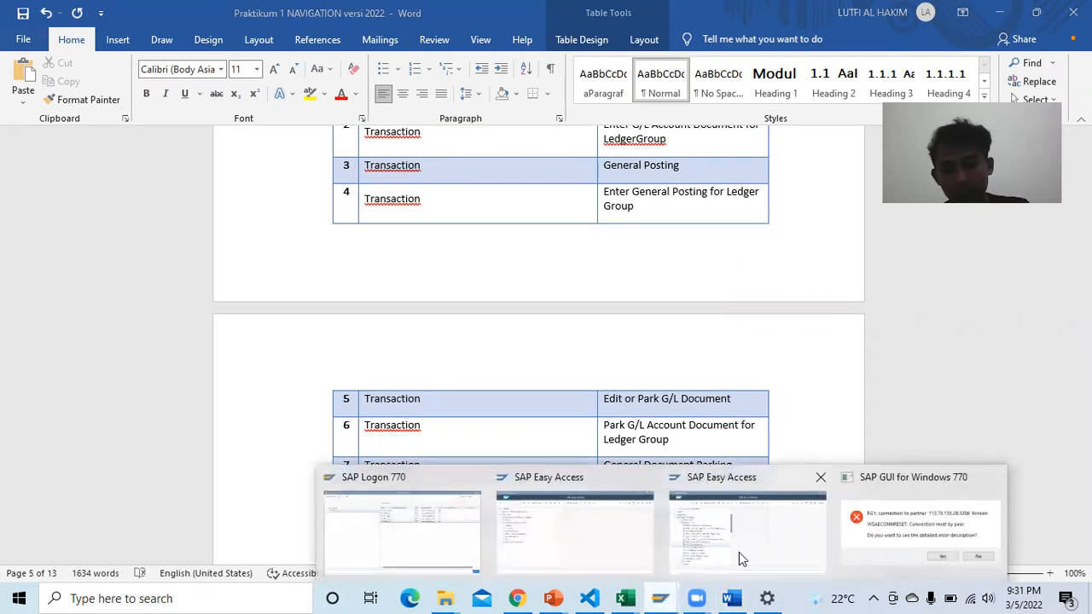
{"action": "left_click", "coordinate": [780, 547]}
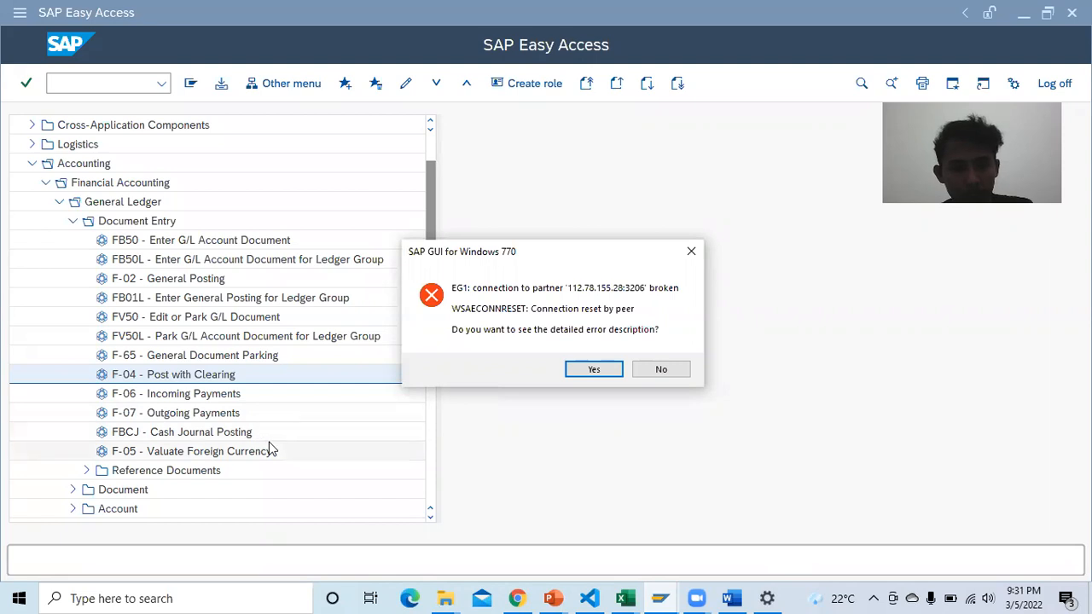
{"action": "left_click", "coordinate": [730, 598]}
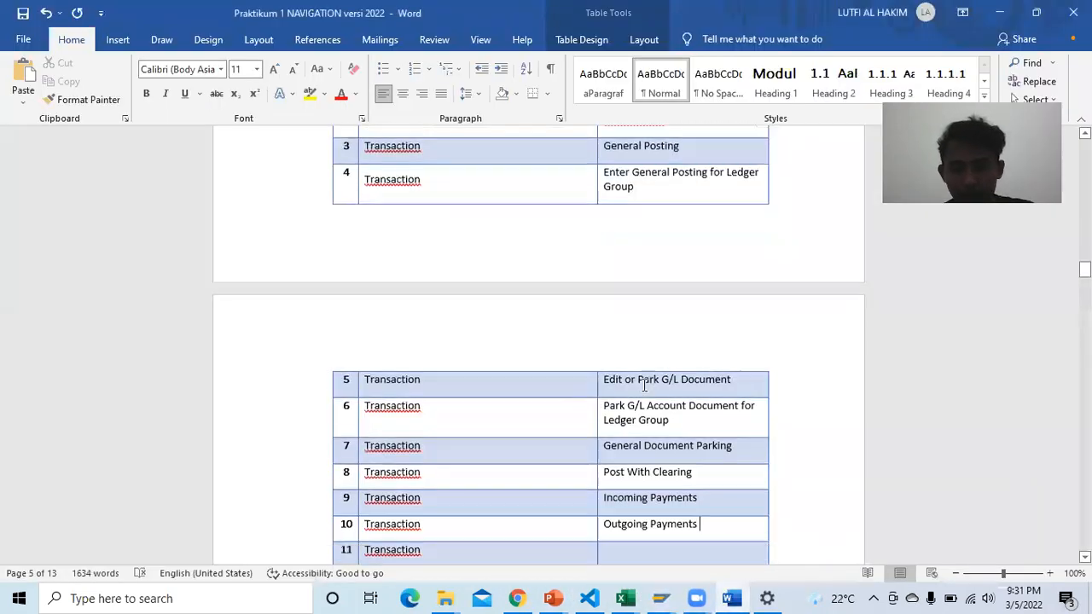
{"action": "scroll", "coordinate": [643, 463], "scroll_direction": "down", "scroll_amount": 3}
Step: Enter 'Cash Journal Posting' in row 11's Transaction Name cell
{"action": "left_click", "coordinate": [645, 461]}
{"action": "type", "text": "Cas"}
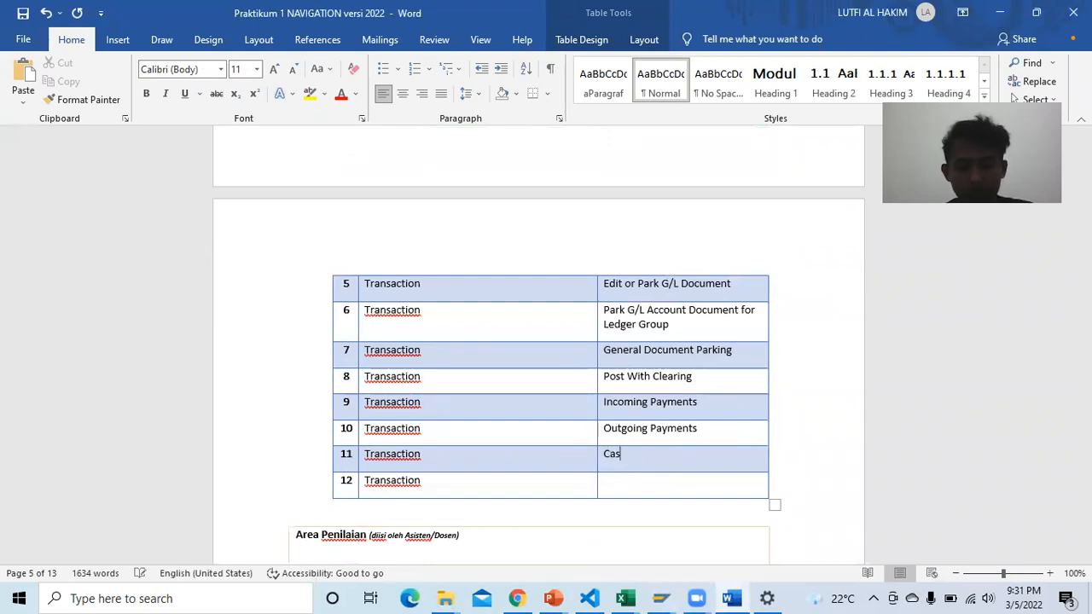
{"action": "type", "text": "h Journal POs"}
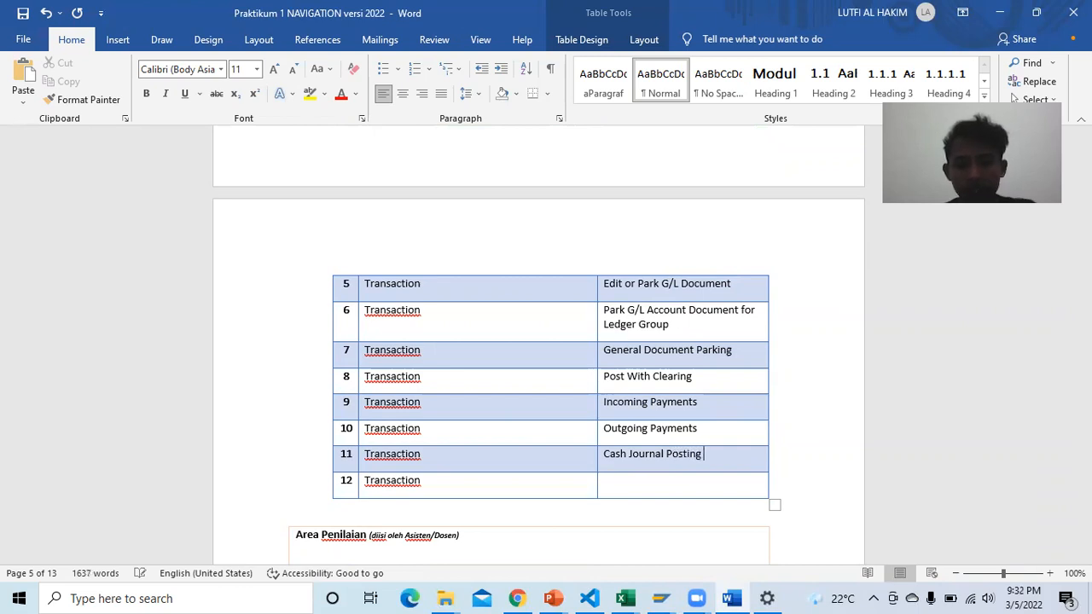
{"action": "mouse_move", "coordinate": [659, 599]}
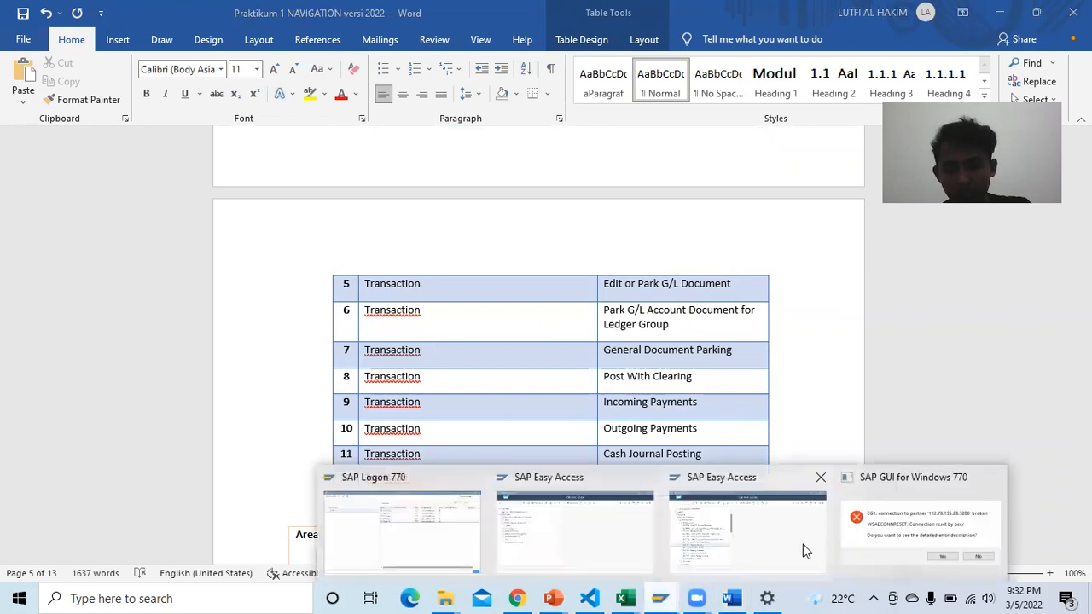
{"action": "left_click", "coordinate": [803, 550]}
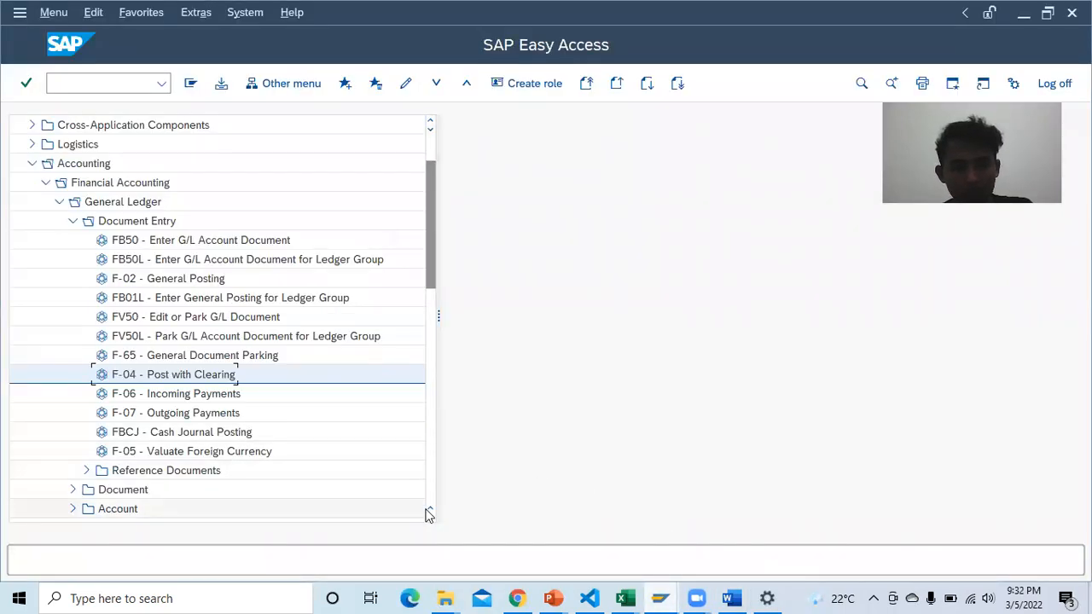
{"action": "left_click", "coordinate": [731, 598]}
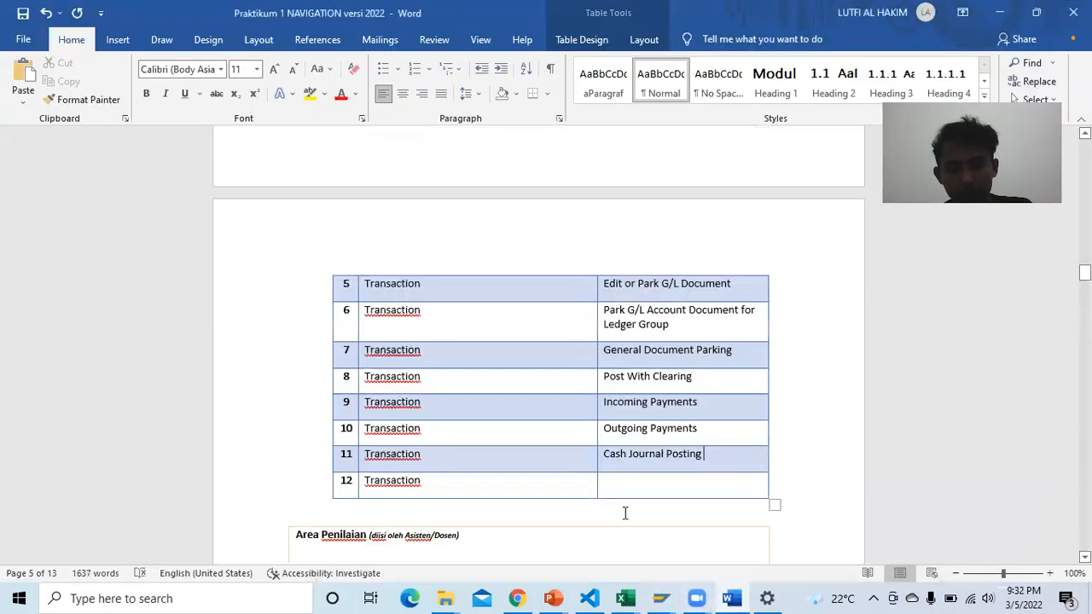
Step: Enter 'Valuate Foreign Currency' in row 12, verifying the name in SAP Easy Access
{"action": "left_click", "coordinate": [622, 493]}
{"action": "type", "text": "Va"}
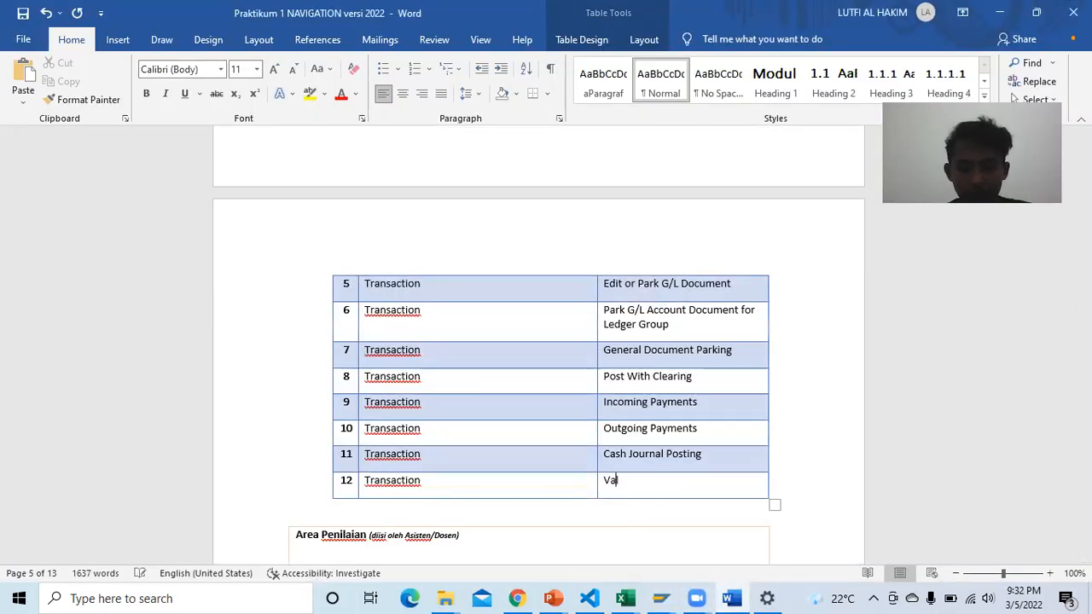
{"action": "type", "text": "luate Foreign"}
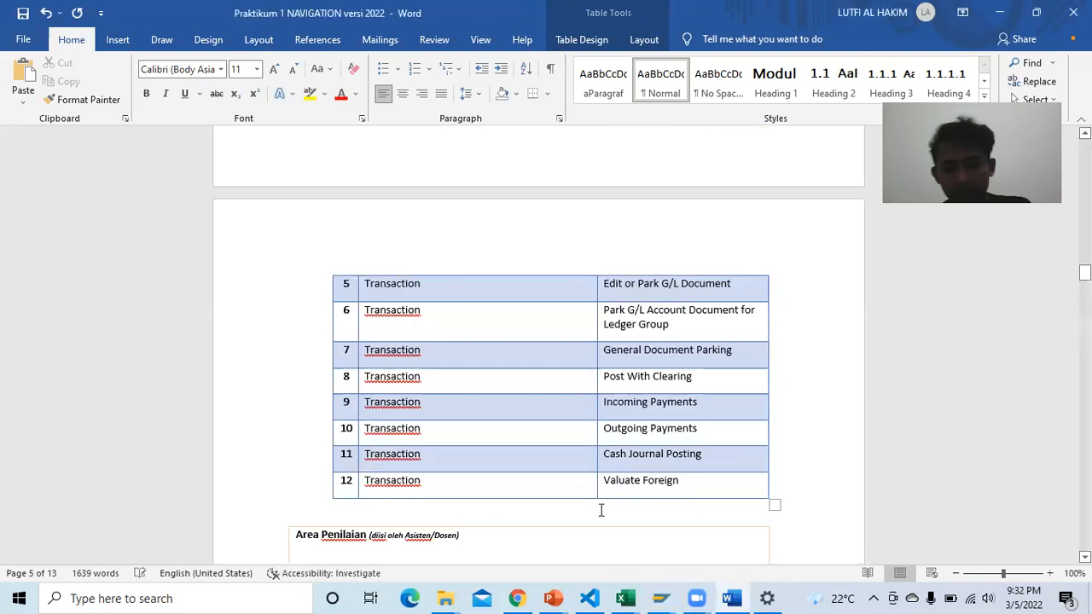
{"action": "left_click", "coordinate": [658, 596]}
{"action": "left_click", "coordinate": [711, 567]}
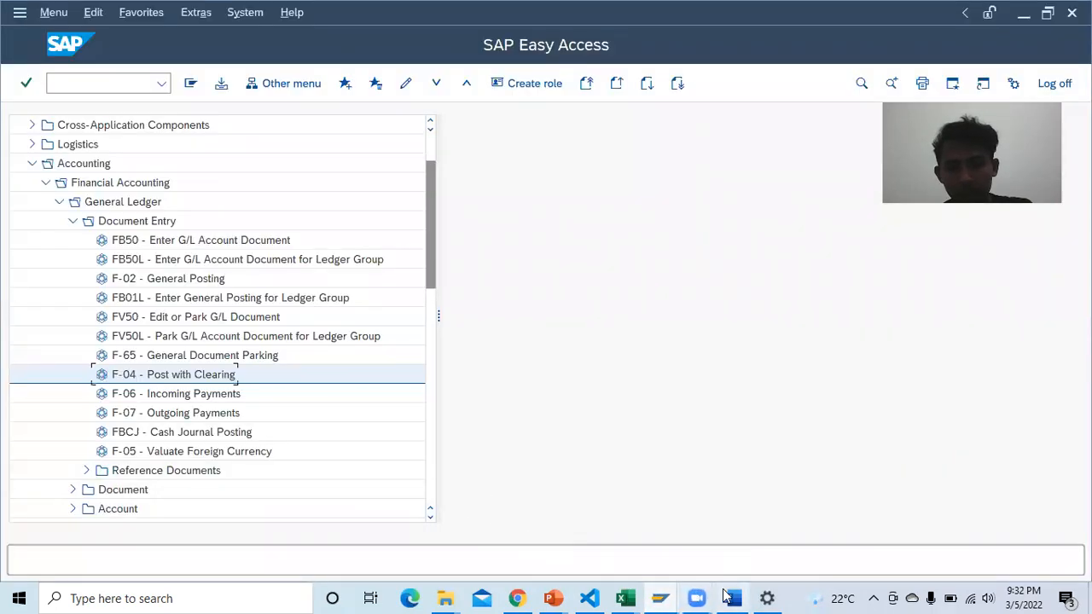
{"action": "left_click", "coordinate": [731, 599]}
{"action": "type", "text": "Currency"}
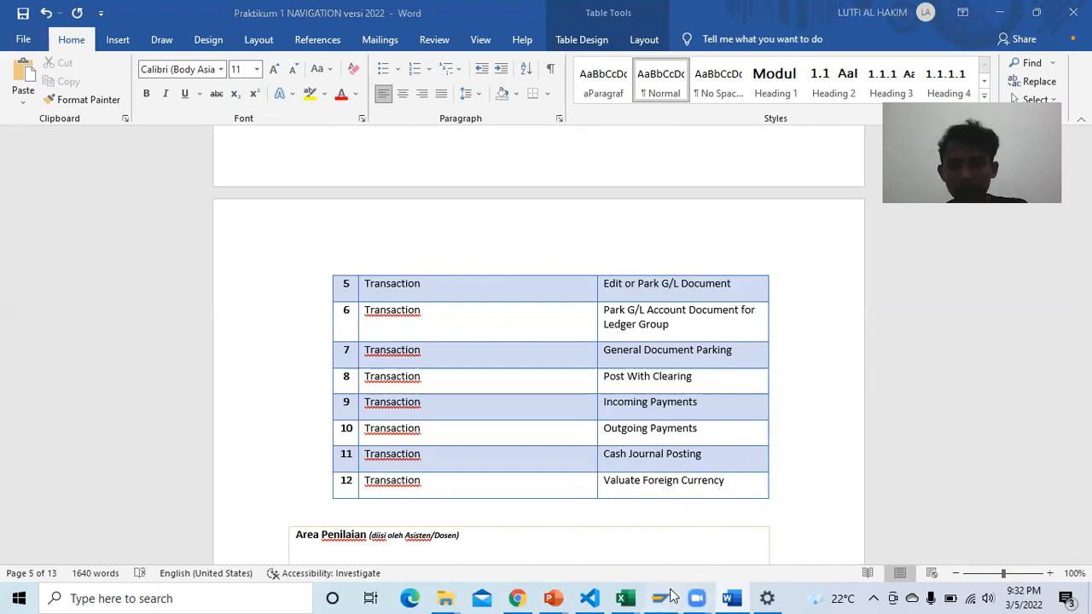
{"action": "mouse_move", "coordinate": [661, 598]}
{"action": "left_click", "coordinate": [810, 529]}
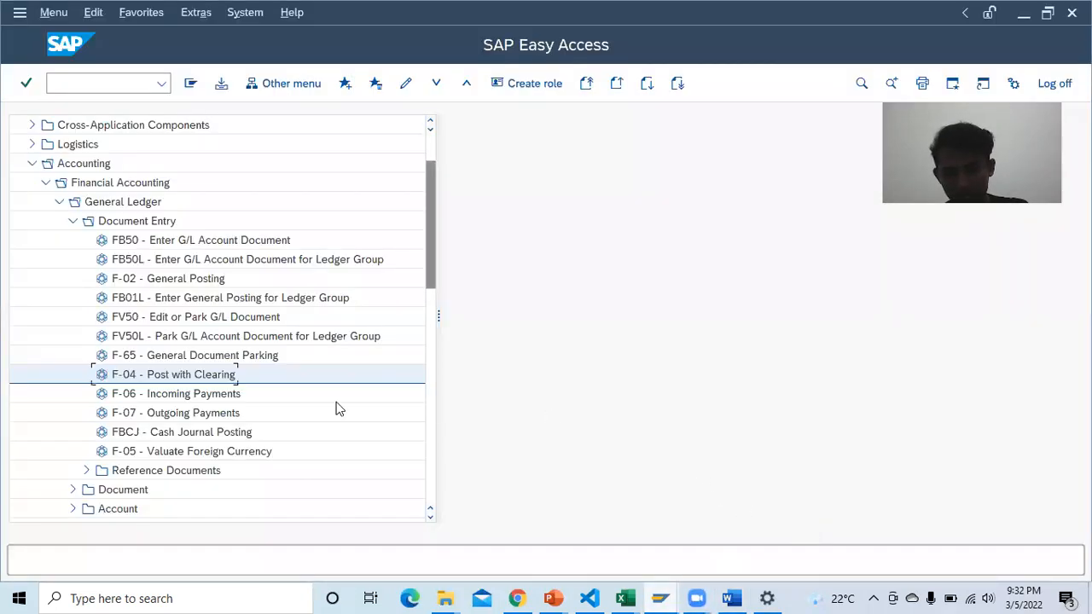
{"action": "scroll", "coordinate": [282, 400], "scroll_direction": "down", "scroll_amount": 1}
{"action": "scroll", "coordinate": [248, 382], "scroll_direction": "up", "scroll_amount": 1}
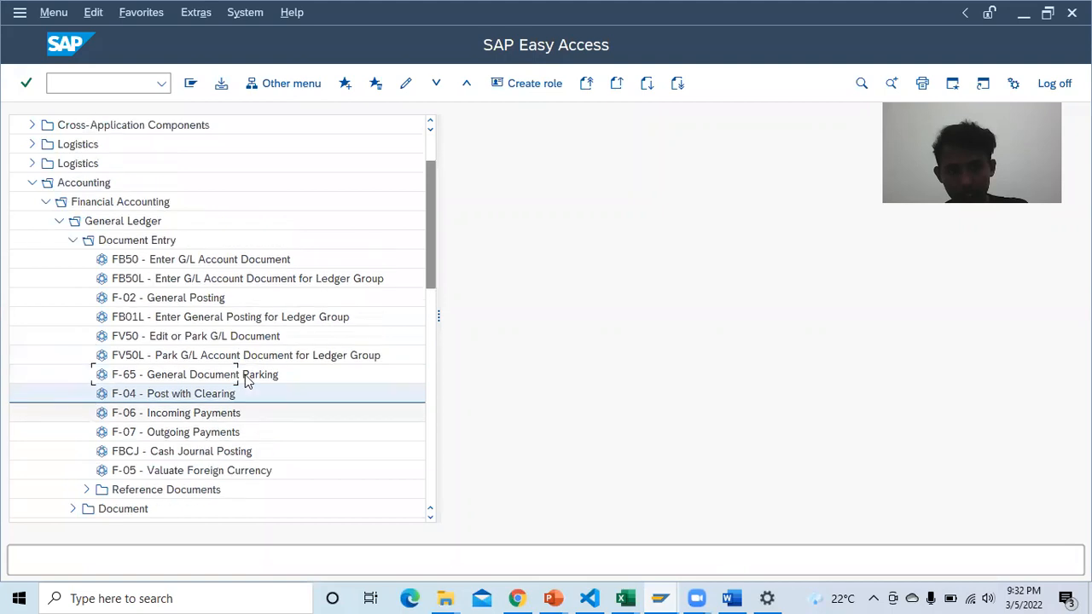
{"action": "scroll", "coordinate": [243, 405], "scroll_direction": "down", "scroll_amount": 2}
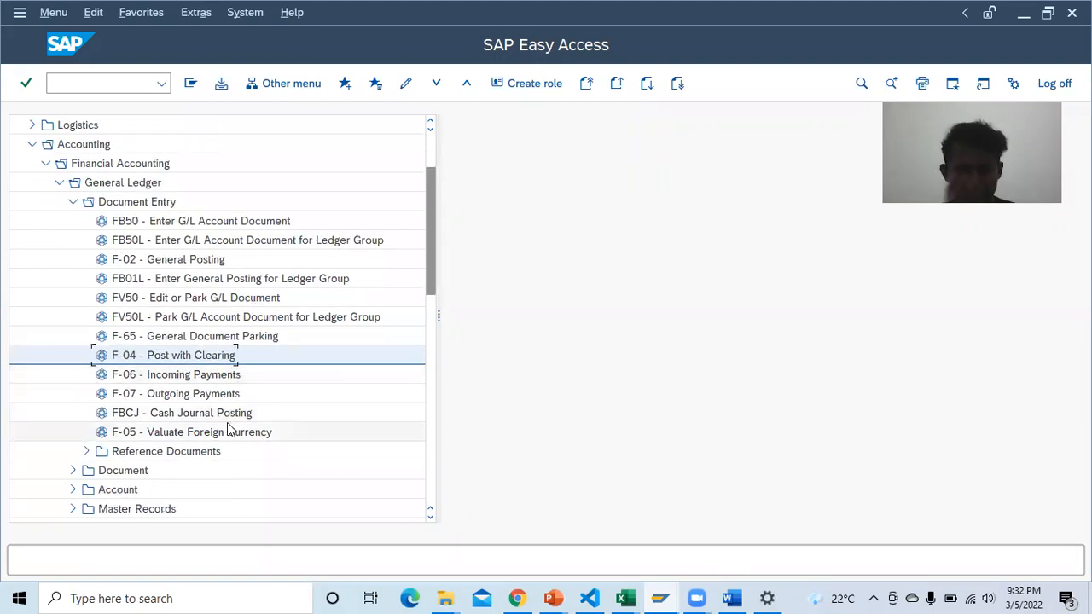
{"action": "left_click", "coordinate": [731, 599]}
{"action": "scroll", "coordinate": [568, 422], "scroll_direction": "up", "scroll_amount": 2}
{"action": "scroll", "coordinate": [553, 424], "scroll_direction": "up", "scroll_amount": 5}
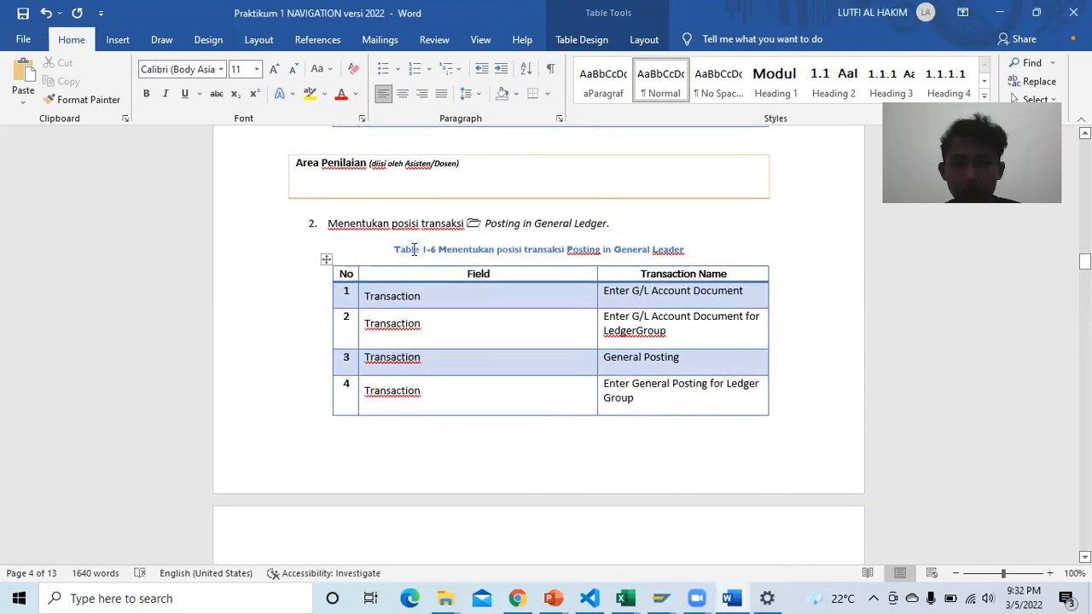
{"action": "scroll", "coordinate": [418, 256], "scroll_direction": "down", "scroll_amount": 11}
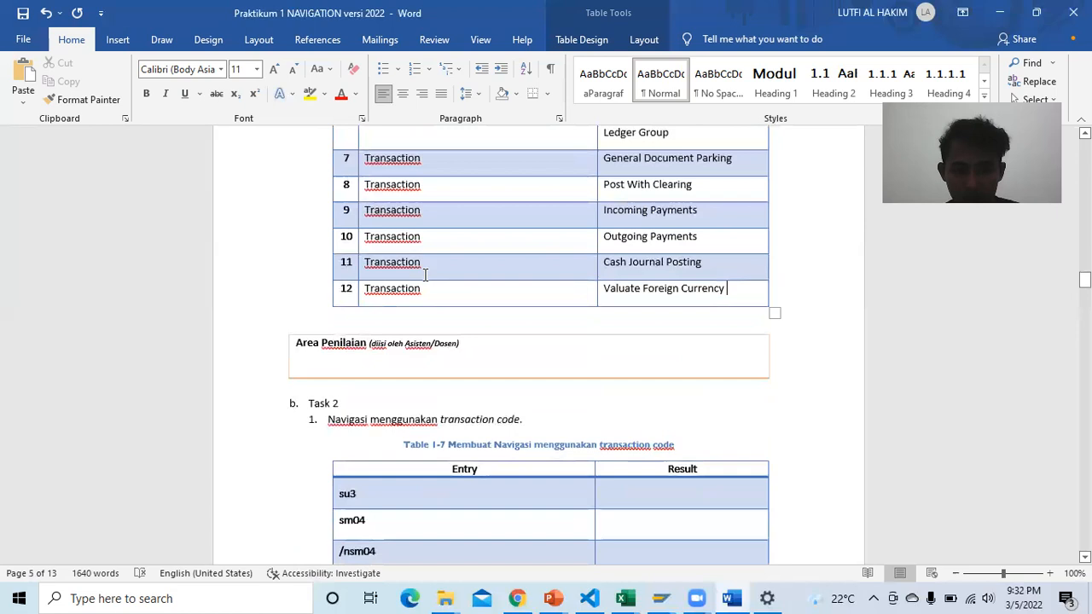
{"action": "scroll", "coordinate": [425, 274], "scroll_direction": "down", "scroll_amount": 2}
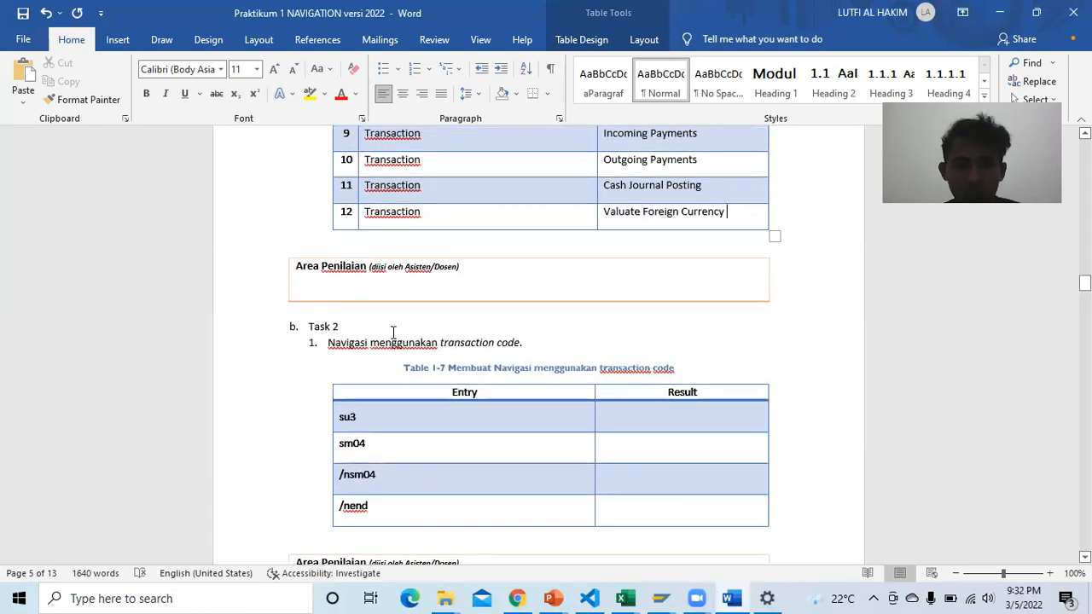
{"action": "scroll", "coordinate": [393, 331], "scroll_direction": "up", "scroll_amount": 20}
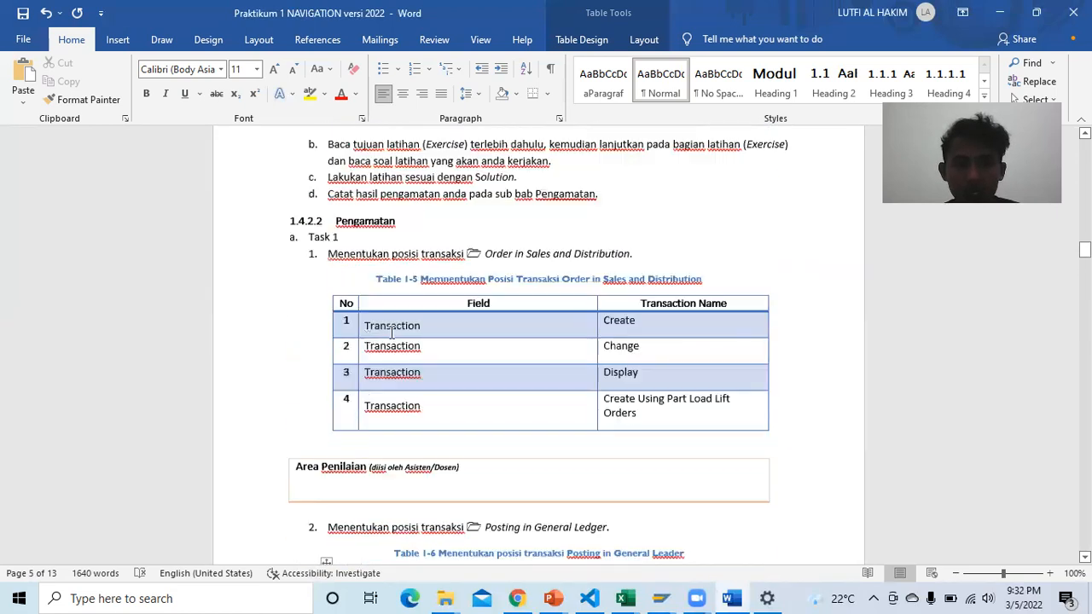
{"action": "scroll", "coordinate": [391, 332], "scroll_direction": "down", "scroll_amount": 3}
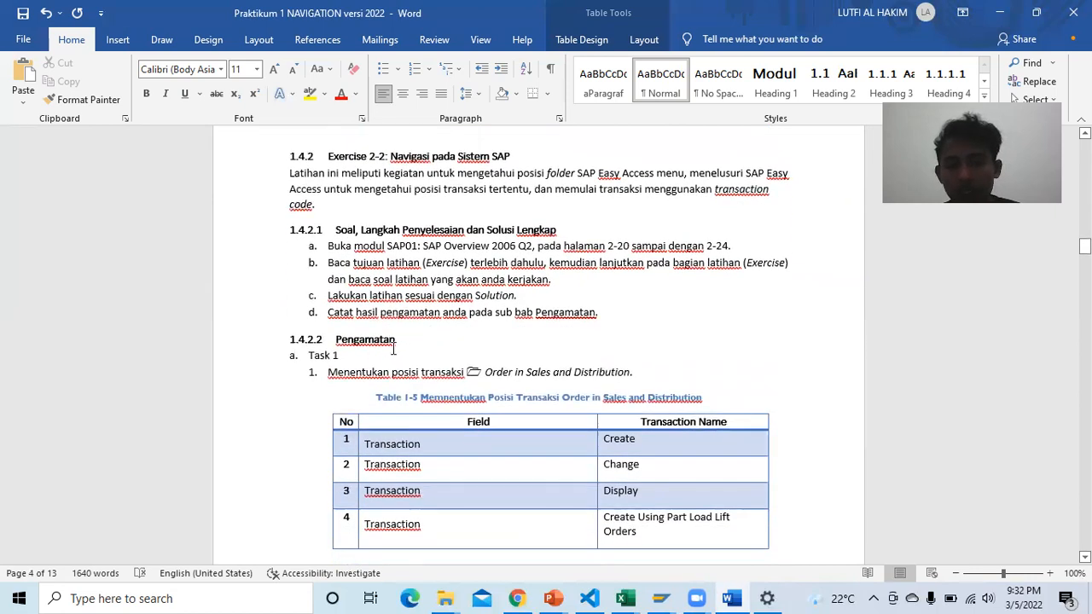
{"action": "scroll", "coordinate": [393, 348], "scroll_direction": "down", "scroll_amount": 13}
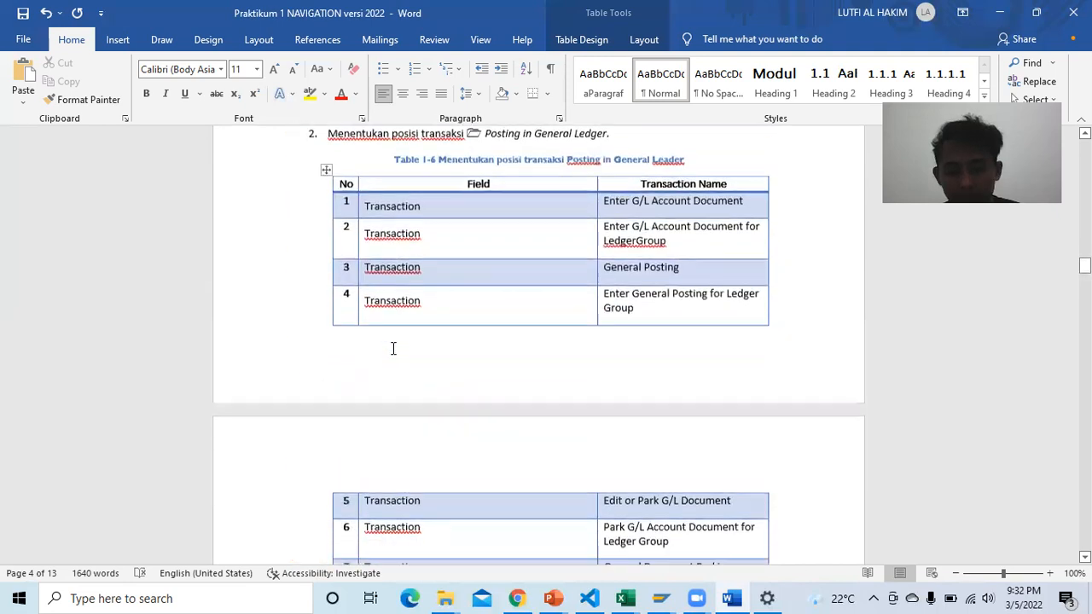
{"action": "scroll", "coordinate": [394, 348], "scroll_direction": "down", "scroll_amount": 10}
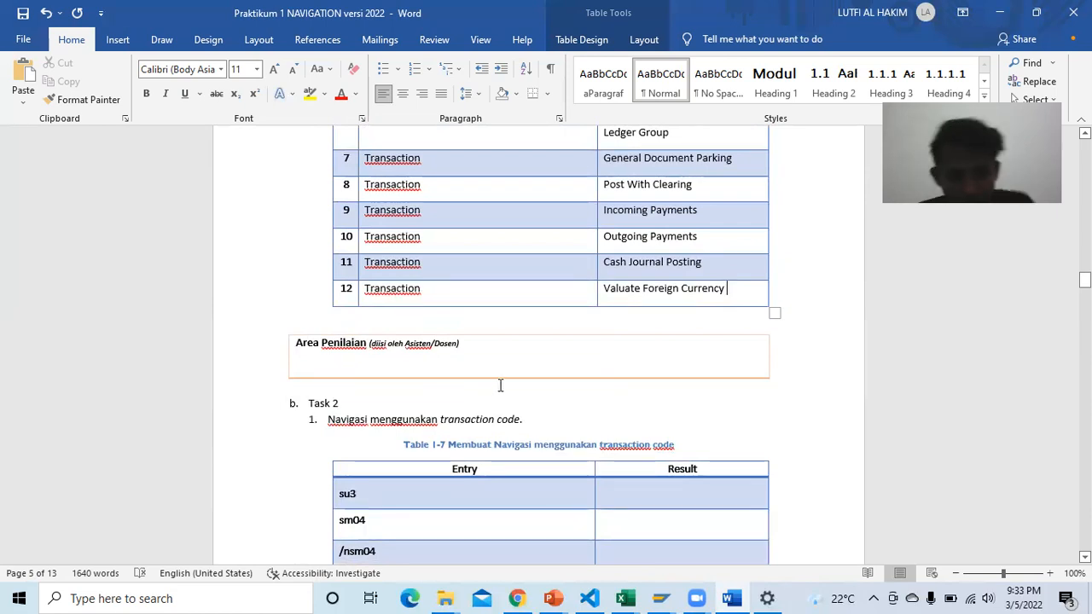
{"action": "scroll", "coordinate": [500, 384], "scroll_direction": "down", "scroll_amount": 4}
{"action": "scroll", "coordinate": [478, 343], "scroll_direction": "down", "scroll_amount": 3}
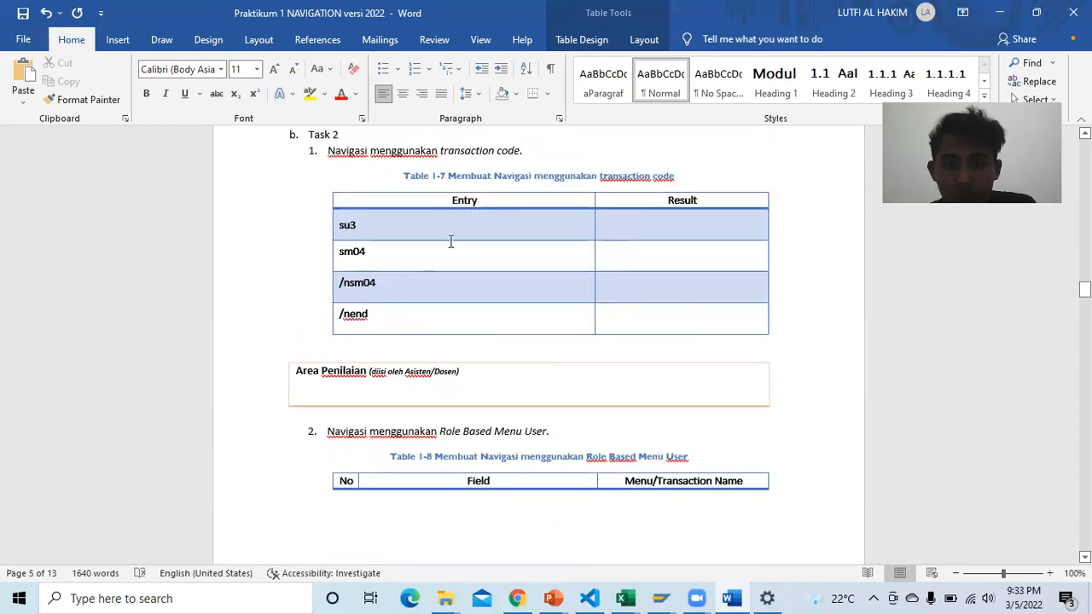
{"action": "left_click", "coordinate": [518, 599]}
Step: Scroll the Chrome PDF down to page 59's Task 2 transaction-code exercise
{"action": "scroll", "coordinate": [590, 342], "scroll_direction": "down", "scroll_amount": 3}
{"action": "scroll", "coordinate": [590, 338], "scroll_direction": "down", "scroll_amount": 2}
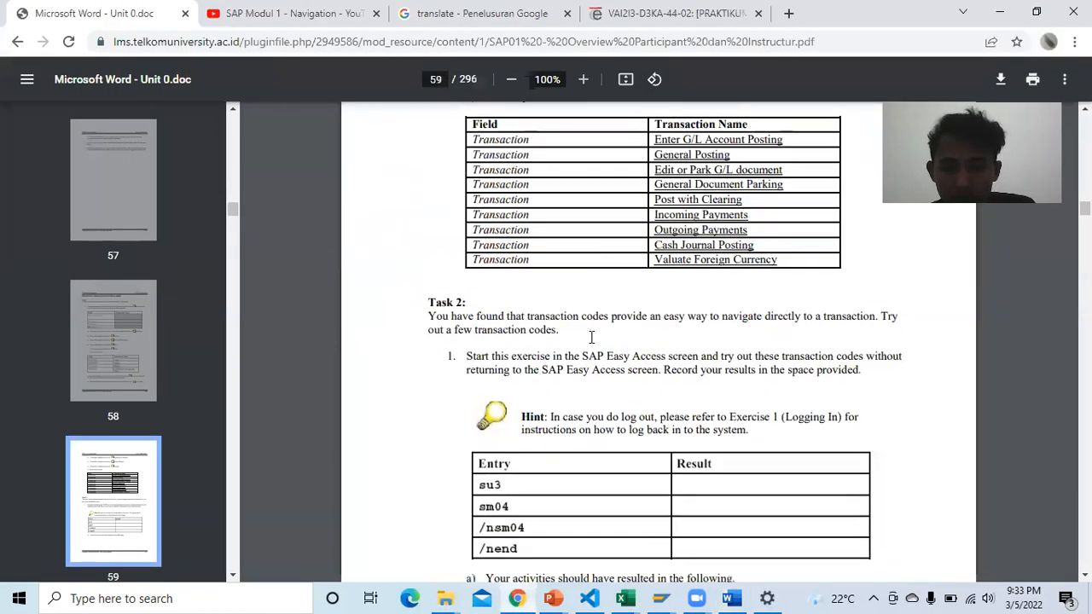
{"action": "scroll", "coordinate": [570, 318], "scroll_direction": "down", "scroll_amount": 1}
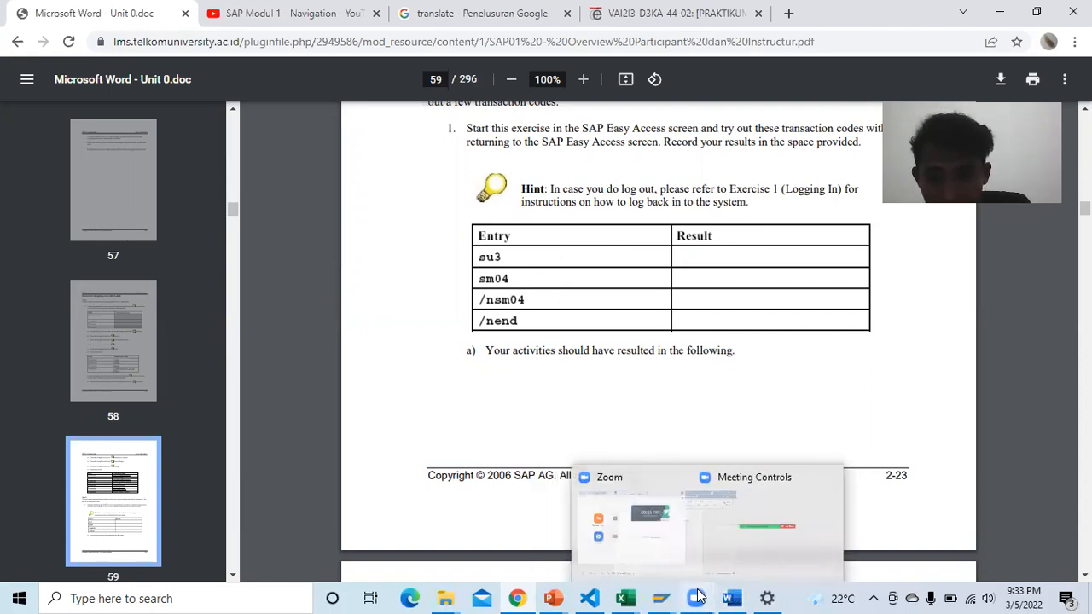
{"action": "mouse_move", "coordinate": [662, 597]}
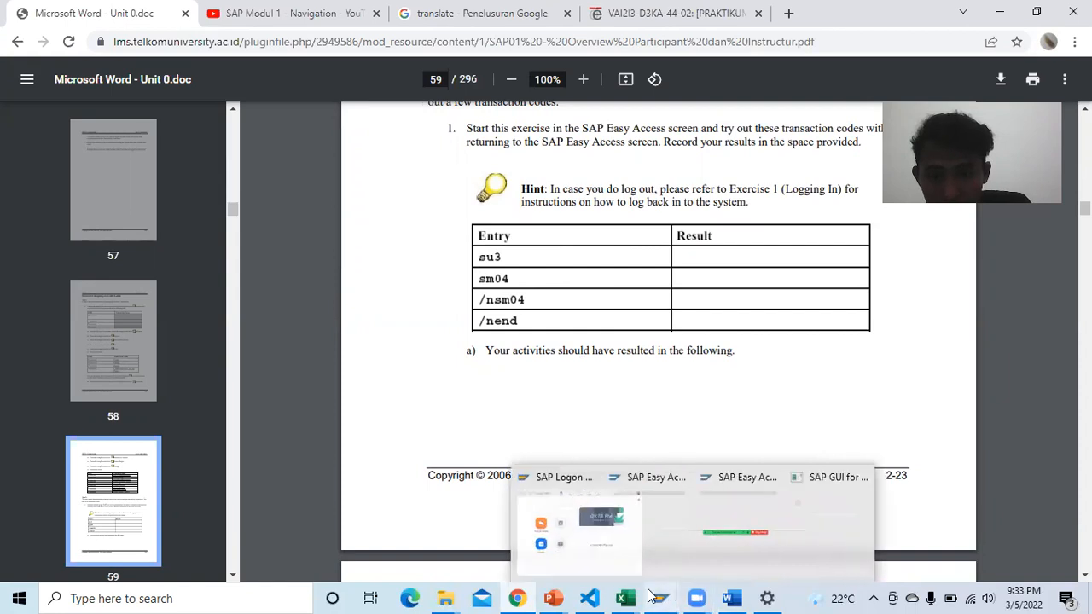
{"action": "left_click", "coordinate": [752, 537]}
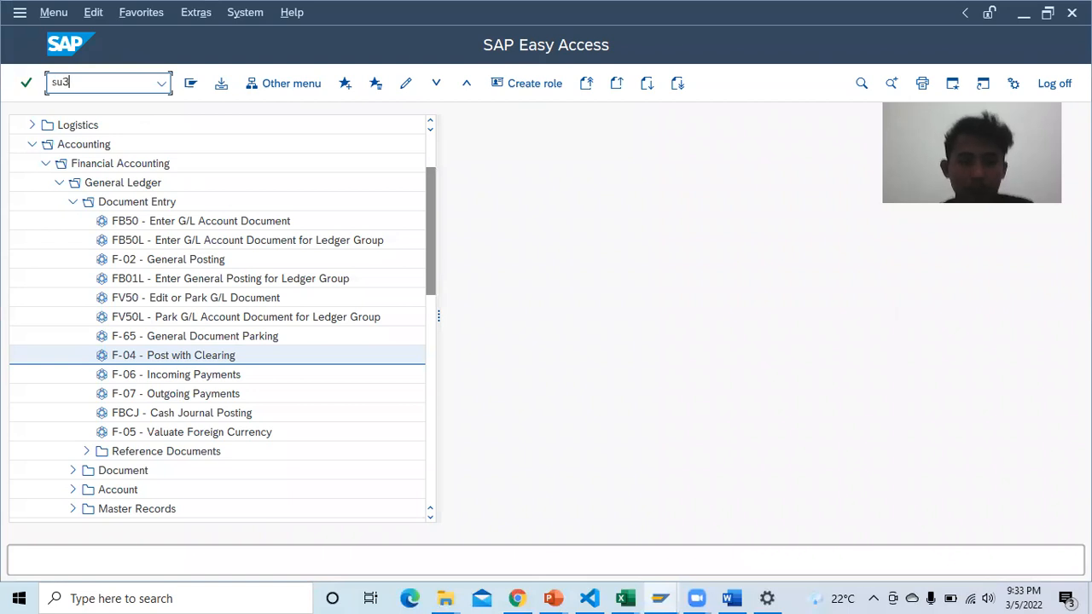
Step: Run su3 and dismiss the resulting connection error messages
{"action": "key", "text": "Return"}
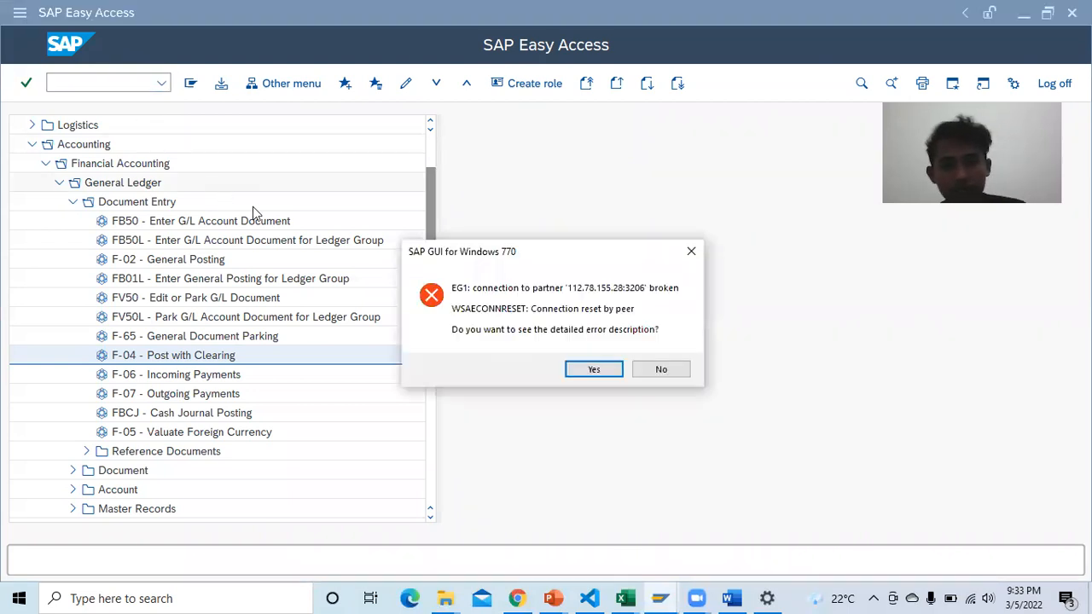
{"action": "left_click", "coordinate": [599, 369]}
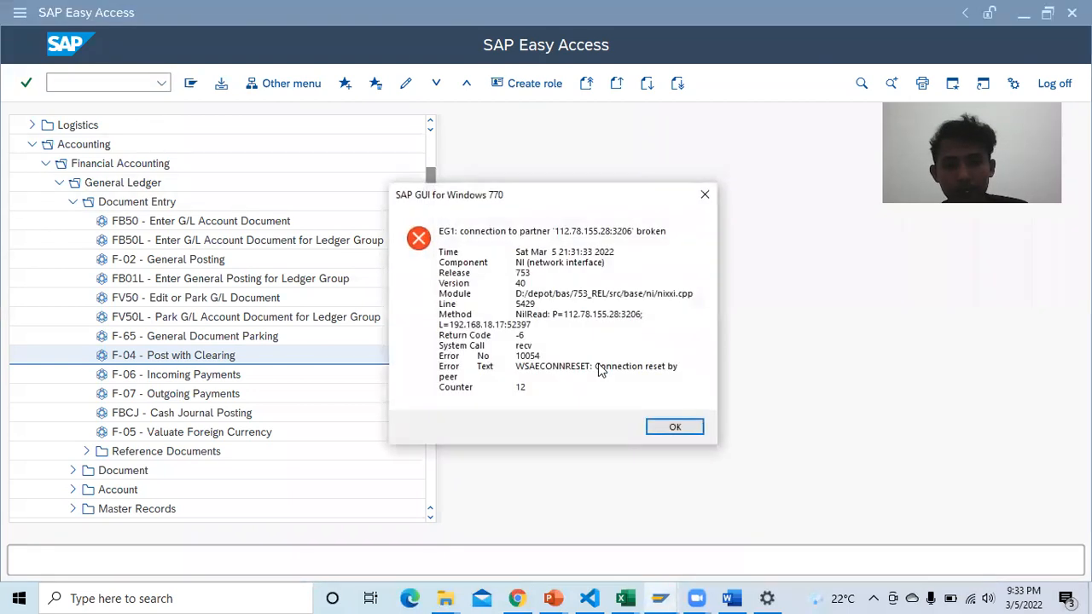
{"action": "left_click", "coordinate": [678, 426]}
{"action": "key", "text": "alt+Tab"}
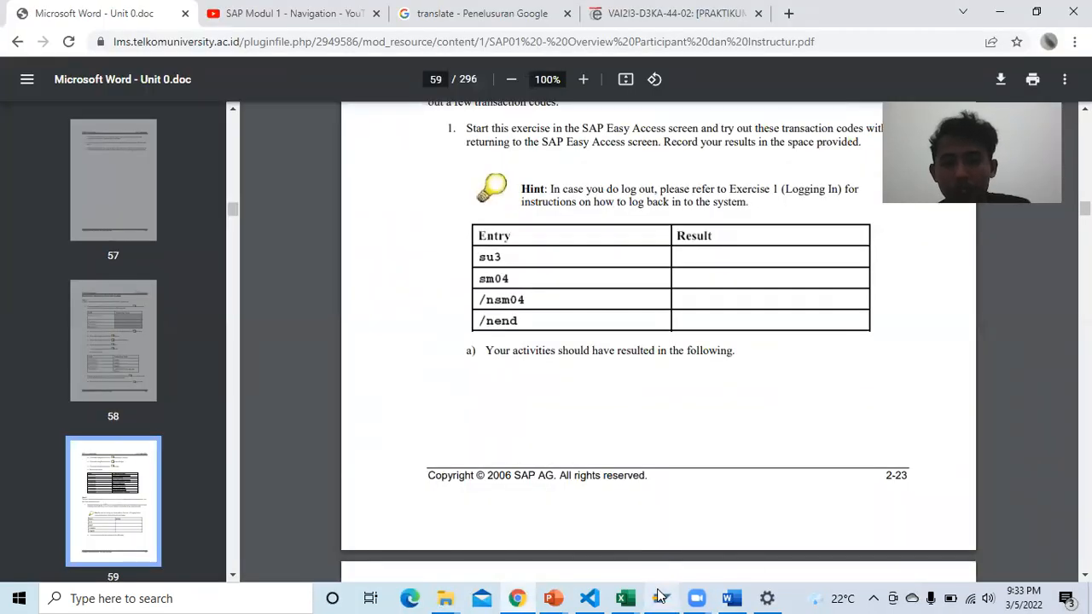
{"action": "mouse_move", "coordinate": [660, 596]}
{"action": "left_click", "coordinate": [661, 547]}
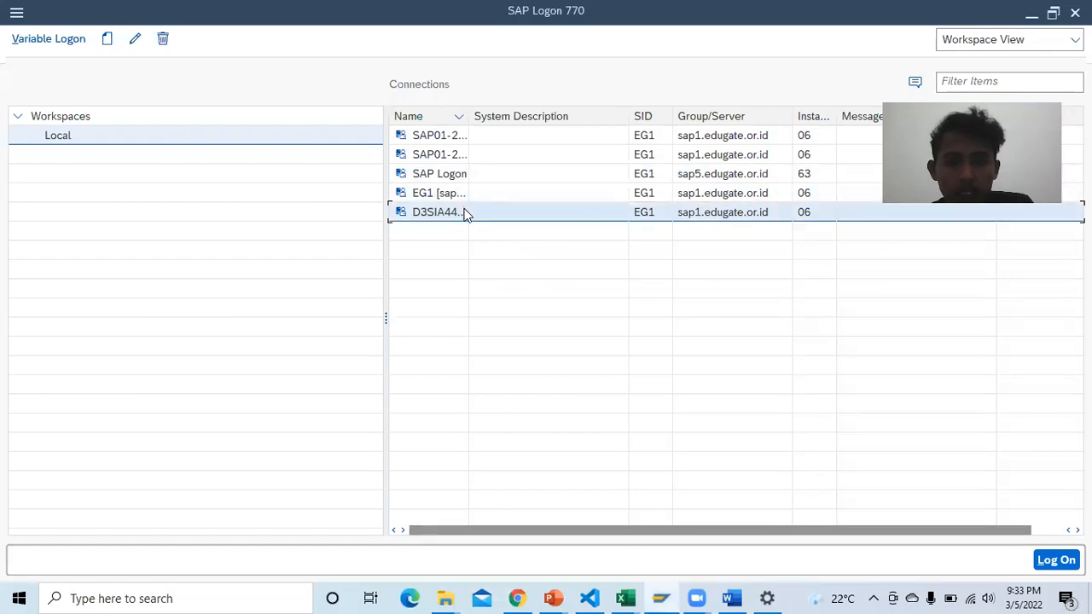
Step: Log back on to the SAP connection with client 925 and the saved user credentials
{"action": "double_click", "coordinate": [437, 212]}
{"action": "double_click", "coordinate": [465, 214]}
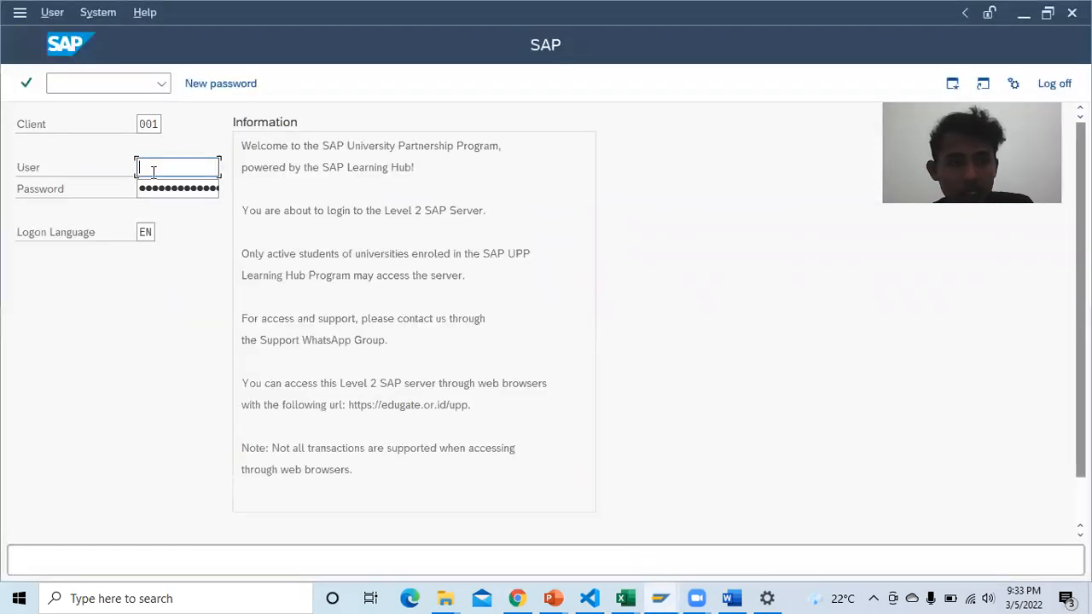
{"action": "left_click", "coordinate": [160, 122]}
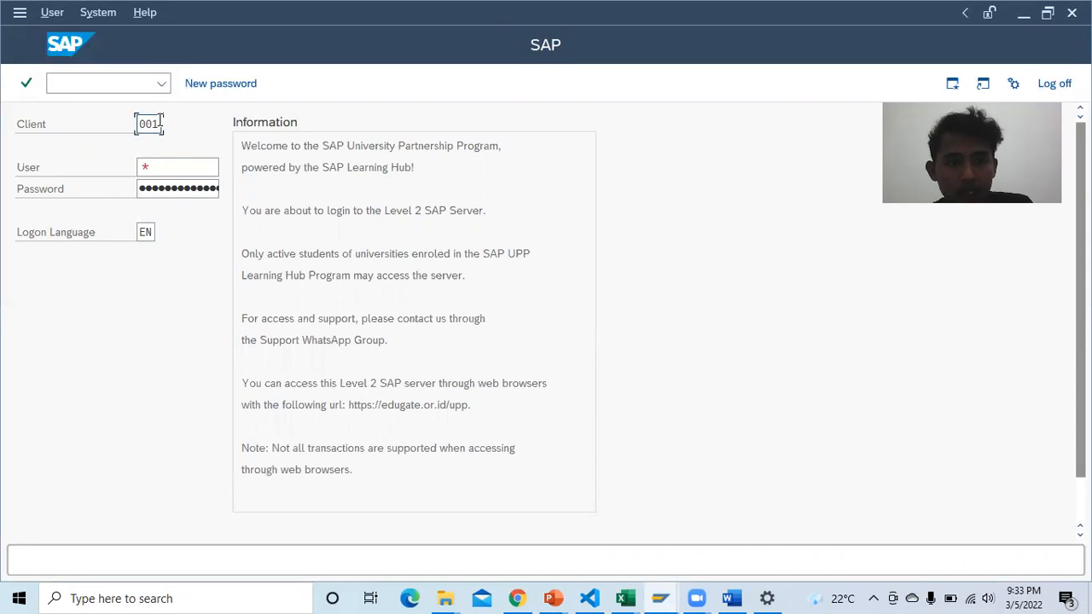
{"action": "key", "text": "BackSpace"}
{"action": "key", "text": "BackSpace"}
{"action": "left_click", "coordinate": [159, 147]}
{"action": "left_click", "coordinate": [174, 167]}
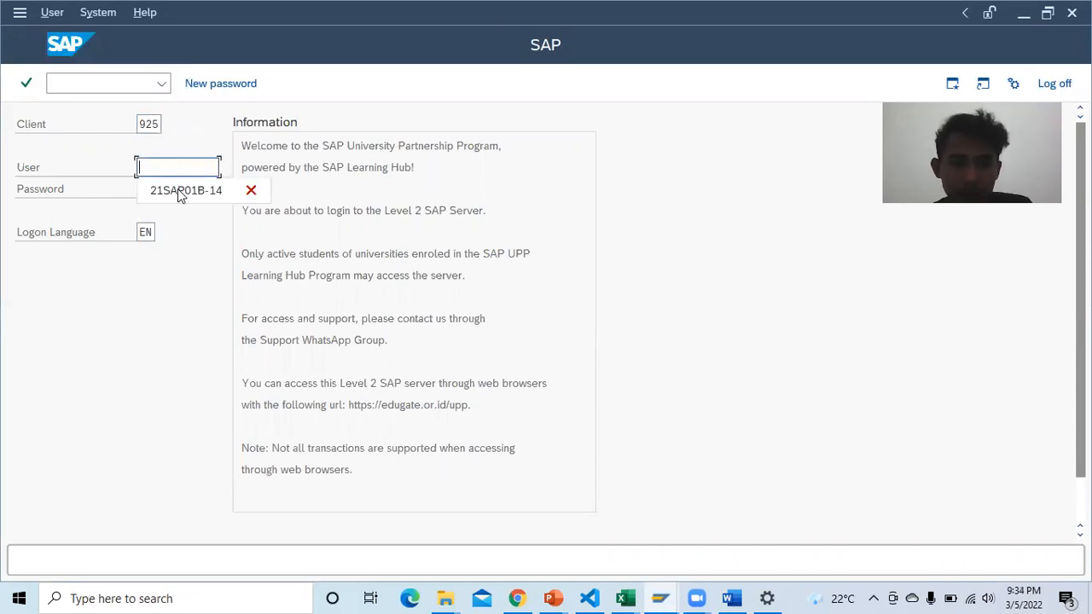
{"action": "left_click", "coordinate": [181, 190]}
{"action": "left_click", "coordinate": [181, 188]}
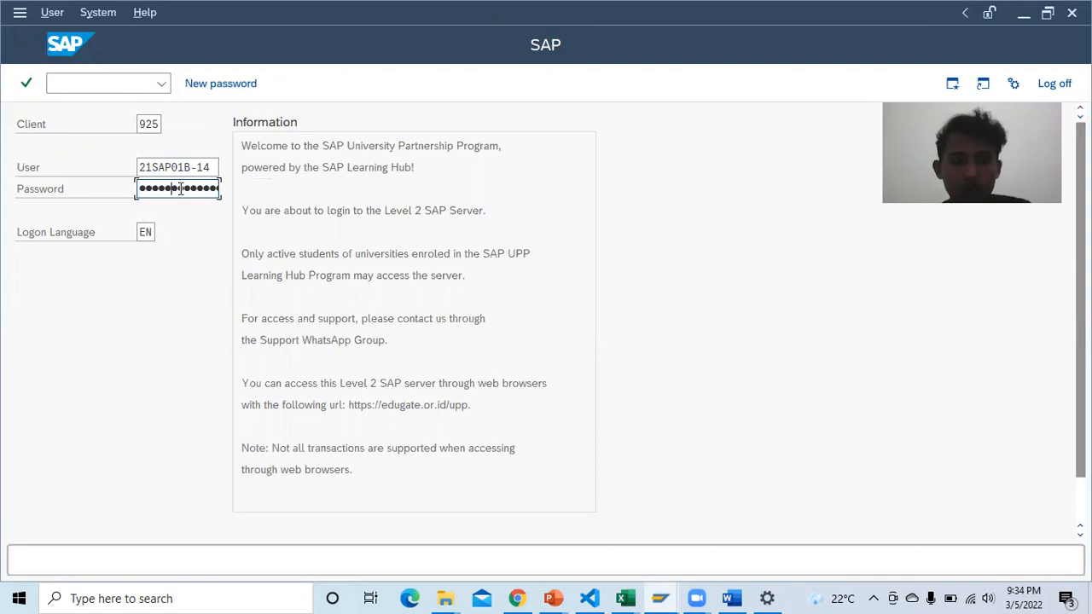
{"action": "key", "text": "Return"}
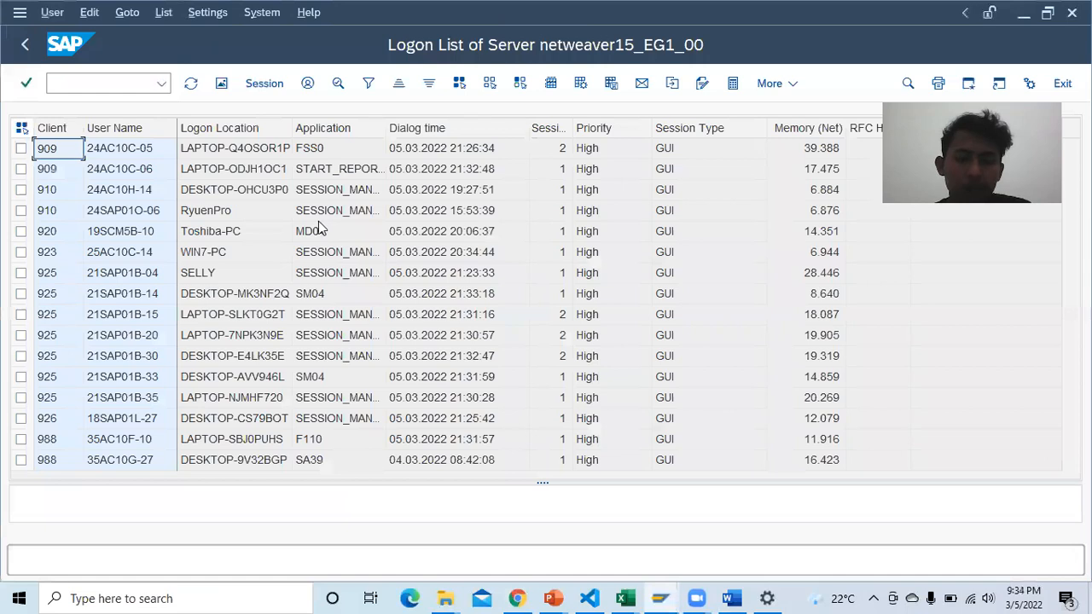
{"action": "left_click", "coordinate": [25, 83]}
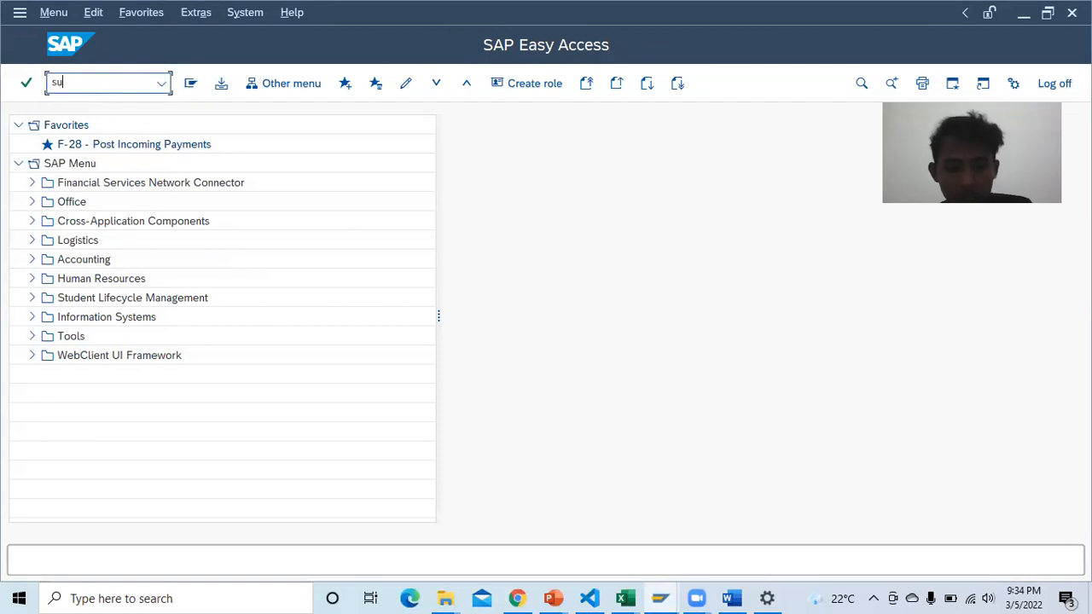
{"action": "key", "text": "Return"}
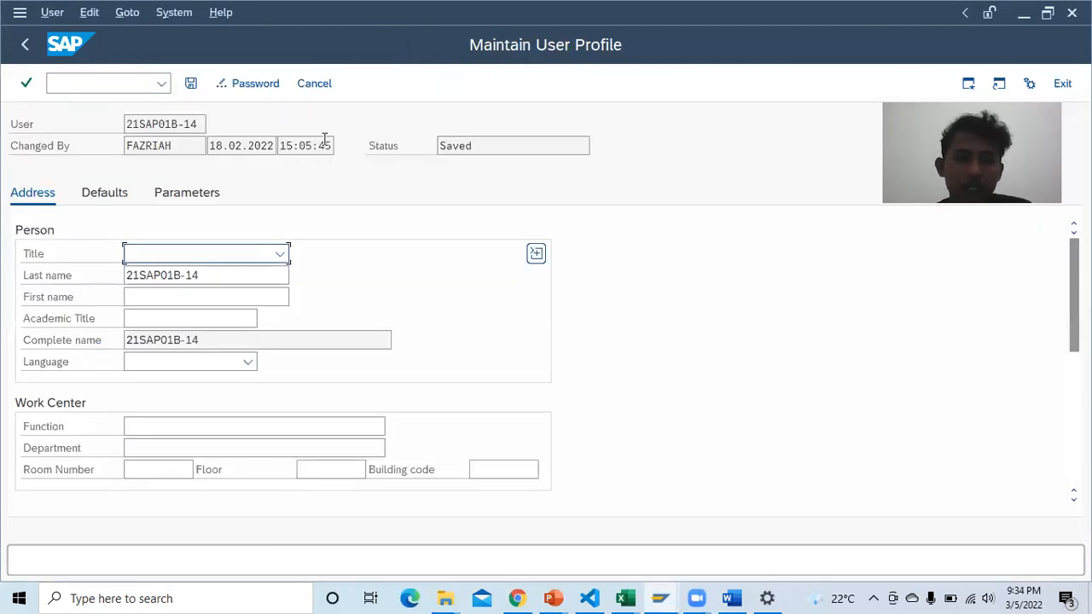
{"action": "scroll", "coordinate": [324, 138], "scroll_direction": "down", "scroll_amount": 1}
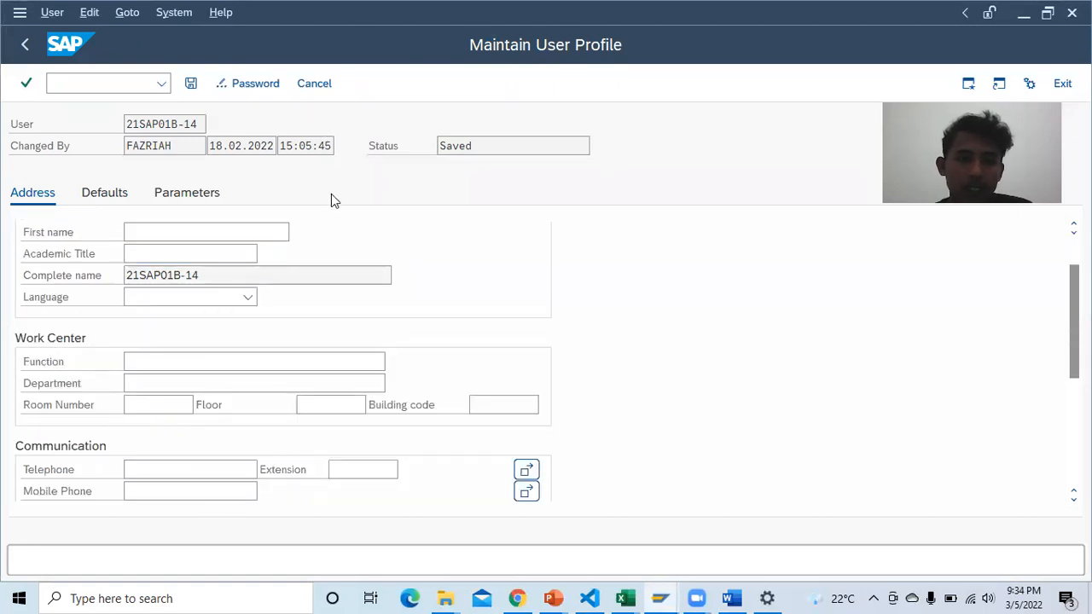
{"action": "scroll", "coordinate": [334, 198], "scroll_direction": "down", "scroll_amount": 1}
{"action": "scroll", "coordinate": [331, 206], "scroll_direction": "up", "scroll_amount": 3}
{"action": "left_click", "coordinate": [106, 83]}
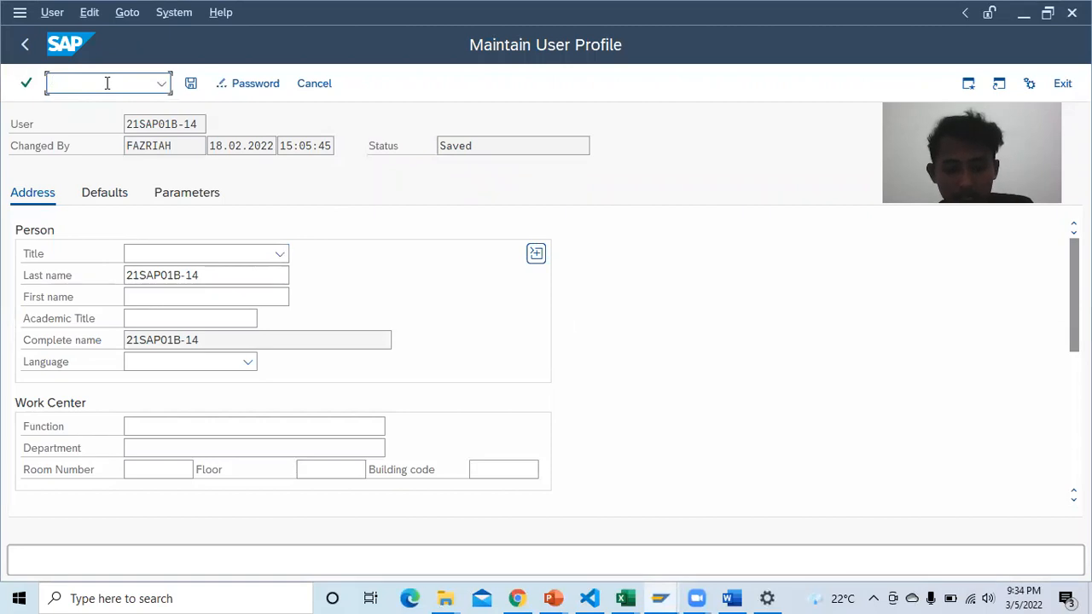
{"action": "key", "text": "Return"}
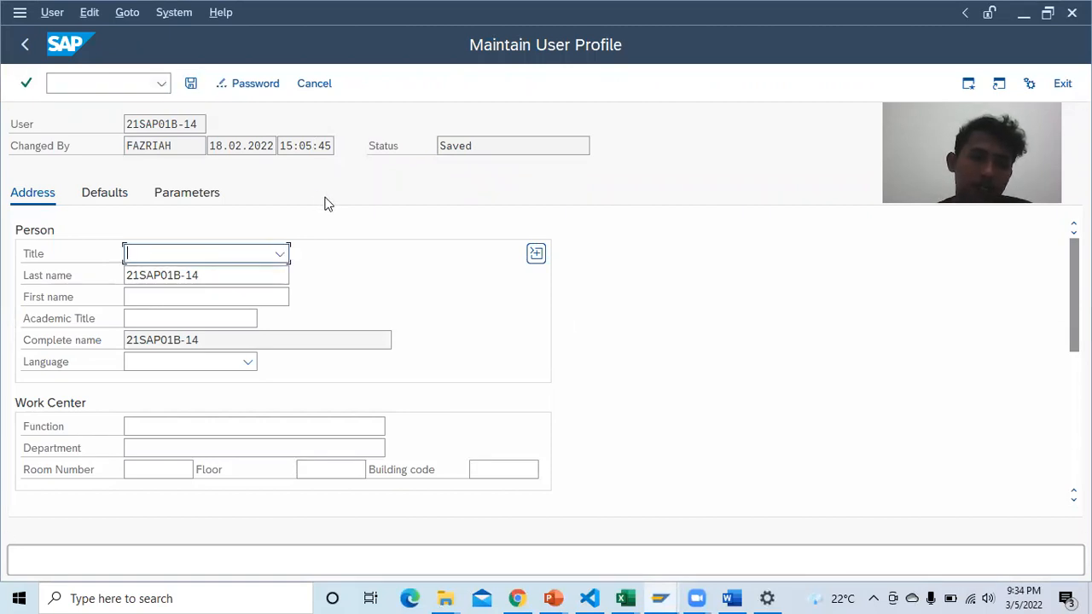
{"action": "scroll", "coordinate": [281, 194], "scroll_direction": "down", "scroll_amount": 2}
{"action": "scroll", "coordinate": [282, 194], "scroll_direction": "up", "scroll_amount": 3}
{"action": "left_click", "coordinate": [68, 84]}
{"action": "type", "text": "sm"}
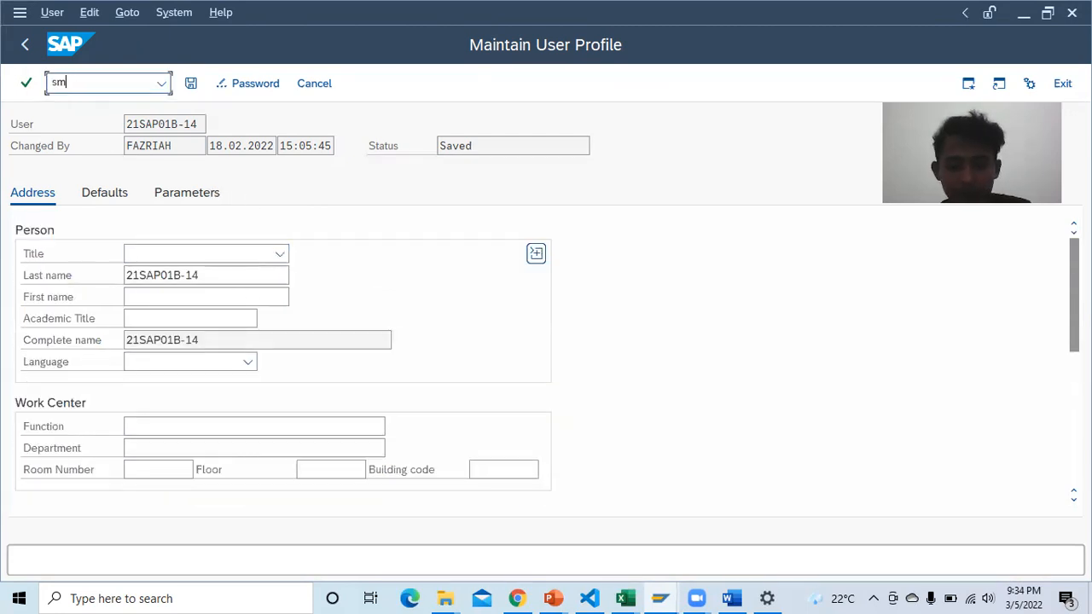
{"action": "type", "text": "04"}
{"action": "key", "text": "Return"}
{"action": "scroll", "coordinate": [499, 213], "scroll_direction": "down", "scroll_amount": 2}
{"action": "scroll", "coordinate": [380, 238], "scroll_direction": "up", "scroll_amount": 2}
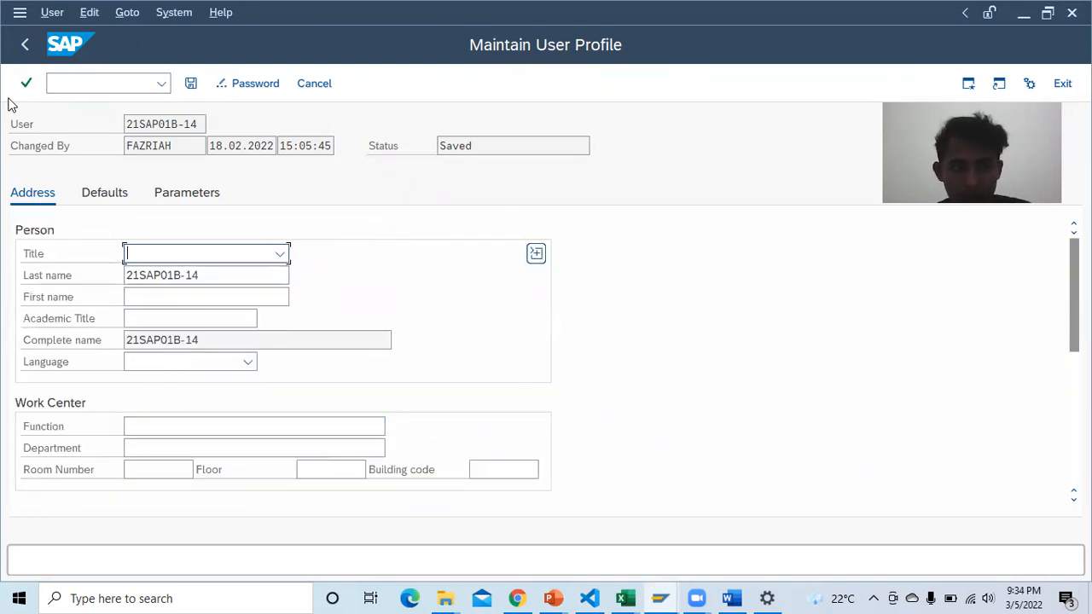
{"action": "left_click", "coordinate": [25, 48]}
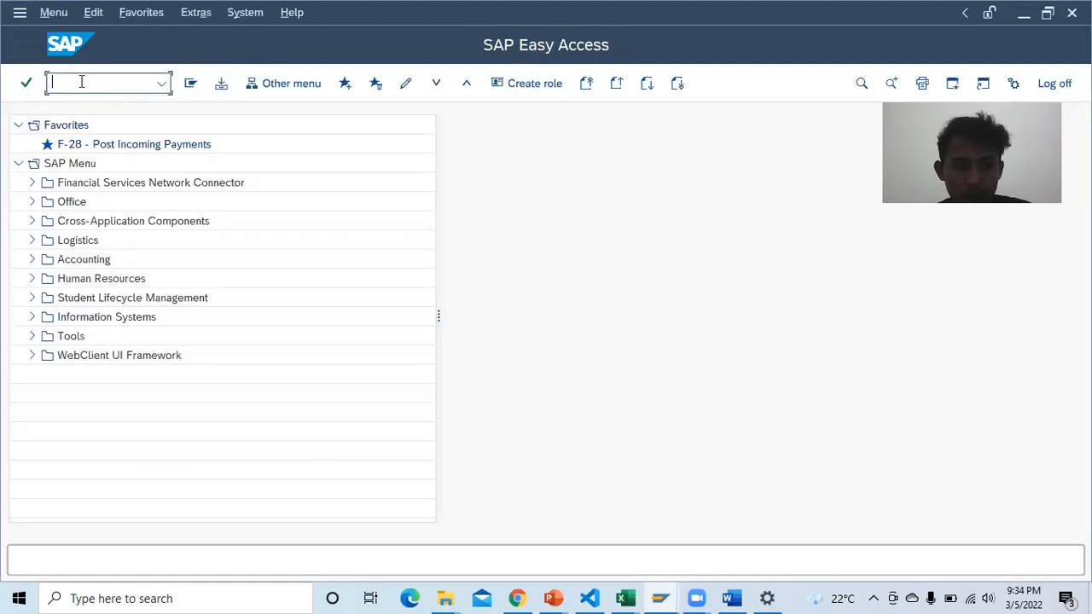
Step: Run sm04 to view the server logon list, go back to Easy Access, and return to Word
{"action": "type", "text": "sm04"}
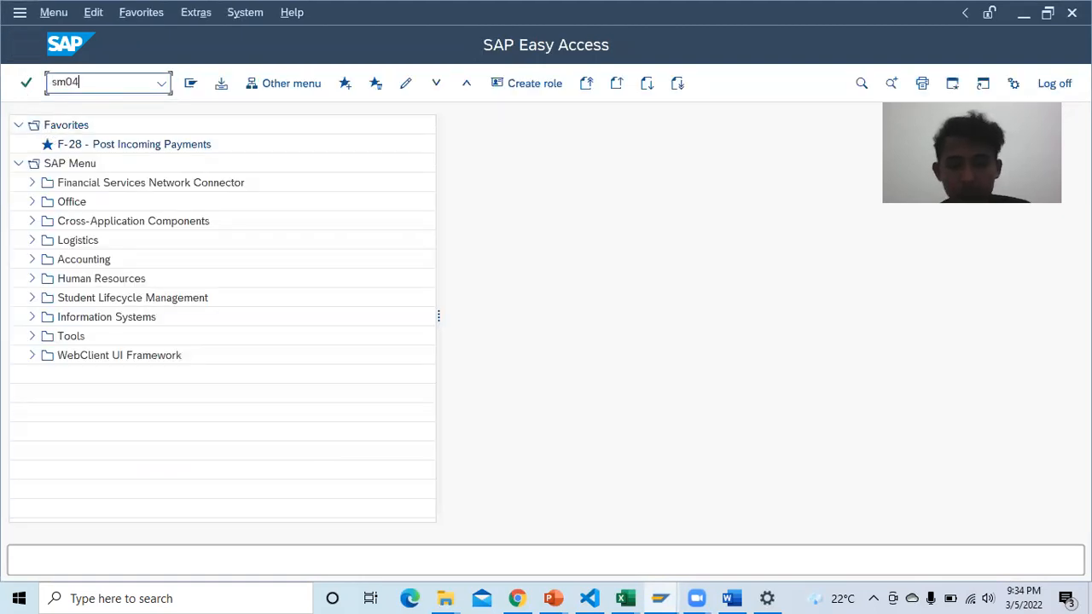
{"action": "key", "text": "Return"}
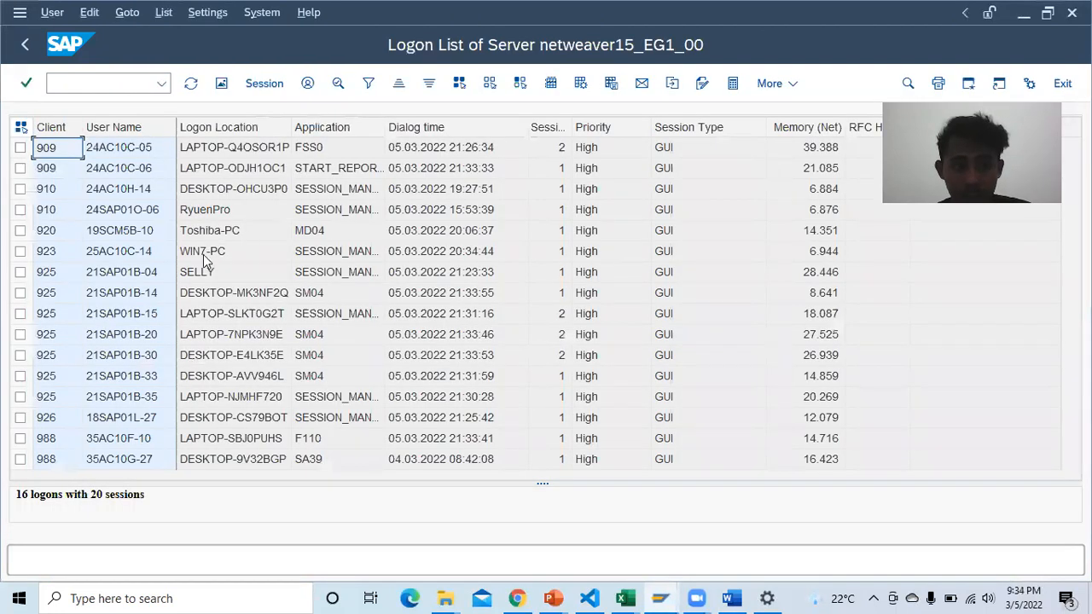
{"action": "left_click", "coordinate": [26, 45]}
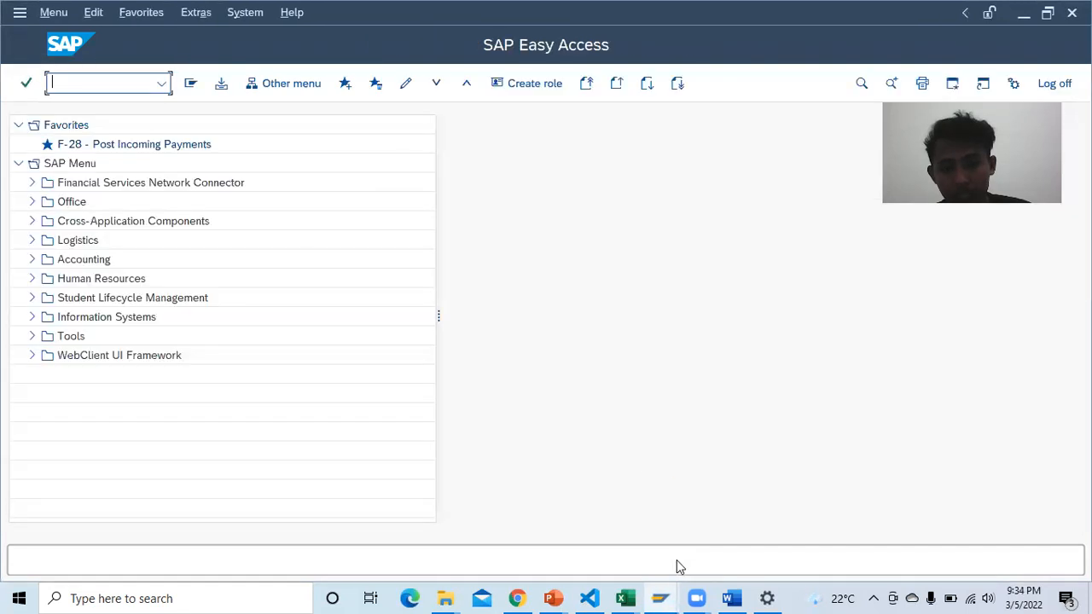
{"action": "left_click", "coordinate": [731, 598]}
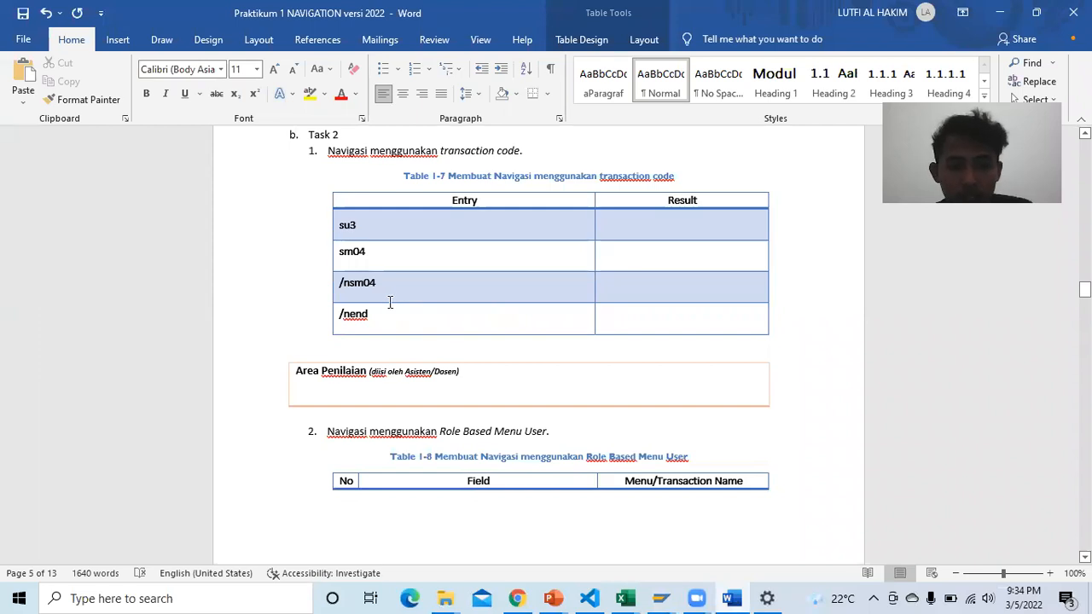
Step: Run /nsm04 in SAP to reopen the user logon list, then compare it with the Word table
{"action": "mouse_move", "coordinate": [661, 597]}
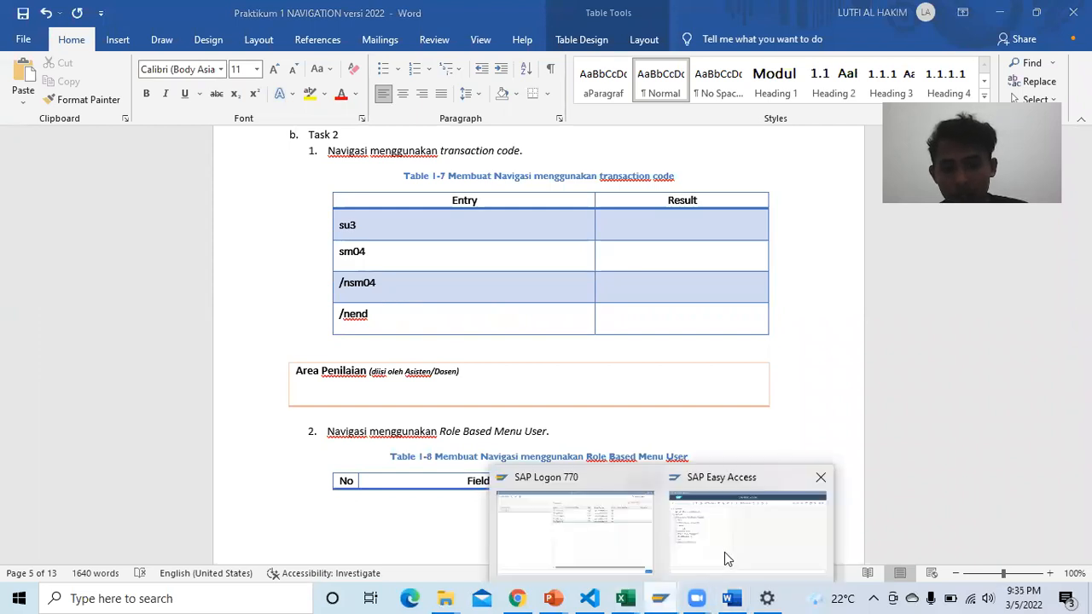
{"action": "left_click", "coordinate": [724, 553]}
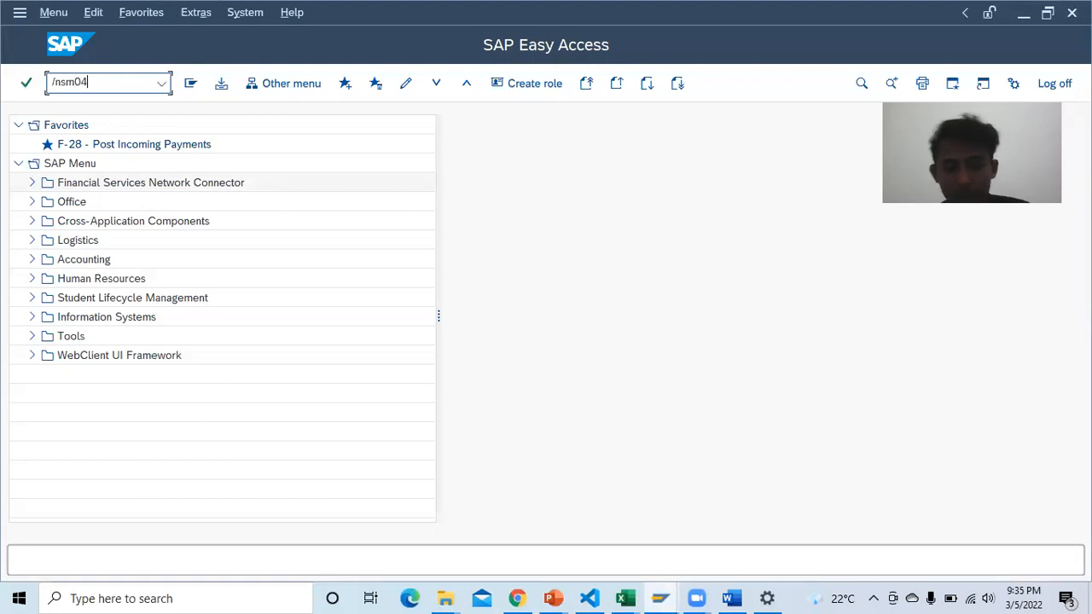
{"action": "type", "text": "/nsm04"}
{"action": "key", "text": "Return"}
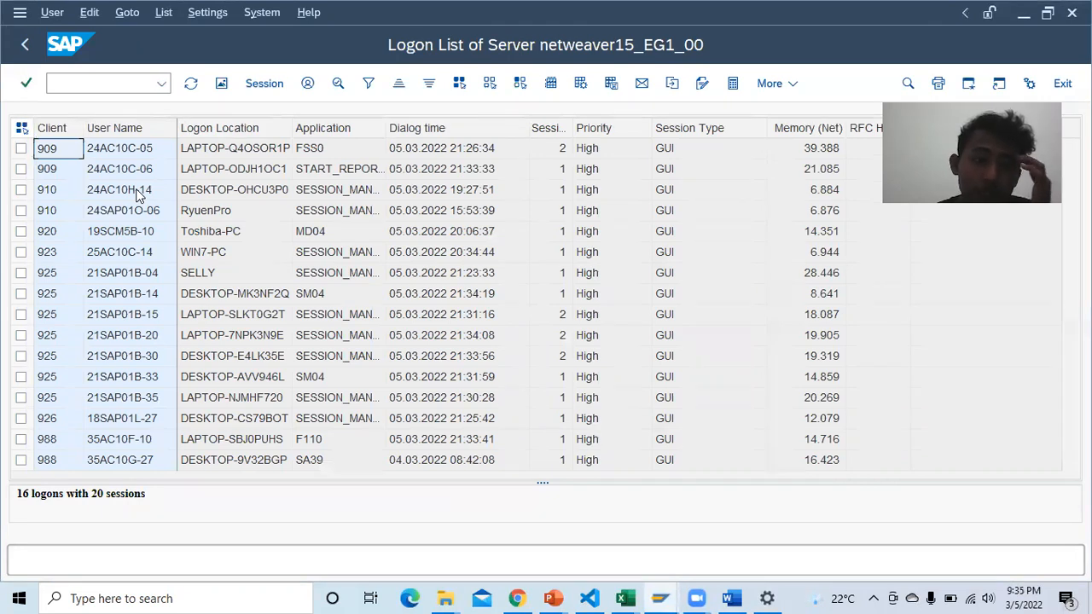
{"action": "left_click", "coordinate": [109, 83]}
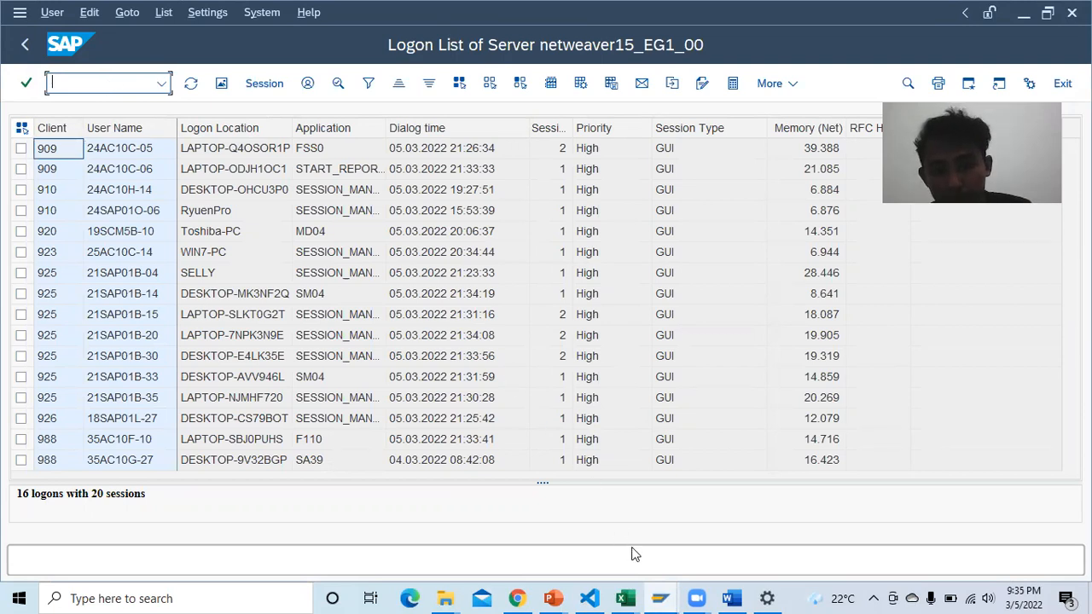
{"action": "left_click", "coordinate": [732, 598]}
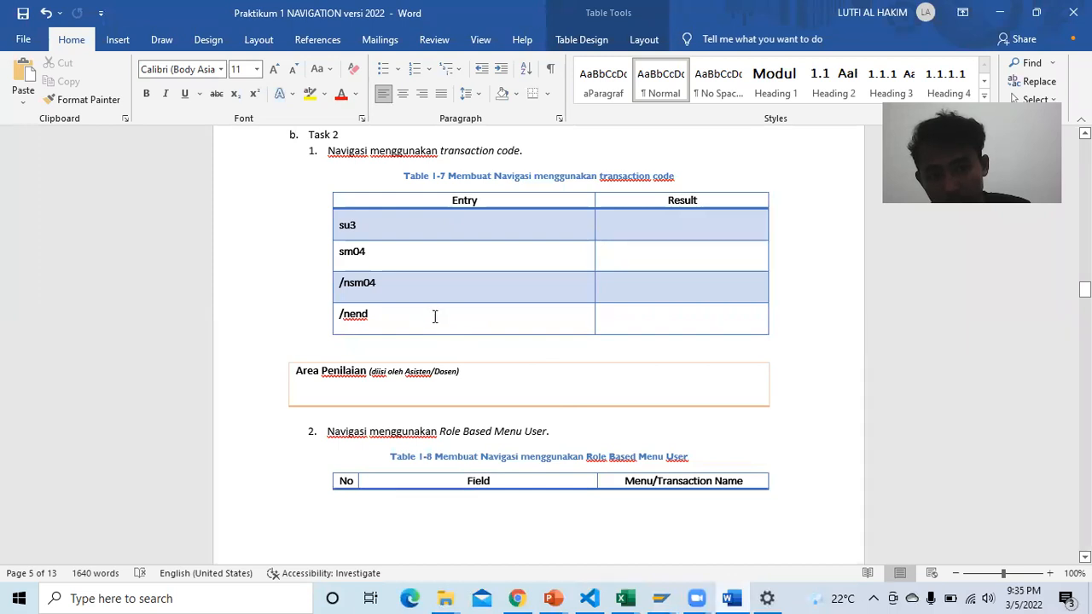
{"action": "mouse_move", "coordinate": [659, 595]}
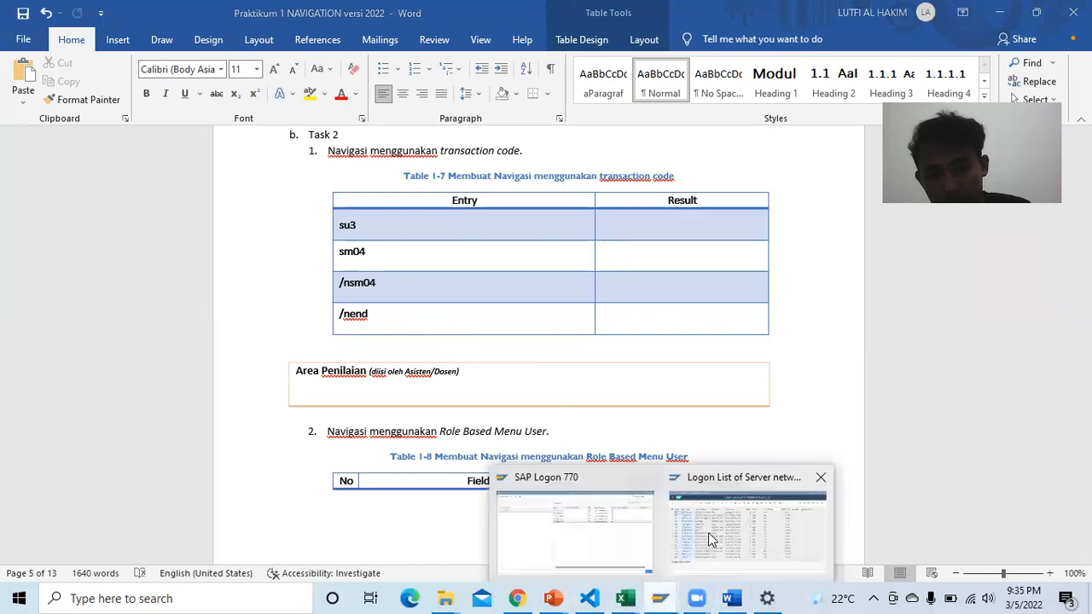
{"action": "left_click", "coordinate": [711, 530]}
{"action": "type", "text": "/nend"}
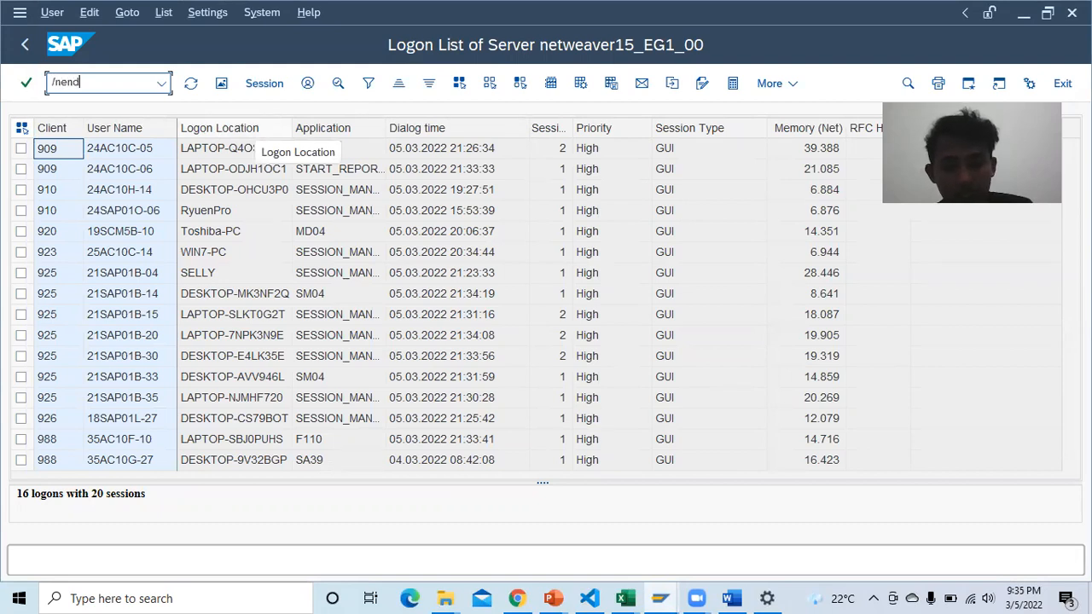
{"action": "key", "text": "Return"}
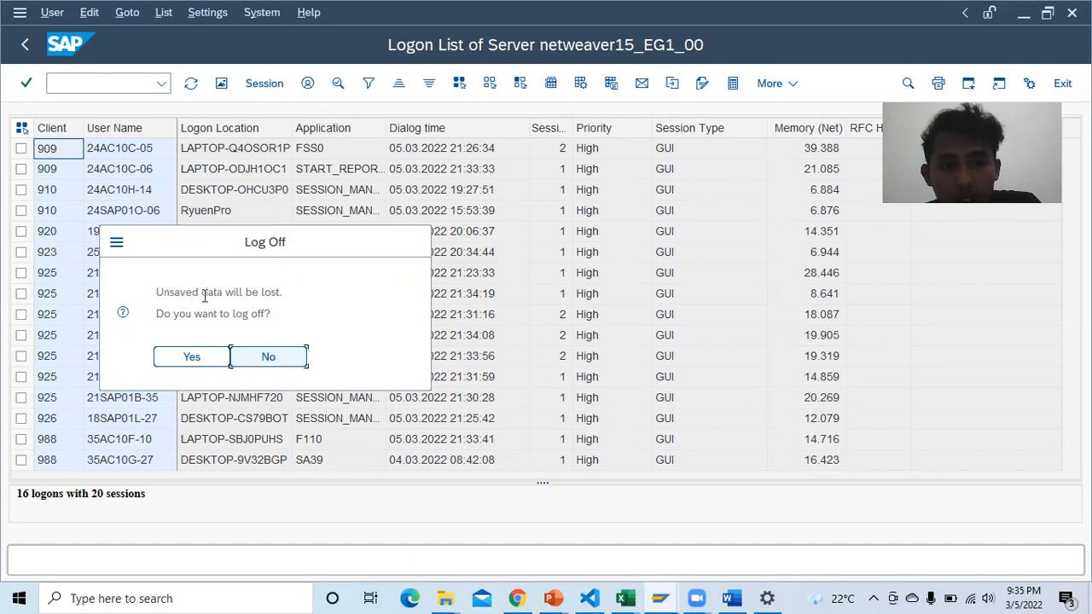
{"action": "left_click", "coordinate": [274, 314]}
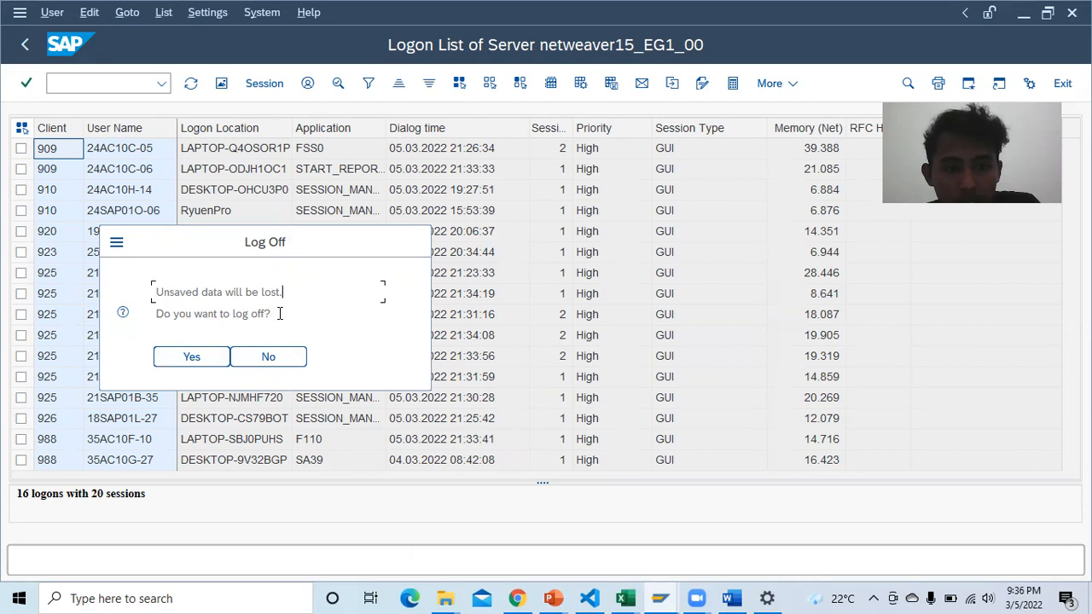
{"action": "left_click", "coordinate": [271, 358]}
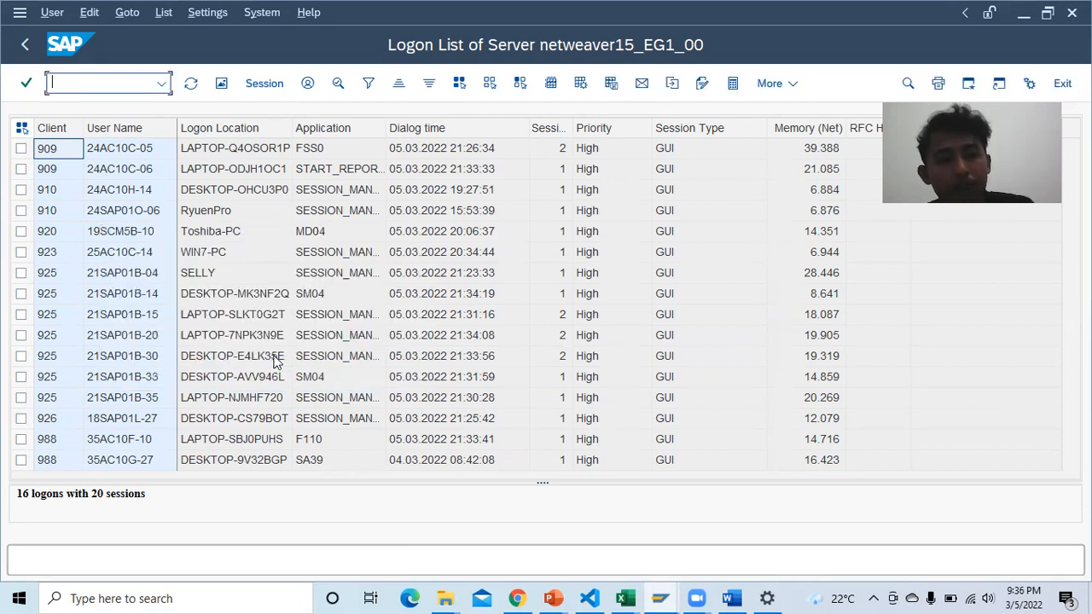
{"action": "left_click", "coordinate": [731, 598]}
Step: Scroll the Word report down to the empty role-based menu Table 1-8, then switch to the Chrome PDF
{"action": "scroll", "coordinate": [541, 354], "scroll_direction": "down", "scroll_amount": 3}
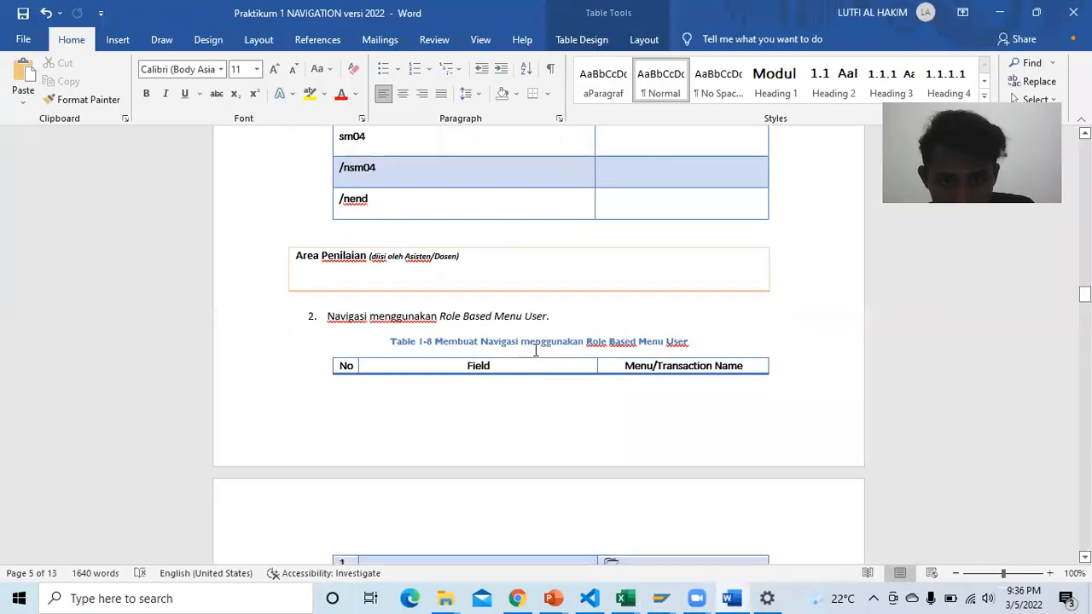
{"action": "scroll", "coordinate": [536, 350], "scroll_direction": "up", "scroll_amount": 2}
{"action": "scroll", "coordinate": [536, 349], "scroll_direction": "down", "scroll_amount": 5}
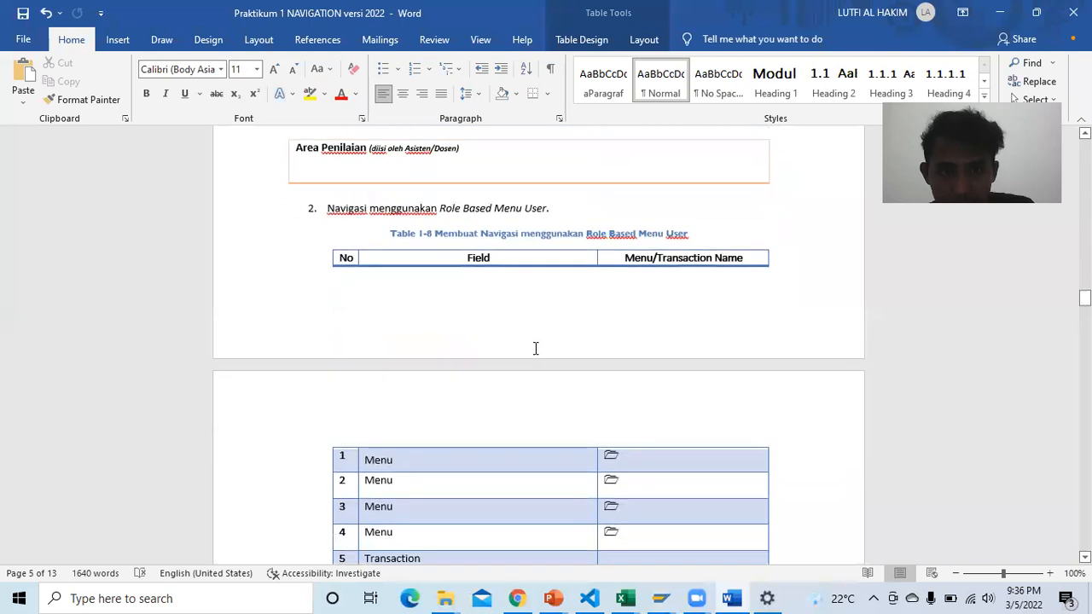
{"action": "scroll", "coordinate": [534, 348], "scroll_direction": "down", "scroll_amount": 1}
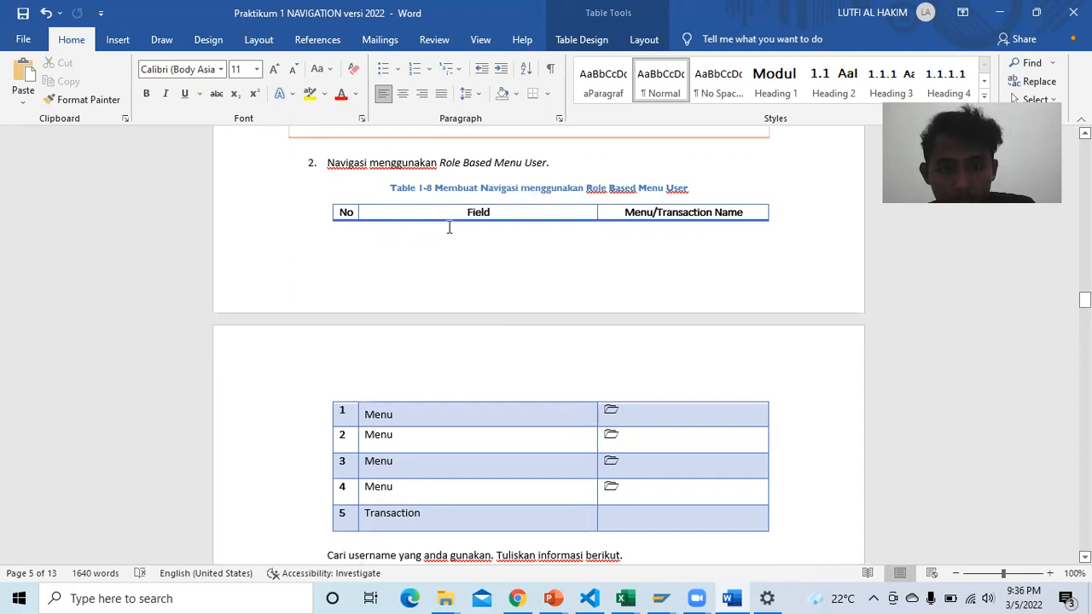
{"action": "scroll", "coordinate": [503, 209], "scroll_direction": "down", "scroll_amount": 2}
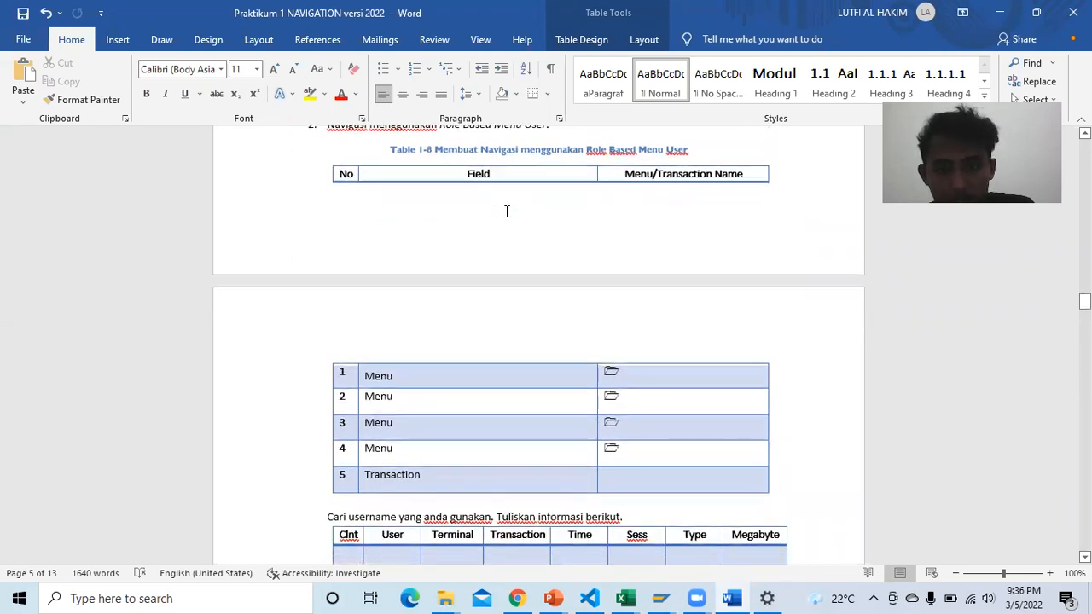
{"action": "scroll", "coordinate": [507, 211], "scroll_direction": "down", "scroll_amount": 3}
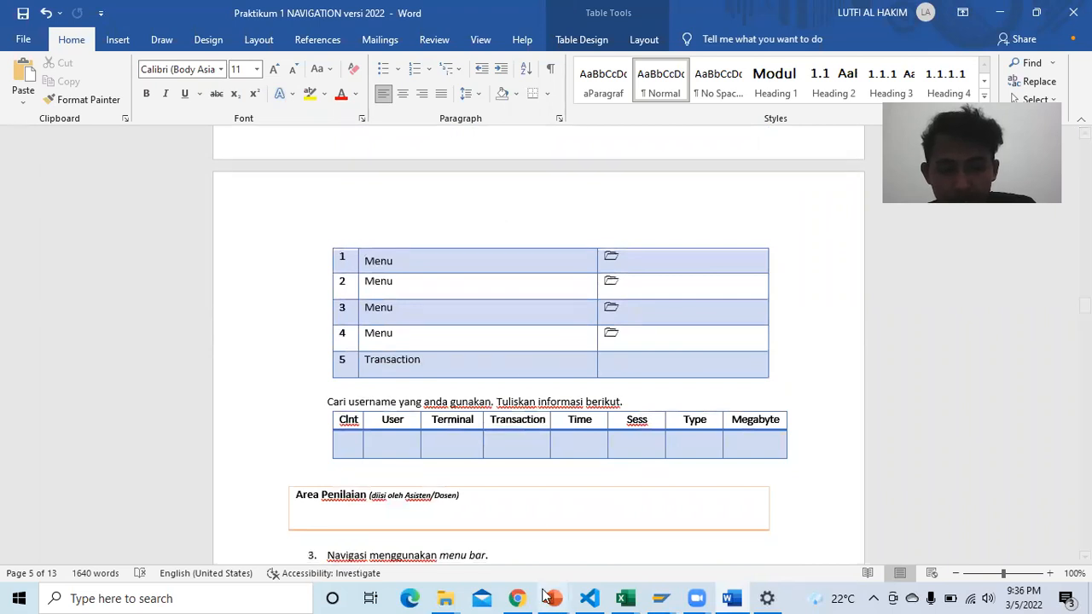
{"action": "left_click", "coordinate": [517, 599]}
Step: Read the PDF's page 60 User Overview steps, then bring the SAP logon list window forward
{"action": "scroll", "coordinate": [547, 345], "scroll_direction": "down", "scroll_amount": 8}
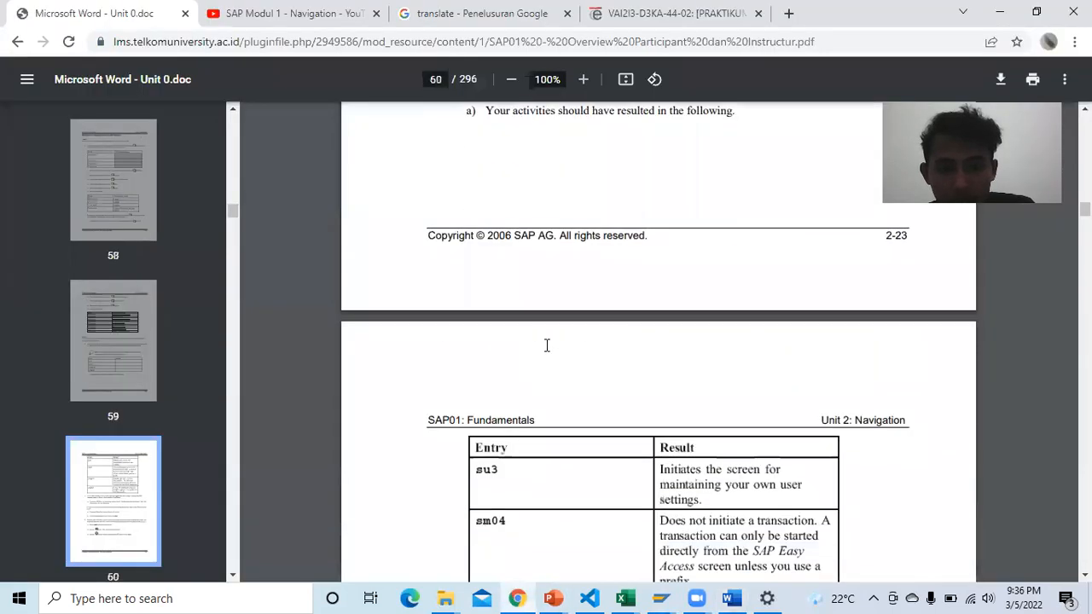
{"action": "scroll", "coordinate": [547, 345], "scroll_direction": "down", "scroll_amount": 3}
{"action": "scroll", "coordinate": [547, 344], "scroll_direction": "up", "scroll_amount": 1}
{"action": "scroll", "coordinate": [547, 345], "scroll_direction": "up", "scroll_amount": 1}
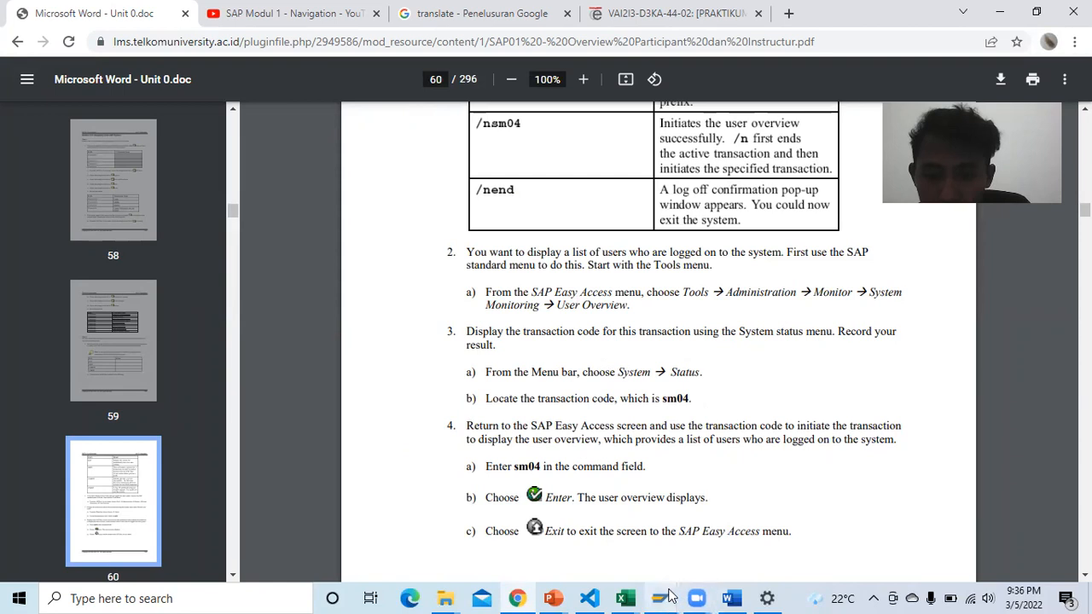
{"action": "mouse_move", "coordinate": [662, 598]}
{"action": "left_click", "coordinate": [736, 538]}
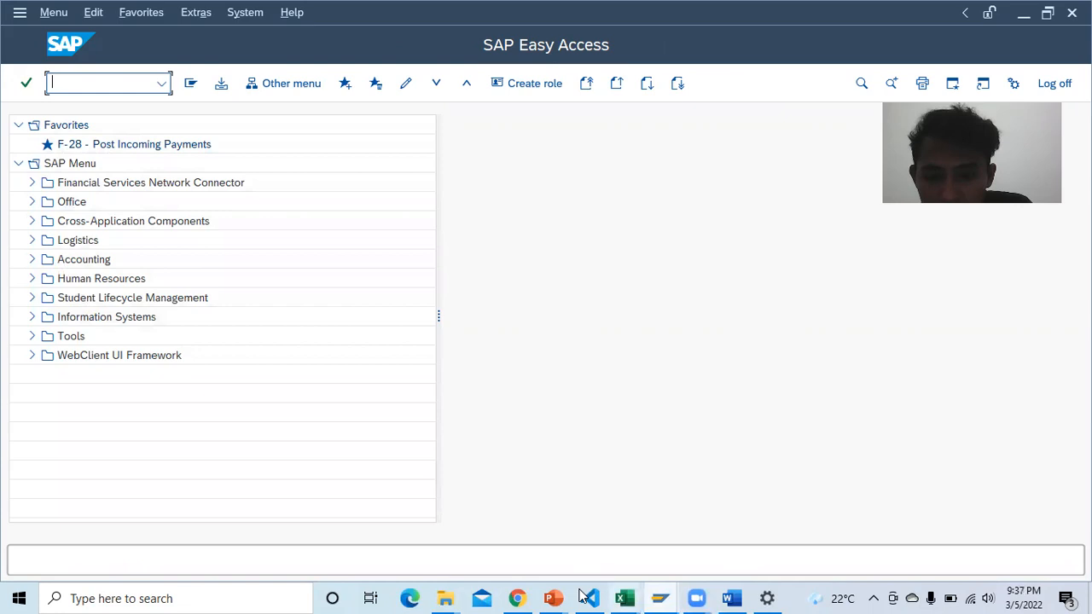
Step: In SAP Easy Access, expand Tools > Administration > Monitor > System Monitoring in the menu tree
{"action": "left_click", "coordinate": [520, 598]}
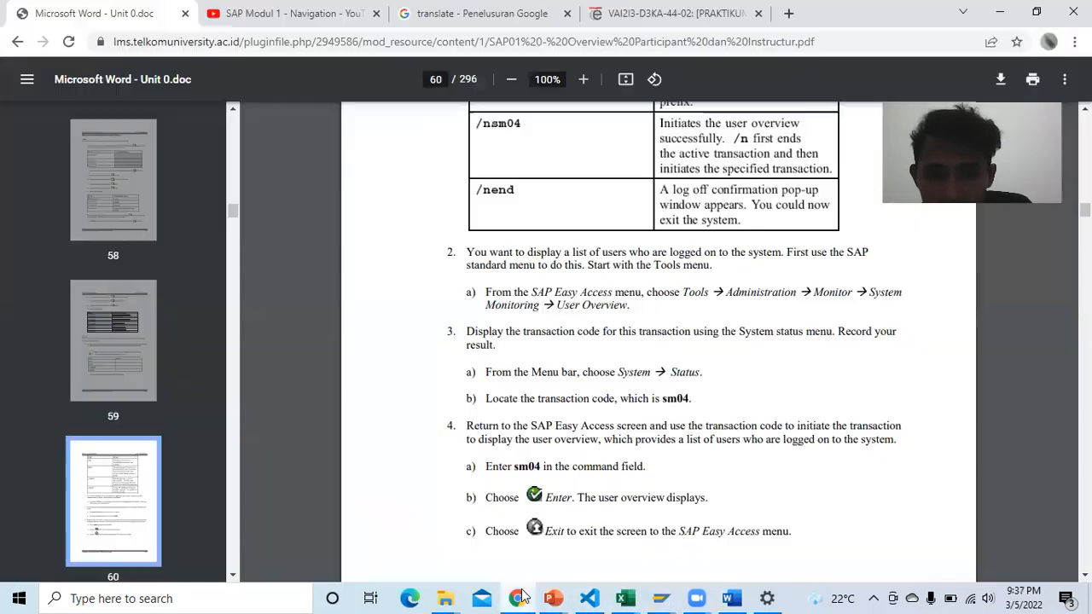
{"action": "mouse_move", "coordinate": [661, 598]}
{"action": "left_click", "coordinate": [699, 566]}
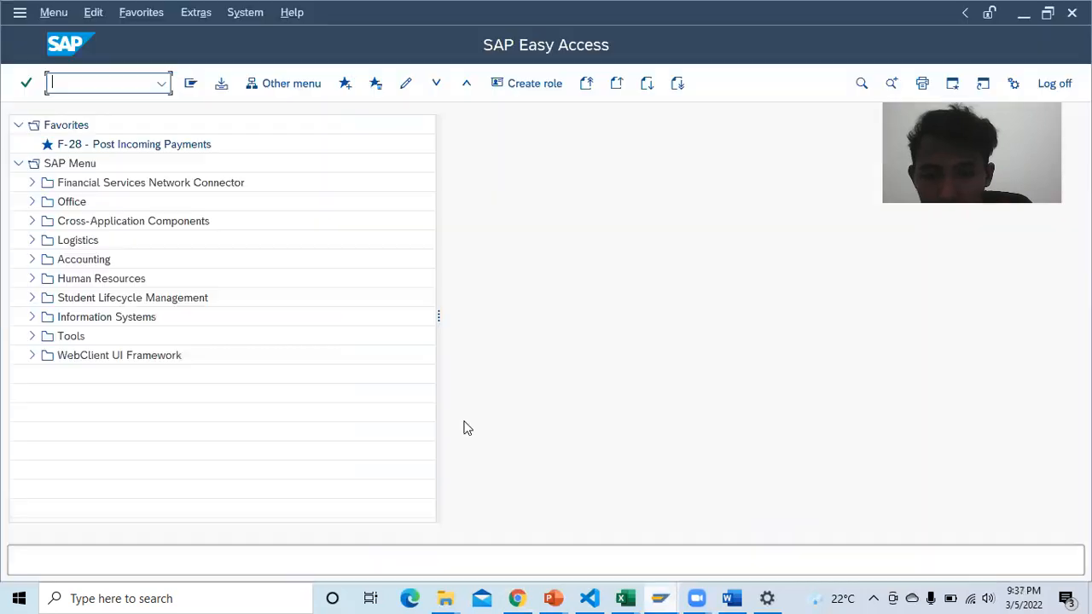
{"action": "left_click", "coordinate": [33, 337]}
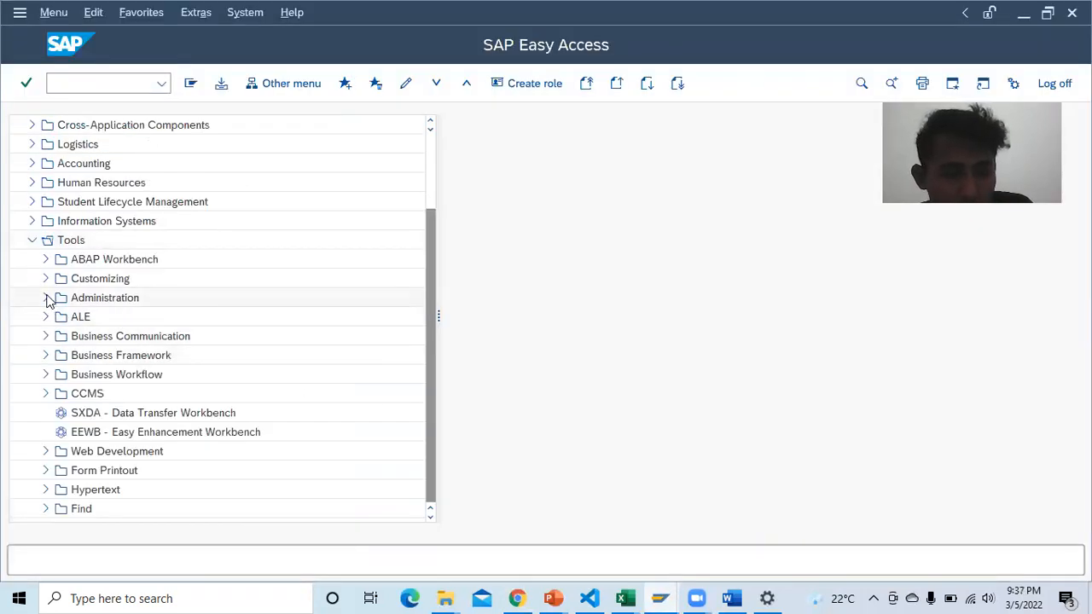
{"action": "left_click", "coordinate": [46, 297]}
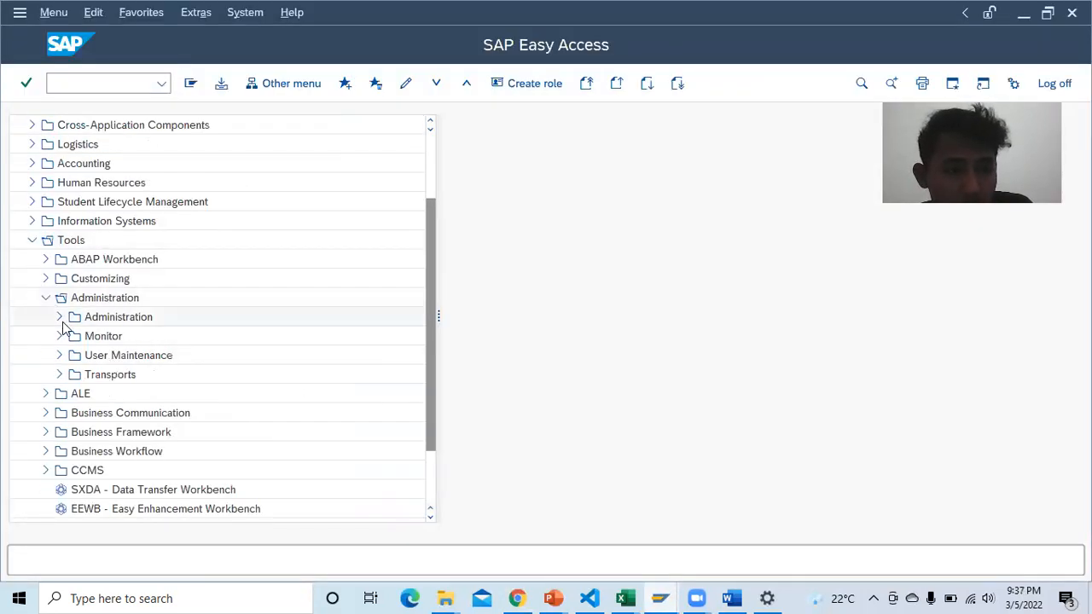
{"action": "left_click", "coordinate": [60, 336]}
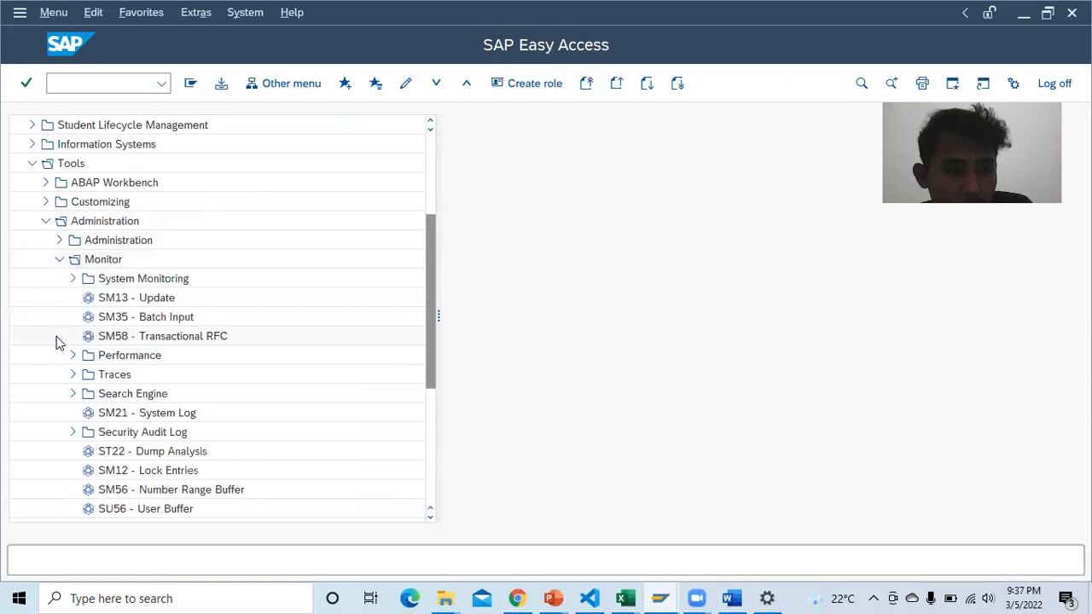
{"action": "left_click", "coordinate": [73, 279]}
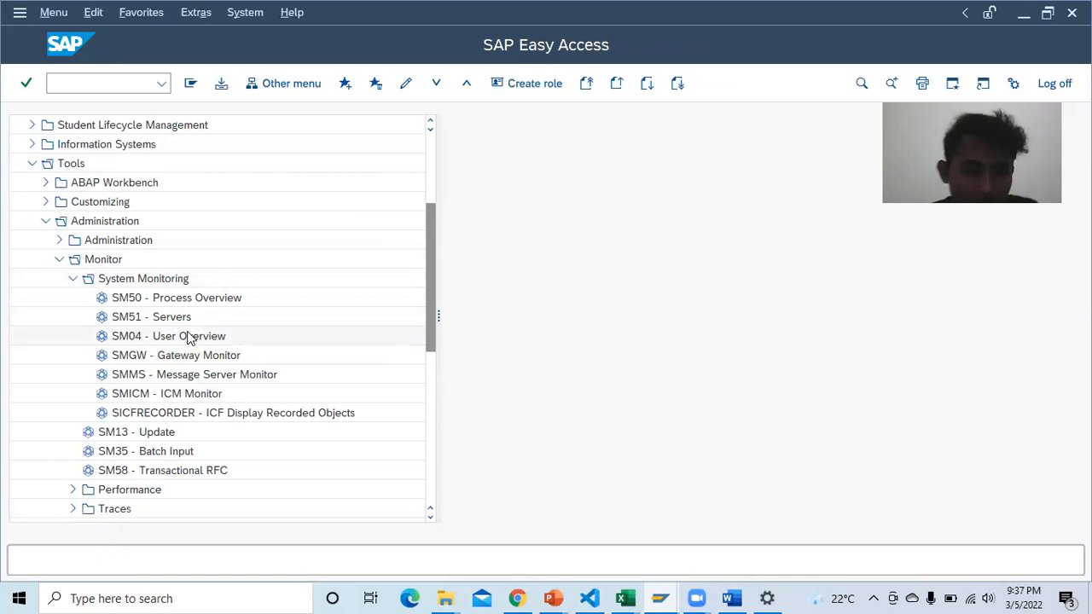
Step: Select SM04 - User Overview in the SAP menu, then return to the Word report
{"action": "left_click", "coordinate": [731, 598]}
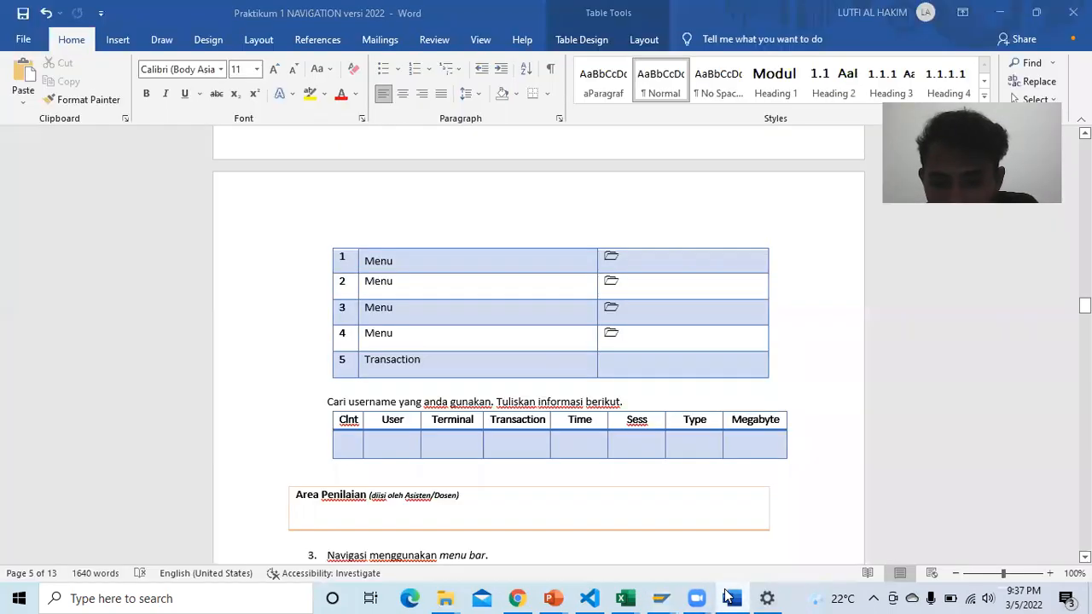
{"action": "left_click", "coordinate": [522, 597]}
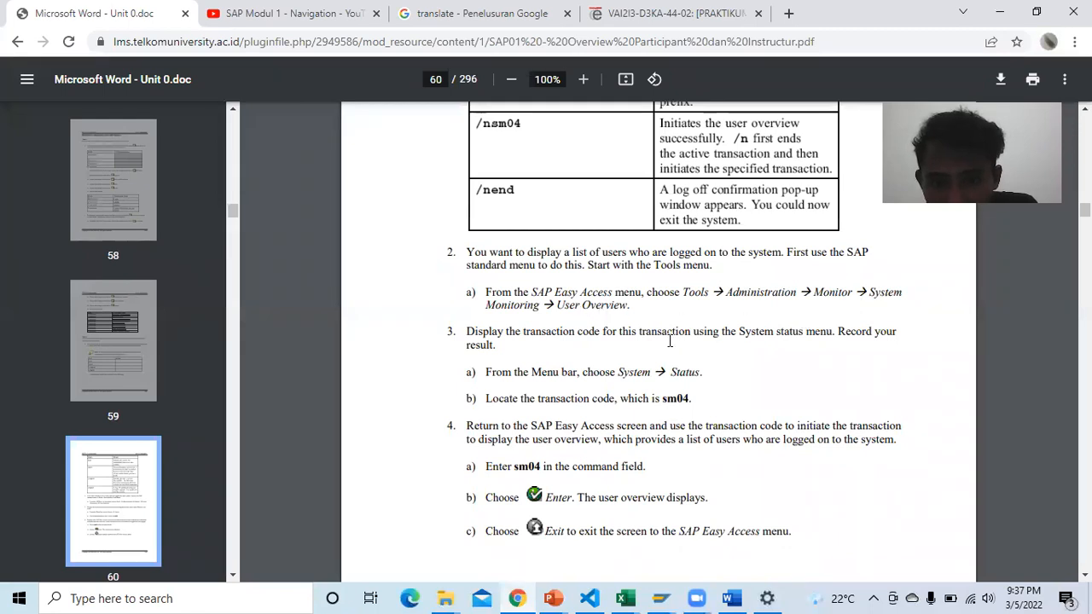
{"action": "left_click", "coordinate": [674, 593]}
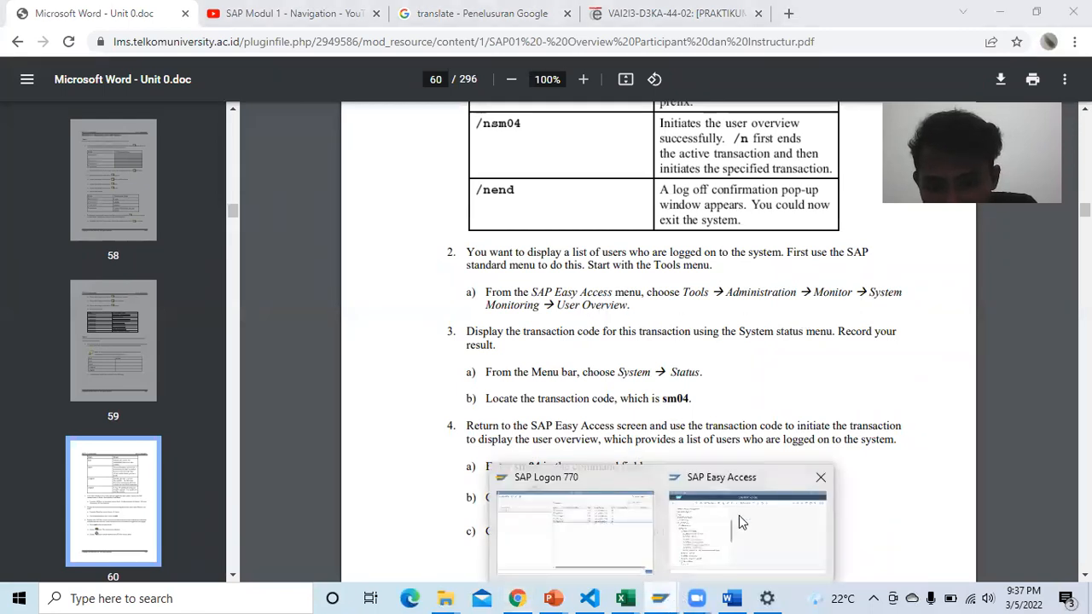
{"action": "left_click", "coordinate": [739, 516]}
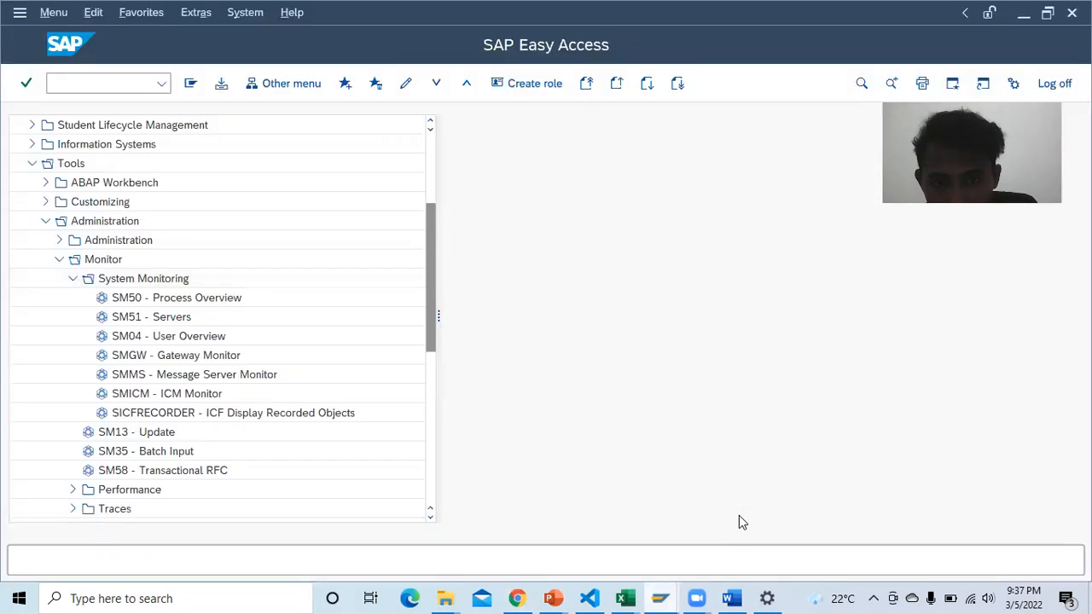
{"action": "left_click", "coordinate": [168, 340]}
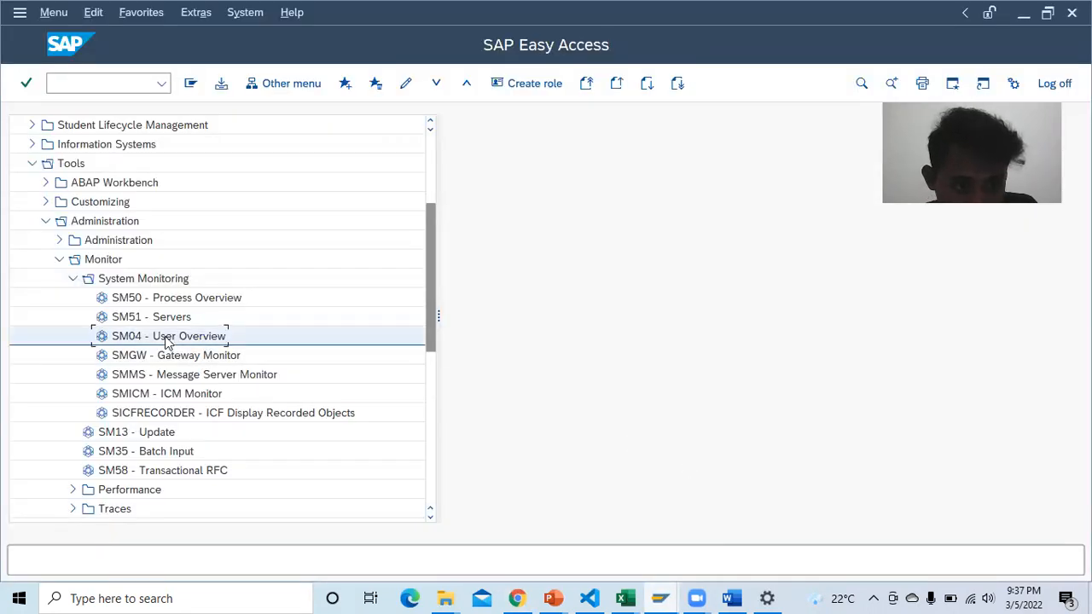
{"action": "left_click", "coordinate": [732, 598]}
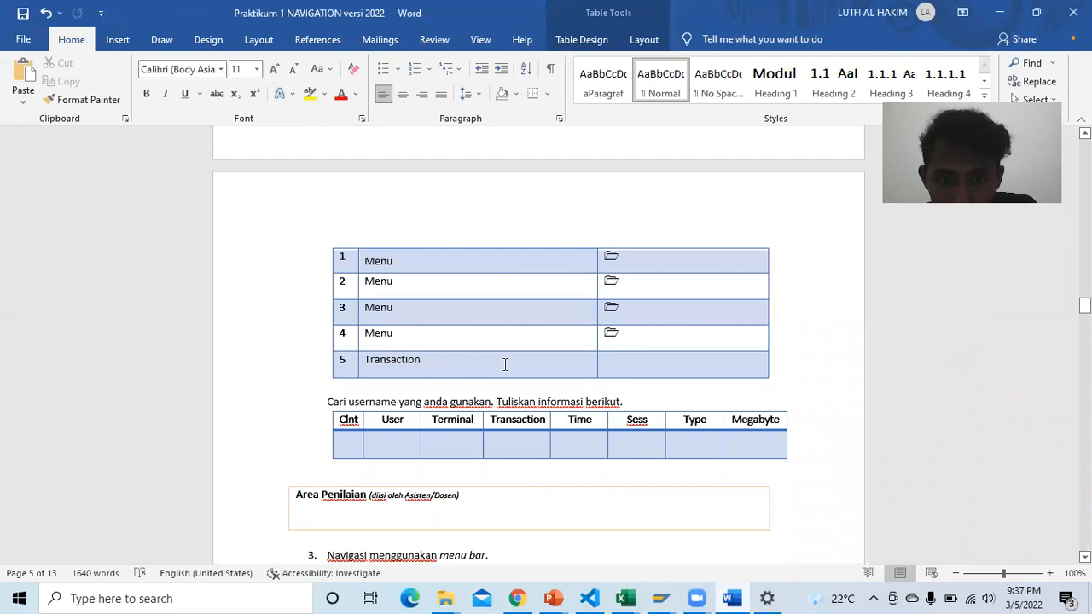
Step: Place the cursor in Table 1-8's empty Transaction result cell, then bring SAP Easy Access back
{"action": "left_click", "coordinate": [640, 372]}
{"action": "scroll", "coordinate": [640, 366], "scroll_direction": "up", "scroll_amount": 4}
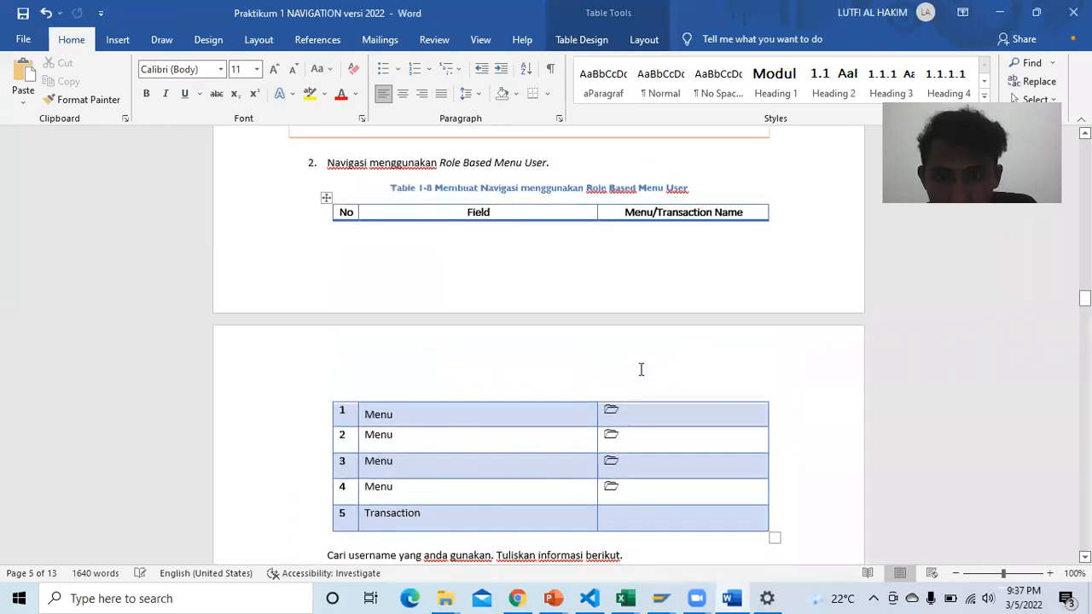
{"action": "scroll", "coordinate": [641, 369], "scroll_direction": "down", "scroll_amount": 3}
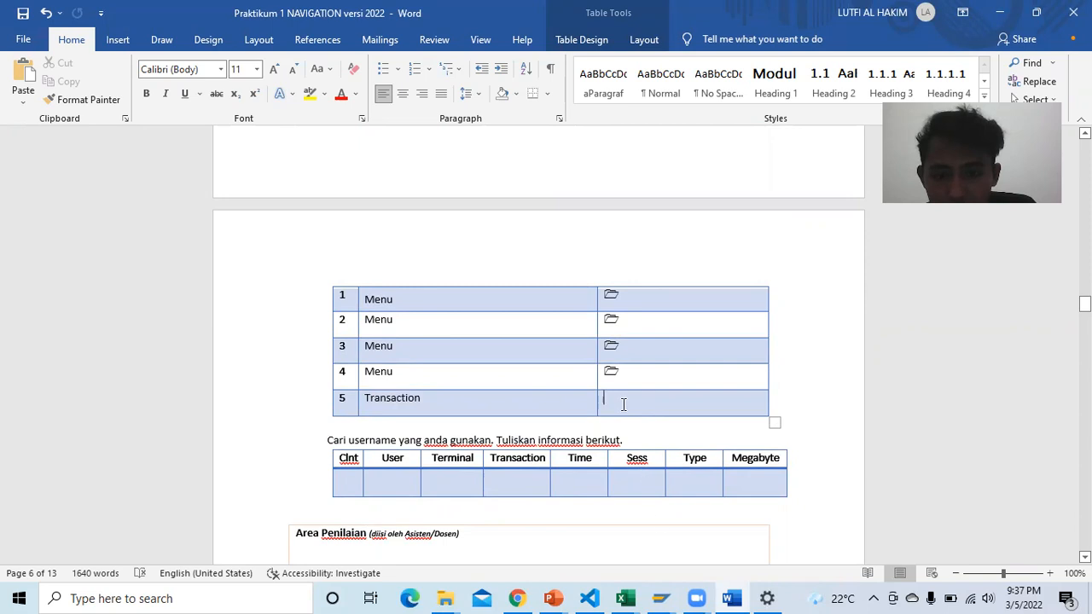
{"action": "mouse_move", "coordinate": [660, 598]}
{"action": "left_click", "coordinate": [700, 564]}
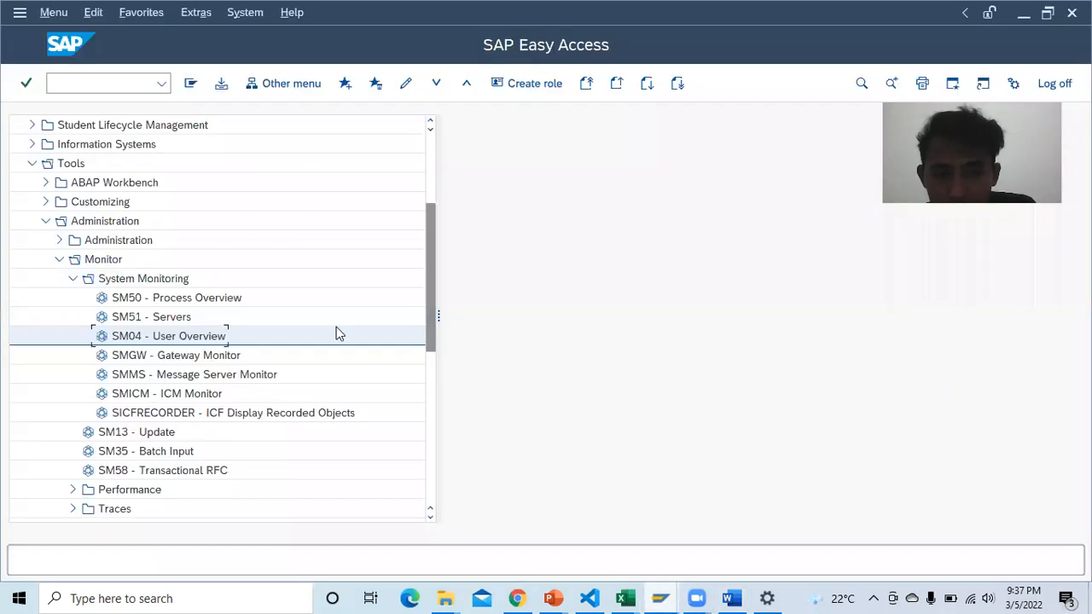
Step: Run SM04 - User Overview, review its 16 logons and 20 sessions, then go back to Word
{"action": "double_click", "coordinate": [181, 338]}
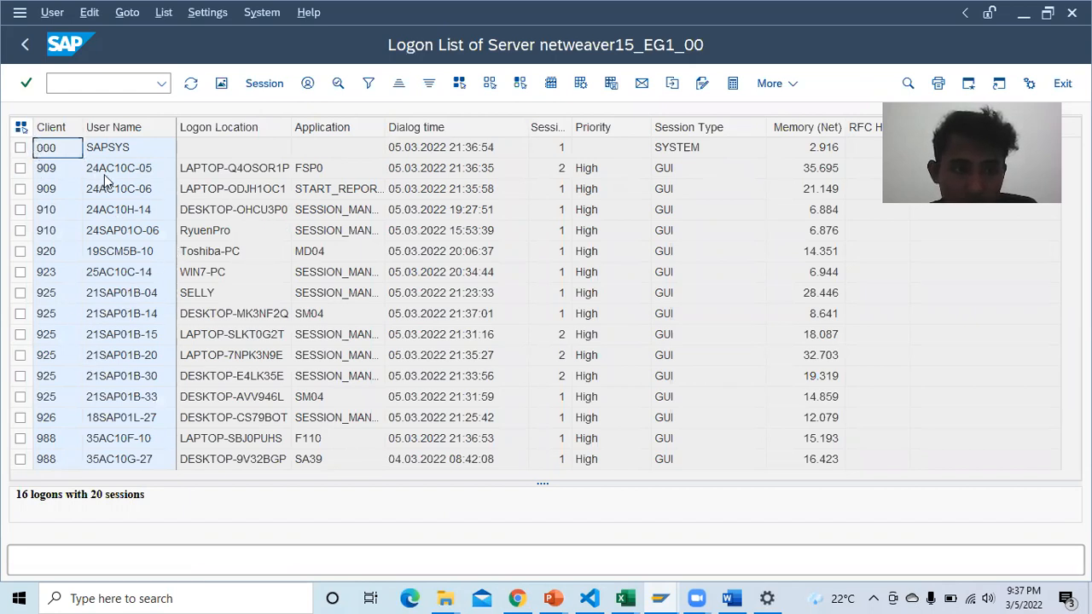
{"action": "left_click", "coordinate": [26, 45]}
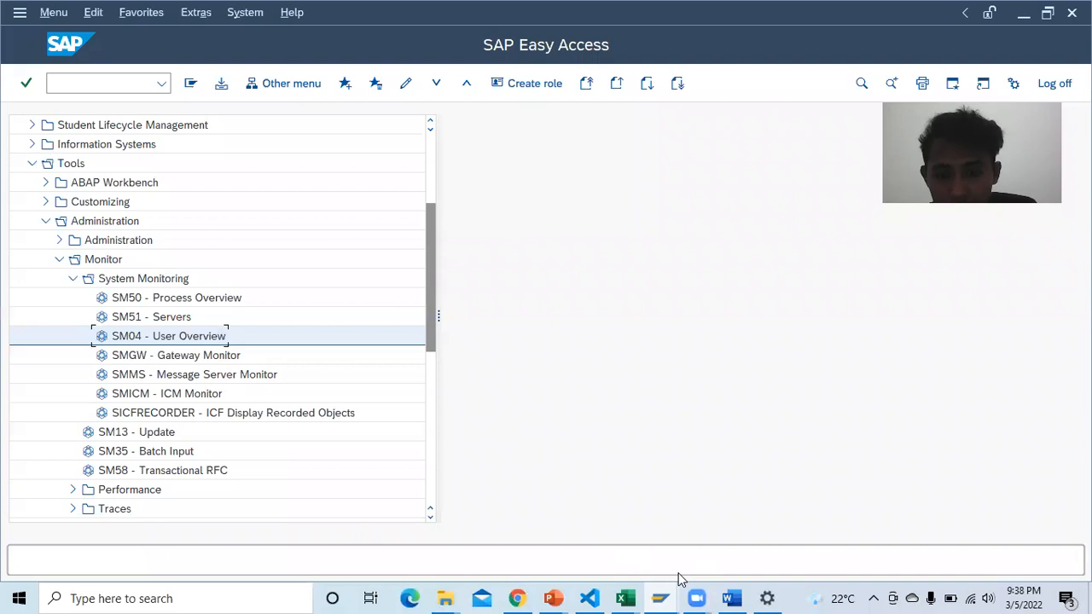
{"action": "left_click", "coordinate": [731, 598]}
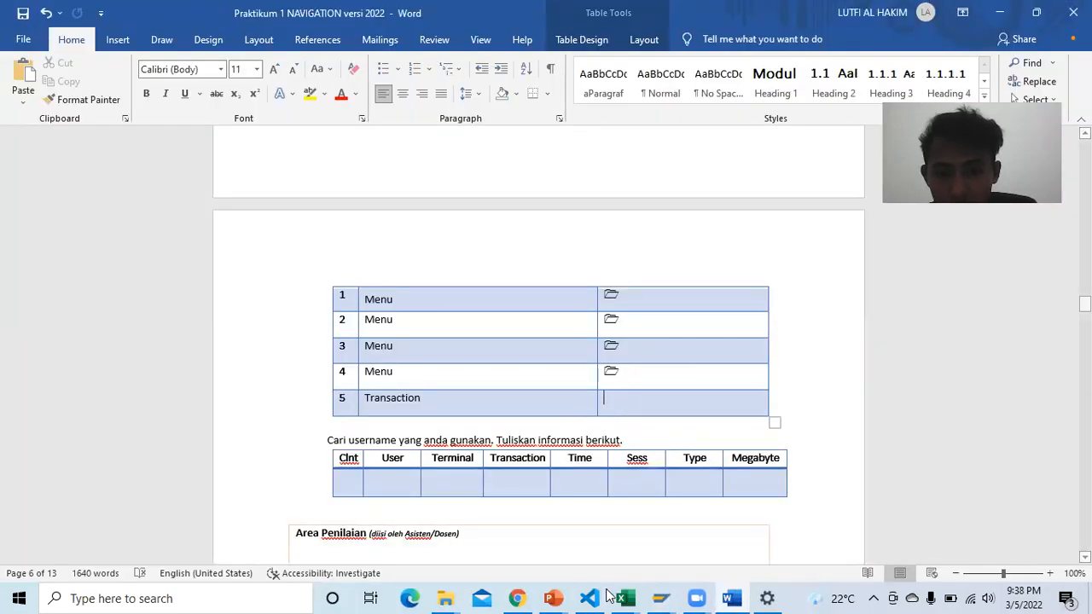
Step: Bring the Word report forward and place the cursor in row 5's empty Transaction Name cell
{"action": "left_click", "coordinate": [519, 598]}
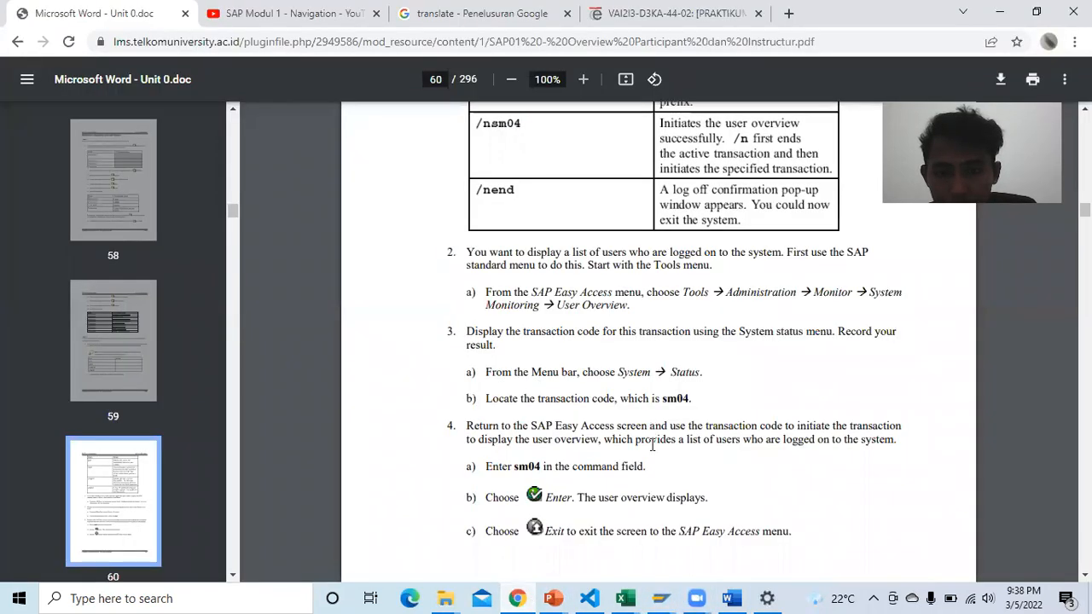
{"action": "left_click", "coordinate": [731, 598]}
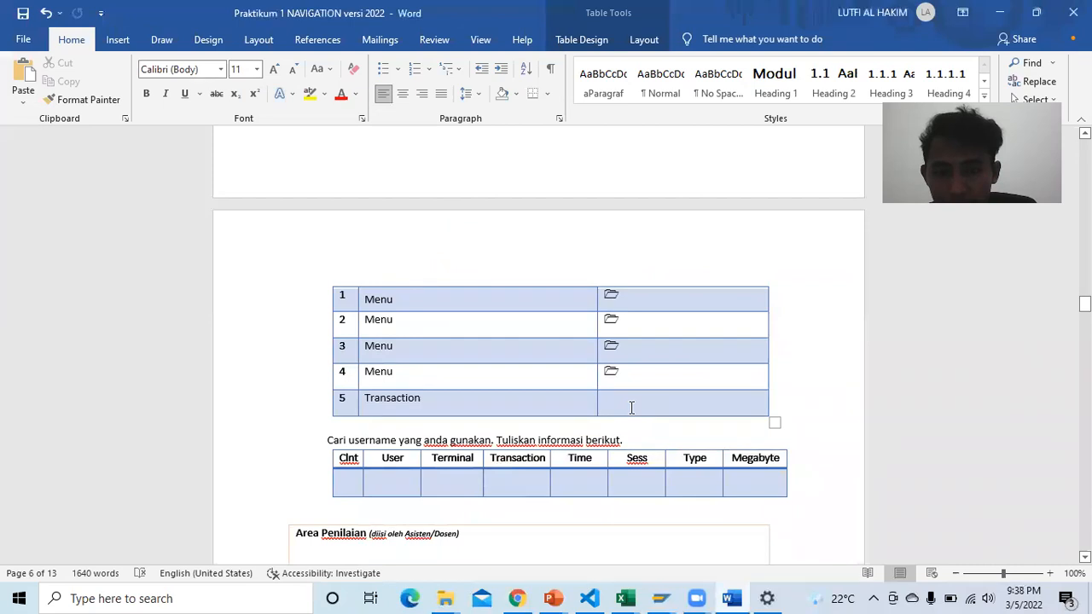
{"action": "scroll", "coordinate": [632, 405], "scroll_direction": "up", "scroll_amount": 2}
{"action": "scroll", "coordinate": [631, 404], "scroll_direction": "down", "scroll_amount": 2}
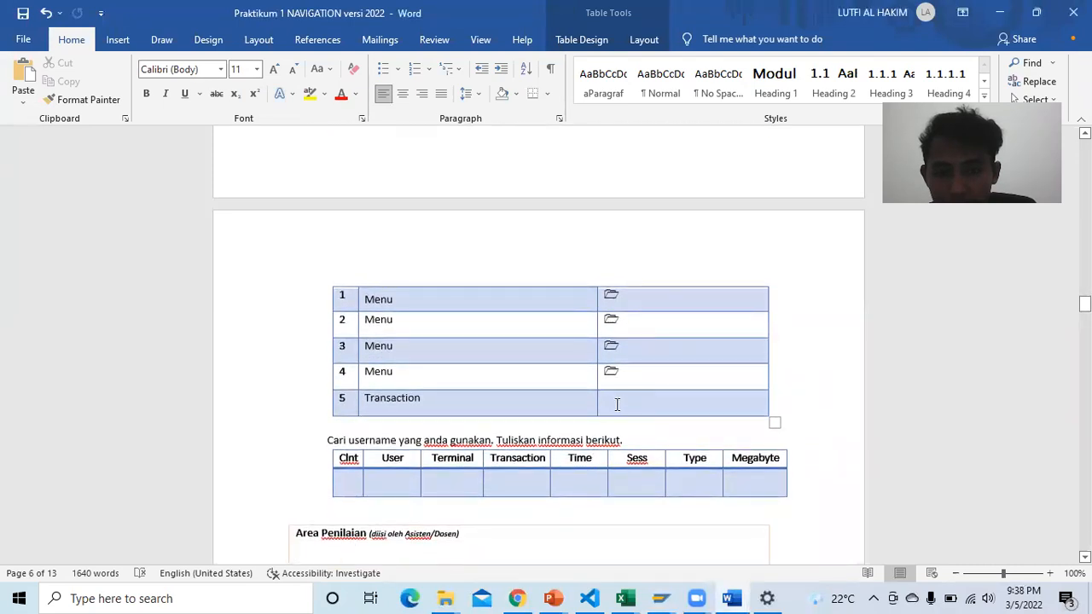
{"action": "scroll", "coordinate": [619, 405], "scroll_direction": "up", "scroll_amount": 2}
{"action": "scroll", "coordinate": [620, 407], "scroll_direction": "down", "scroll_amount": 3}
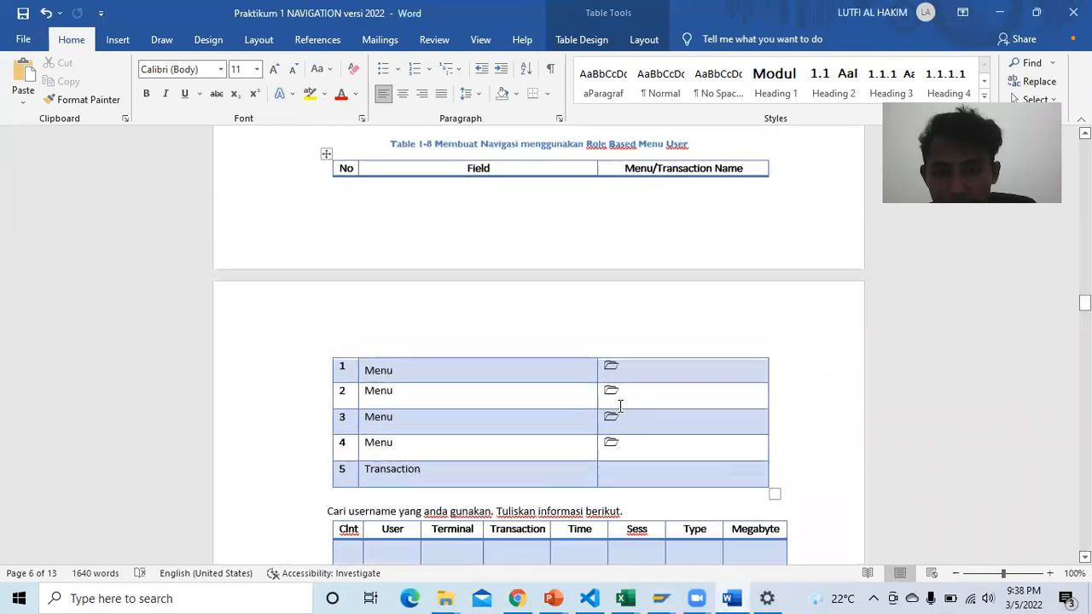
{"action": "left_click", "coordinate": [623, 368]}
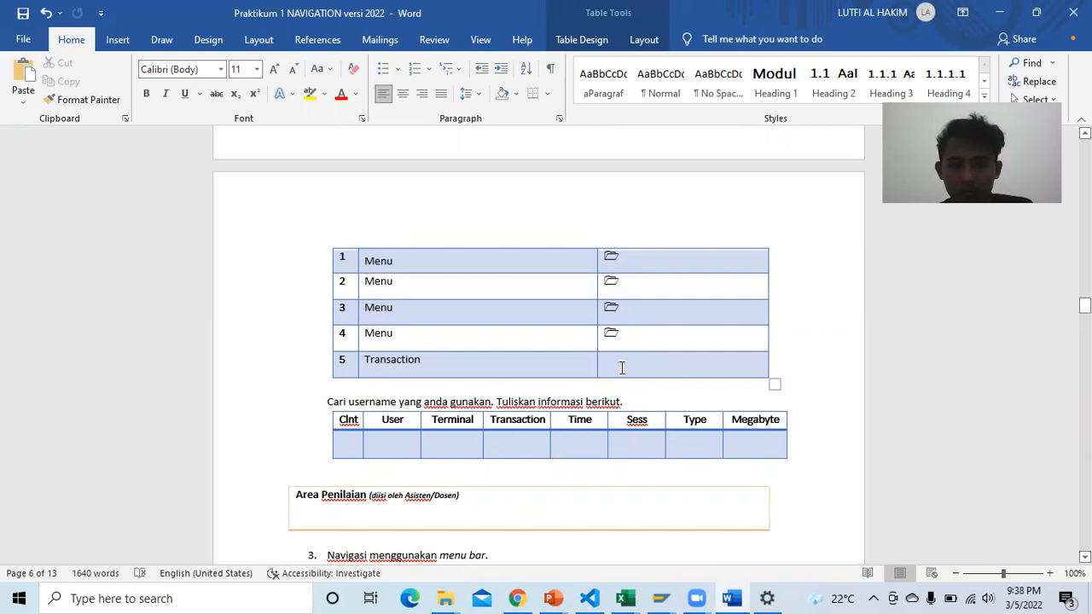
Step: Check the SAP Easy Access menu tree, then return to the Word practicum report
{"action": "scroll", "coordinate": [627, 384], "scroll_direction": "up", "scroll_amount": 1}
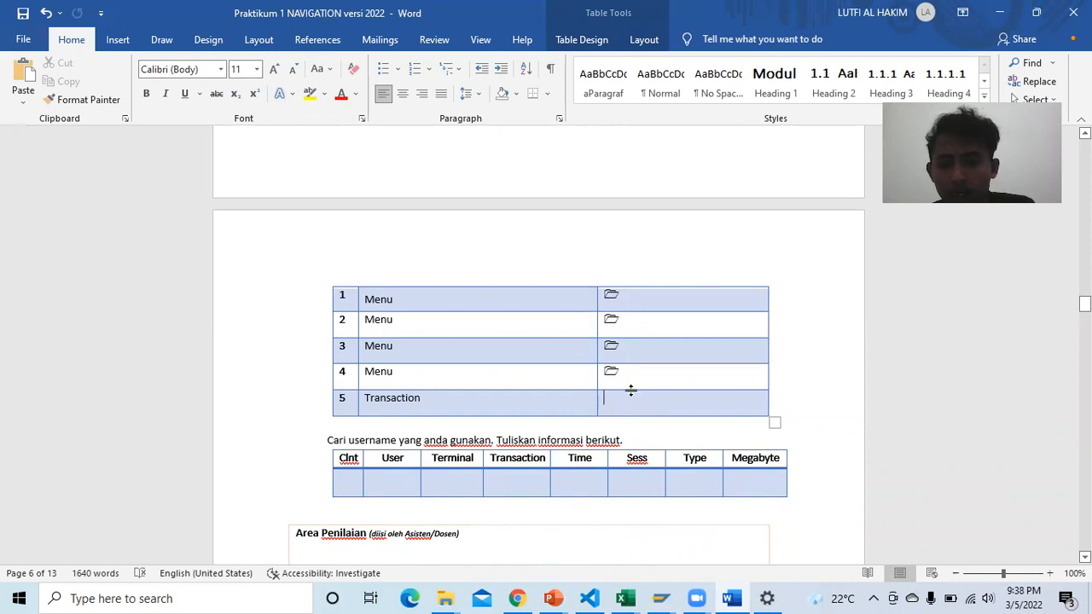
{"action": "scroll", "coordinate": [637, 341], "scroll_direction": "down", "scroll_amount": 1}
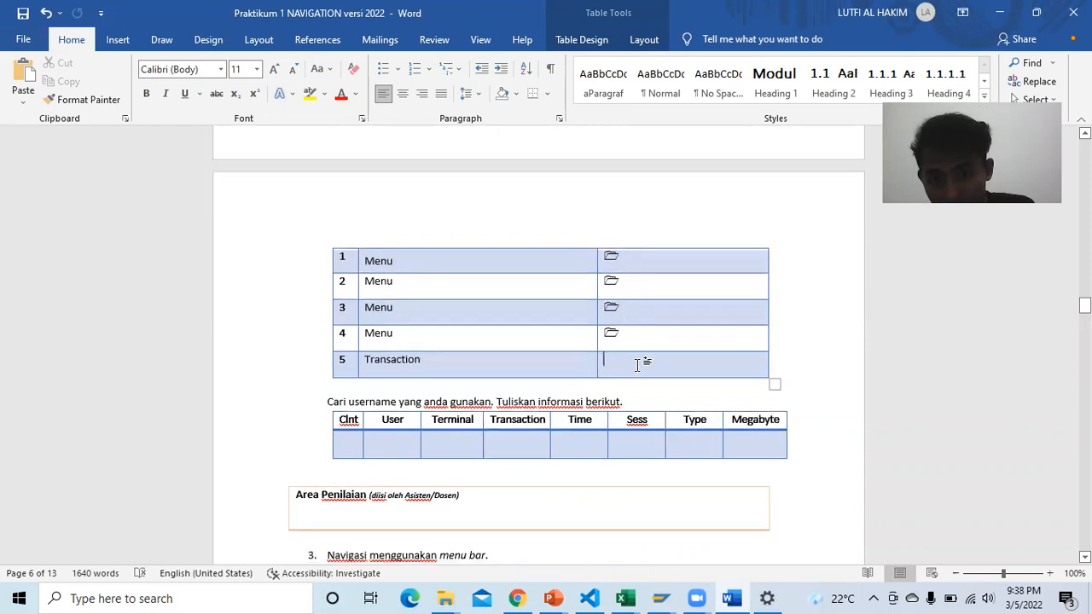
{"action": "scroll", "coordinate": [637, 366], "scroll_direction": "up", "scroll_amount": 4}
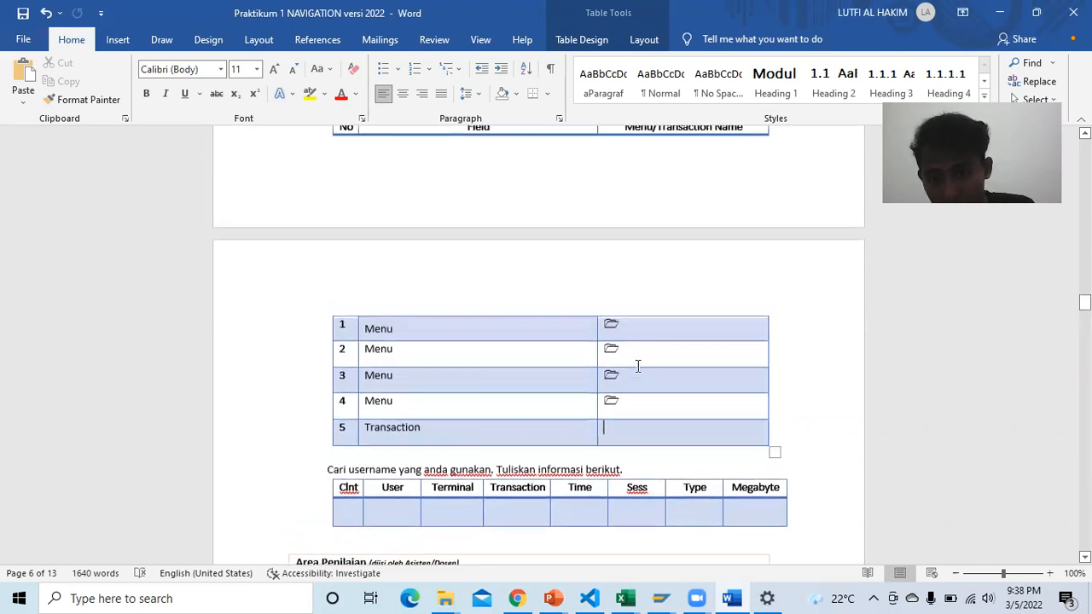
{"action": "scroll", "coordinate": [637, 366], "scroll_direction": "down", "scroll_amount": 1}
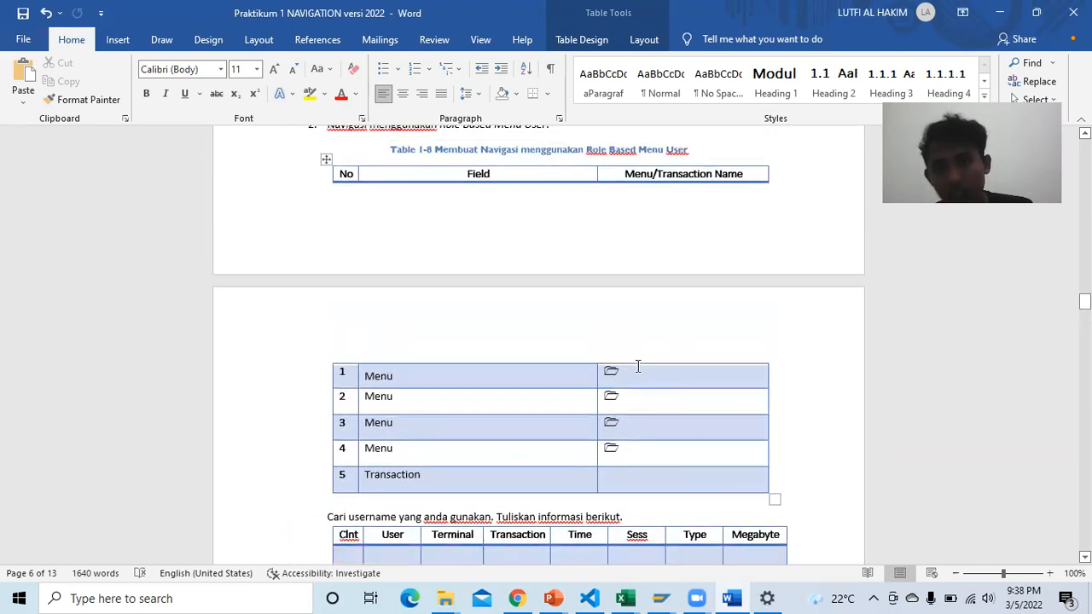
{"action": "scroll", "coordinate": [637, 366], "scroll_direction": "down", "scroll_amount": 1}
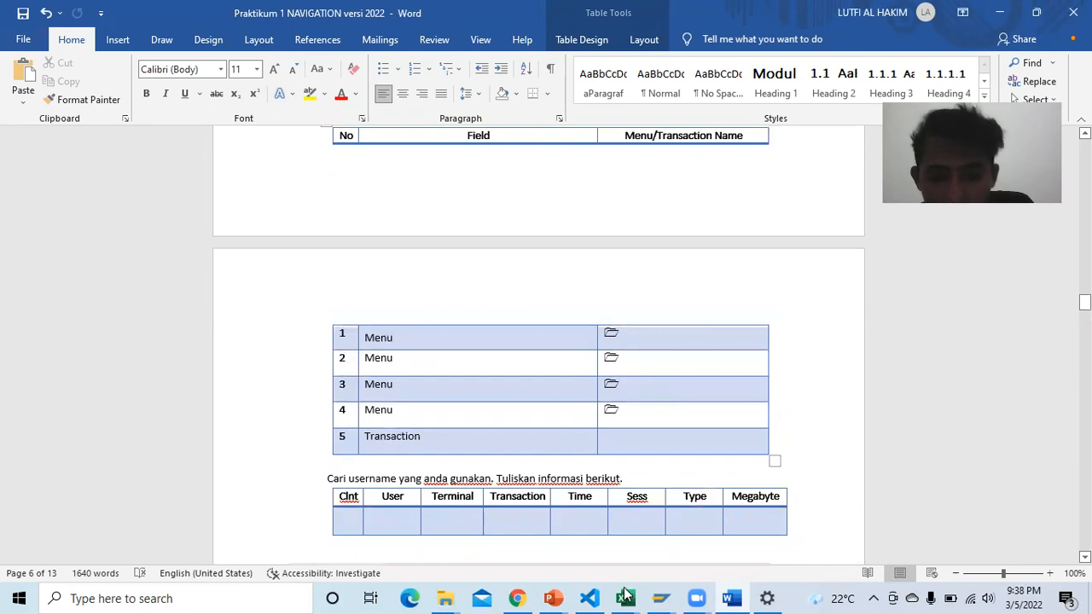
{"action": "left_click", "coordinate": [724, 598]}
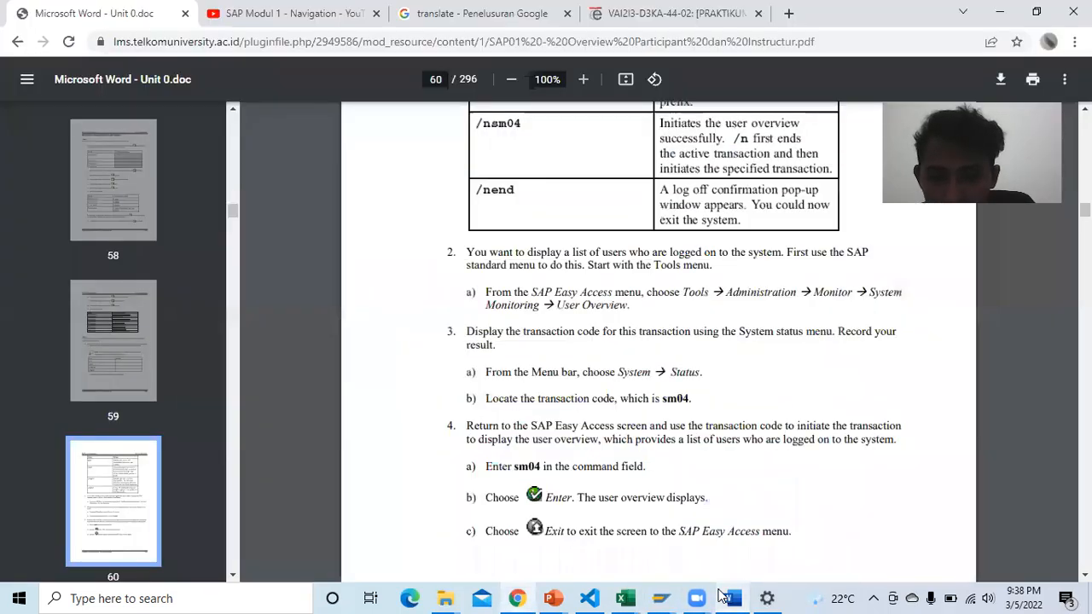
{"action": "mouse_move", "coordinate": [662, 599]}
{"action": "left_click", "coordinate": [659, 533]}
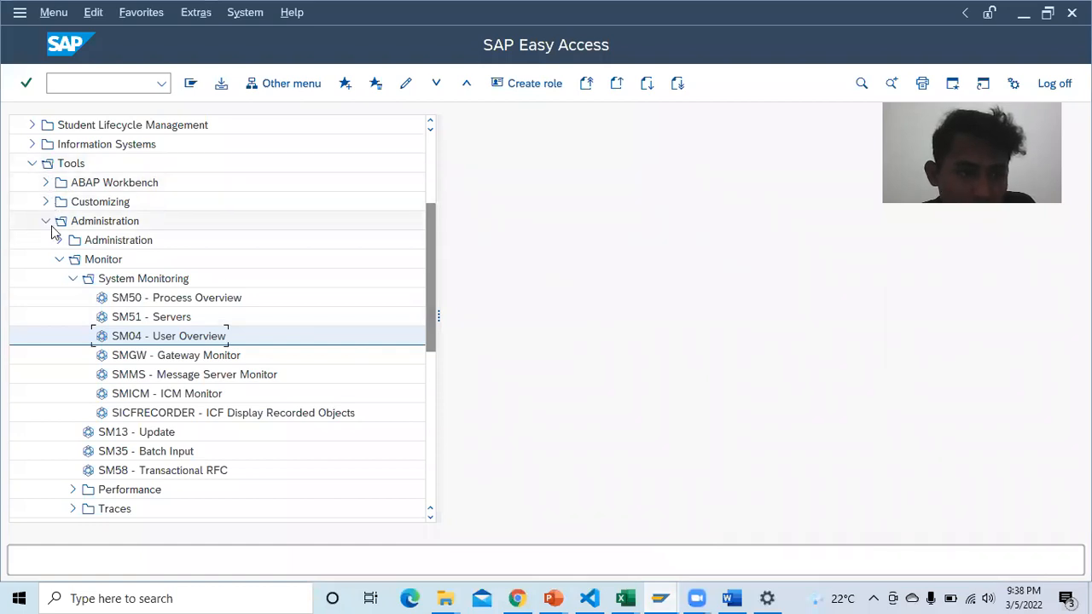
{"action": "left_click", "coordinate": [730, 598]}
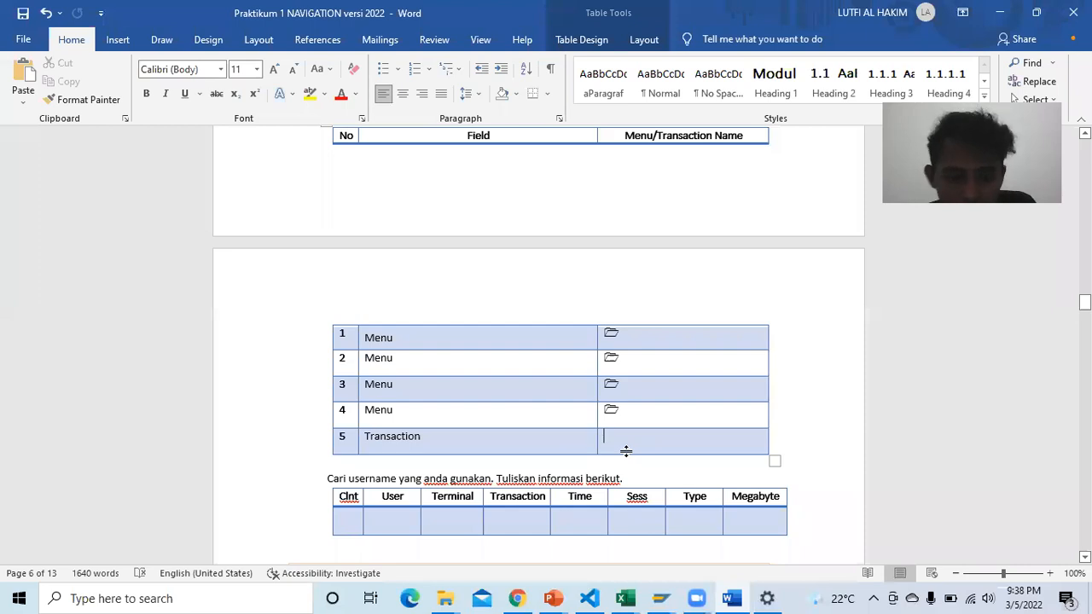
Step: Enter 'User Overview' in row 5's Menu/Transaction Name cell
{"action": "type", "text": "User Overview"}
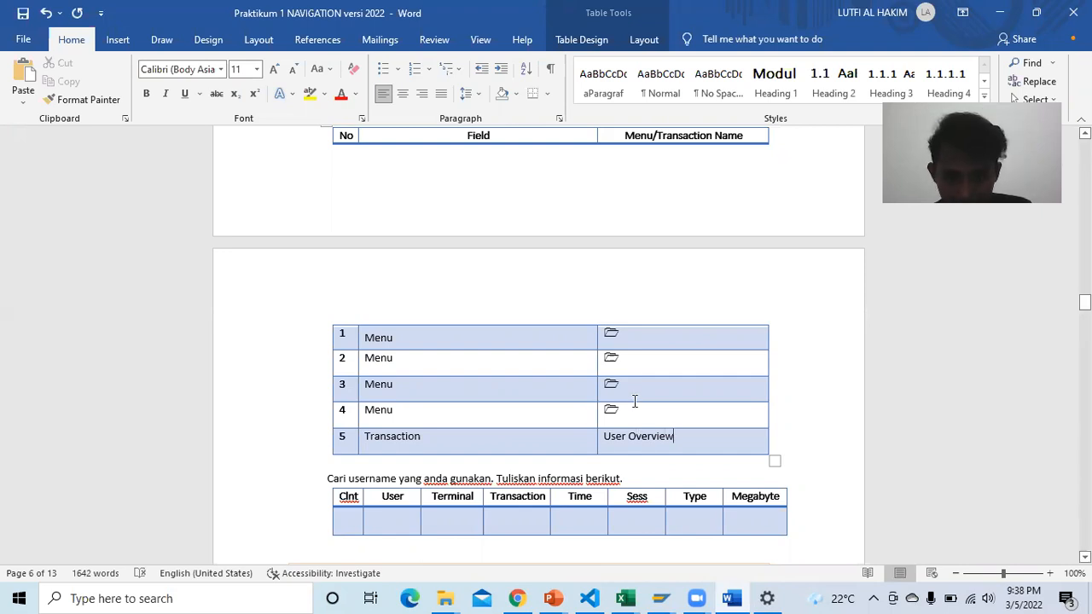
{"action": "scroll", "coordinate": [634, 401], "scroll_direction": "down", "scroll_amount": 1}
{"action": "scroll", "coordinate": [636, 298], "scroll_direction": "up", "scroll_amount": 3}
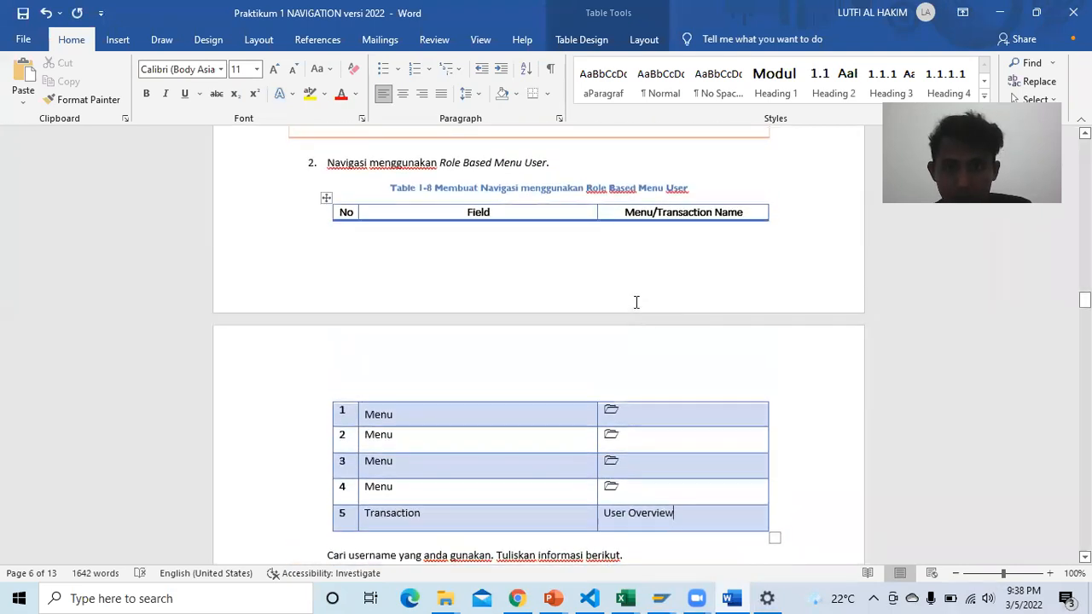
Step: Enter '/Tools' after the folder icon in row 1 of the menu table
{"action": "left_click", "coordinate": [650, 411]}
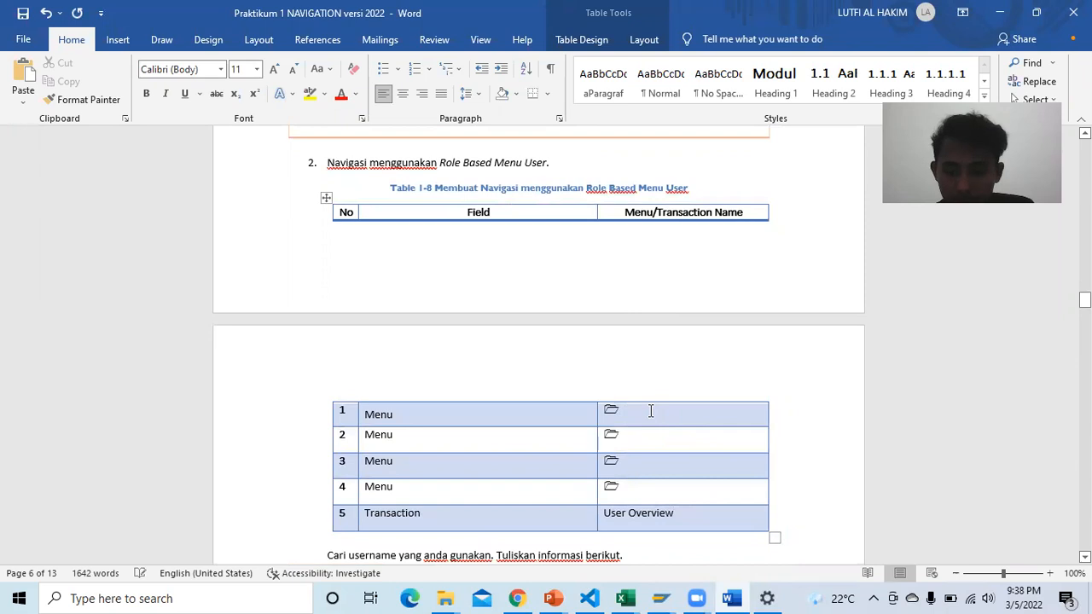
{"action": "type", "text": "/"}
{"action": "scroll", "coordinate": [659, 383], "scroll_direction": "down", "scroll_amount": 1}
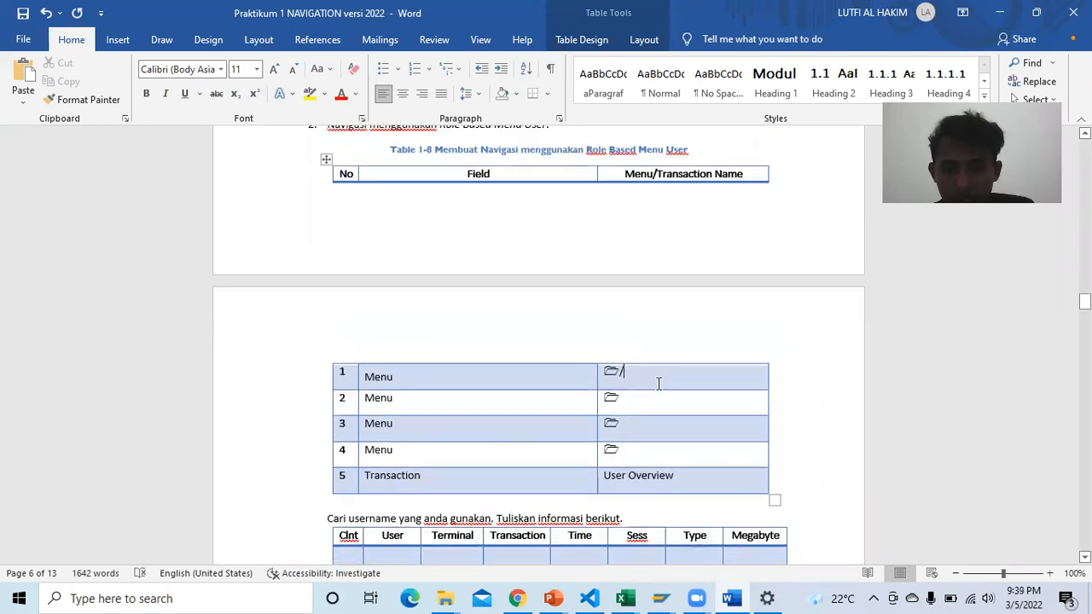
{"action": "type", "text": "too"}
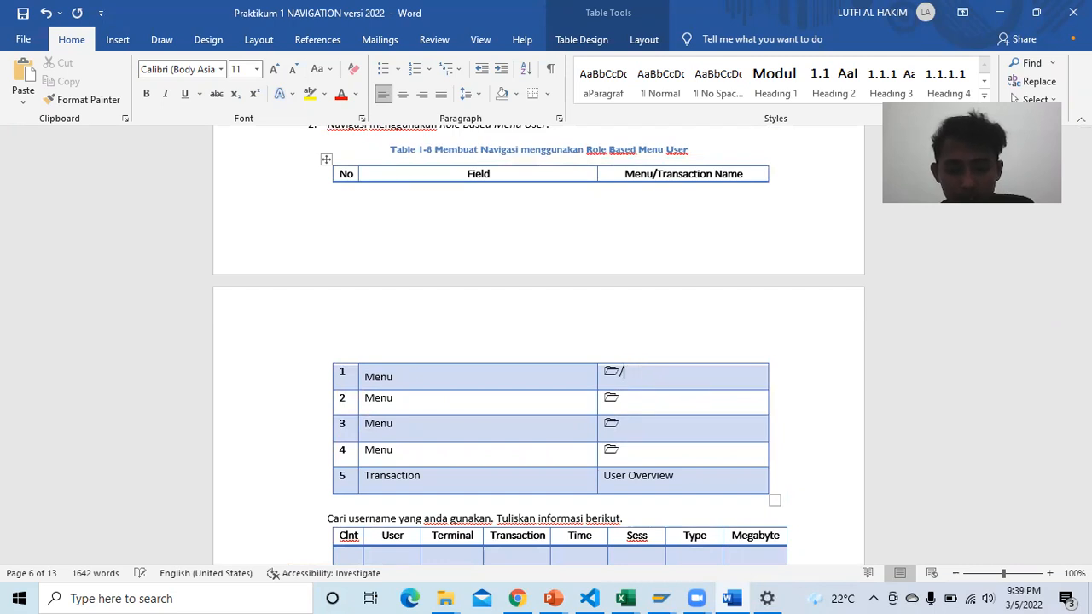
{"action": "type", "text": "ls"}
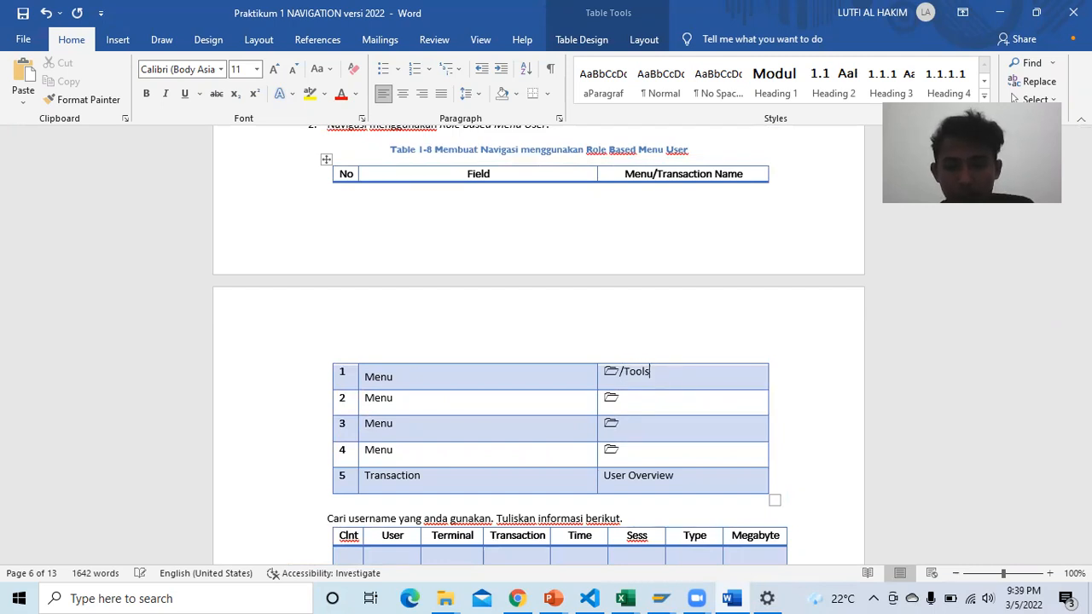
{"action": "left_click", "coordinate": [648, 402]}
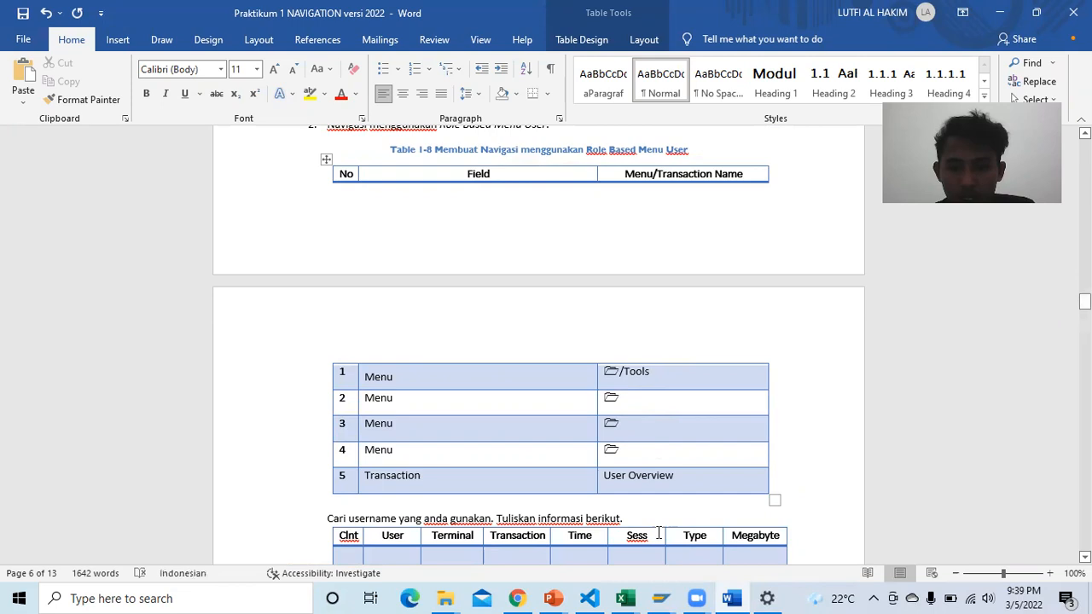
{"action": "mouse_move", "coordinate": [657, 597]}
{"action": "left_click", "coordinate": [743, 522]}
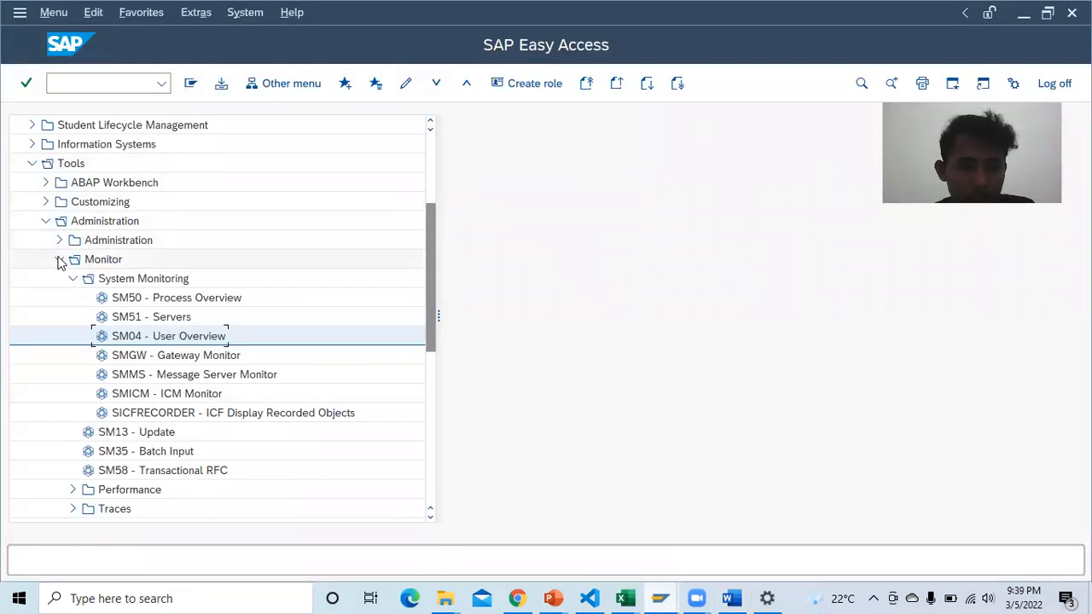
Step: Fill rows 2–4 with '/Administration', '/Monitor' and '/System Monitoring' after the folder icons
{"action": "mouse_move", "coordinate": [732, 598]}
{"action": "left_click", "coordinate": [712, 510]}
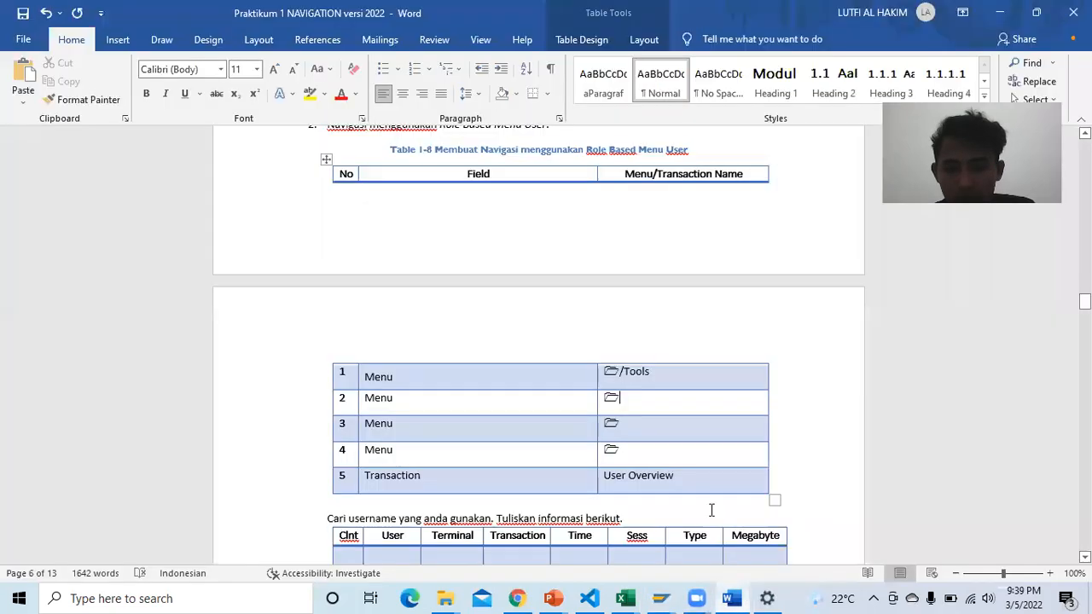
{"action": "type", "text": "/Administration"}
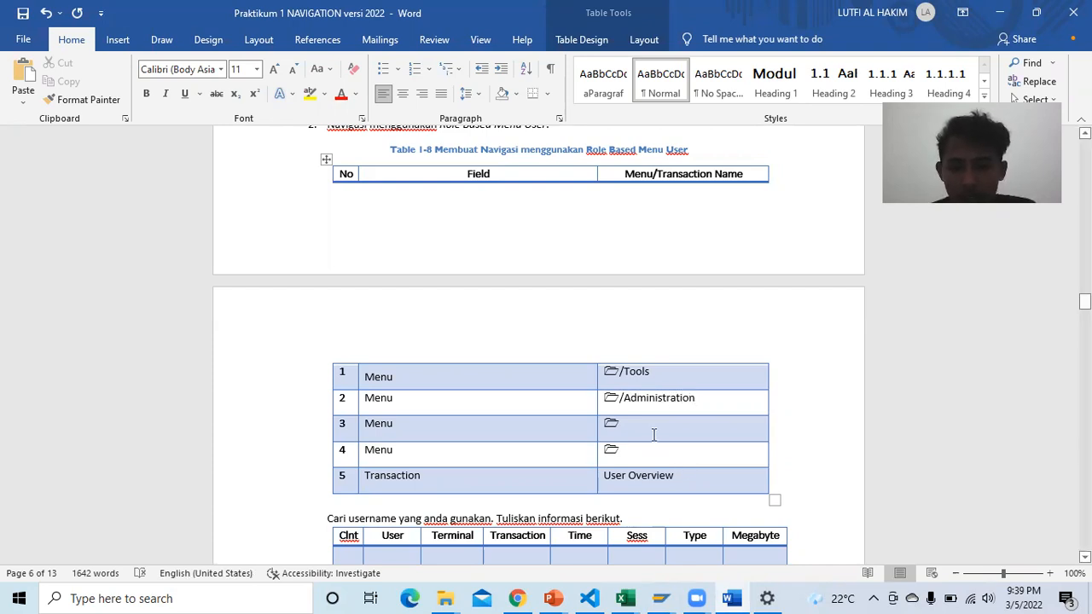
{"action": "type", "text": "/Monin"}
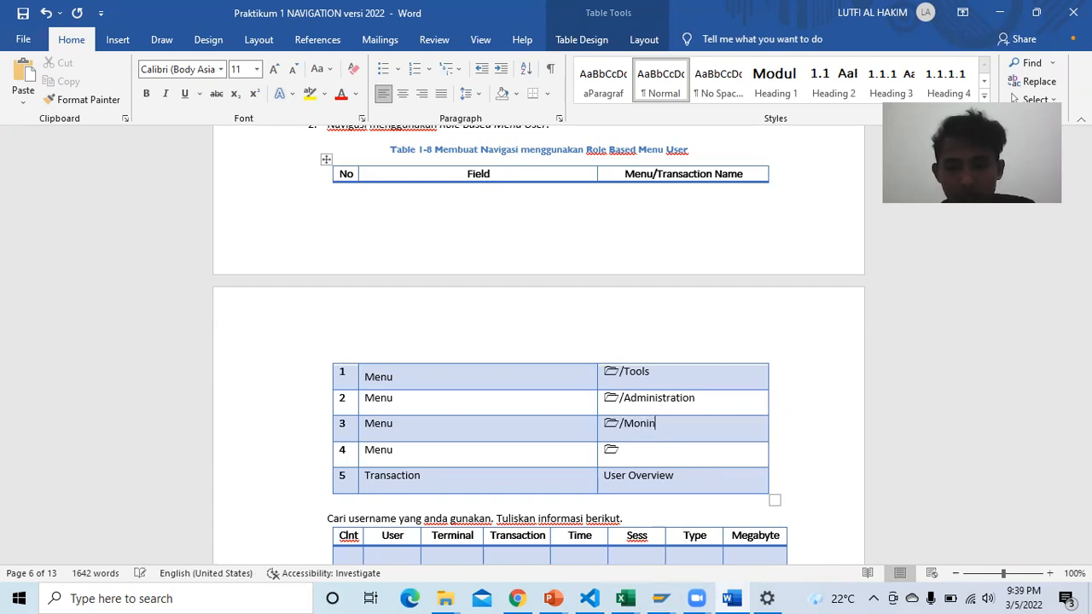
{"action": "key", "text": "BackSpace"}
{"action": "type", "text": "tor"}
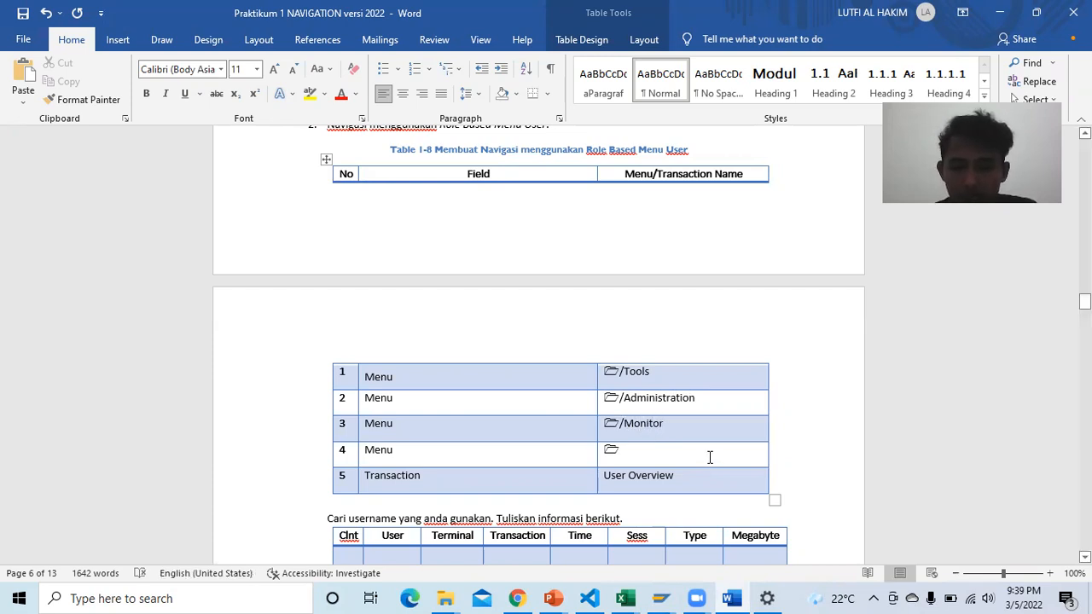
{"action": "type", "text": "/System Monitoring"}
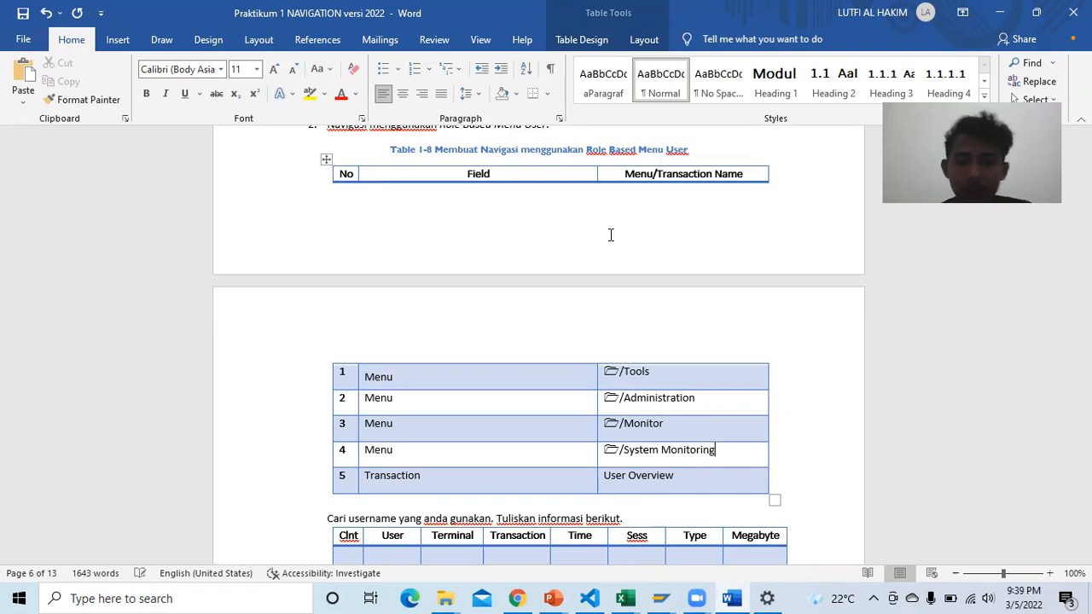
{"action": "scroll", "coordinate": [681, 371], "scroll_direction": "down", "scroll_amount": 3}
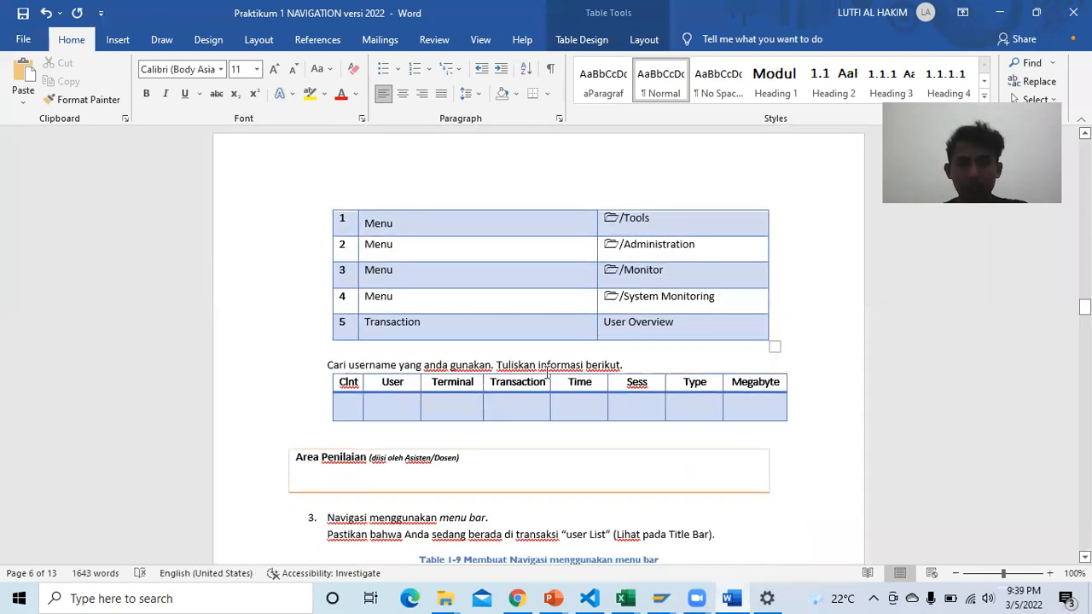
{"action": "left_click", "coordinate": [351, 400]}
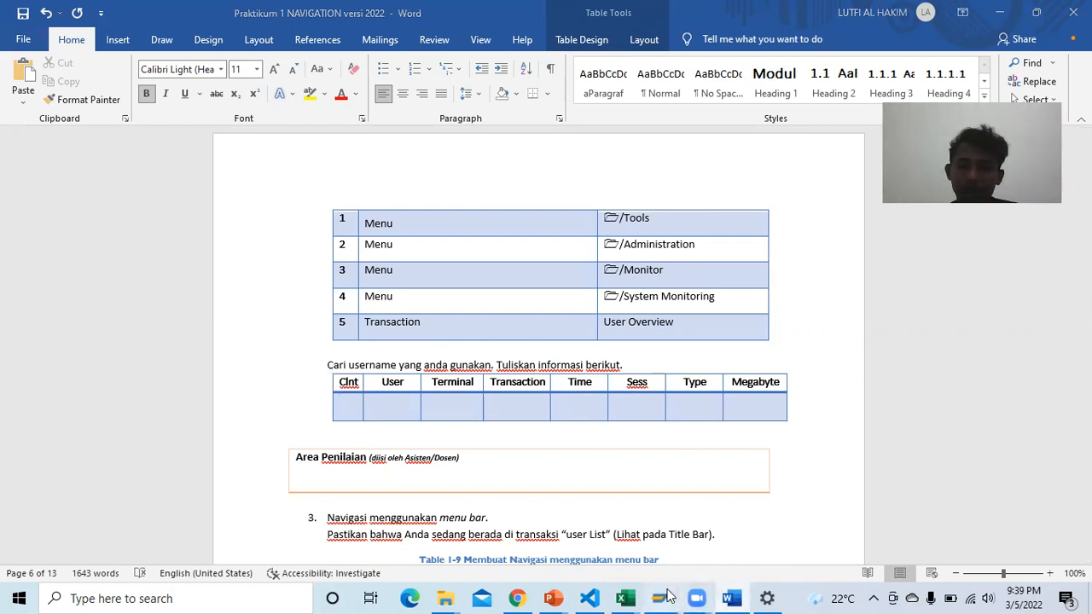
Step: Bring SAP Easy Access forward and launch SM04 - User Overview from System Monitoring
{"action": "mouse_move", "coordinate": [668, 596]}
{"action": "left_click", "coordinate": [763, 551]}
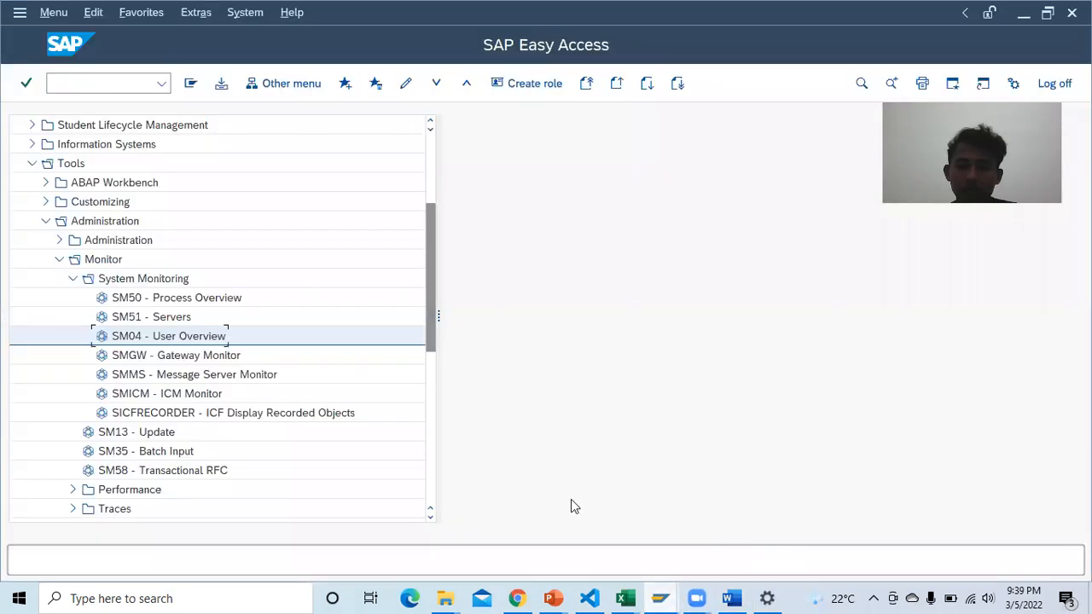
{"action": "double_click", "coordinate": [185, 337]}
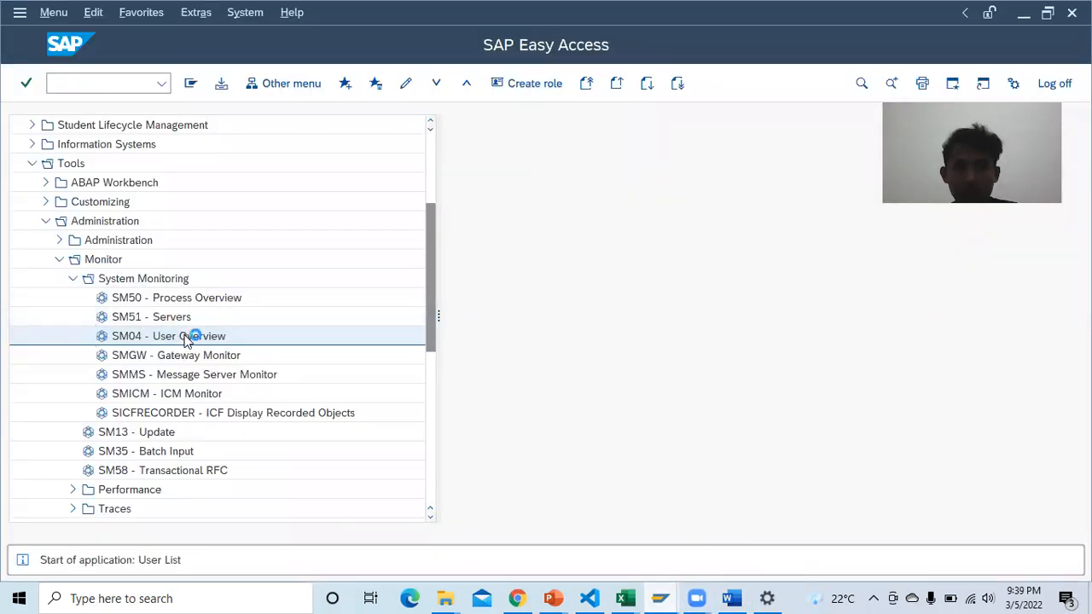
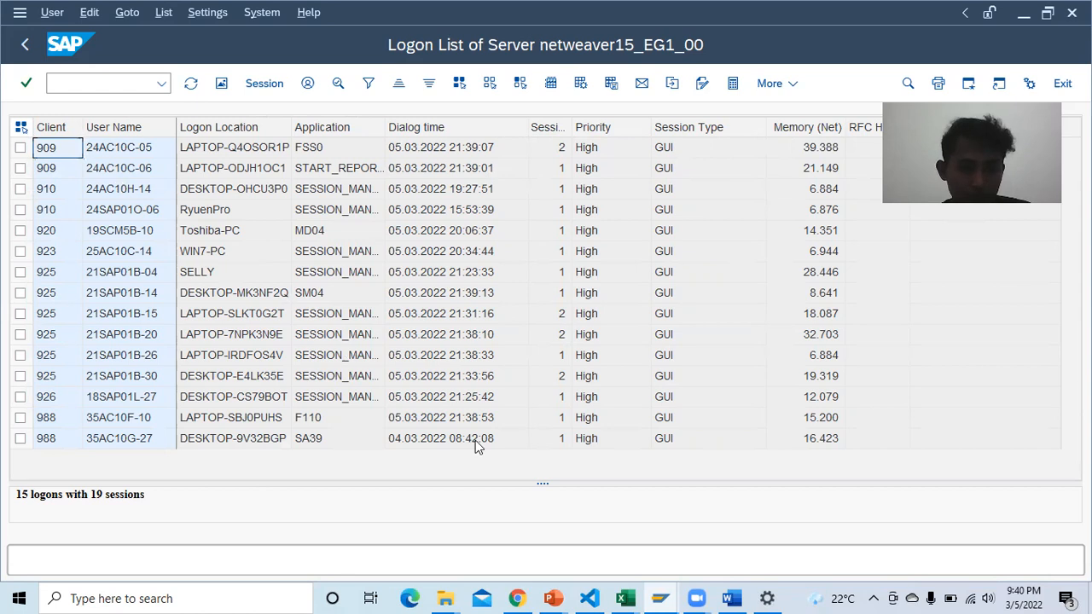
Step: Bring up the open Excel windows to reach the USER SAP LOGON D3SIA44-02 workbook
{"action": "left_click", "coordinate": [624, 598]}
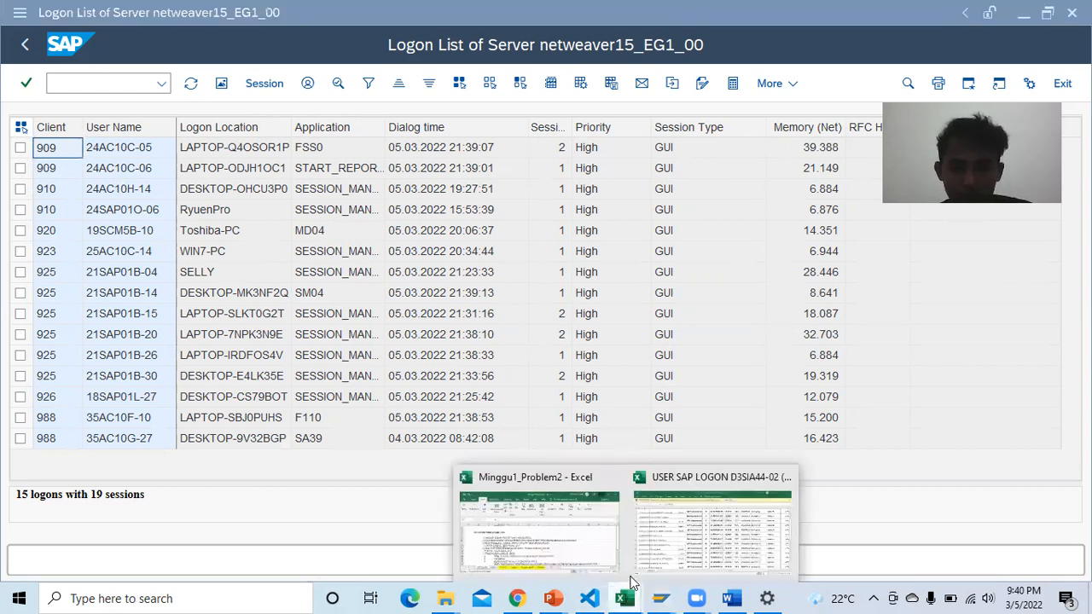
Step: Find your own entry in the USER SAP LOGON D3SIA44-02 workbook, then return to the SAP Logon List
{"action": "left_click", "coordinate": [678, 527]}
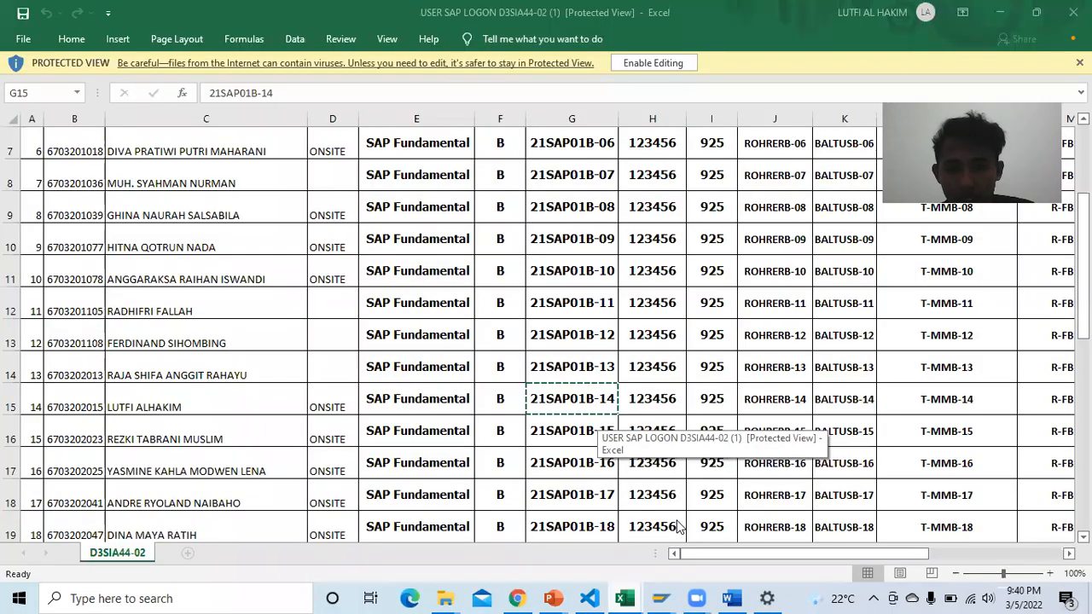
{"action": "left_click", "coordinate": [206, 410]}
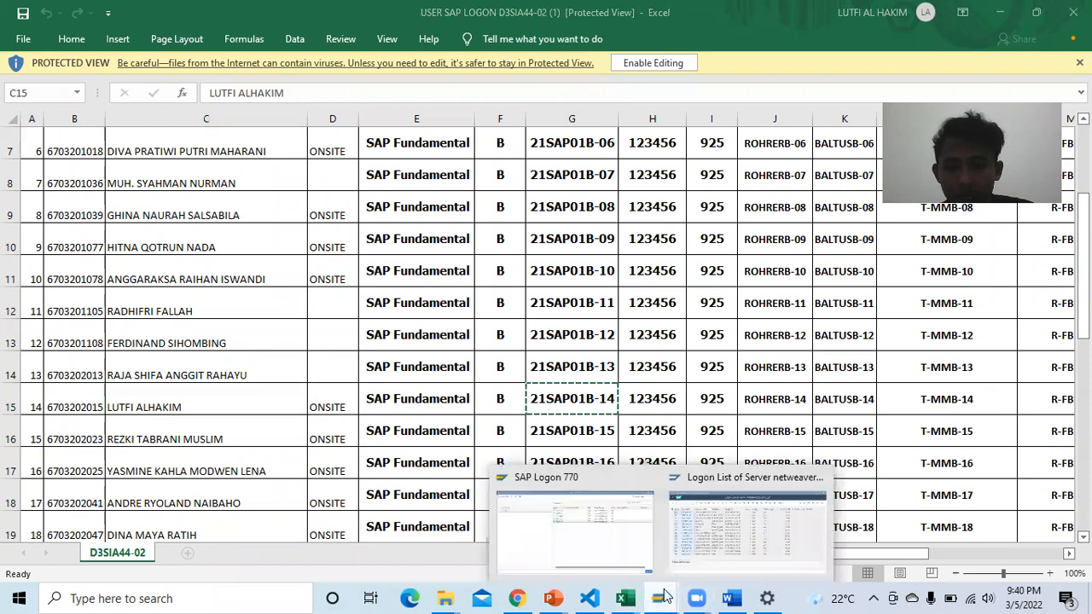
{"action": "left_click", "coordinate": [708, 524]}
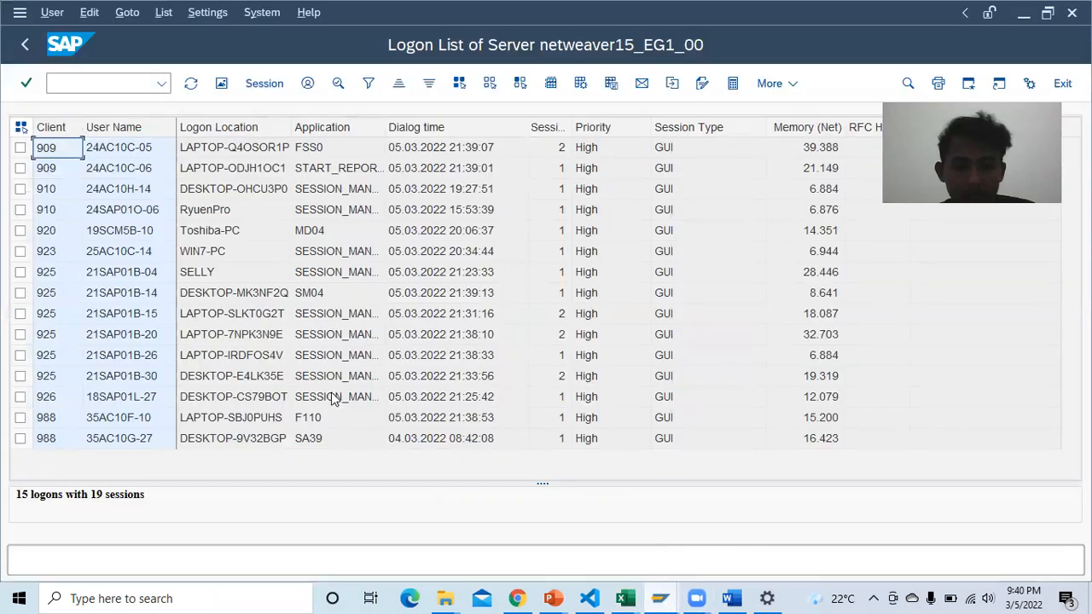
Step: Cross-check user names in the SAP logon list against the Excel user workbook
{"action": "left_click", "coordinate": [138, 294]}
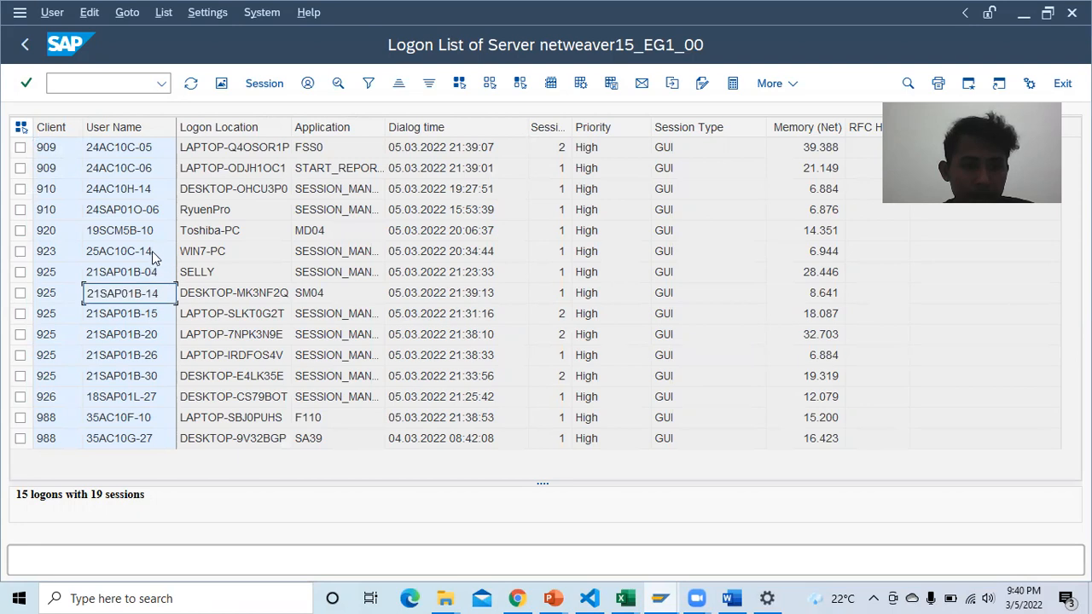
{"action": "left_click", "coordinate": [169, 188]}
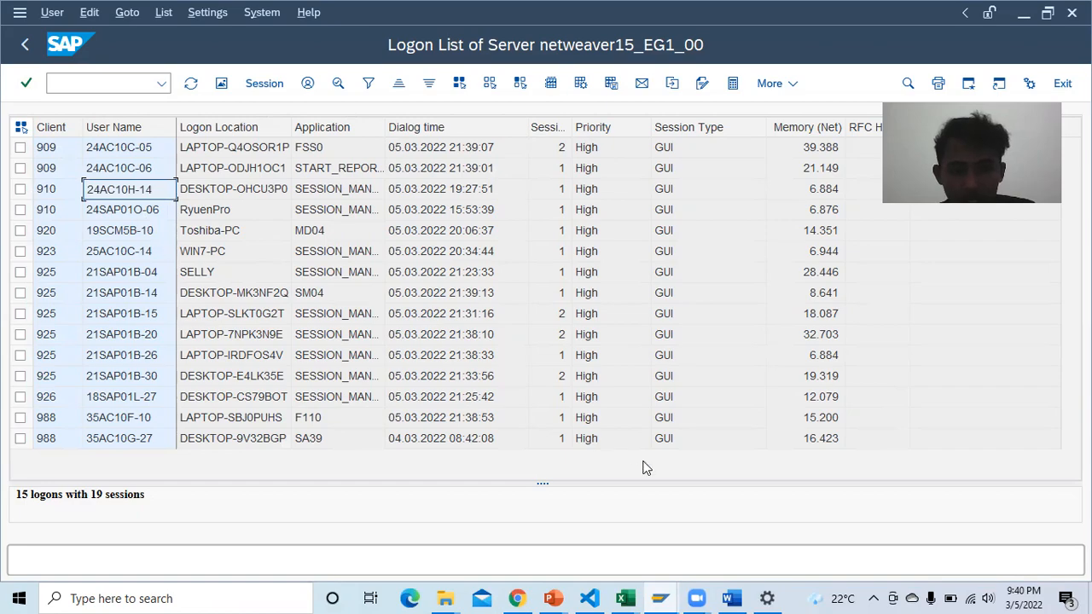
{"action": "left_click", "coordinate": [625, 598]}
{"action": "left_click", "coordinate": [662, 523]}
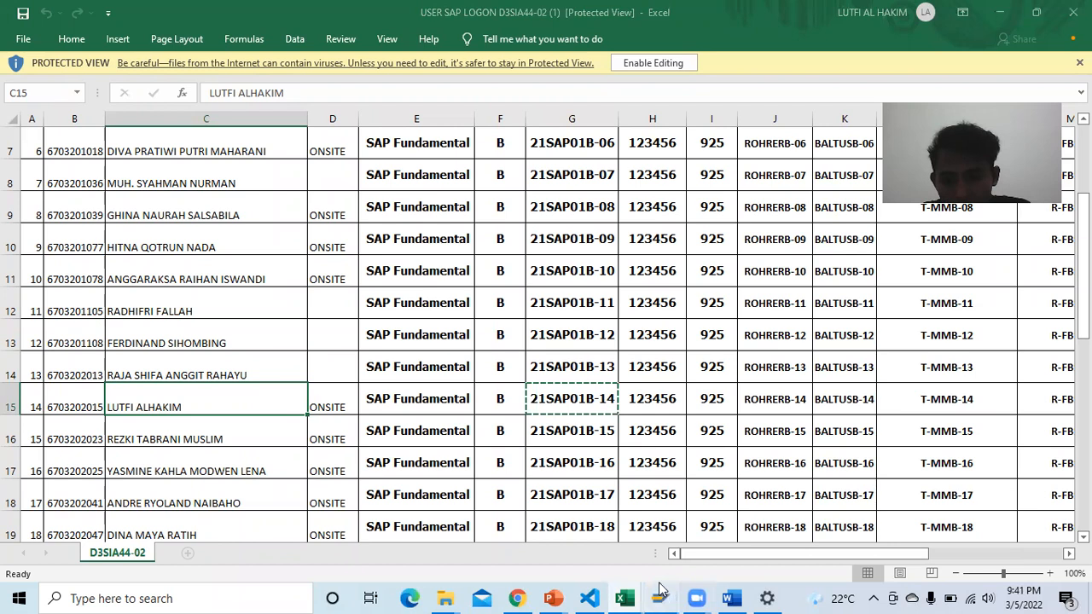
{"action": "mouse_move", "coordinate": [660, 598]}
{"action": "left_click", "coordinate": [717, 540]}
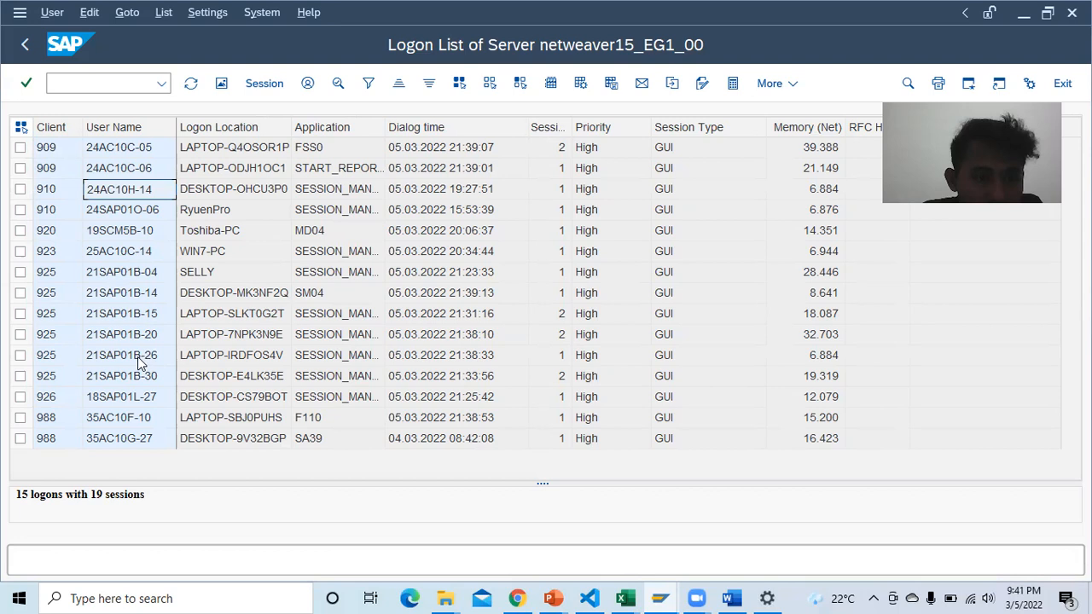
Step: Confirm your own logon row and its client 925, then go to Word's empty Clnt cell
{"action": "left_click", "coordinate": [131, 296]}
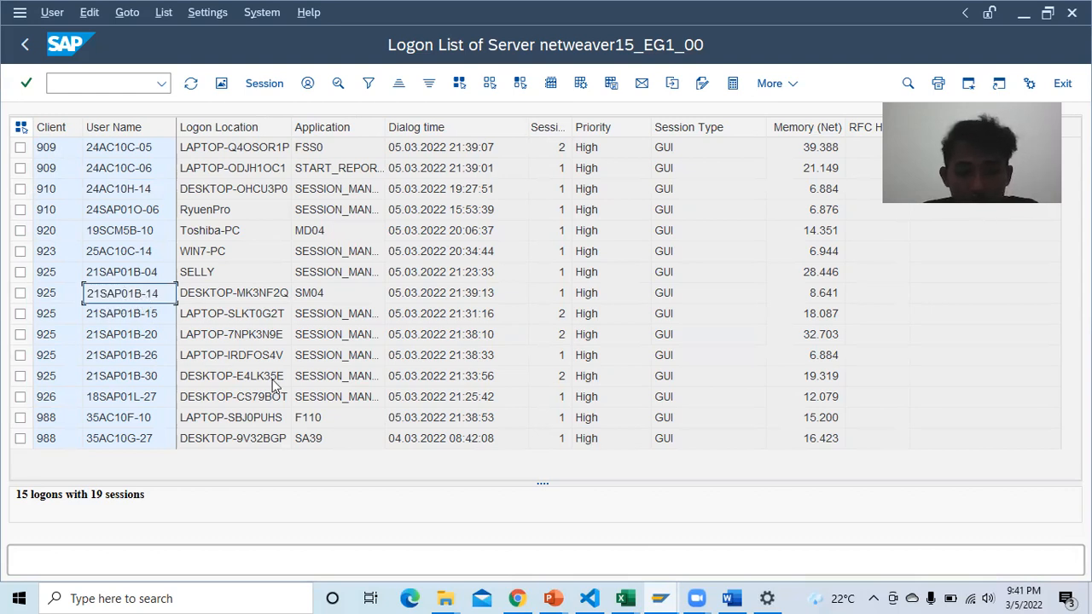
{"action": "mouse_move", "coordinate": [624, 598]}
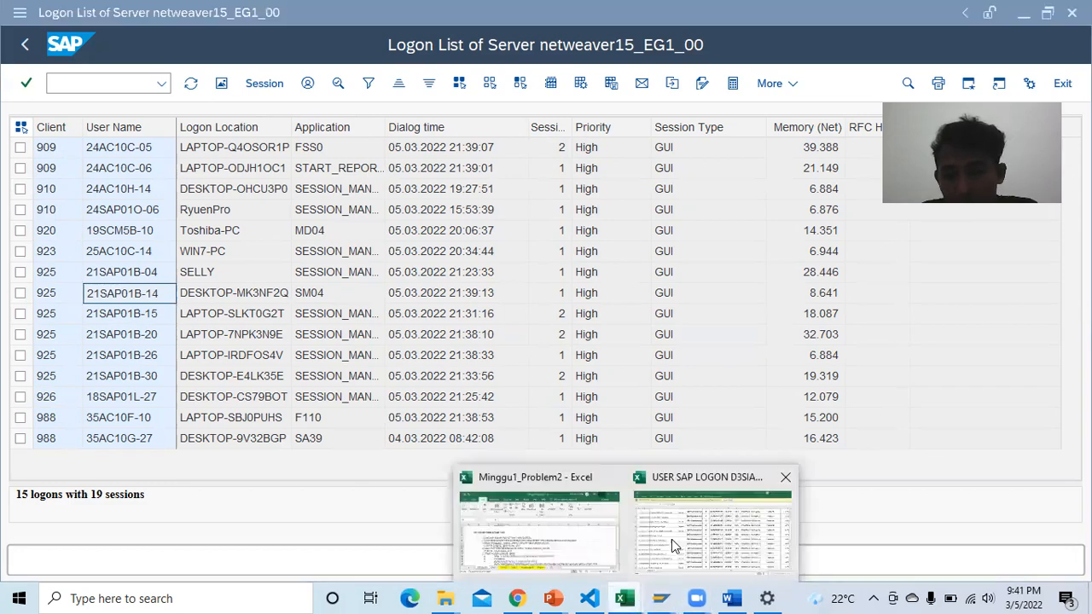
{"action": "left_click", "coordinate": [671, 539]}
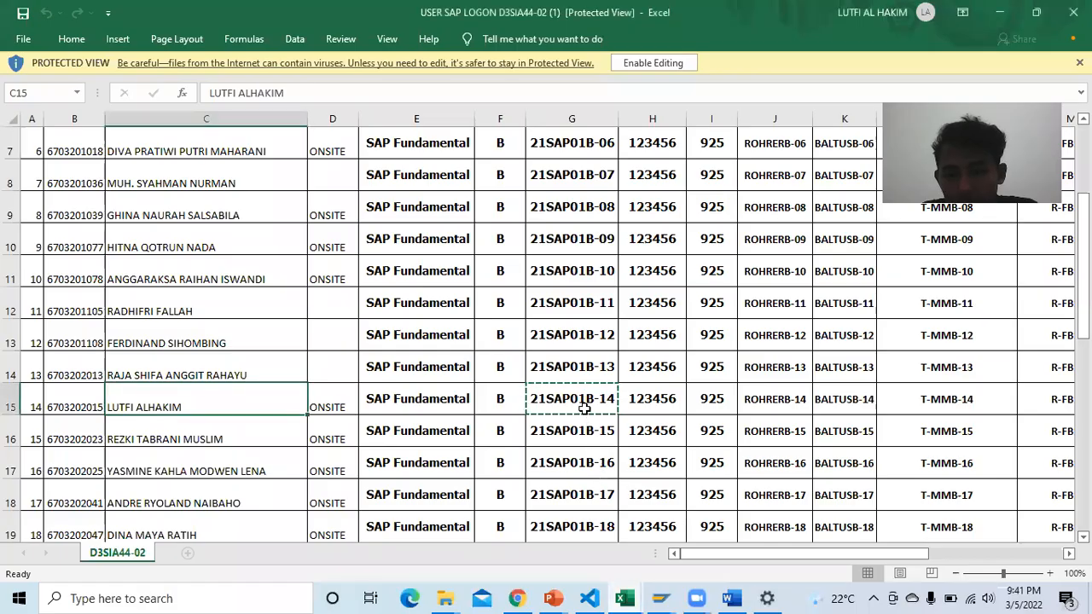
{"action": "left_click", "coordinate": [672, 594]}
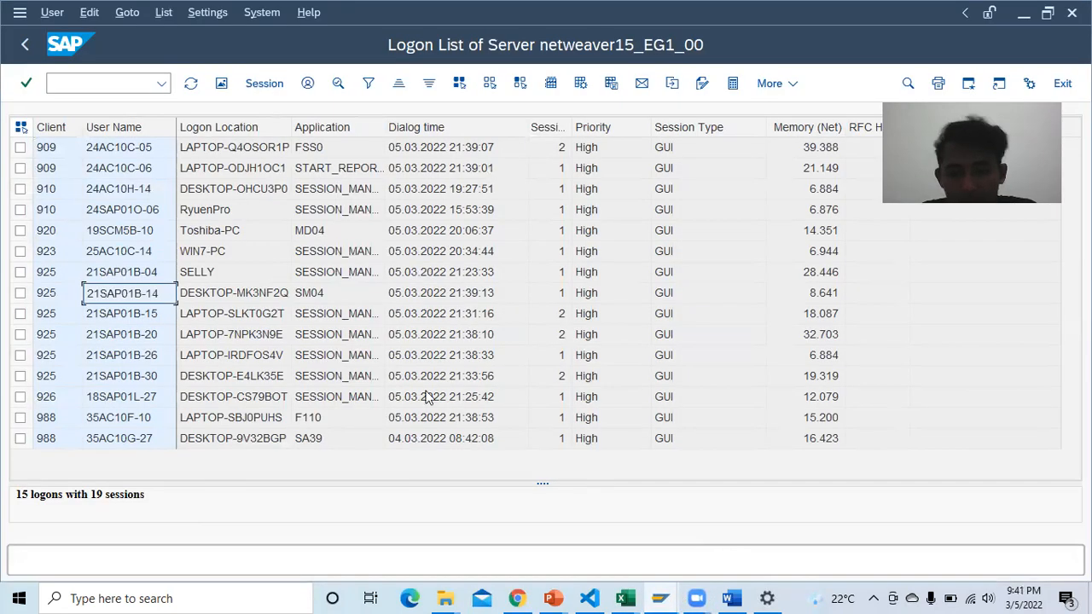
{"action": "left_click", "coordinate": [56, 296]}
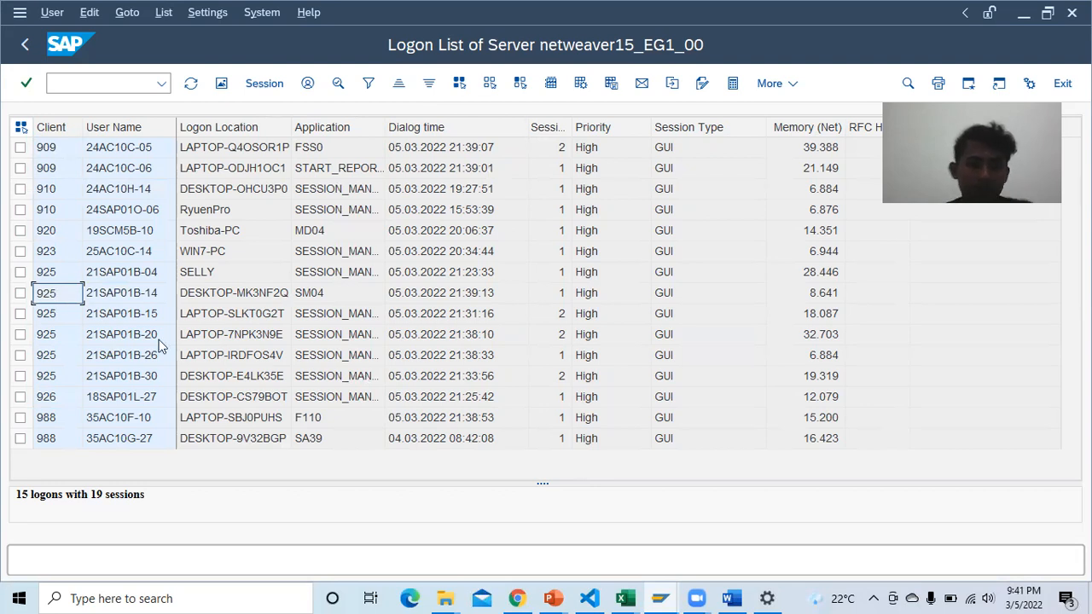
{"action": "left_click", "coordinate": [730, 598]}
{"action": "left_click", "coordinate": [341, 403]}
Step: Enter client 925 and paste your SAP user name into the User cell
{"action": "type", "text": "925"}
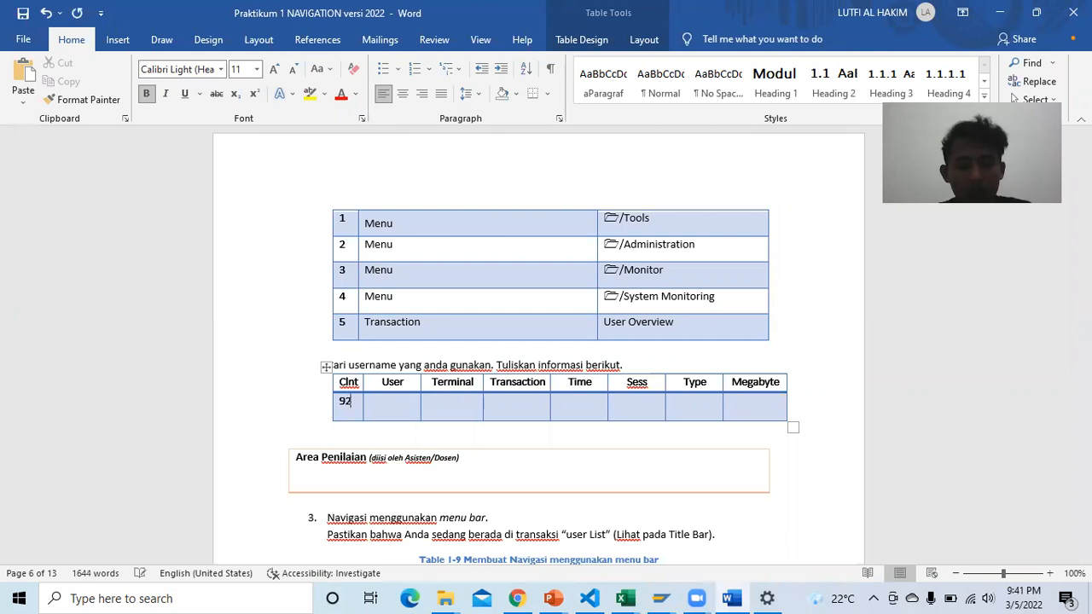
{"action": "left_click", "coordinate": [377, 400]}
{"action": "mouse_move", "coordinate": [674, 594]}
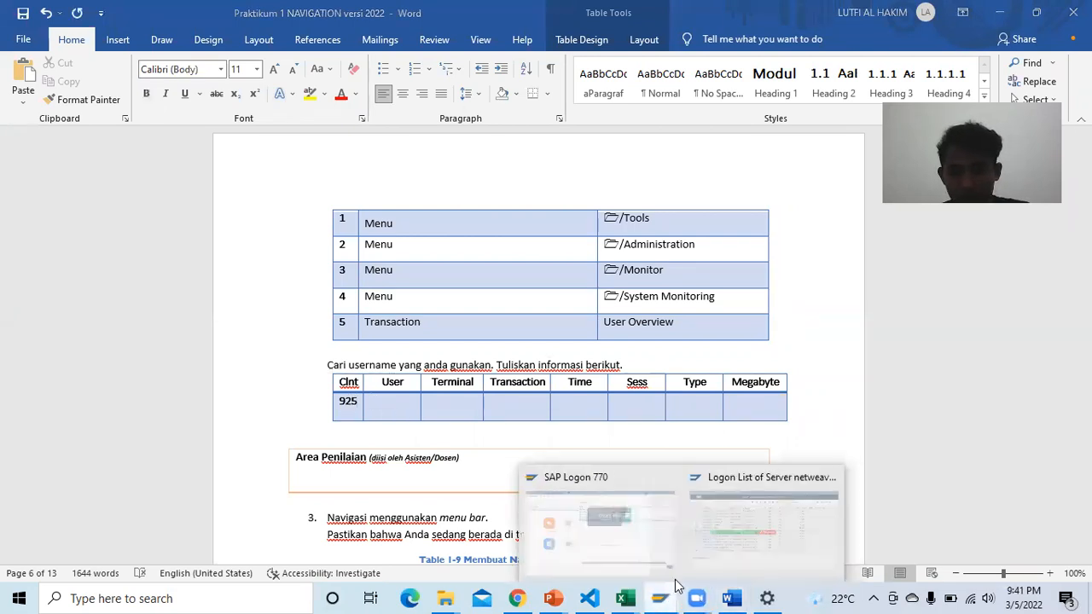
{"action": "left_click", "coordinate": [693, 537]}
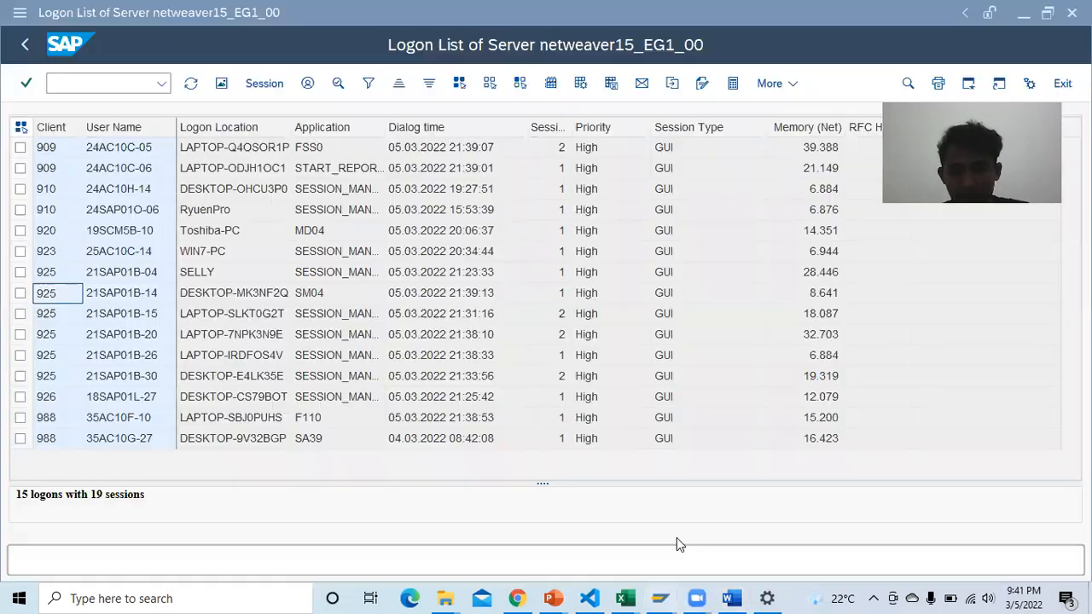
{"action": "left_click", "coordinate": [125, 293]}
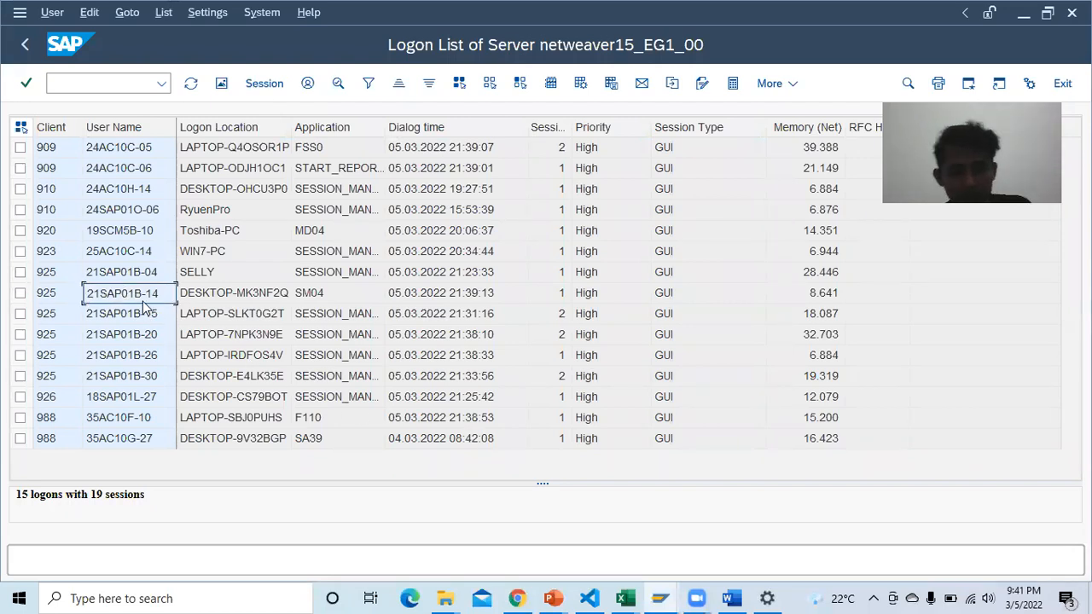
{"action": "key", "text": "ctrl+c"}
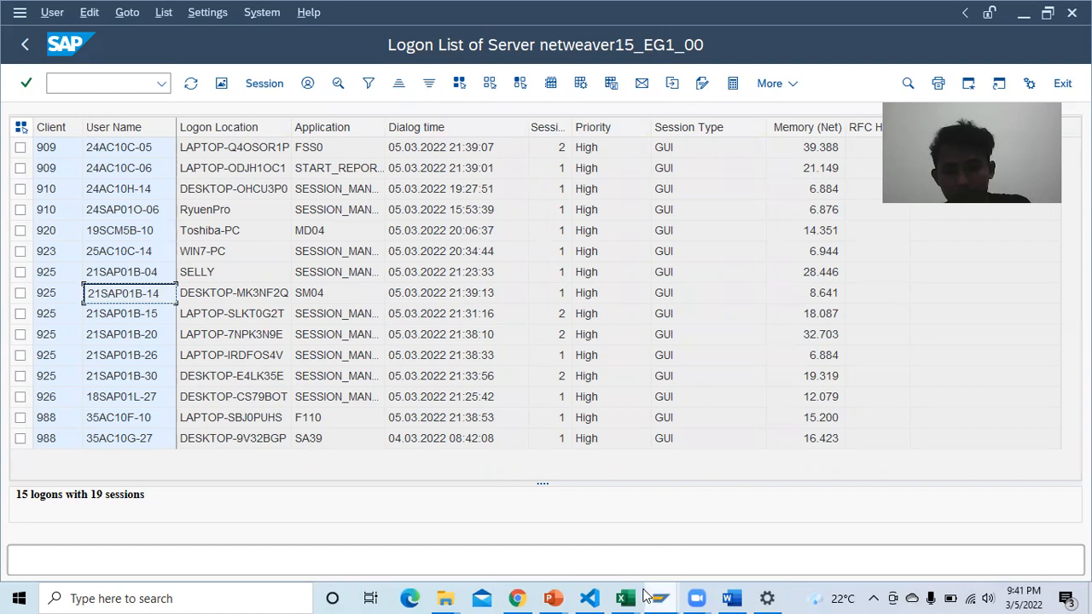
{"action": "left_click", "coordinate": [731, 598]}
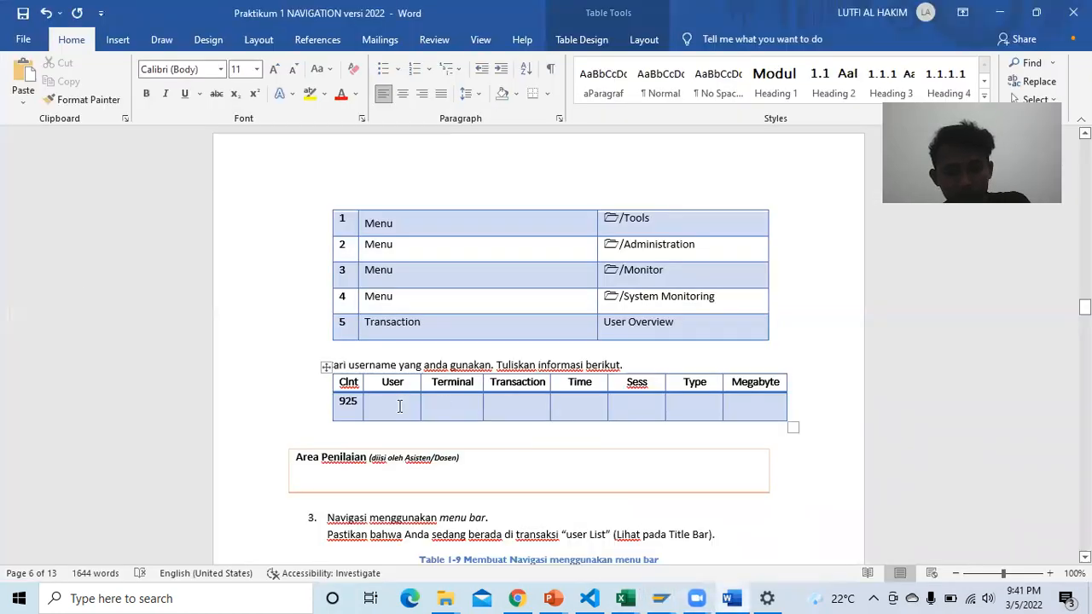
{"action": "key", "text": "ctrl+v"}
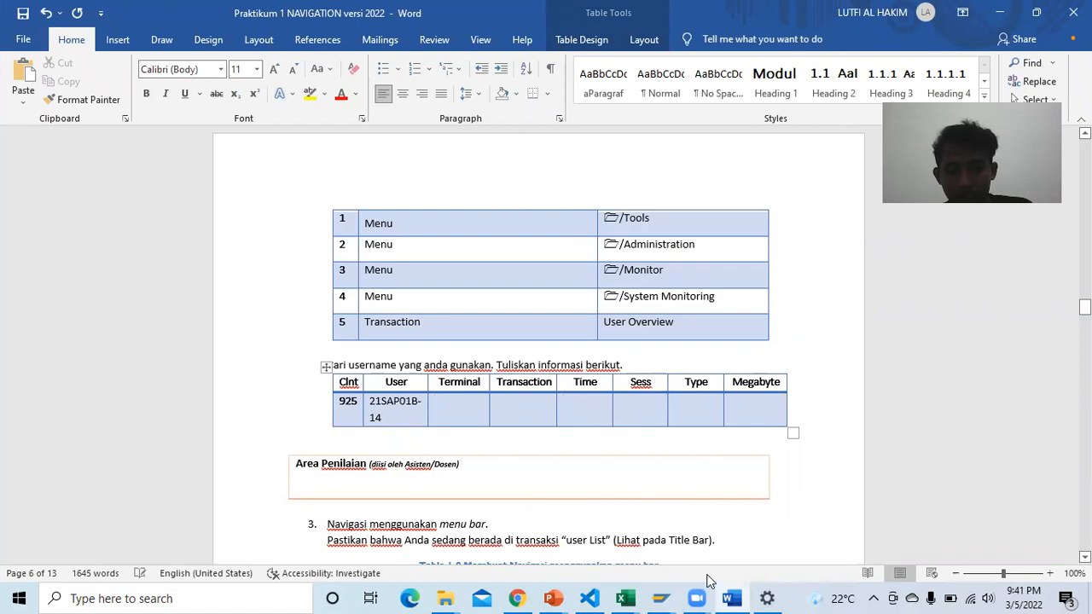
Step: Copy the dialog time 05.03.2022 21:39:13 from SAP into the Time cell
{"action": "mouse_move", "coordinate": [661, 598]}
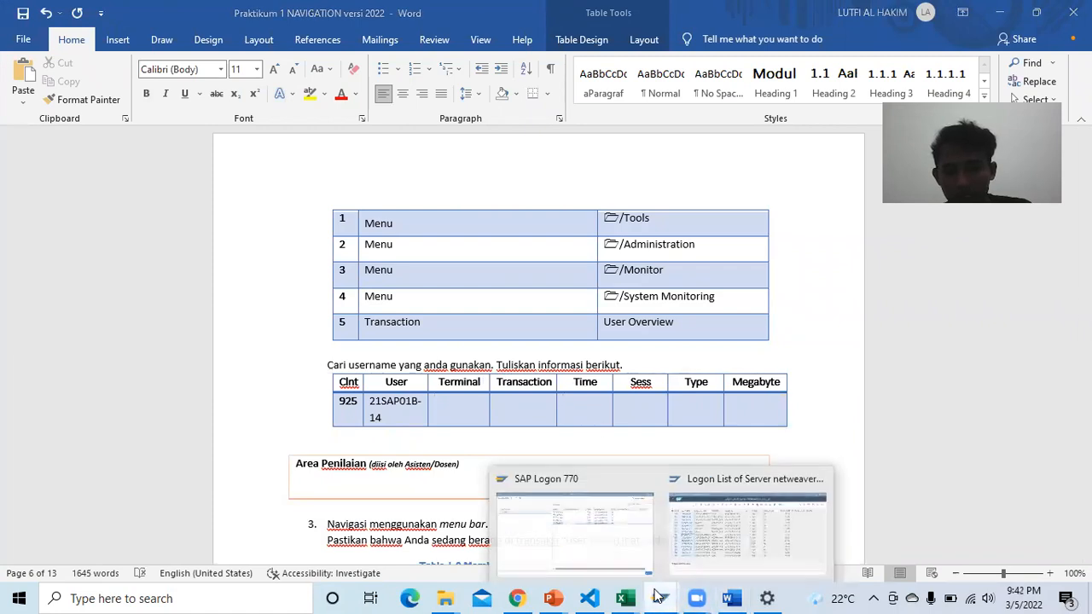
{"action": "left_click", "coordinate": [721, 545]}
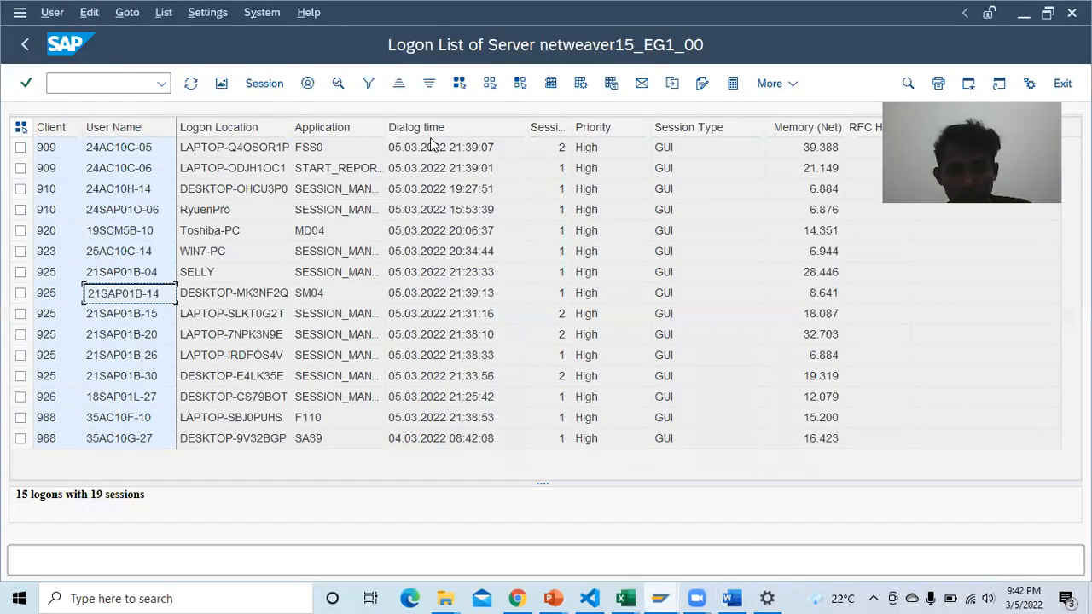
{"action": "left_click", "coordinate": [411, 292]}
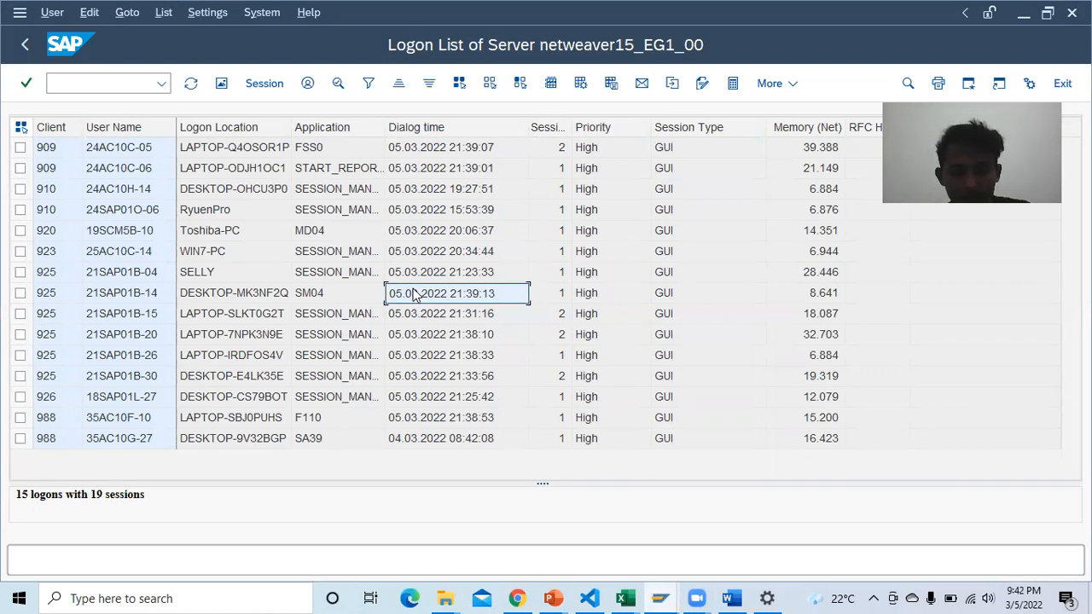
{"action": "left_click", "coordinate": [730, 598]}
{"action": "left_click", "coordinate": [577, 411]}
{"action": "key", "text": "ctrl+v"}
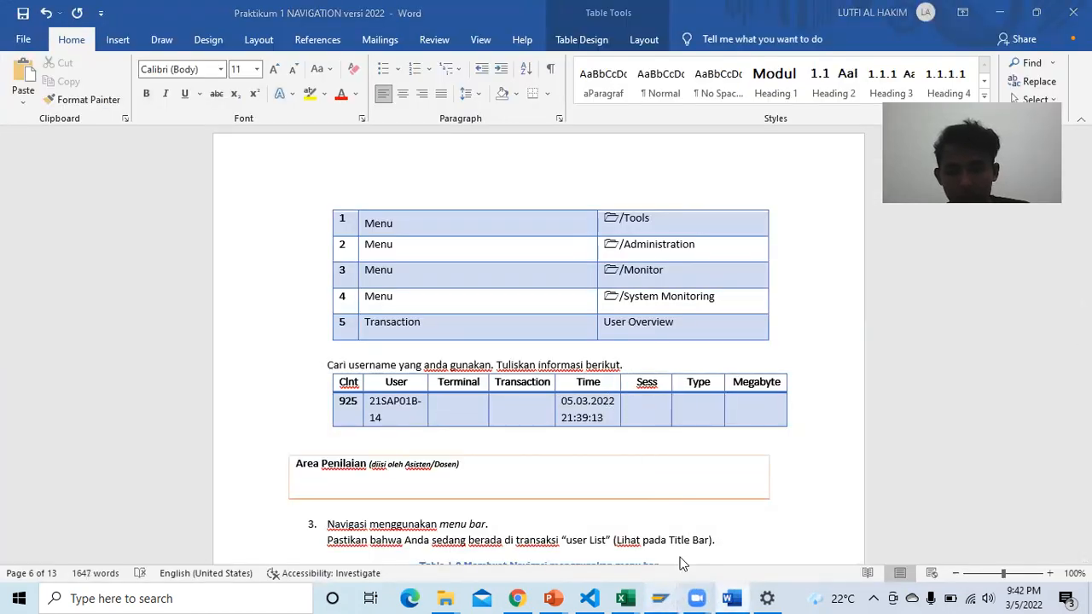
Step: Enter session count 1 from the SAP logon list into the Sess cell
{"action": "left_click", "coordinate": [652, 503]}
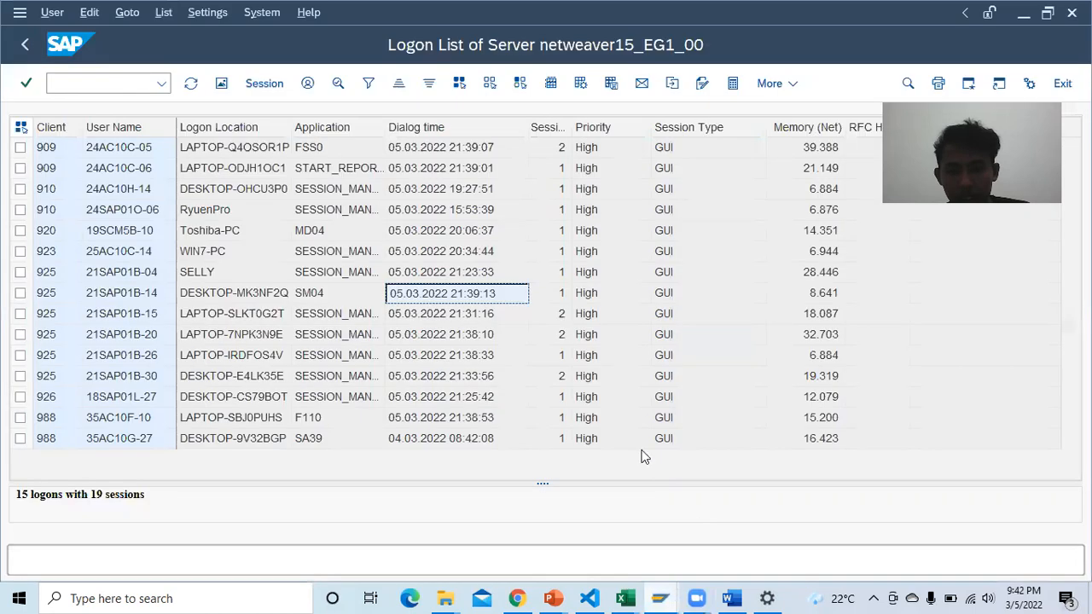
{"action": "left_click", "coordinate": [556, 293]}
{"action": "left_click", "coordinate": [730, 598]}
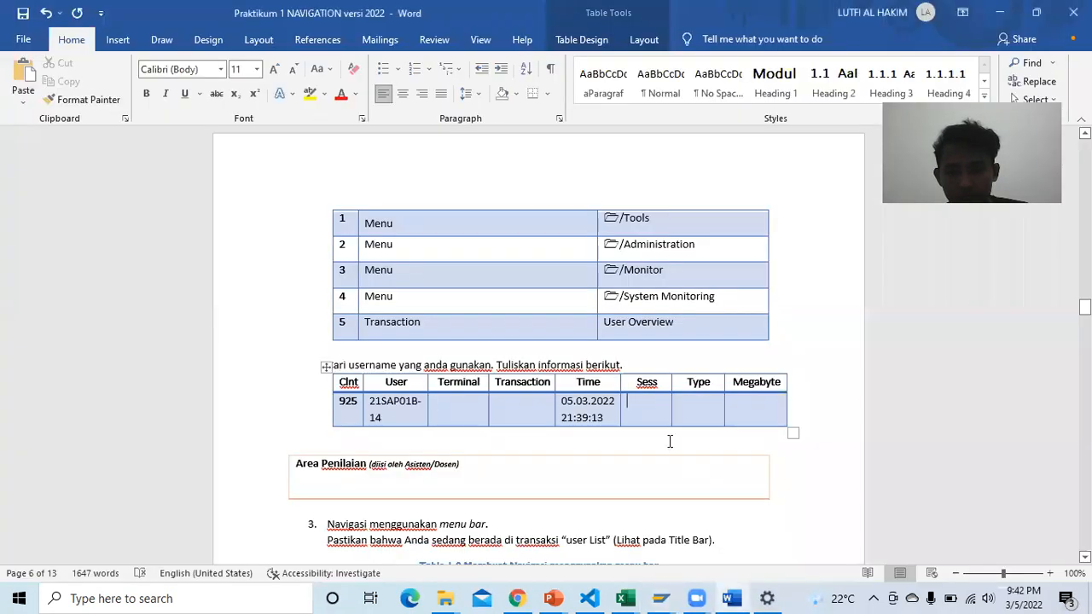
{"action": "type", "text": "1"}
{"action": "key", "text": "Tab"}
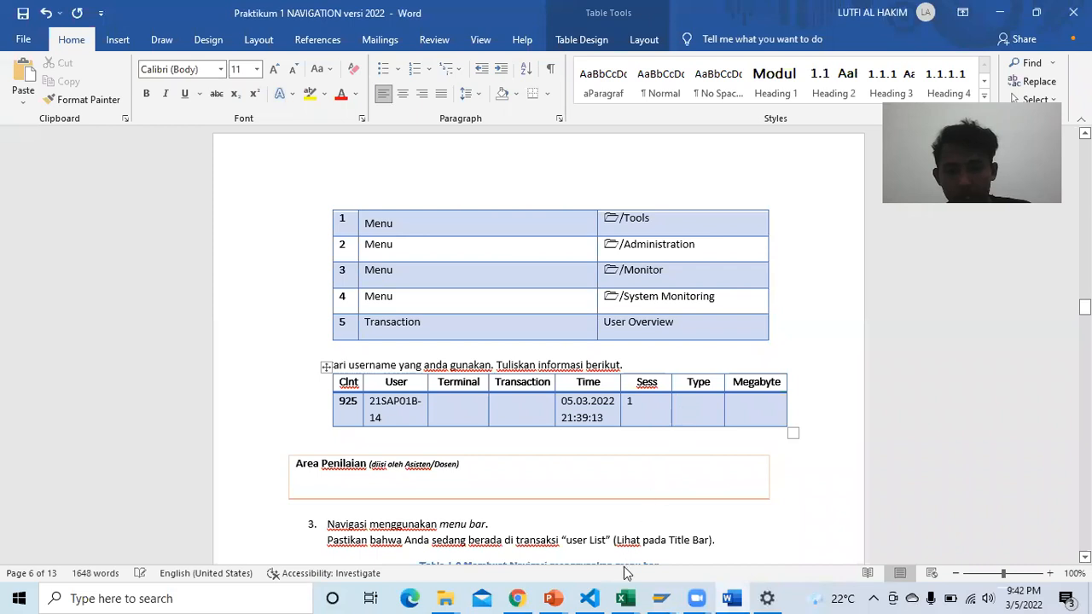
Step: Enter the session type GUI in the Type cell
{"action": "mouse_move", "coordinate": [660, 599]}
{"action": "left_click", "coordinate": [736, 534]}
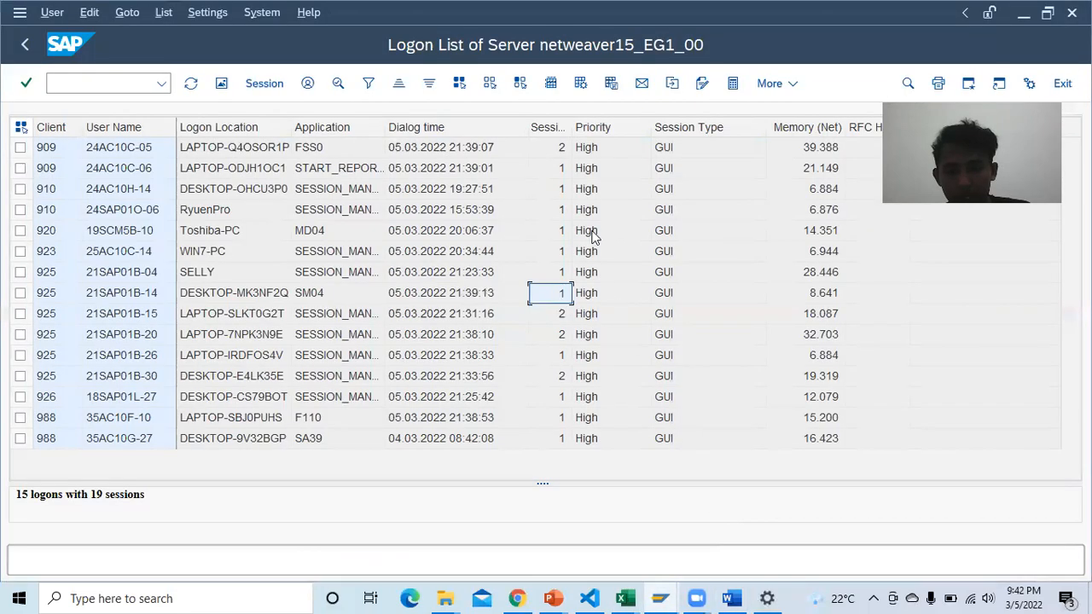
{"action": "left_click", "coordinate": [661, 294]}
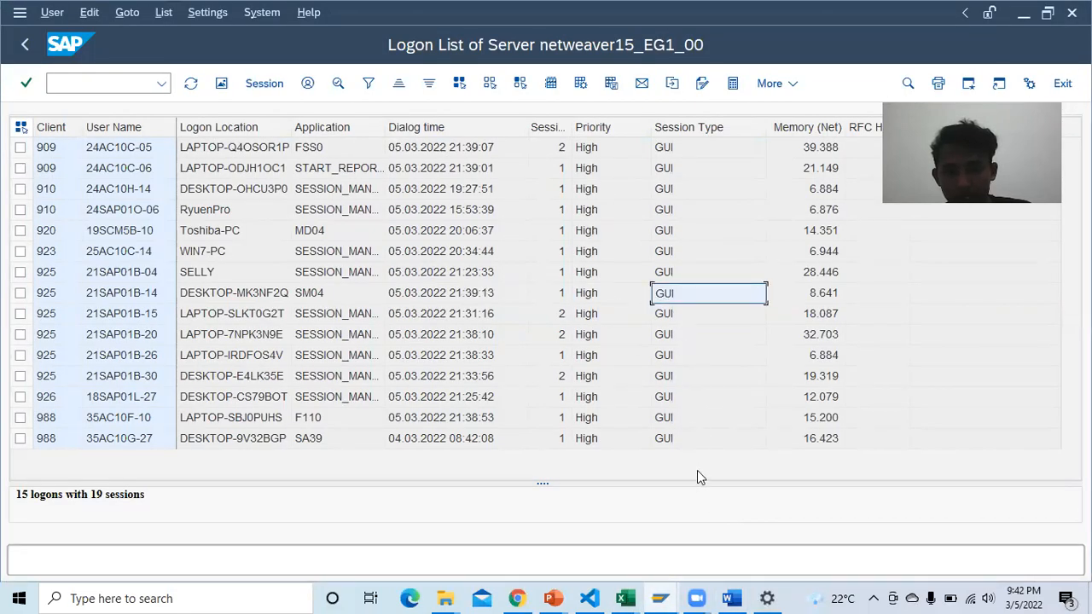
{"action": "left_click", "coordinate": [732, 598]}
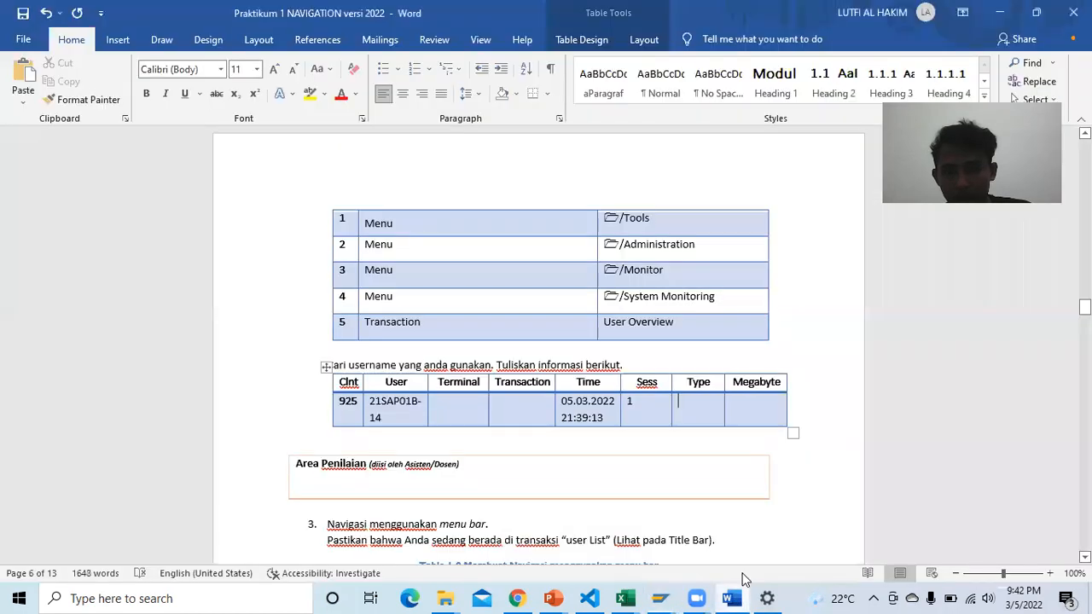
{"action": "left_click", "coordinate": [726, 595]}
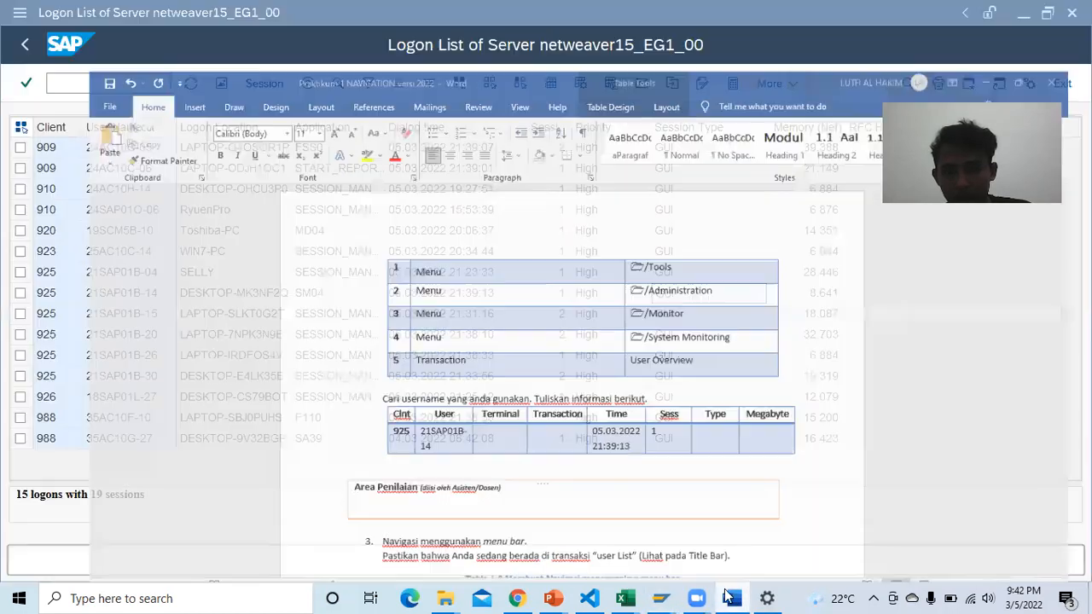
{"action": "left_click", "coordinate": [731, 598]}
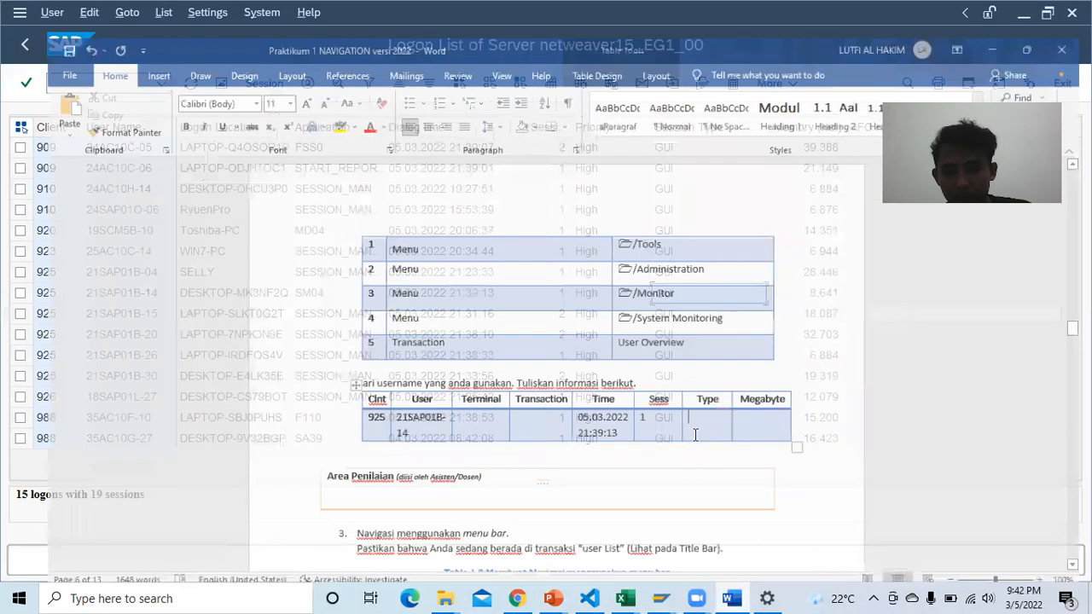
{"action": "type", "text": "GUU"}
{"action": "key", "text": "BackSpace"}
{"action": "key", "text": "BackSpace"}
{"action": "key", "text": "BackSpace"}
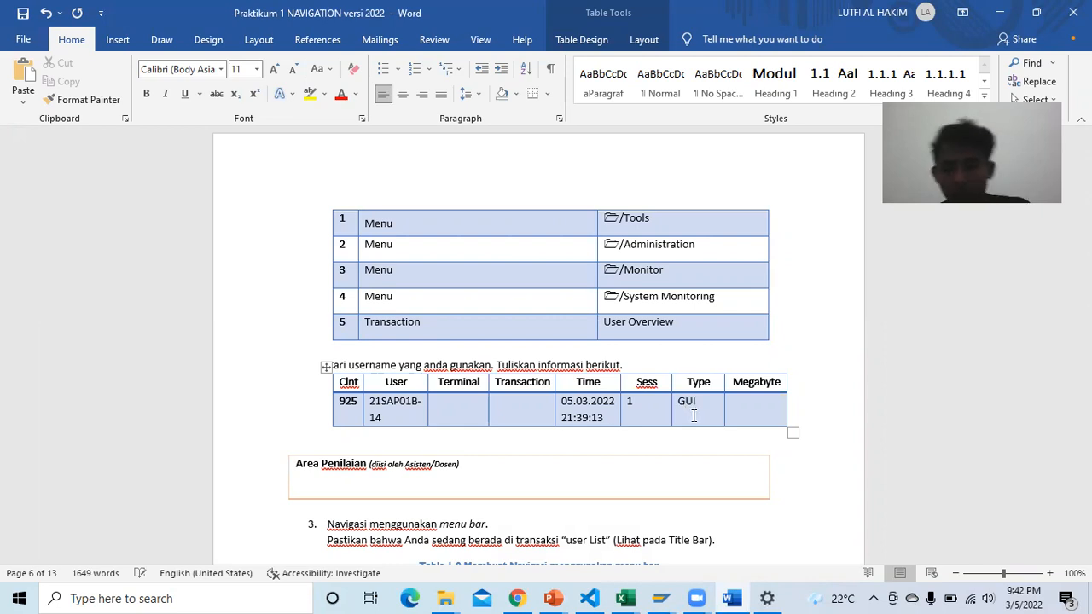
Step: Copy the memory value 8.641 from the SAP logon list into the Megabyte cell
{"action": "left_click", "coordinate": [761, 406]}
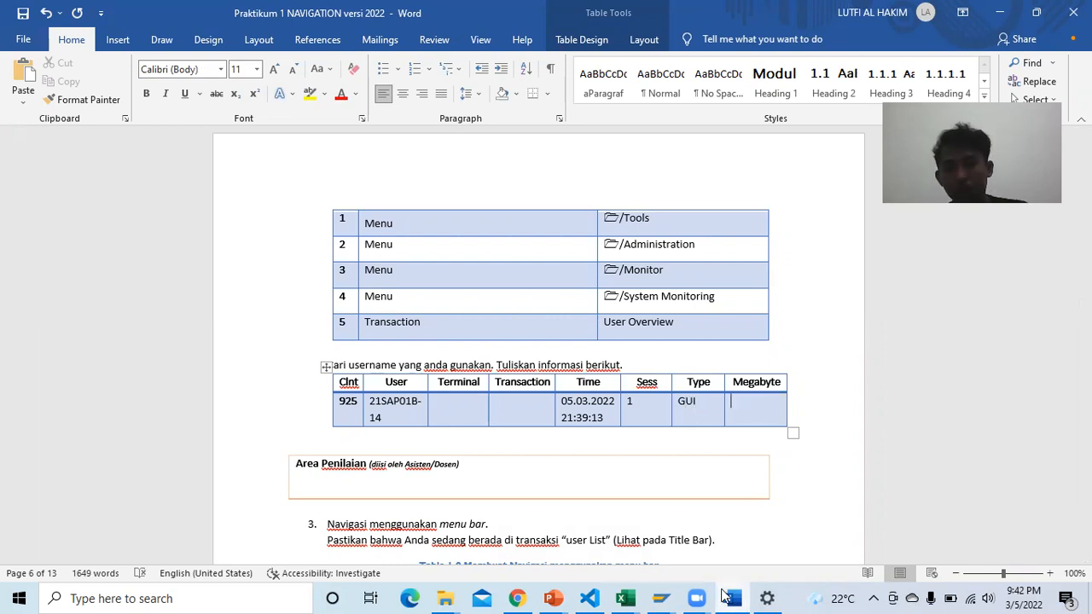
{"action": "mouse_move", "coordinate": [662, 598]}
{"action": "left_click", "coordinate": [720, 524]}
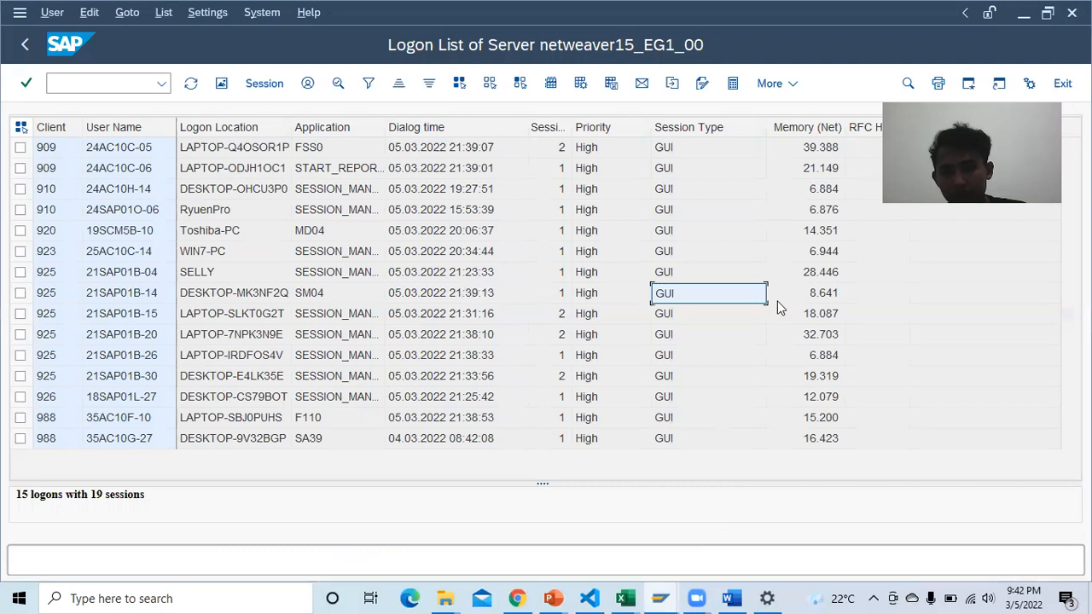
{"action": "left_click", "coordinate": [823, 293]}
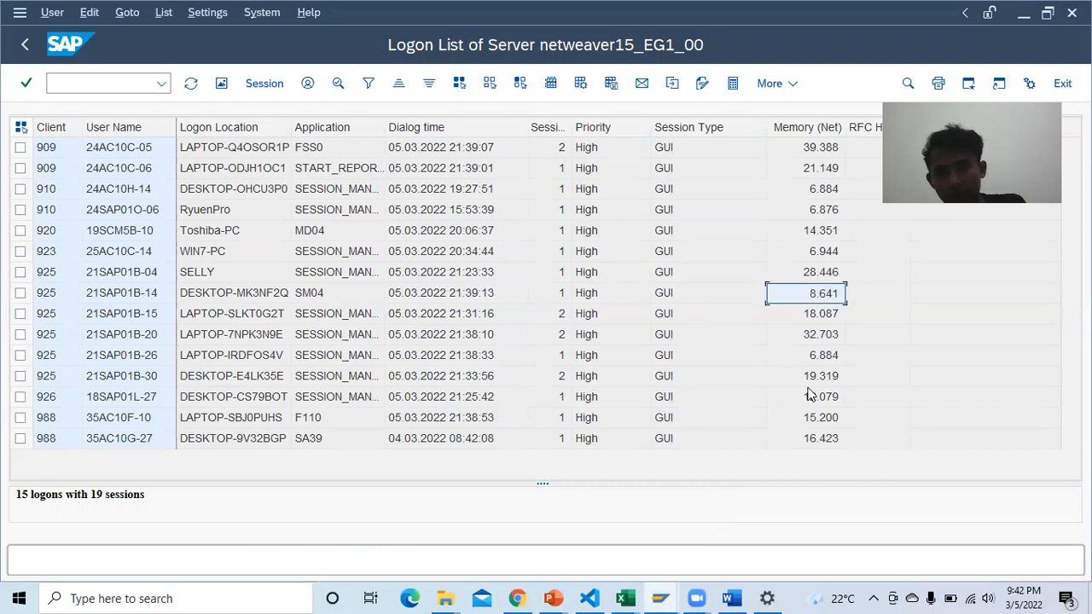
{"action": "key", "text": "ctrl+c"}
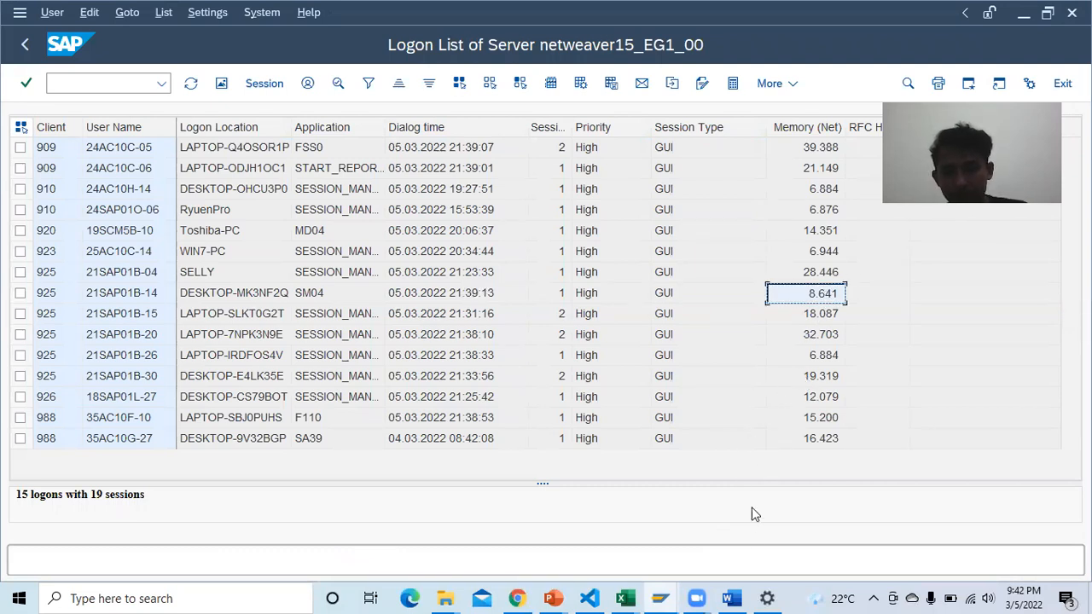
{"action": "left_click", "coordinate": [729, 598]}
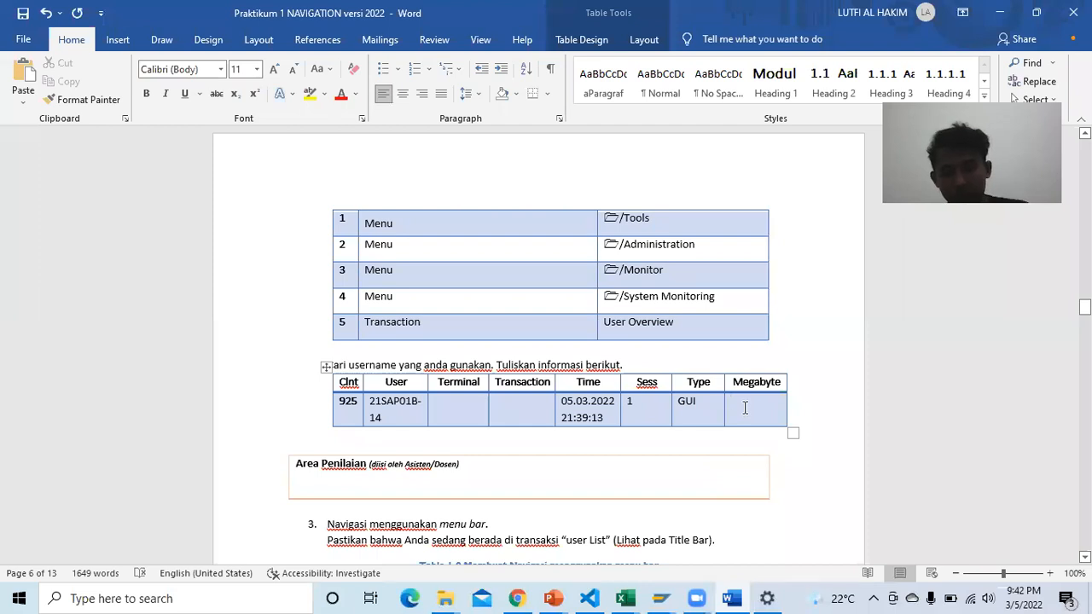
{"action": "key", "text": "ctrl+v"}
{"action": "left_click", "coordinate": [465, 415]}
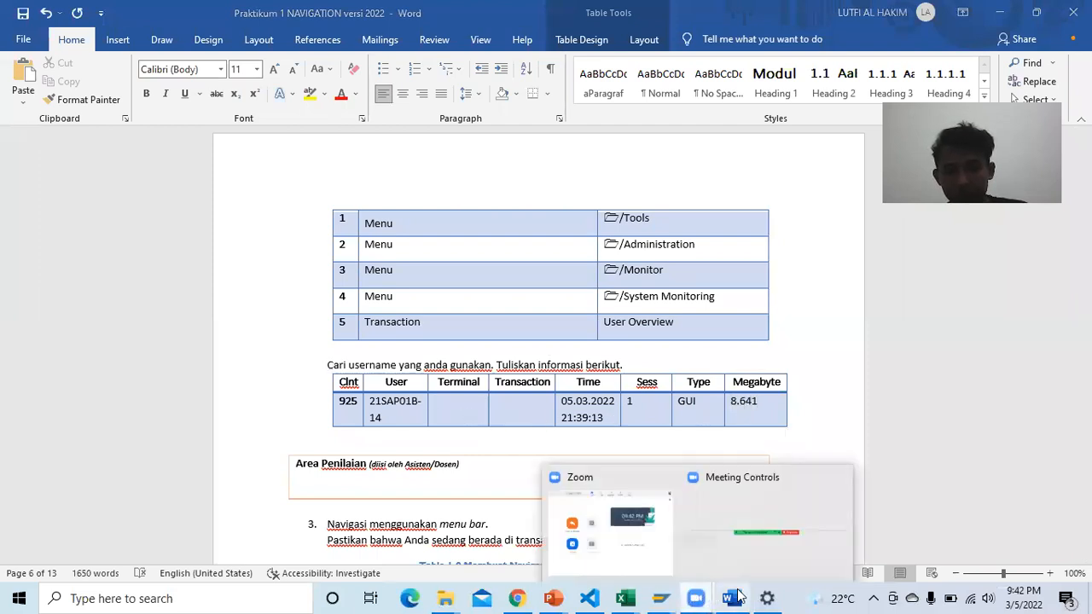
{"action": "left_click", "coordinate": [658, 598]}
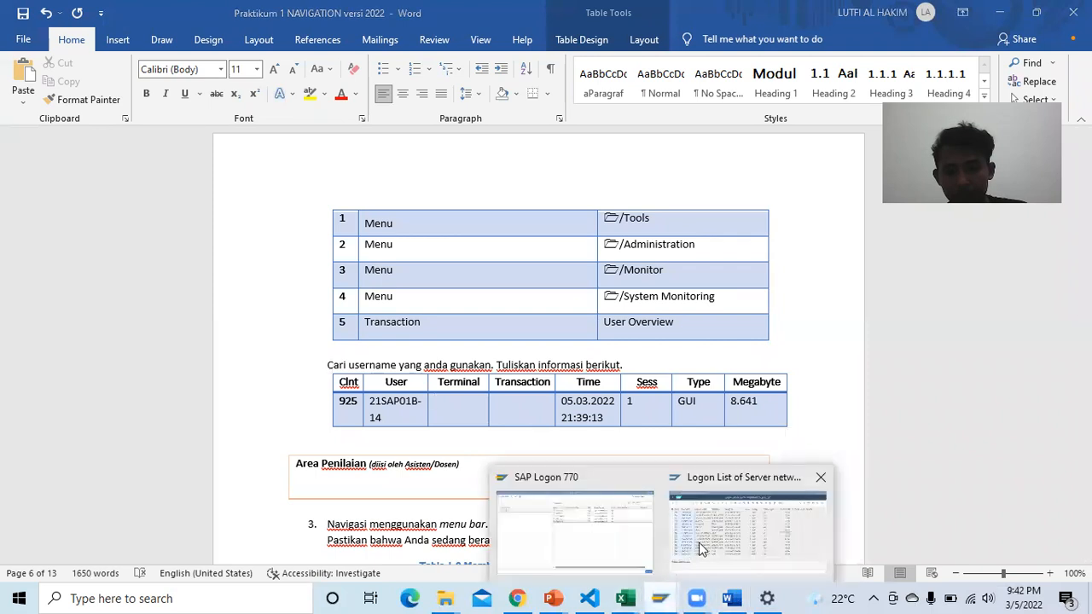
Step: Paste the logon location DESKTOP-MK3NF2Q into the Terminal cell
{"action": "left_click", "coordinate": [715, 530]}
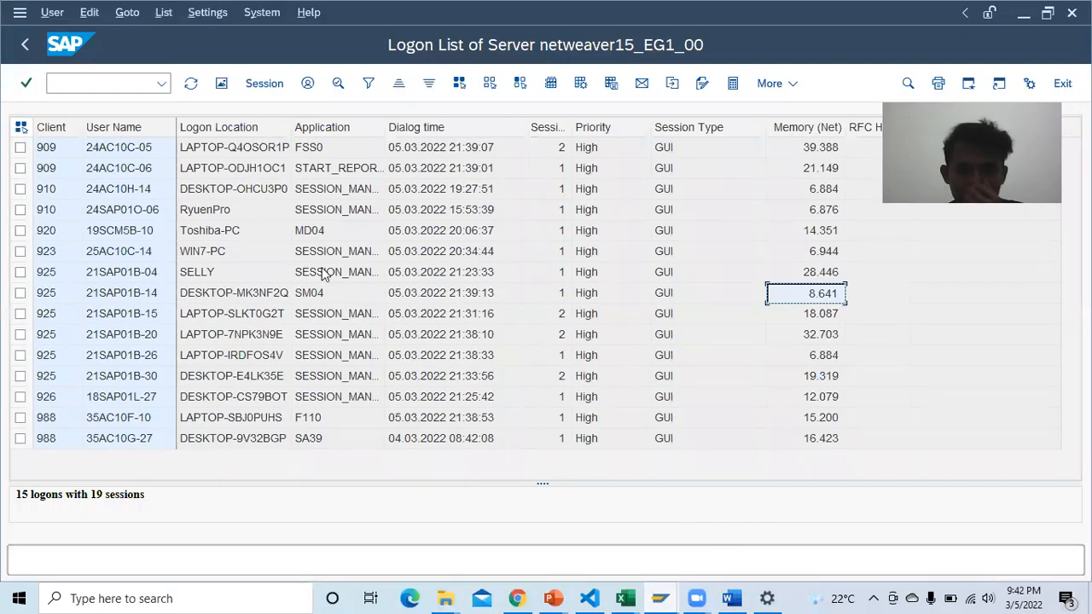
{"action": "left_click", "coordinate": [453, 295]}
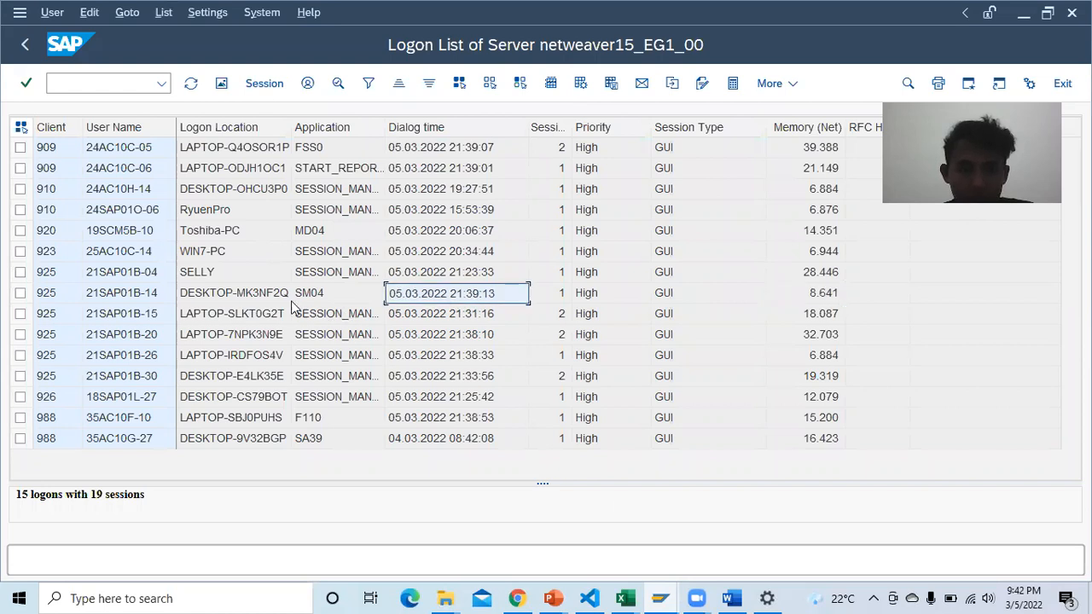
{"action": "left_click", "coordinate": [276, 297]}
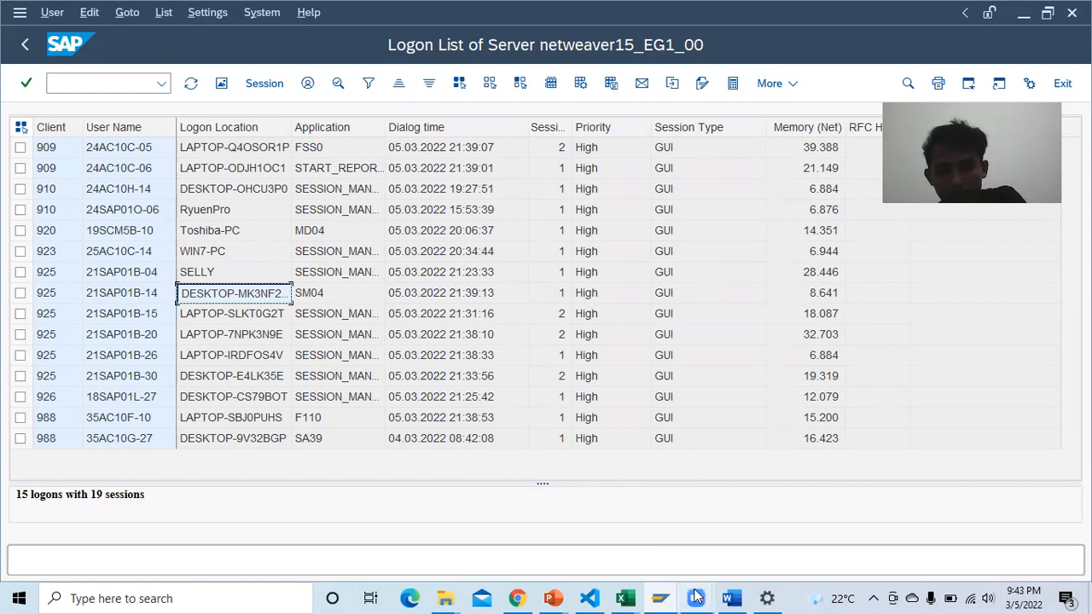
{"action": "left_click", "coordinate": [730, 598]}
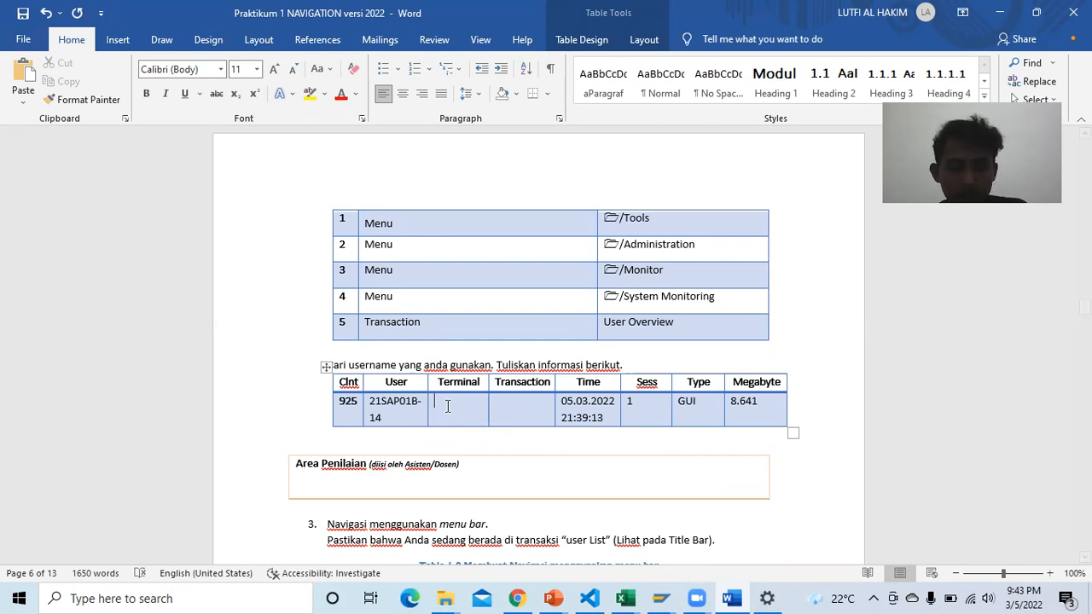
{"action": "key", "text": "ctrl+v"}
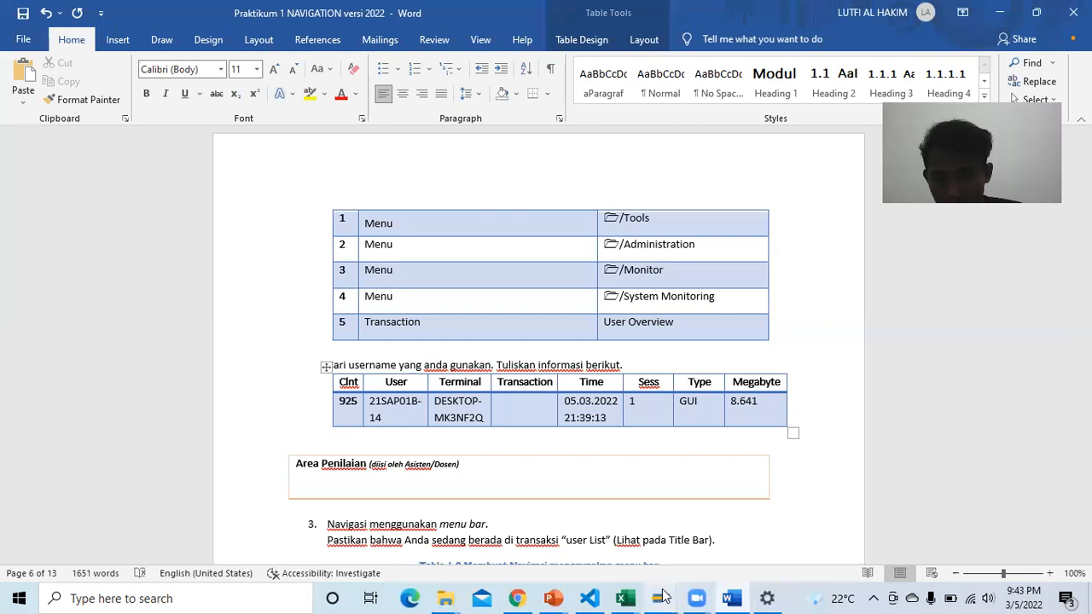
Step: Copy transaction code SM04 from the SAP logon list into the Transaction cell
{"action": "mouse_move", "coordinate": [661, 598]}
{"action": "left_click", "coordinate": [729, 556]}
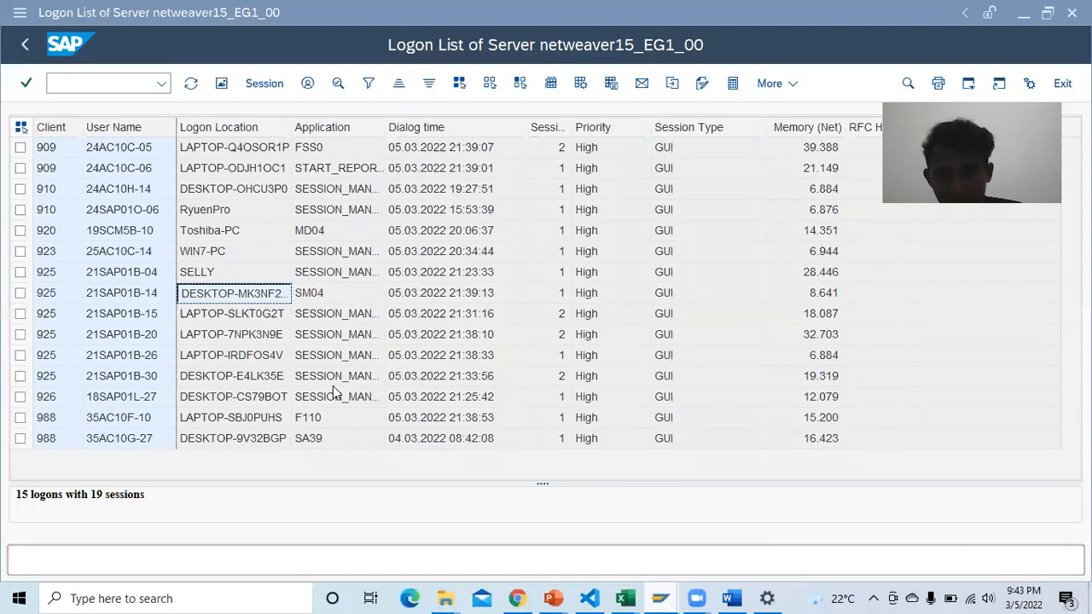
{"action": "left_click", "coordinate": [331, 295]}
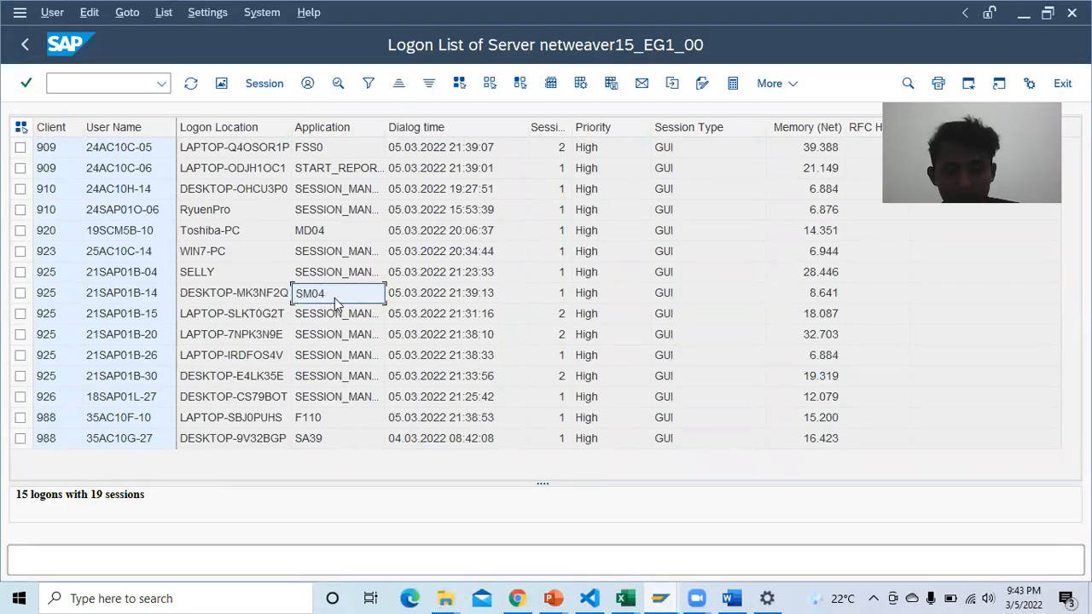
{"action": "key", "text": "ctrl+c"}
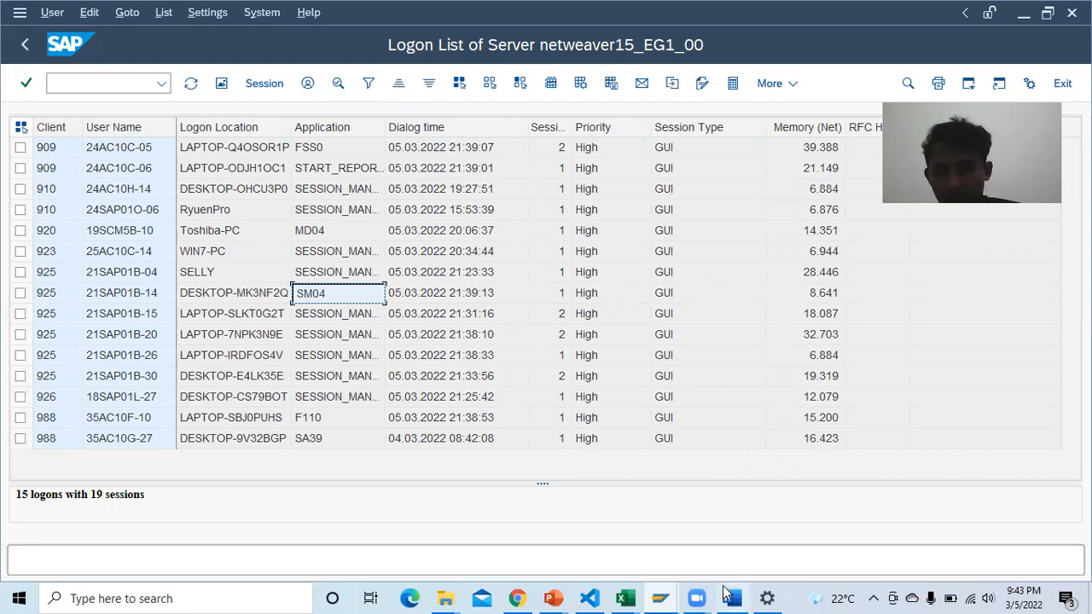
{"action": "mouse_move", "coordinate": [765, 596]}
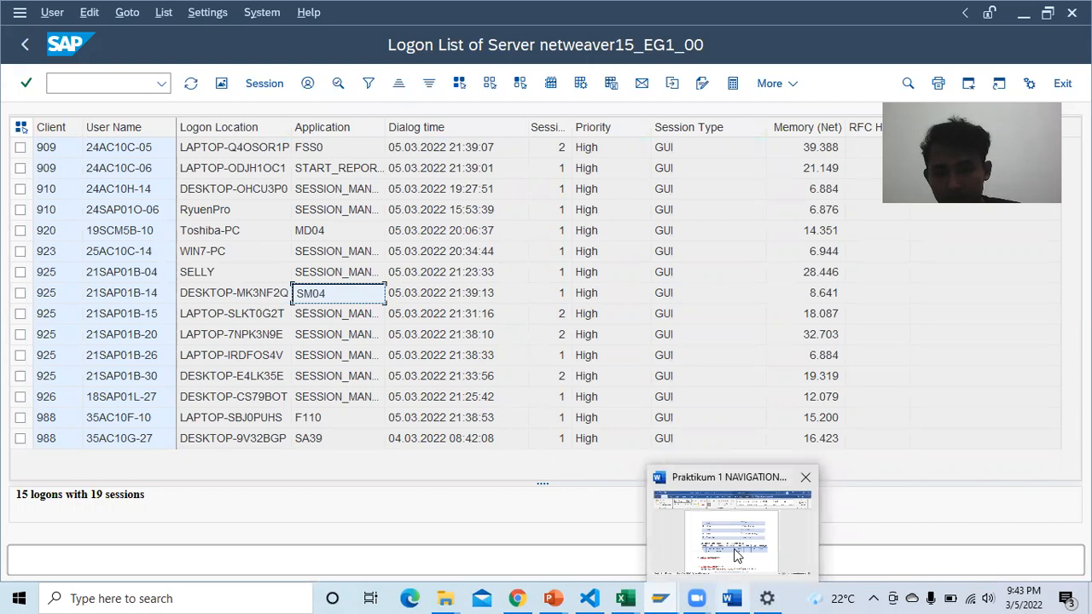
{"action": "left_click", "coordinate": [738, 556]}
{"action": "key", "text": "ctrl+v"}
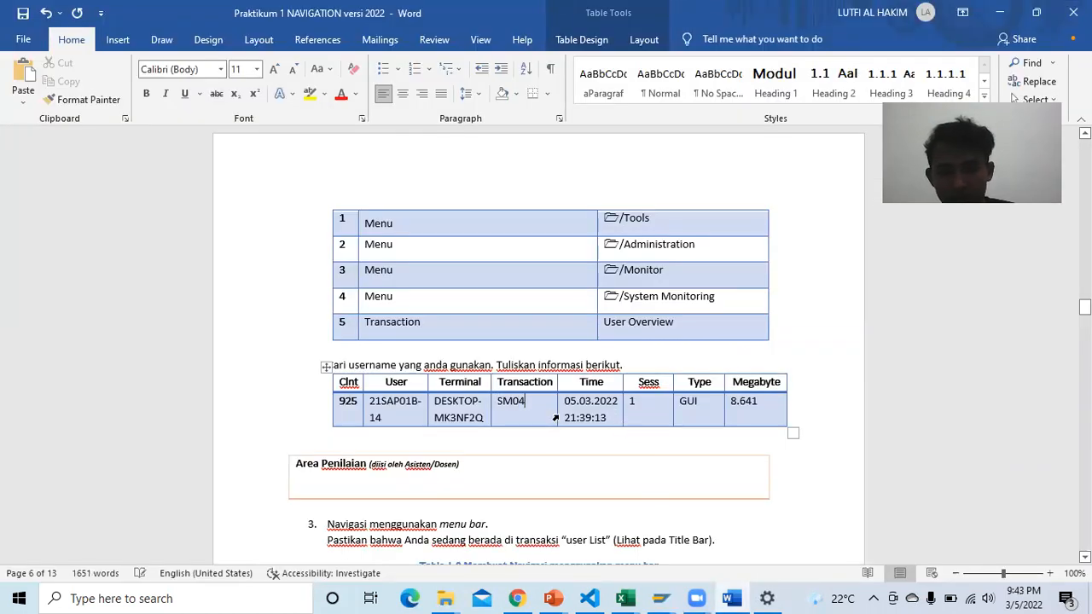
{"action": "scroll", "coordinate": [507, 419], "scroll_direction": "down", "scroll_amount": 3}
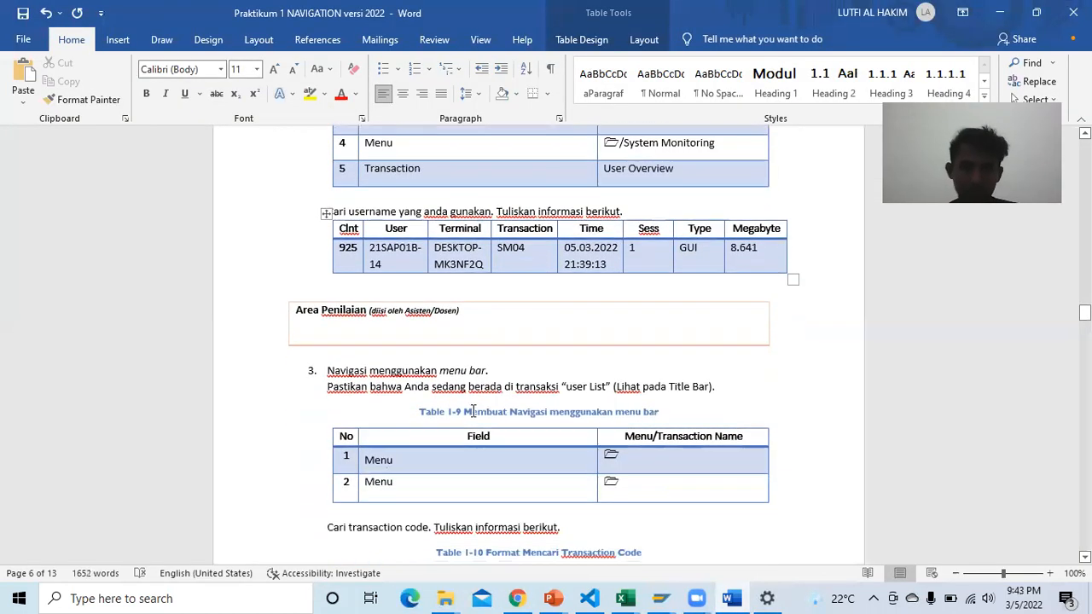
{"action": "left_click", "coordinate": [281, 411]}
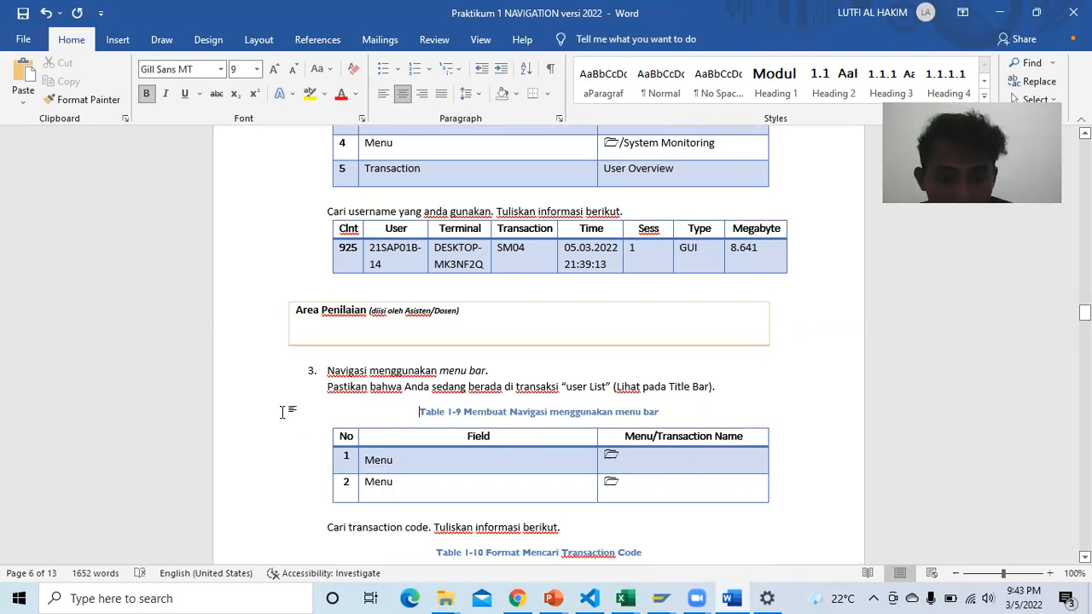
Step: Scroll the report down to Tables 1-9 and 1-10 and bring up the SAP course PDF
{"action": "scroll", "coordinate": [501, 367], "scroll_direction": "down", "scroll_amount": 3}
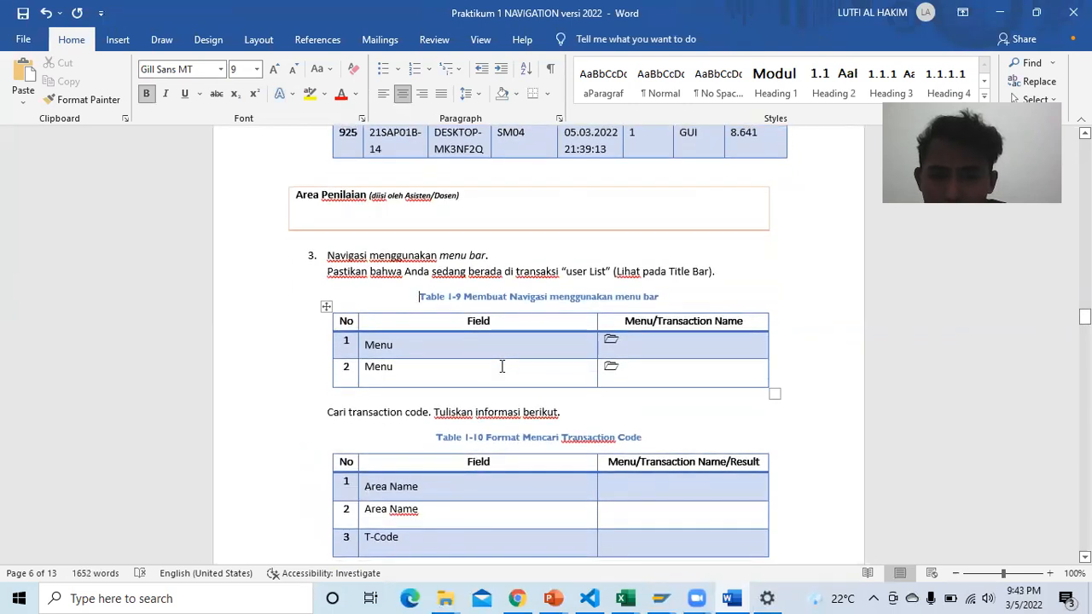
{"action": "scroll", "coordinate": [616, 374], "scroll_direction": "down", "scroll_amount": 1}
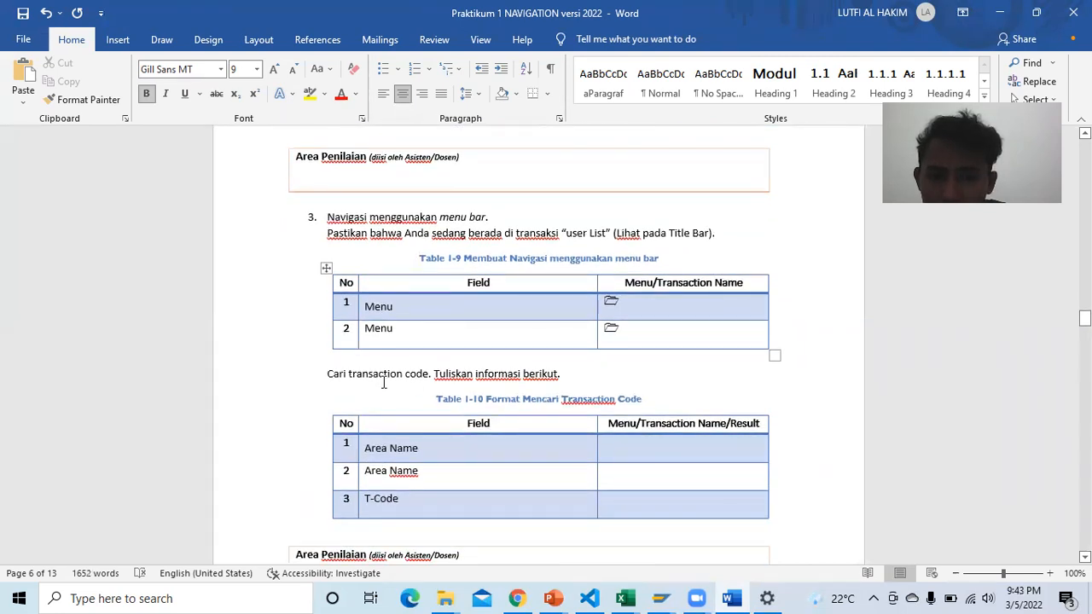
{"action": "left_click", "coordinate": [517, 598]}
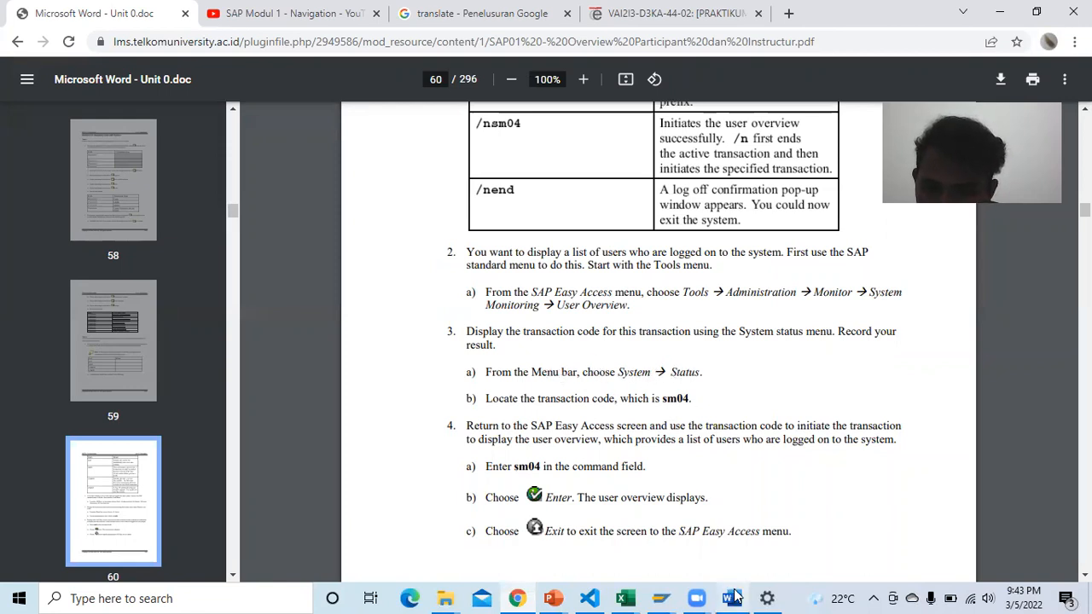
Step: Check System > Status in SAP for client 925 and transaction SM04, then return to Word
{"action": "left_click", "coordinate": [665, 598]}
{"action": "left_click", "coordinate": [708, 546]}
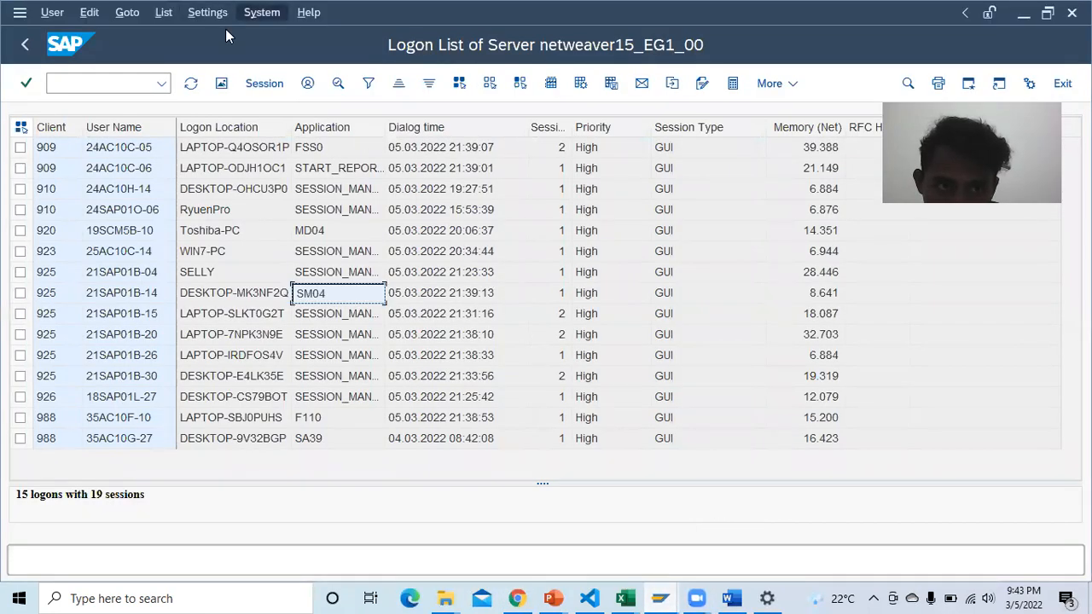
{"action": "left_click", "coordinate": [262, 12]}
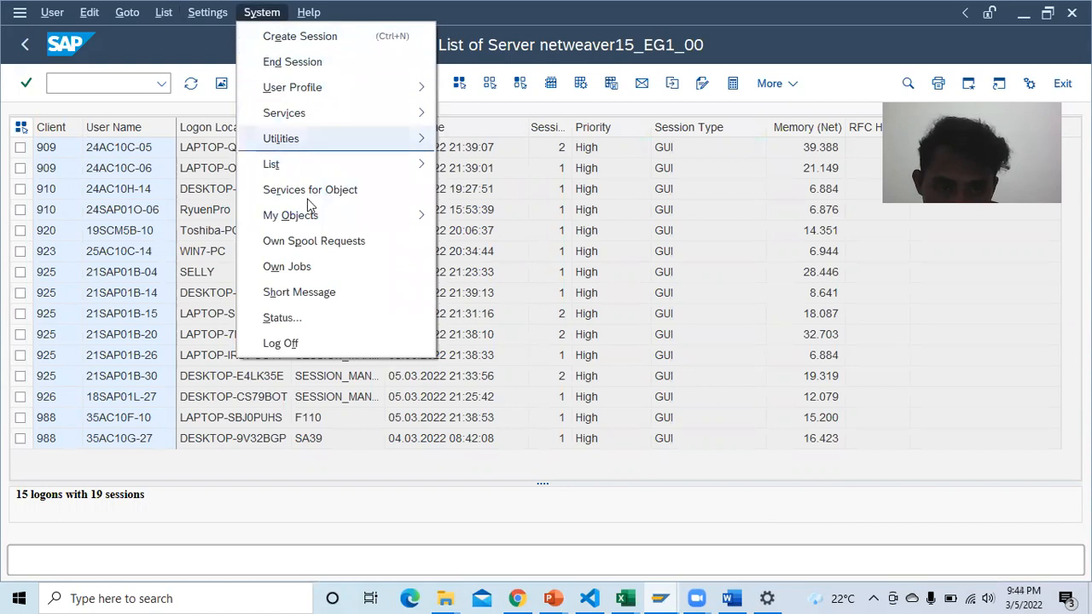
{"action": "left_click", "coordinate": [327, 317]}
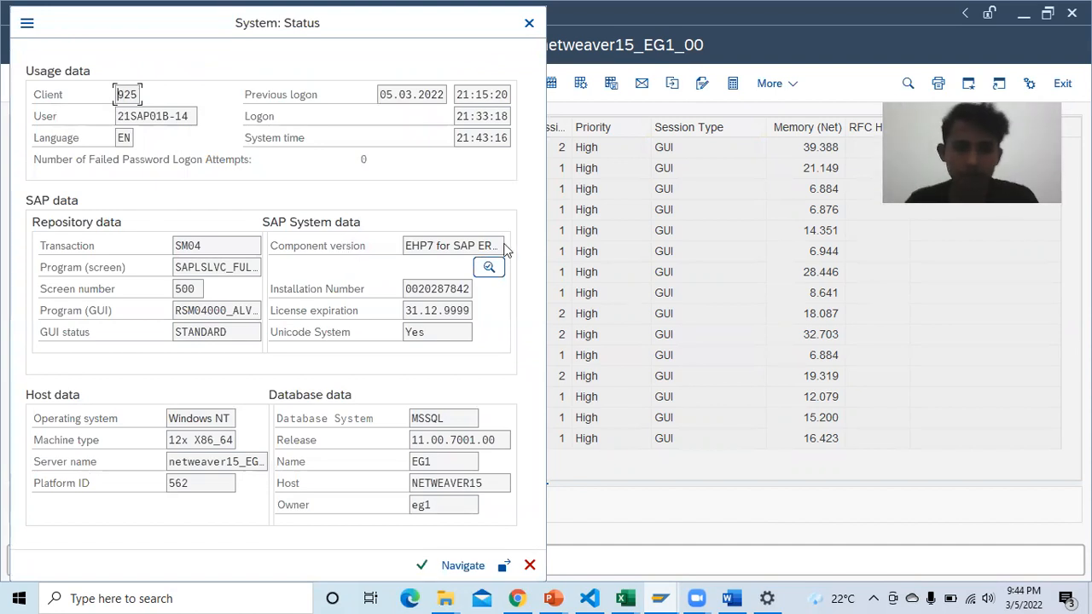
{"action": "left_click", "coordinate": [732, 598]}
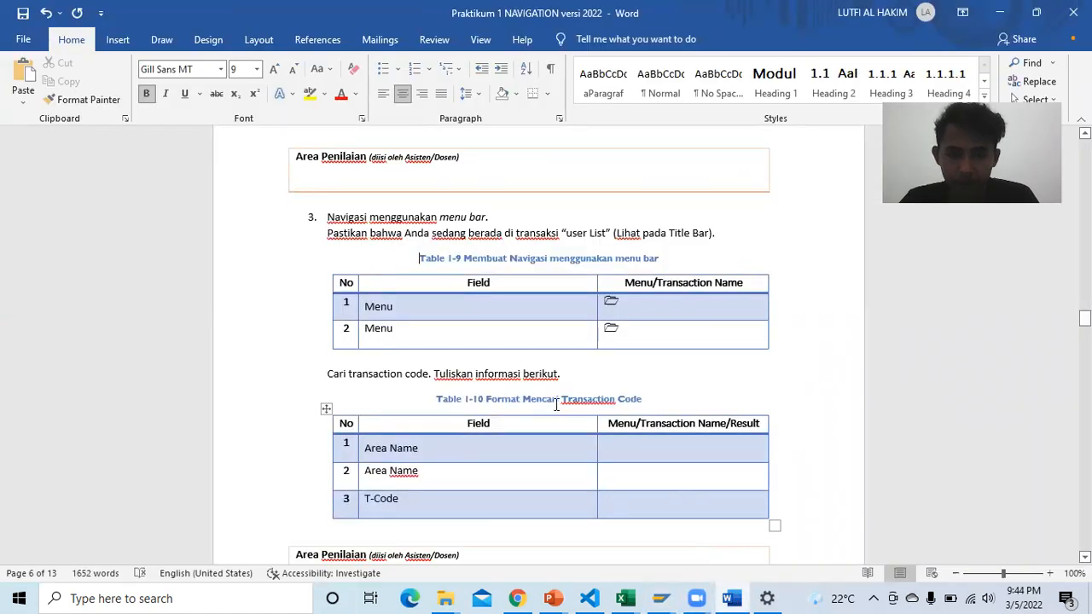
Step: Enter /System and /Status as the menu path in Table 1-9
{"action": "left_click", "coordinate": [654, 310]}
{"action": "type", "text": "/"}
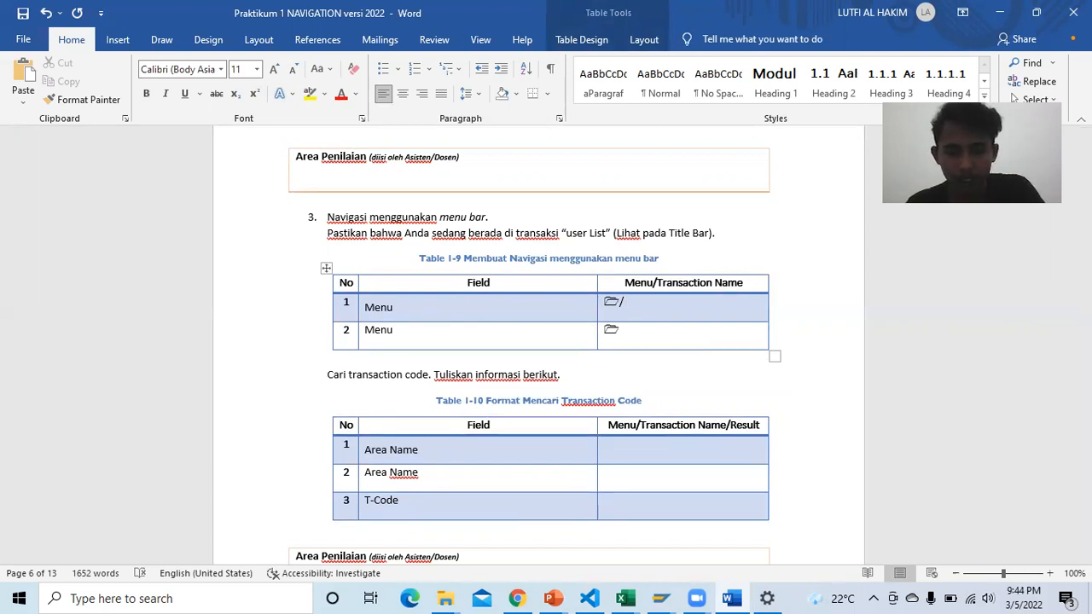
{"action": "type", "text": "System"}
{"action": "left_click", "coordinate": [665, 328]}
{"action": "type", "text": "/"}
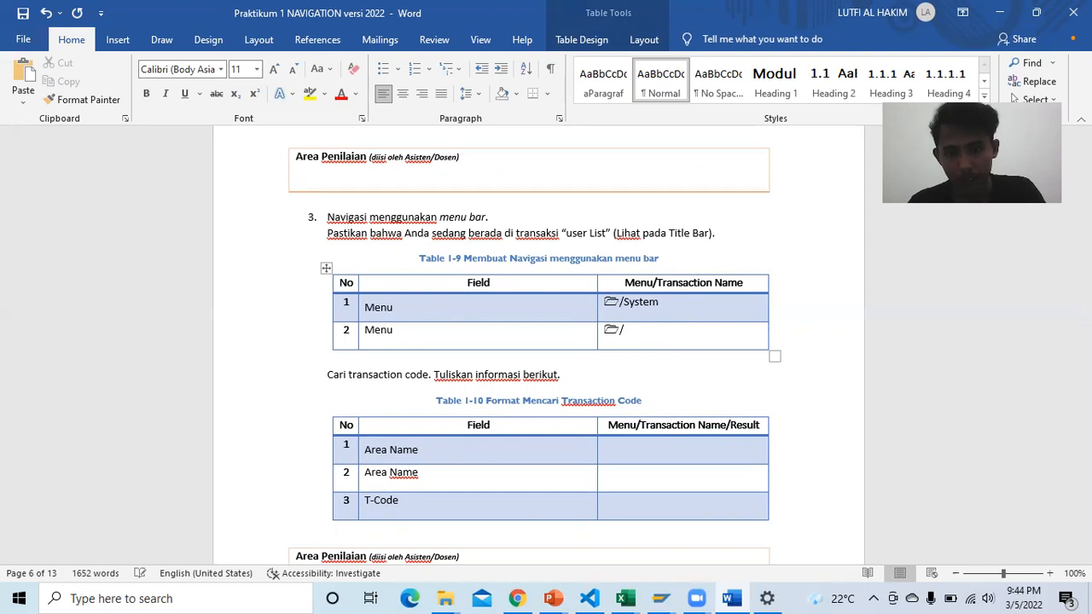
{"action": "type", "text": "Status"}
{"action": "scroll", "coordinate": [603, 282], "scroll_direction": "down", "scroll_amount": 2}
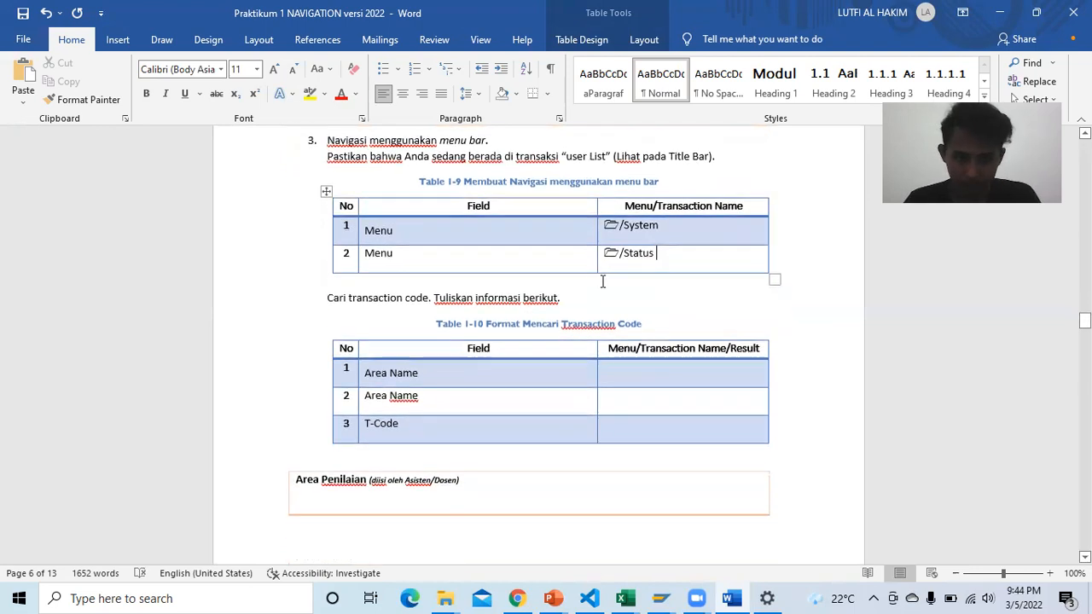
{"action": "left_click", "coordinate": [632, 367]}
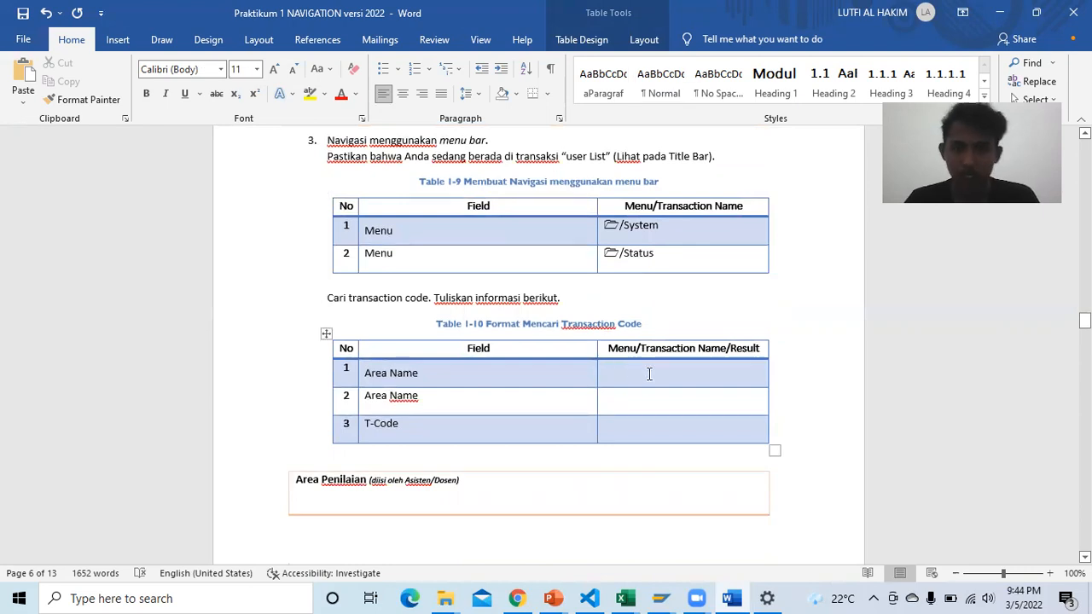
{"action": "scroll", "coordinate": [649, 373], "scroll_direction": "down", "scroll_amount": 1}
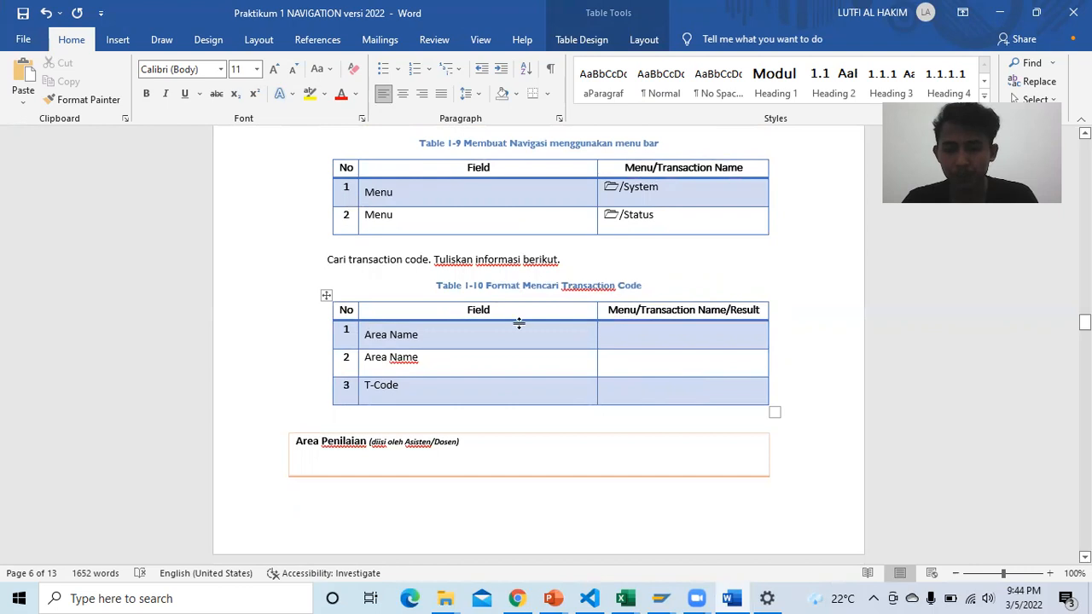
{"action": "mouse_move", "coordinate": [662, 598]}
{"action": "left_click", "coordinate": [695, 512]}
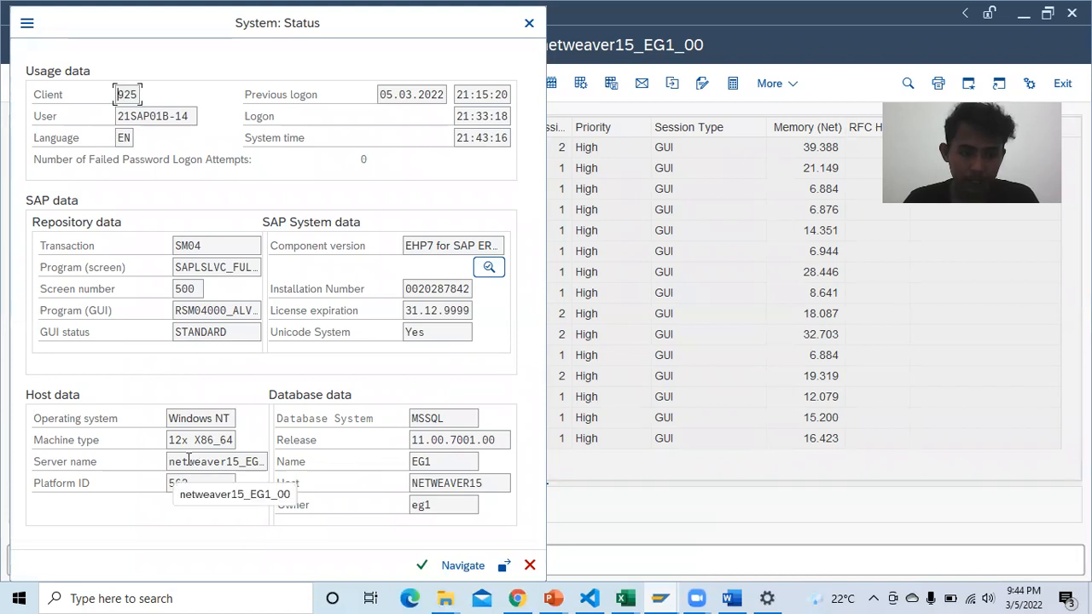
Step: Copy the server name netweaver15_EG1_00 from SAP's System: Status window and return to Word
{"action": "left_click_drag", "start_coordinate": [168, 462], "coordinate": [270, 462]}
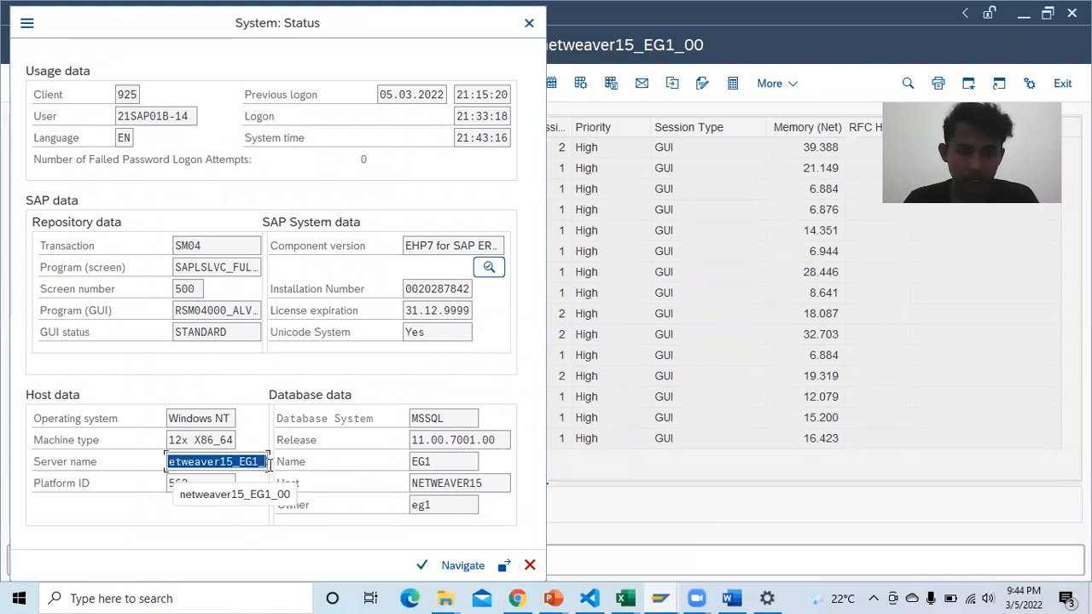
{"action": "left_click", "coordinate": [265, 462]}
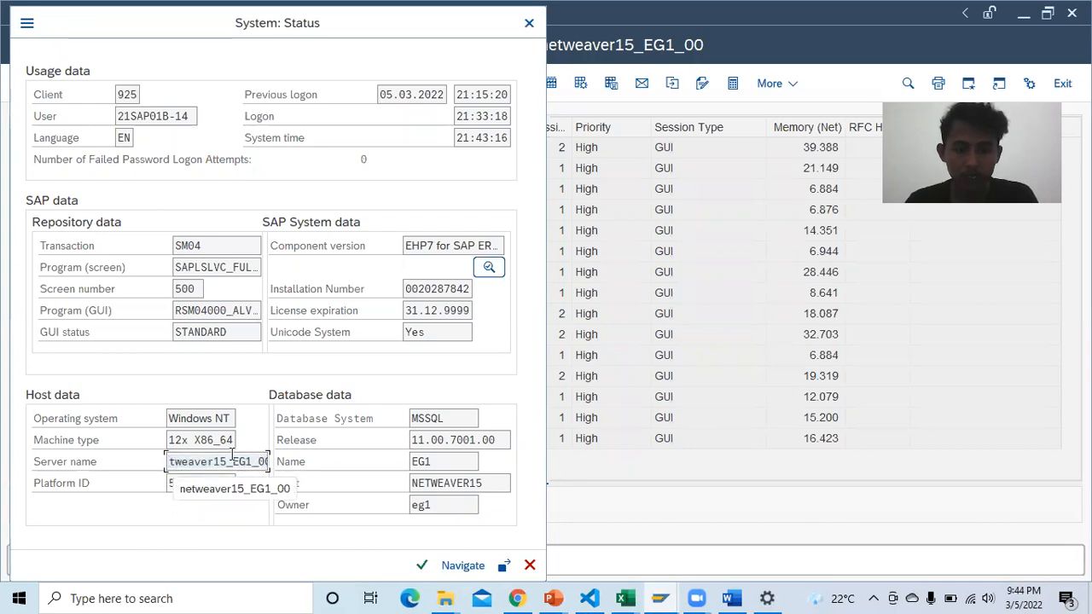
{"action": "key", "text": "End"}
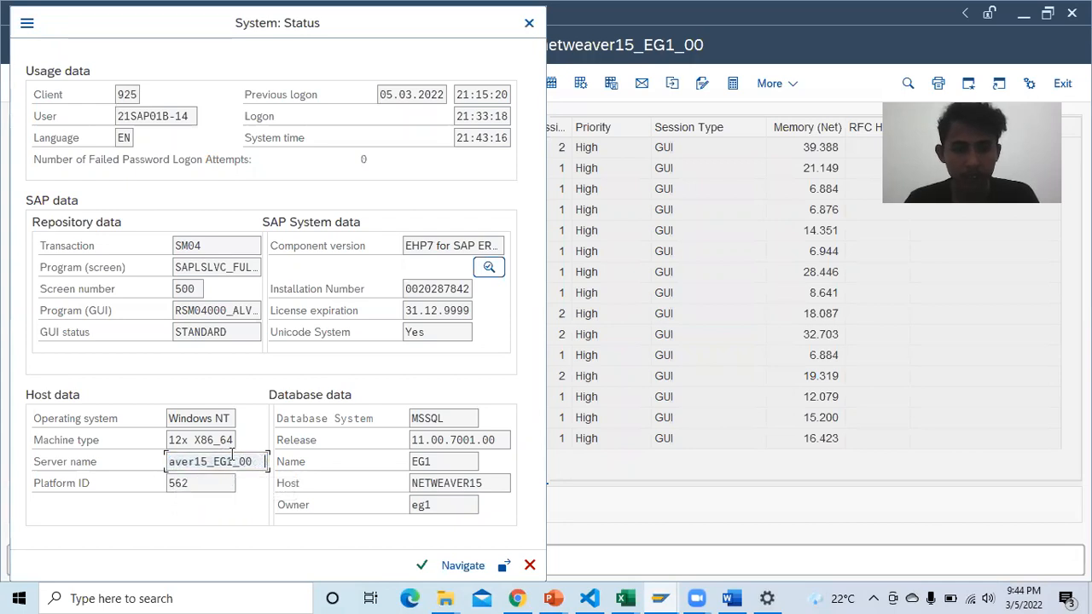
{"action": "left_click_drag", "start_coordinate": [251, 462], "coordinate": [144, 470]}
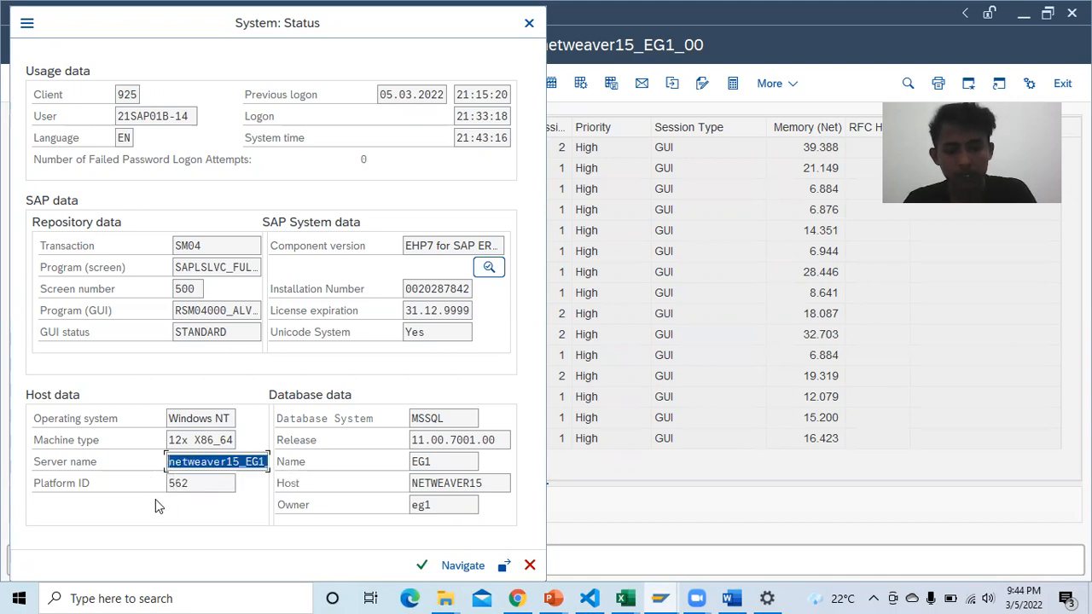
{"action": "key", "text": "ctrl+c"}
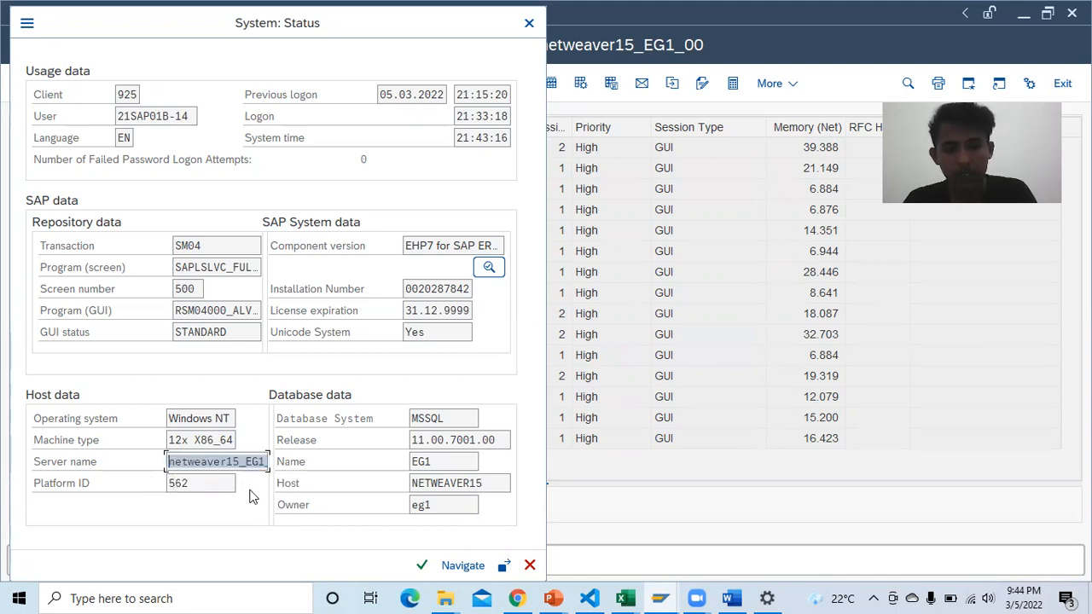
{"action": "left_click", "coordinate": [728, 596]}
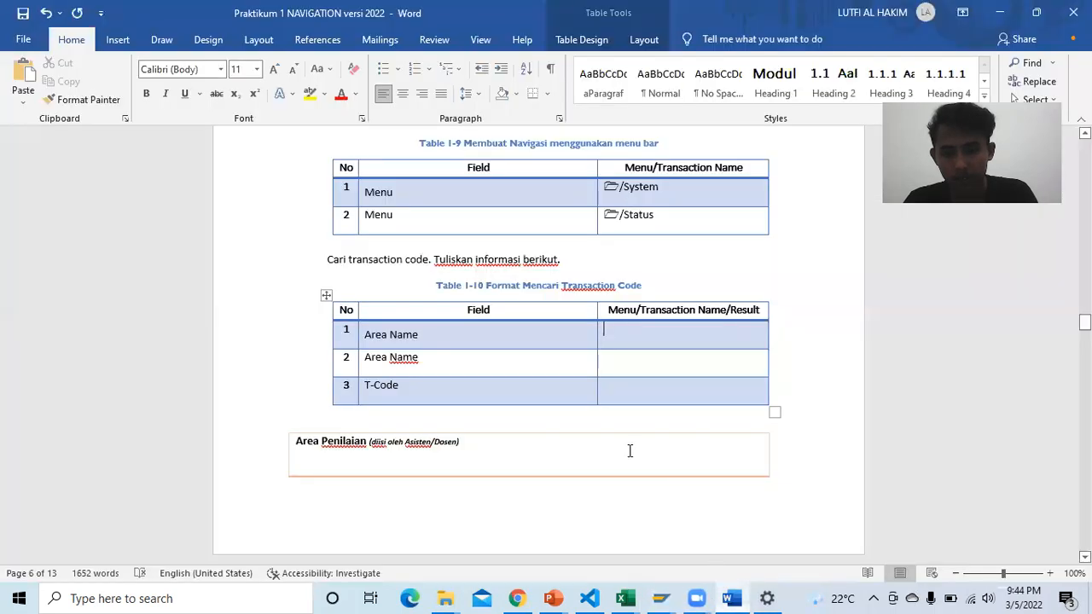
Step: Fill Table 1-10's first result cells with server netweaver15_EG1_00 and system EG1
{"action": "left_click", "coordinate": [612, 341]}
{"action": "key", "text": "ctrl+v"}
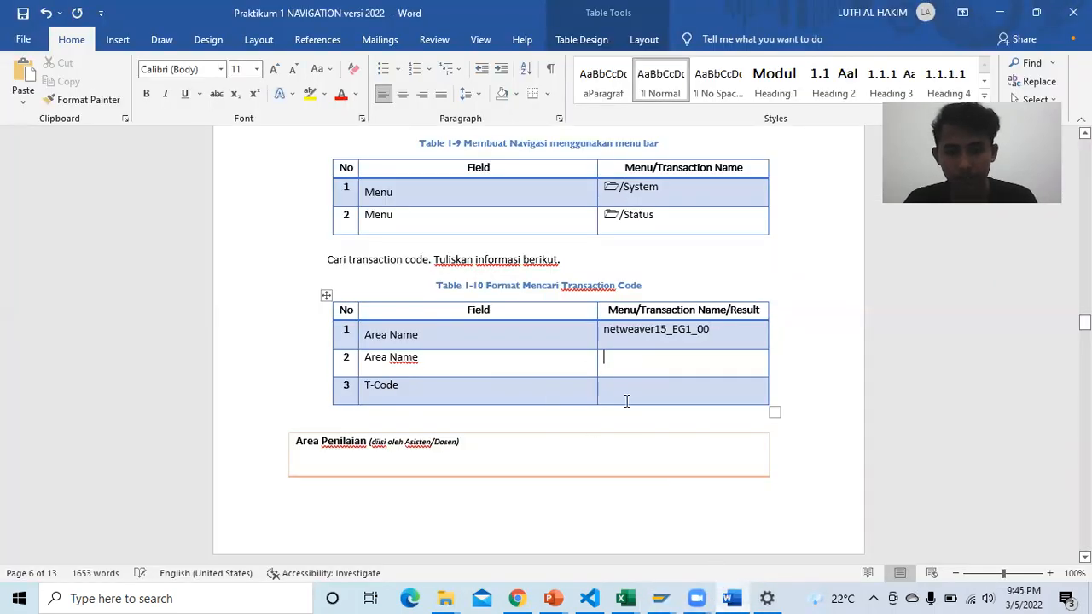
{"action": "mouse_move", "coordinate": [659, 598]}
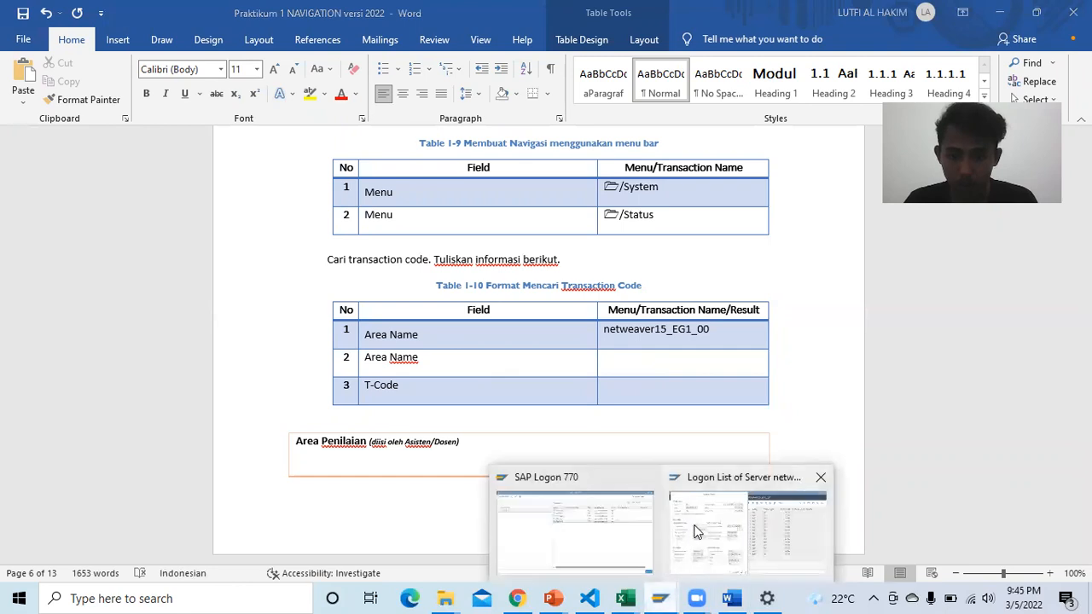
{"action": "left_click", "coordinate": [751, 525]}
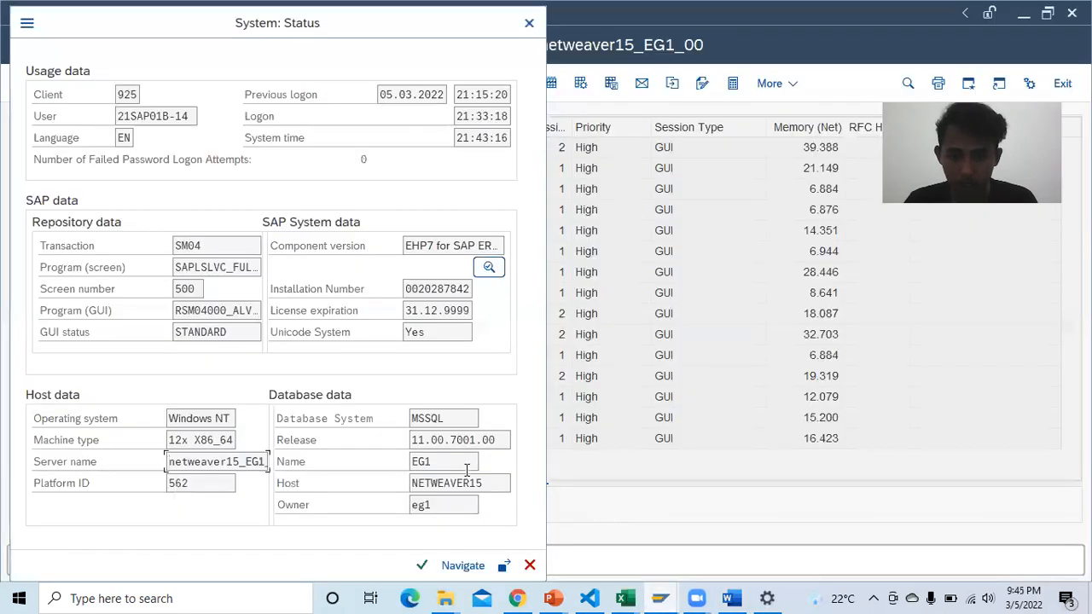
{"action": "left_click", "coordinate": [728, 598]}
{"action": "left_click", "coordinate": [646, 363]}
{"action": "type", "text": "E"}
{"action": "type", "text": "FG"}
{"action": "key", "text": "BackSpace"}
{"action": "type", "text": "G1"}
Step: Check the SAP System: Status window and enter SM04 as the T-Code result
{"action": "left_click", "coordinate": [638, 388]}
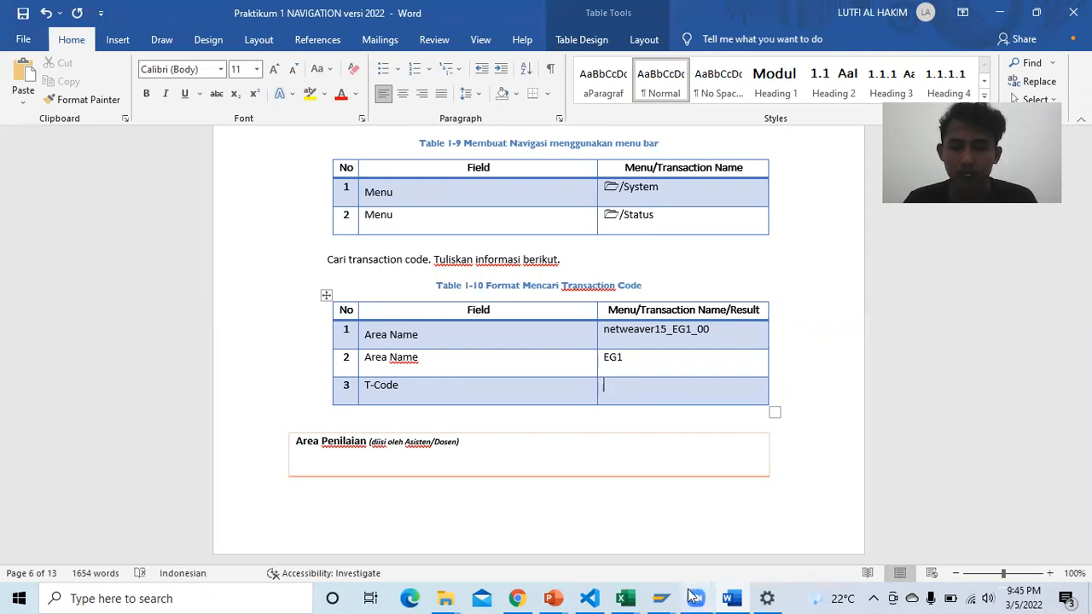
{"action": "mouse_move", "coordinate": [660, 598]}
{"action": "left_click", "coordinate": [723, 521]}
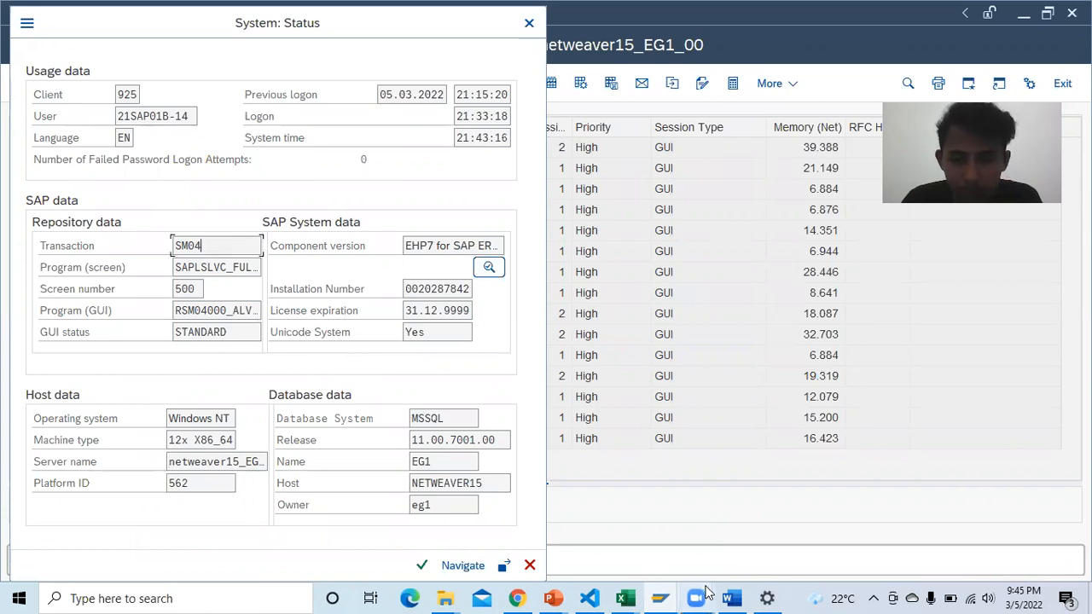
{"action": "mouse_move", "coordinate": [707, 592]}
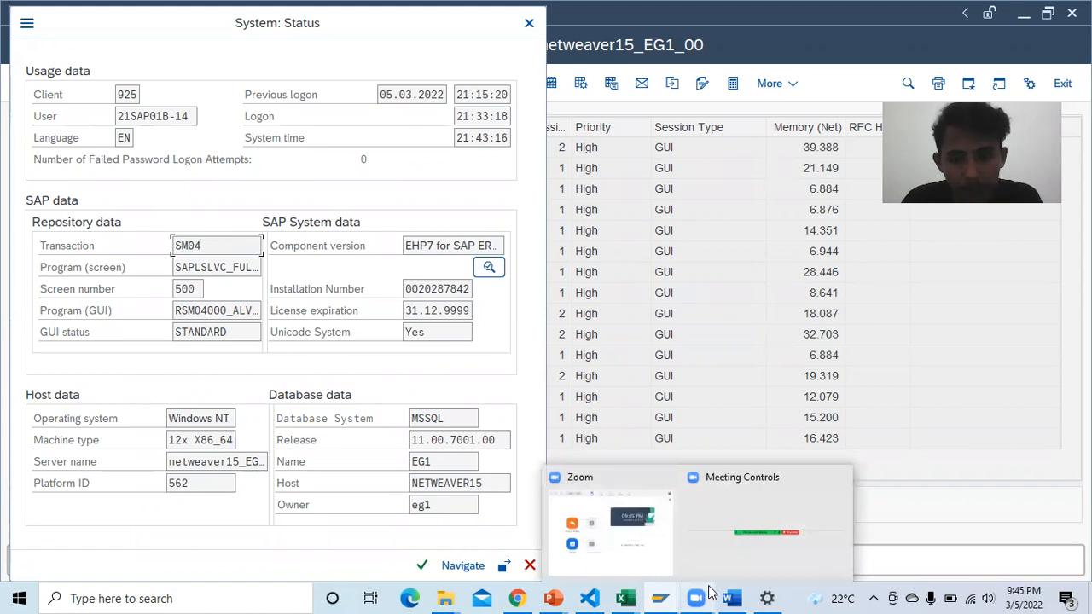
{"action": "left_click", "coordinate": [730, 598]}
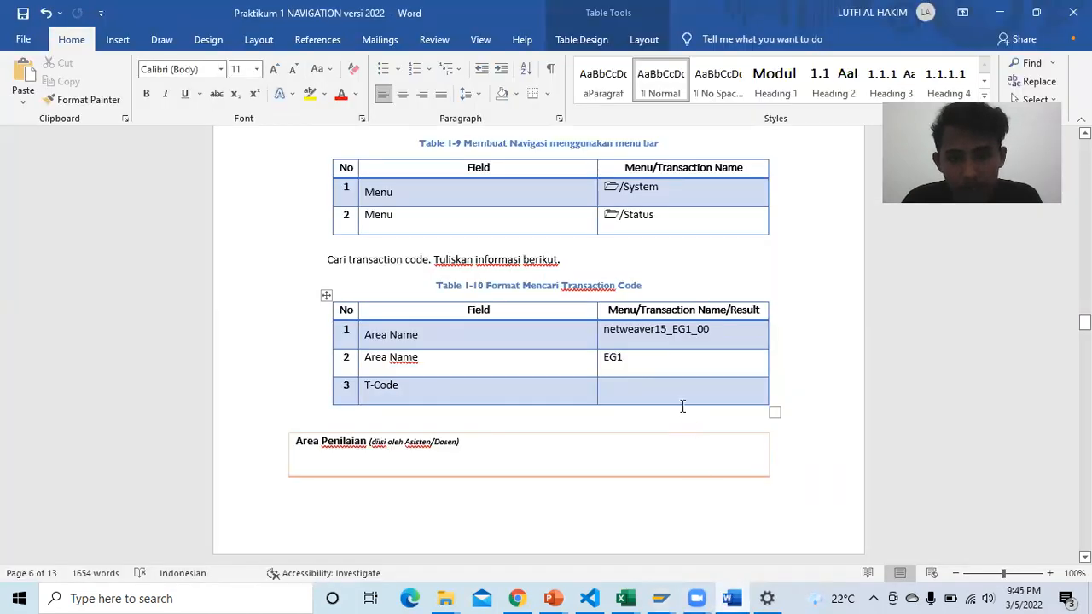
{"action": "type", "text": "S"}
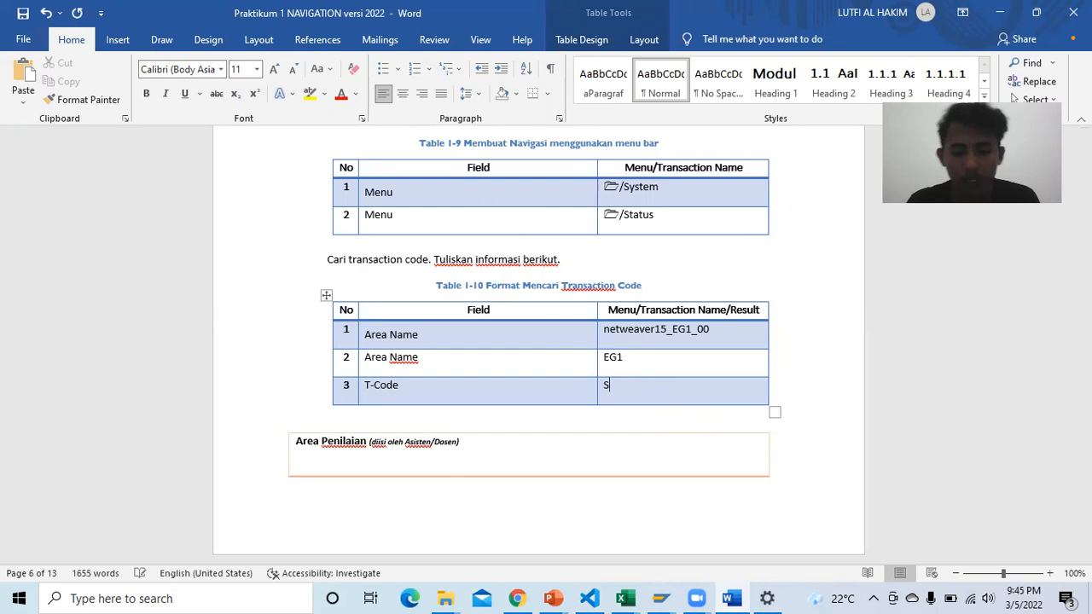
{"action": "type", "text": "M04"}
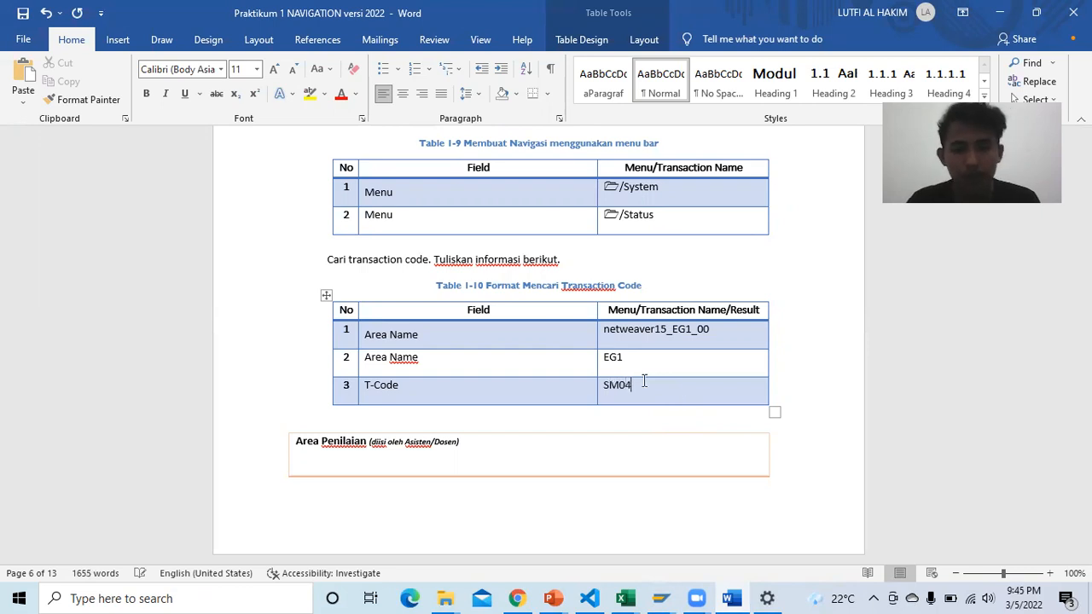
{"action": "scroll", "coordinate": [639, 353], "scroll_direction": "down", "scroll_amount": 2}
{"action": "scroll", "coordinate": [480, 327], "scroll_direction": "down", "scroll_amount": 7}
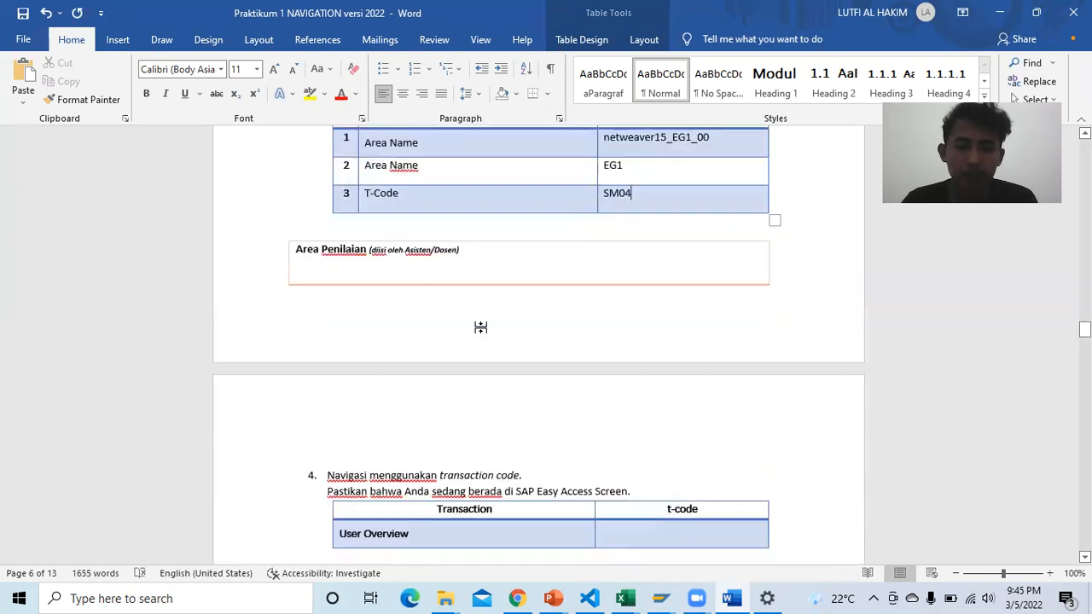
{"action": "scroll", "coordinate": [433, 295], "scroll_direction": "down", "scroll_amount": 1}
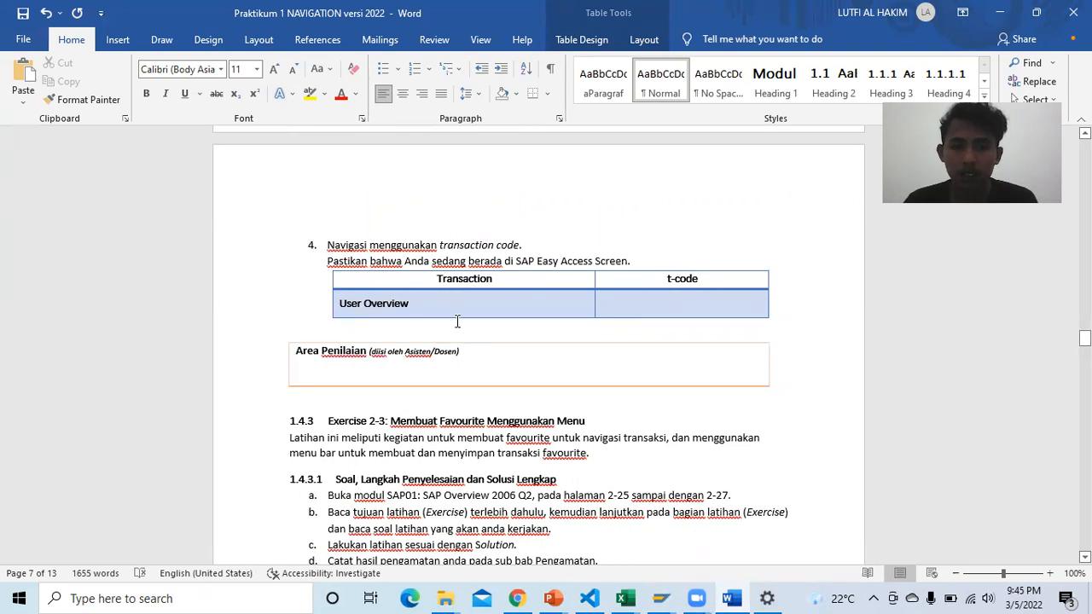
Step: Read step 4 on PDF page 60, which says to enter sm04 for the user overview
{"action": "left_click", "coordinate": [516, 598]}
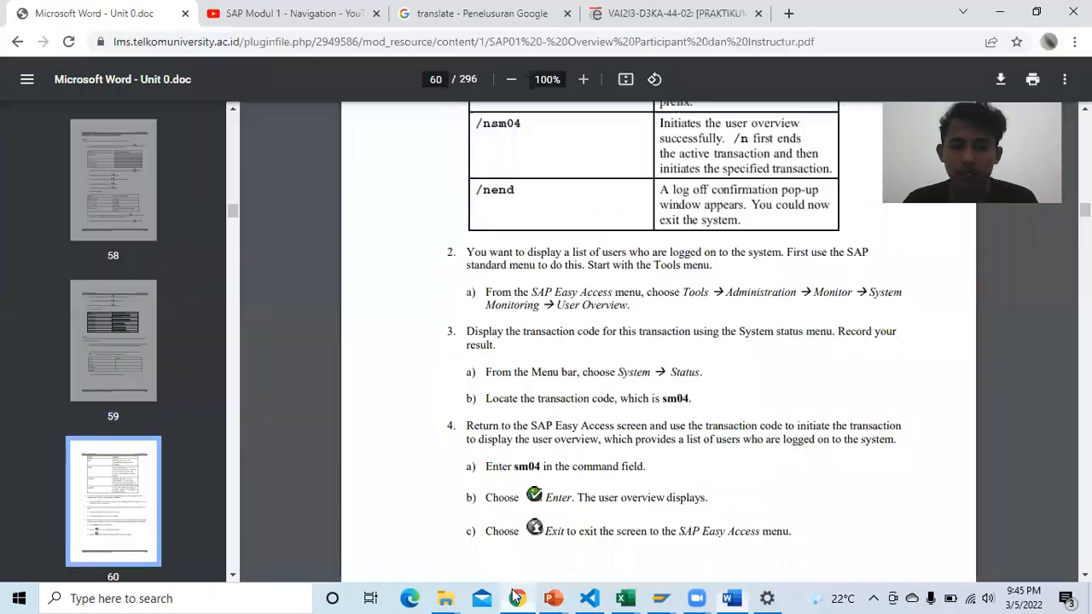
{"action": "scroll", "coordinate": [579, 399], "scroll_direction": "down", "scroll_amount": 1}
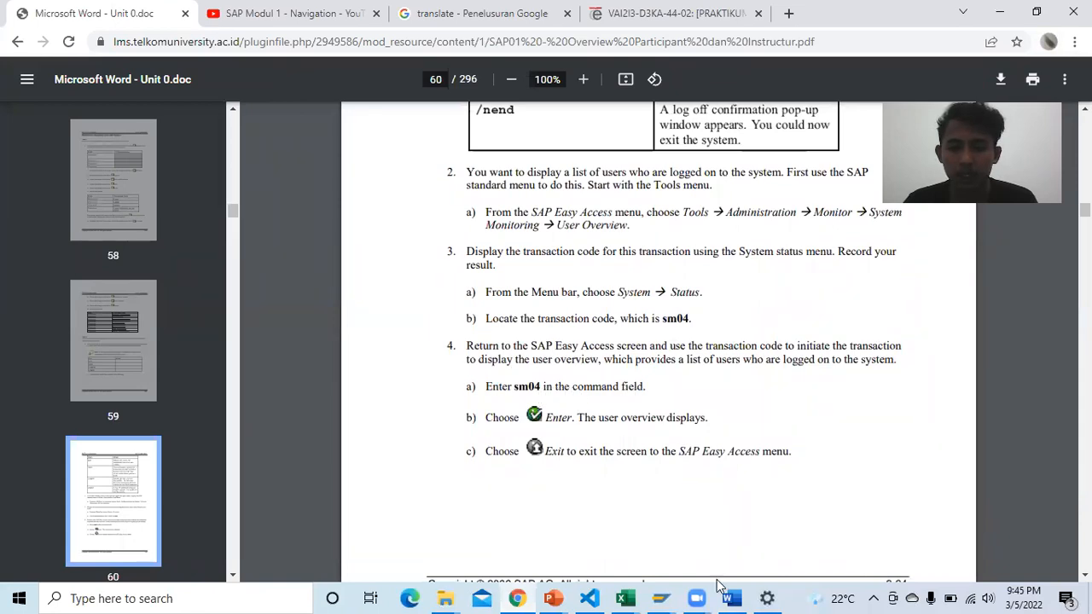
{"action": "left_click", "coordinate": [661, 597]}
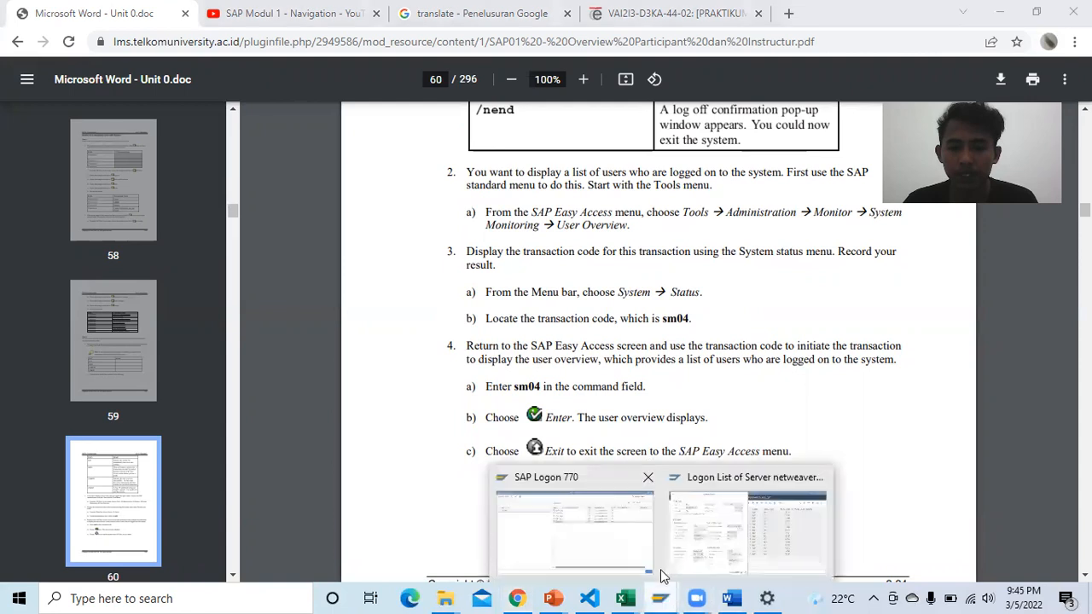
{"action": "left_click", "coordinate": [725, 531]}
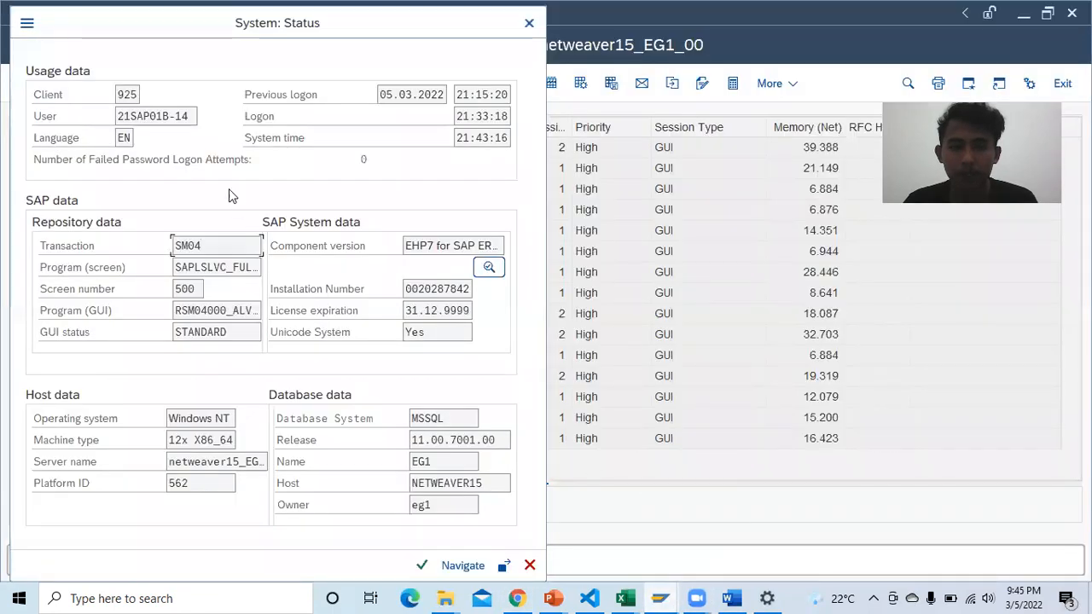
Step: Close the status details and run sm04 to reopen the netweaver15_EG1_00 Logon List
{"action": "left_click", "coordinate": [423, 565]}
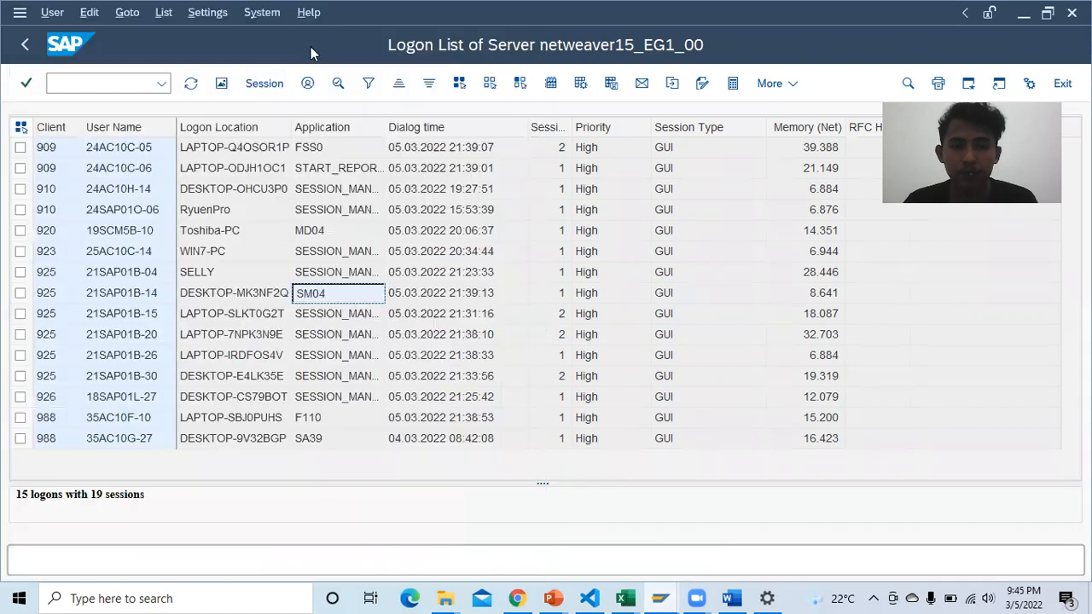
{"action": "left_click", "coordinate": [24, 47]}
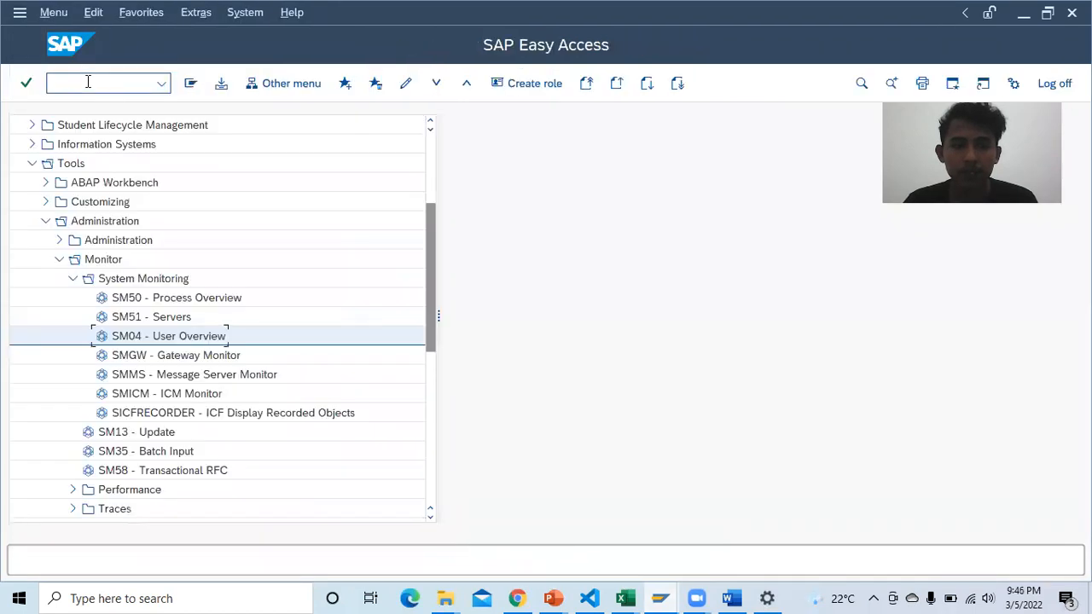
{"action": "left_click", "coordinate": [87, 81]}
{"action": "type", "text": "sm04"}
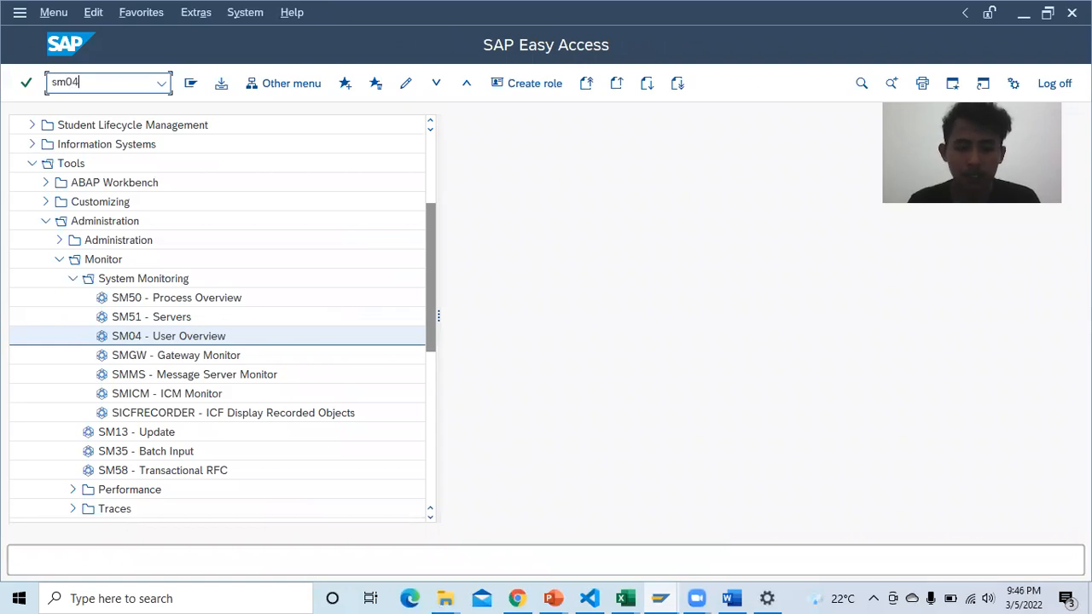
{"action": "key", "text": "Return"}
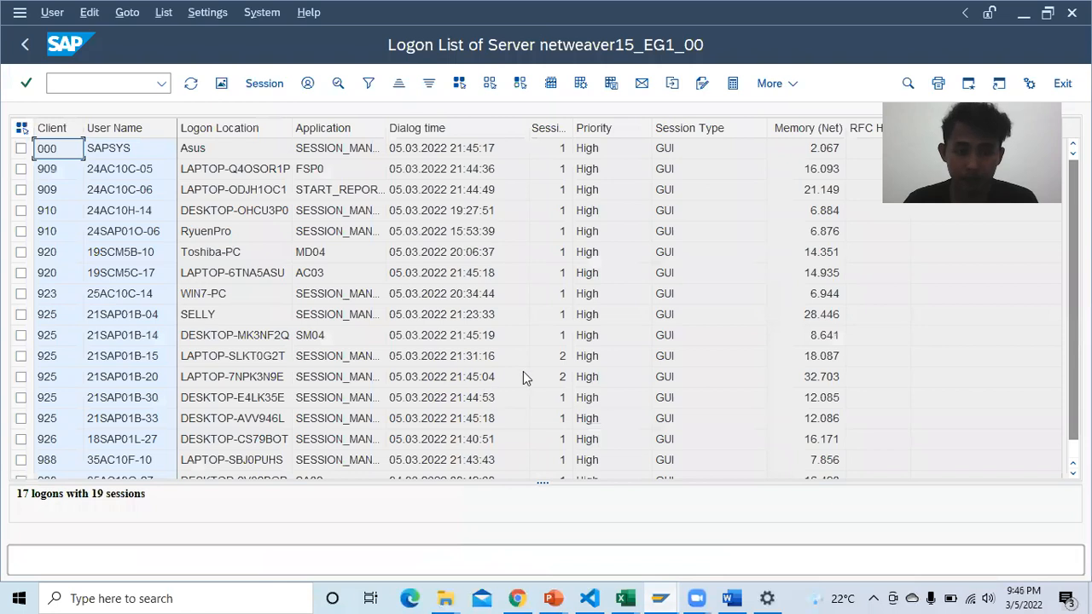
{"action": "left_click", "coordinate": [517, 598]}
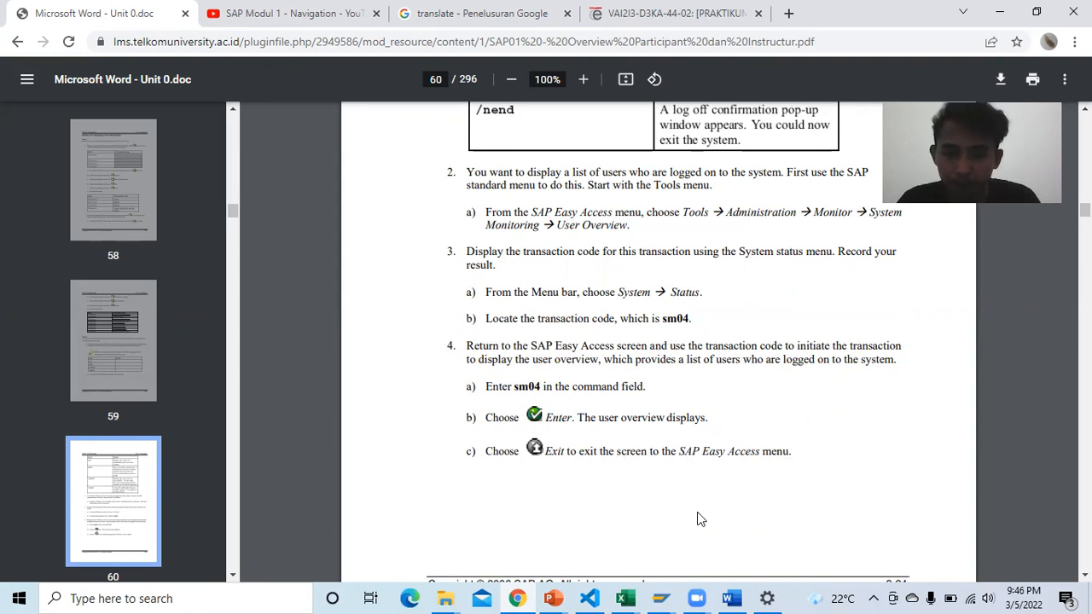
Step: Enter the SM04 t-code beside User Overview in the report table
{"action": "left_click", "coordinate": [729, 598]}
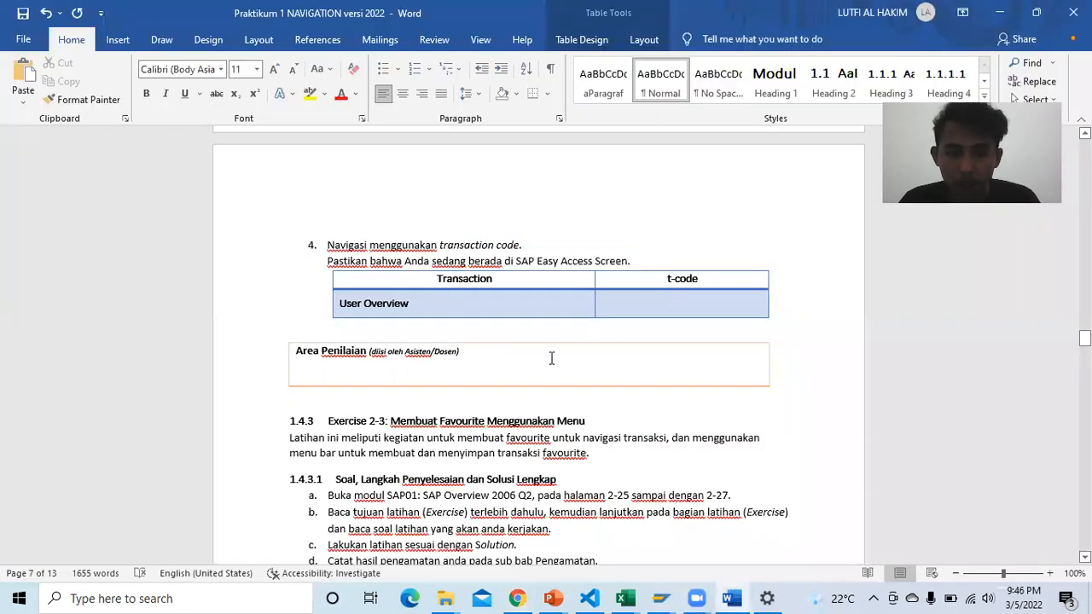
{"action": "left_click", "coordinate": [632, 305]}
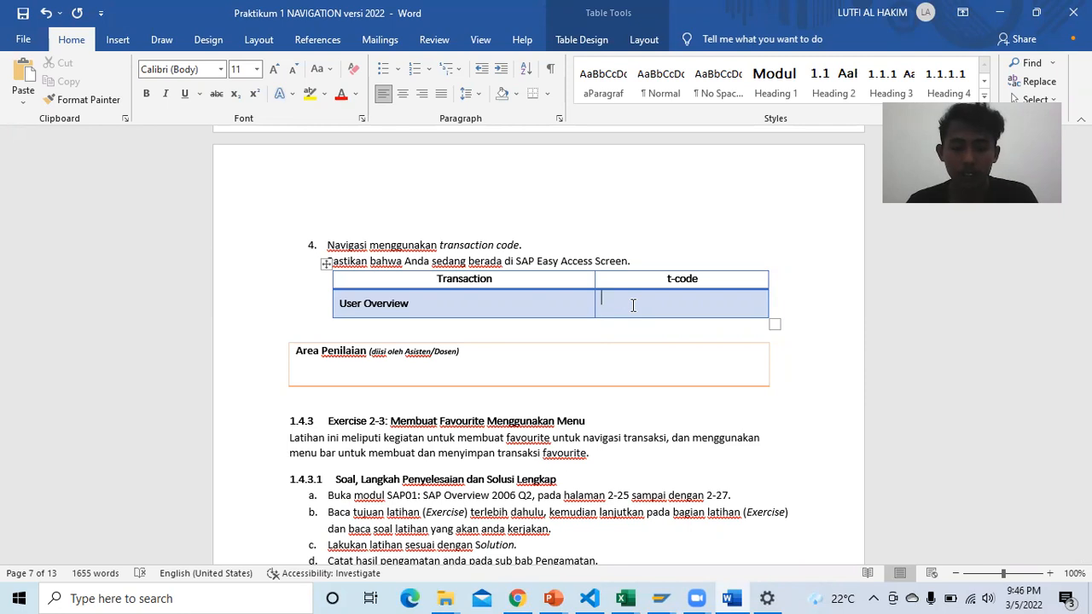
{"action": "type", "text": "sm"}
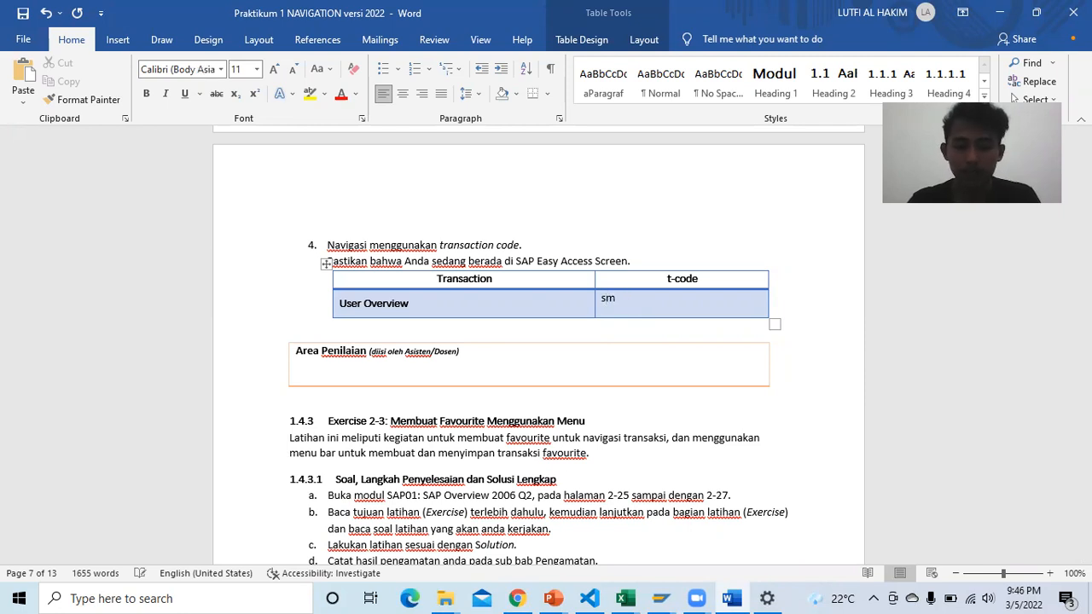
{"action": "type", "text": "04"}
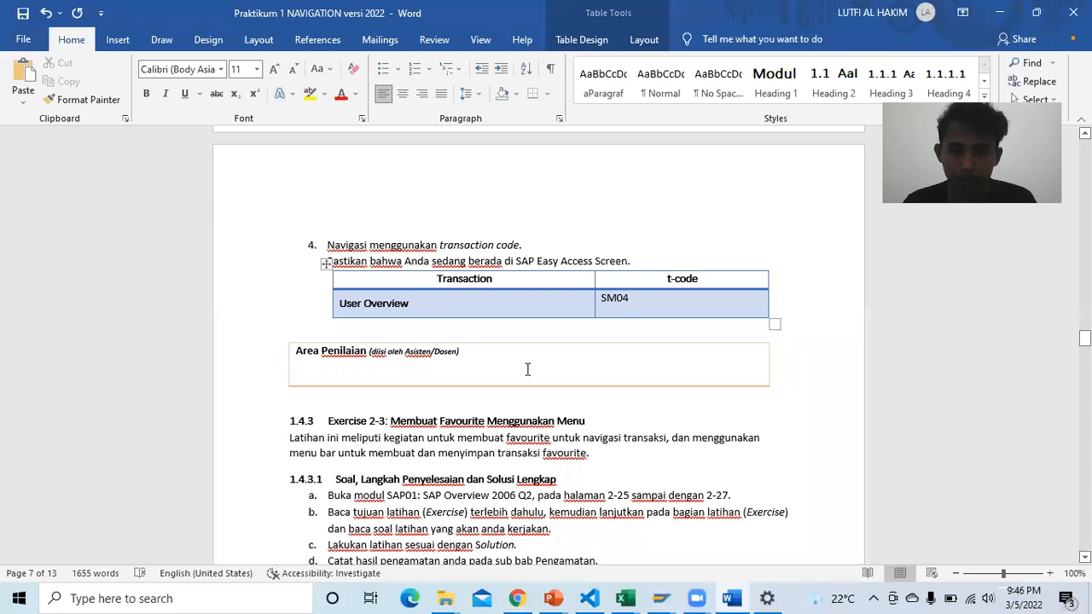
{"action": "scroll", "coordinate": [528, 369], "scroll_direction": "down", "scroll_amount": 2}
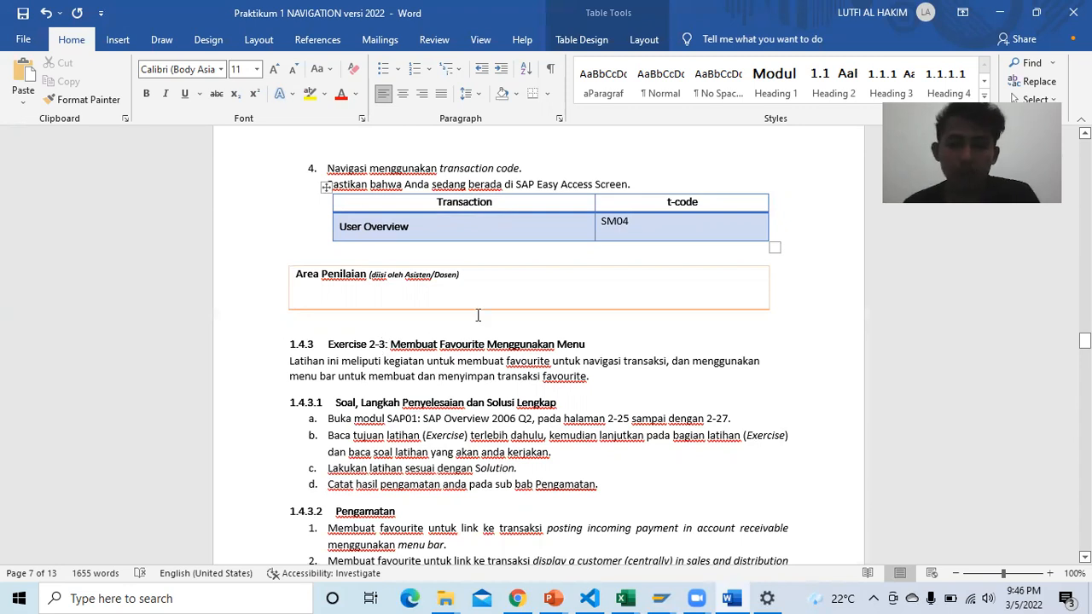
{"action": "scroll", "coordinate": [506, 332], "scroll_direction": "down", "scroll_amount": 7}
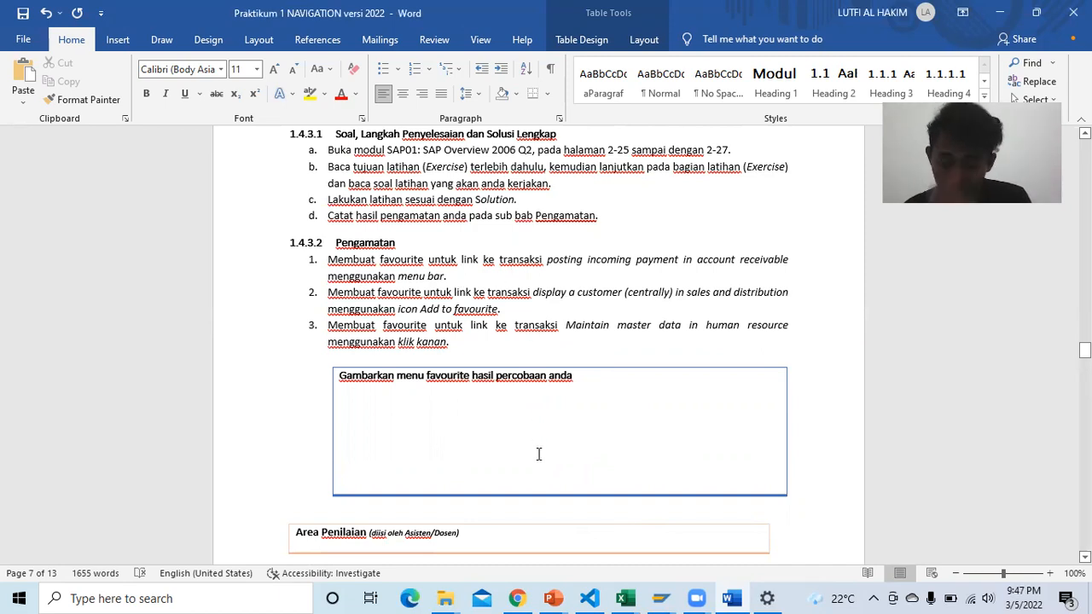
Step: Read Solution 2-3: Creating Favorites Using the Menu on PDF page 62
{"action": "left_click", "coordinate": [514, 597]}
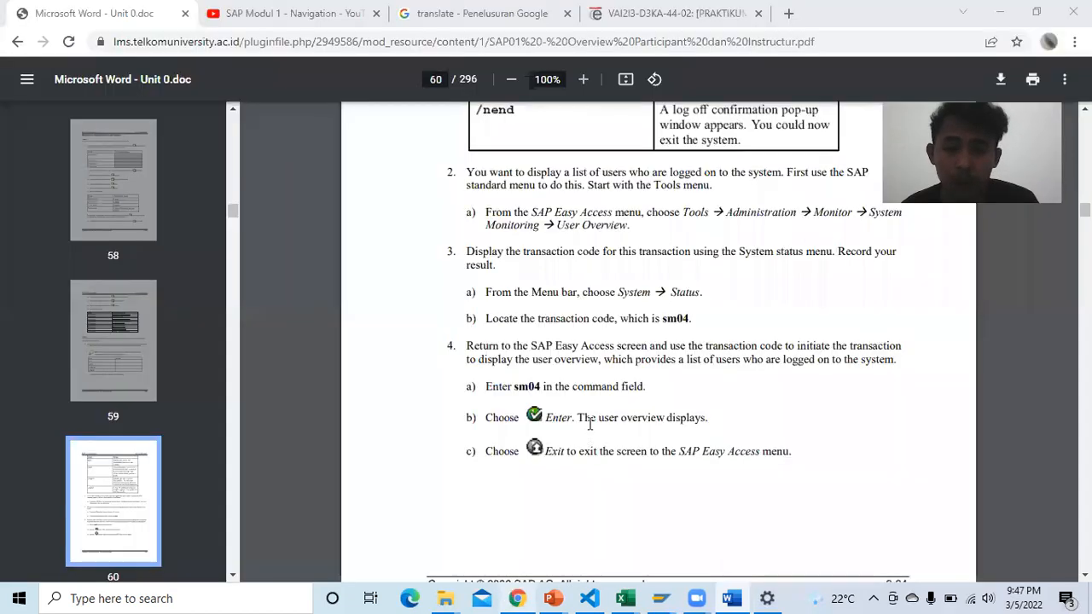
{"action": "scroll", "coordinate": [587, 324], "scroll_direction": "down", "scroll_amount": 6}
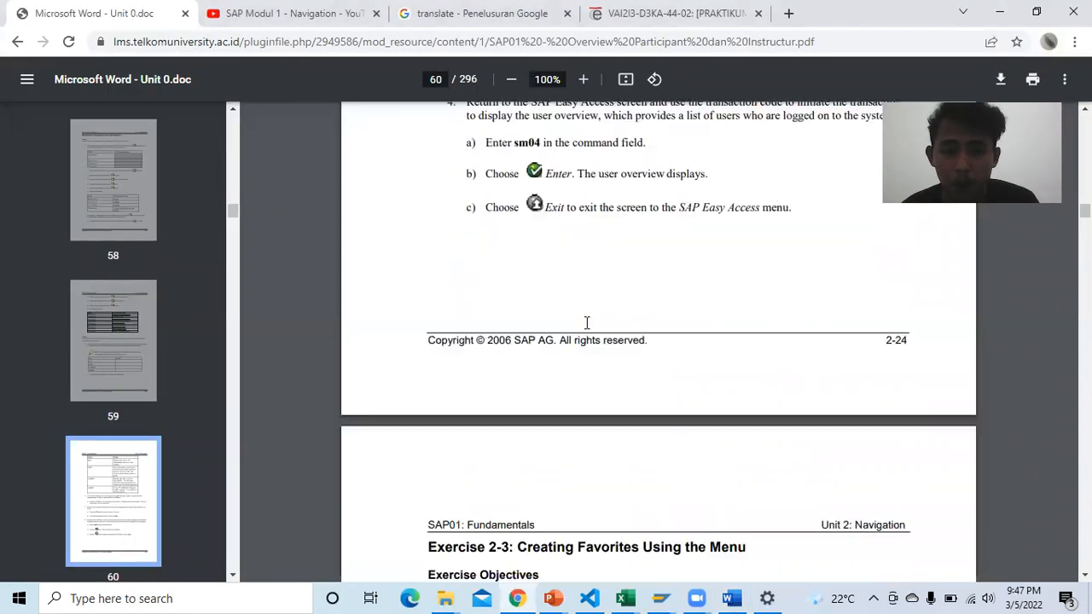
{"action": "scroll", "coordinate": [585, 322], "scroll_direction": "down", "scroll_amount": 10}
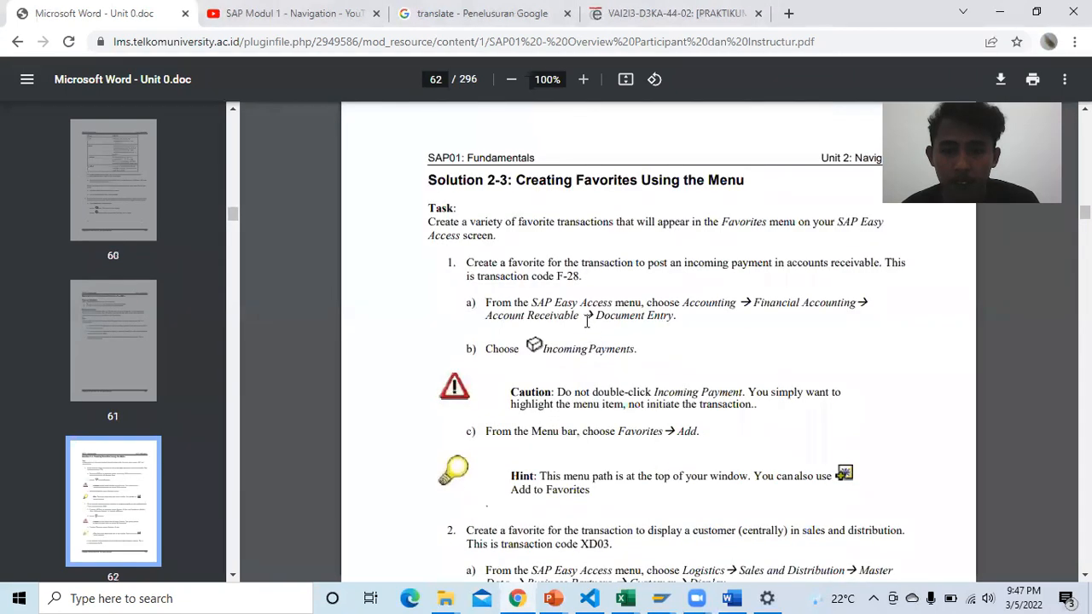
{"action": "scroll", "coordinate": [587, 322], "scroll_direction": "down", "scroll_amount": 2}
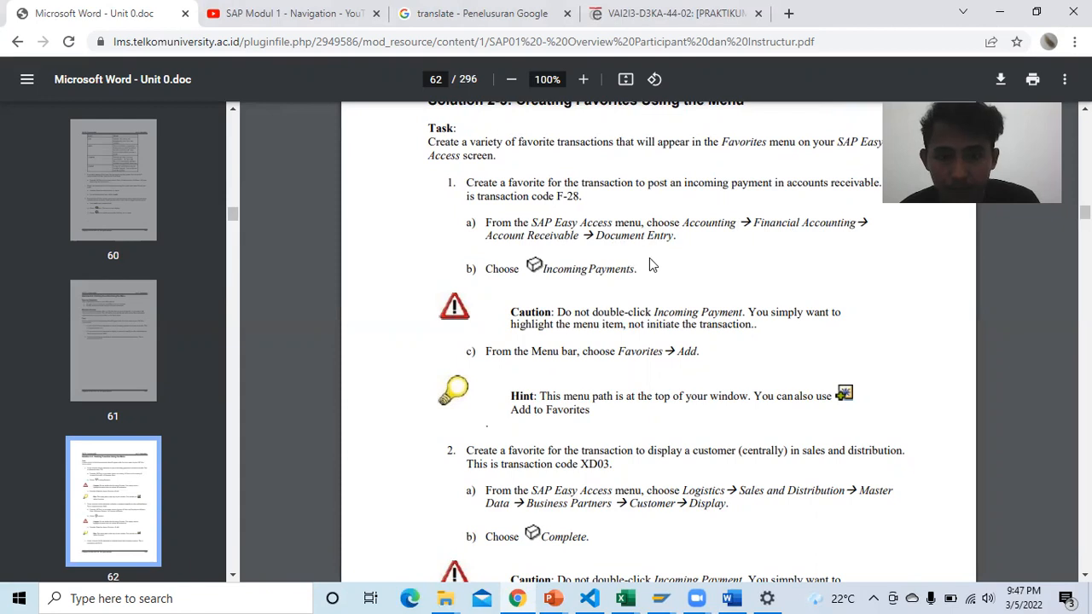
{"action": "scroll", "coordinate": [695, 266], "scroll_direction": "up", "scroll_amount": 2}
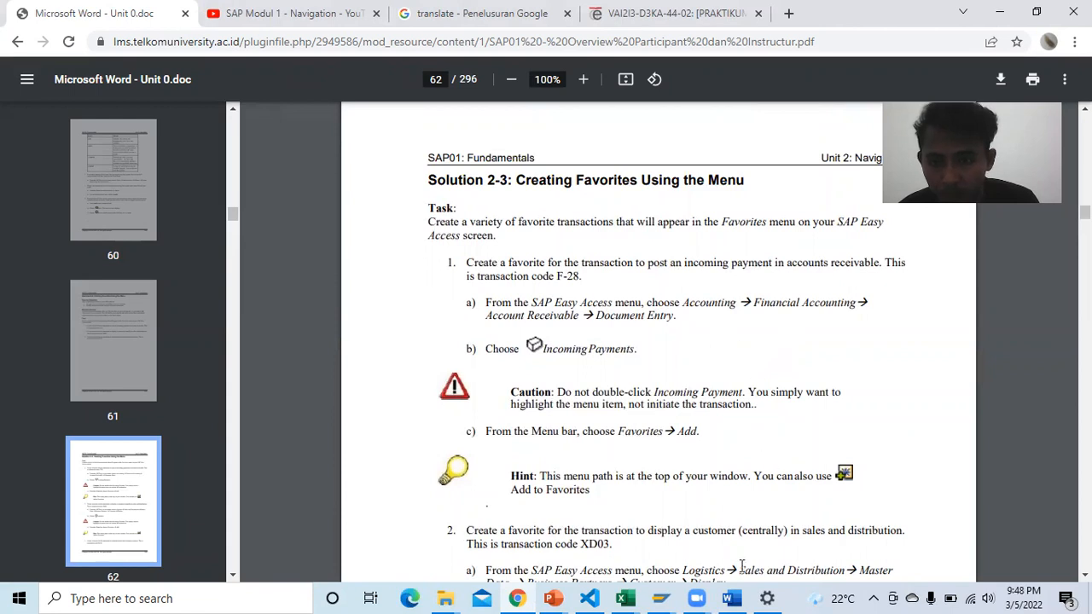
{"action": "left_click", "coordinate": [664, 597]}
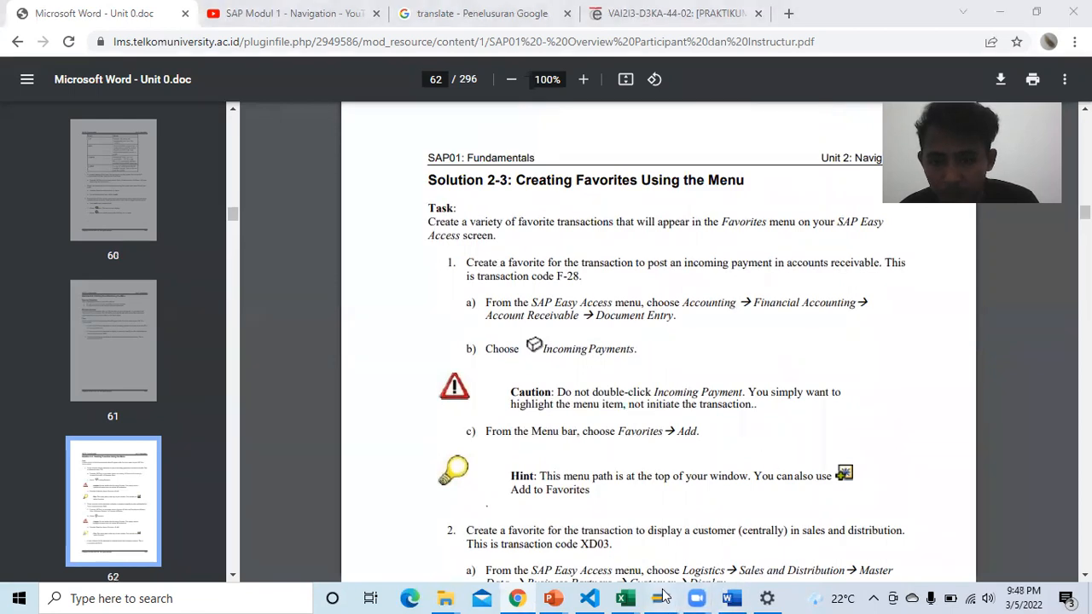
{"action": "left_click", "coordinate": [730, 546]}
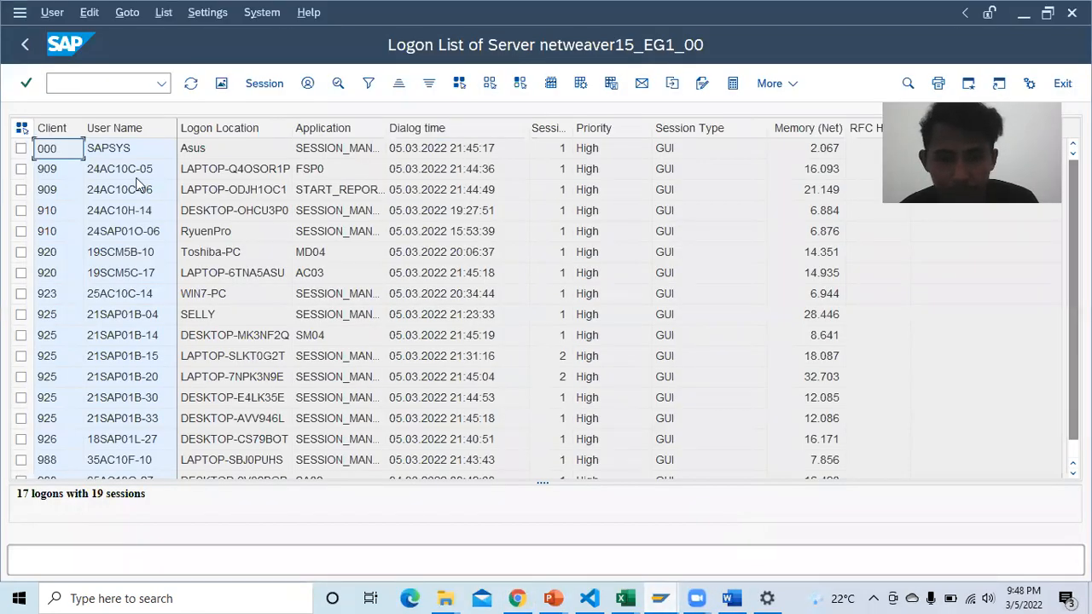
Step: Expand Accounting > Financial Accounting > Accounts Receivable > Document Entry to list FB70 - Invoice
{"action": "left_click", "coordinate": [25, 46]}
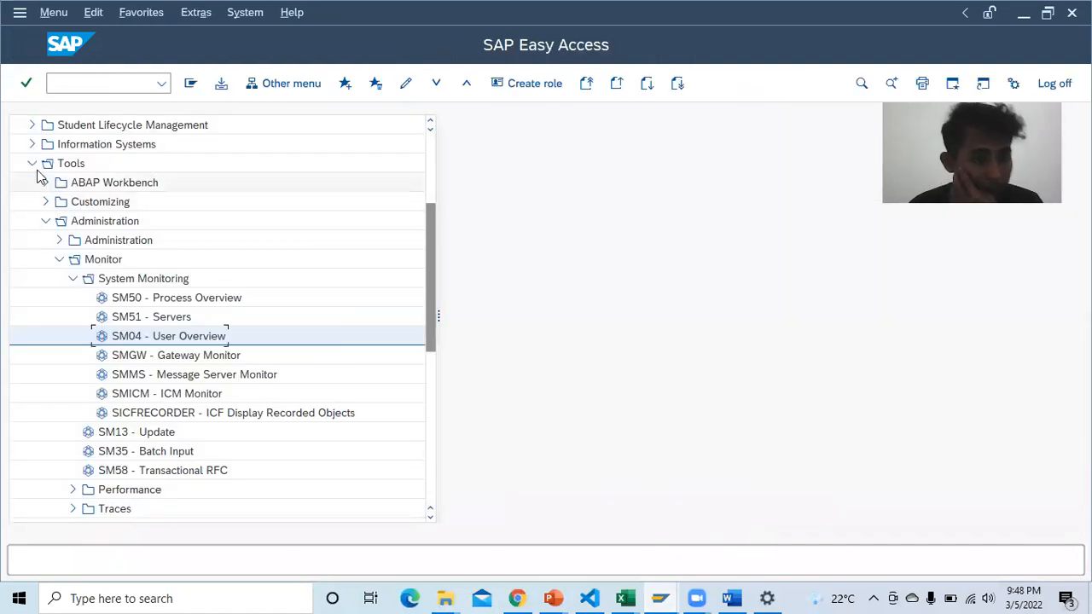
{"action": "left_click", "coordinate": [32, 164]}
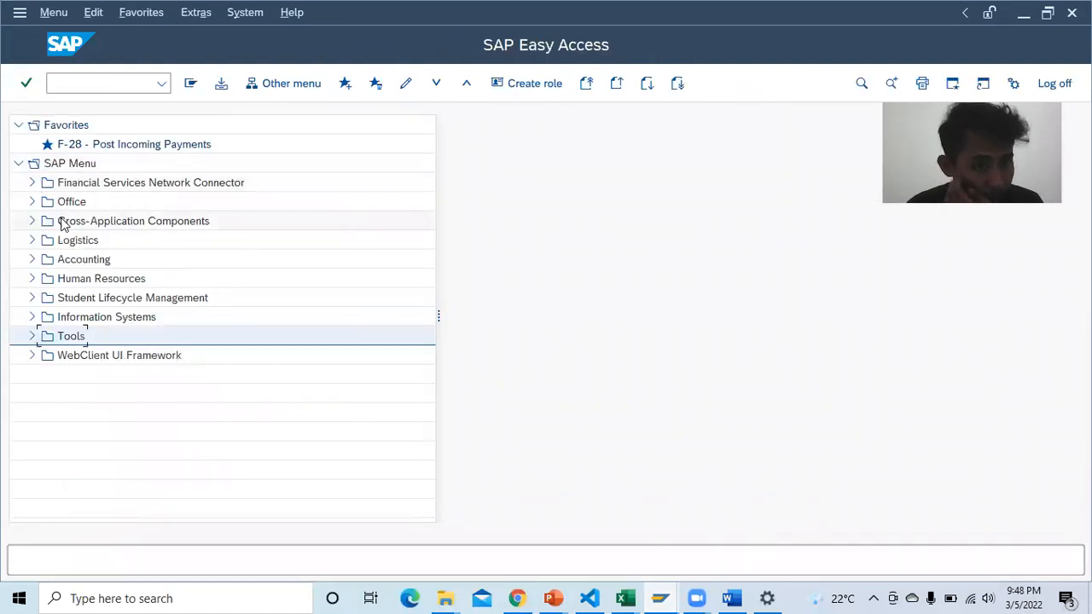
{"action": "left_click", "coordinate": [38, 259]}
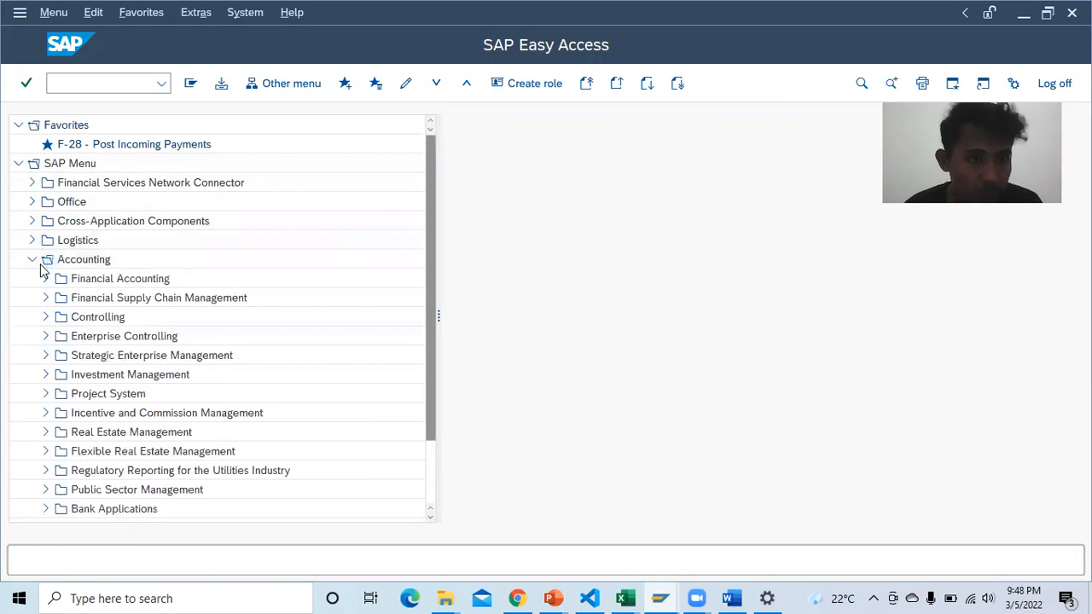
{"action": "left_click", "coordinate": [46, 279]}
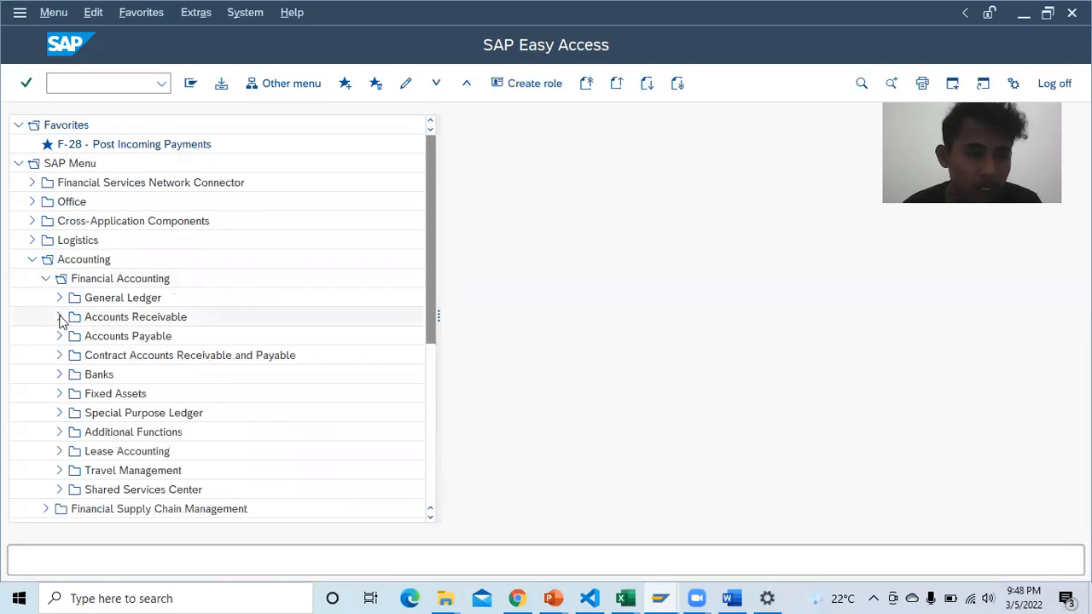
{"action": "left_click", "coordinate": [60, 317]}
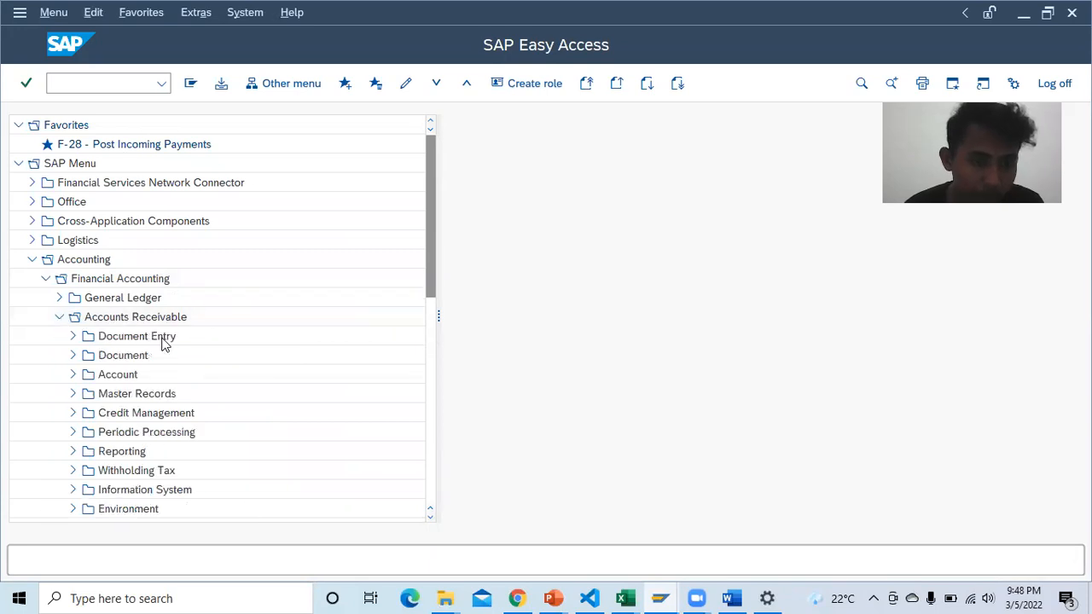
{"action": "left_click", "coordinate": [73, 338]}
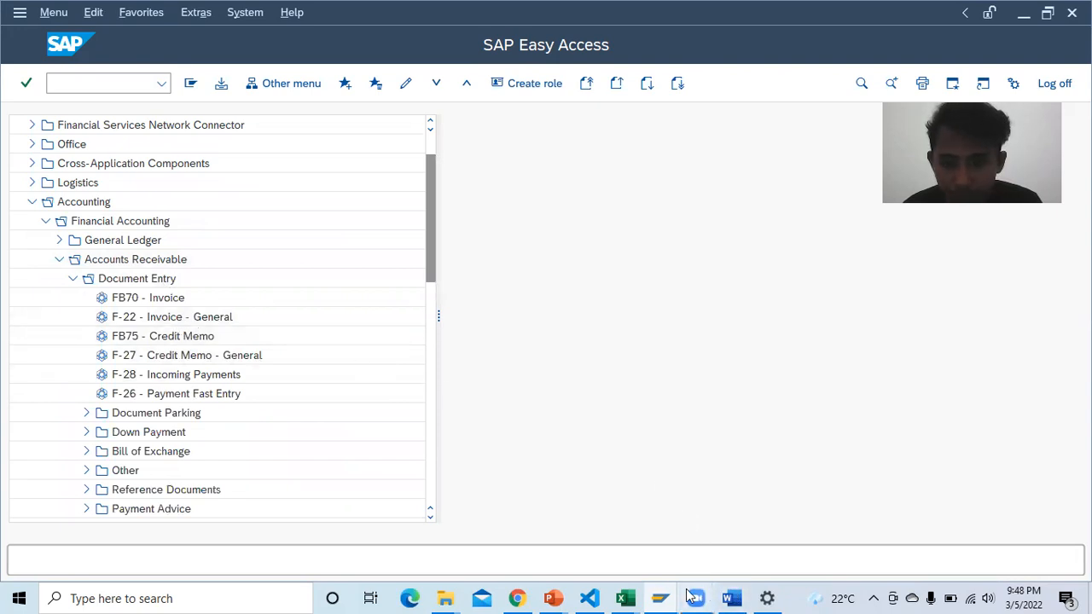
{"action": "left_click", "coordinate": [729, 590]}
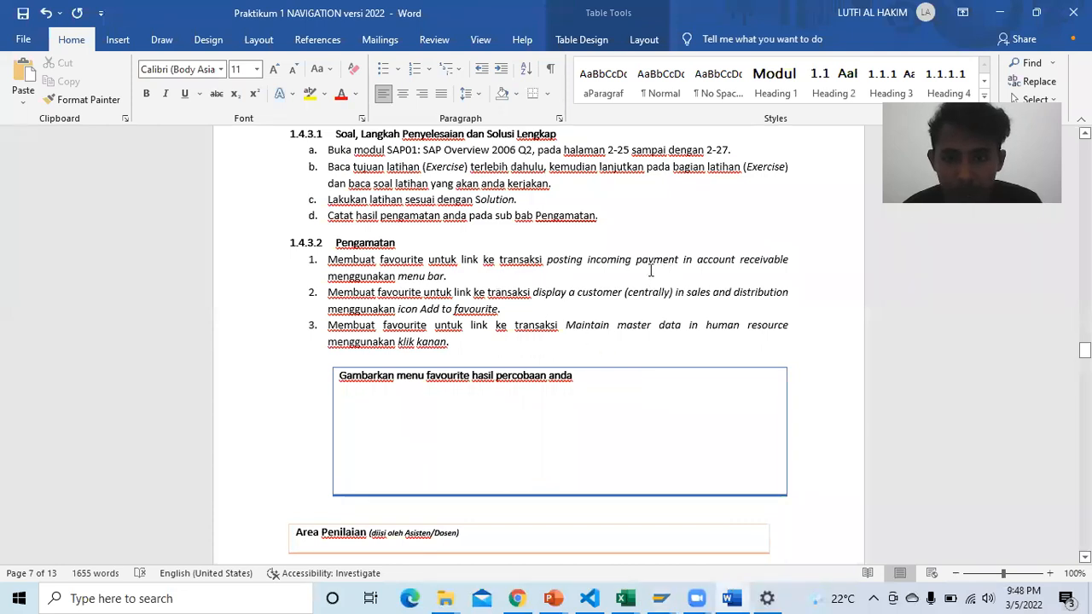
{"action": "mouse_move", "coordinate": [715, 595]}
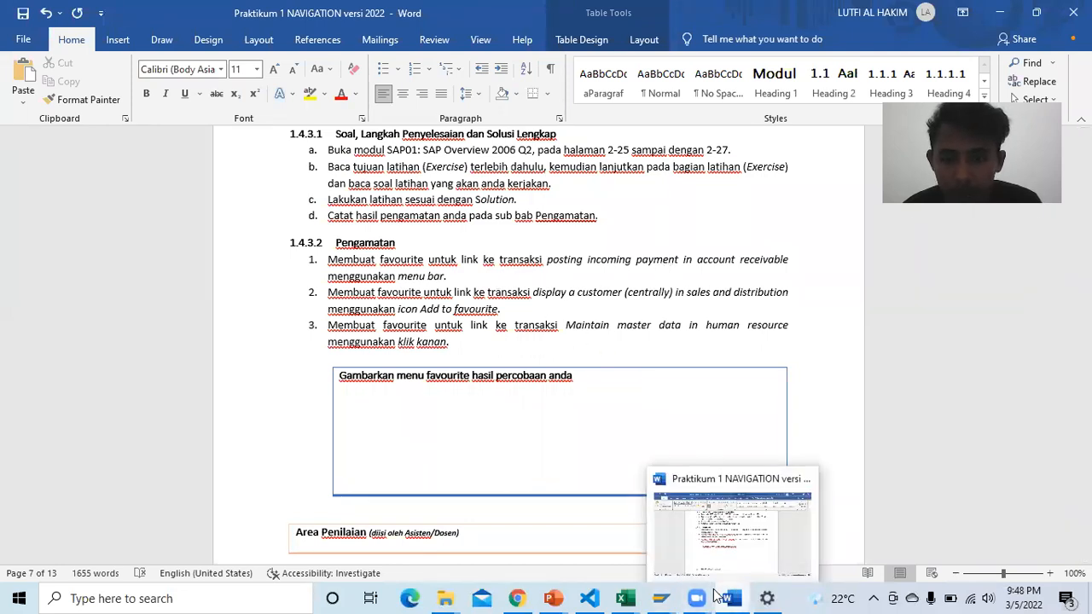
{"action": "mouse_move", "coordinate": [660, 599]}
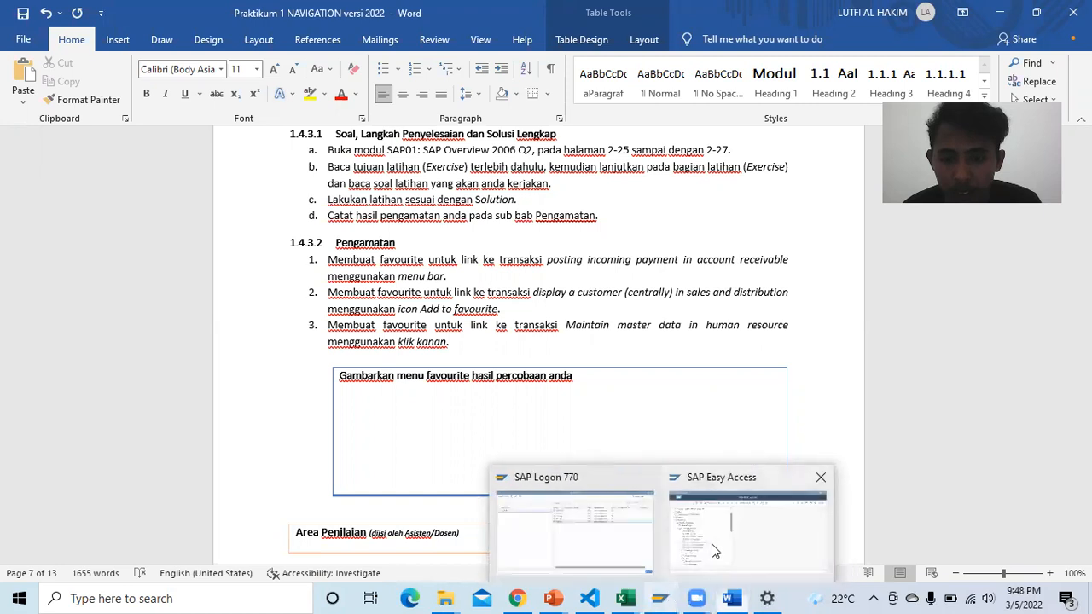
{"action": "left_click", "coordinate": [715, 551]}
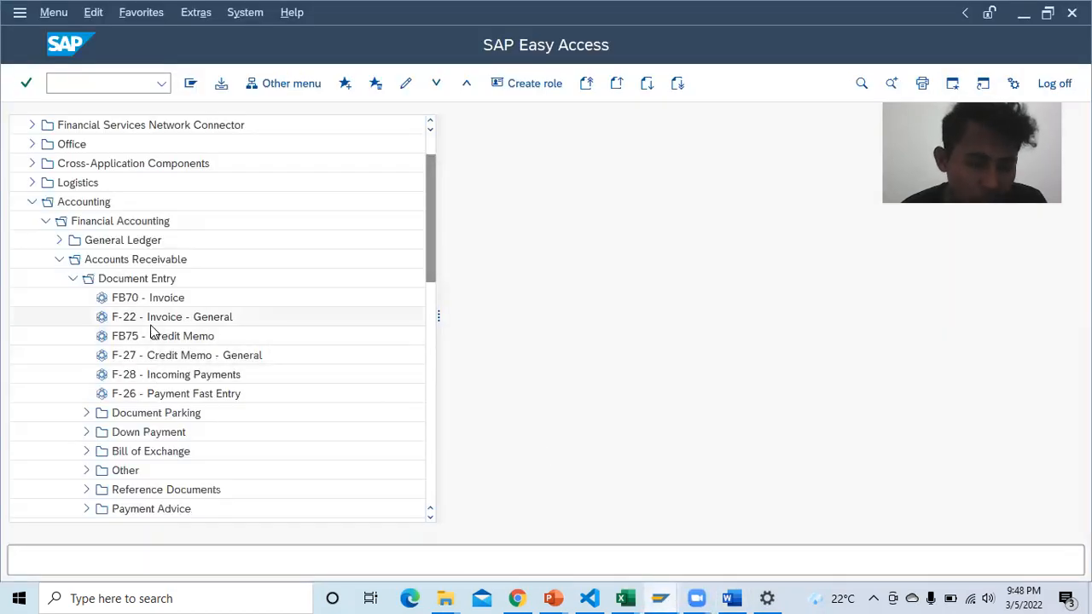
{"action": "scroll", "coordinate": [149, 350], "scroll_direction": "up", "scroll_amount": 1}
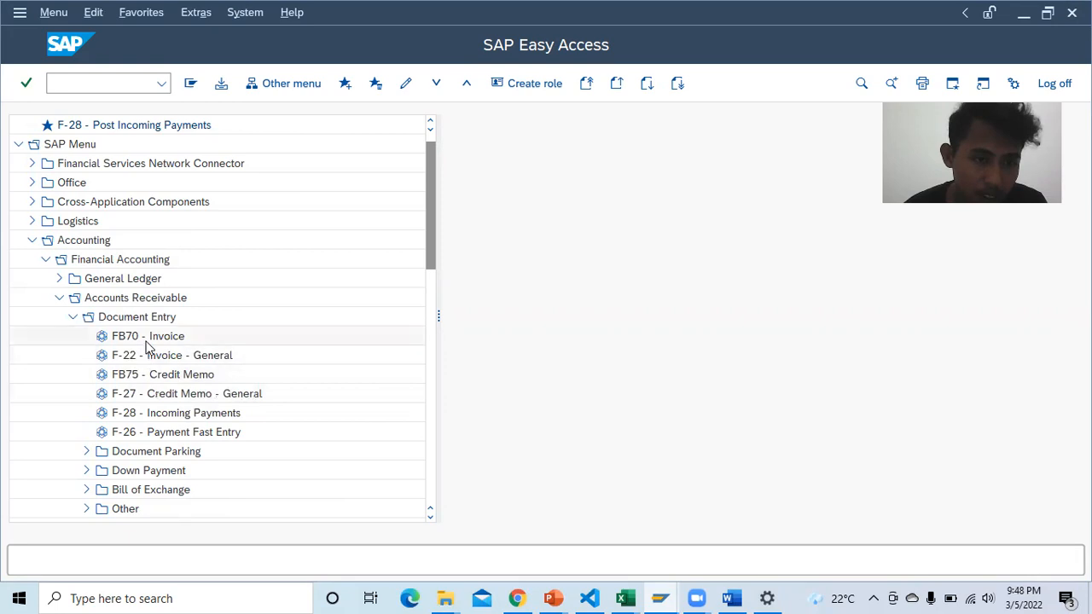
Step: Add FB70 - Invoice to Favorites, dismiss the confirmation, and collapse the Accounting branch
{"action": "left_click", "coordinate": [146, 343]}
{"action": "right_click", "coordinate": [147, 343]}
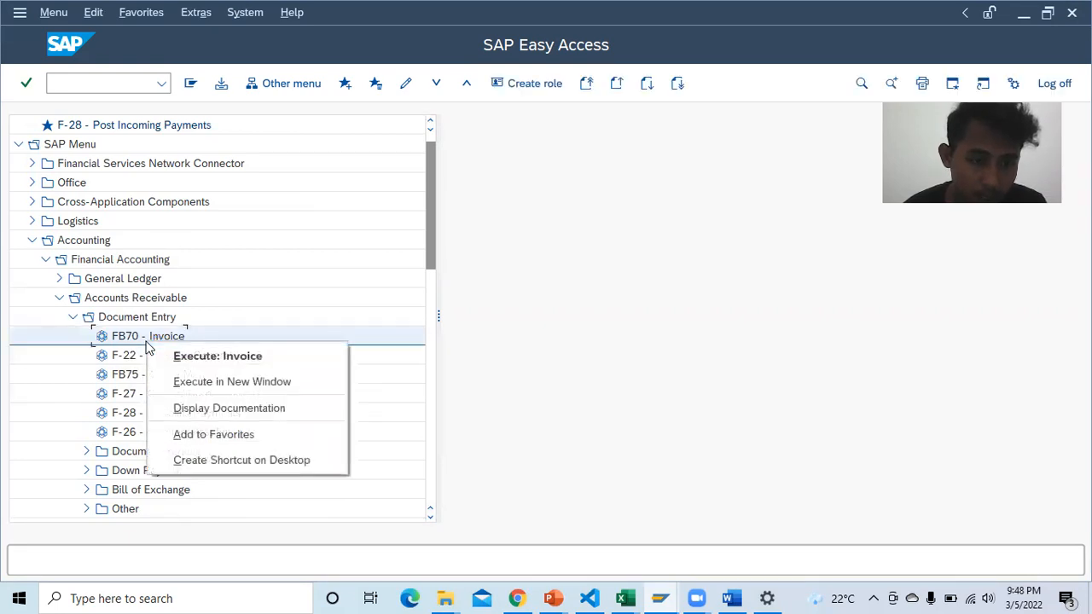
{"action": "left_click", "coordinate": [218, 435]}
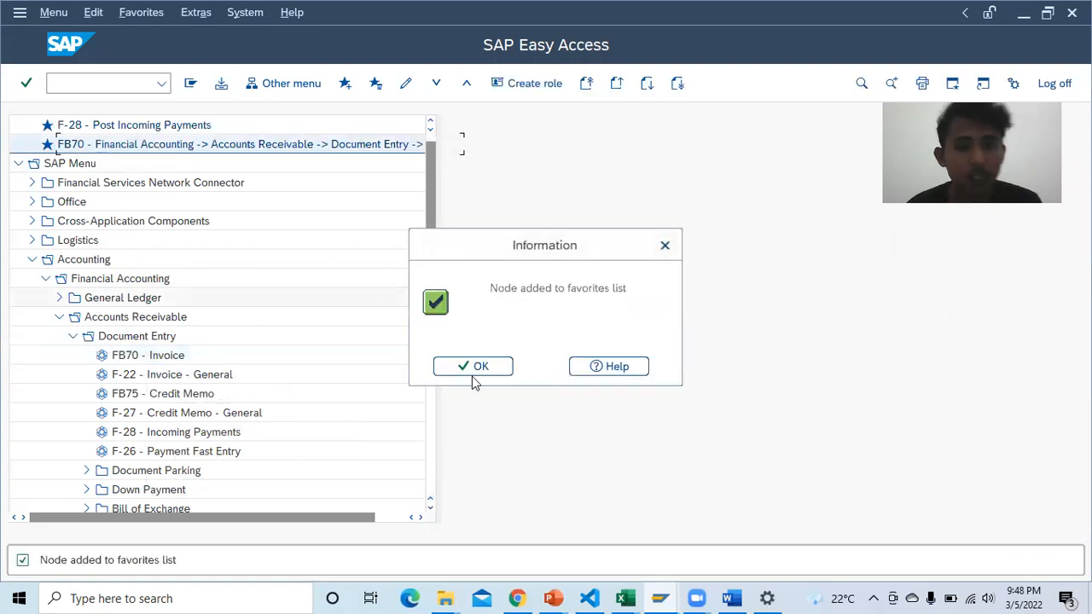
{"action": "left_click", "coordinate": [479, 367]}
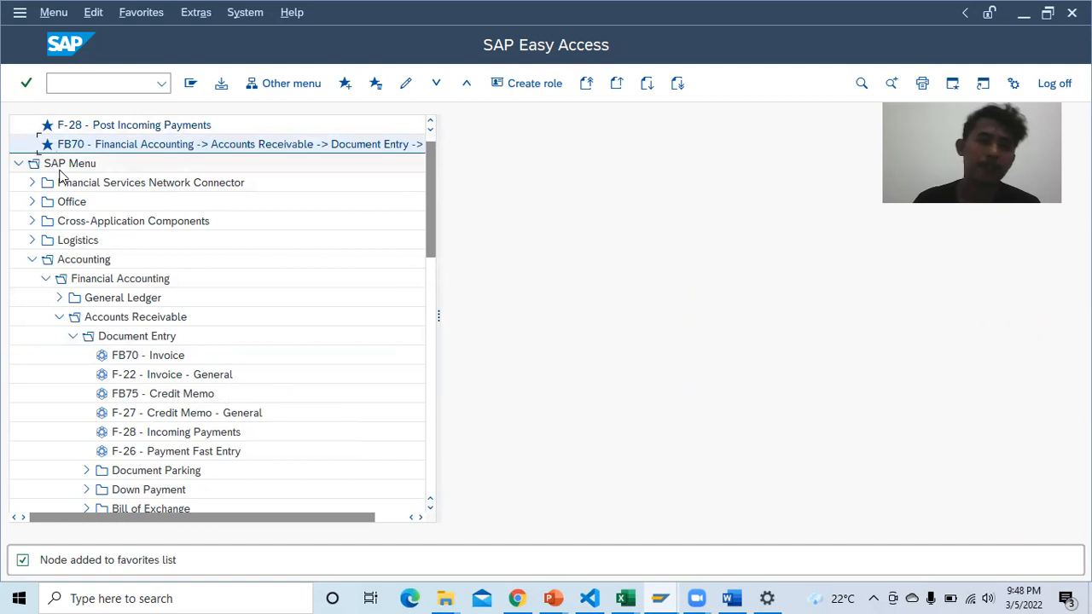
{"action": "scroll", "coordinate": [64, 177], "scroll_direction": "up", "scroll_amount": 1}
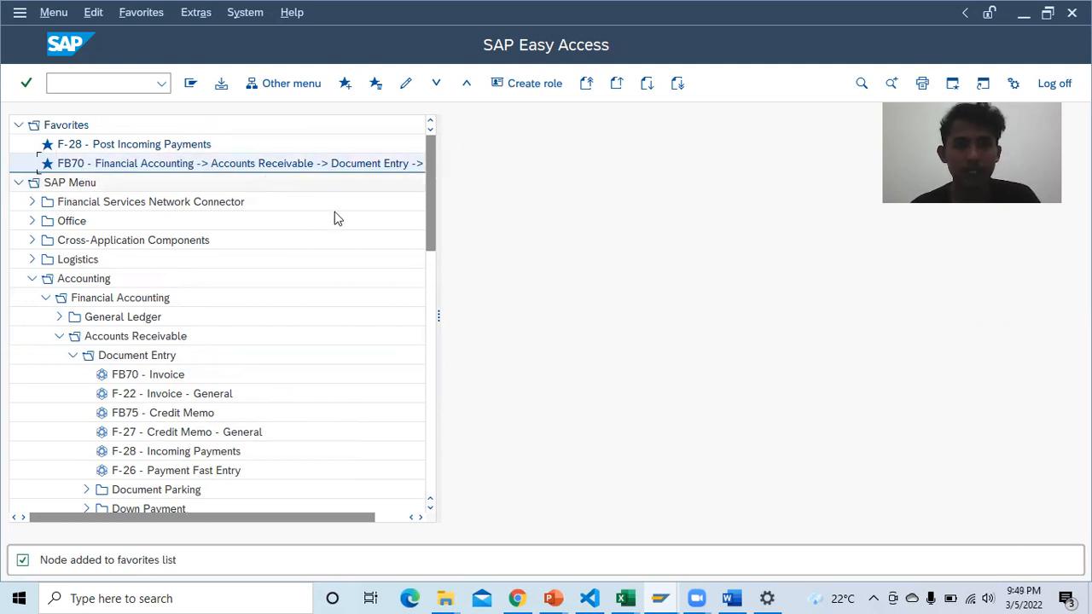
{"action": "scroll", "coordinate": [256, 248], "scroll_direction": "down", "scroll_amount": 1}
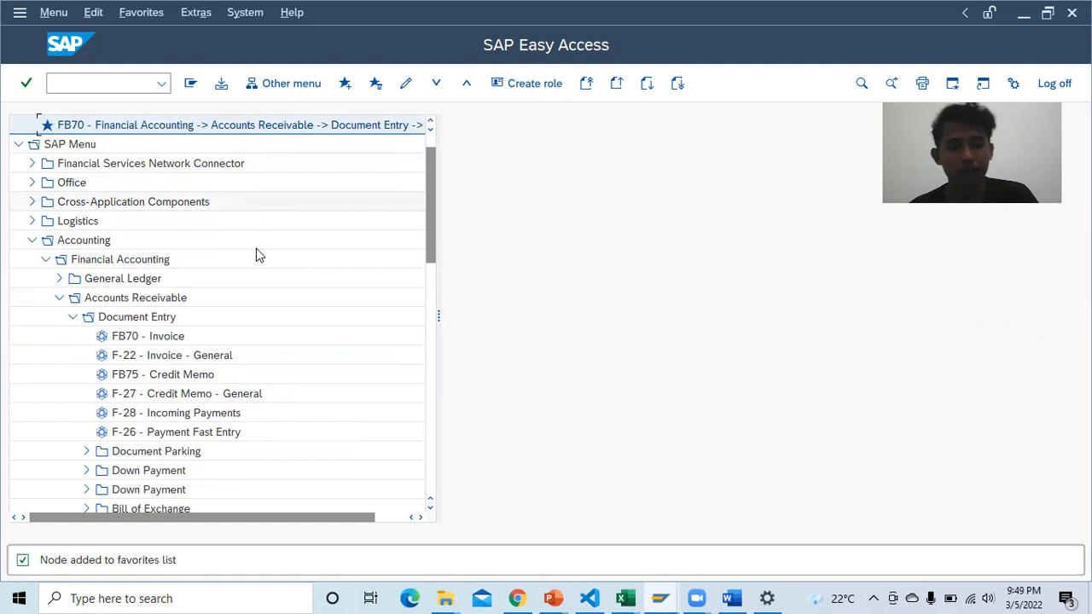
{"action": "left_click", "coordinate": [32, 242]}
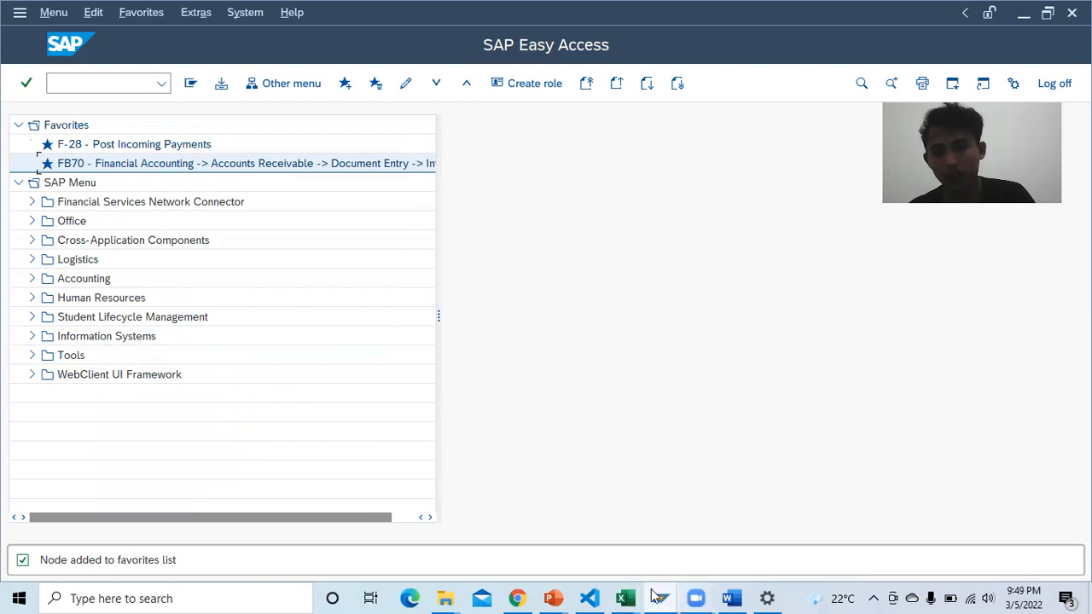
{"action": "left_click", "coordinate": [732, 598]}
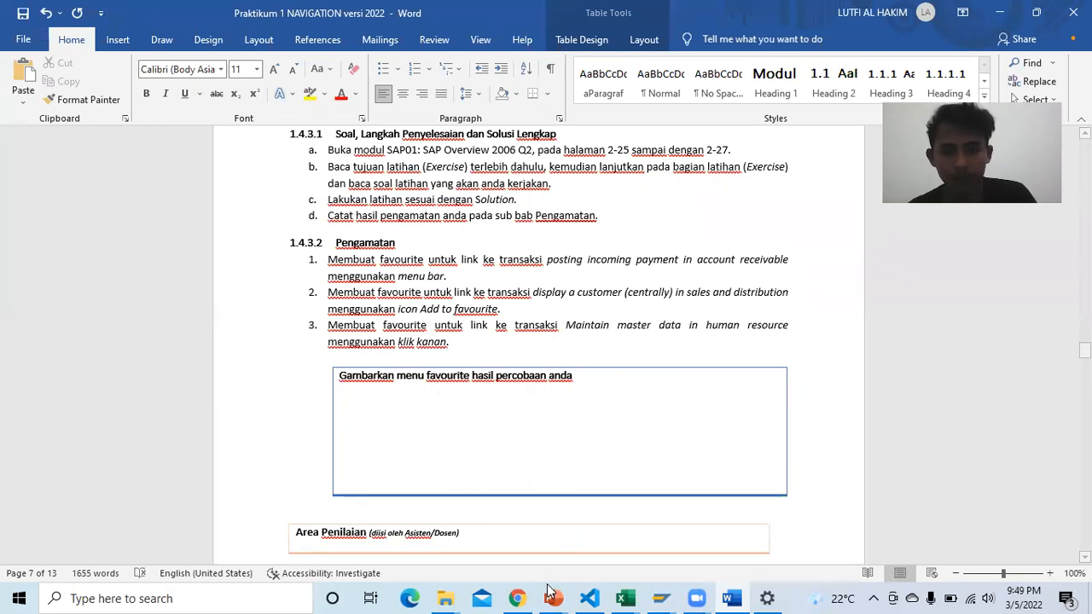
Step: Read exercise 2 on PDF page 62 about the XD03 customer-display favorite
{"action": "left_click", "coordinate": [517, 599]}
{"action": "scroll", "coordinate": [553, 383], "scroll_direction": "down", "scroll_amount": 3}
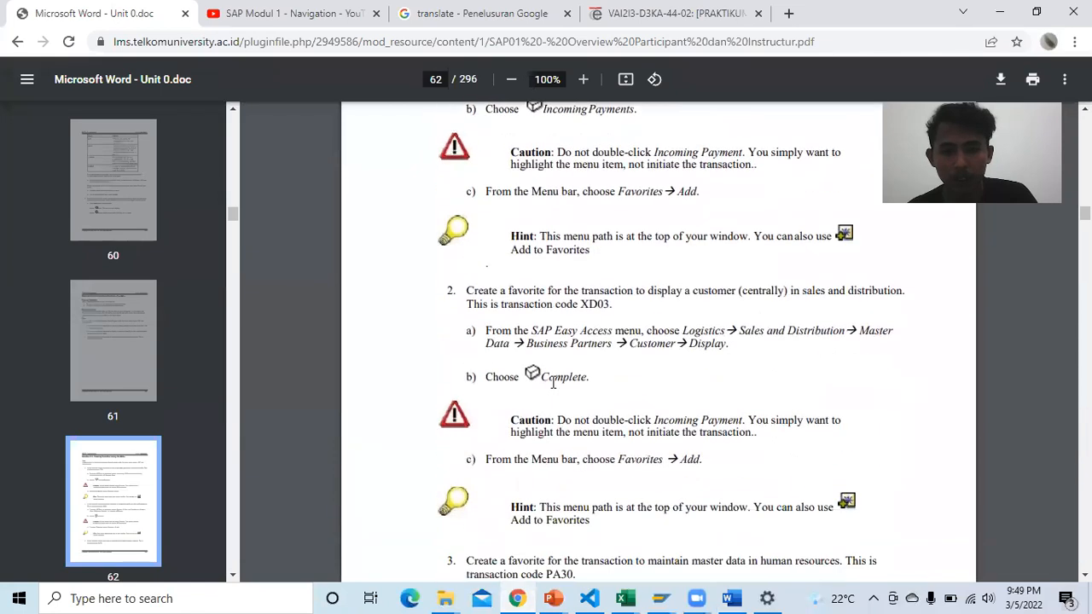
{"action": "scroll", "coordinate": [593, 305], "scroll_direction": "down", "scroll_amount": 2}
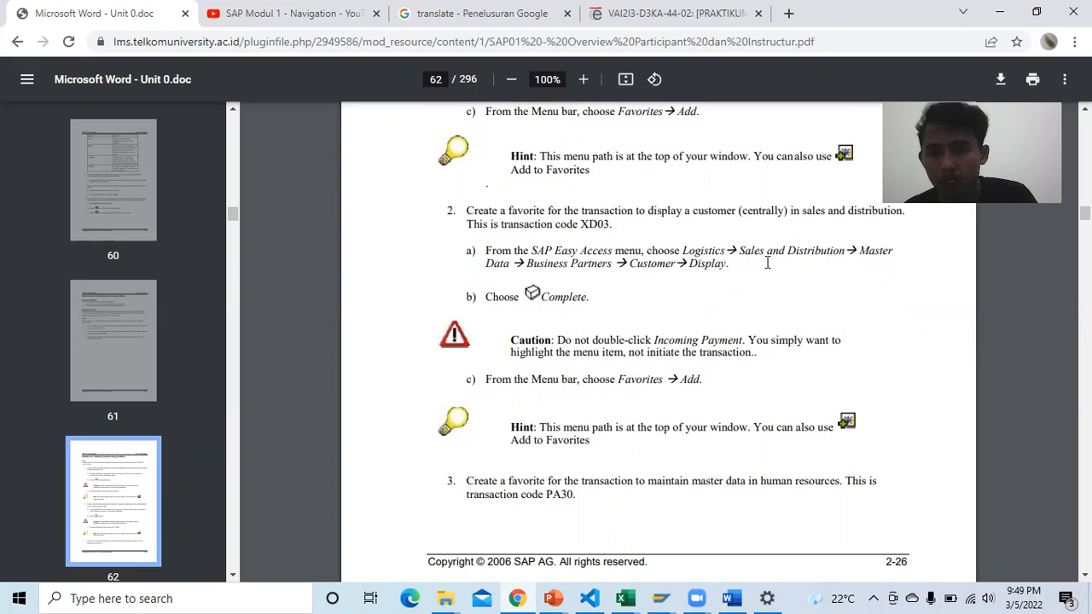
{"action": "left_click", "coordinate": [661, 598]}
{"action": "left_click", "coordinate": [716, 503]}
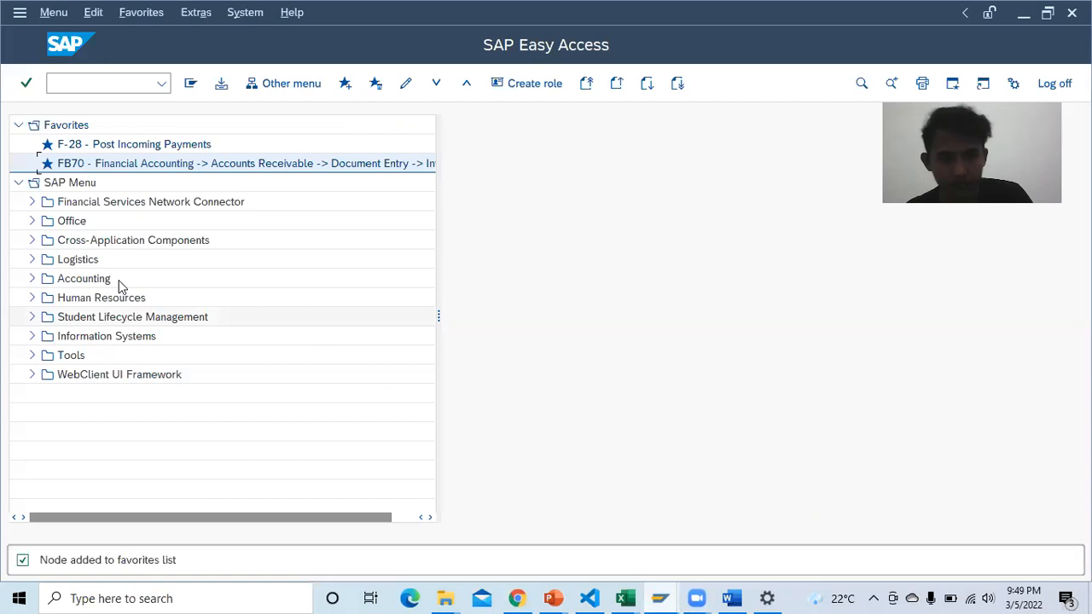
Step: Expand Logistics > Sales and Distribution > Master Data, checking the manual for the path
{"action": "left_click", "coordinate": [32, 259]}
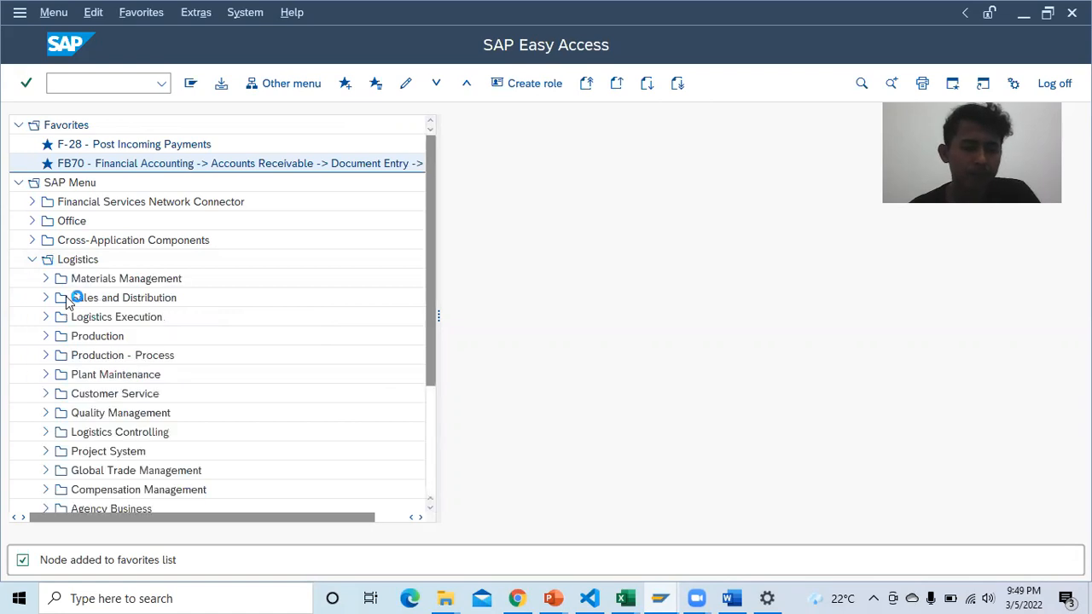
{"action": "left_click", "coordinate": [47, 298]}
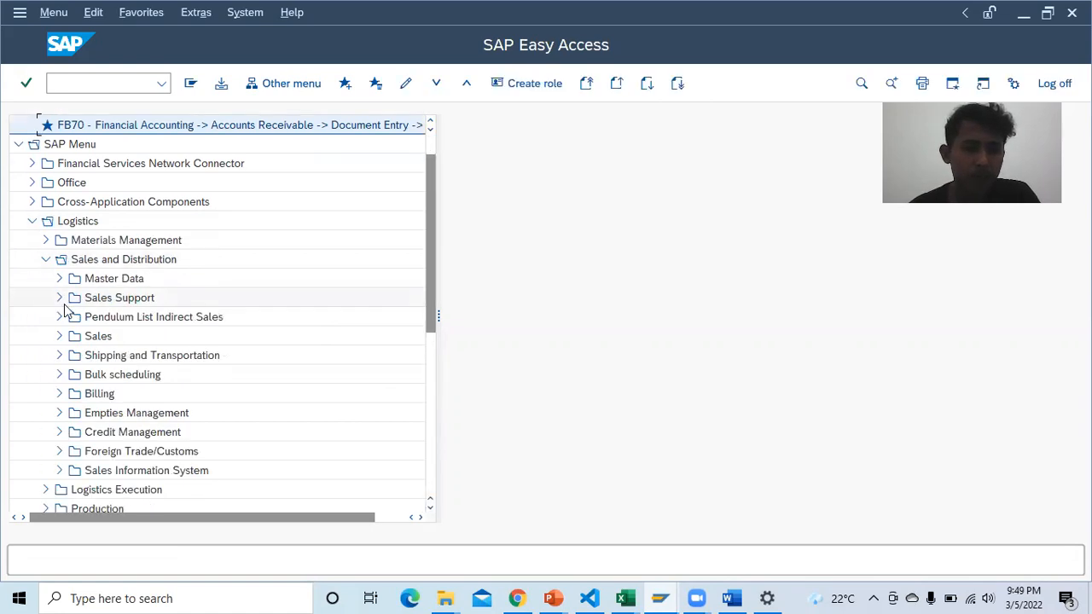
{"action": "left_click", "coordinate": [59, 280]}
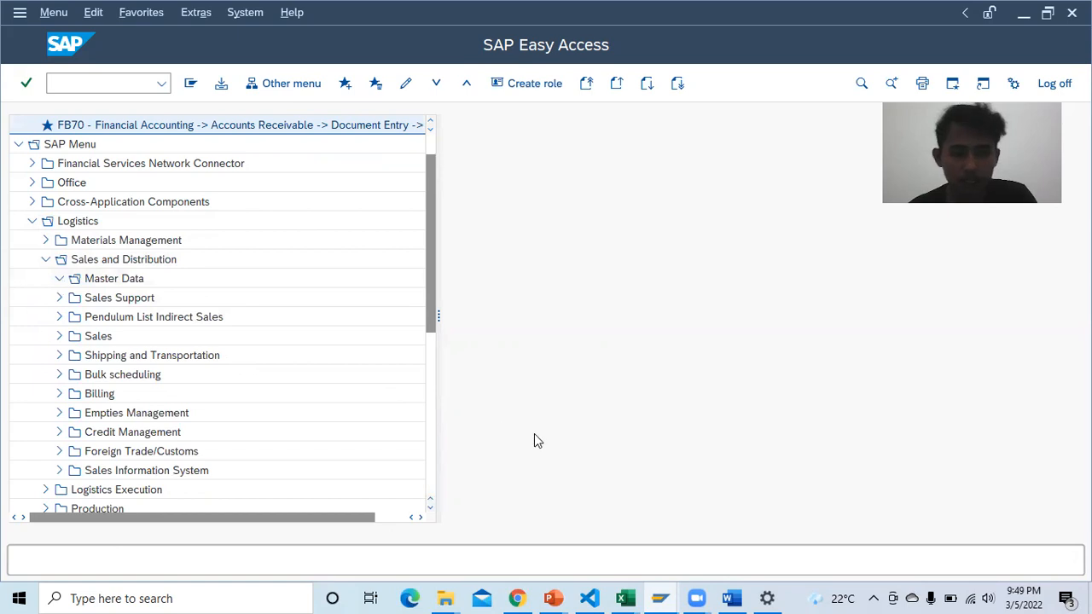
{"action": "left_click", "coordinate": [518, 598]}
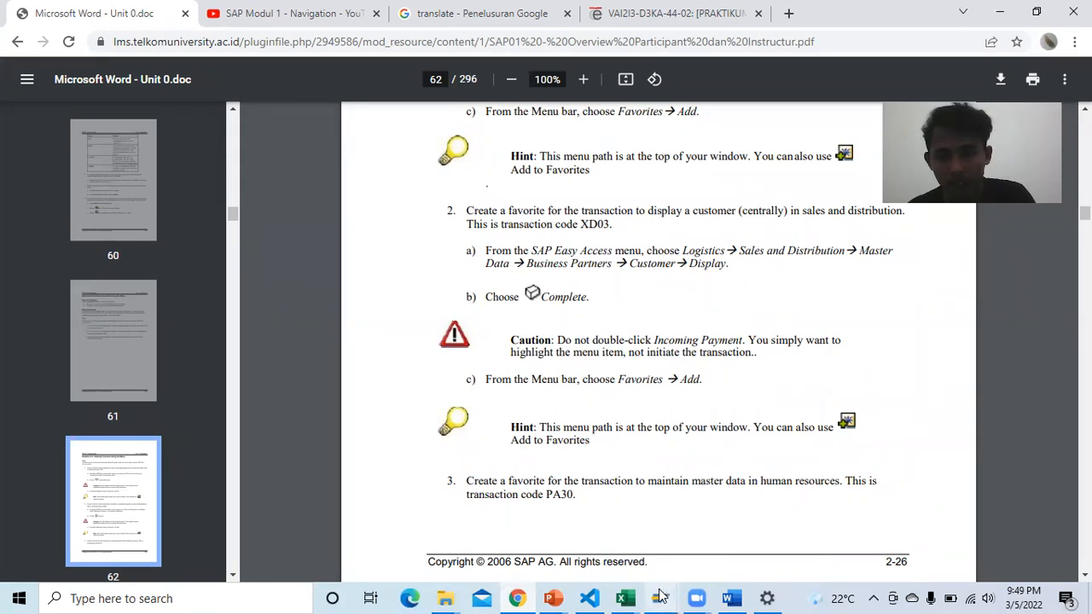
{"action": "mouse_move", "coordinate": [661, 599]}
{"action": "left_click", "coordinate": [742, 525]}
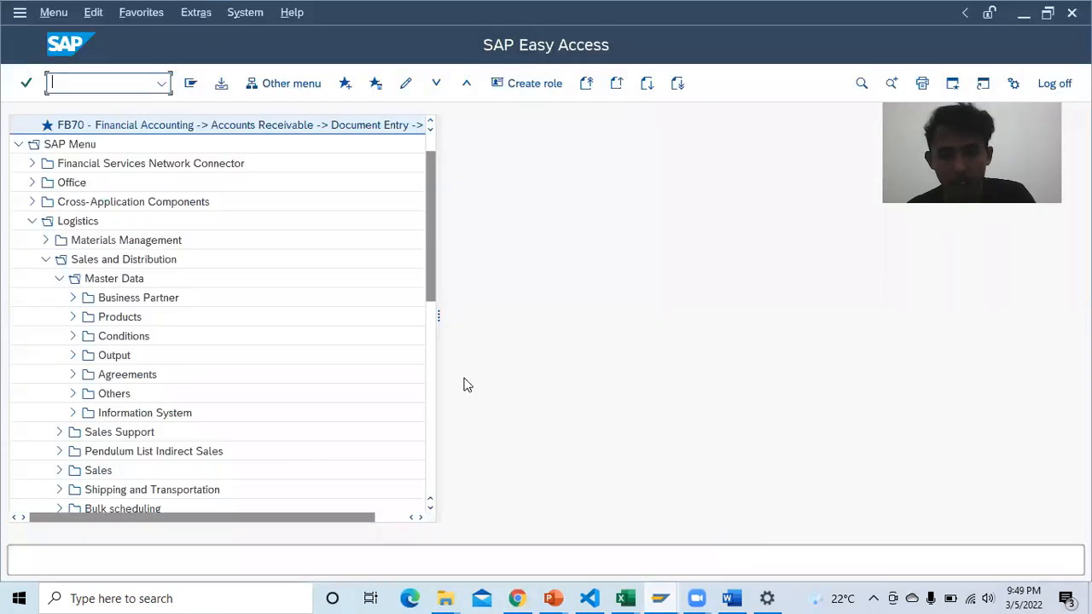
Step: Expand Business Partner > Customer > Display and select VD03 - Sales and Distribution
{"action": "left_click", "coordinate": [73, 297]}
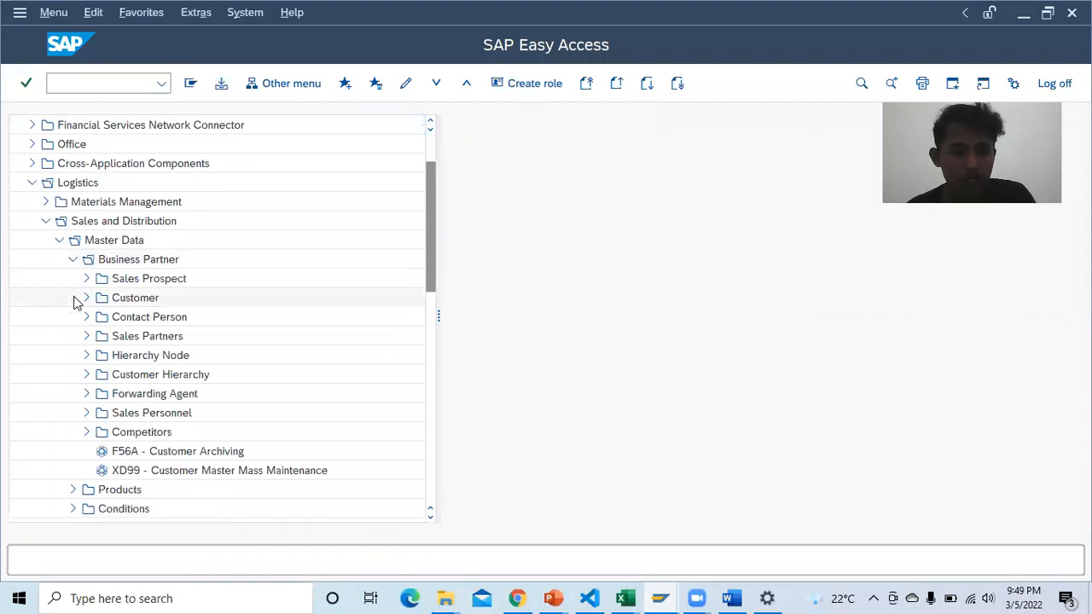
{"action": "left_click", "coordinate": [86, 298]}
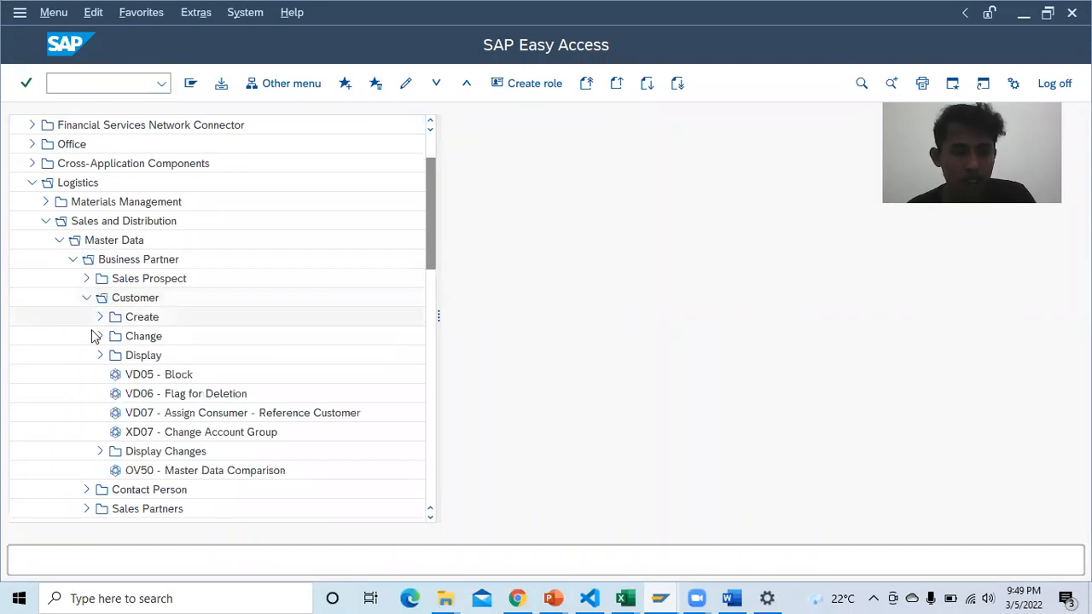
{"action": "left_click", "coordinate": [100, 356]}
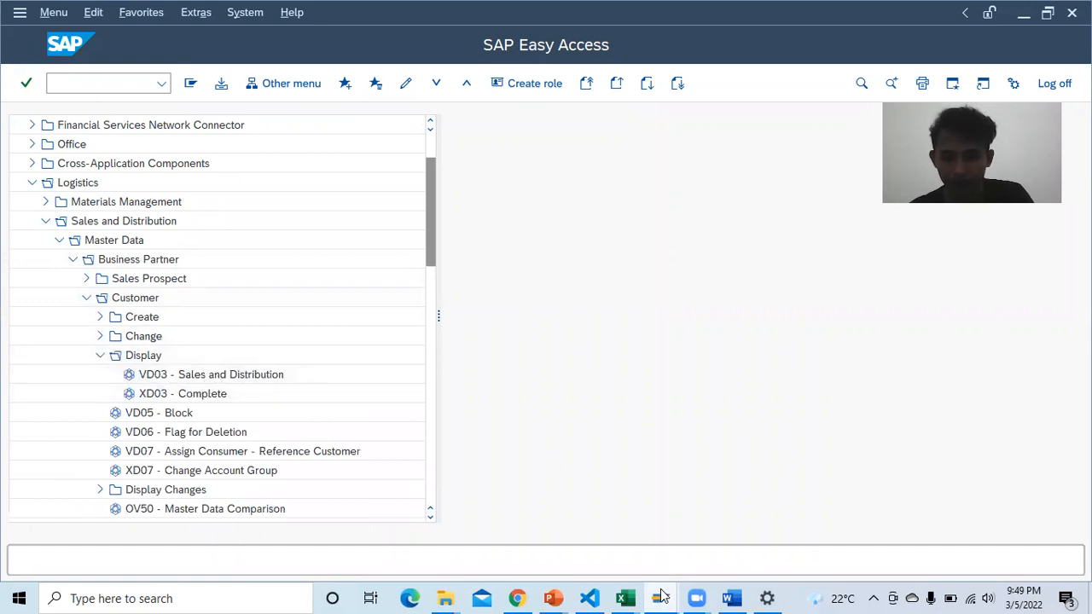
{"action": "left_click", "coordinate": [723, 592]}
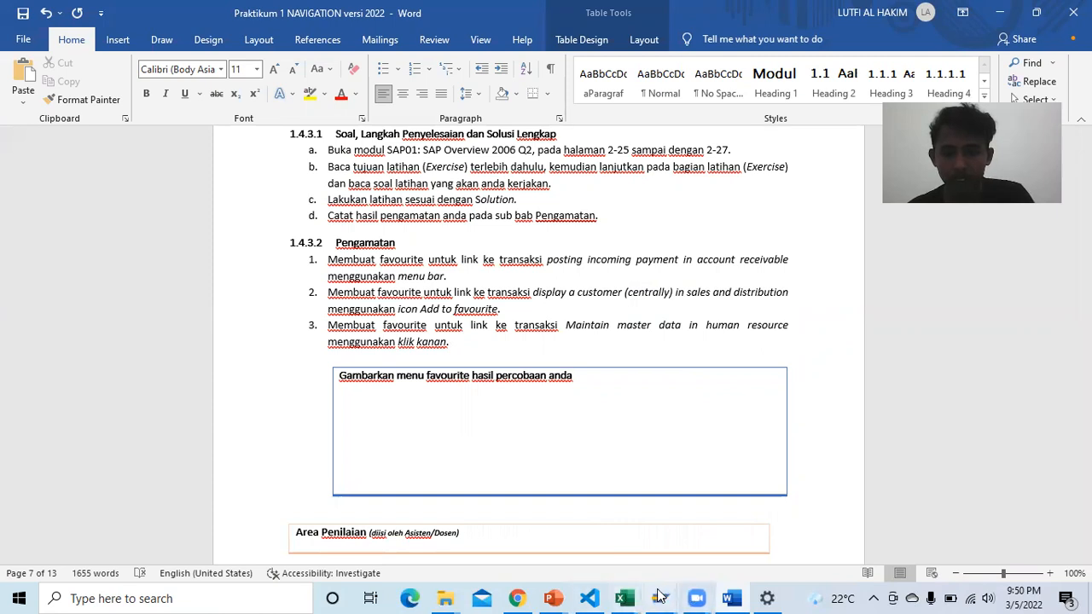
{"action": "mouse_move", "coordinate": [660, 595]}
{"action": "left_click", "coordinate": [713, 551]}
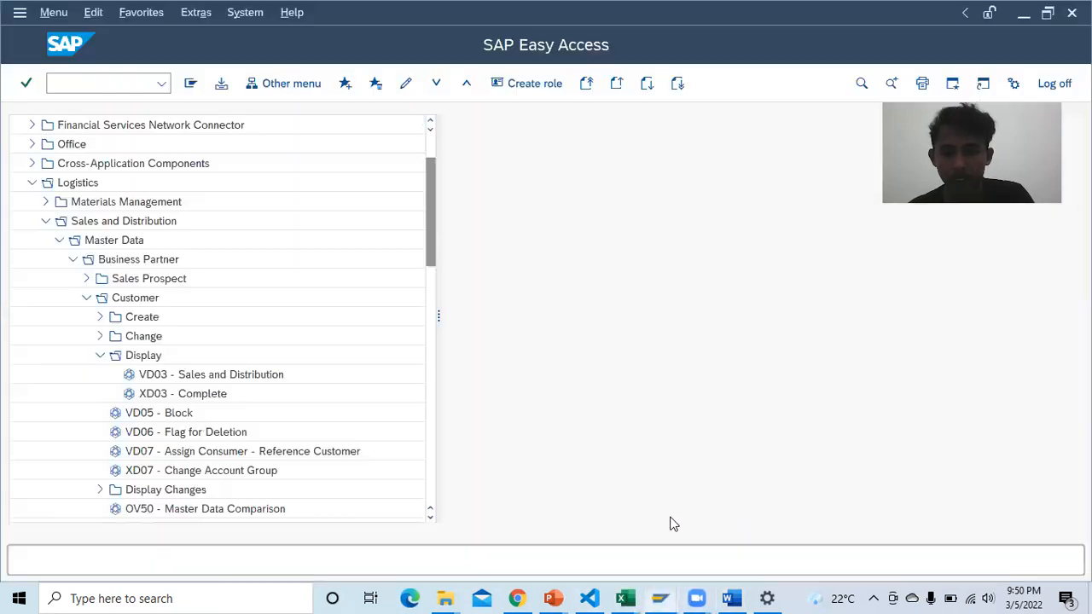
{"action": "left_click", "coordinate": [200, 377]}
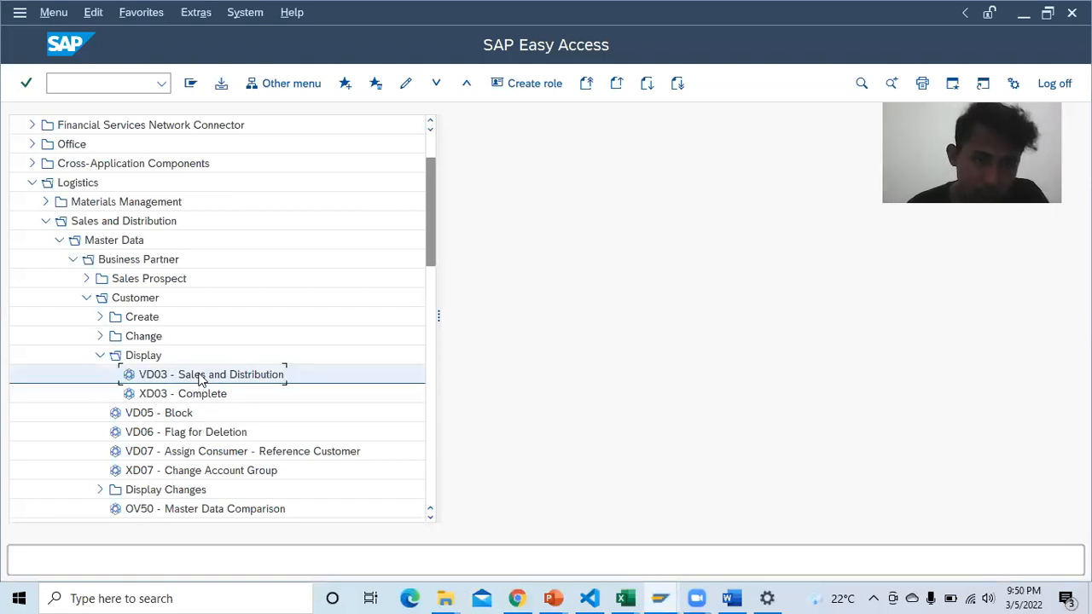
Step: Add VD03 - Sales and Distribution to Favorites and collapse the Logistics branch
{"action": "left_click", "coordinate": [345, 83]}
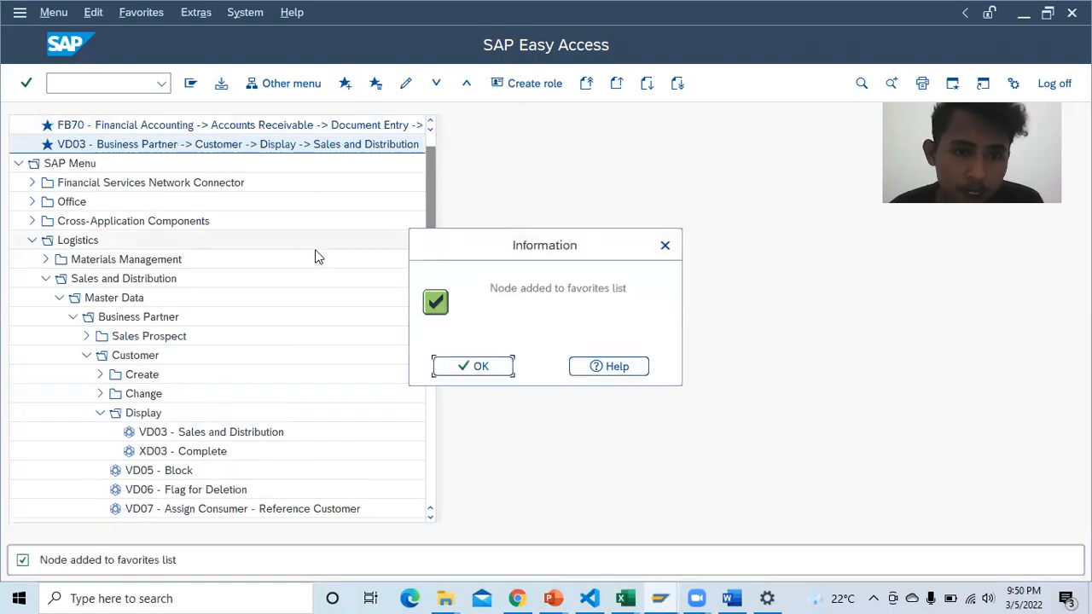
{"action": "left_click", "coordinate": [441, 365]}
{"action": "scroll", "coordinate": [268, 282], "scroll_direction": "up", "scroll_amount": 1}
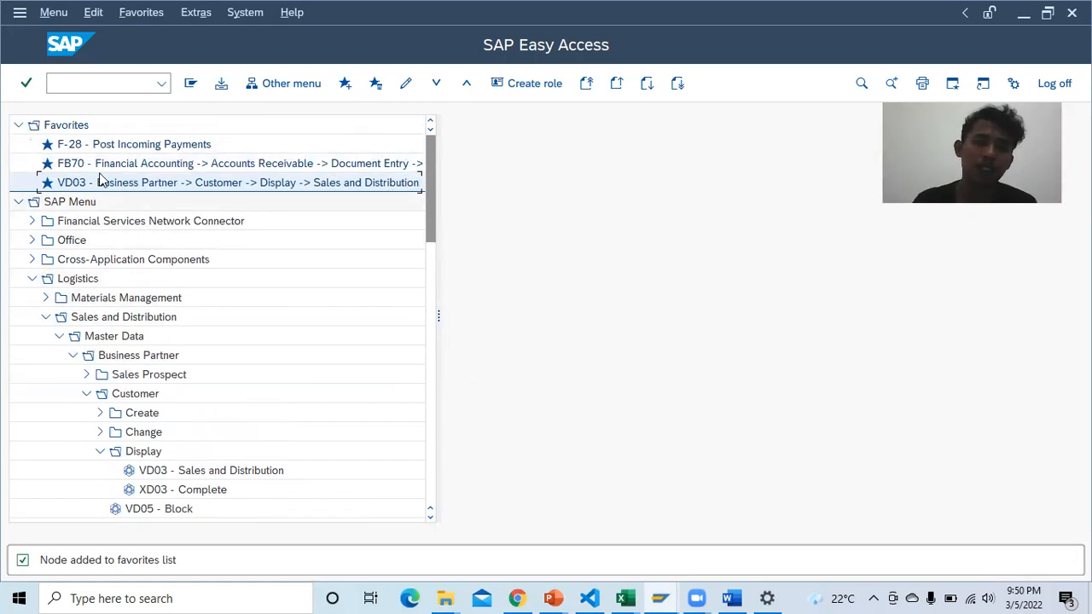
{"action": "scroll", "coordinate": [158, 220], "scroll_direction": "down", "scroll_amount": 3}
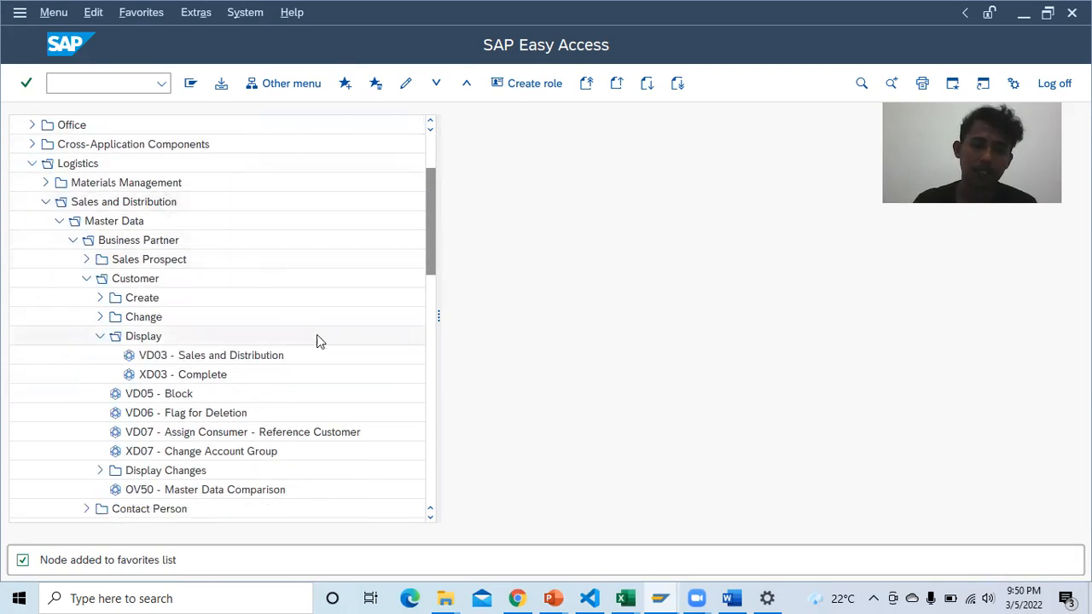
{"action": "left_click", "coordinate": [32, 163]}
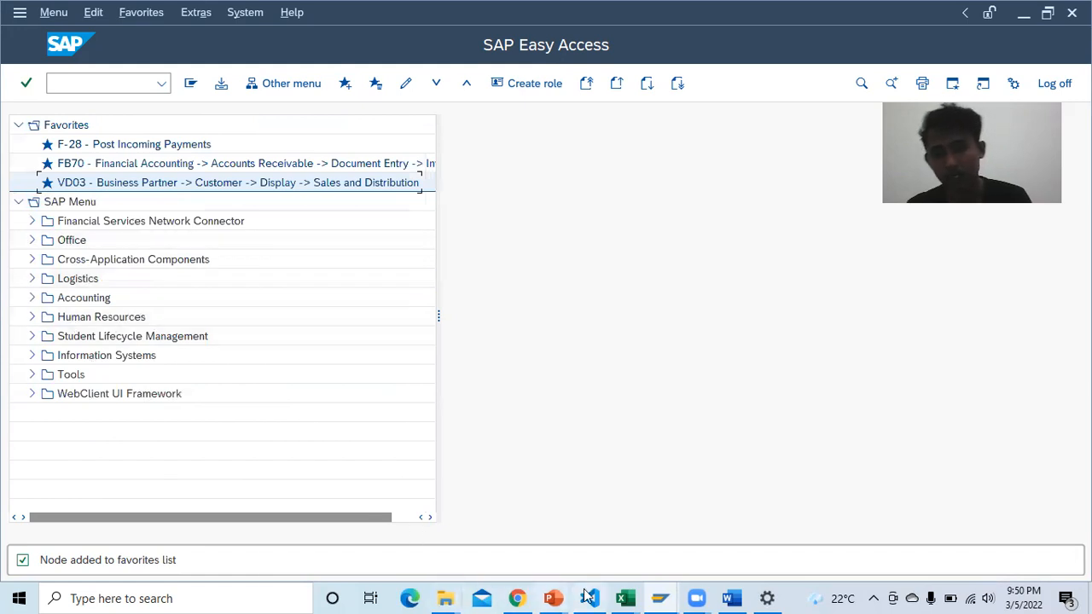
Step: Scroll the course PDF to page 63's PA30 favorite step
{"action": "left_click", "coordinate": [727, 598]}
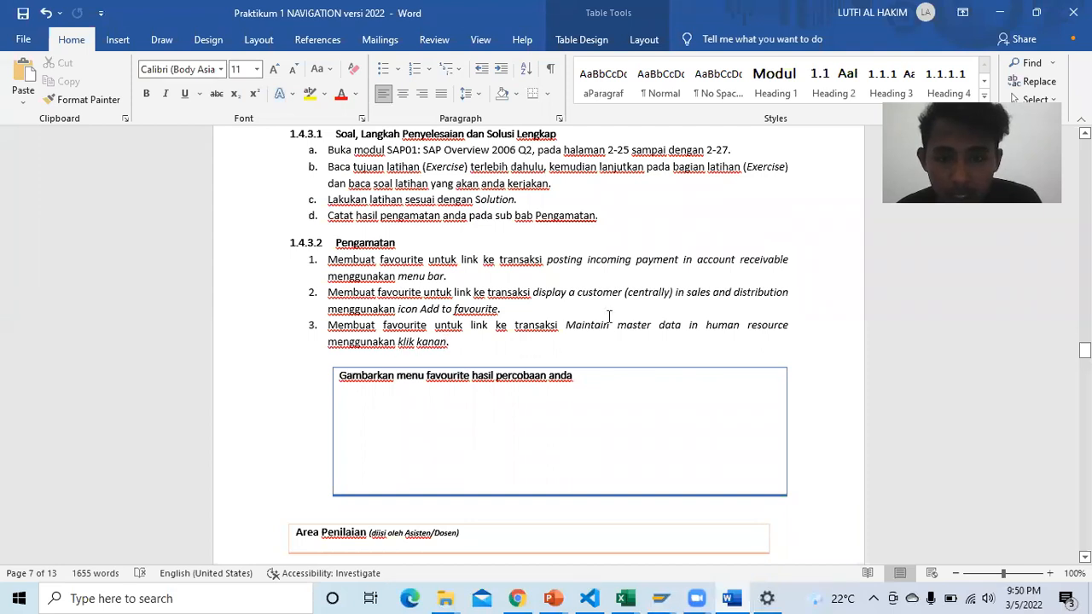
{"action": "left_click", "coordinate": [517, 598]}
{"action": "scroll", "coordinate": [536, 389], "scroll_direction": "down", "scroll_amount": 5}
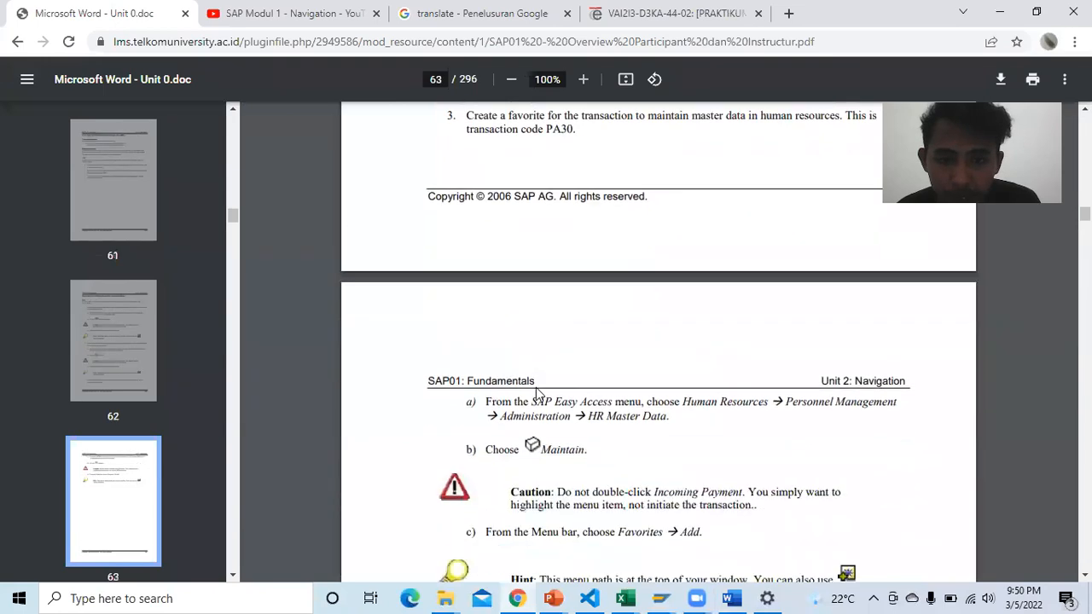
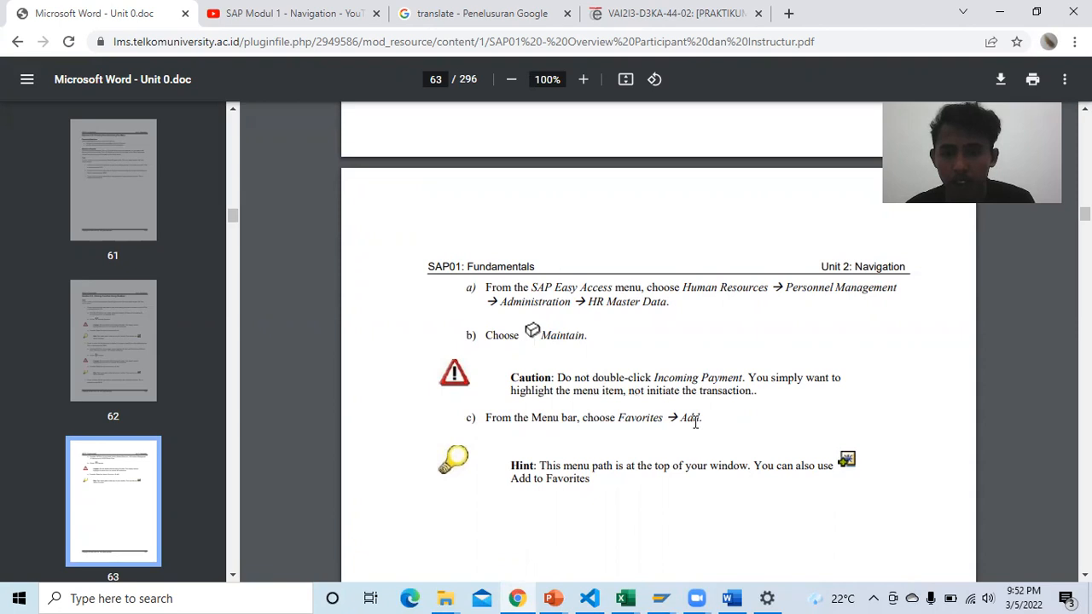
Step: Bring the SAP Easy Access window forward from the taskbar preview
{"action": "mouse_move", "coordinate": [669, 593]}
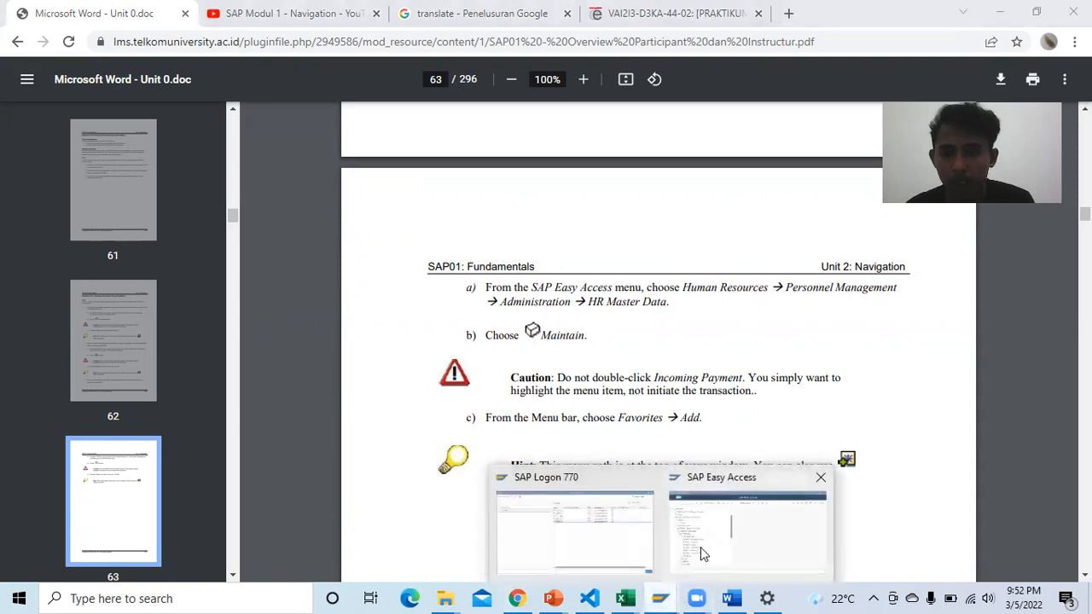
{"action": "left_click", "coordinate": [703, 556]}
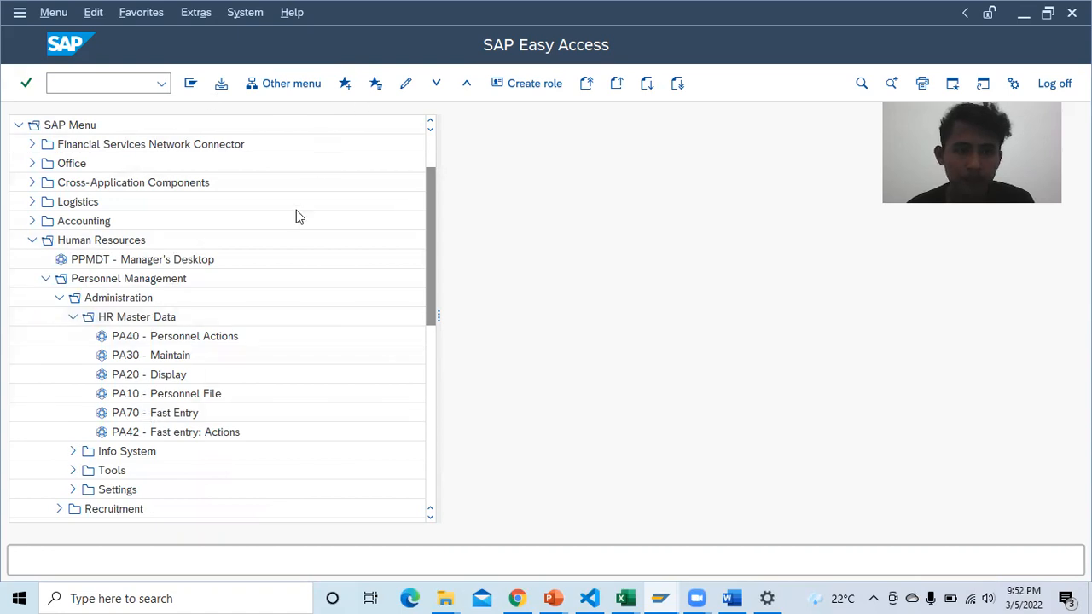
Step: Add PA30 - Maintain to the SAP Favorites, confirm it, then switch to the Word report
{"action": "left_click", "coordinate": [185, 362]}
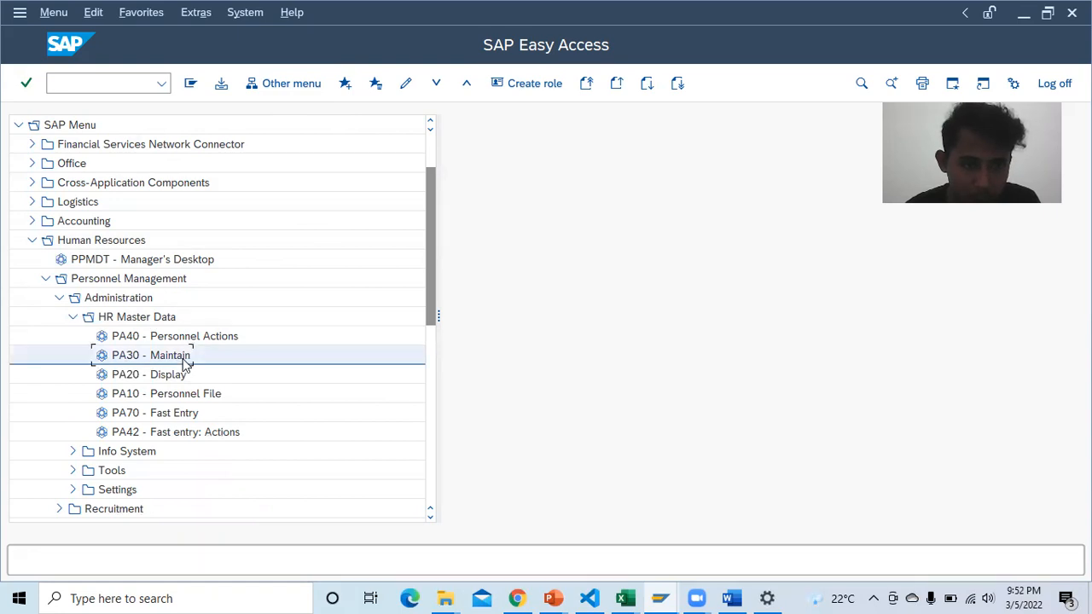
{"action": "left_click", "coordinate": [345, 84]}
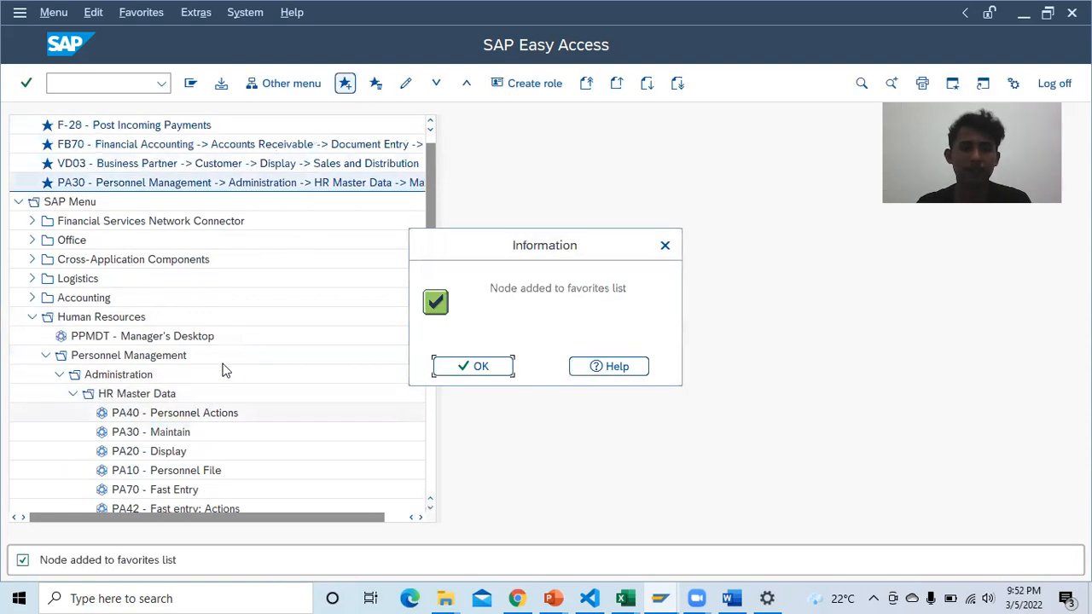
{"action": "left_click", "coordinate": [465, 366]}
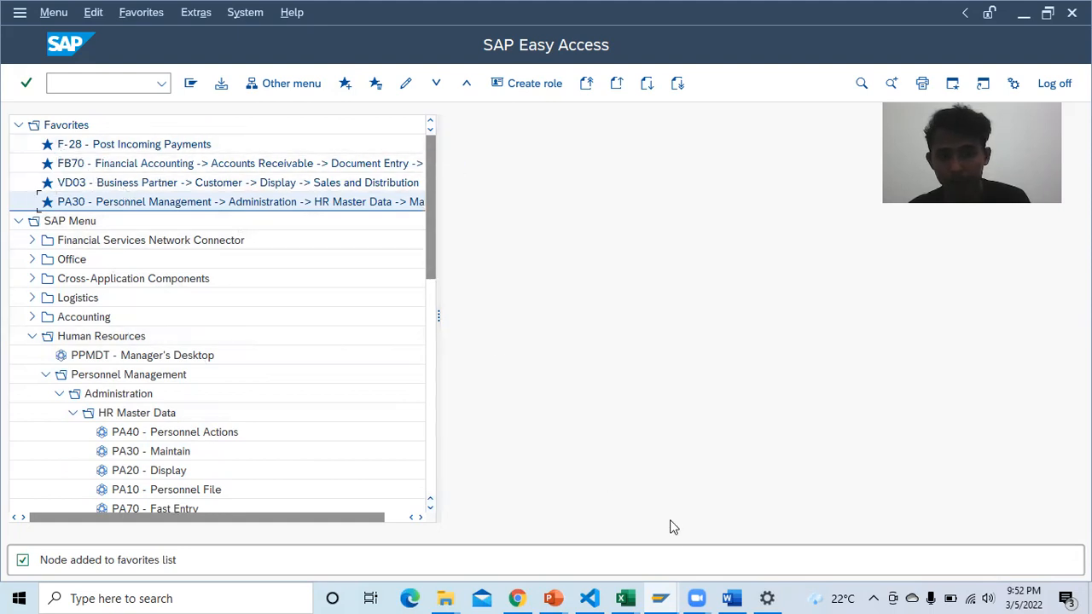
{"action": "left_click", "coordinate": [732, 598]}
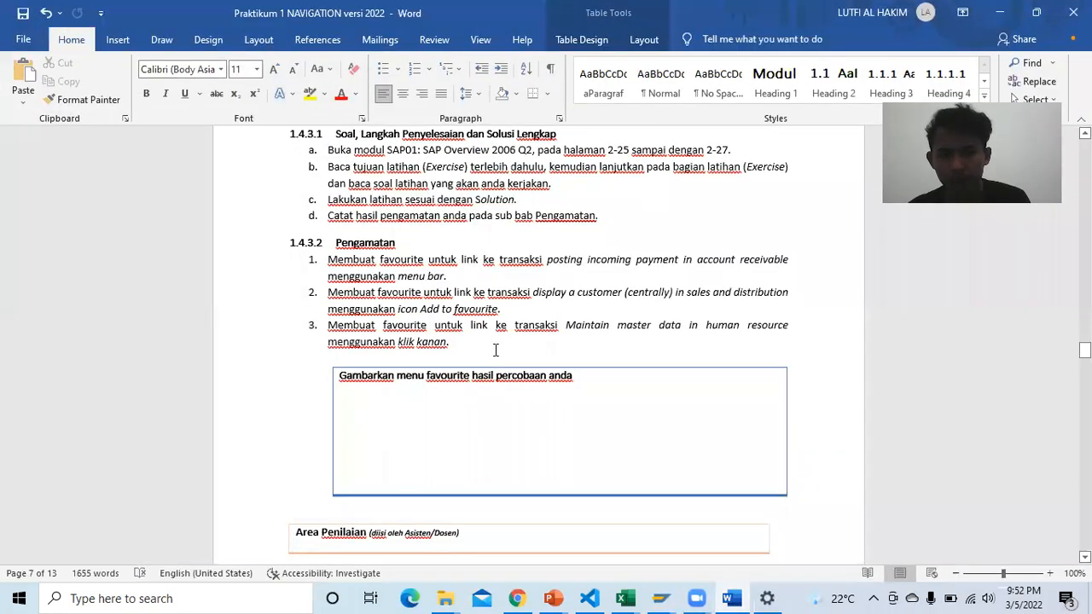
Step: Place the caret in the favourite-menu answer box and scroll to Exercise 2-4 on page 8
{"action": "scroll", "coordinate": [493, 348], "scroll_direction": "up", "scroll_amount": 1}
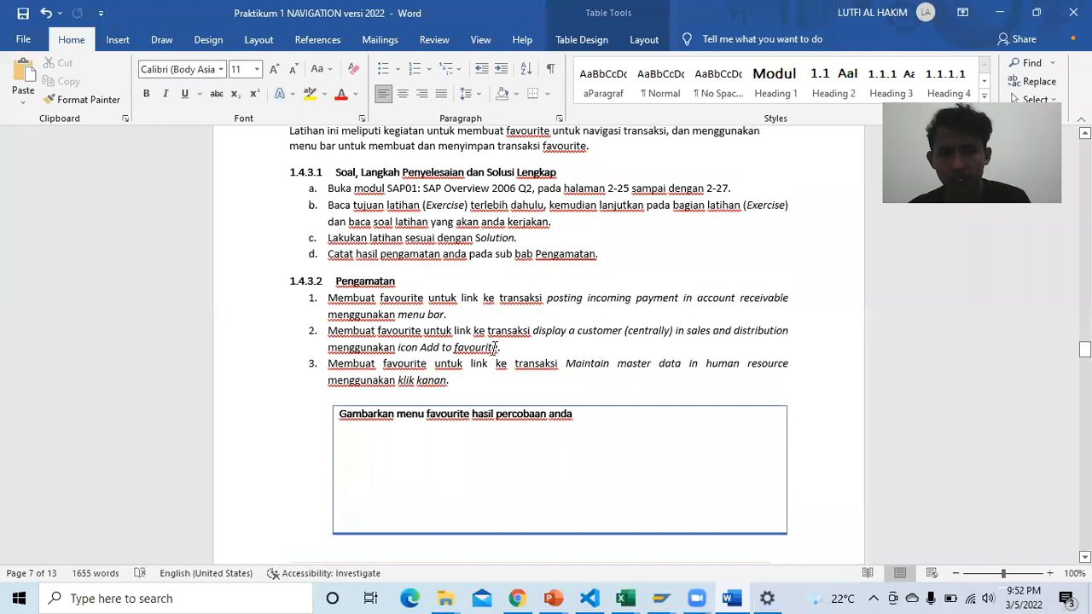
{"action": "scroll", "coordinate": [495, 348], "scroll_direction": "down", "scroll_amount": 3}
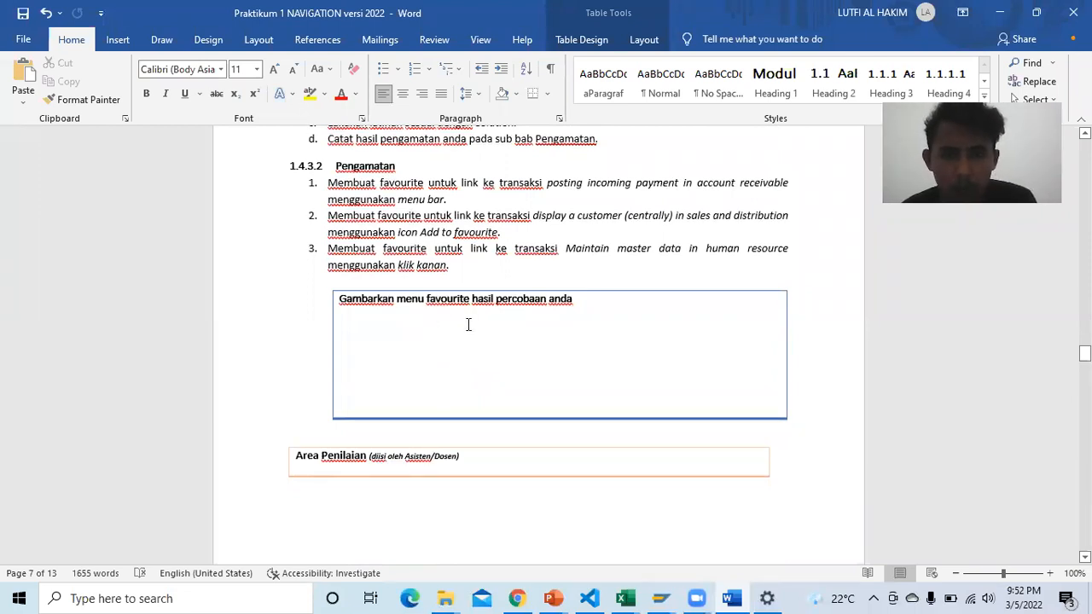
{"action": "scroll", "coordinate": [597, 324], "scroll_direction": "down", "scroll_amount": 1}
{"action": "left_click", "coordinate": [605, 278]}
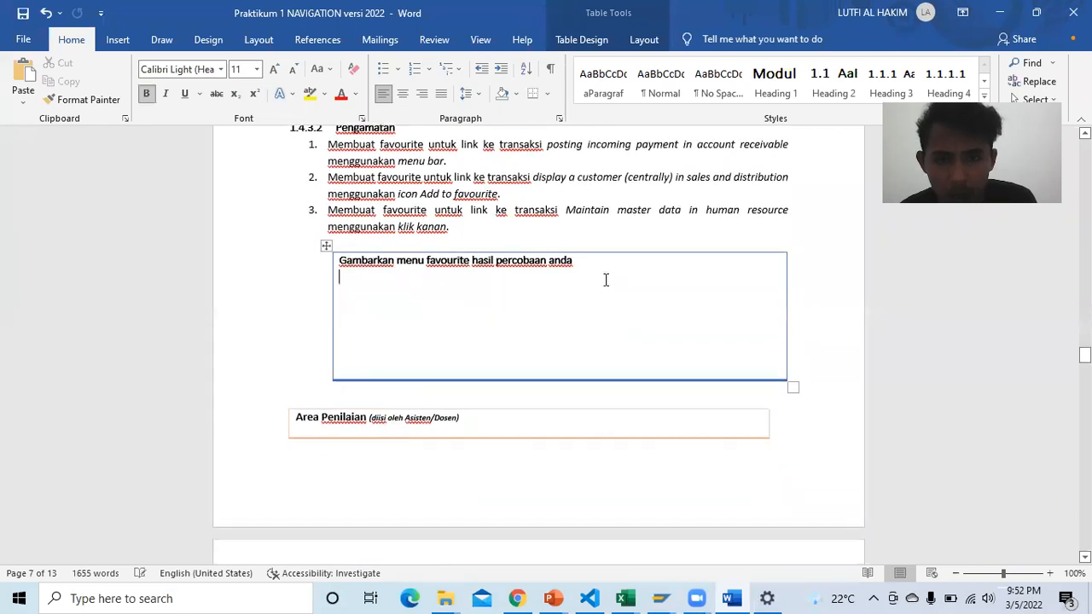
{"action": "scroll", "coordinate": [469, 320], "scroll_direction": "down", "scroll_amount": 8}
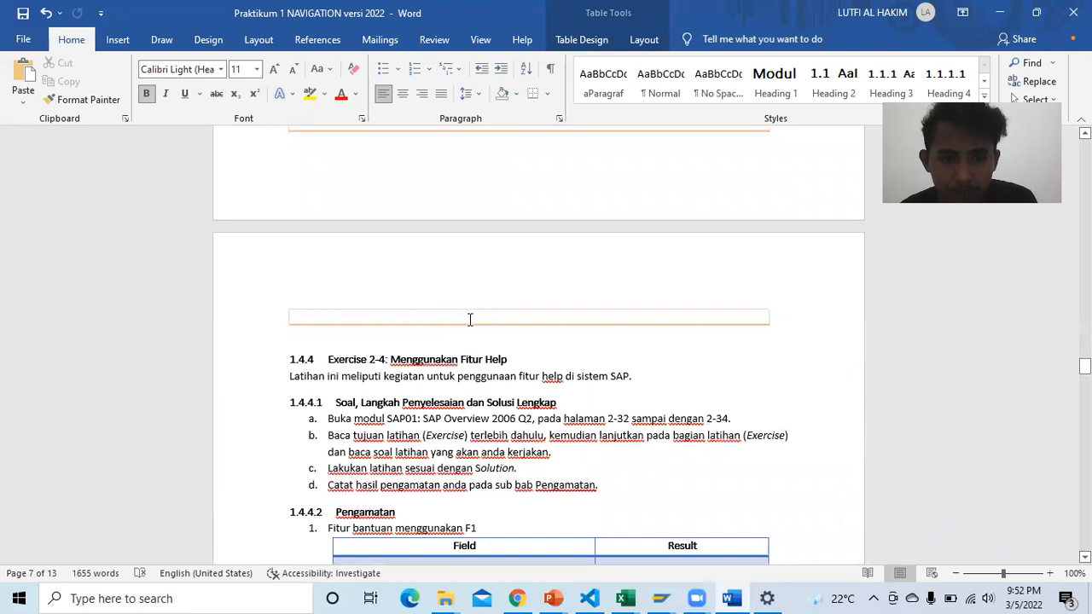
{"action": "scroll", "coordinate": [471, 319], "scroll_direction": "down", "scroll_amount": 3}
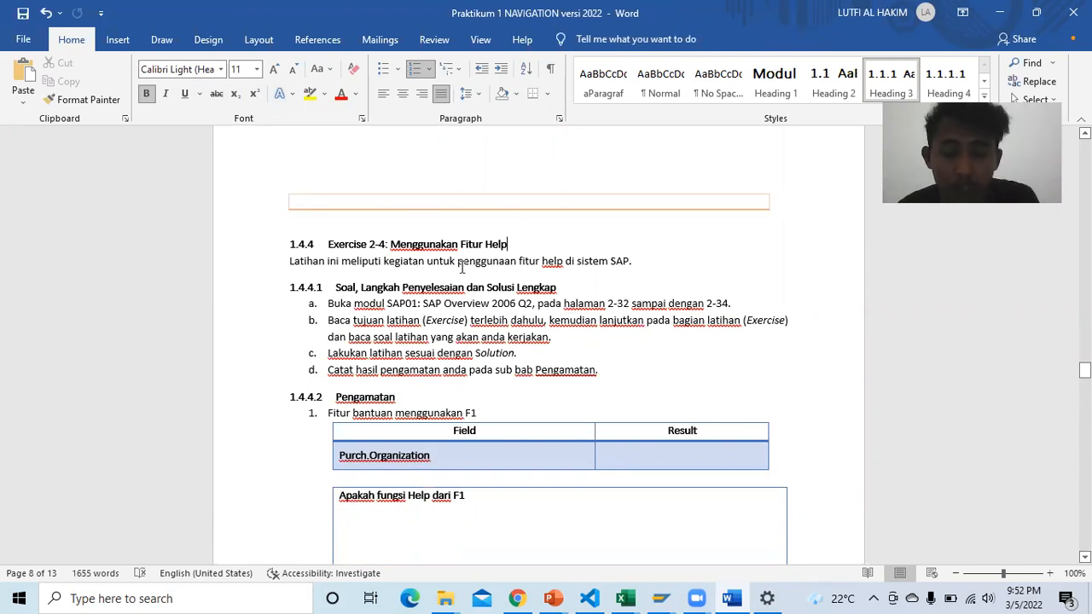
{"action": "scroll", "coordinate": [398, 328], "scroll_direction": "down", "scroll_amount": 2}
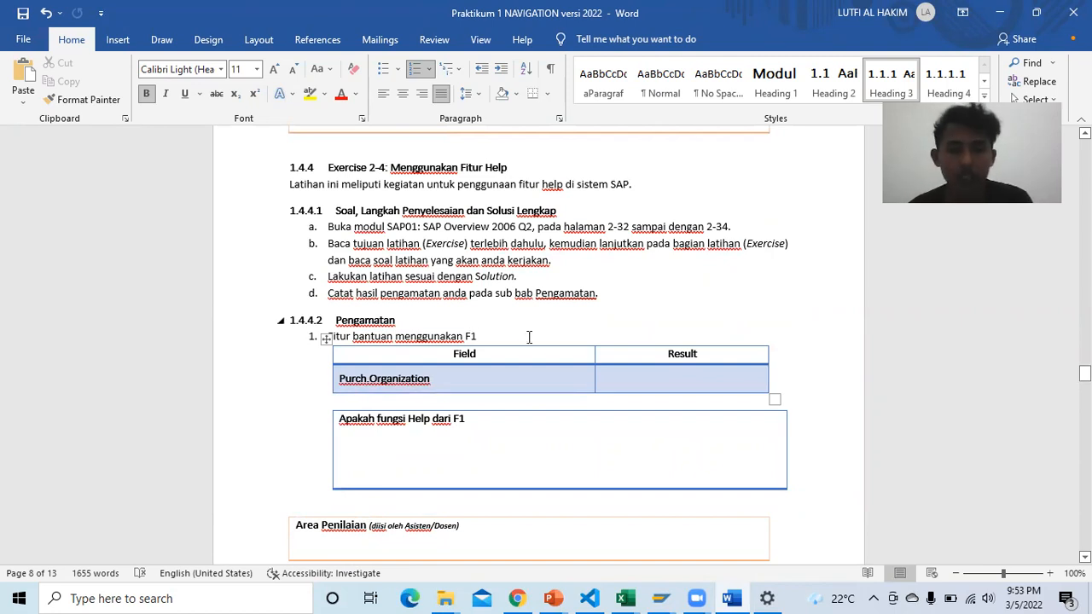
Step: In SAP Easy Access, collapse the Human Resources branch under SAP Menu, then return to the PDF
{"action": "mouse_move", "coordinate": [661, 598]}
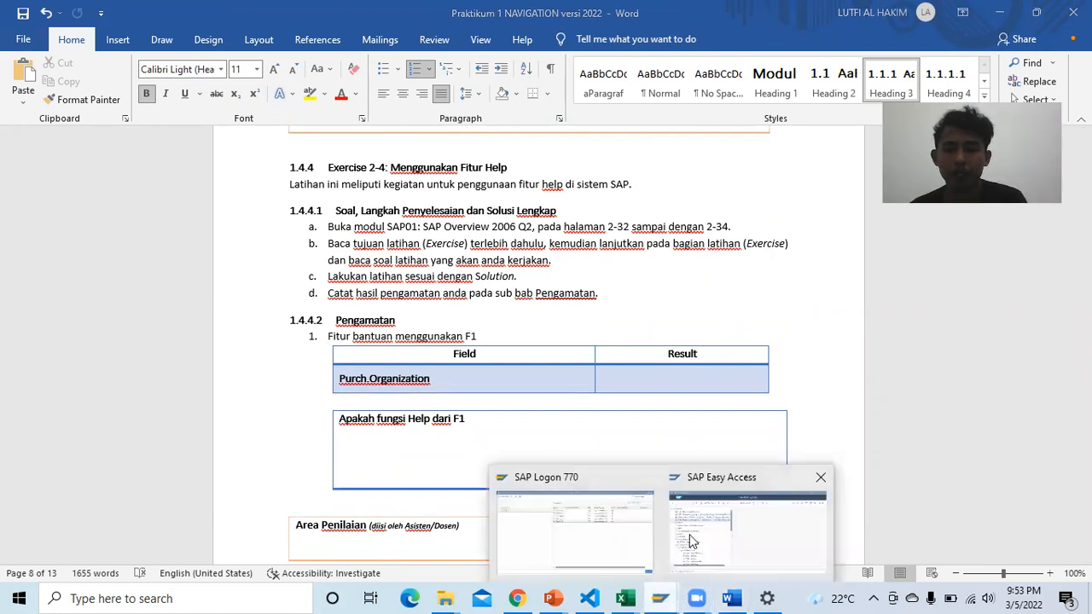
{"action": "left_click", "coordinate": [693, 541]}
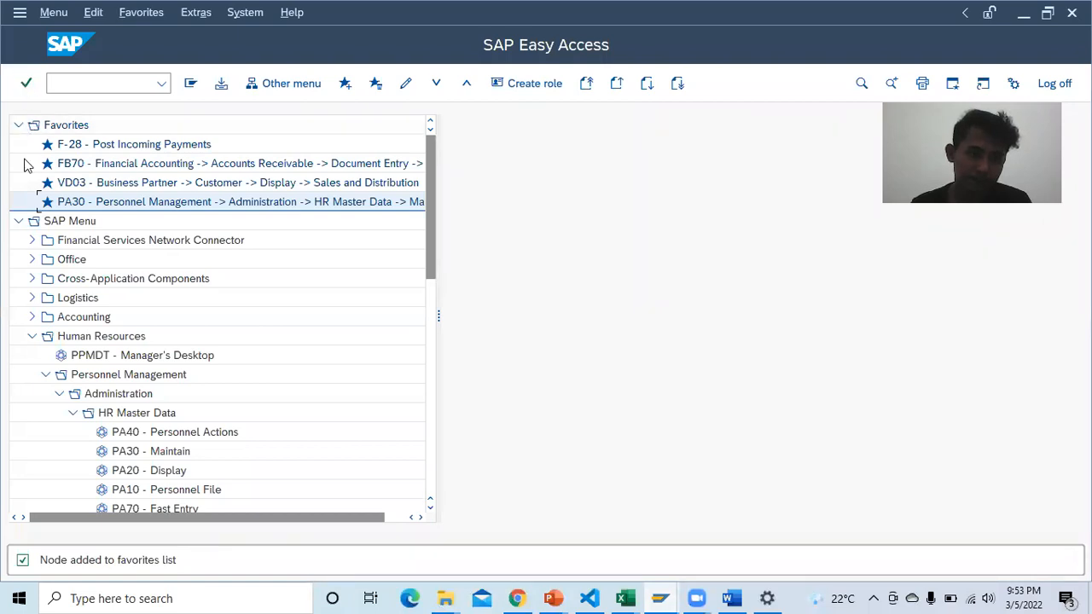
{"action": "left_click", "coordinate": [18, 221]}
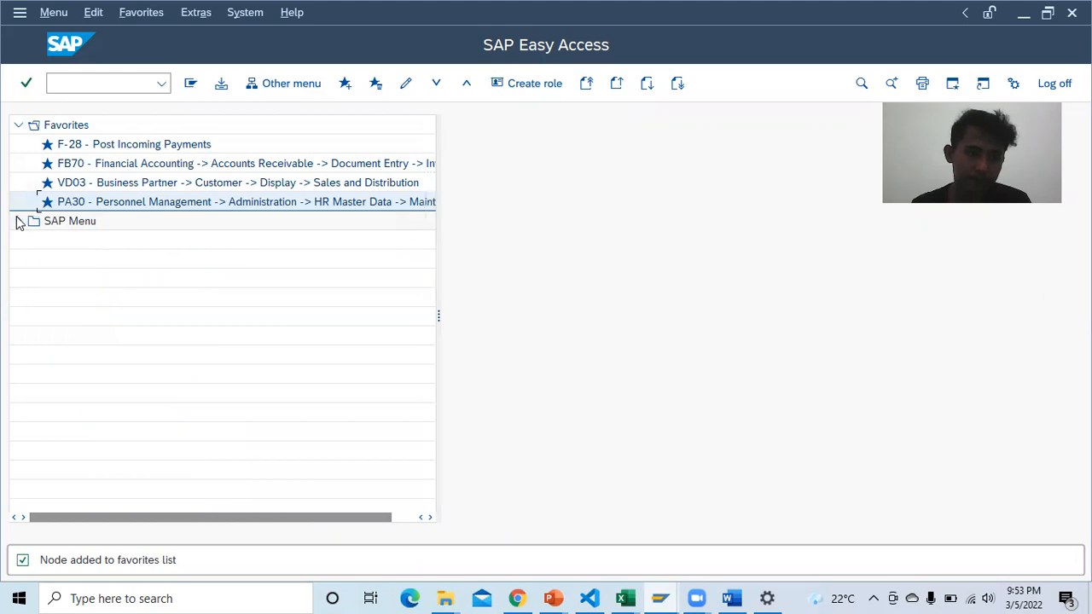
{"action": "left_click", "coordinate": [18, 221]}
{"action": "left_click", "coordinate": [31, 241]}
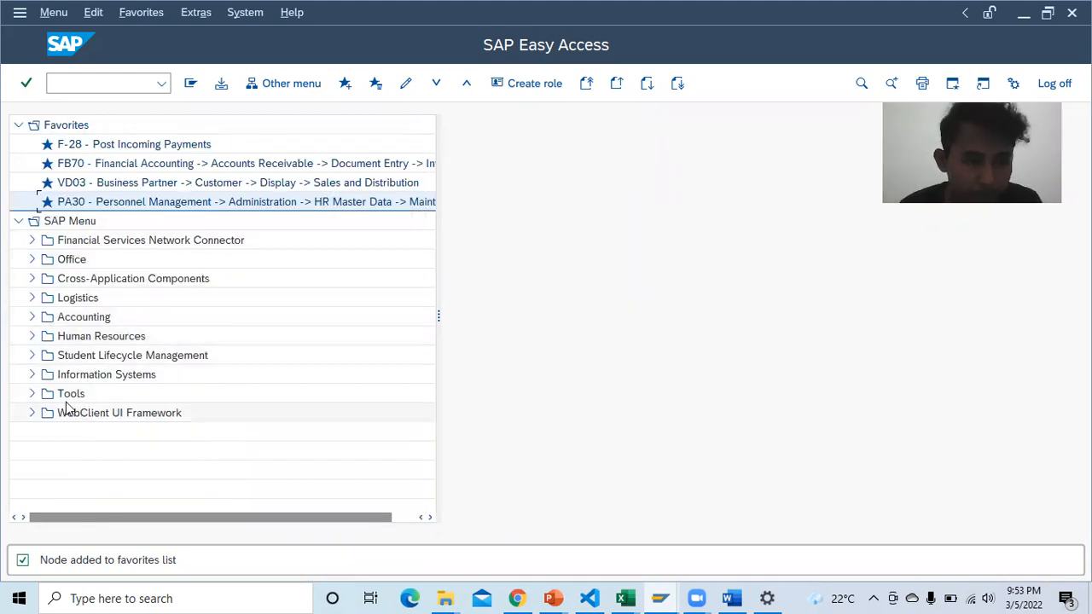
{"action": "left_click", "coordinate": [515, 597]}
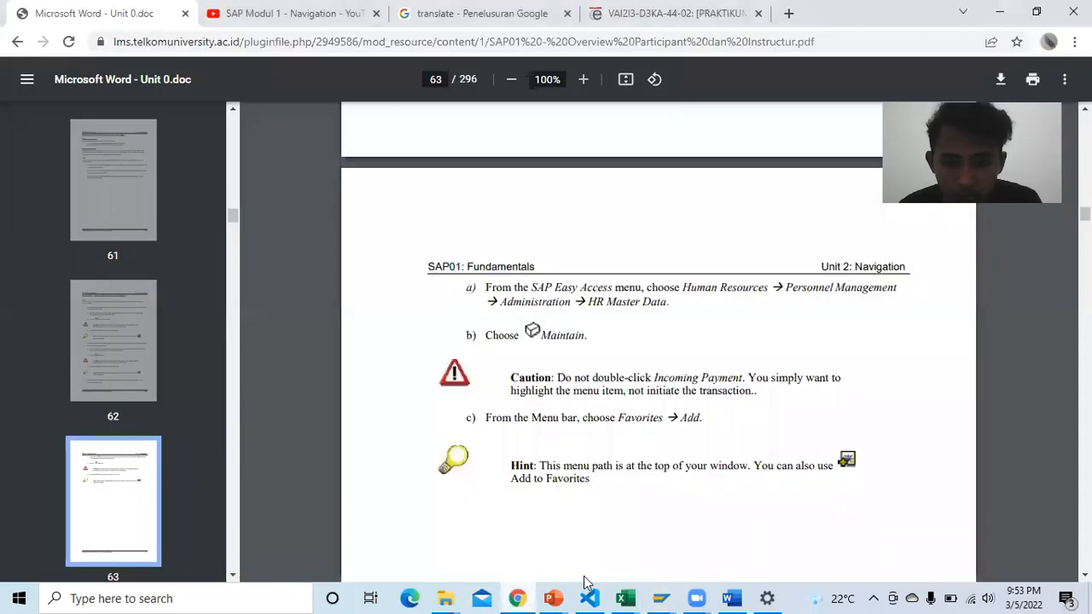
Step: Scroll the PDF to page 69, Solution 2-4: Using Help Features, then return to SAP Easy Access
{"action": "mouse_move", "coordinate": [662, 597]}
{"action": "left_click", "coordinate": [683, 555]}
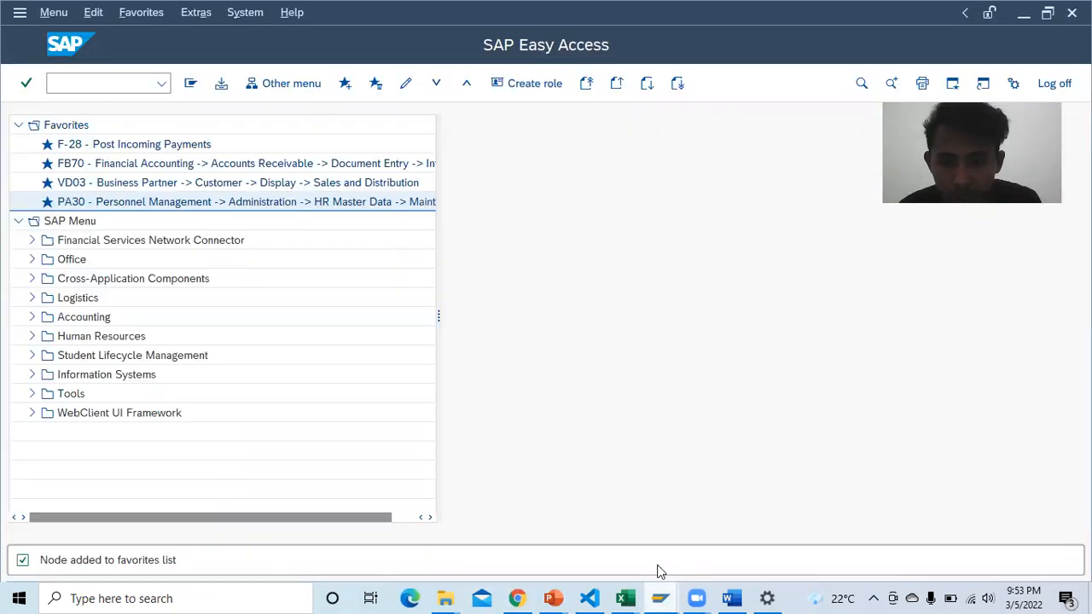
{"action": "left_click", "coordinate": [516, 598]}
{"action": "scroll", "coordinate": [565, 405], "scroll_direction": "down", "scroll_amount": 10}
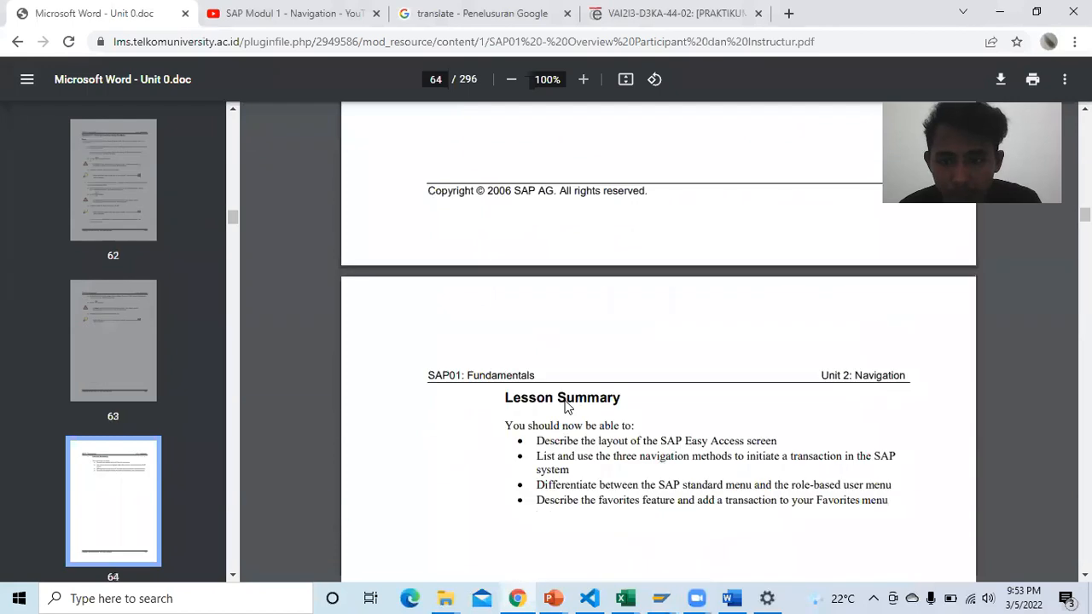
{"action": "scroll", "coordinate": [565, 406], "scroll_direction": "down", "scroll_amount": 20}
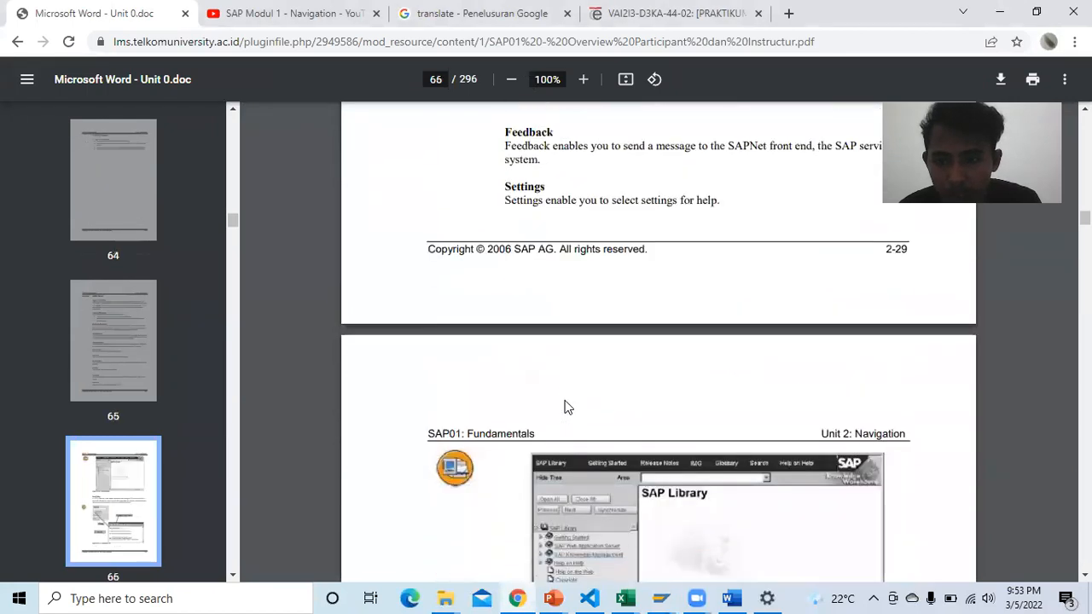
{"action": "scroll", "coordinate": [565, 403], "scroll_direction": "down", "scroll_amount": 20}
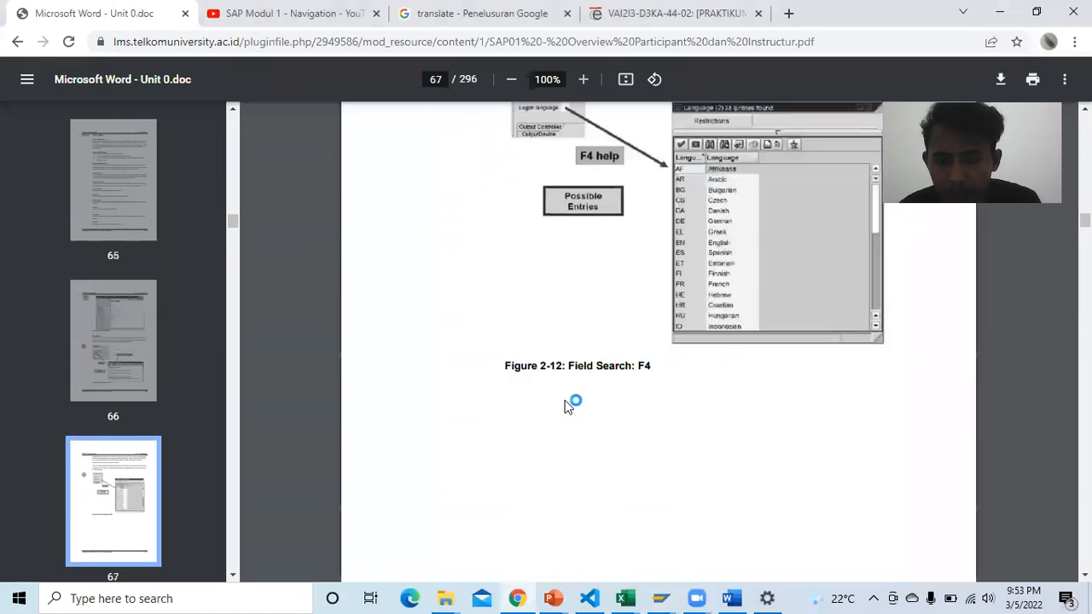
{"action": "scroll", "coordinate": [564, 407], "scroll_direction": "down", "scroll_amount": 5}
{"action": "scroll", "coordinate": [565, 407], "scroll_direction": "up", "scroll_amount": 3}
{"action": "scroll", "coordinate": [565, 406], "scroll_direction": "down", "scroll_amount": 10}
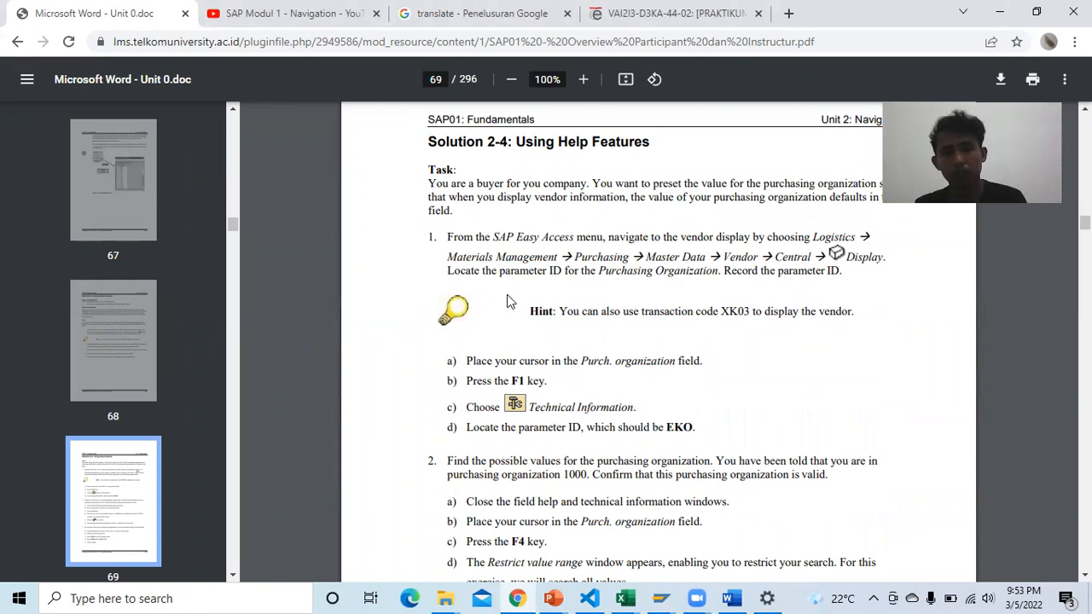
{"action": "mouse_move", "coordinate": [659, 598]}
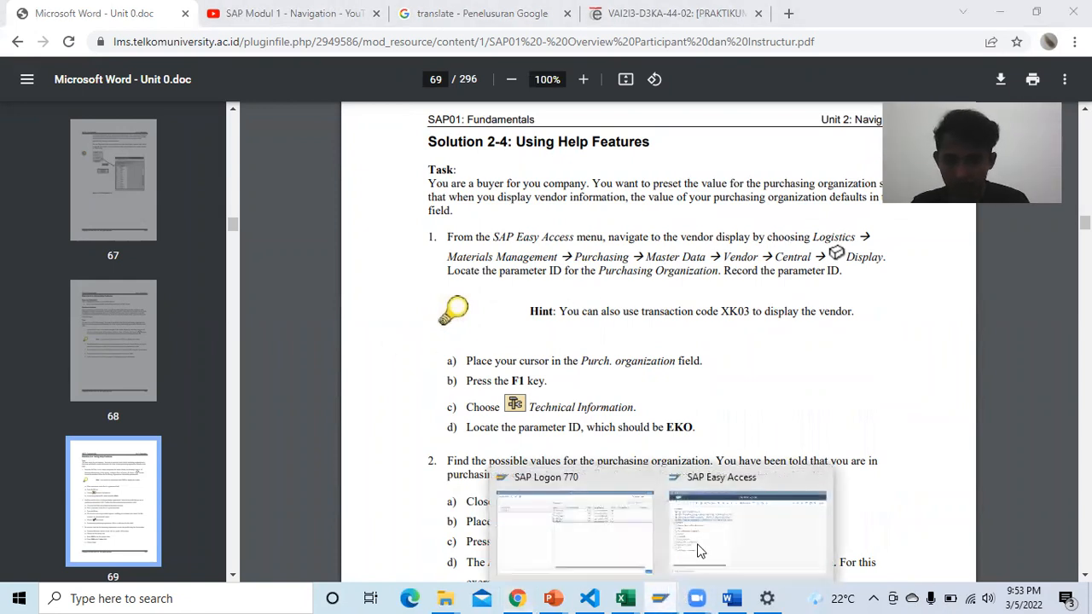
{"action": "left_click", "coordinate": [701, 546]}
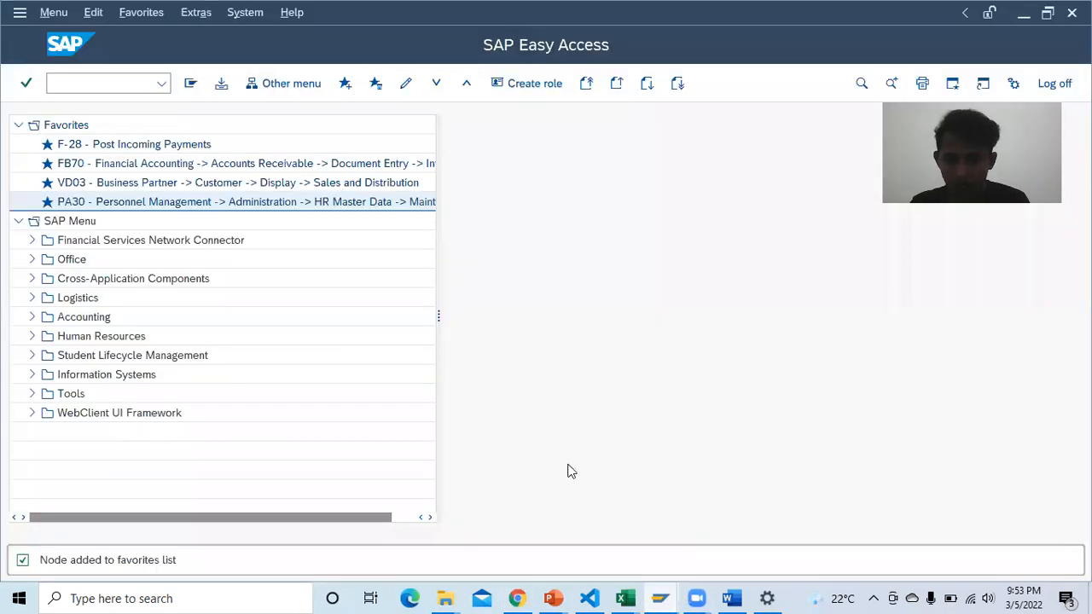
Step: Expand Logistics, fold away Business Partner and Sales and Distribution, and open Materials Management
{"action": "left_click", "coordinate": [33, 298]}
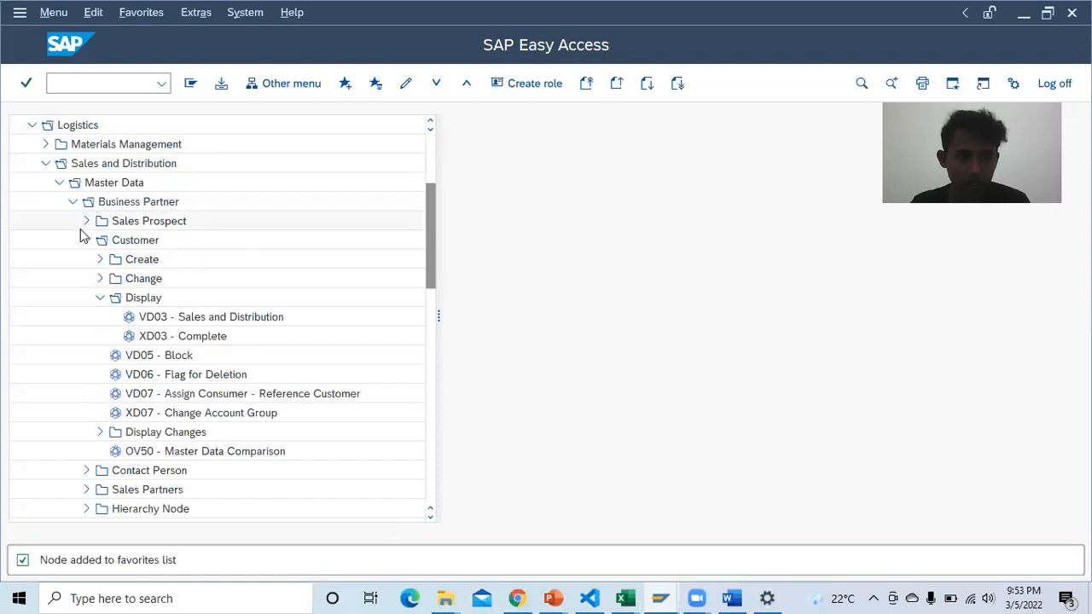
{"action": "left_click", "coordinate": [71, 203]}
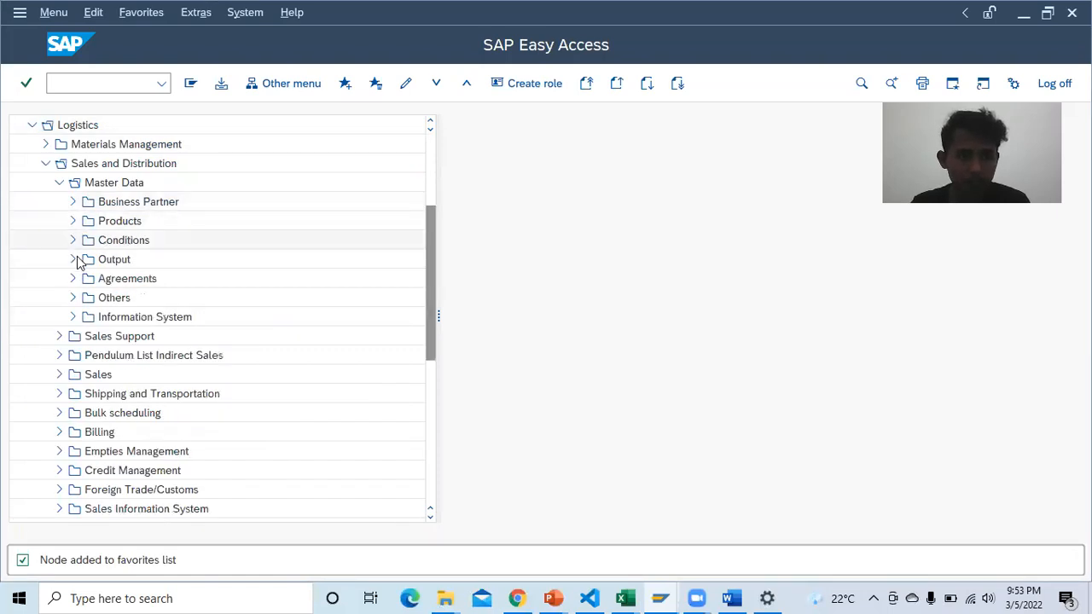
{"action": "scroll", "coordinate": [56, 182], "scroll_direction": "up", "scroll_amount": 1}
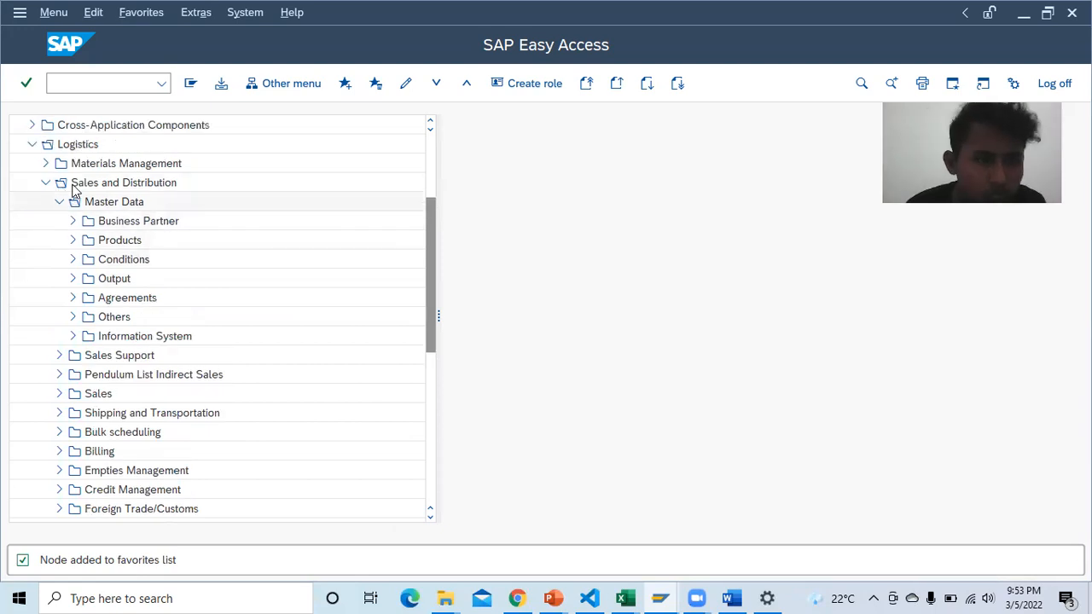
{"action": "left_click", "coordinate": [46, 183]}
{"action": "left_click", "coordinate": [45, 163]}
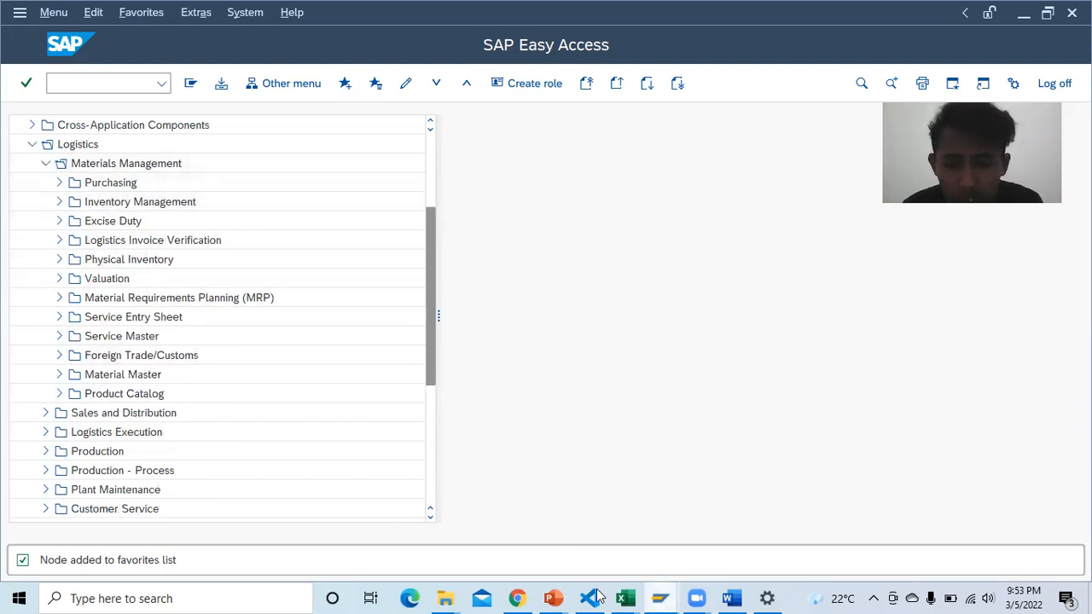
{"action": "left_click", "coordinate": [517, 598]}
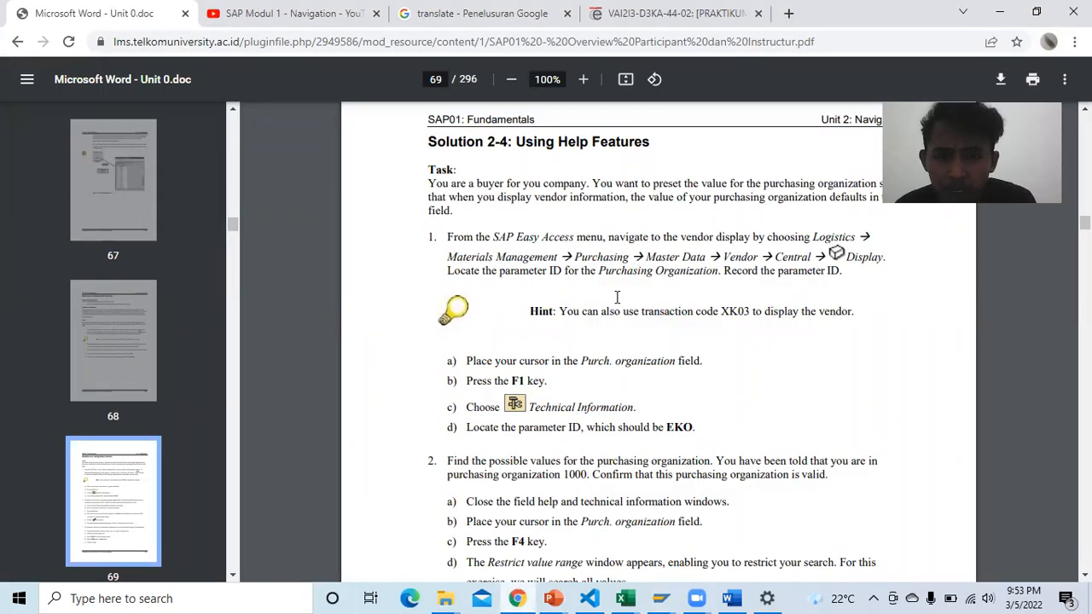
{"action": "left_click", "coordinate": [661, 598]}
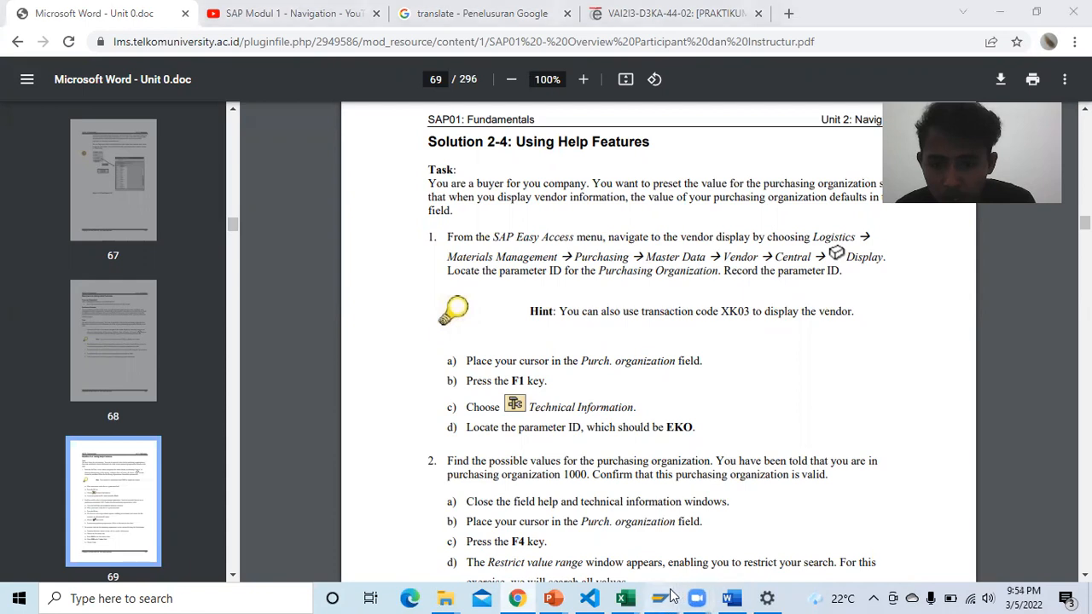
{"action": "left_click", "coordinate": [778, 512]}
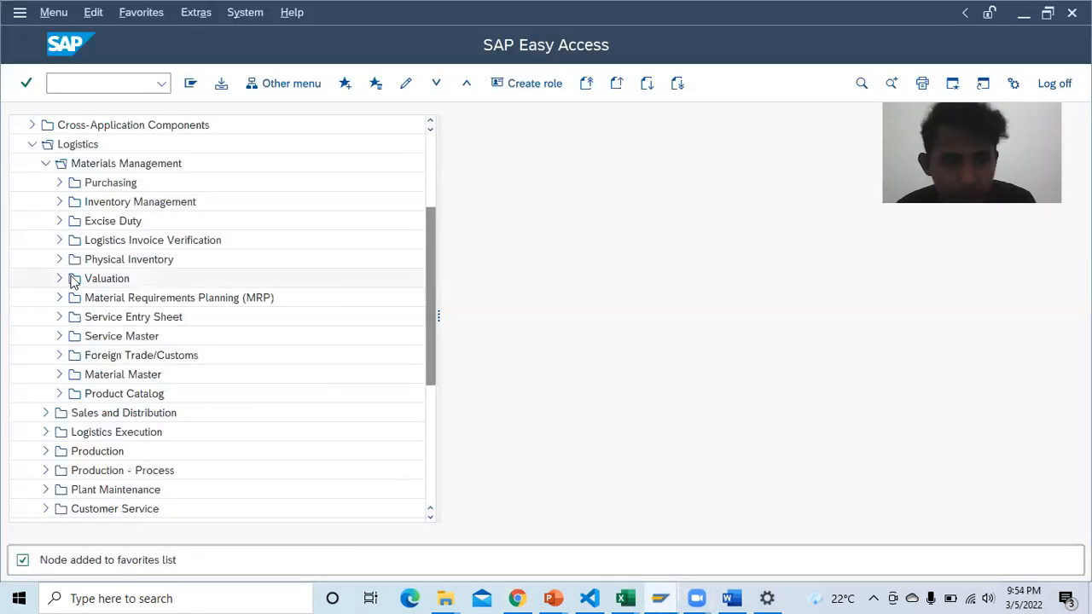
Step: Expand Purchasing > Master Data > Vendor > Central, checking the PDF steps along the way
{"action": "left_click", "coordinate": [59, 183]}
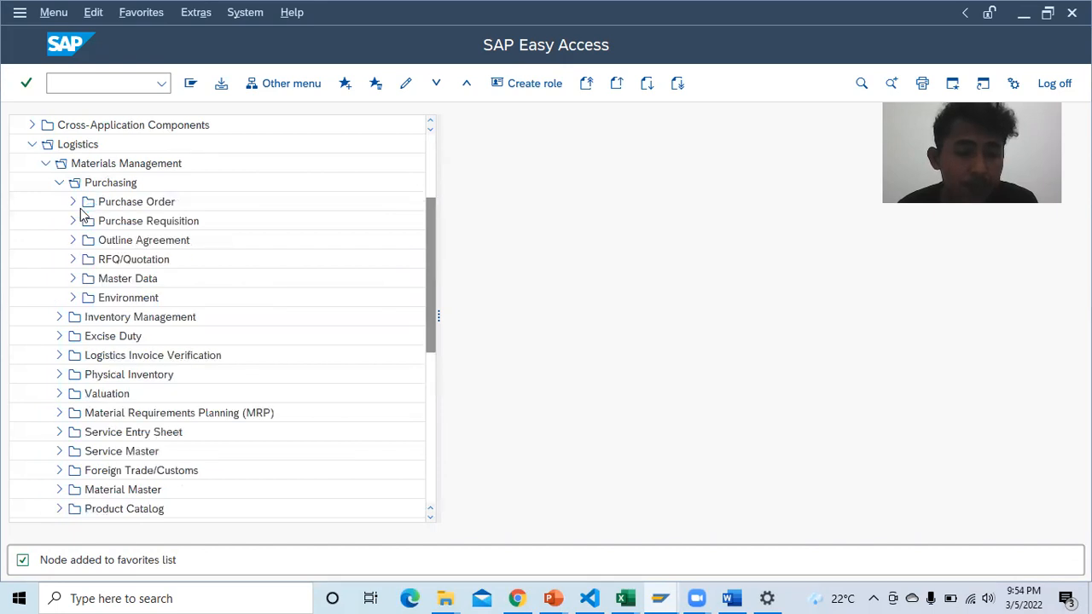
{"action": "left_click", "coordinate": [73, 279]}
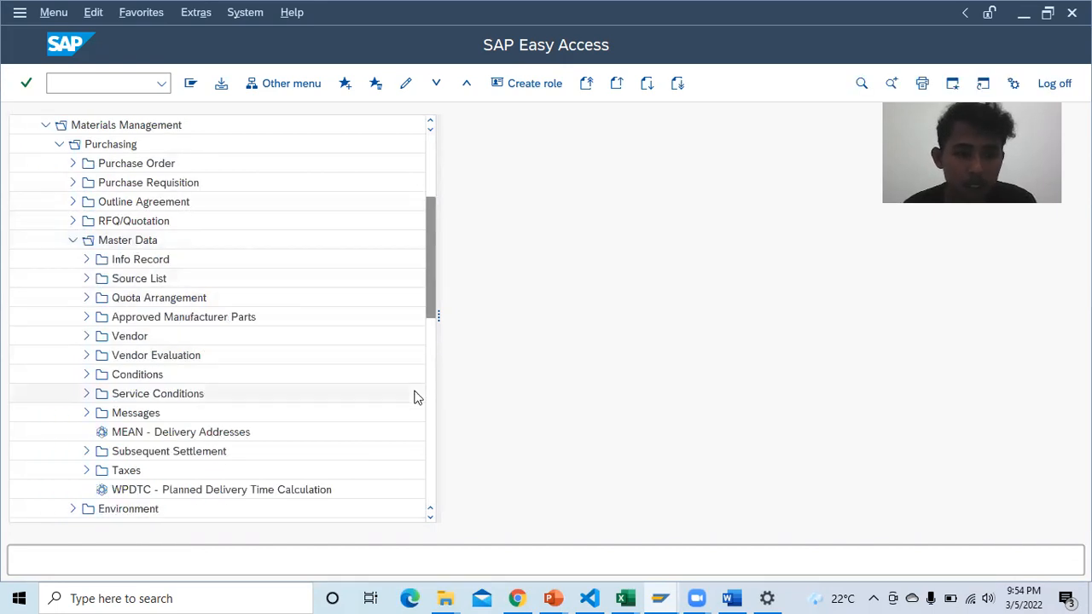
{"action": "left_click", "coordinate": [518, 599]}
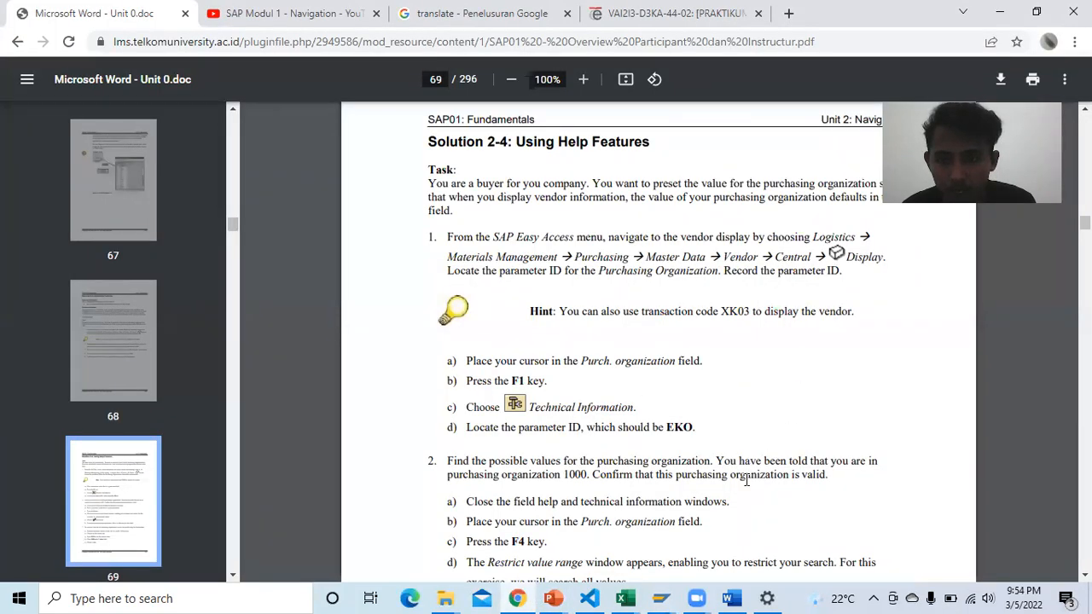
{"action": "left_click", "coordinate": [661, 598]}
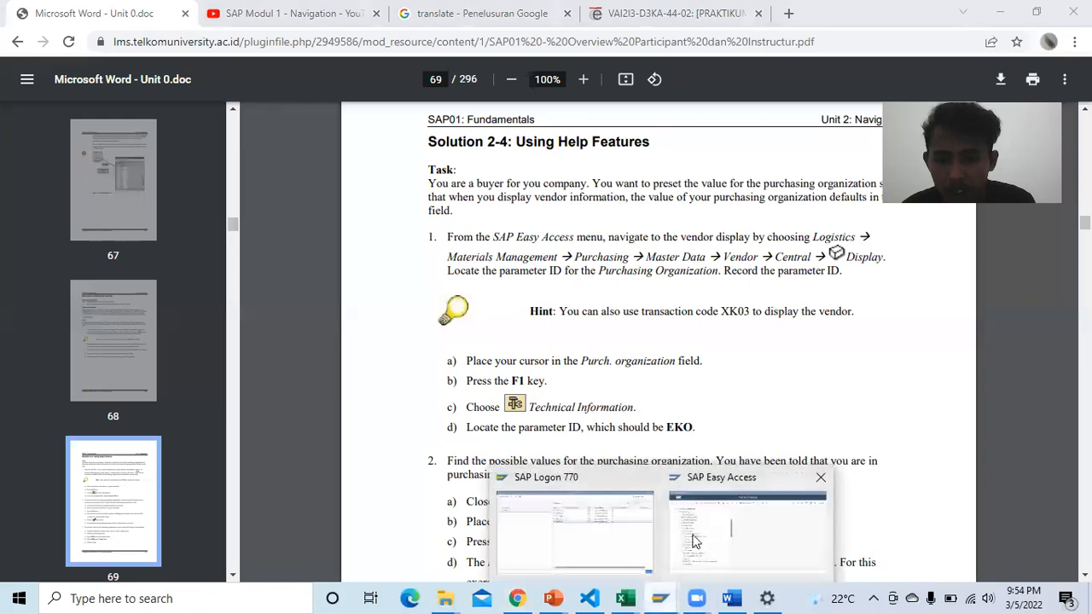
{"action": "left_click", "coordinate": [743, 533]}
{"action": "left_click", "coordinate": [86, 336]}
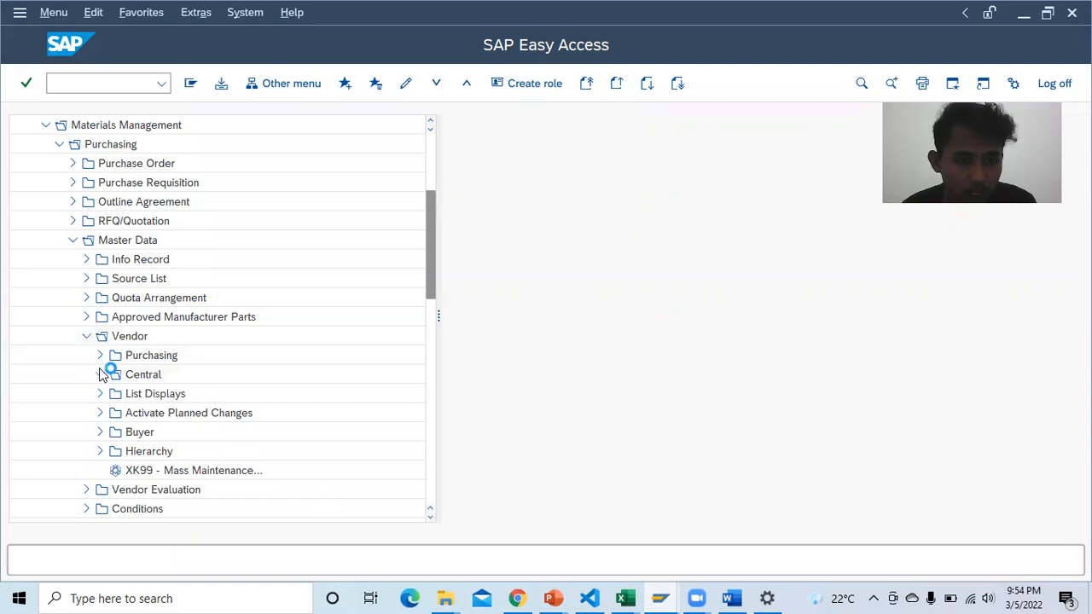
{"action": "left_click", "coordinate": [100, 375]}
Step: Select XK03 - Display and launch it to open Display Vendor: Initial Screen
{"action": "left_click", "coordinate": [188, 433]}
{"action": "left_click", "coordinate": [664, 596]}
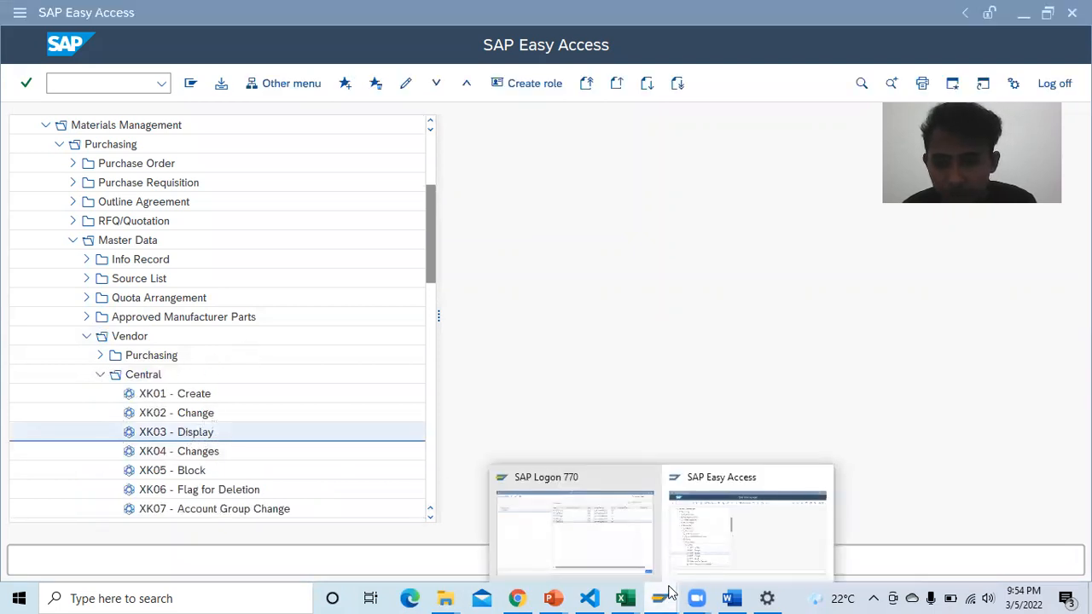
{"action": "left_click", "coordinate": [725, 525]}
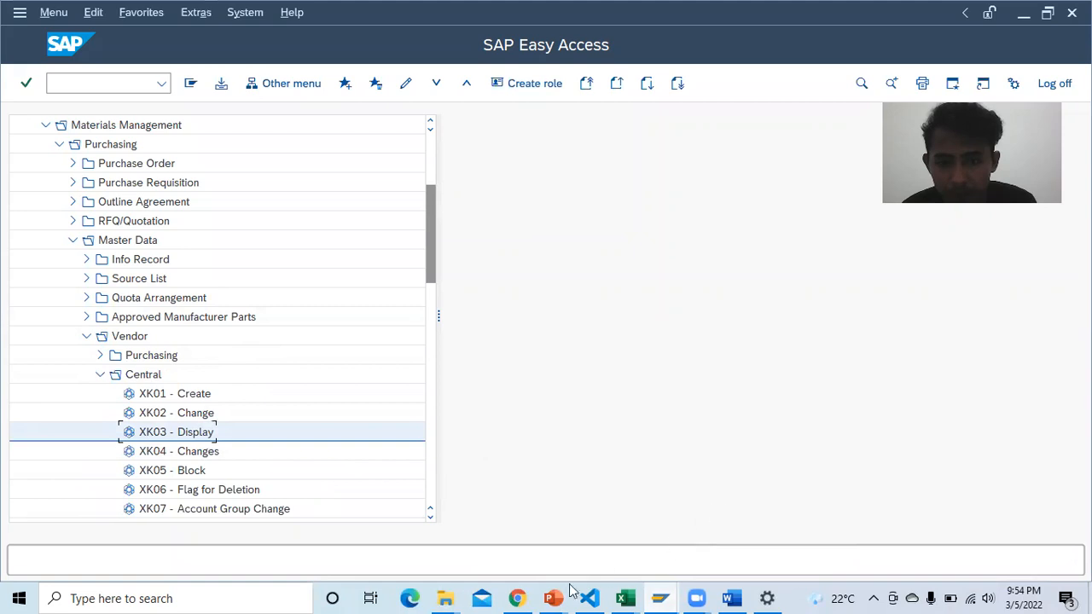
{"action": "left_click", "coordinate": [522, 597]}
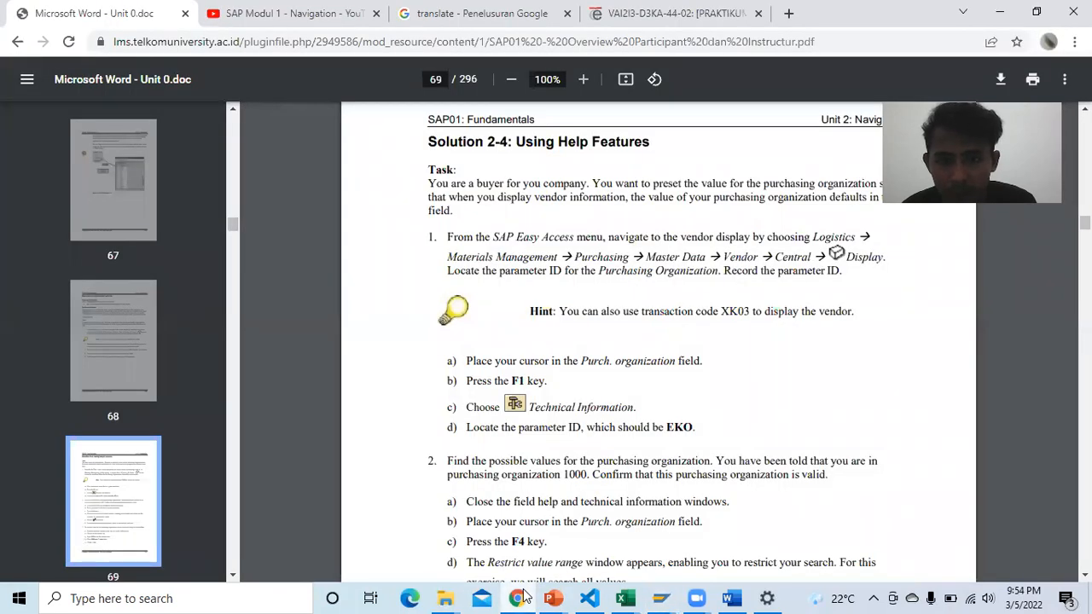
{"action": "left_click", "coordinate": [523, 597]}
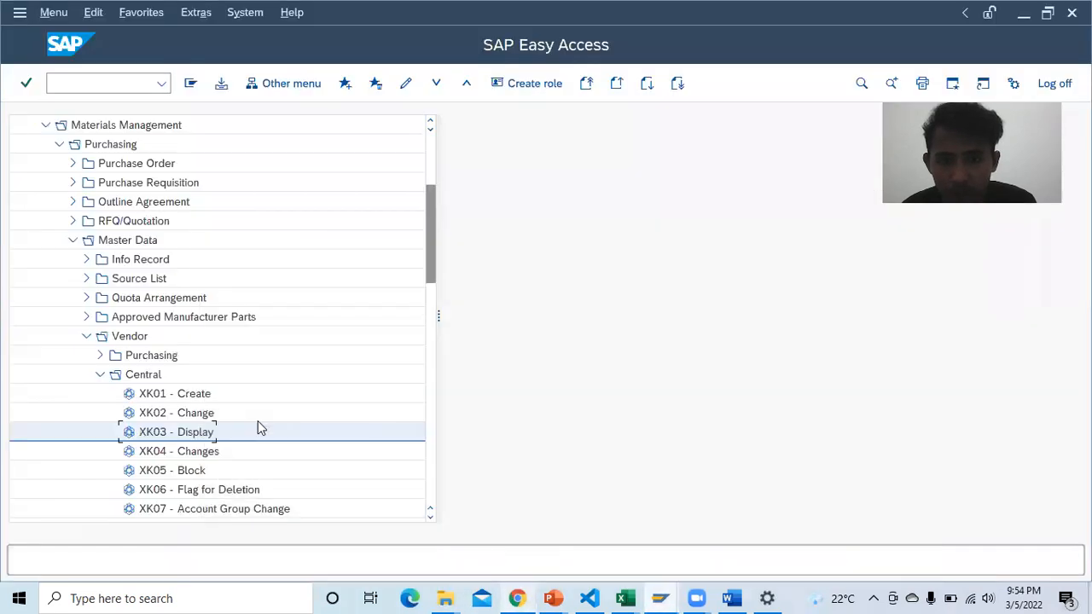
{"action": "double_click", "coordinate": [167, 434]}
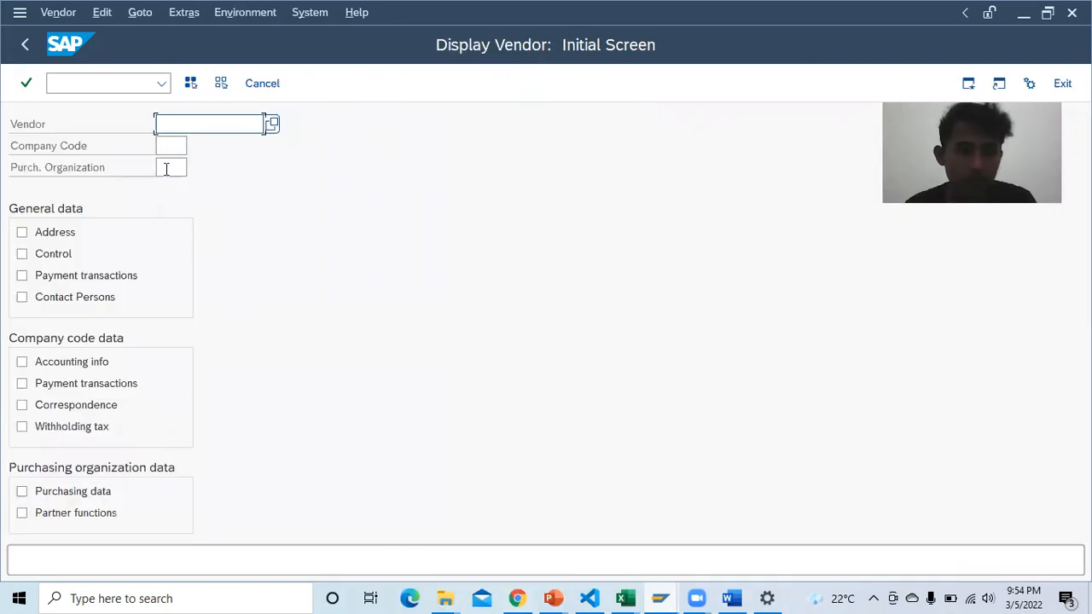
Step: Focus the Purch. Organization field to look up its F1 help, then go to the Word report
{"action": "left_click", "coordinate": [165, 169]}
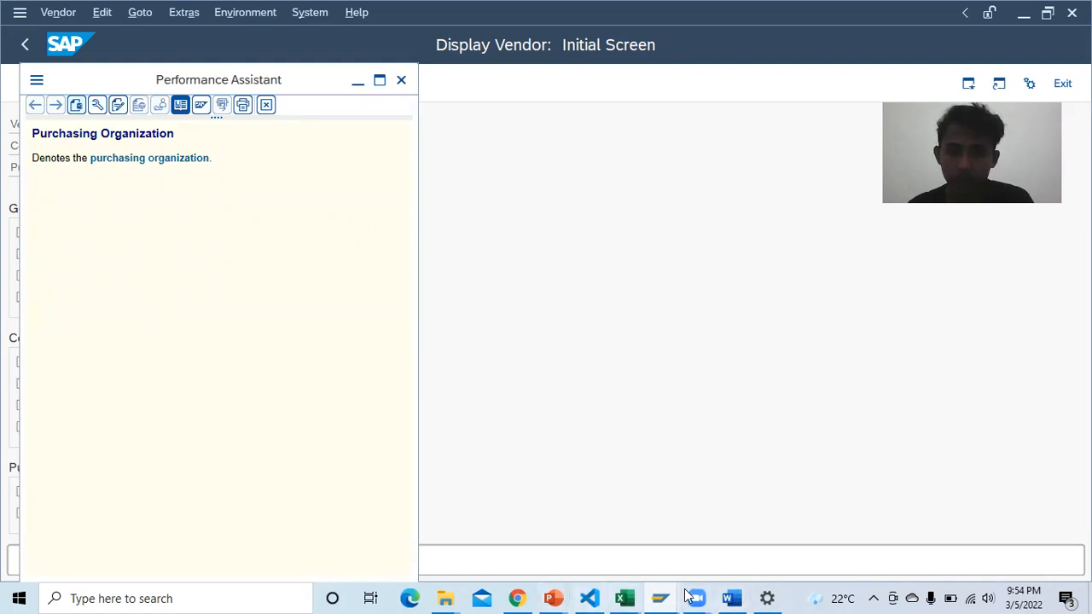
{"action": "left_click", "coordinate": [732, 597]}
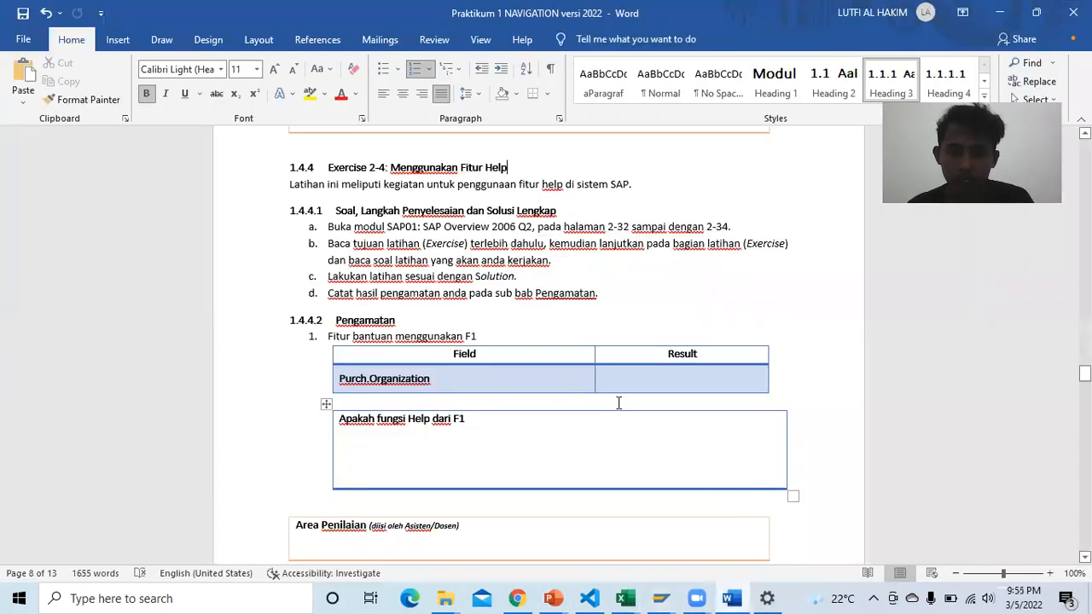
Step: Enter F1 as the Purch.Organization result, then bring the Display Vendor screen back
{"action": "left_click", "coordinate": [652, 376]}
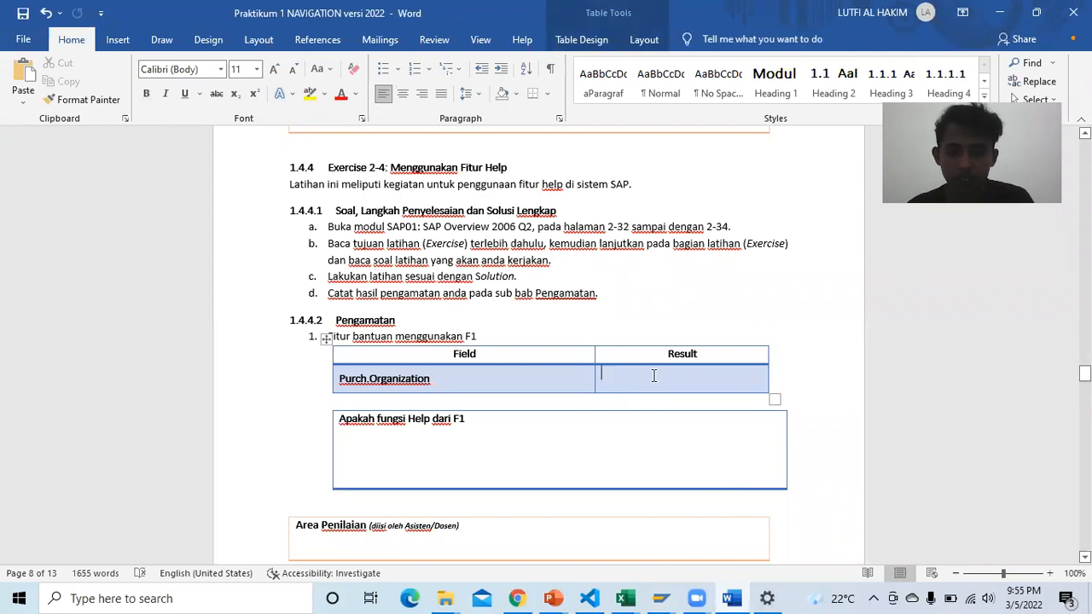
{"action": "type", "text": "F1"}
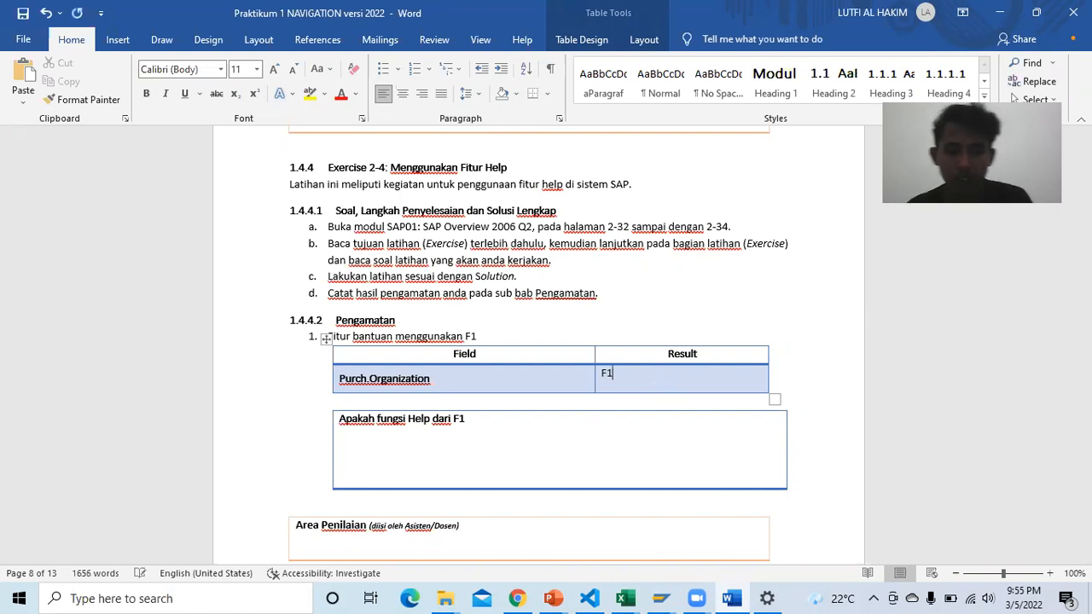
{"action": "left_click", "coordinate": [524, 428]}
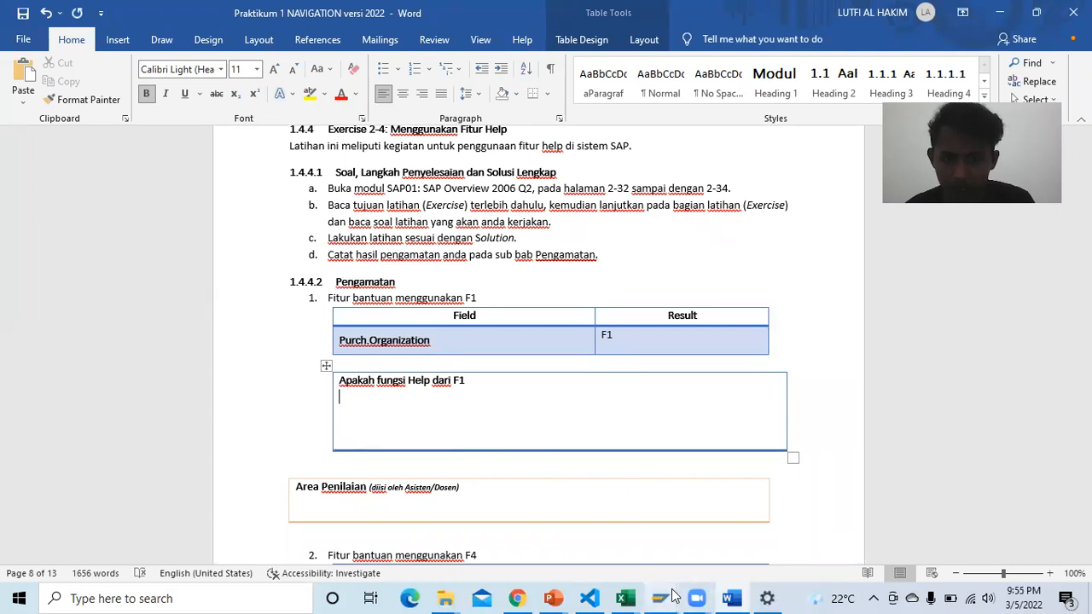
{"action": "mouse_move", "coordinate": [666, 597]}
{"action": "left_click", "coordinate": [629, 500]}
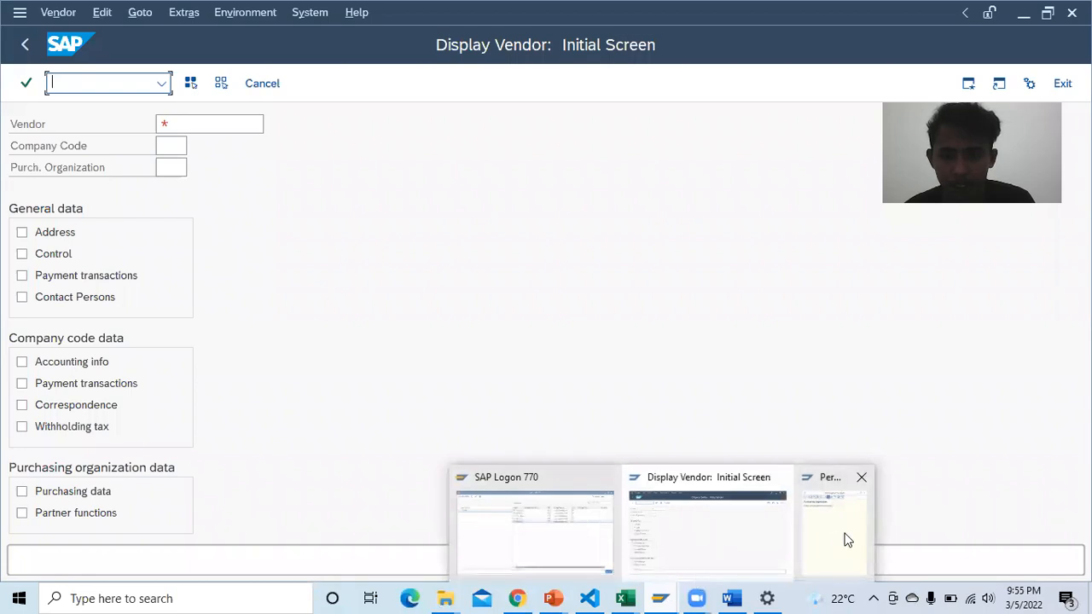
Step: Open the 'purchasing organization' definition link in the field help, go back, then return to Word
{"action": "left_click", "coordinate": [844, 537]}
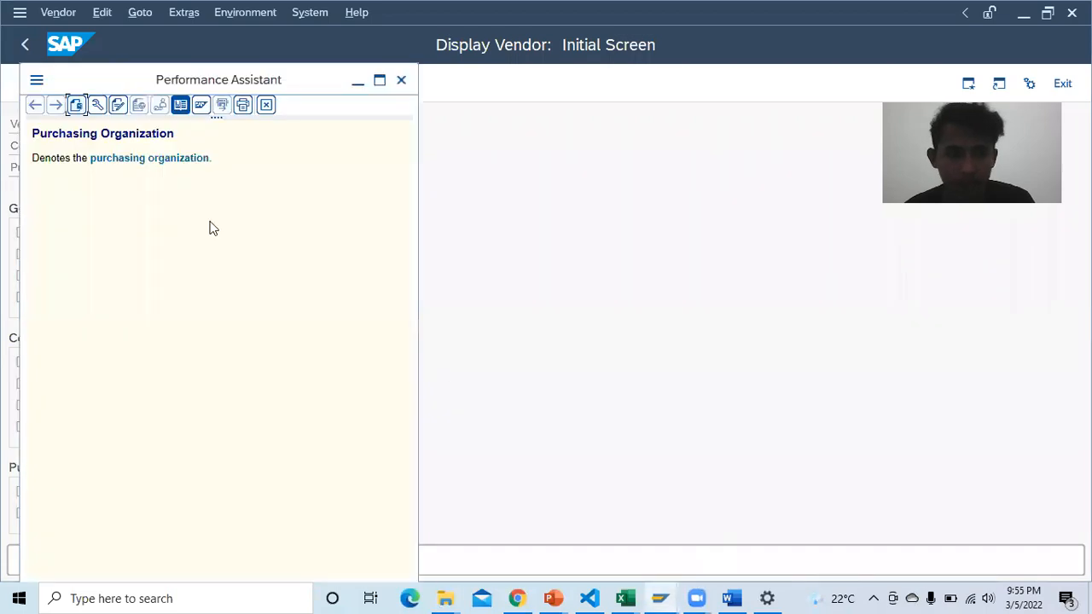
{"action": "left_click", "coordinate": [149, 162]}
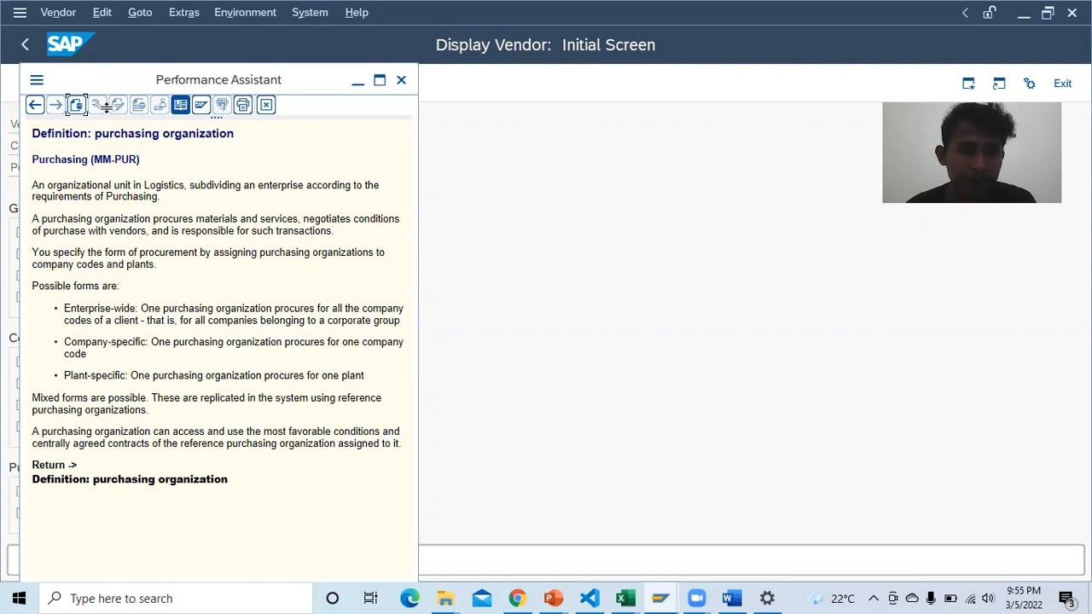
{"action": "left_click", "coordinate": [35, 107]}
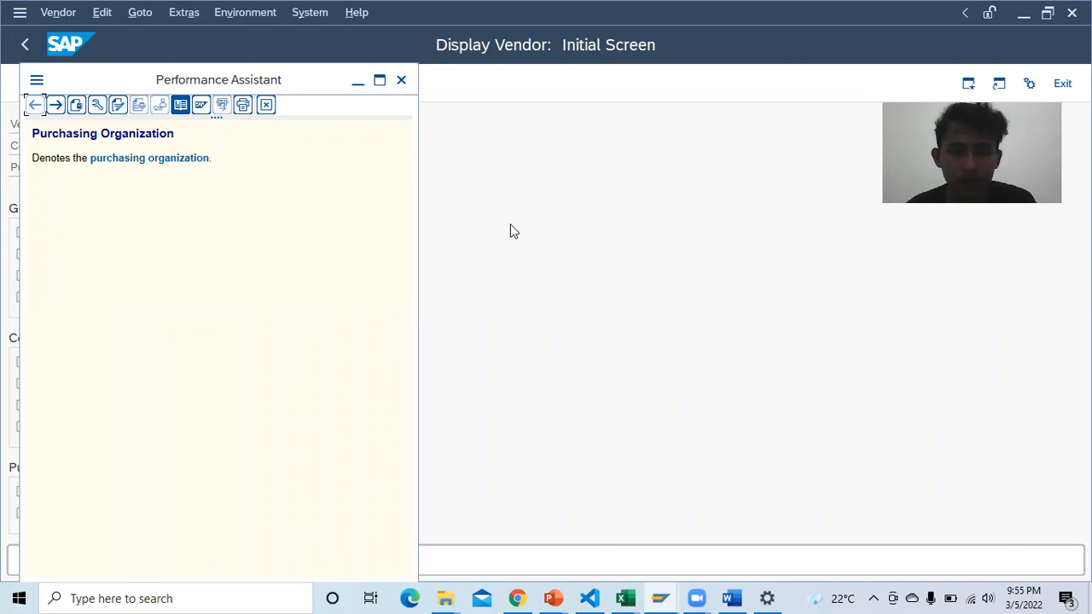
{"action": "left_click", "coordinate": [731, 599]}
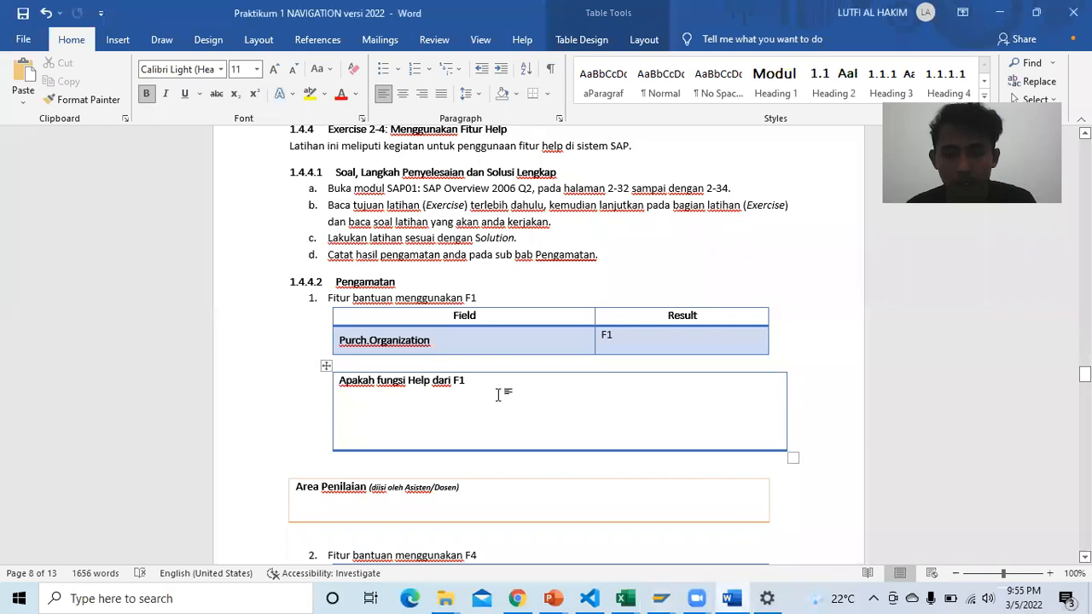
Step: Click into the F1 explanation box and scroll down to the empty F4 help table
{"action": "scroll", "coordinate": [486, 393], "scroll_direction": "down", "scroll_amount": 1}
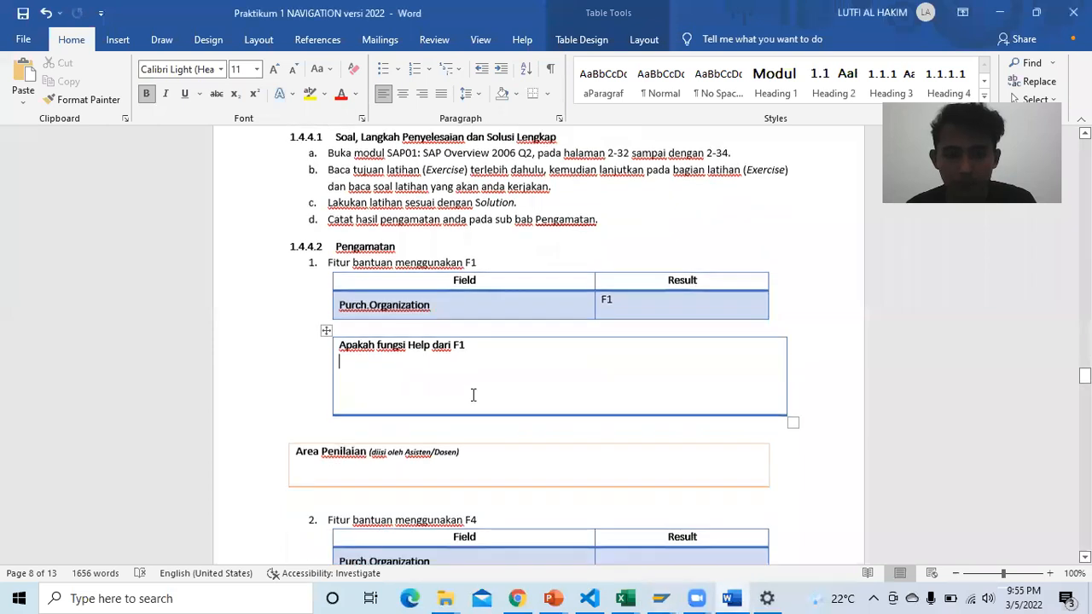
{"action": "left_click", "coordinate": [473, 342]}
{"action": "scroll", "coordinate": [501, 358], "scroll_direction": "down", "scroll_amount": 1}
{"action": "scroll", "coordinate": [541, 371], "scroll_direction": "up", "scroll_amount": 1}
{"action": "scroll", "coordinate": [517, 364], "scroll_direction": "down", "scroll_amount": 2}
{"action": "scroll", "coordinate": [447, 405], "scroll_direction": "down", "scroll_amount": 2}
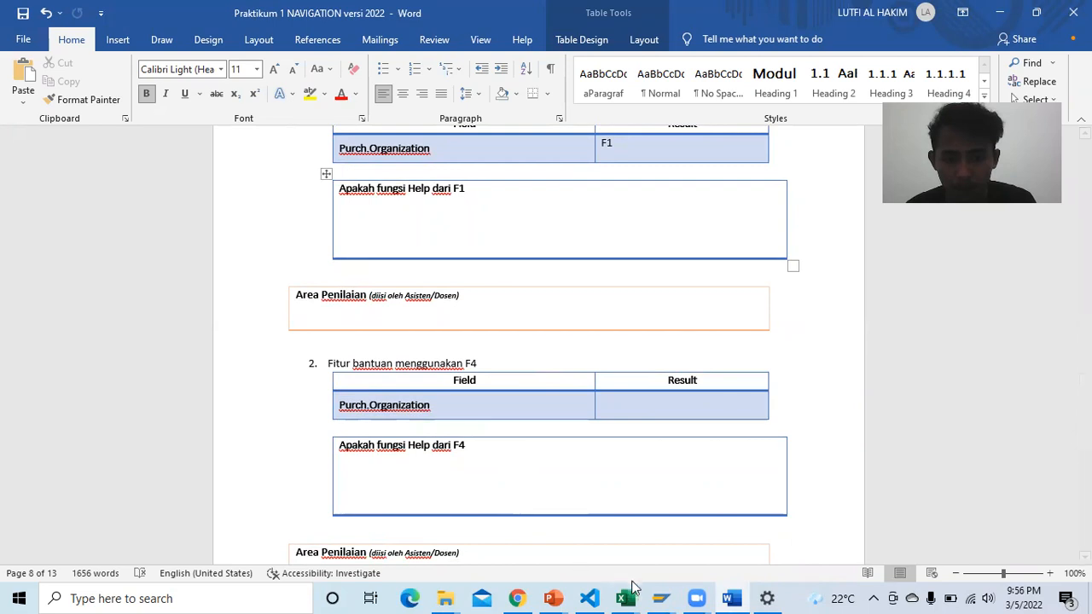
Step: Dismiss the purchasing organization field help and bring Display Vendor: Initial Screen to the front
{"action": "mouse_move", "coordinate": [659, 598]}
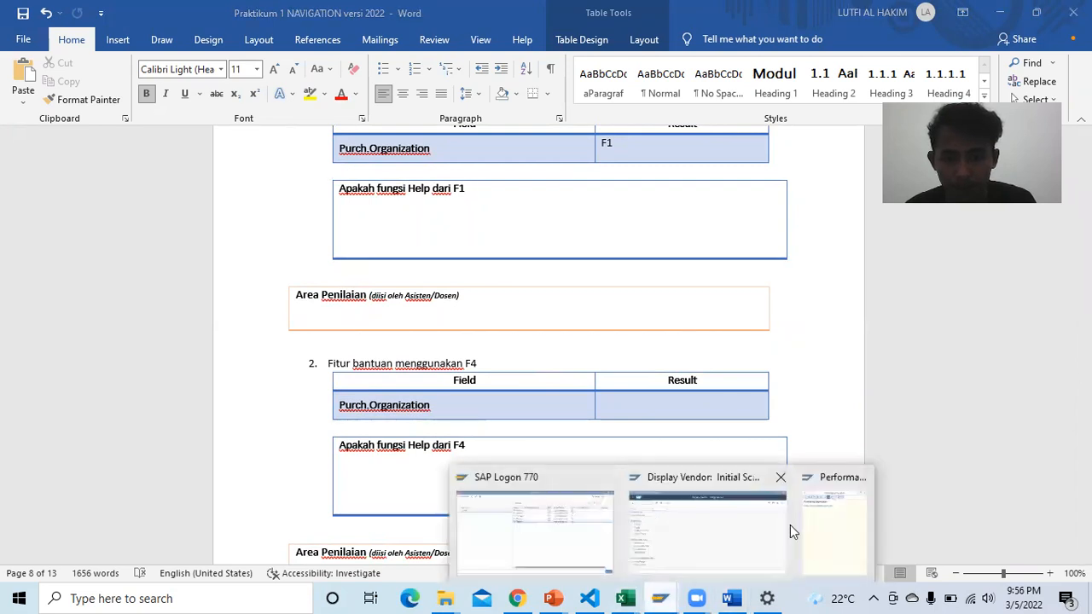
{"action": "left_click", "coordinate": [830, 517]}
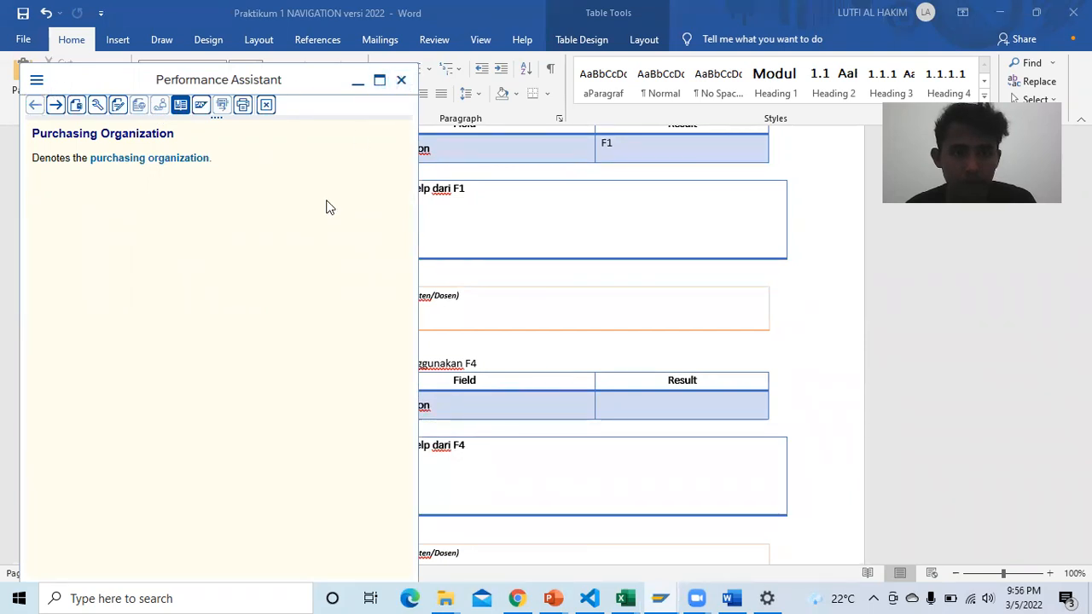
{"action": "key", "text": "alt+Tab"}
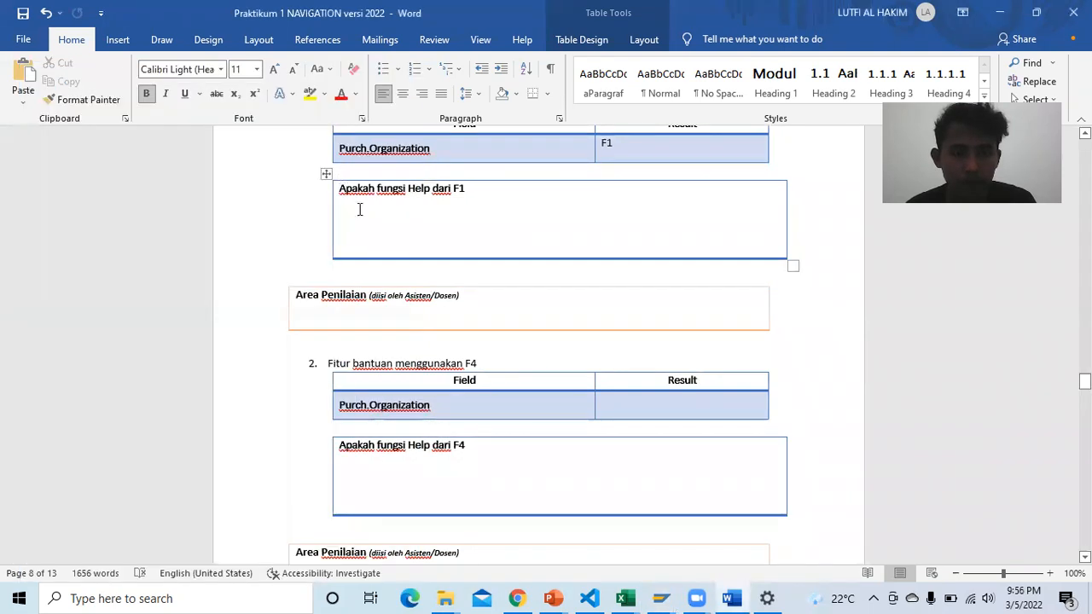
{"action": "left_click", "coordinate": [660, 598]}
{"action": "left_click", "coordinate": [711, 530]}
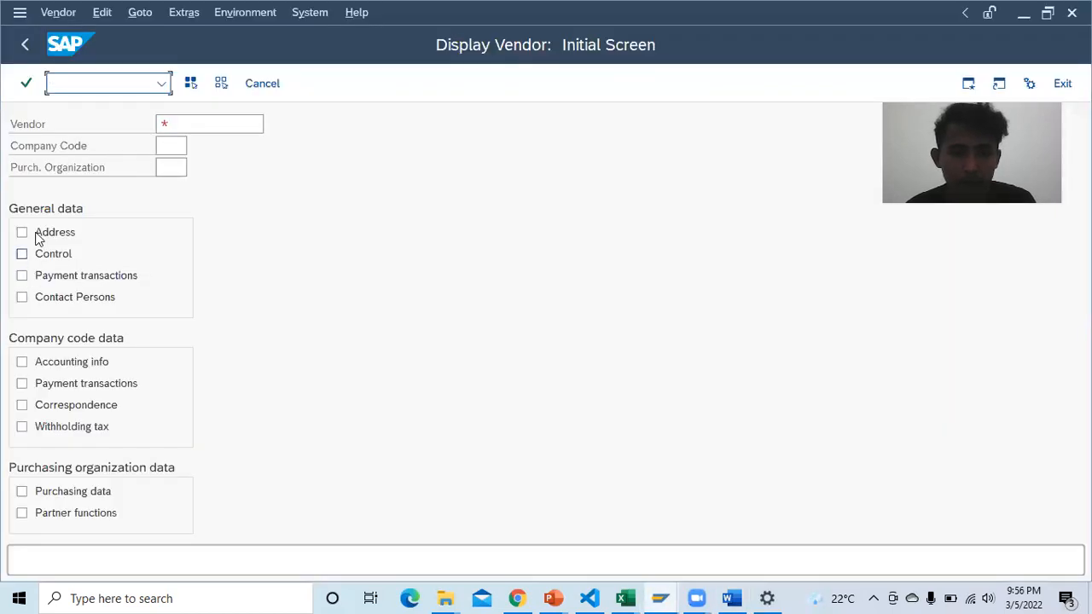
Step: Open the XK03 vendor display and request F4 possible values for Purch. Organization
{"action": "left_click", "coordinate": [24, 43]}
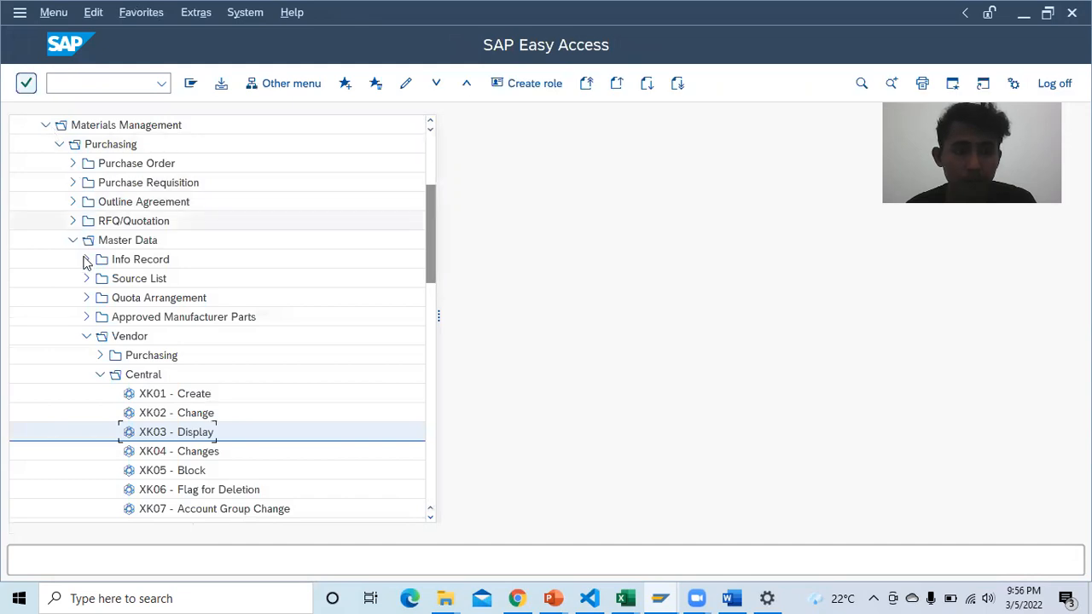
{"action": "double_click", "coordinate": [174, 435]}
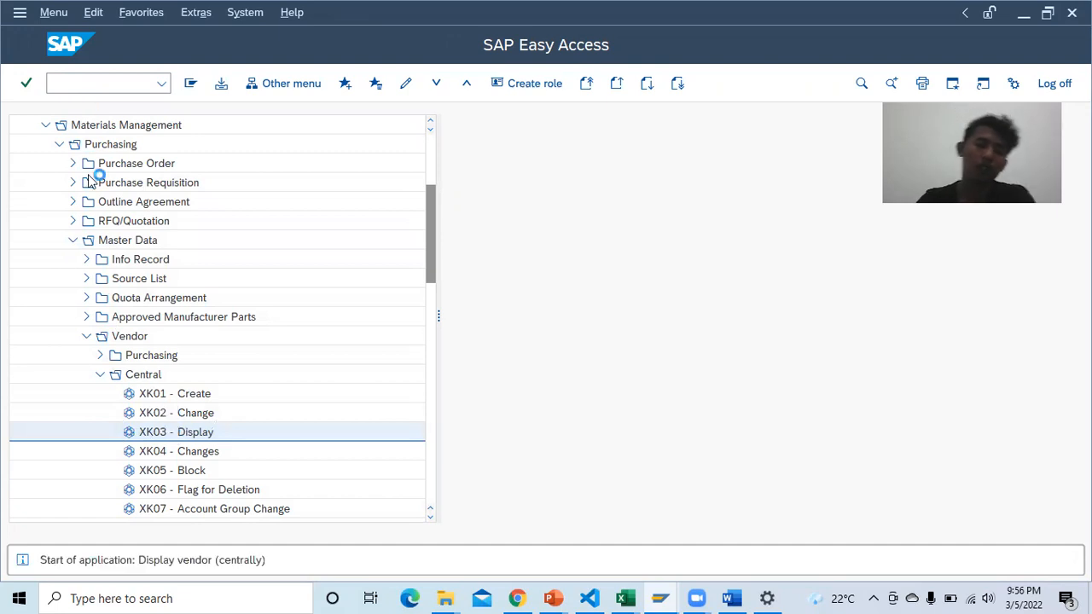
{"action": "left_click", "coordinate": [165, 168]}
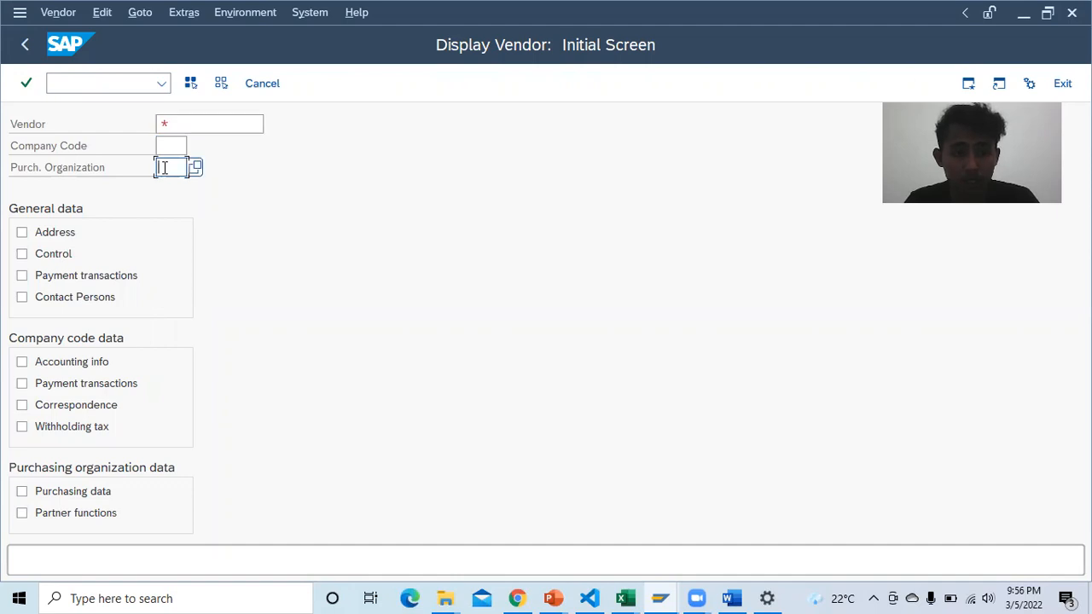
{"action": "key", "text": "F4"}
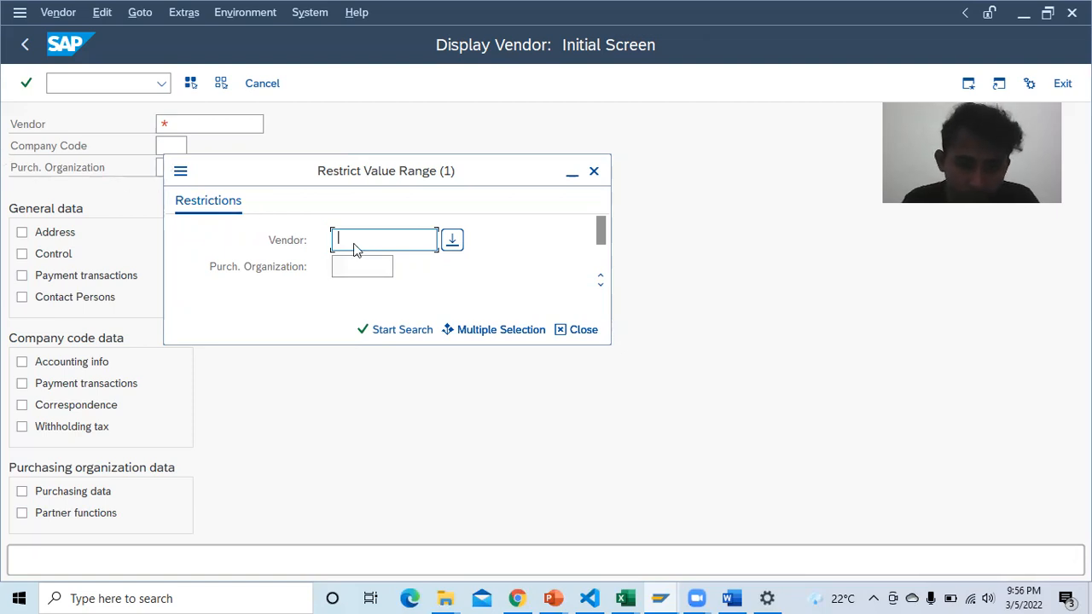
Step: Select the Purch. Organization restriction in Restrict Value Range, then return to the Word report
{"action": "left_click", "coordinate": [366, 268]}
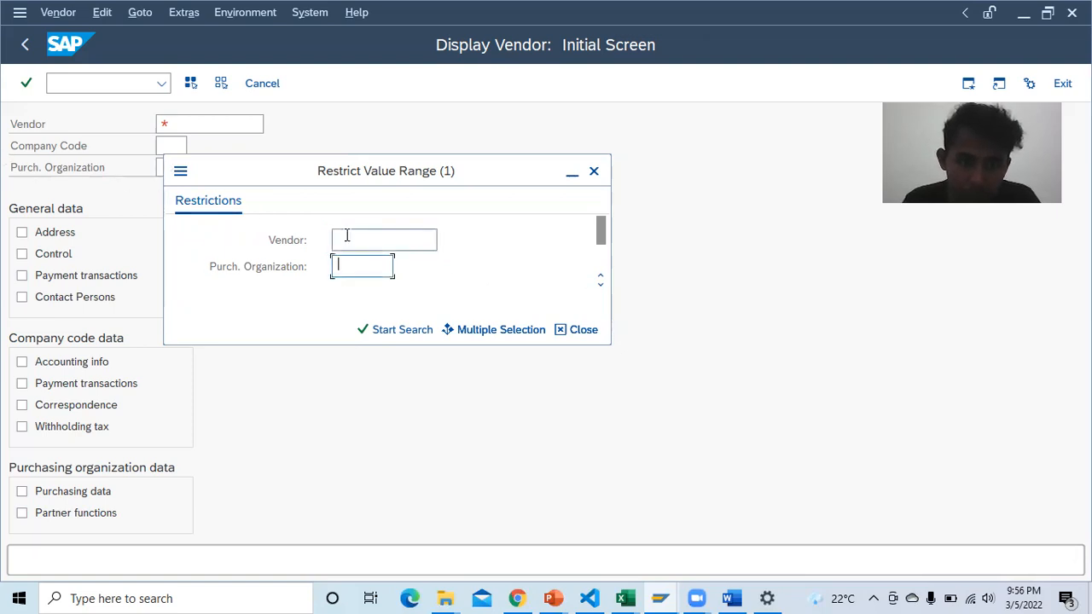
{"action": "left_click", "coordinate": [353, 239]}
{"action": "left_click", "coordinate": [357, 270]}
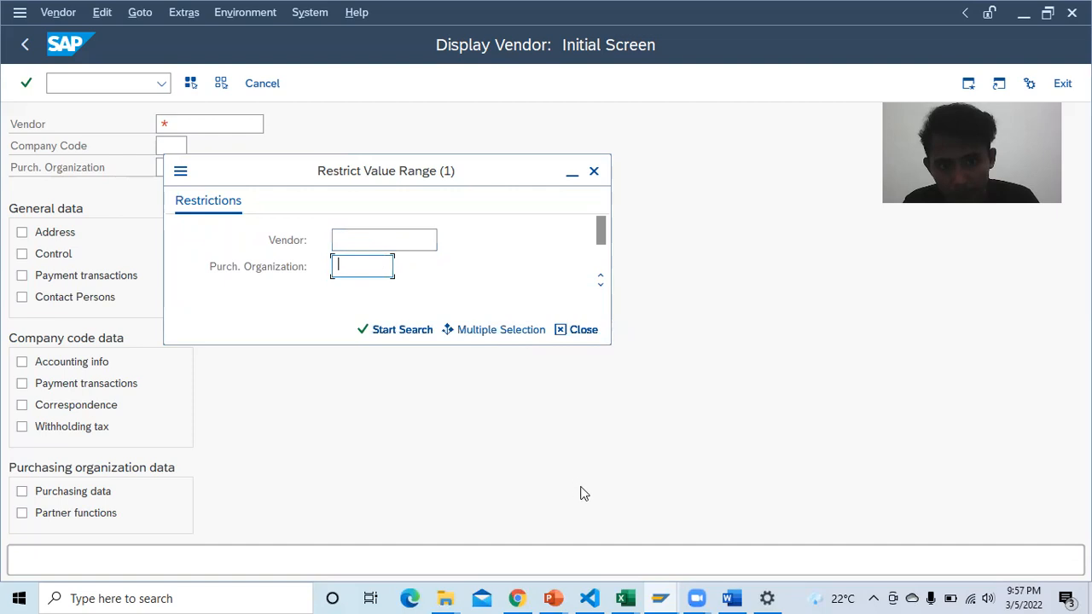
{"action": "left_click", "coordinate": [734, 598]}
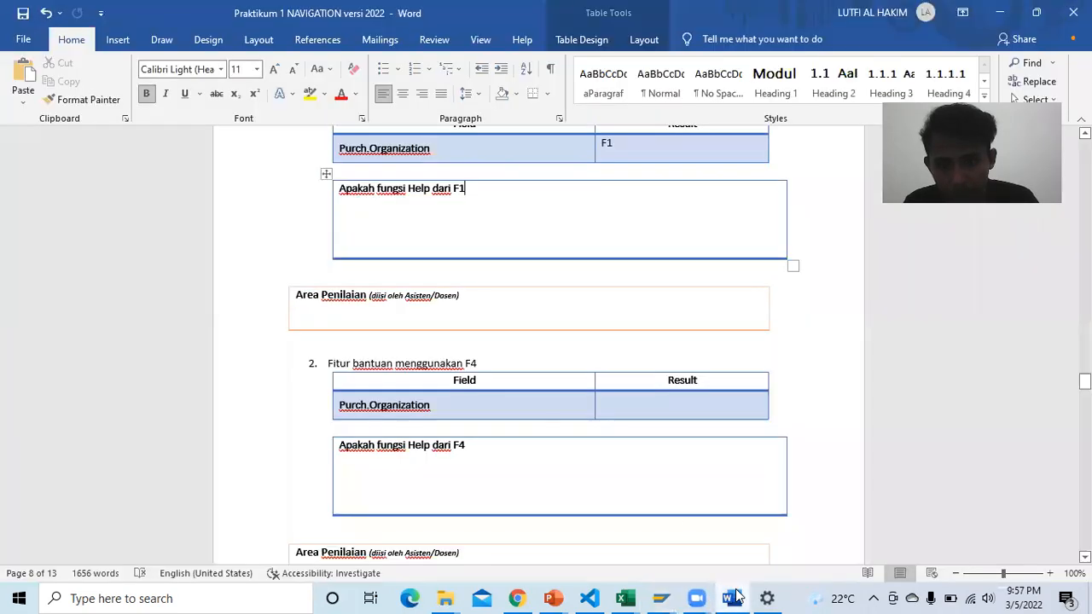
Step: Enter F4 as the Purch.Organization result in the F4 help table
{"action": "left_click", "coordinate": [641, 410]}
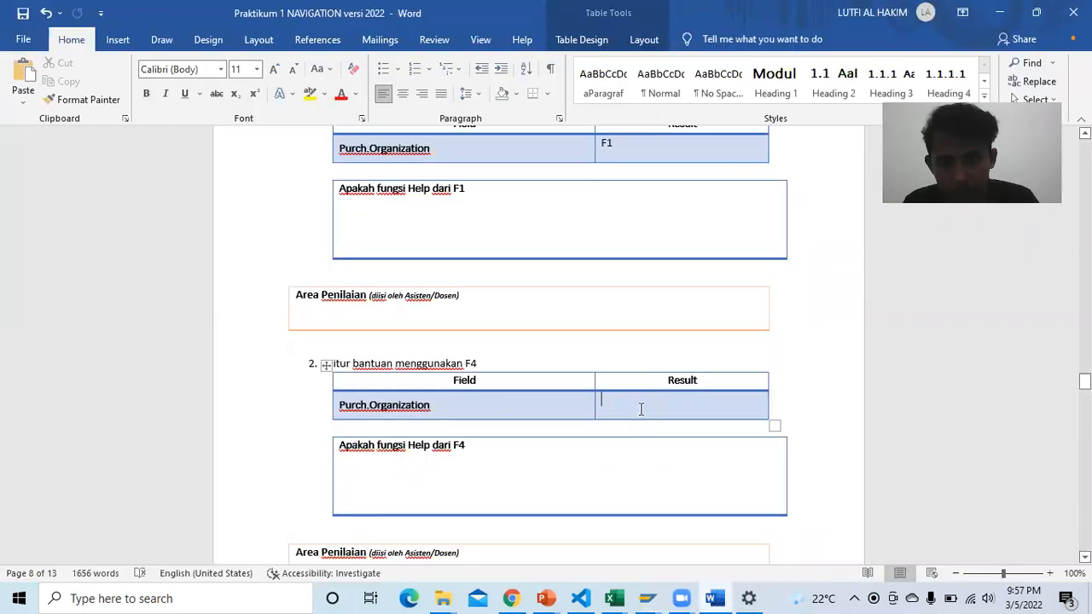
{"action": "type", "text": "F4"}
{"action": "scroll", "coordinate": [612, 337], "scroll_direction": "down", "scroll_amount": 7}
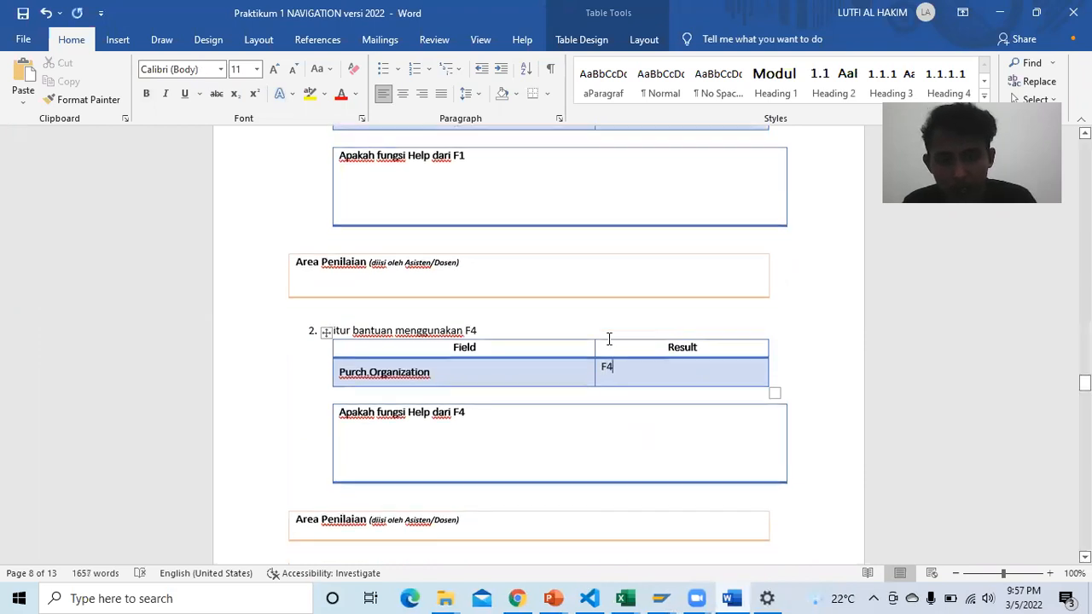
{"action": "scroll", "coordinate": [460, 330], "scroll_direction": "down", "scroll_amount": 3}
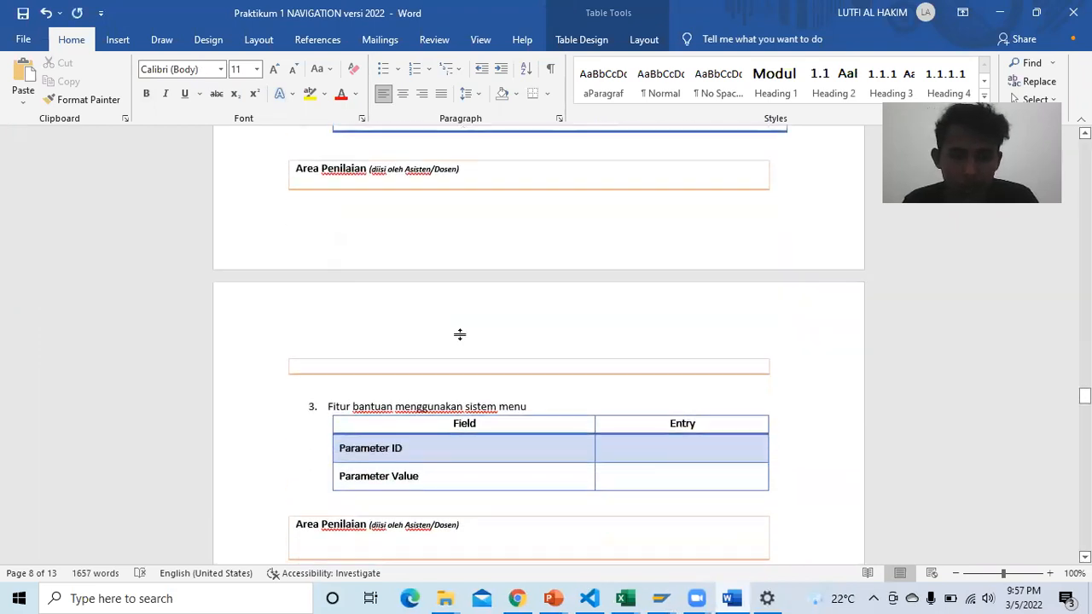
{"action": "scroll", "coordinate": [462, 336], "scroll_direction": "down", "scroll_amount": 1}
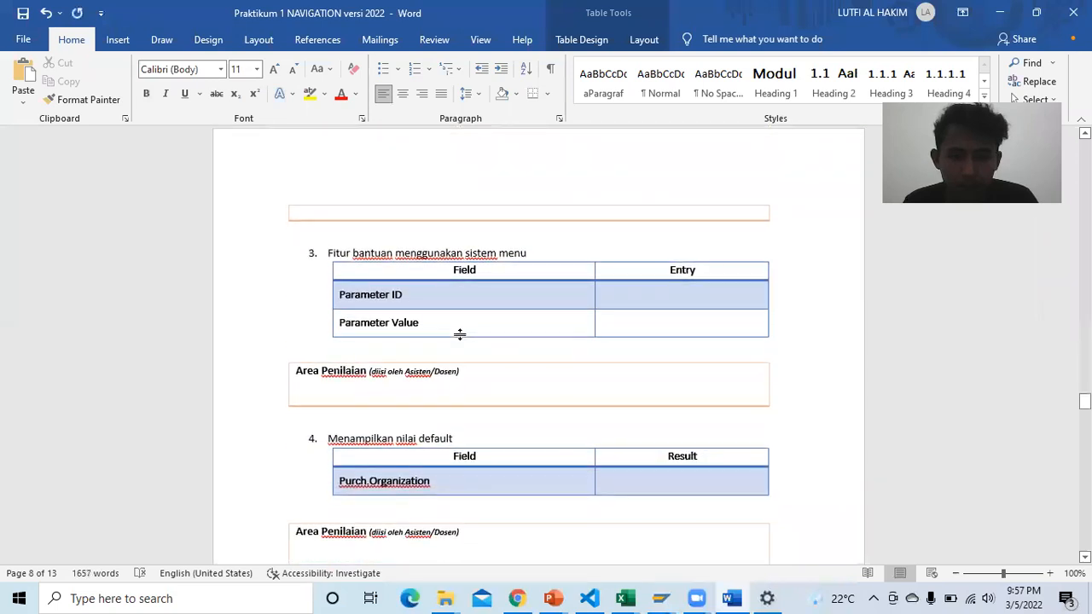
Step: Select the Parameter ID entry cell, then view page 69 of the exercise PDF
{"action": "left_click", "coordinate": [663, 304]}
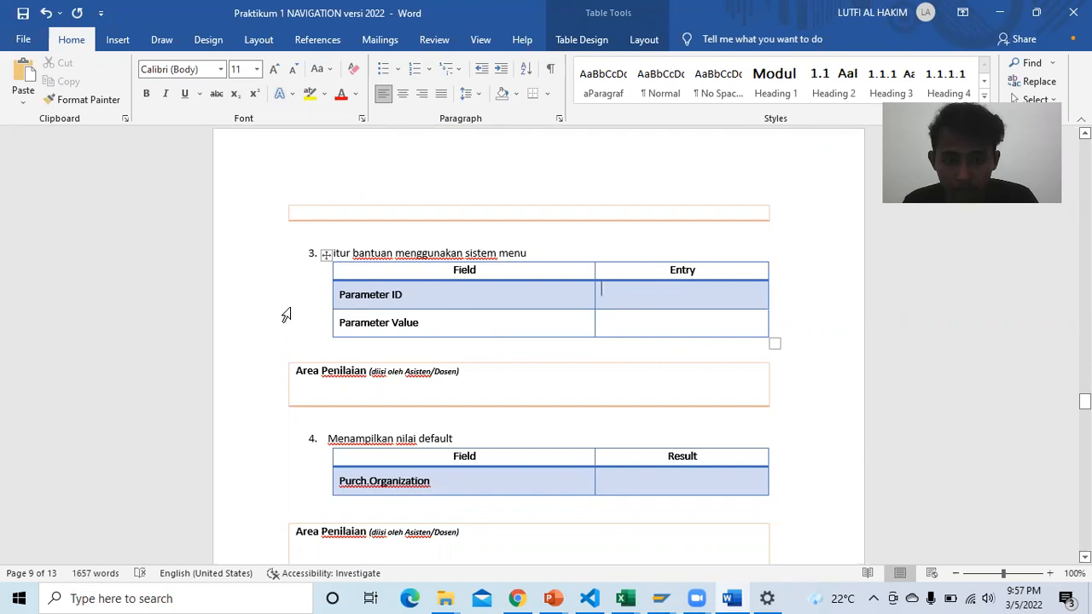
{"action": "left_click", "coordinate": [518, 597]}
{"action": "scroll", "coordinate": [581, 357], "scroll_direction": "down", "scroll_amount": 3}
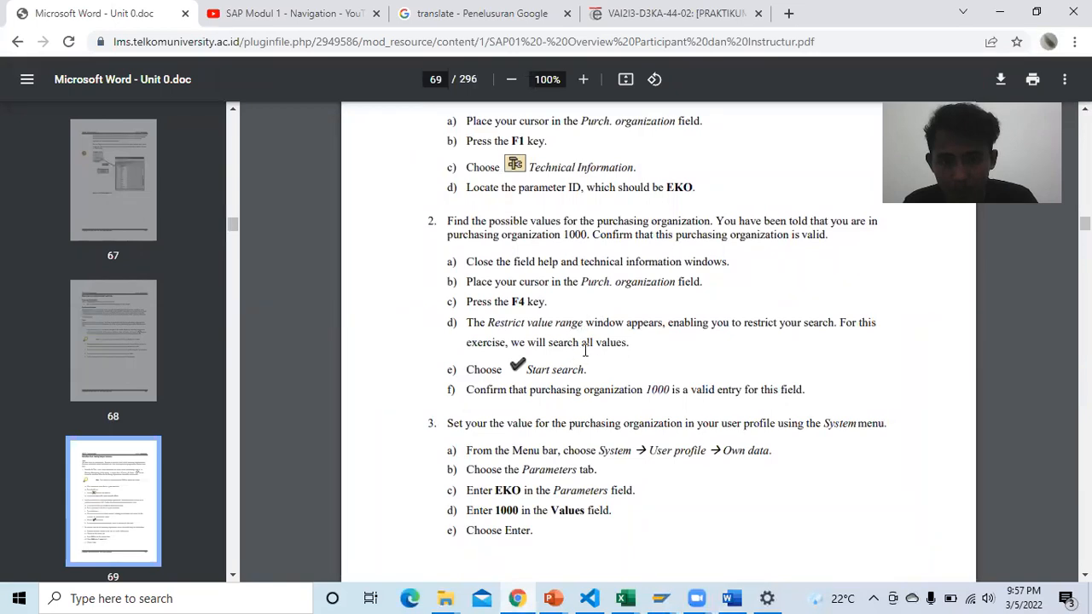
Step: Scroll the PDF back up to the Solution 2-4 help-feature steps
{"action": "scroll", "coordinate": [585, 349], "scroll_direction": "up", "scroll_amount": 1}
{"action": "scroll", "coordinate": [586, 350], "scroll_direction": "up", "scroll_amount": 1}
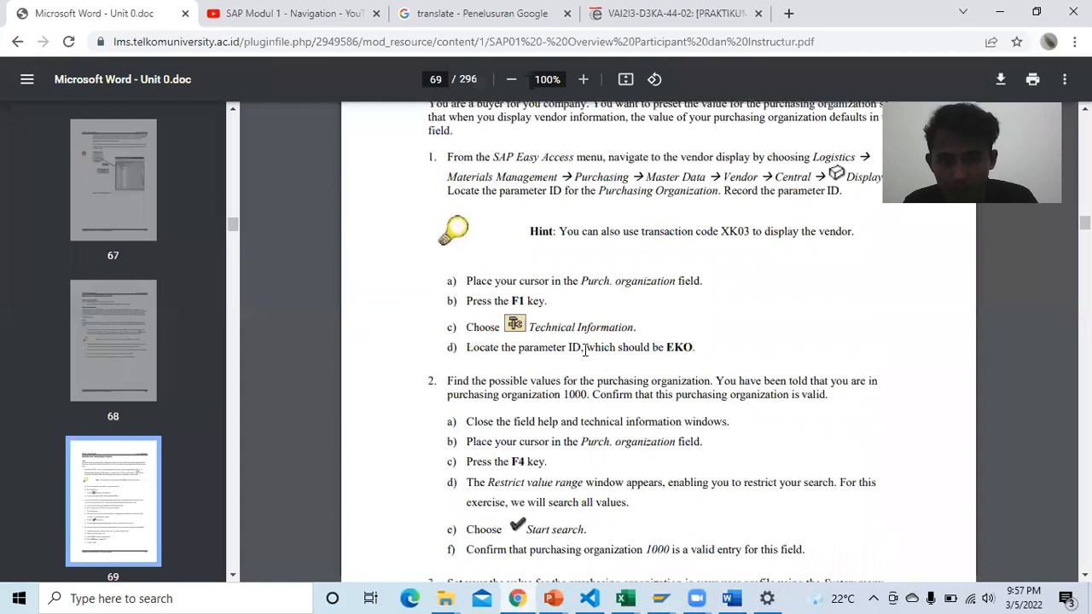
{"action": "scroll", "coordinate": [585, 350], "scroll_direction": "up", "scroll_amount": 1}
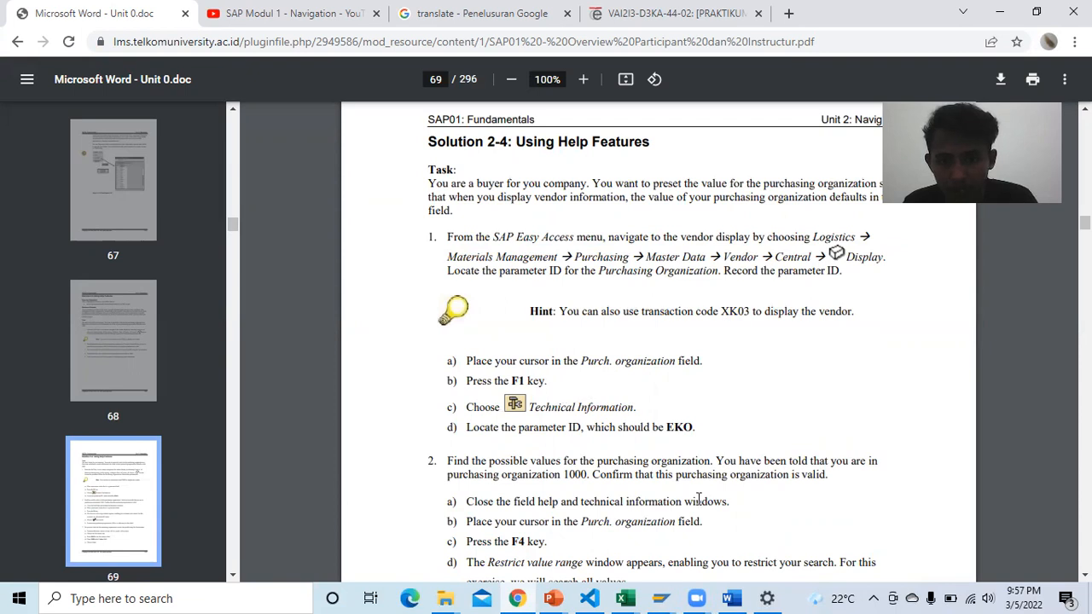
Step: Close the Restrict Value Range window and focus Purch. Organization on Display Vendor
{"action": "mouse_move", "coordinate": [660, 598]}
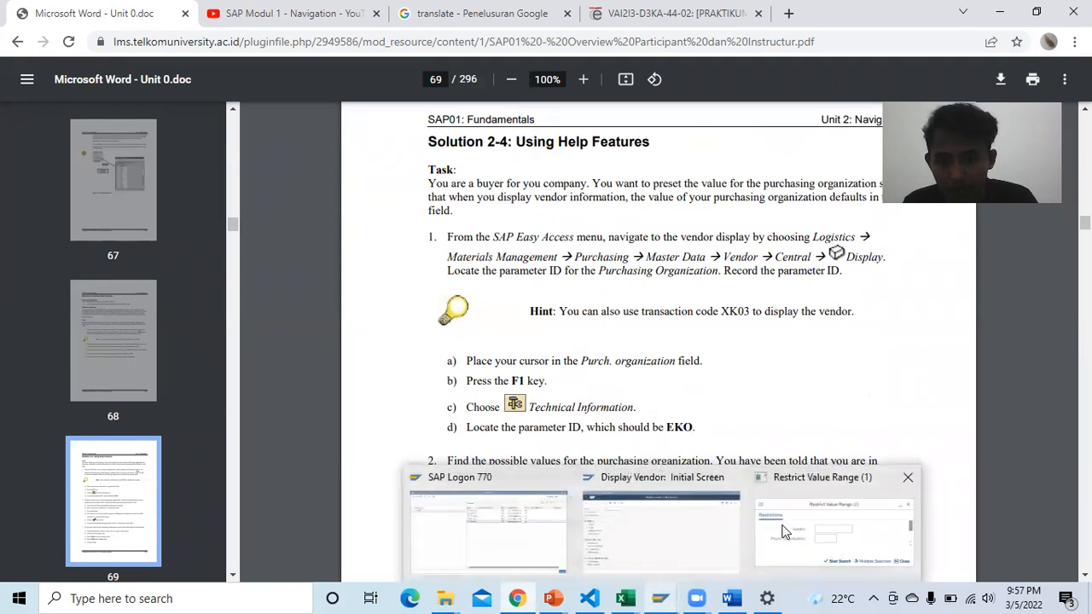
{"action": "left_click", "coordinate": [908, 477]}
{"action": "left_click", "coordinate": [717, 528]}
{"action": "left_click", "coordinate": [166, 169]}
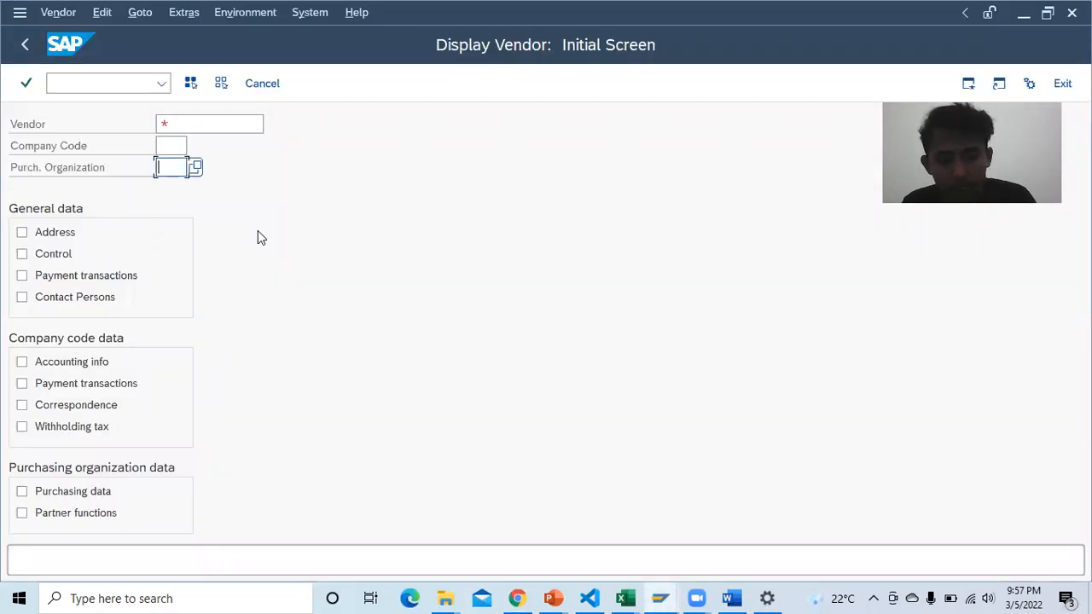
Step: Show Purch. Organization's technical information and select the parameter ID EKO
{"action": "key", "text": "F4"}
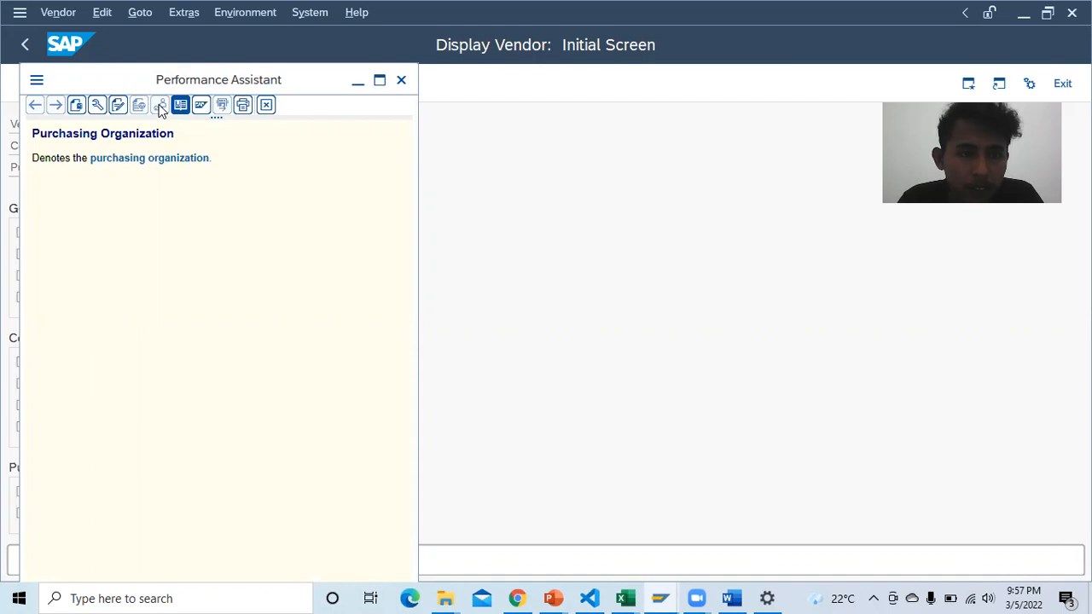
{"action": "left_click", "coordinate": [94, 107]}
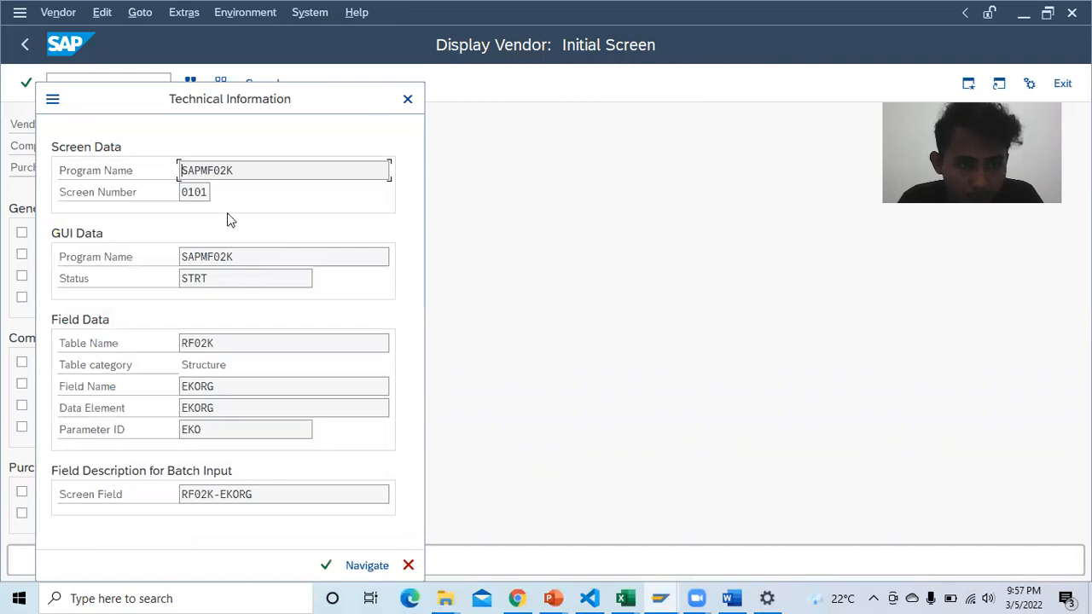
{"action": "left_click", "coordinate": [243, 428]}
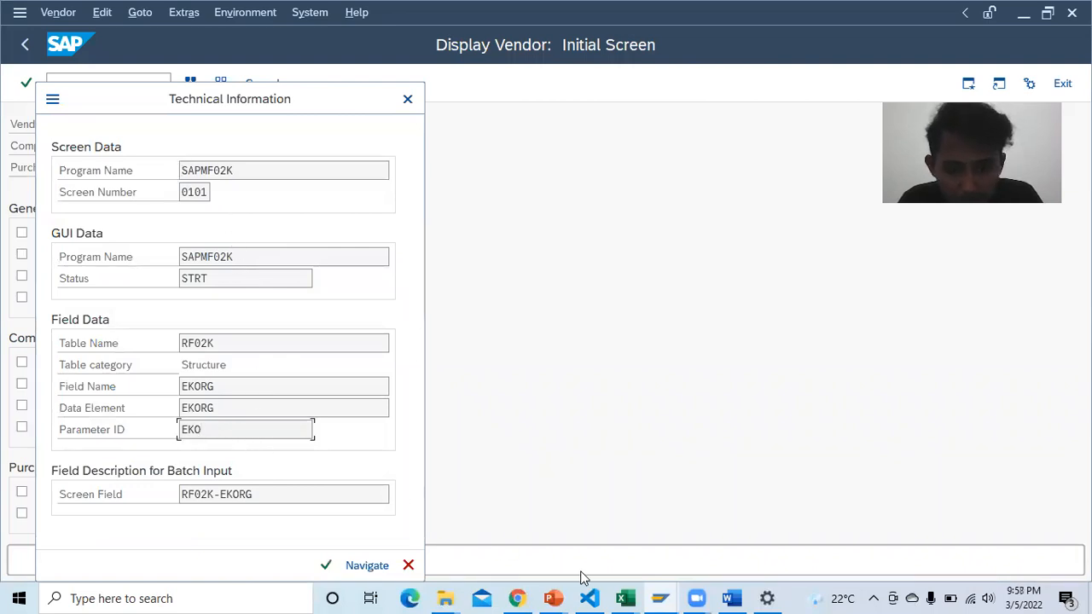
Step: Compare with the PDF and report, then close the field help window
{"action": "left_click", "coordinate": [517, 598]}
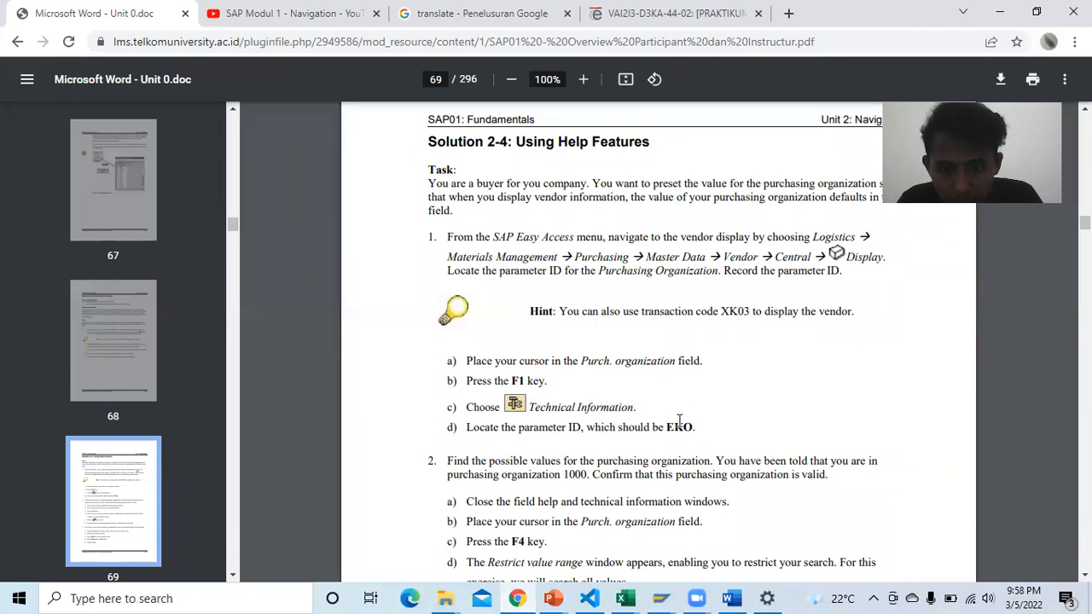
{"action": "scroll", "coordinate": [678, 422], "scroll_direction": "down", "scroll_amount": 5}
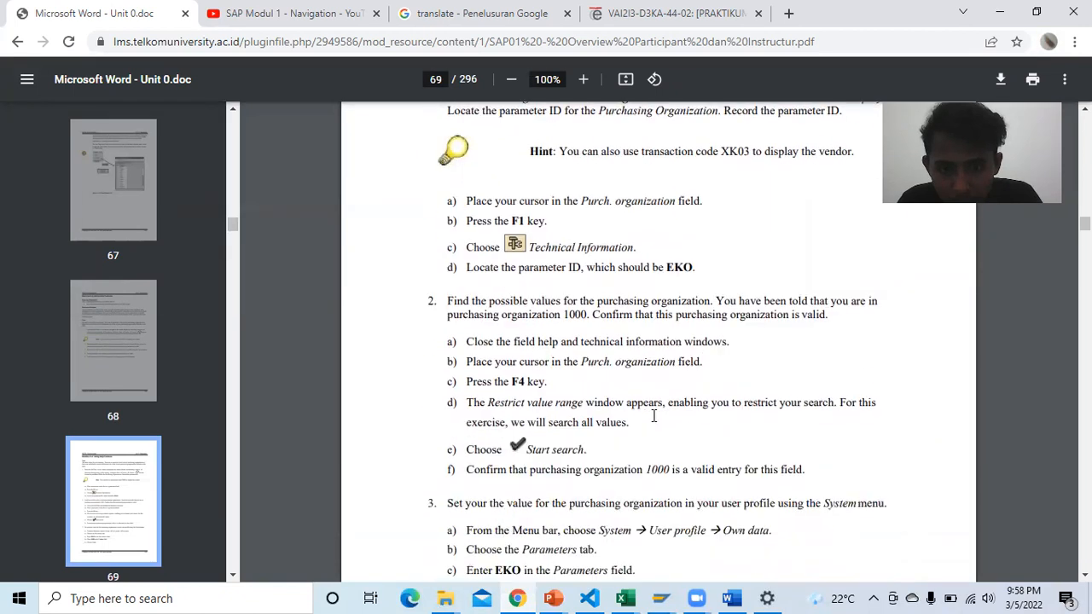
{"action": "left_click", "coordinate": [732, 598]}
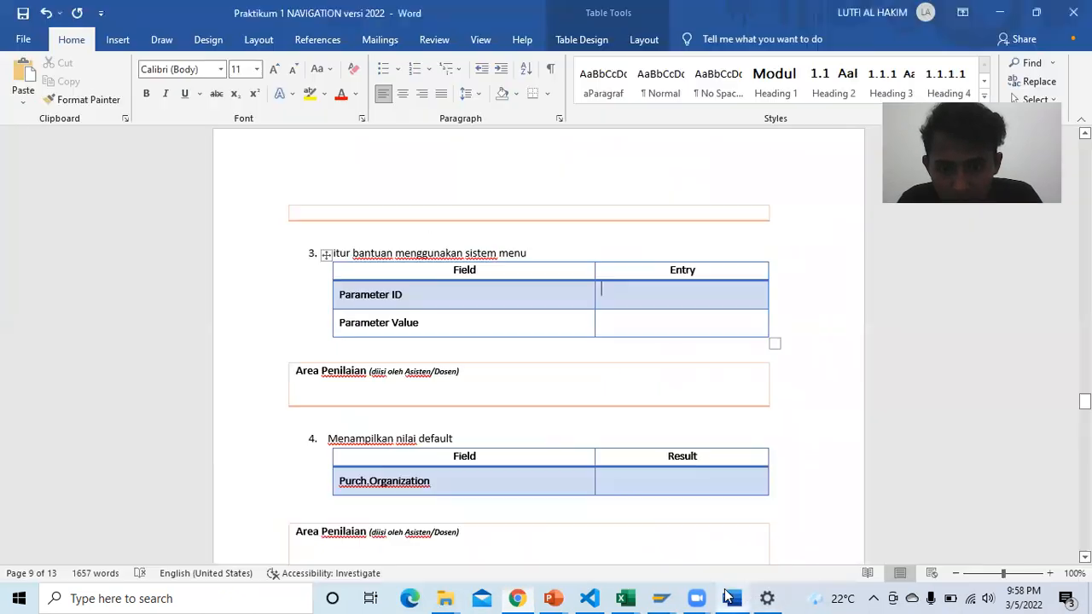
{"action": "mouse_move", "coordinate": [659, 592]}
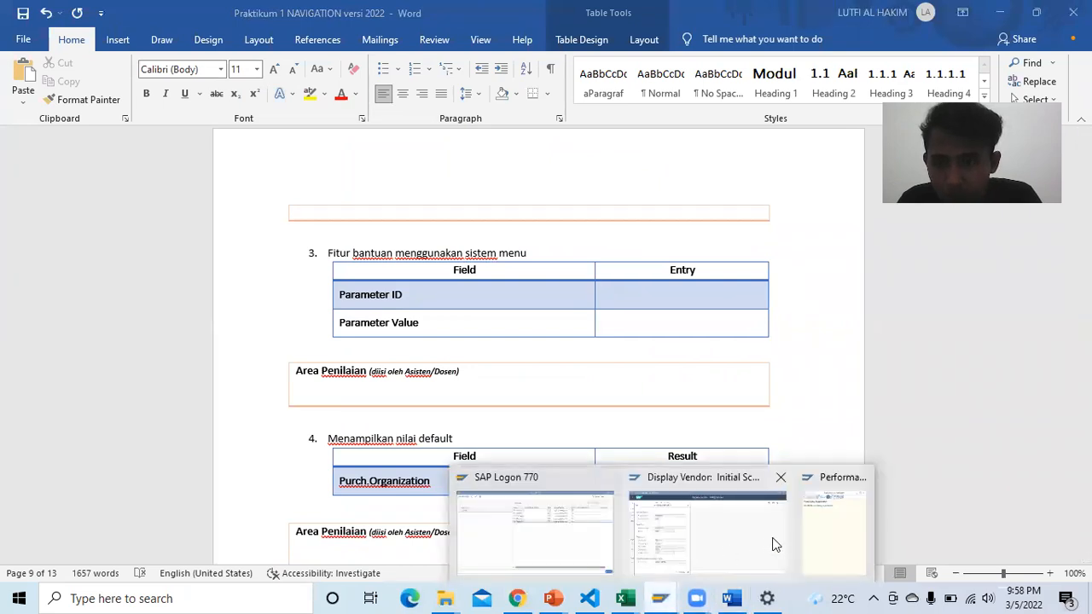
{"action": "left_click", "coordinate": [815, 521]}
{"action": "left_click", "coordinate": [401, 79]}
{"action": "key", "text": "alt+Tab"}
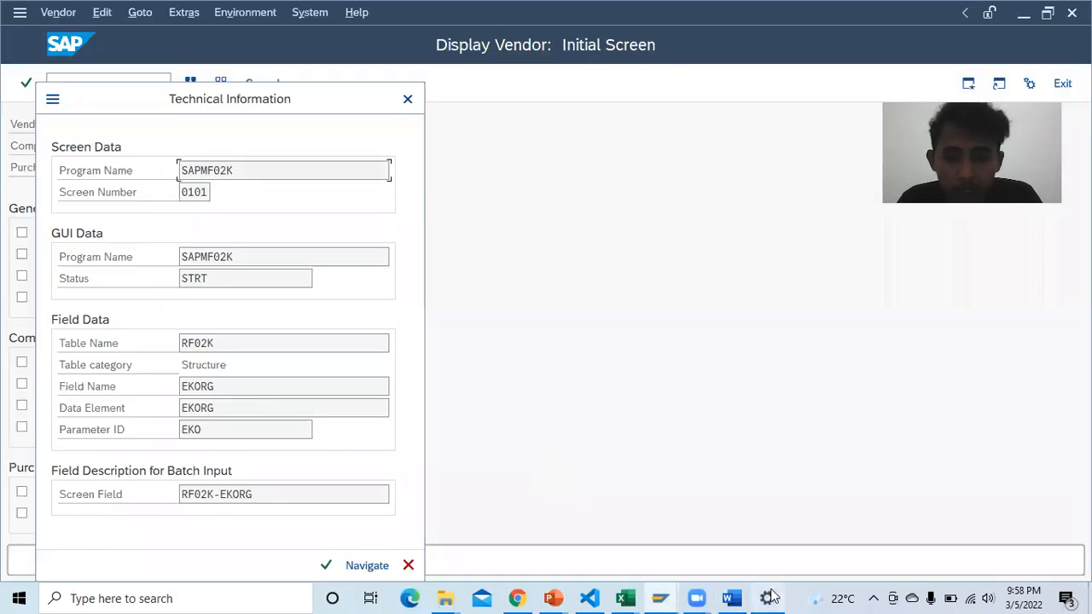
Step: Close the technical information and request Purch. Organization help again
{"action": "left_click", "coordinate": [408, 101]}
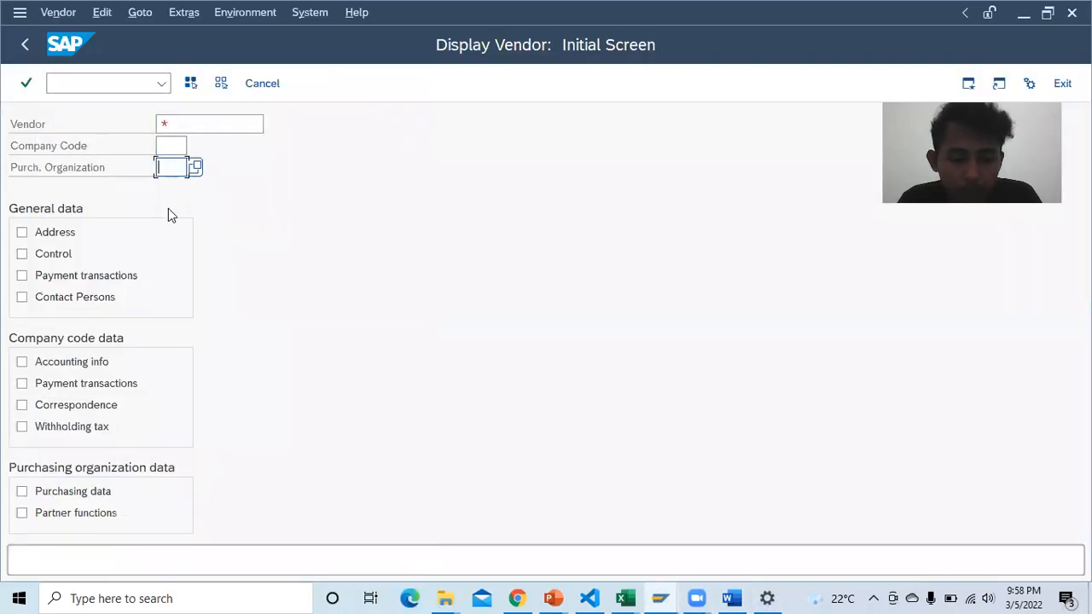
{"action": "key", "text": "F1"}
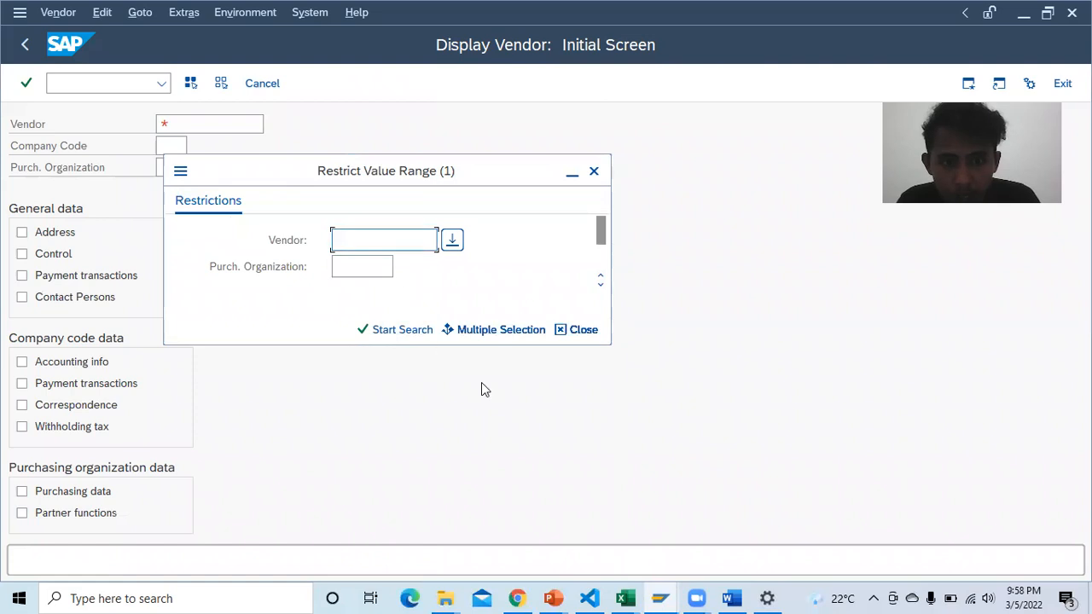
{"action": "left_click", "coordinate": [520, 595]}
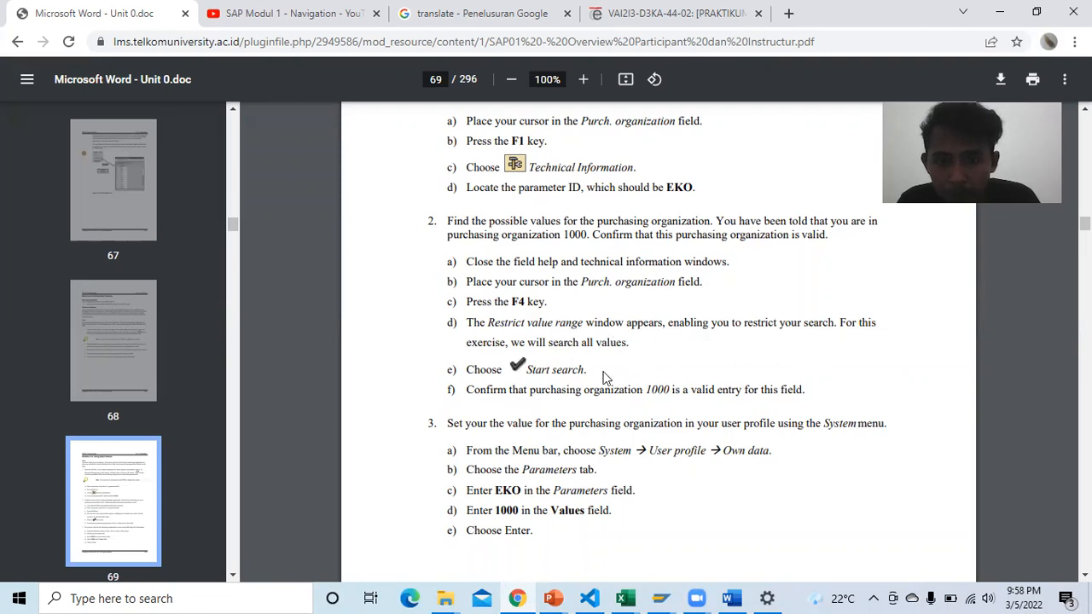
Step: Search all purchasing organization values, then read page 69 step 3: set EKO to 1000
{"action": "mouse_move", "coordinate": [662, 598]}
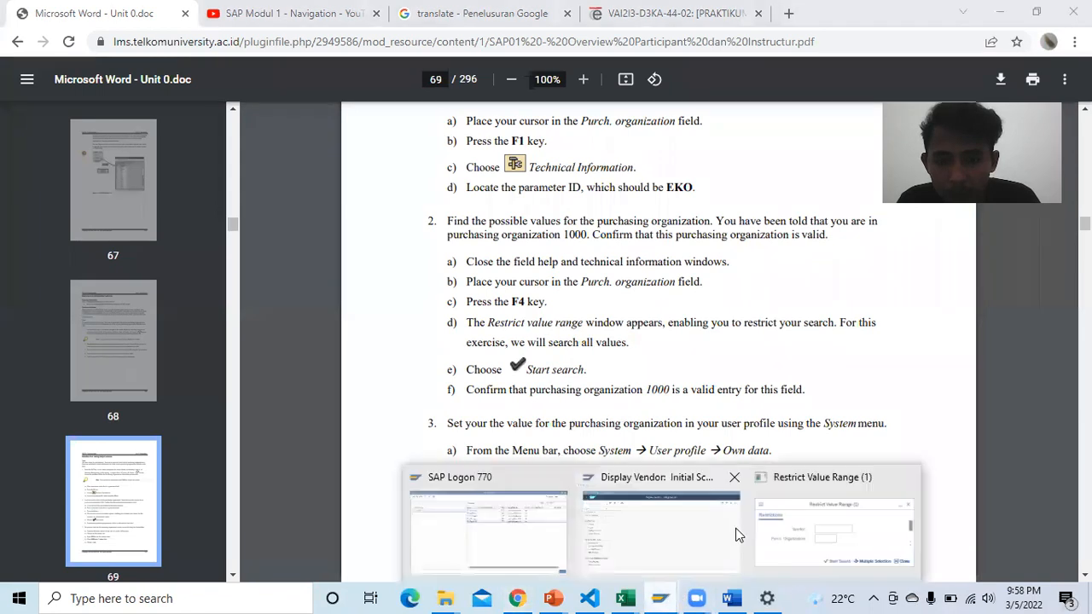
{"action": "left_click", "coordinate": [800, 525]}
{"action": "left_click", "coordinate": [406, 330]}
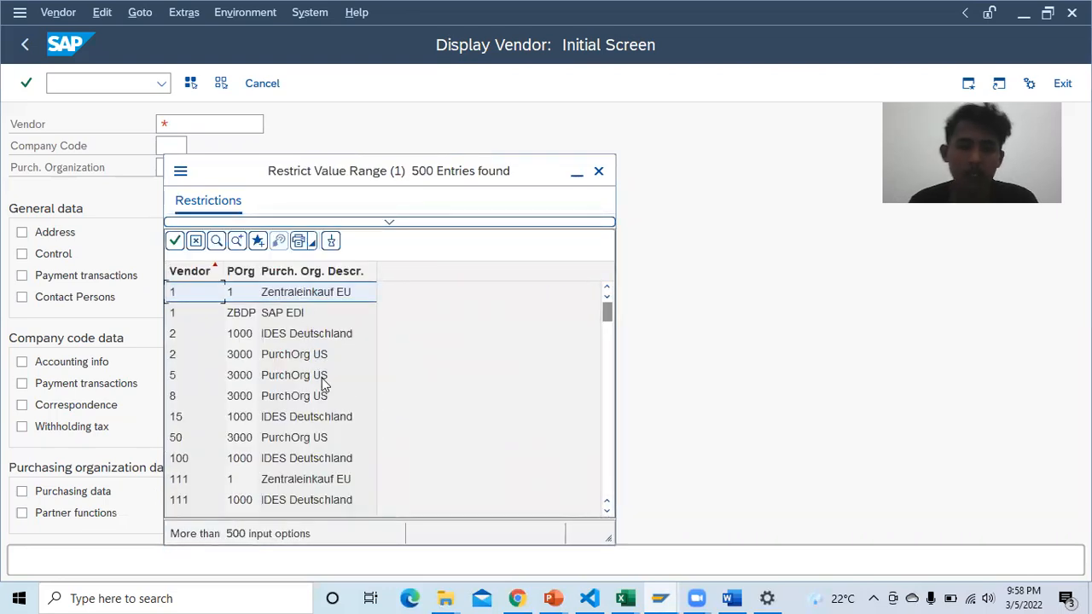
{"action": "scroll", "coordinate": [322, 387], "scroll_direction": "down", "scroll_amount": 1}
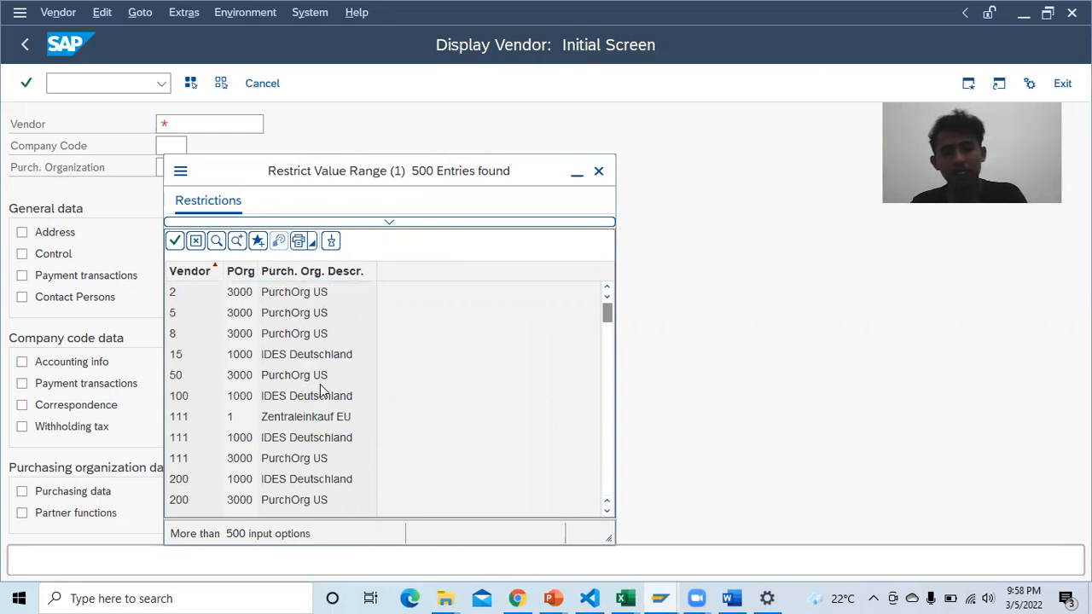
{"action": "left_click", "coordinate": [518, 598]}
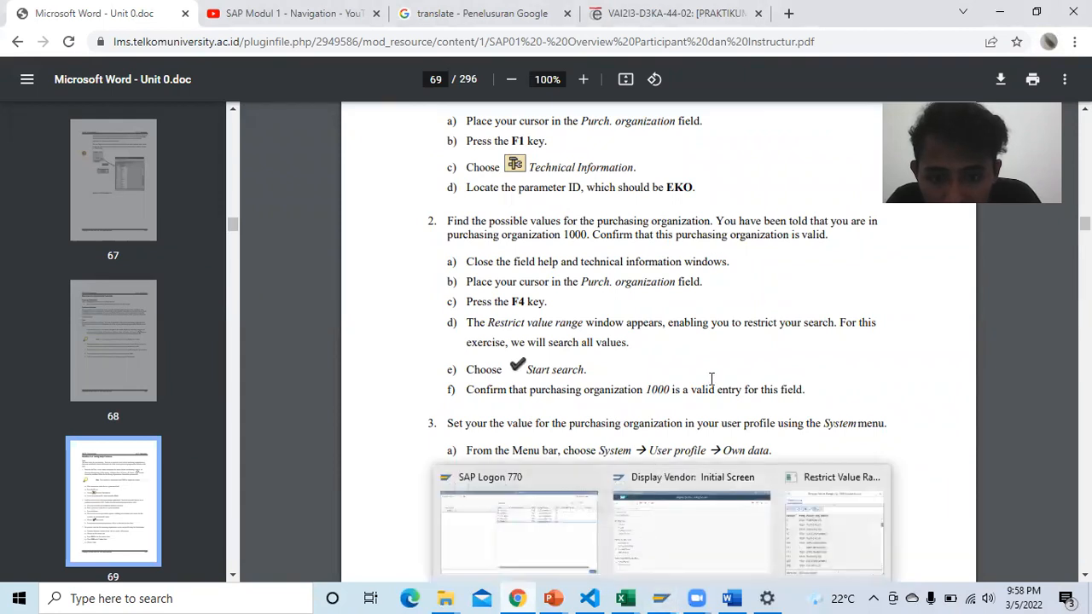
{"action": "scroll", "coordinate": [587, 418], "scroll_direction": "down", "scroll_amount": 1}
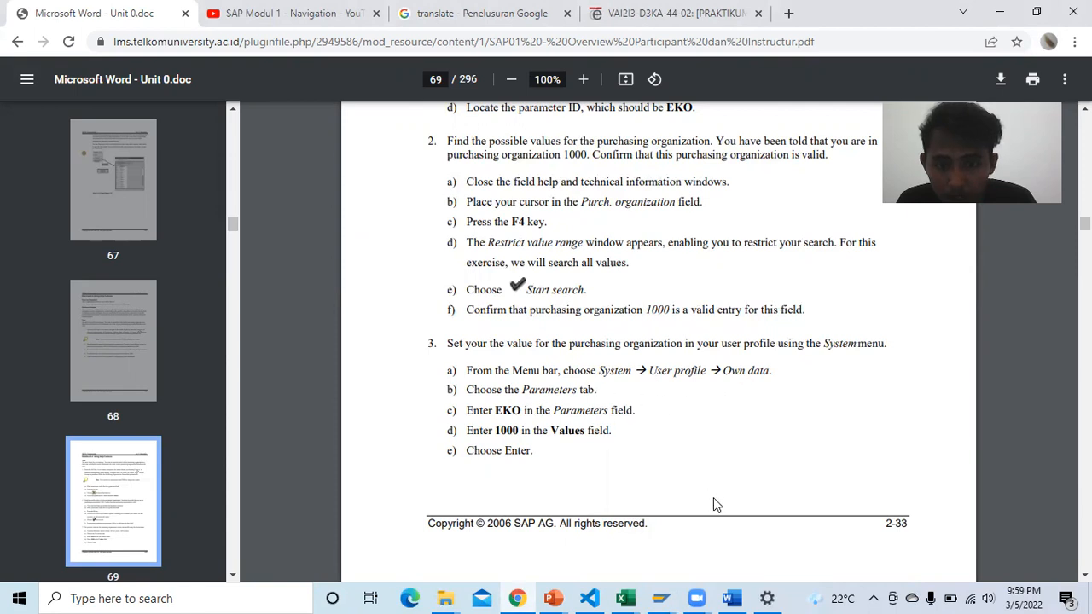
Step: Close the purchasing organization value list in SAP
{"action": "mouse_move", "coordinate": [735, 597]}
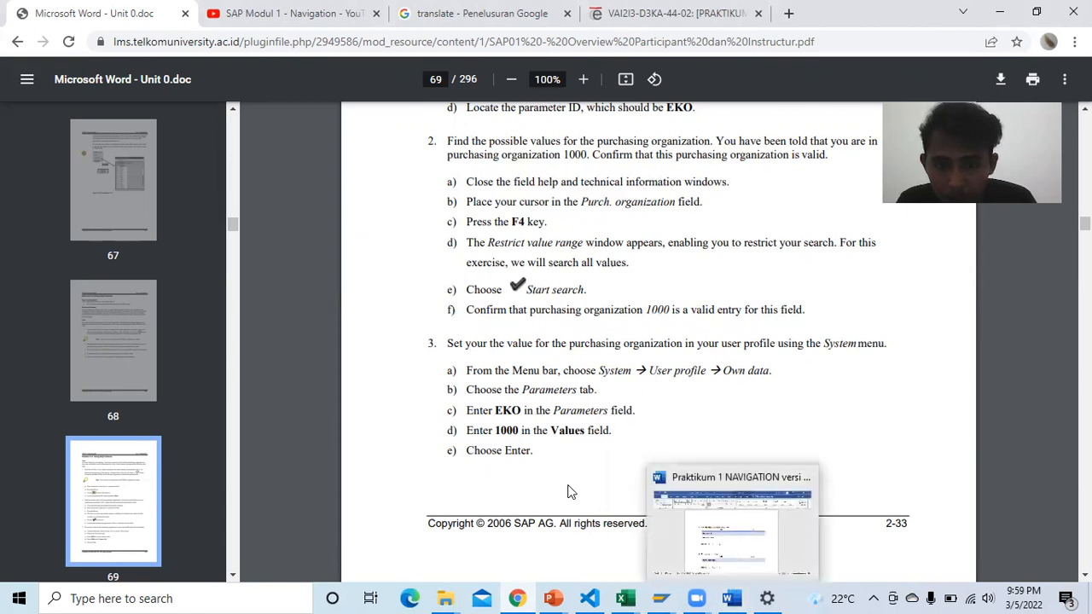
{"action": "left_click", "coordinate": [734, 598]}
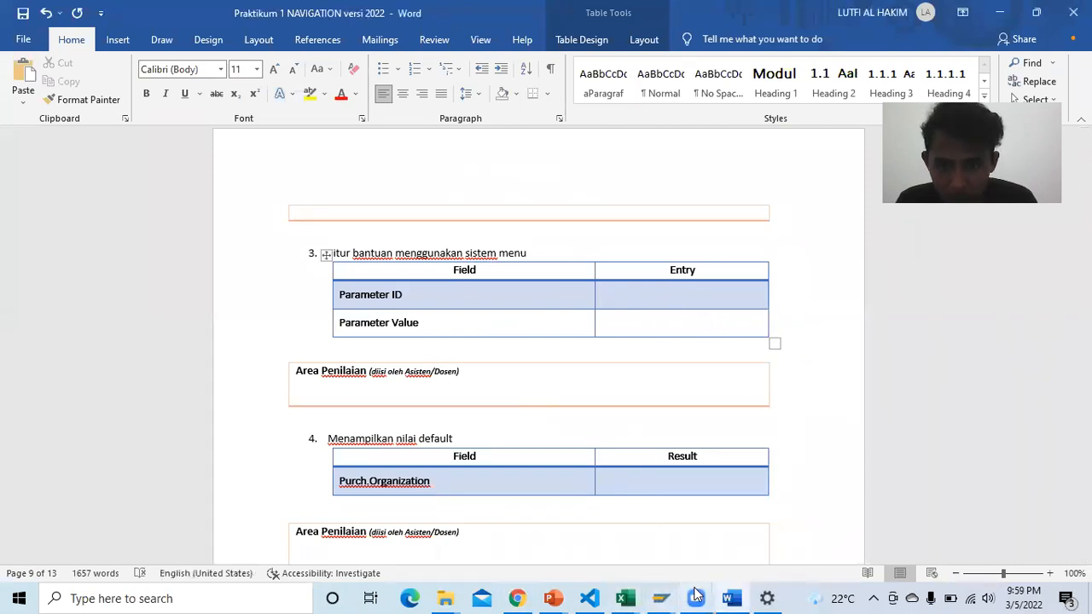
{"action": "left_click", "coordinate": [662, 597]}
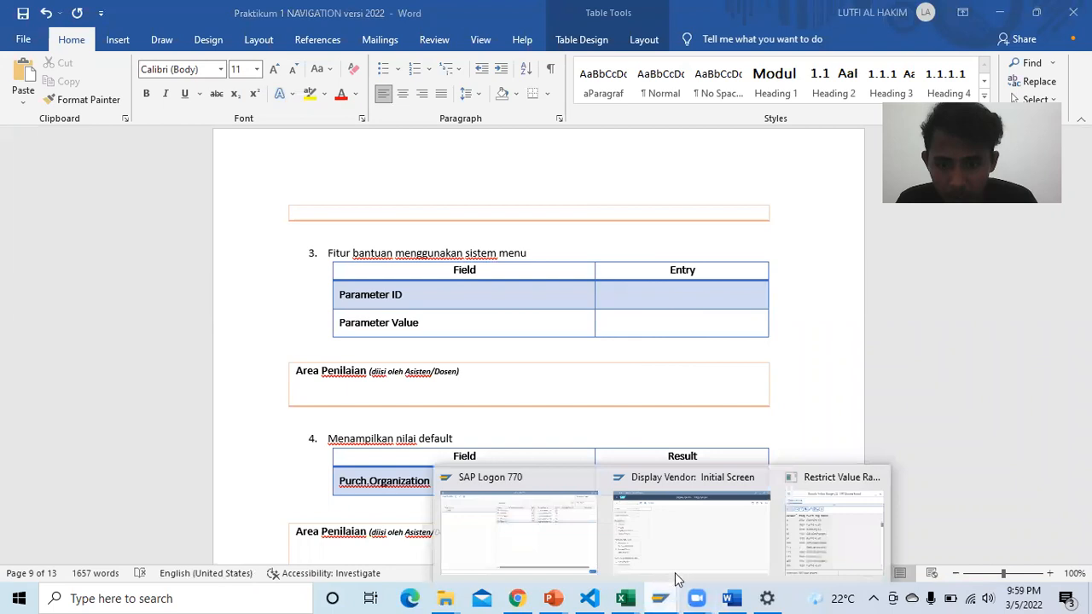
{"action": "left_click", "coordinate": [808, 533]}
{"action": "scroll", "coordinate": [335, 397], "scroll_direction": "up", "scroll_amount": 3}
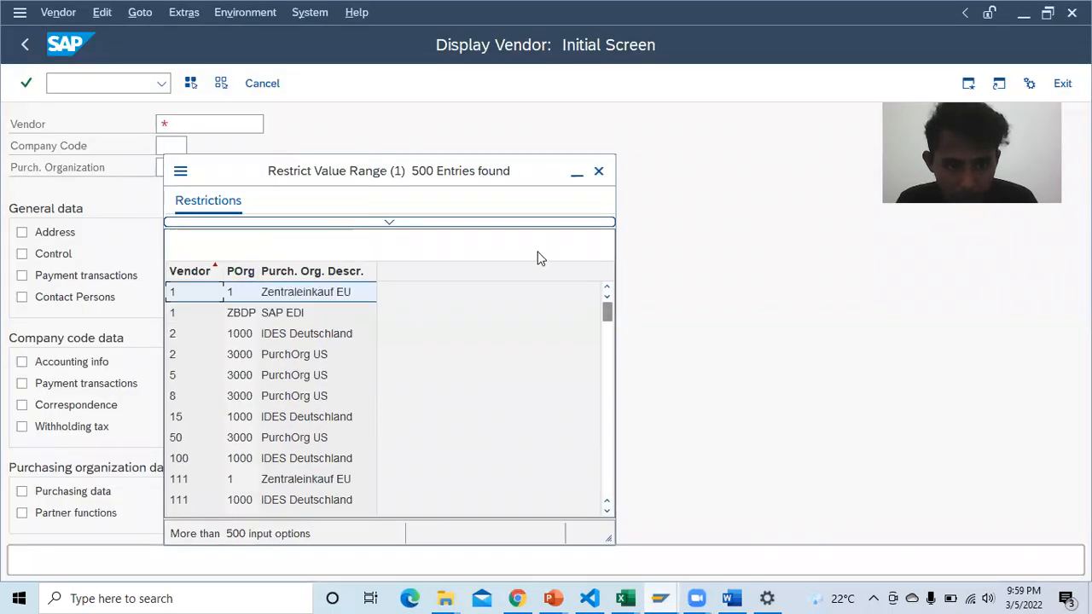
{"action": "left_click", "coordinate": [598, 173]}
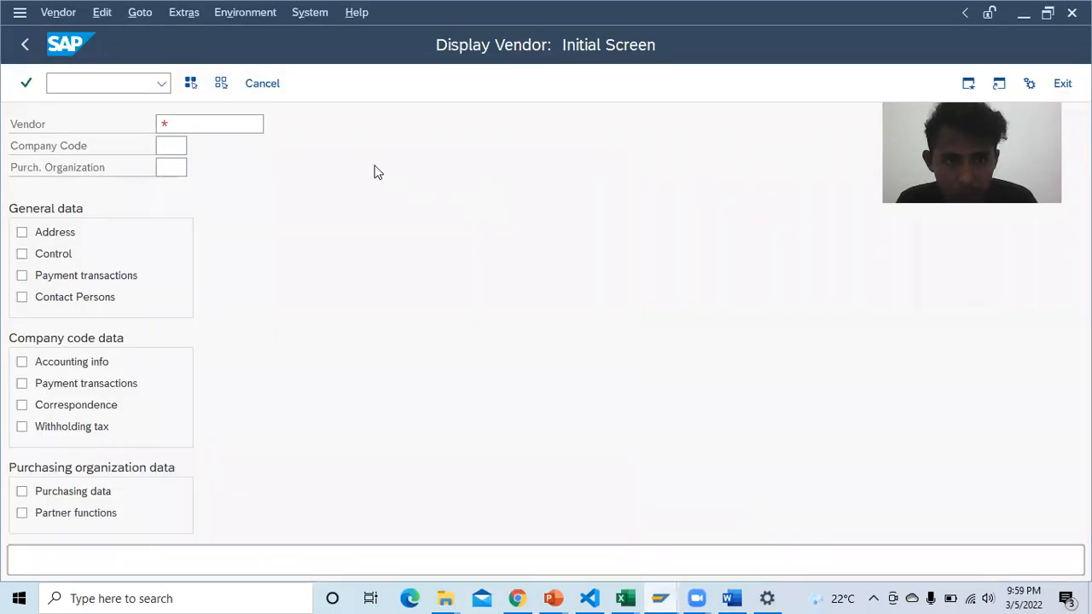
Step: Look up parameter ID EKO via F1 Technical Information and enter it in Word
{"action": "left_click", "coordinate": [168, 167]}
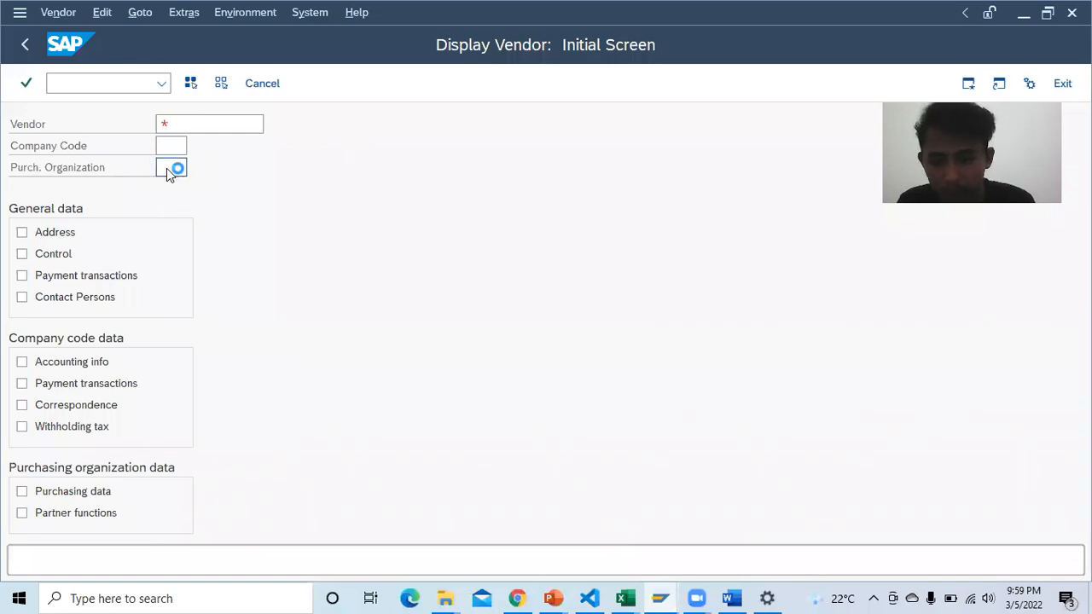
{"action": "key", "text": "F1"}
{"action": "left_click", "coordinate": [97, 105]}
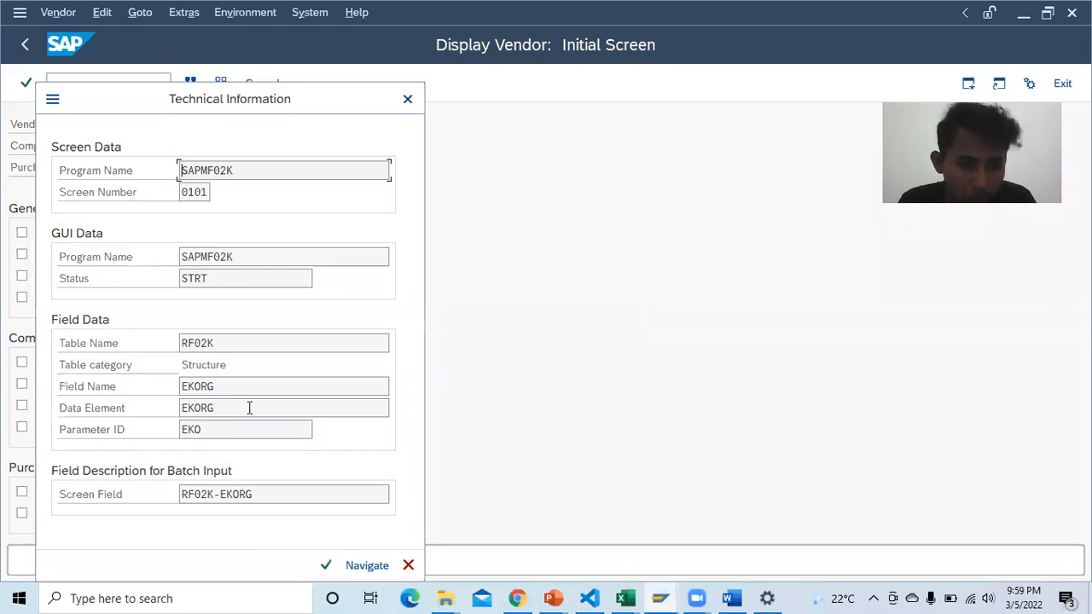
{"action": "left_click", "coordinate": [238, 428]}
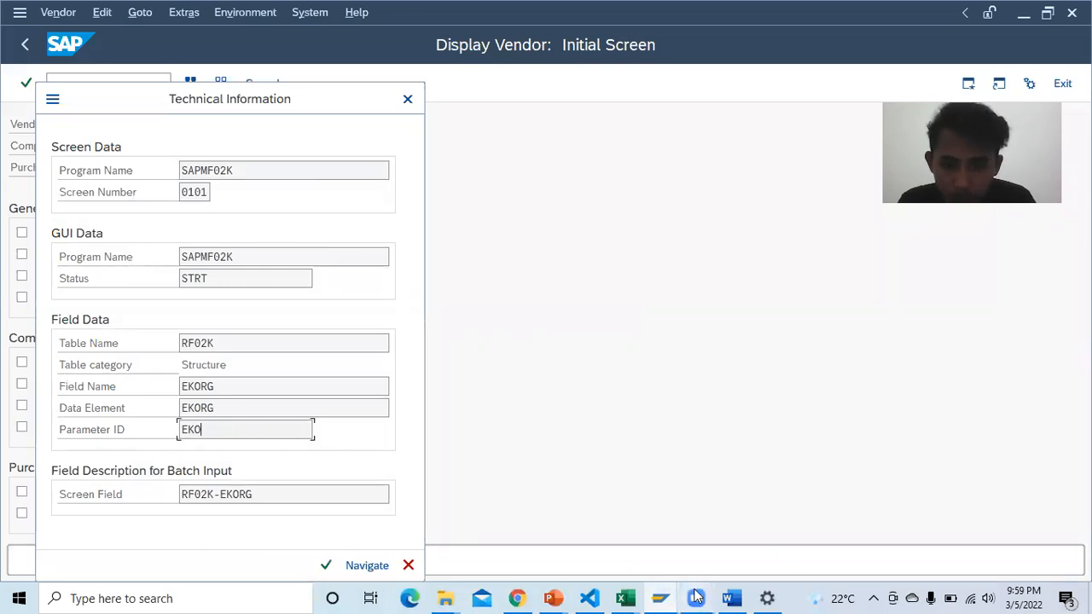
{"action": "left_click", "coordinate": [729, 598]}
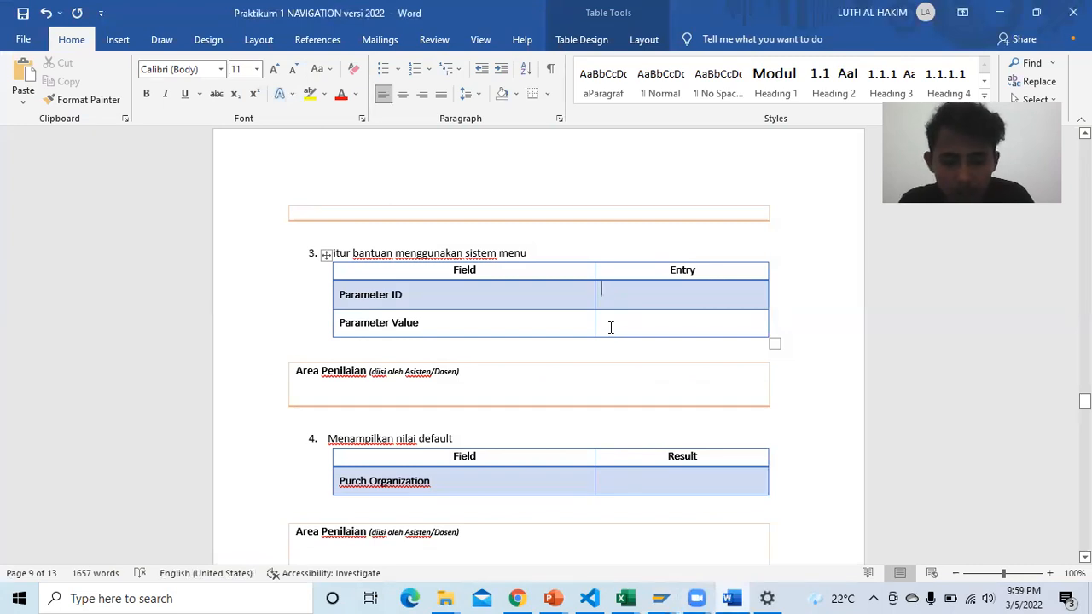
{"action": "type", "text": "EKO"}
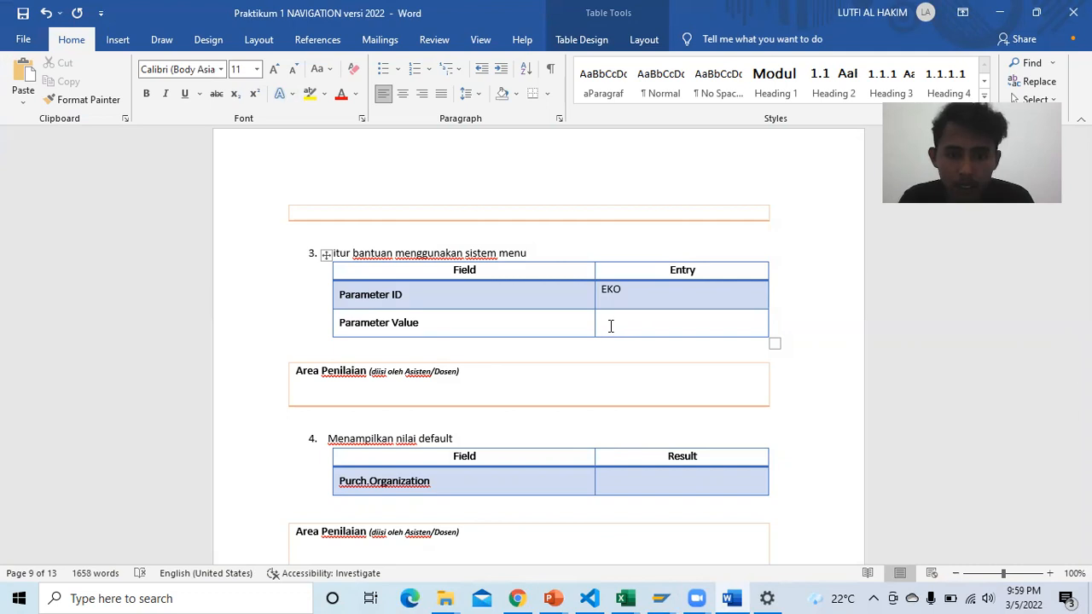
Step: Move to the Parameter Value cell, recheck and close SAP's technical information, then reread the PDF
{"action": "left_click", "coordinate": [611, 325]}
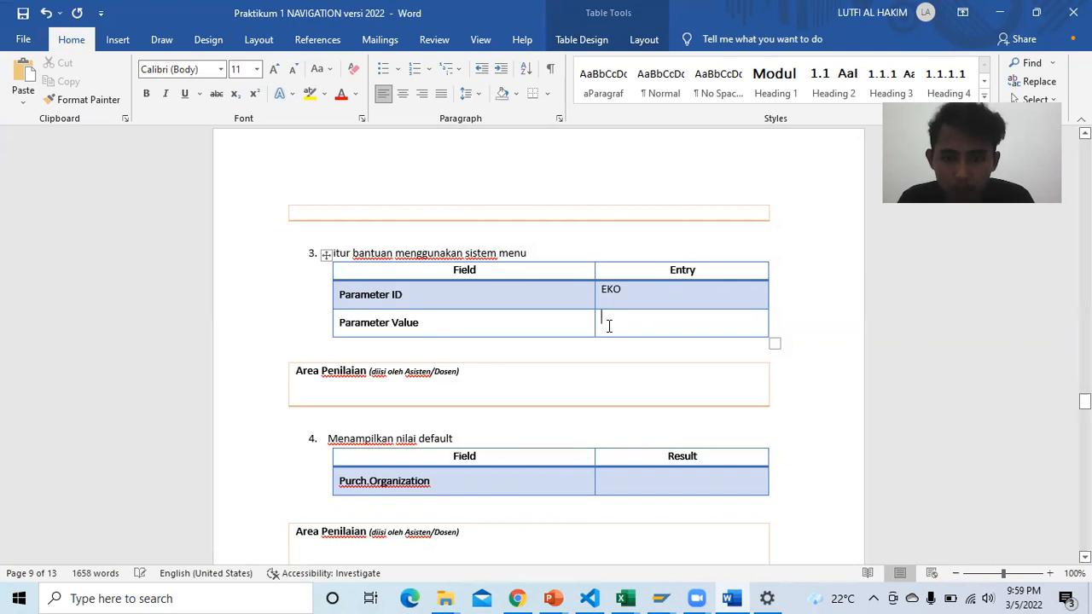
{"action": "mouse_move", "coordinate": [660, 598]}
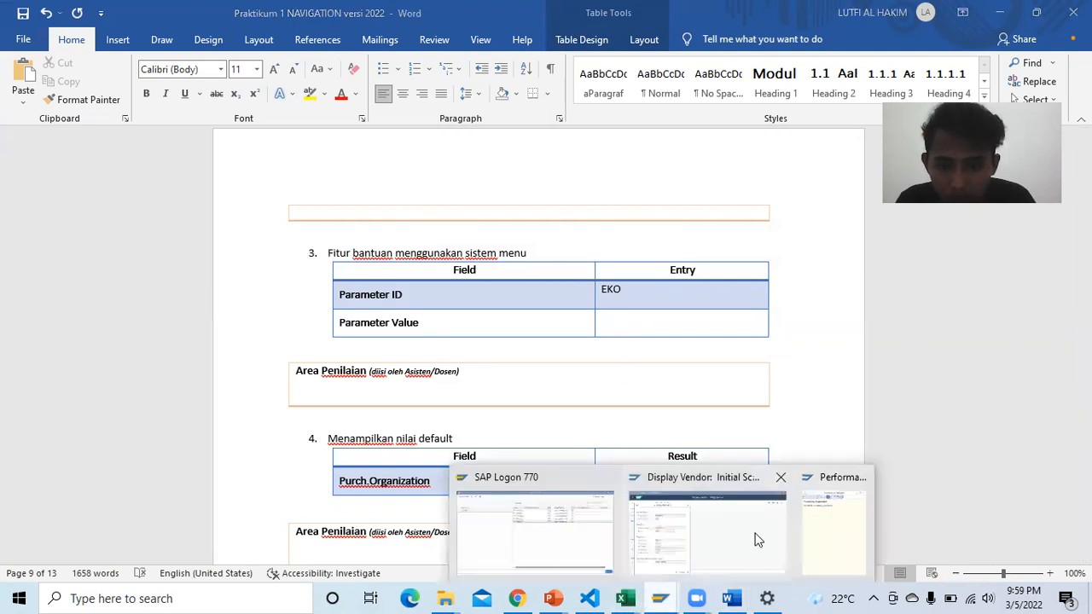
{"action": "left_click", "coordinate": [839, 534]}
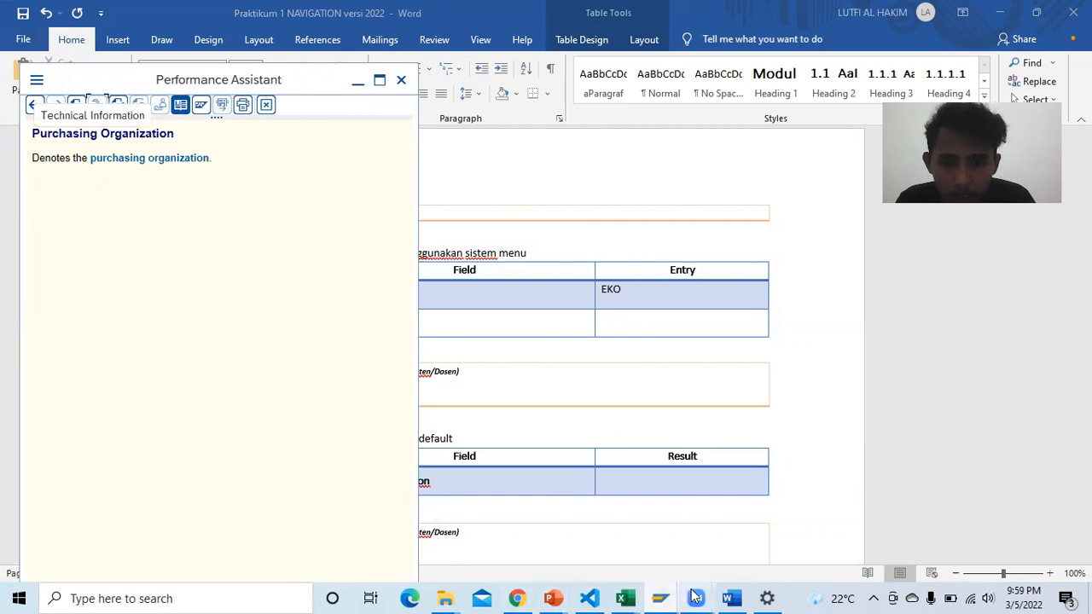
{"action": "mouse_move", "coordinate": [660, 597]}
{"action": "left_click", "coordinate": [717, 529]}
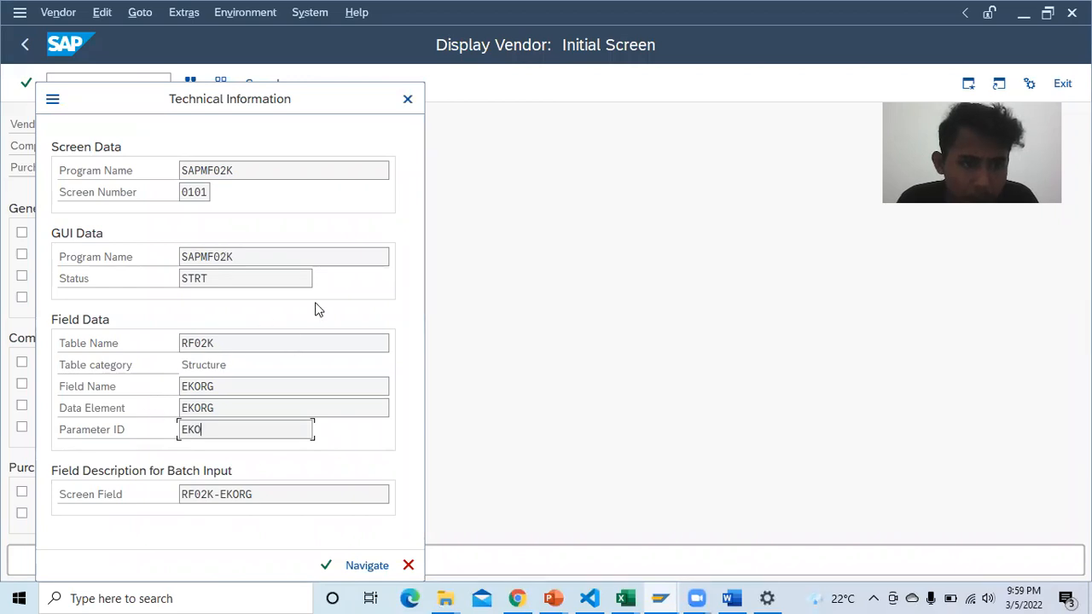
{"action": "left_click", "coordinate": [280, 365]}
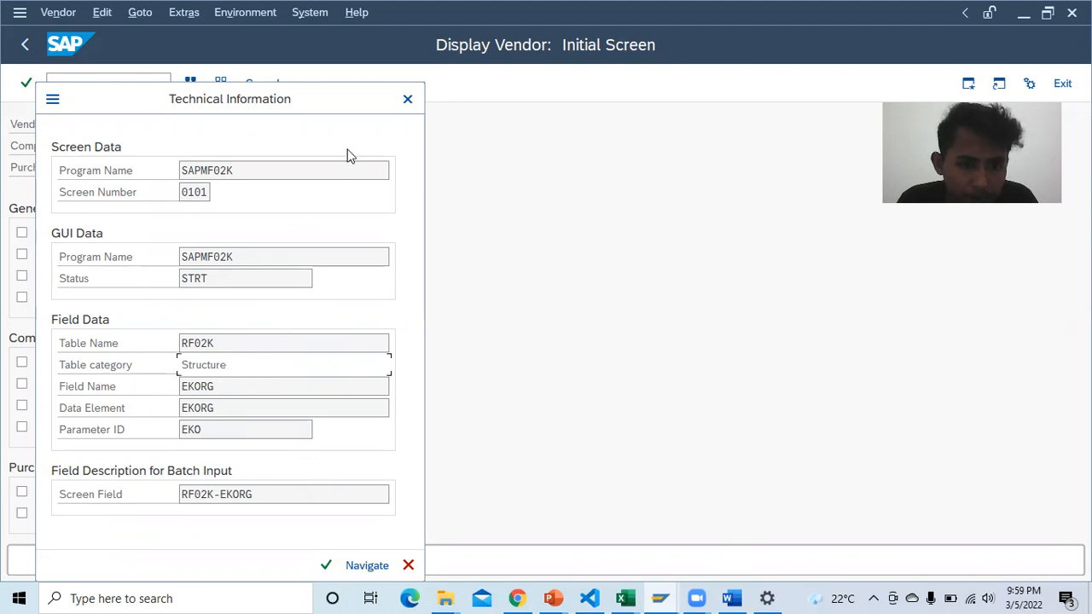
{"action": "left_click", "coordinate": [408, 103]}
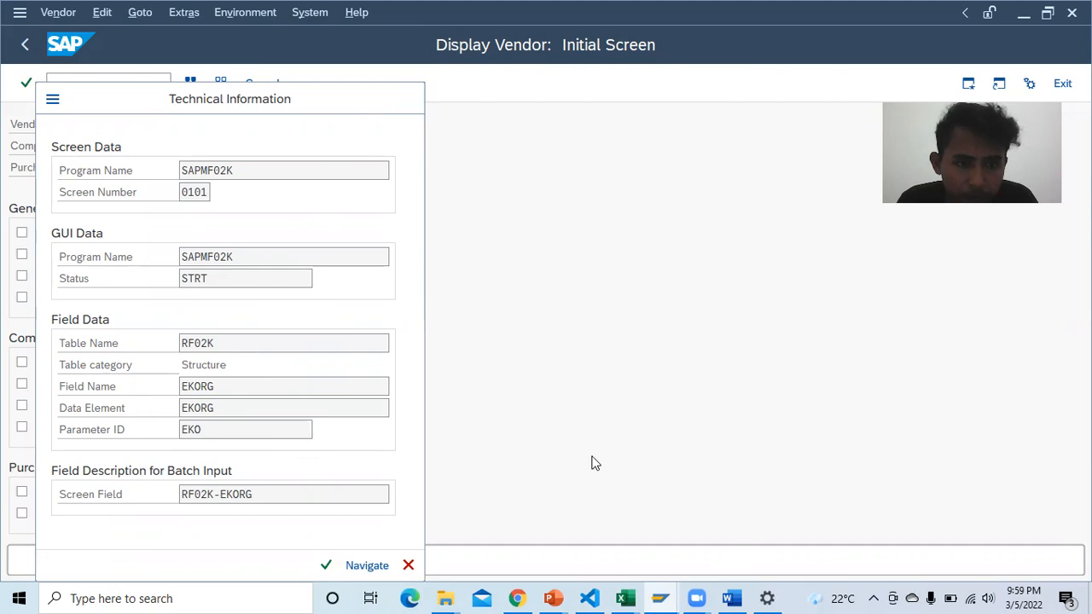
{"action": "left_click", "coordinate": [730, 597]}
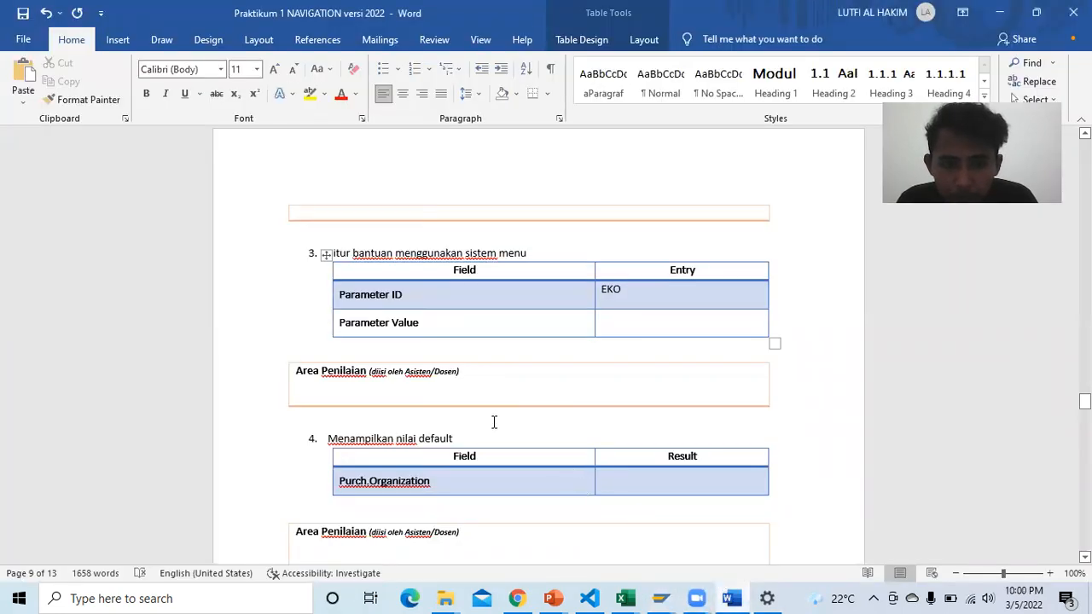
{"action": "left_click", "coordinate": [518, 598]}
{"action": "scroll", "coordinate": [522, 415], "scroll_direction": "down", "scroll_amount": 3}
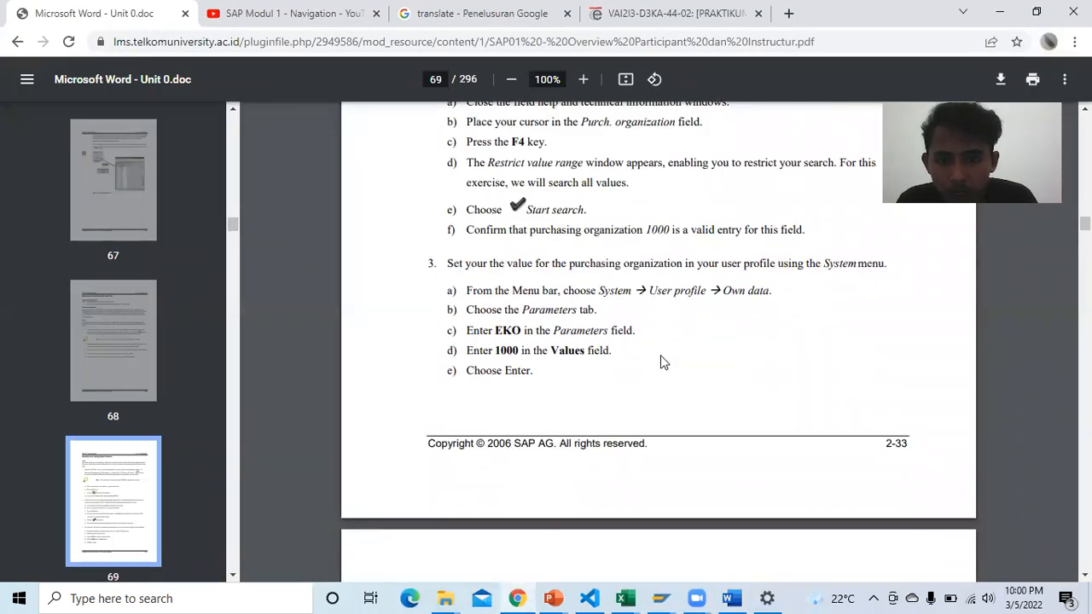
Step: Check the system status, then open your own user profile data from the System menu
{"action": "mouse_move", "coordinate": [661, 598]}
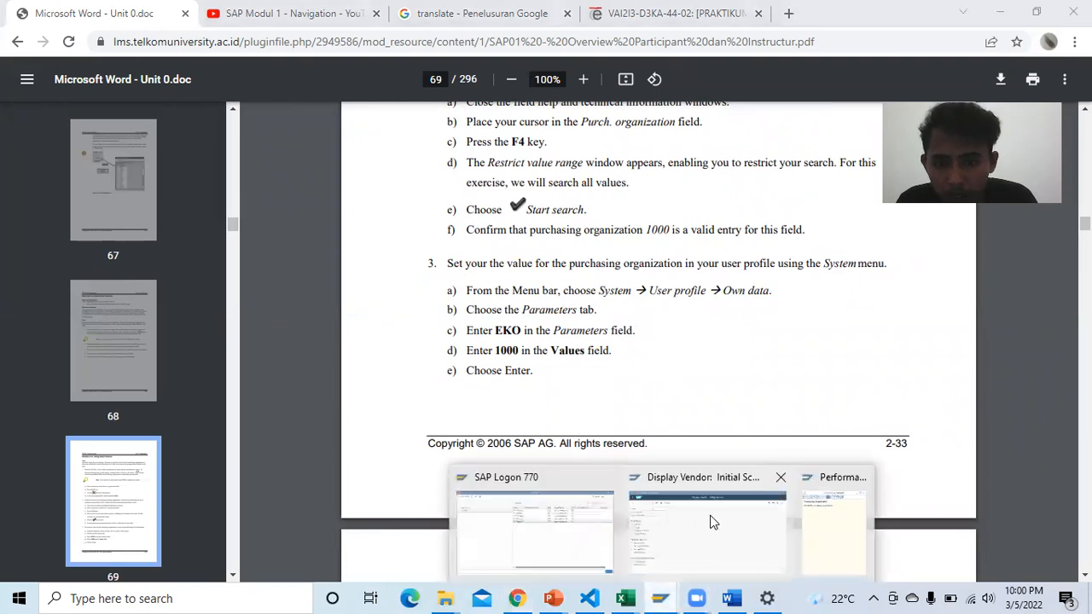
{"action": "left_click", "coordinate": [719, 524]}
{"action": "left_click", "coordinate": [301, 28]}
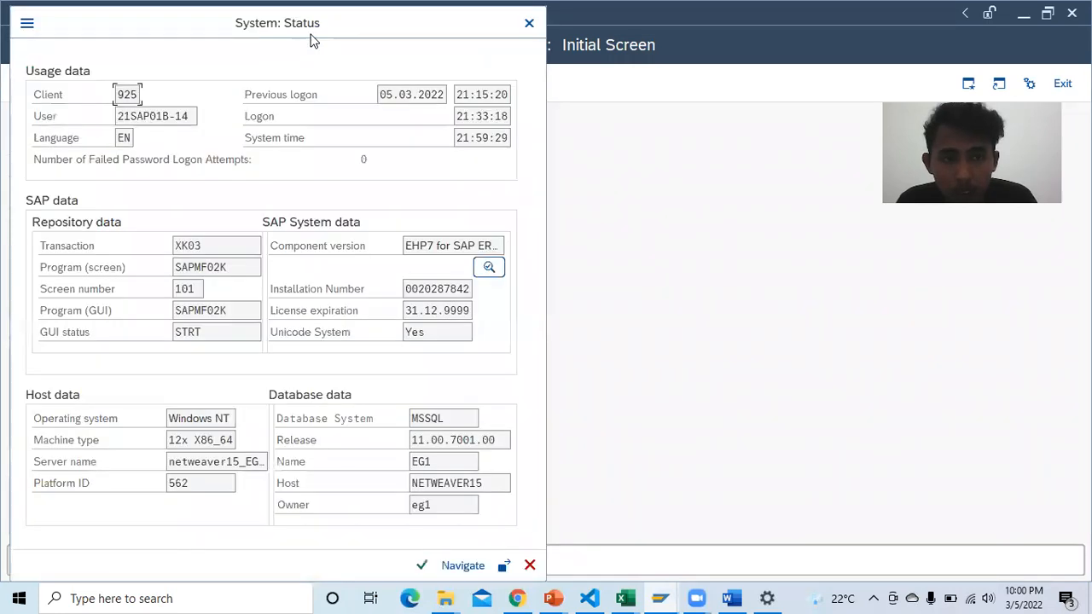
{"action": "left_click", "coordinate": [530, 27]}
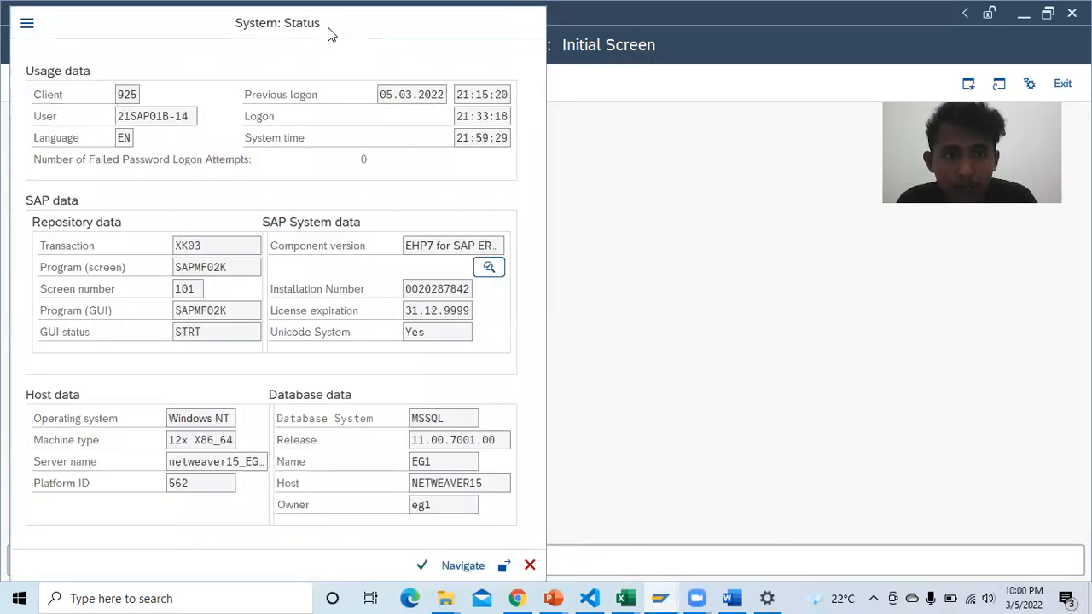
{"action": "left_click", "coordinate": [309, 12]}
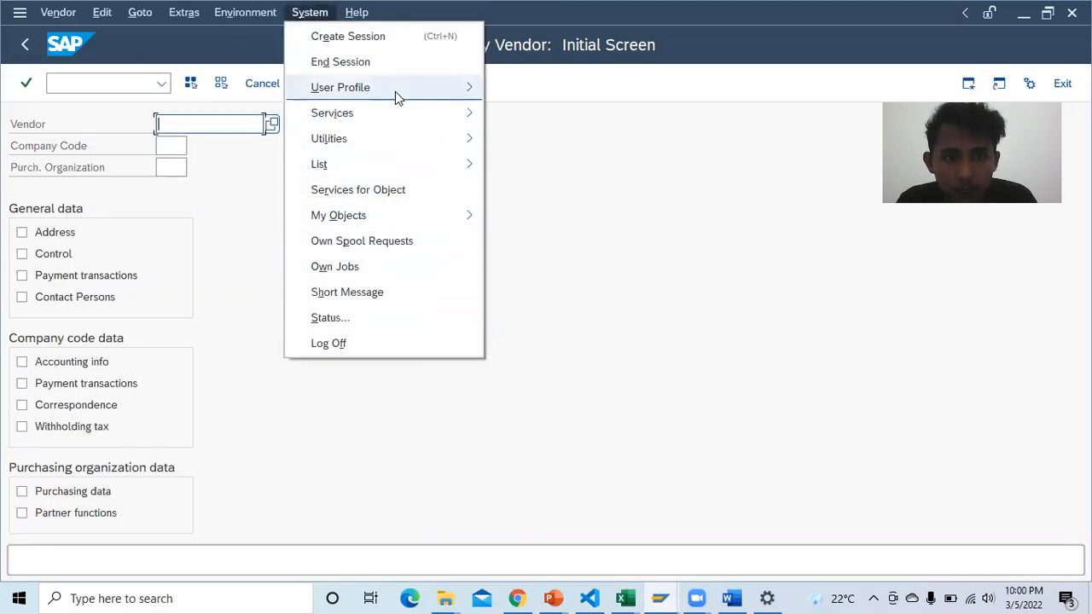
{"action": "mouse_move", "coordinate": [406, 88]}
{"action": "left_click", "coordinate": [536, 165]}
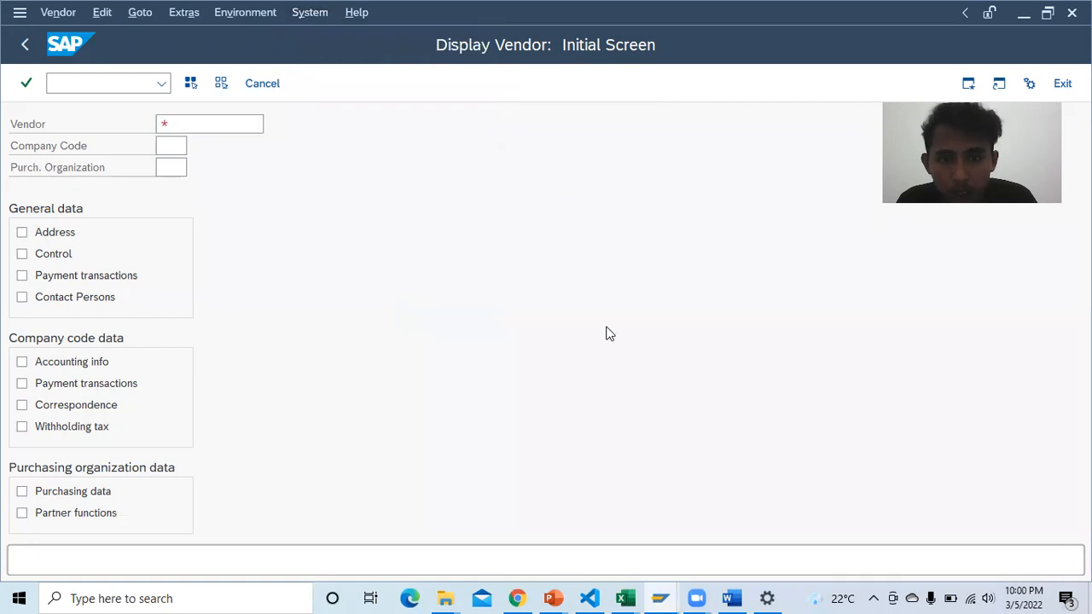
Step: Compare the Maintain User Profile screen against the PDF exercise steps
{"action": "left_click", "coordinate": [517, 598]}
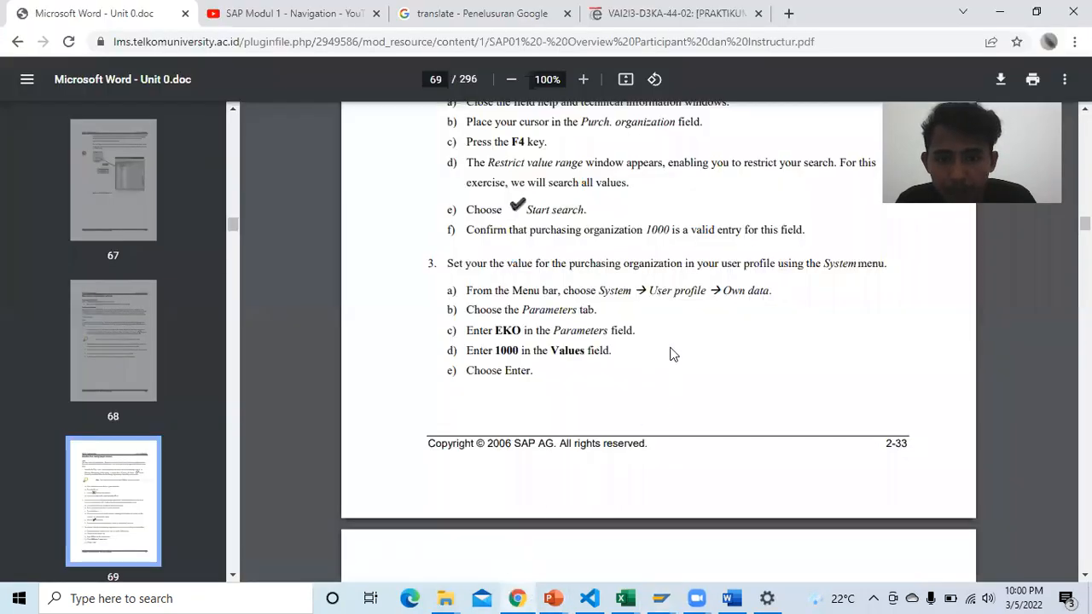
{"action": "key", "text": "alt+Tab"}
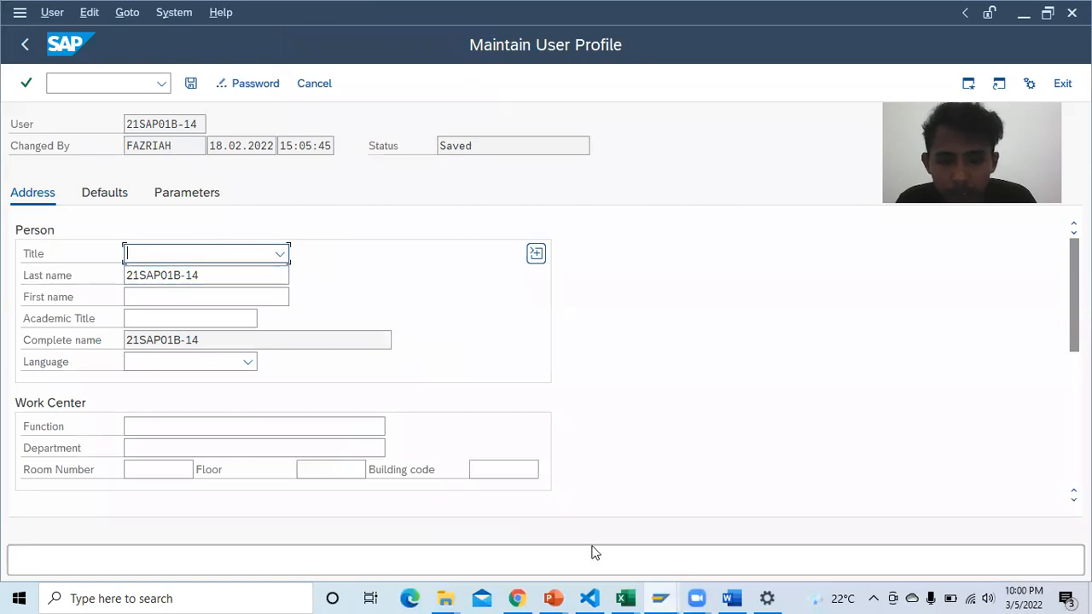
{"action": "scroll", "coordinate": [208, 306], "scroll_direction": "down", "scroll_amount": 1}
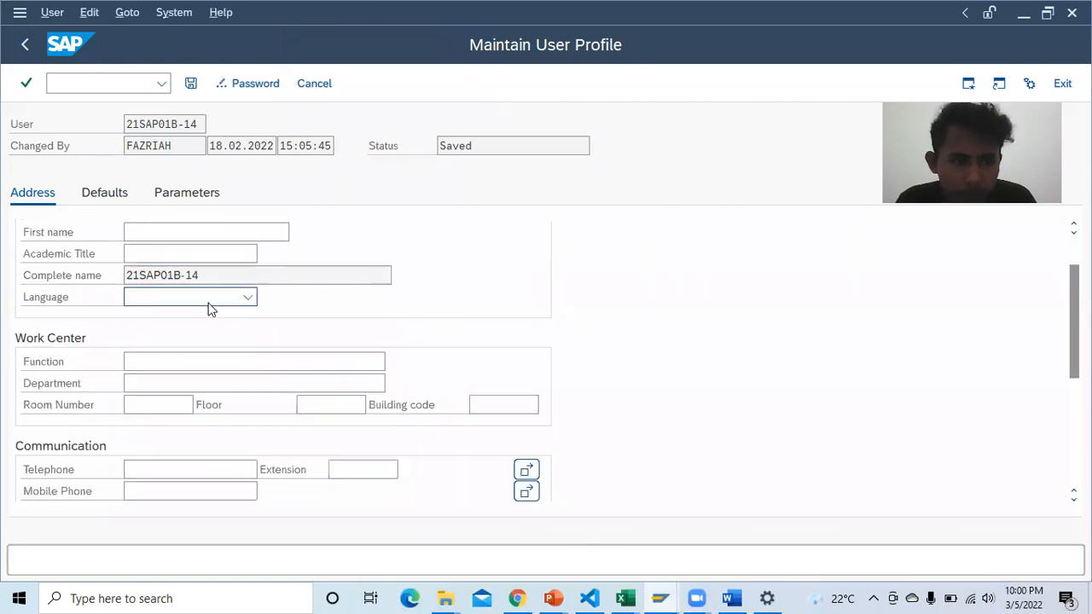
{"action": "scroll", "coordinate": [209, 309], "scroll_direction": "down", "scroll_amount": 2}
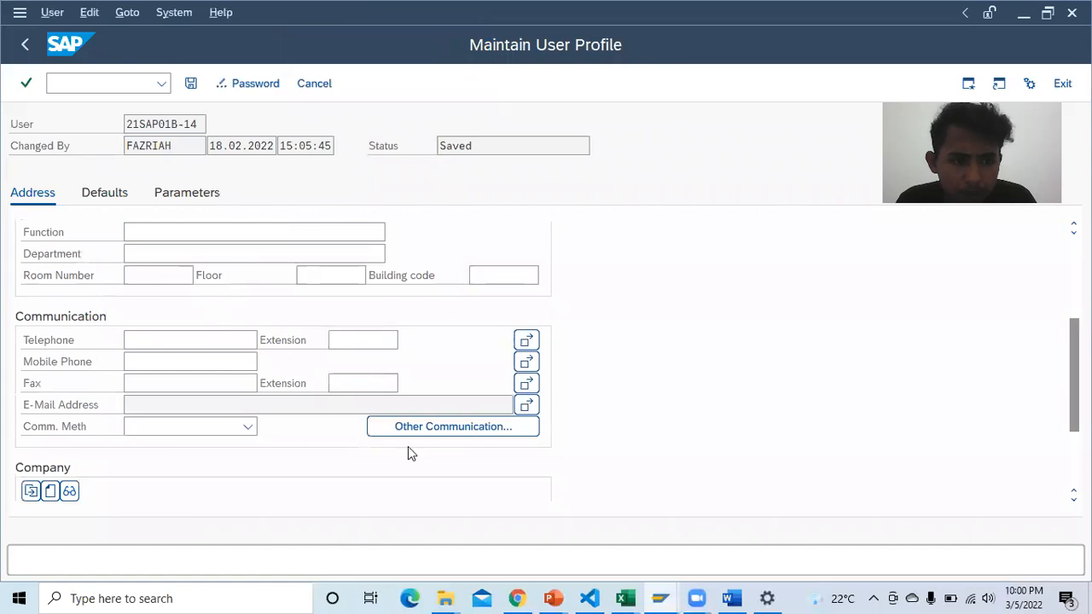
{"action": "left_click", "coordinate": [517, 598]}
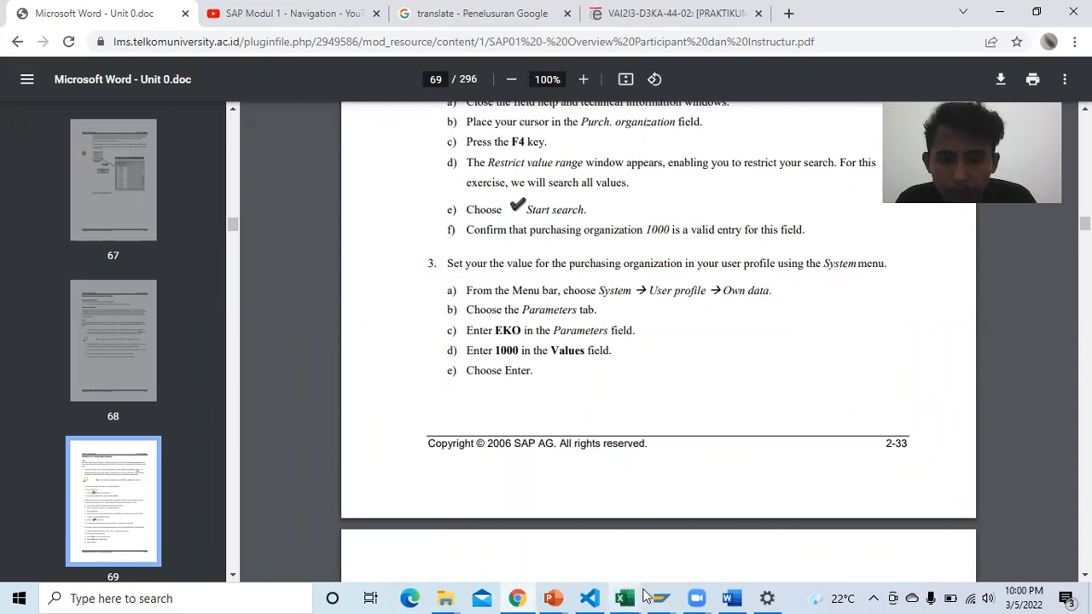
{"action": "mouse_move", "coordinate": [660, 598]}
{"action": "left_click", "coordinate": [819, 539]}
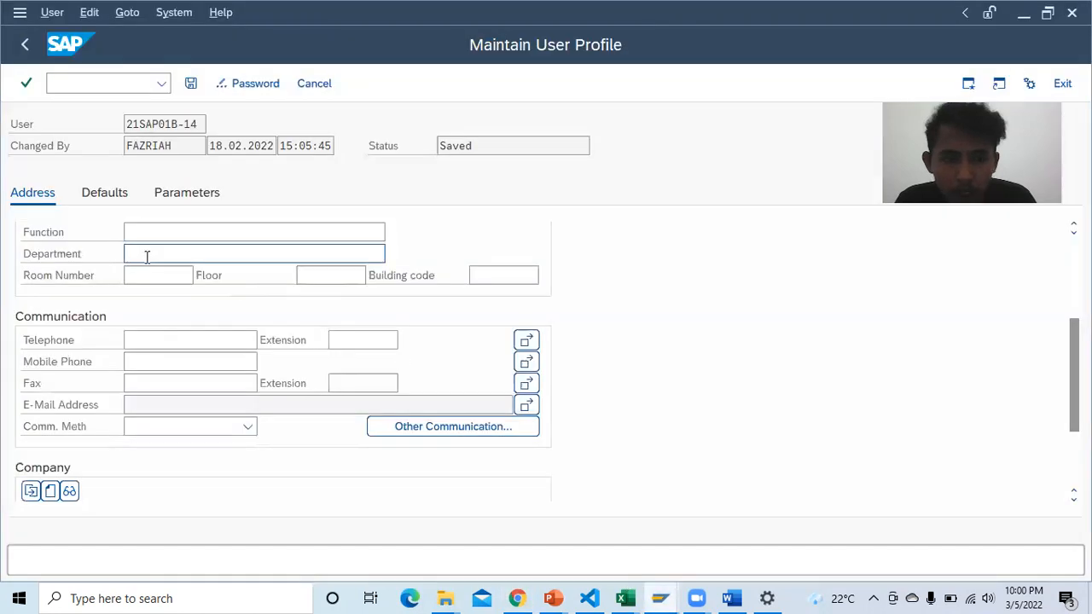
{"action": "scroll", "coordinate": [146, 254], "scroll_direction": "up", "scroll_amount": 3}
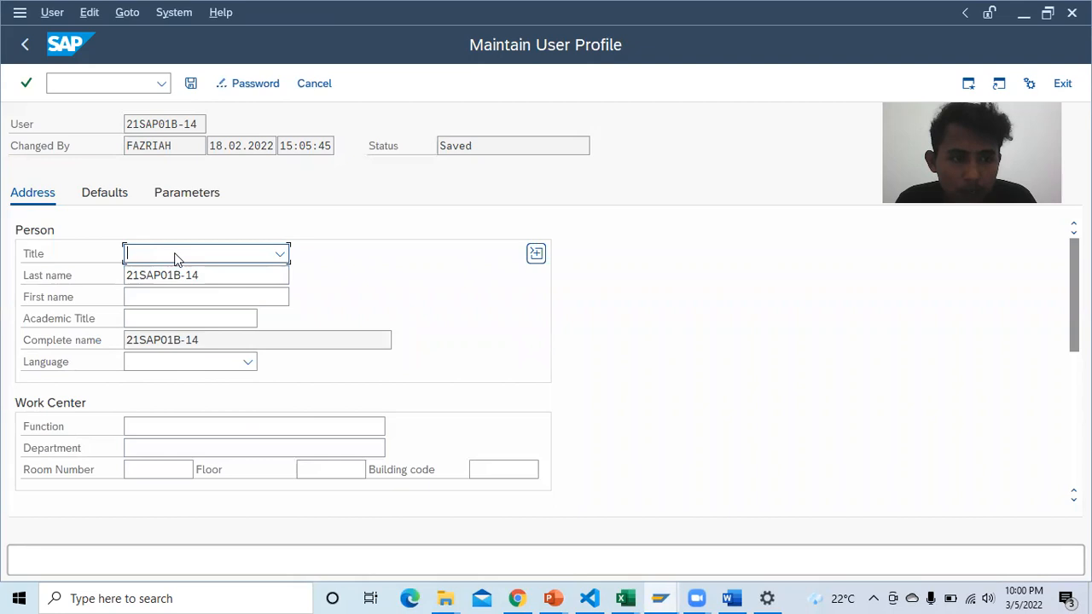
Step: Enter EKO in the command field and submit it
{"action": "left_click", "coordinate": [97, 83]}
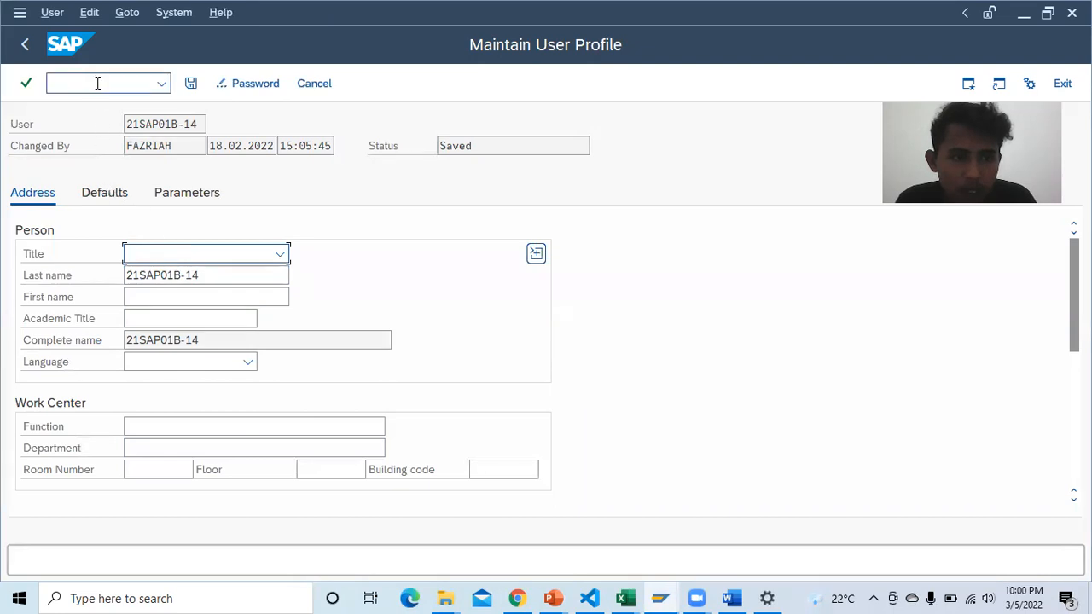
{"action": "type", "text": "abc"}
{"action": "key", "text": "BackSpace"}
{"action": "key", "text": "BackSpace"}
{"action": "key", "text": "BackSpace"}
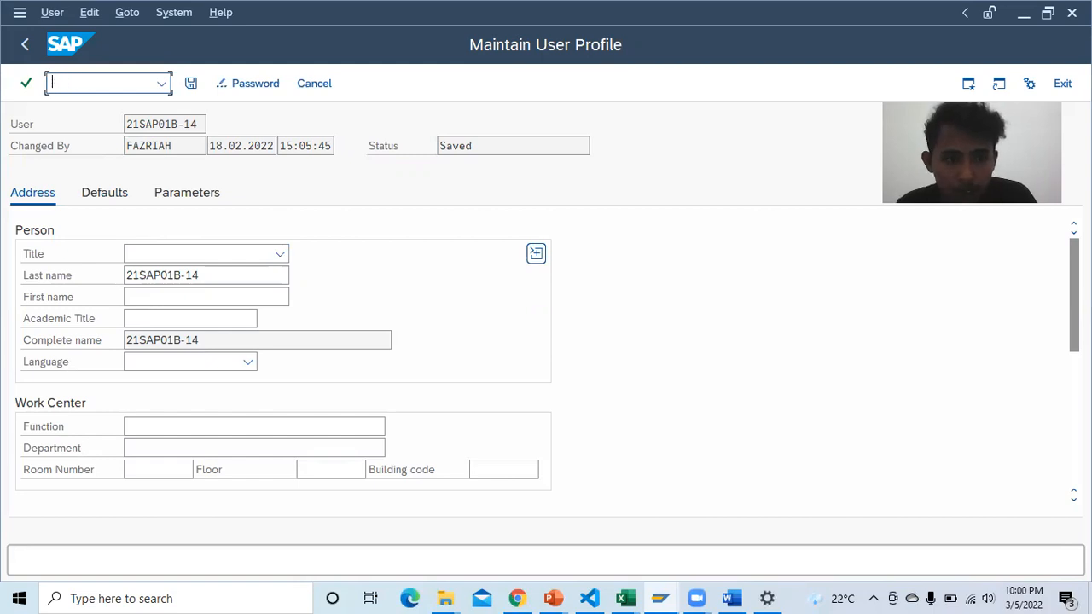
{"action": "type", "text": "EKO"}
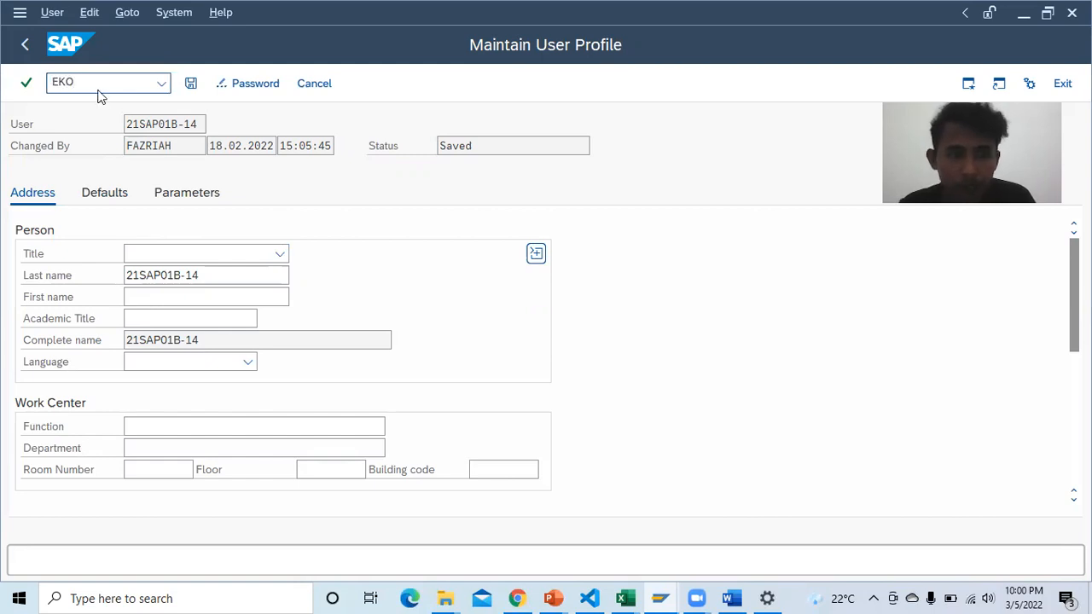
{"action": "key", "text": "Return"}
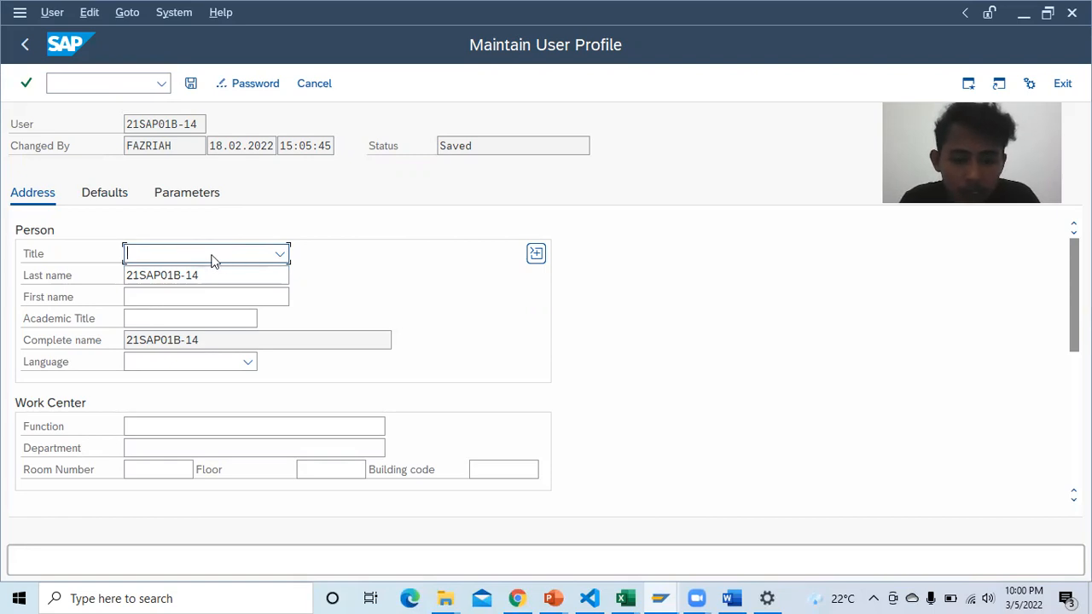
Step: Dismiss the title list and submit EKO from the command field again
{"action": "left_click", "coordinate": [280, 254]}
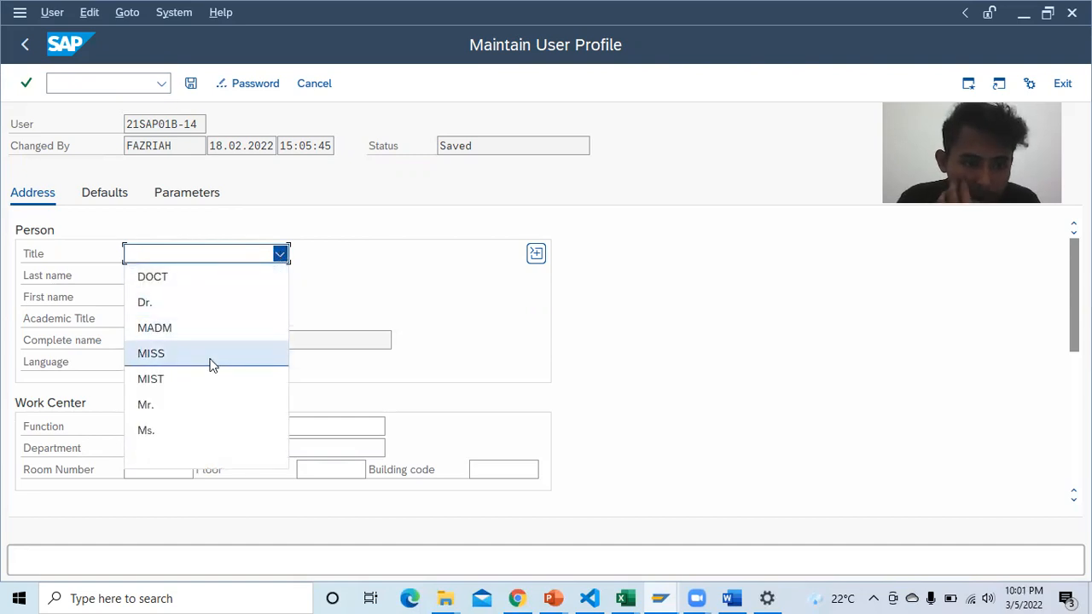
{"action": "left_click", "coordinate": [192, 257]}
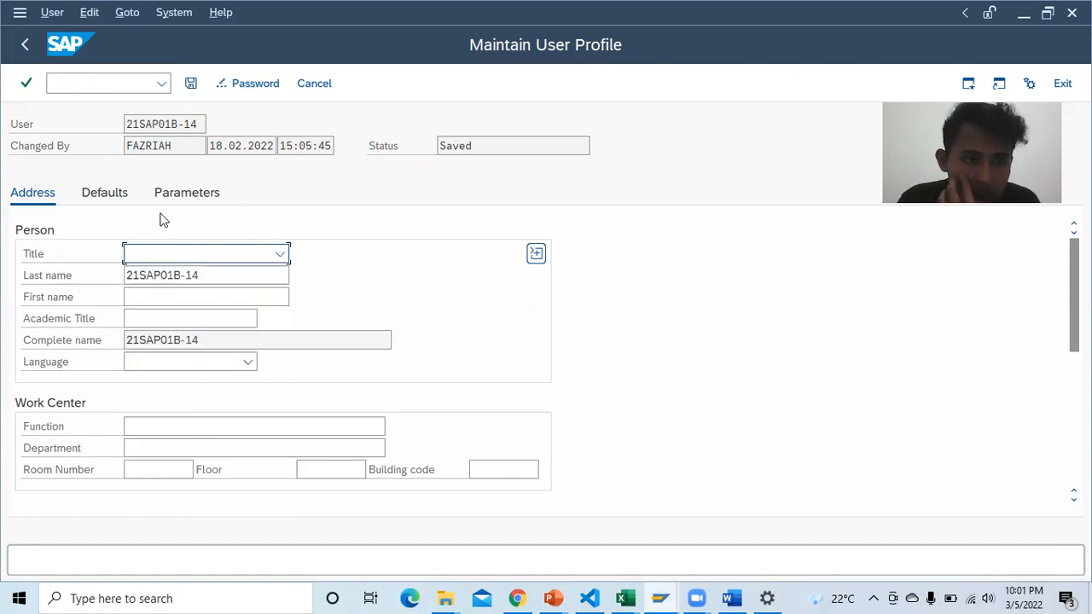
{"action": "left_click", "coordinate": [106, 83]}
{"action": "type", "text": "EKO"}
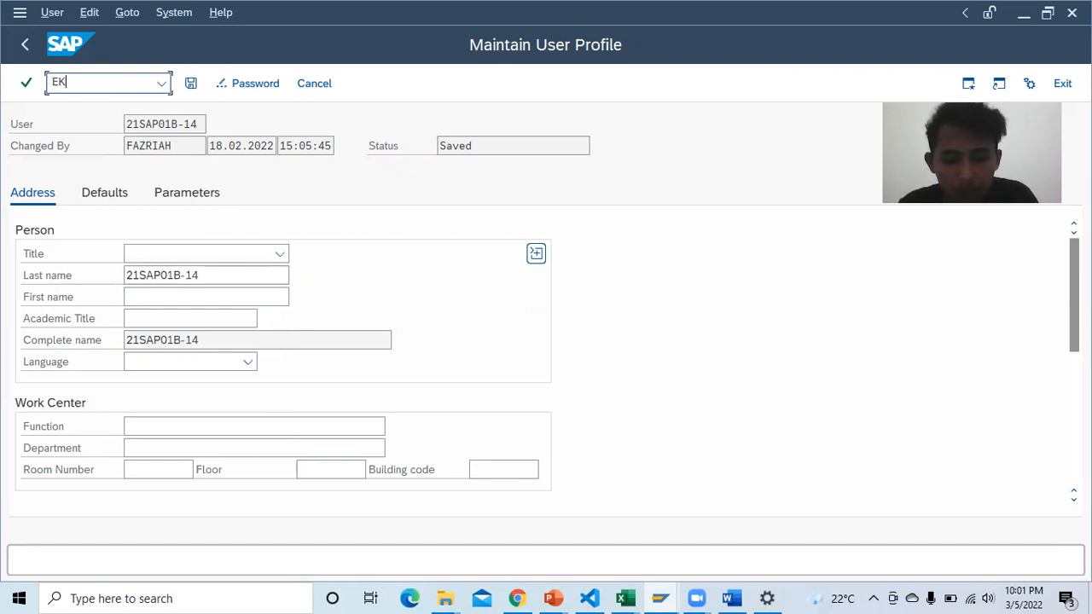
{"action": "key", "text": "Return"}
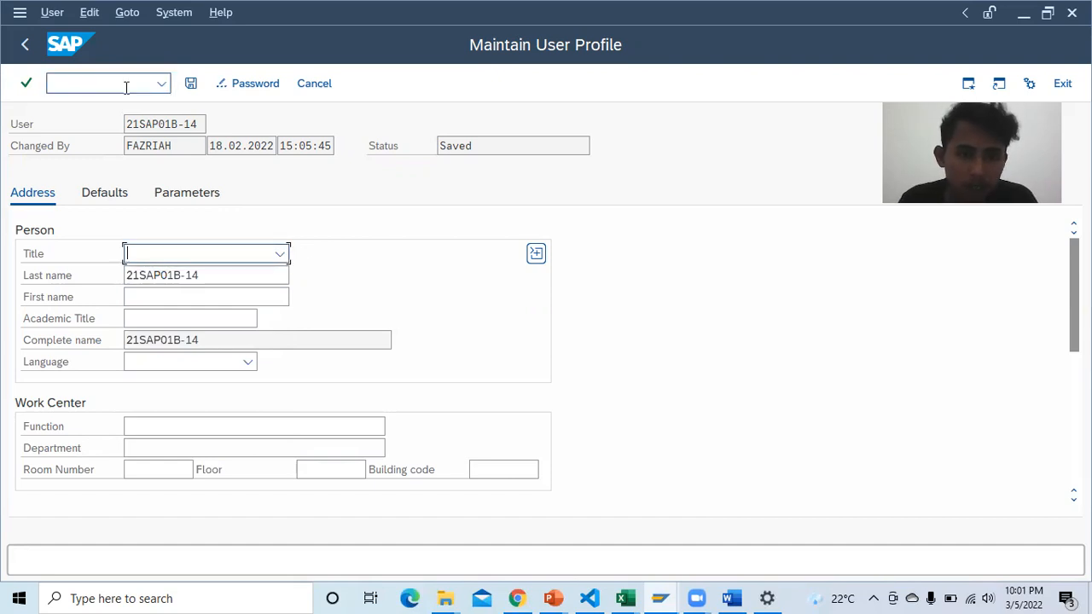
{"action": "scroll", "coordinate": [334, 234], "scroll_direction": "down", "scroll_amount": 8}
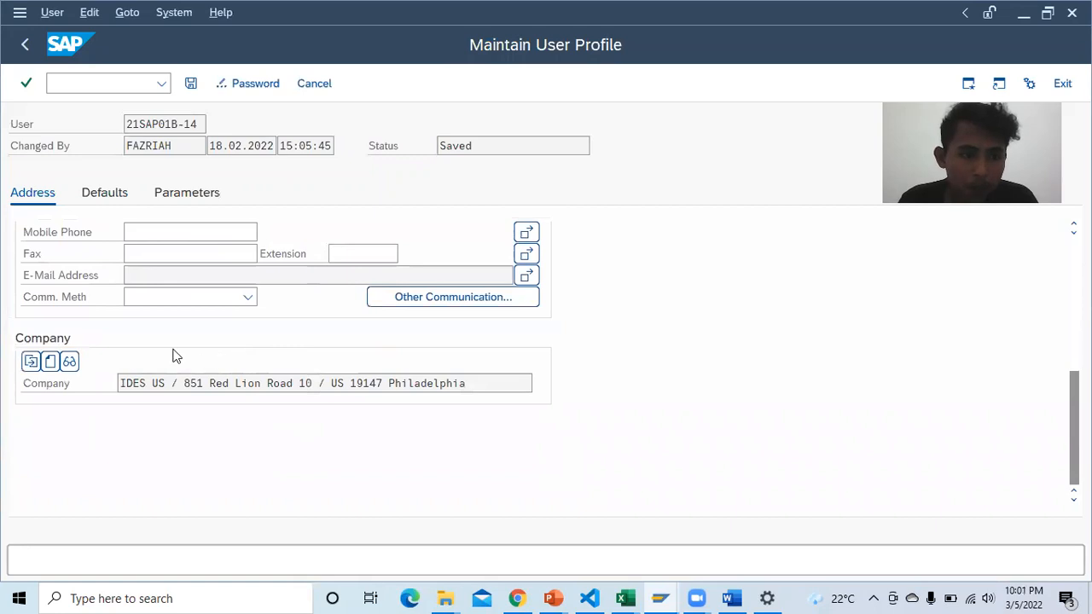
{"action": "scroll", "coordinate": [170, 356], "scroll_direction": "up", "scroll_amount": 5}
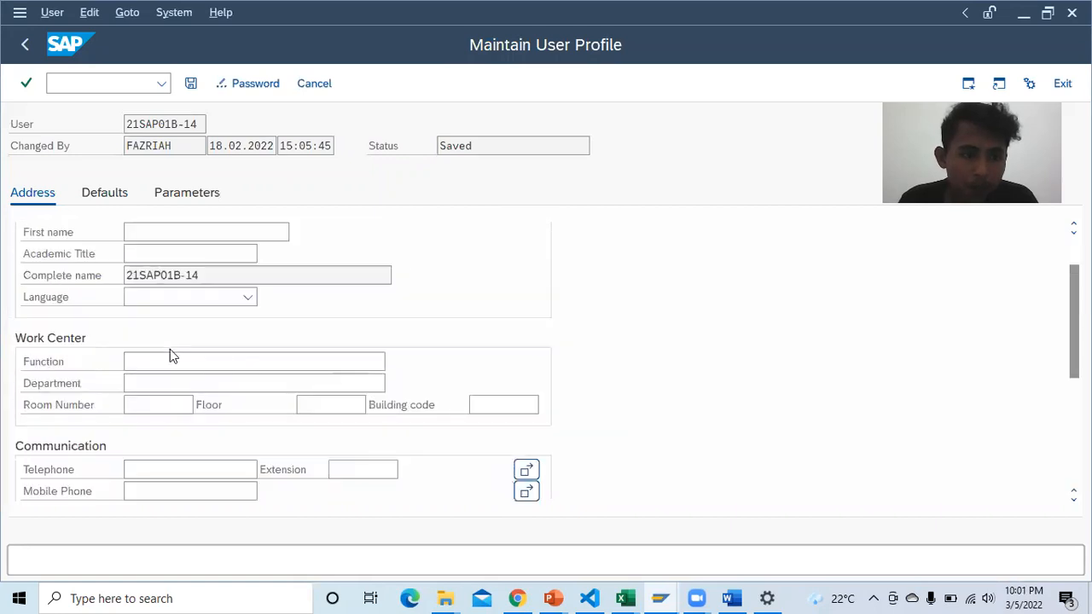
{"action": "scroll", "coordinate": [182, 333], "scroll_direction": "up", "scroll_amount": 2}
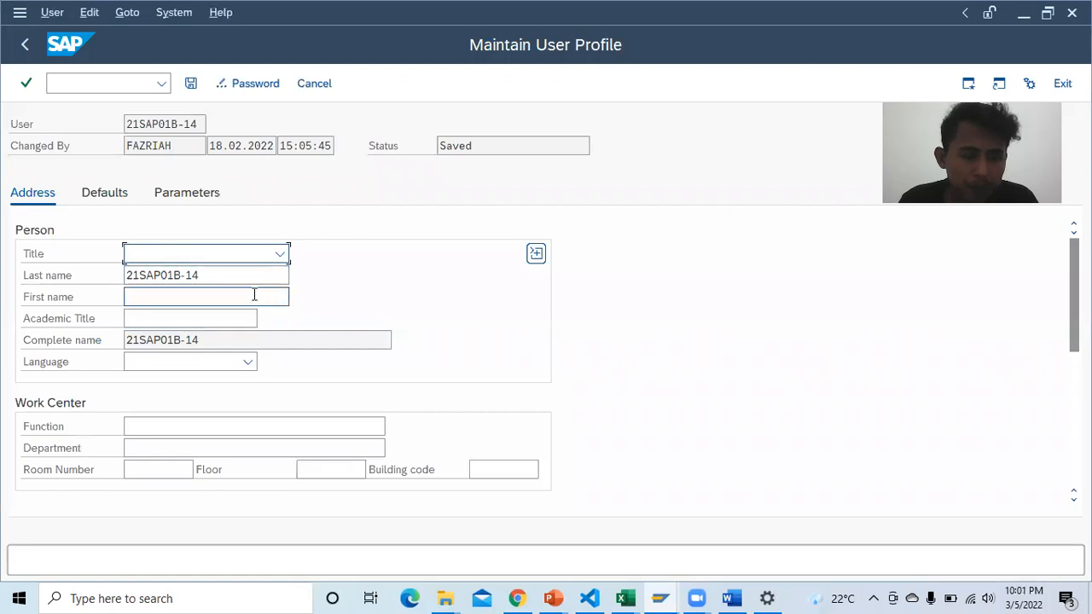
Step: Show the profile's Parameters tab and run SU01, then reread step 3 in the PDF
{"action": "left_click", "coordinate": [193, 195]}
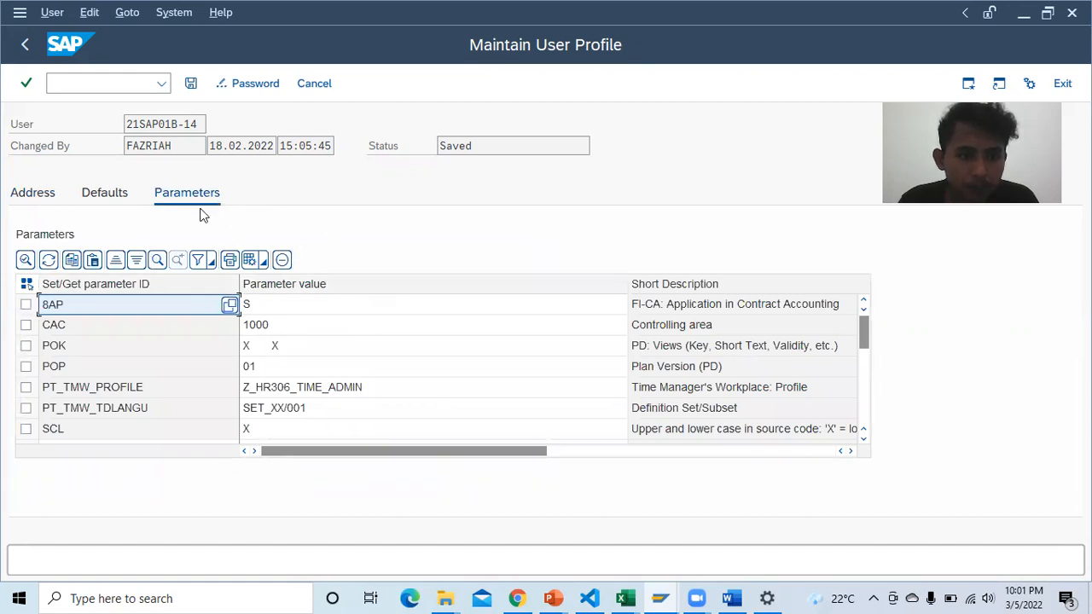
{"action": "left_click", "coordinate": [85, 82]}
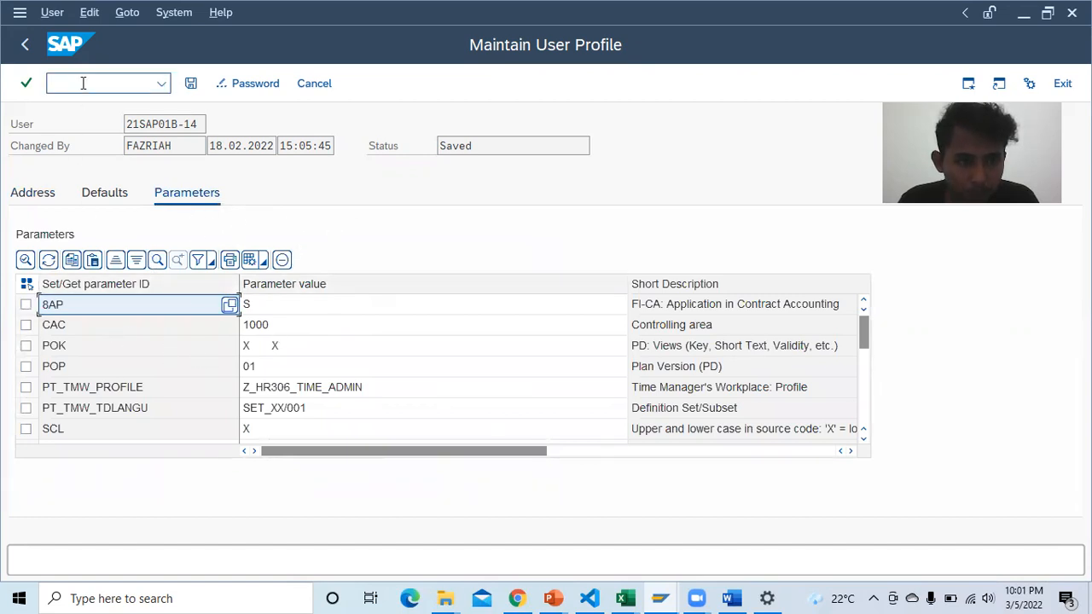
{"action": "type", "text": "SU01"}
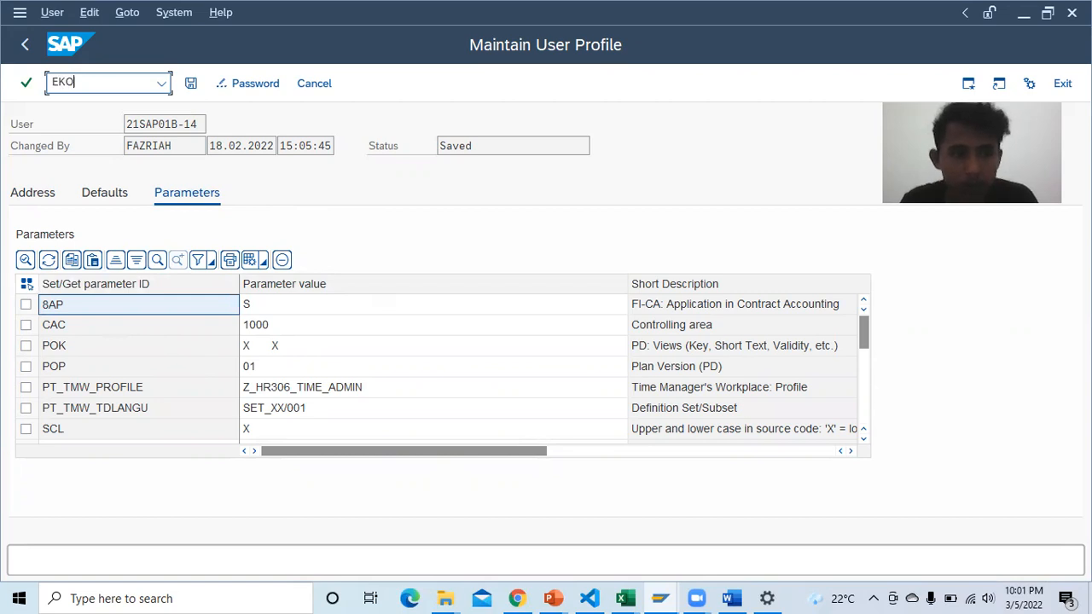
{"action": "key", "text": "Return"}
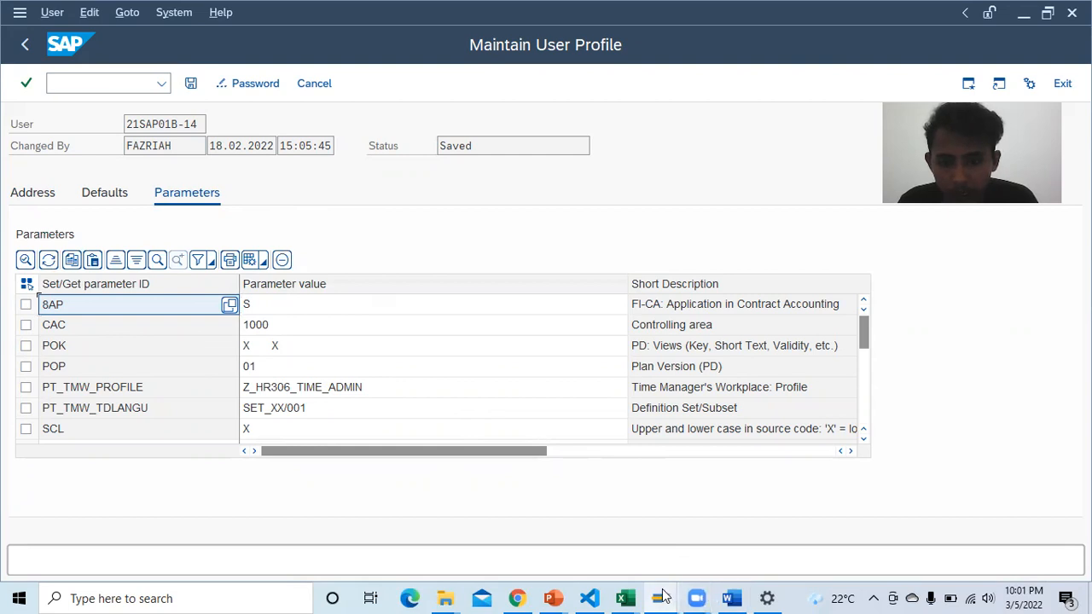
{"action": "left_click", "coordinate": [518, 598]}
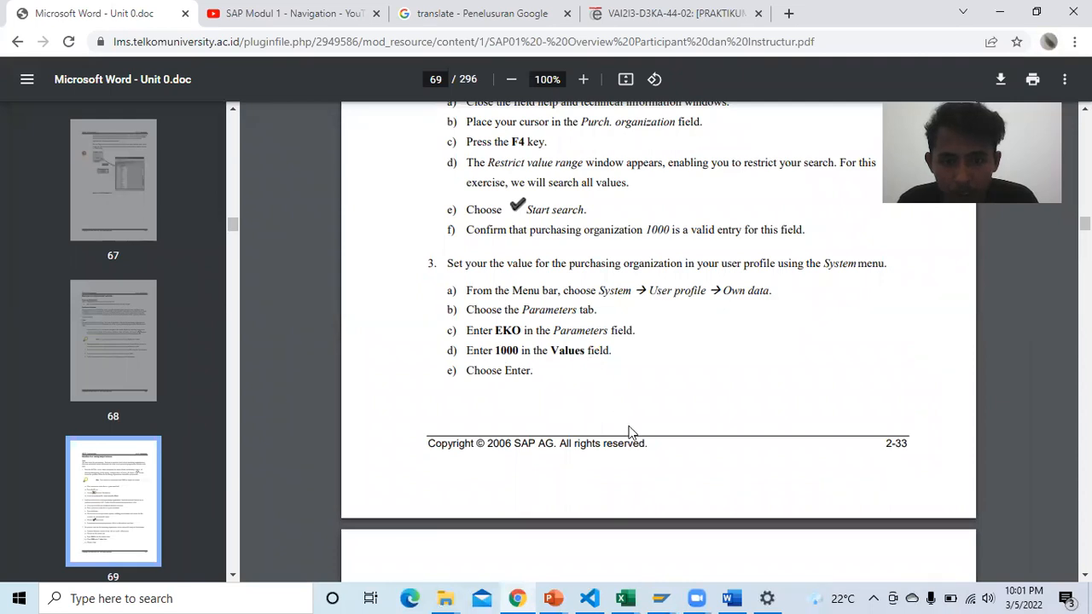
Step: Check the CAC parameter value 1000 in the SAP user profile, then return to Word
{"action": "left_click", "coordinate": [662, 598]}
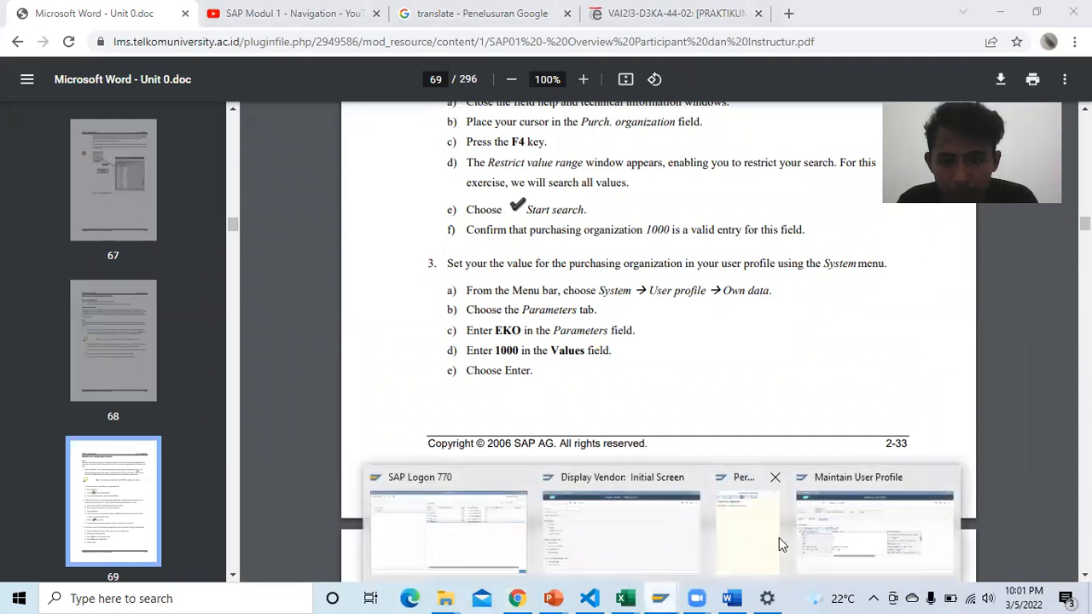
{"action": "left_click", "coordinate": [862, 530]}
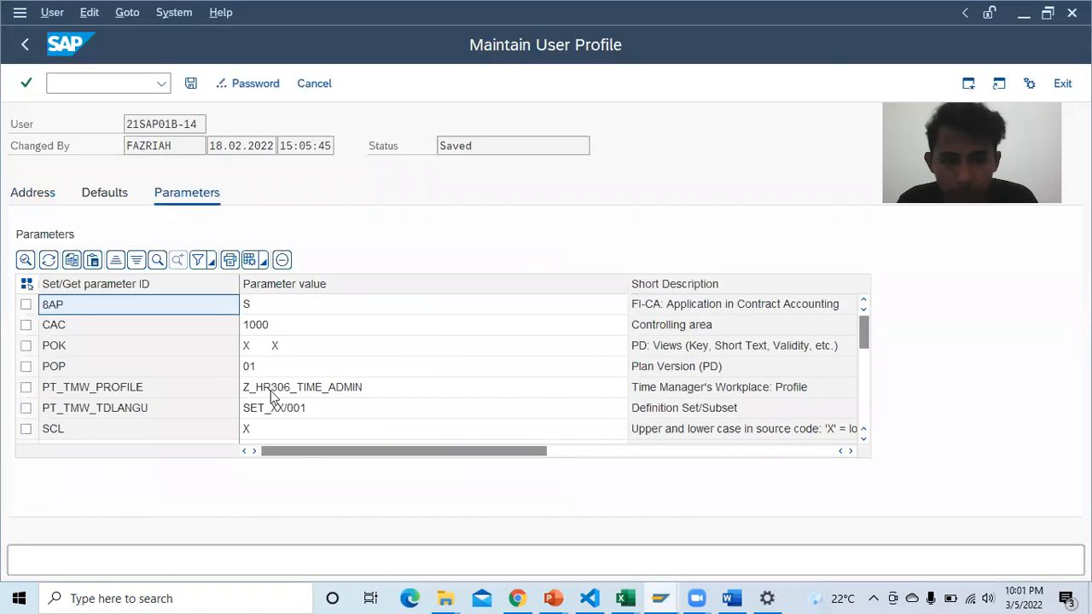
{"action": "left_click", "coordinate": [286, 328]}
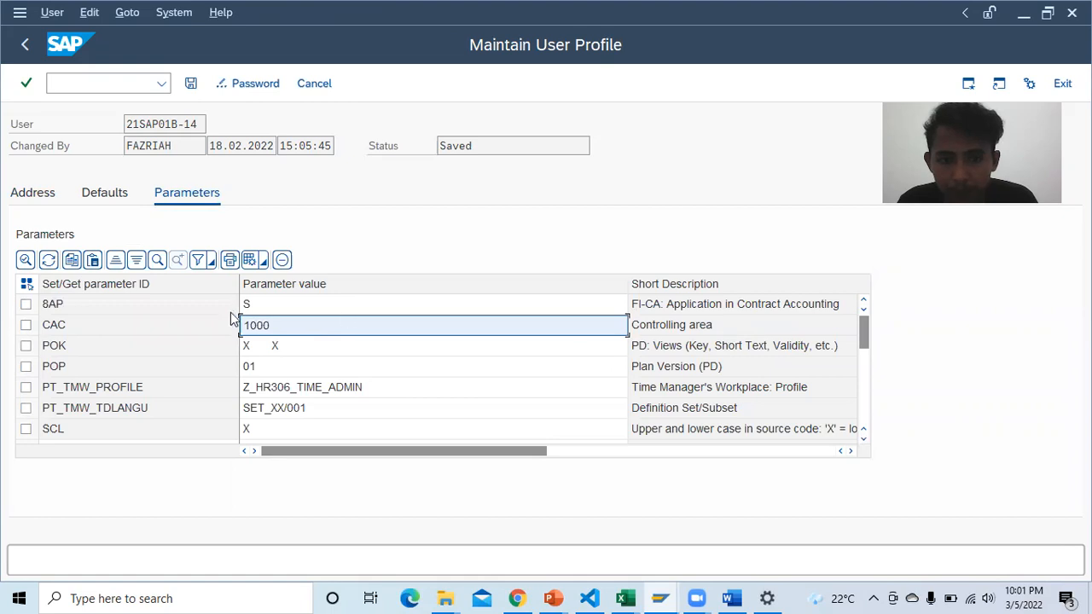
{"action": "left_click", "coordinate": [731, 599]}
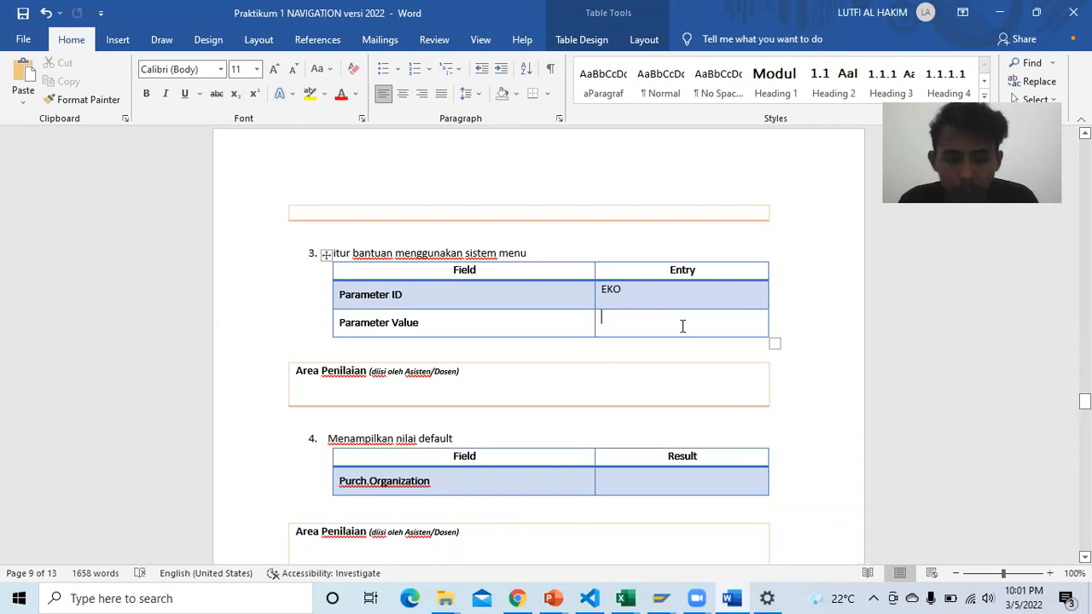
Step: Enter 1000 as the Parameter Value beside EKO, then view PDF page 70, step 4
{"action": "type", "text": "1000"}
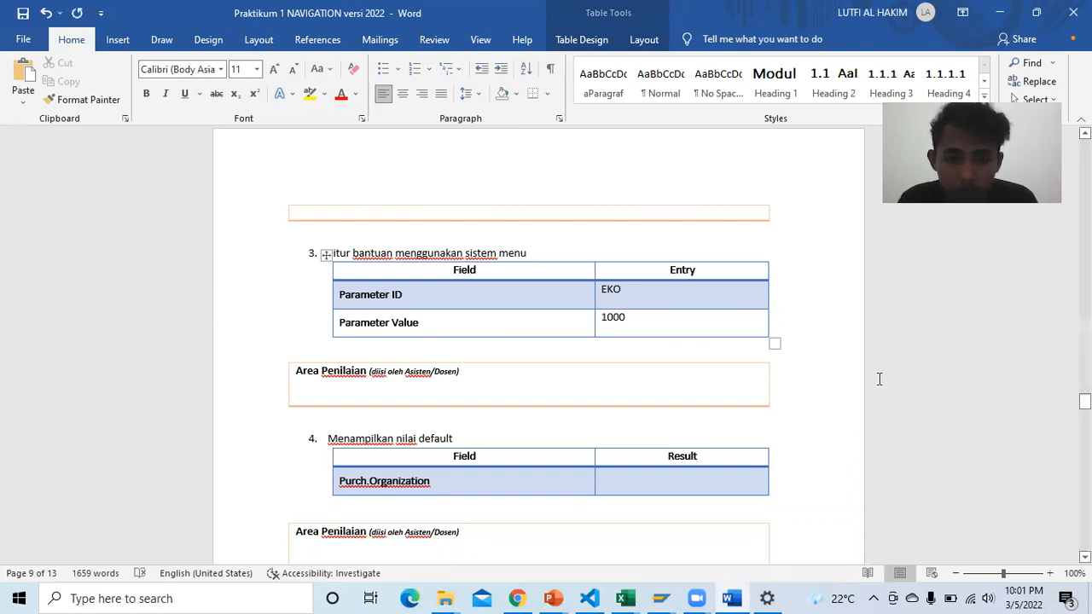
{"action": "left_click", "coordinate": [840, 384]}
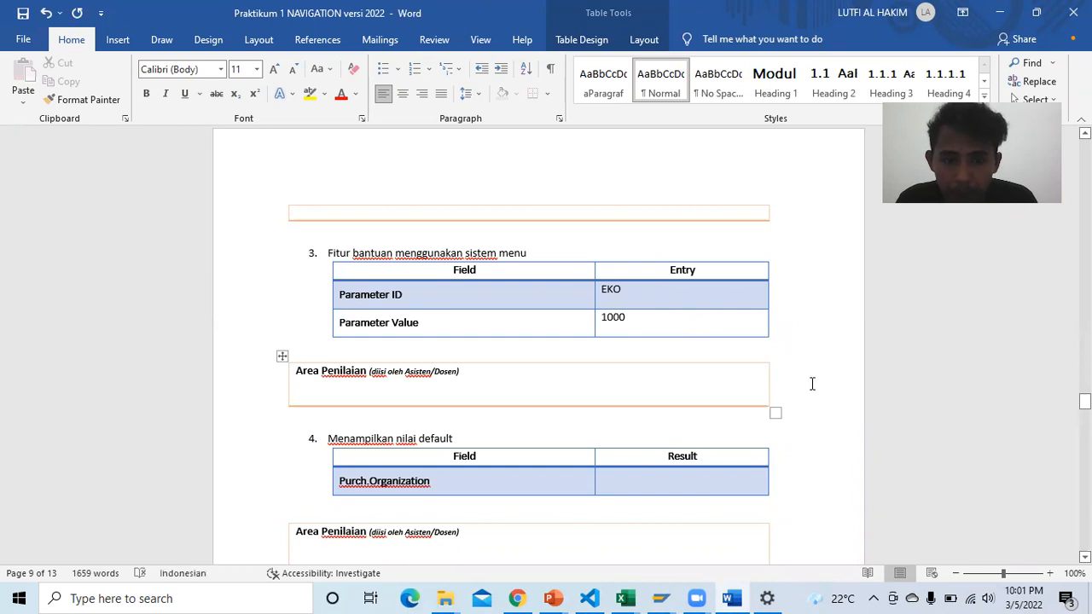
{"action": "scroll", "coordinate": [811, 383], "scroll_direction": "down", "scroll_amount": 2}
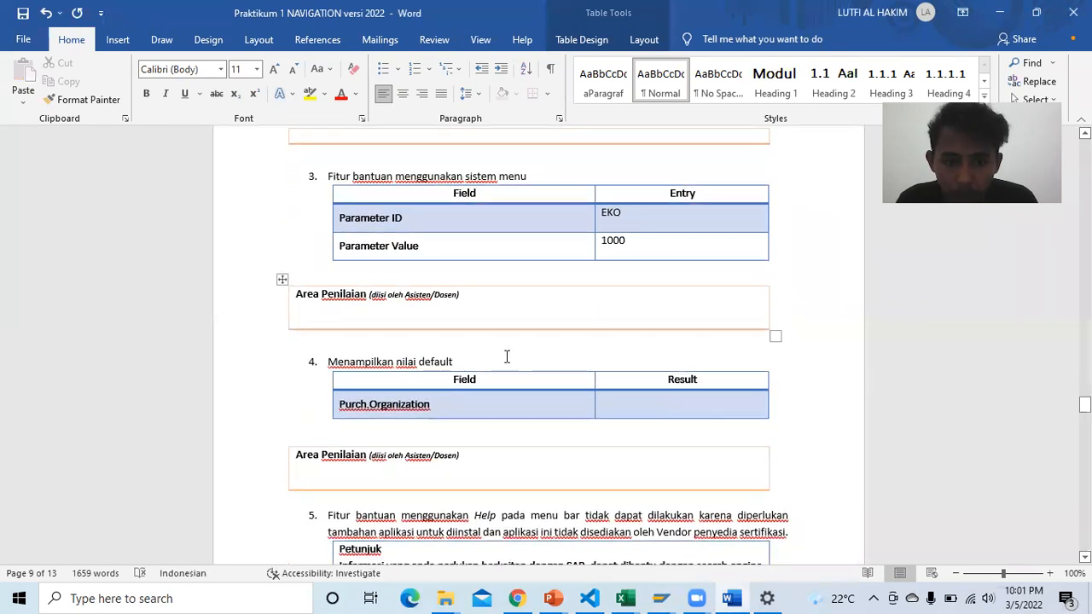
{"action": "scroll", "coordinate": [501, 329], "scroll_direction": "down", "scroll_amount": 1}
{"action": "scroll", "coordinate": [501, 329], "scroll_direction": "down", "scroll_amount": 1}
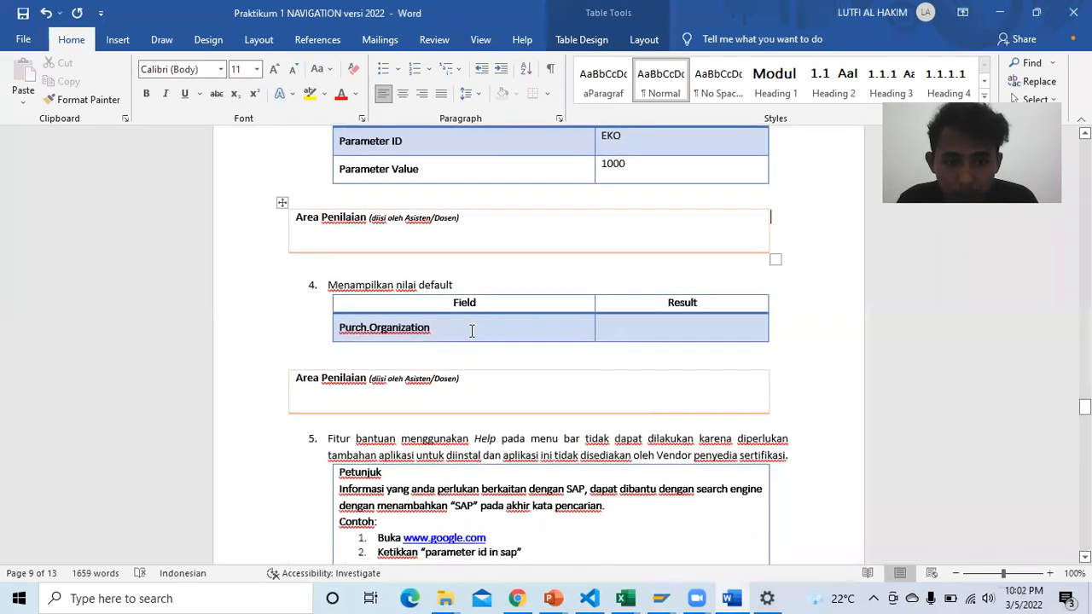
{"action": "left_click", "coordinate": [518, 597]}
{"action": "scroll", "coordinate": [545, 300], "scroll_direction": "down", "scroll_amount": 5}
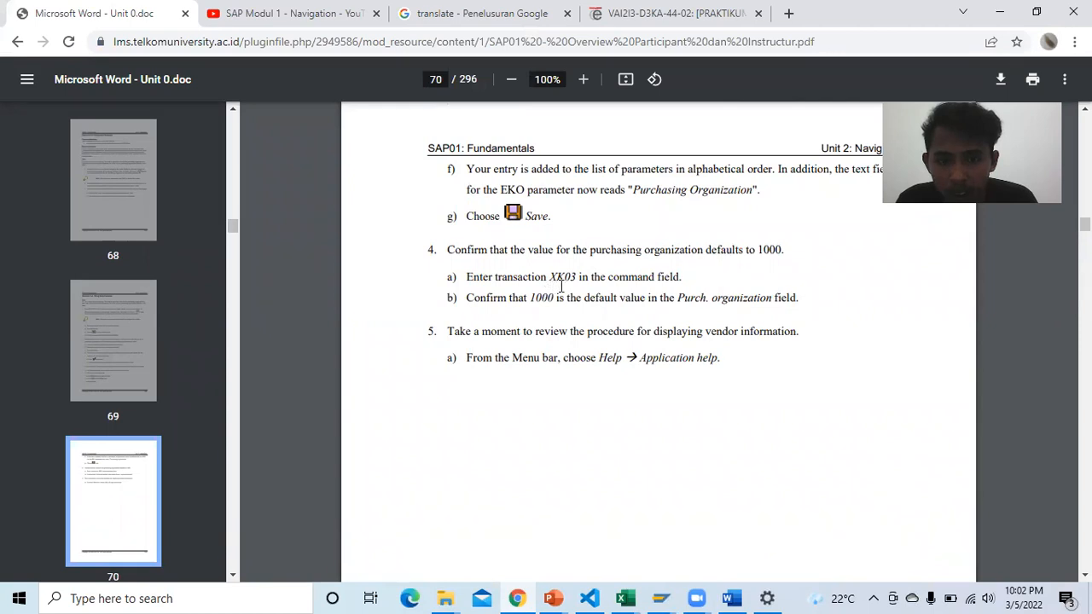
{"action": "left_click", "coordinate": [727, 597]}
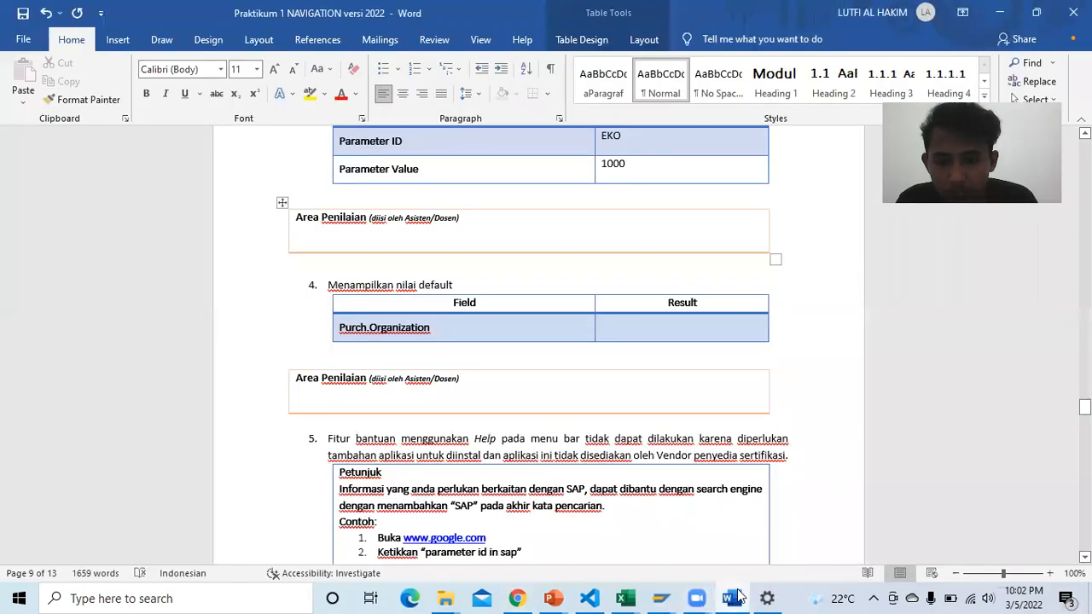
{"action": "left_click", "coordinate": [727, 597]}
{"action": "mouse_move", "coordinate": [661, 598]}
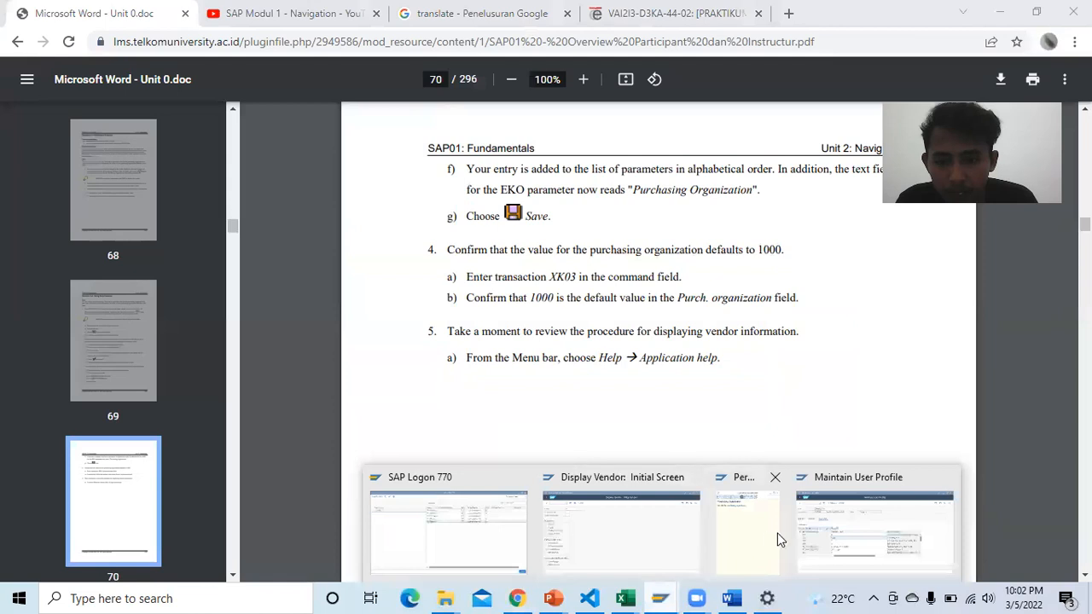
{"action": "left_click", "coordinate": [827, 536]}
{"action": "scroll", "coordinate": [160, 386], "scroll_direction": "down", "scroll_amount": 2}
{"action": "scroll", "coordinate": [159, 386], "scroll_direction": "up", "scroll_amount": 2}
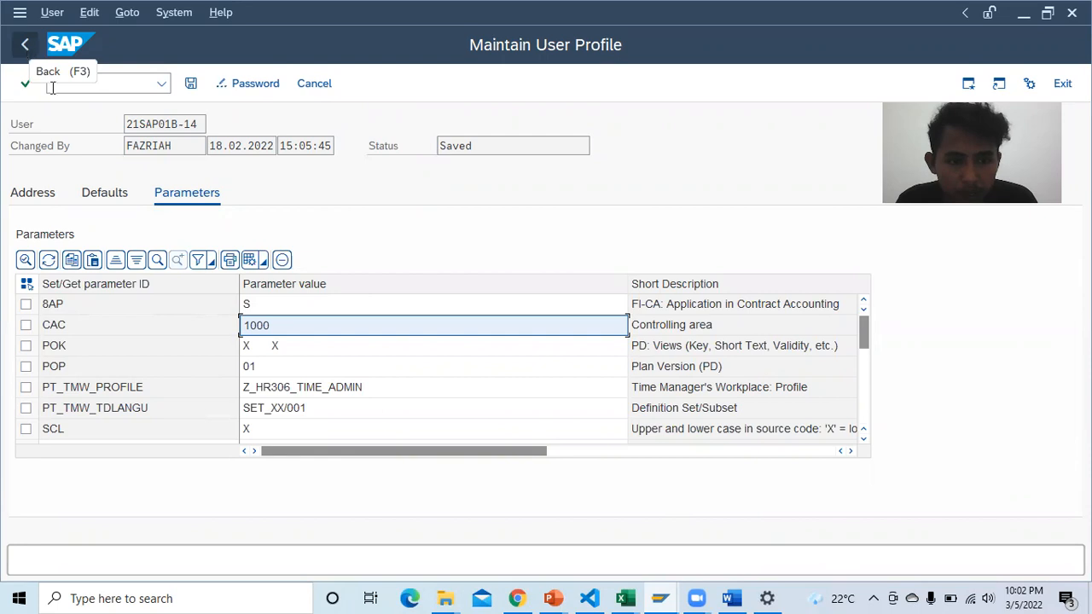
{"action": "scroll", "coordinate": [309, 372], "scroll_direction": "down", "scroll_amount": 1}
{"action": "scroll", "coordinate": [307, 367], "scroll_direction": "up", "scroll_amount": 1}
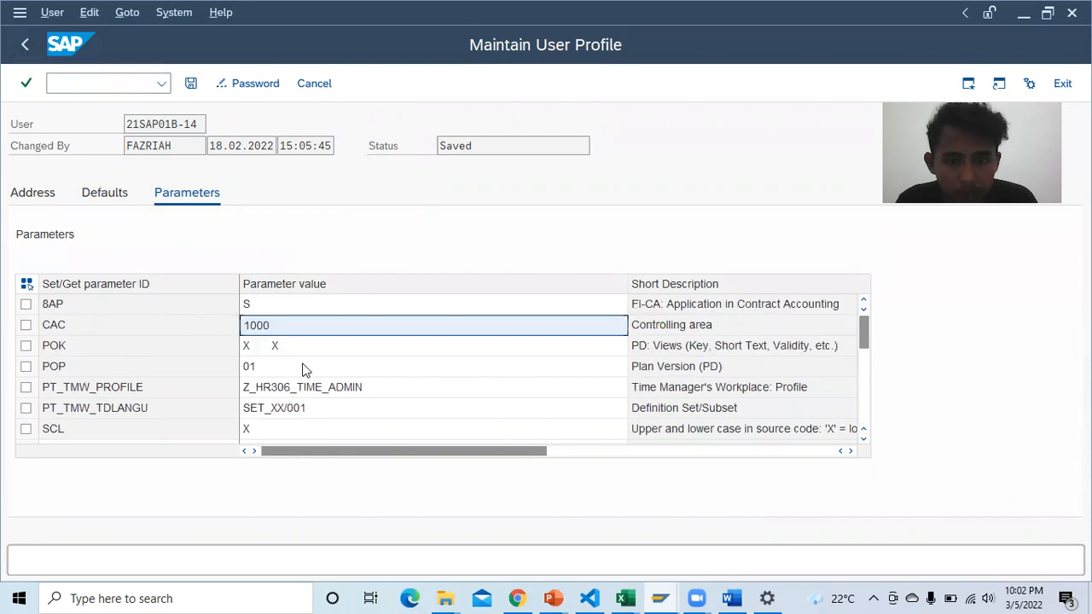
{"action": "left_click", "coordinate": [518, 598]}
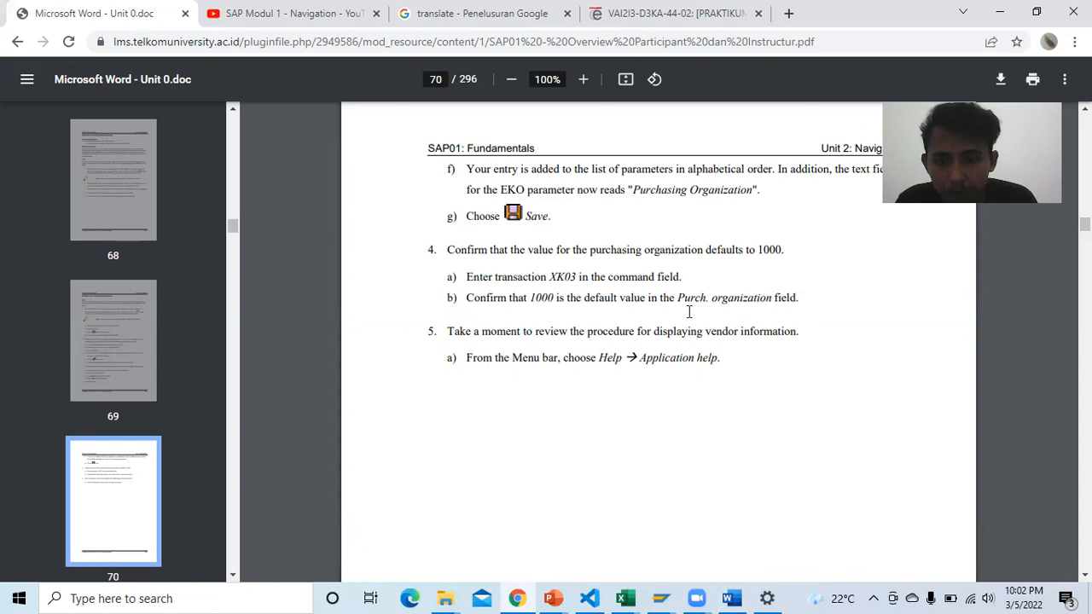
{"action": "left_click", "coordinate": [731, 595]}
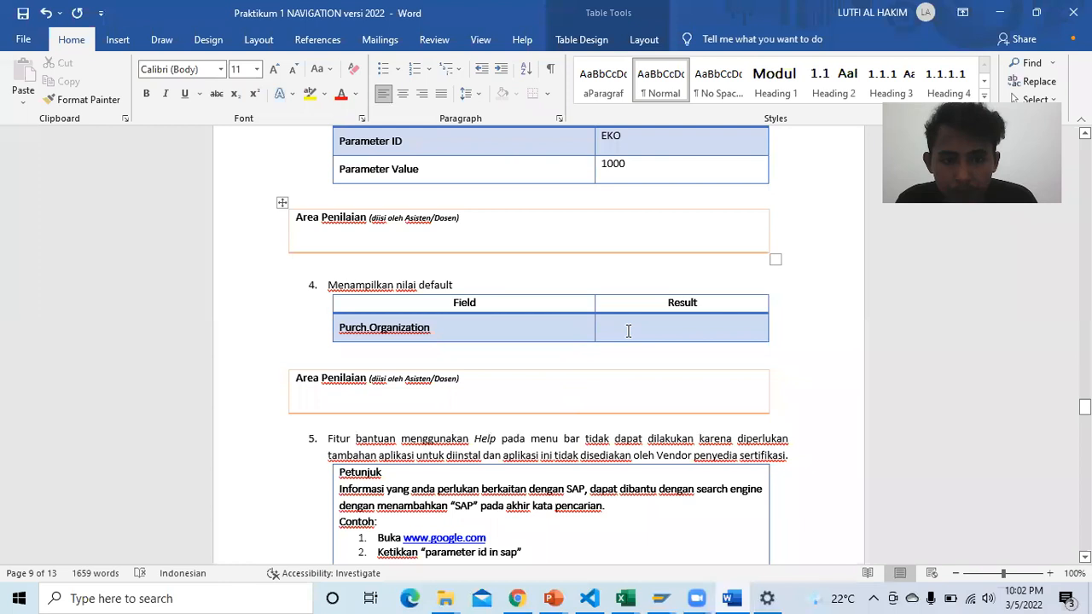
{"action": "left_click", "coordinate": [518, 598]}
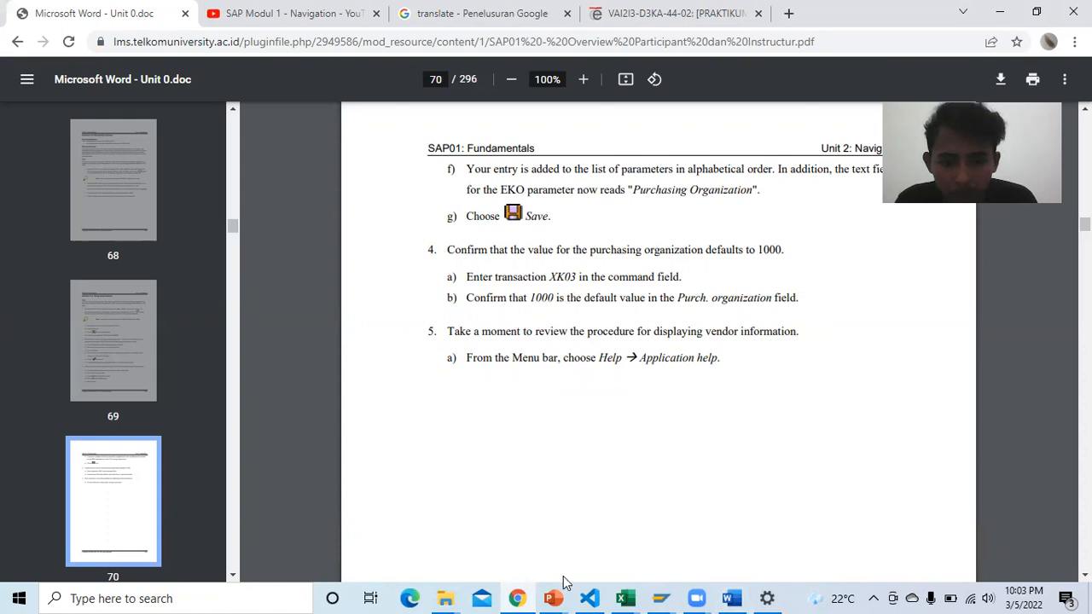
{"action": "mouse_move", "coordinate": [662, 598]}
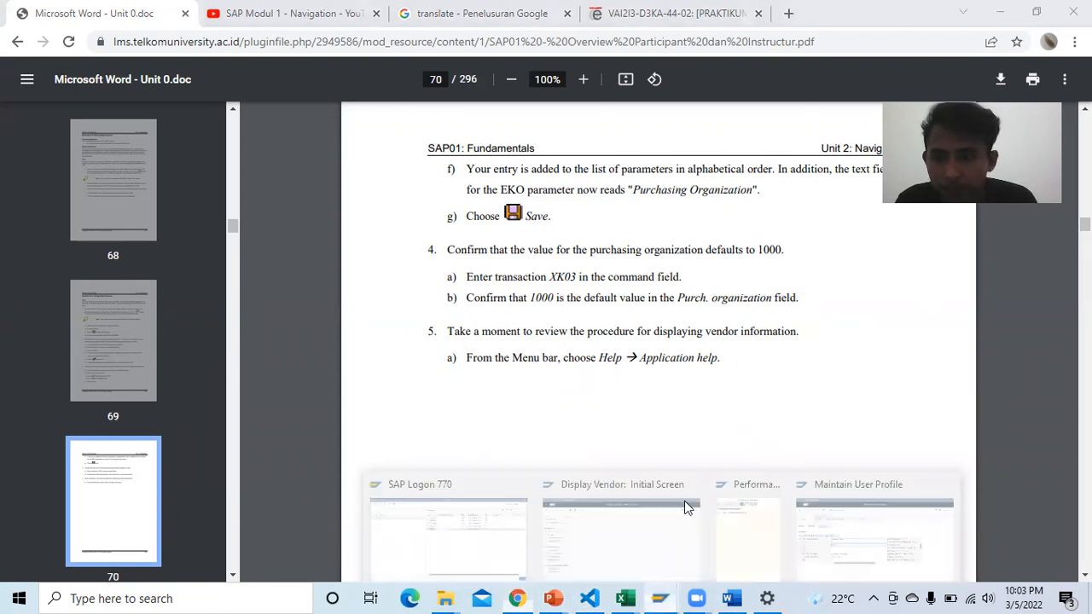
Step: Relaunch XK03 and enter 1000 for Purch. Organization, clearing the required-fields error
{"action": "left_click", "coordinate": [669, 555]}
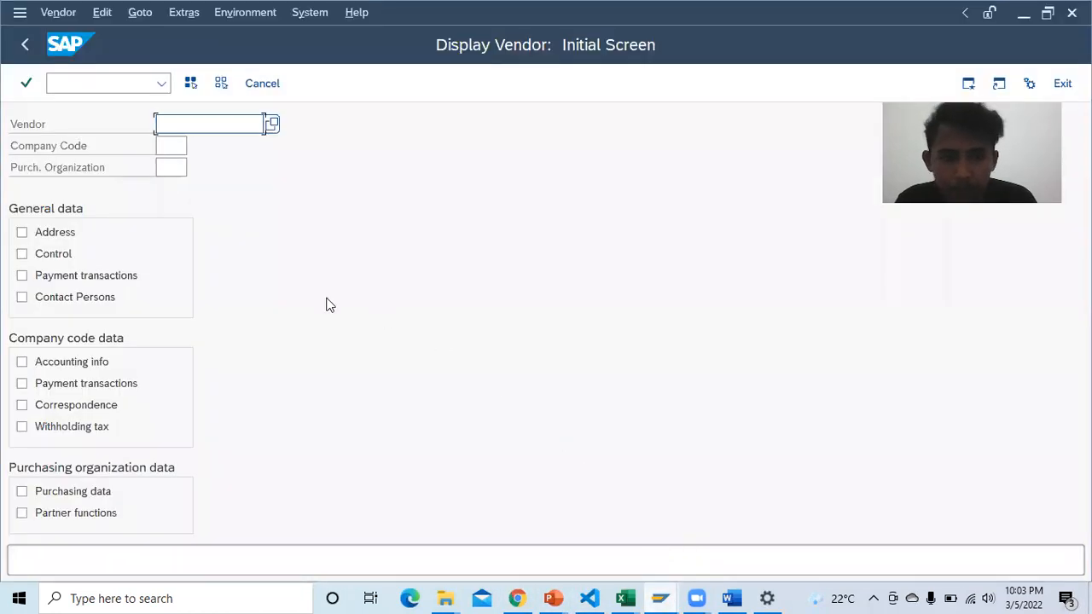
{"action": "left_click", "coordinate": [27, 47]}
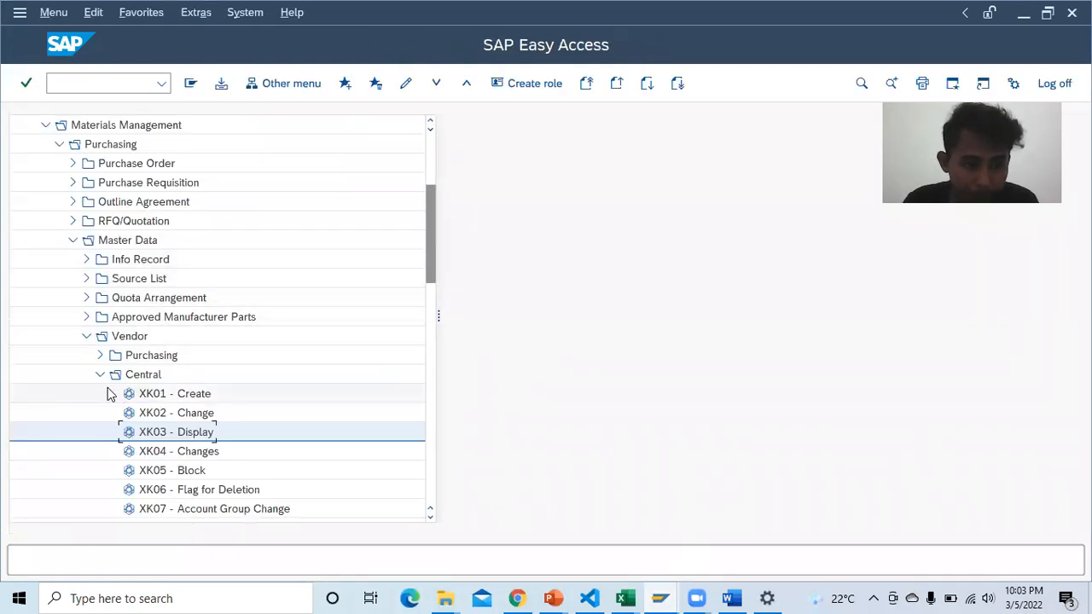
{"action": "double_click", "coordinate": [186, 436]}
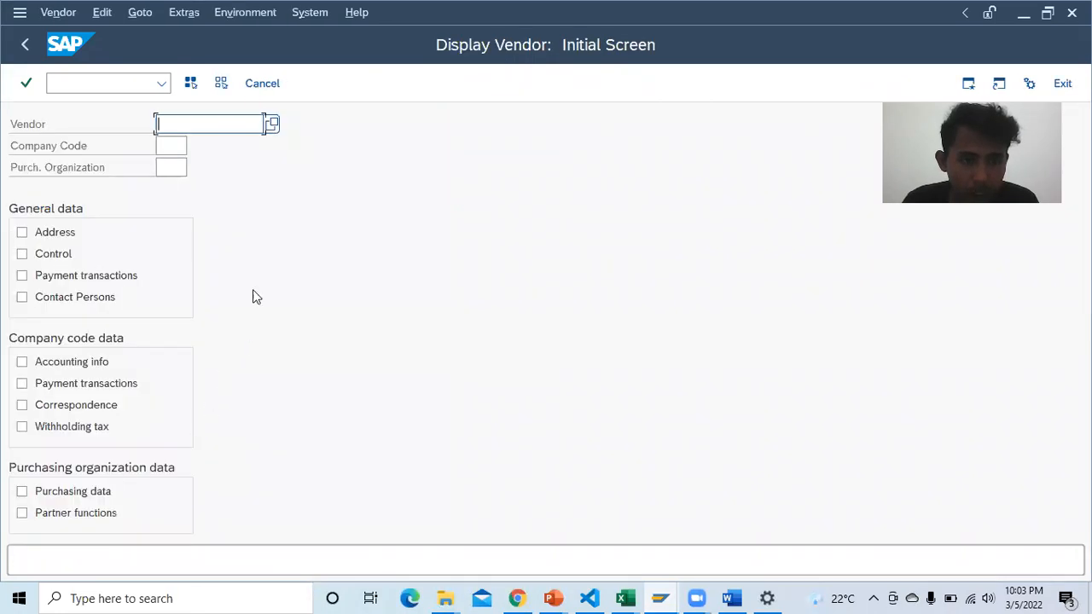
{"action": "left_click", "coordinate": [175, 171]}
{"action": "type", "text": "1000"}
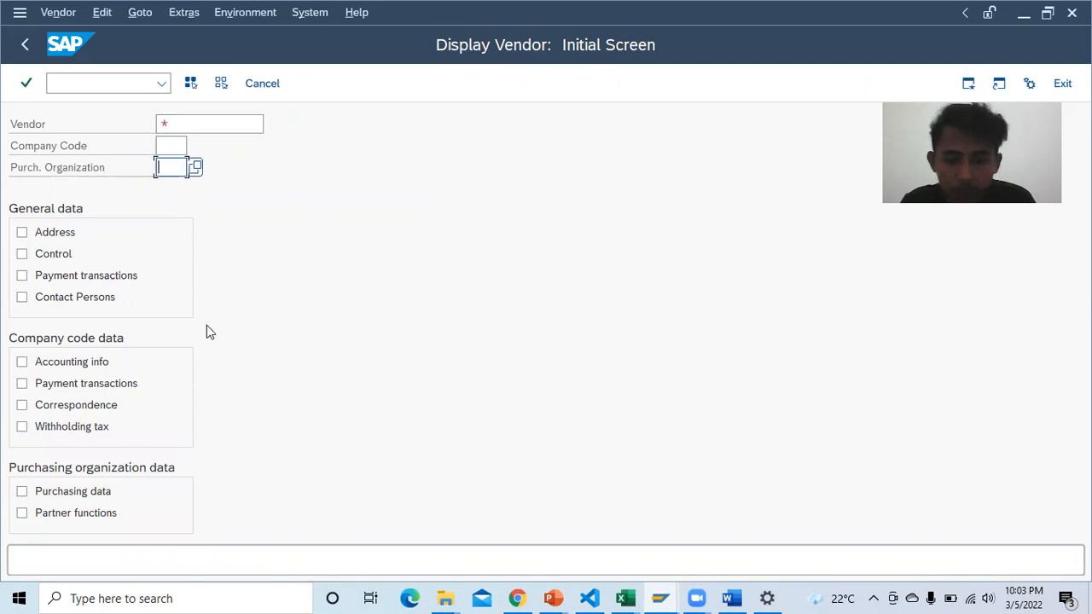
{"action": "key", "text": "Return"}
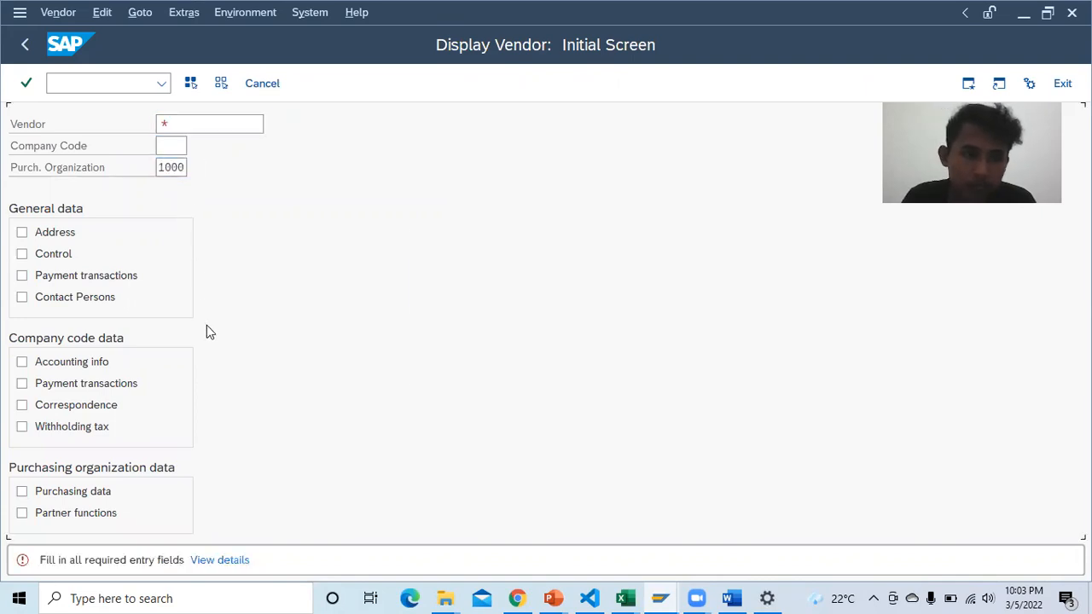
{"action": "left_click", "coordinate": [482, 367]}
{"action": "left_click", "coordinate": [184, 167]}
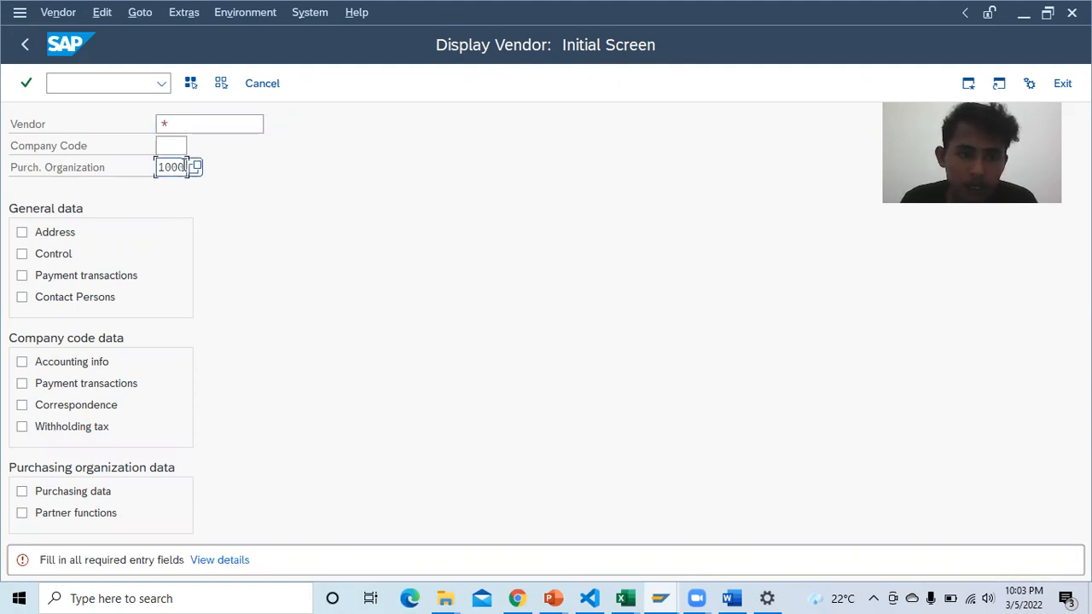
{"action": "key", "text": "BackSpace"}
{"action": "key", "text": "BackSpace"}
{"action": "key", "text": "BackSpace"}
{"action": "key", "text": "BackSpace"}
{"action": "type", "text": "1"}
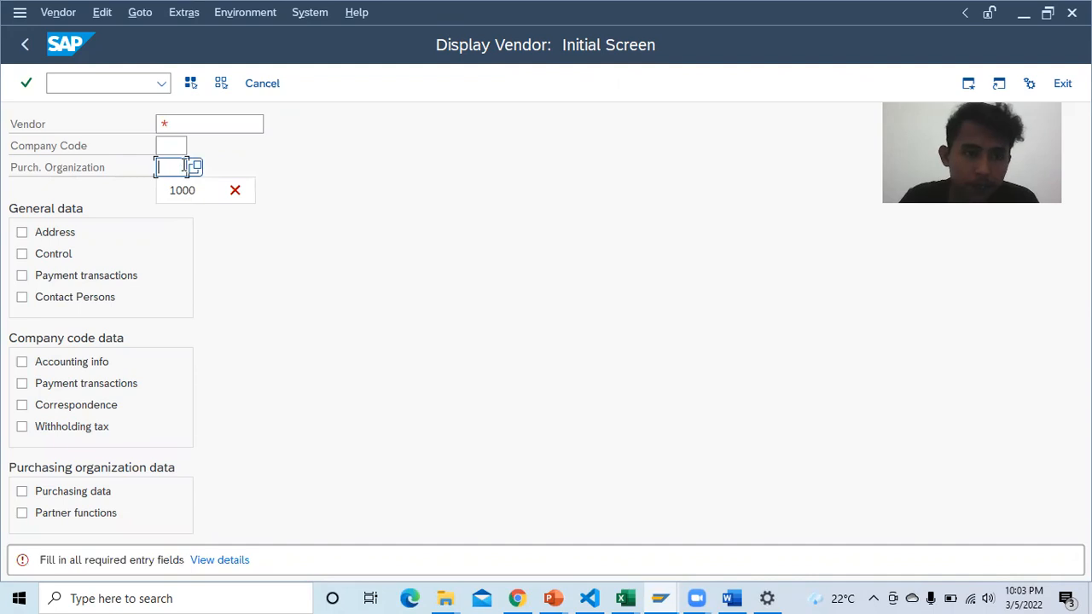
{"action": "left_click", "coordinate": [195, 168]}
Step: Search vendors restricted to purchasing organization 1000 and widen the POrg results column
{"action": "left_click", "coordinate": [175, 167]}
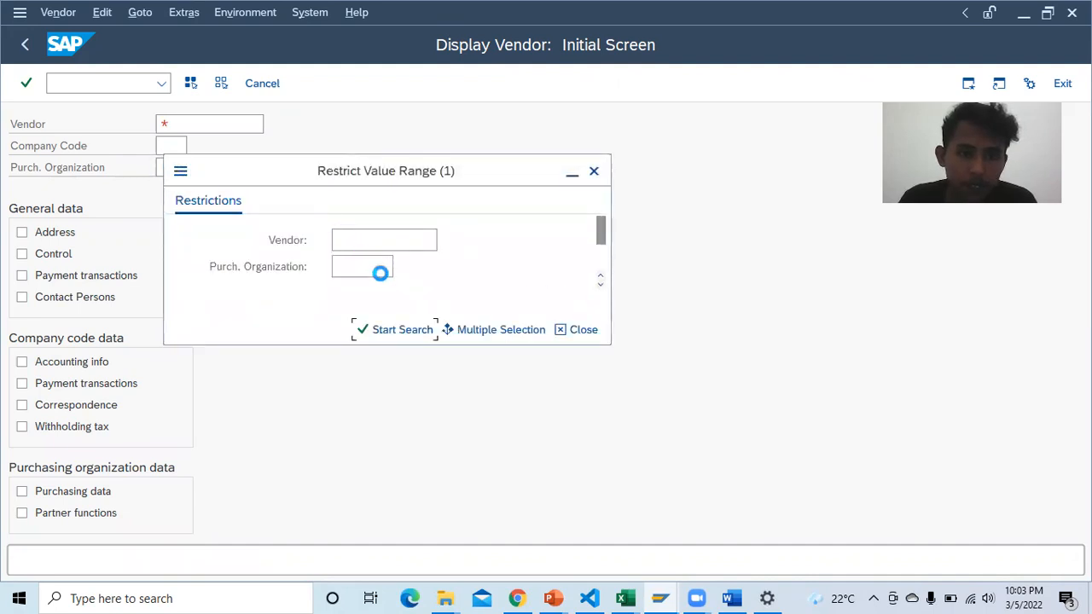
{"action": "left_click", "coordinate": [370, 265]}
{"action": "type", "text": "1000"}
{"action": "left_click", "coordinate": [367, 267]}
{"action": "left_click", "coordinate": [380, 329]}
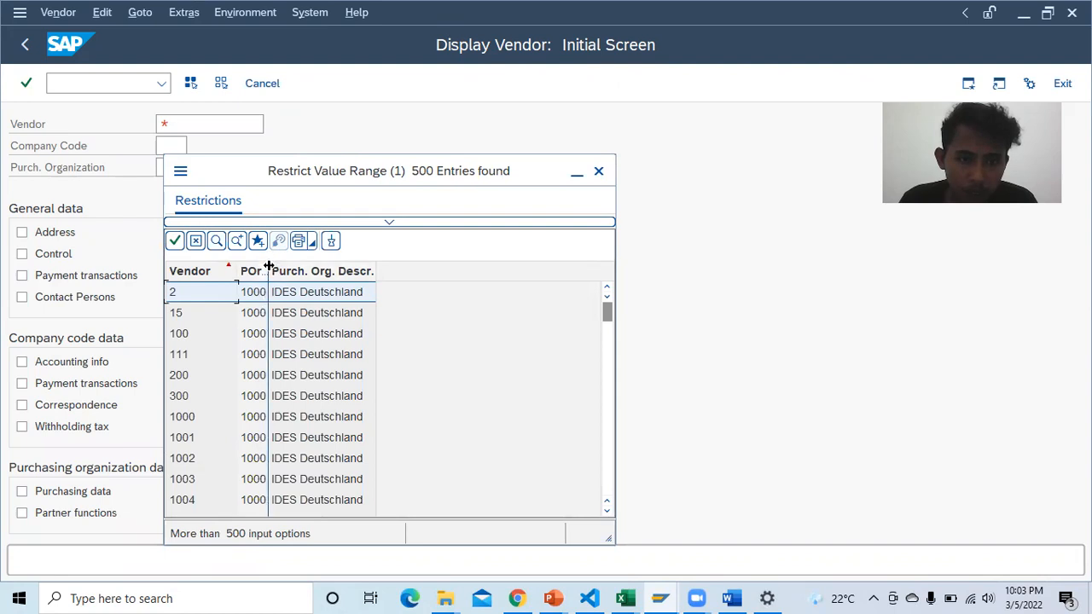
{"action": "mouse_move", "coordinate": [268, 265]}
{"action": "left_mouse_down"}
{"action": "mouse_move", "coordinate": [309, 266]}
{"action": "mouse_move", "coordinate": [273, 268]}
{"action": "left_mouse_up"}
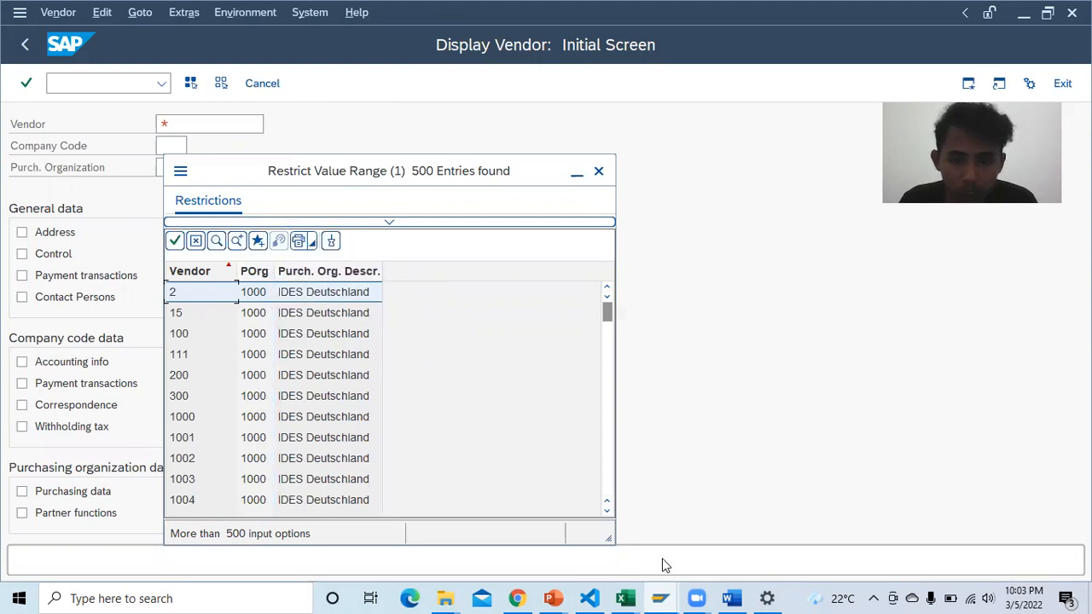
{"action": "left_click", "coordinate": [731, 598]}
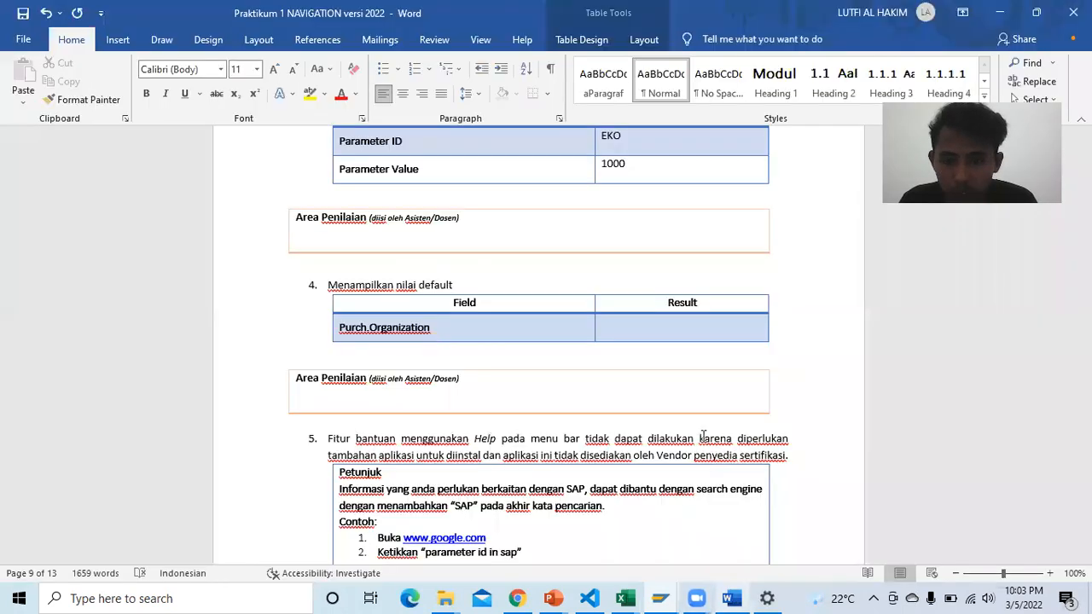
Step: Enter 1000 in the Purch.Organization Result cell of the item 4 table, then review the report
{"action": "left_click", "coordinate": [653, 333]}
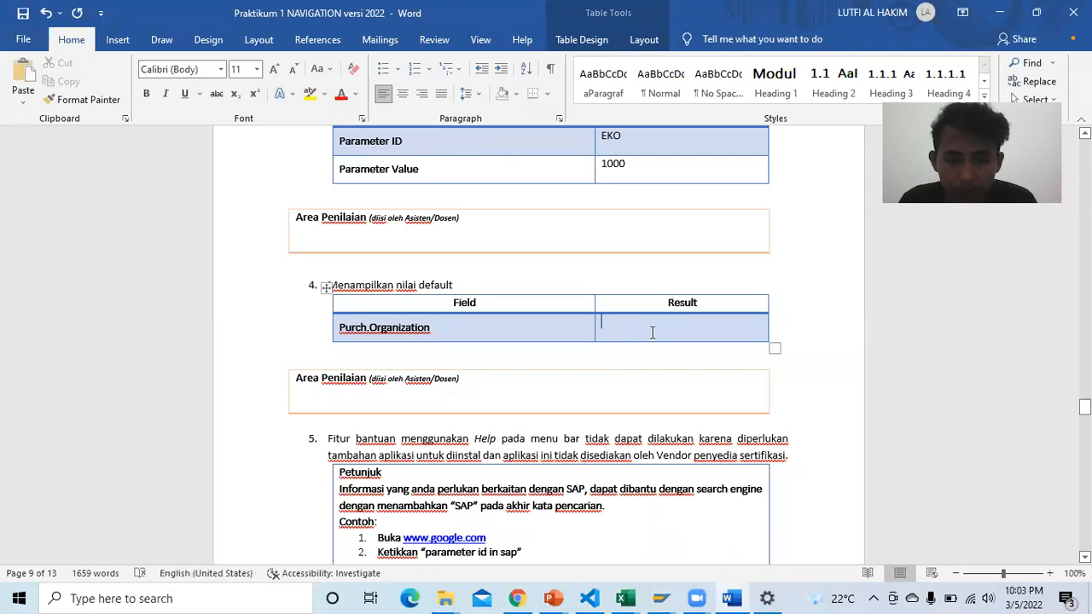
{"action": "type", "text": "1000"}
{"action": "scroll", "coordinate": [649, 341], "scroll_direction": "down", "scroll_amount": 3}
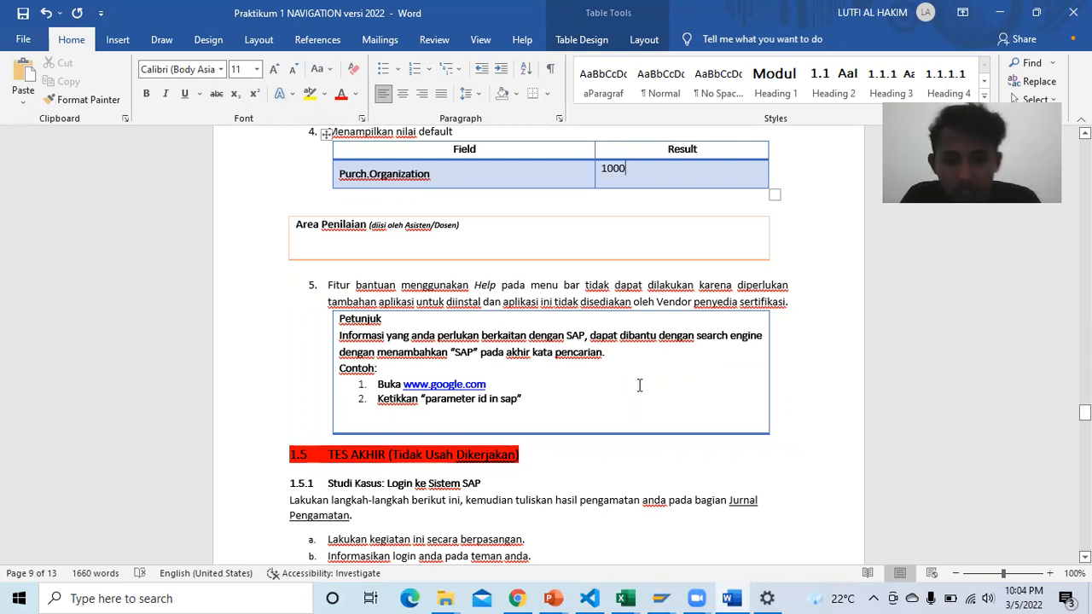
{"action": "scroll", "coordinate": [581, 358], "scroll_direction": "down", "scroll_amount": 1}
{"action": "scroll", "coordinate": [580, 359], "scroll_direction": "up", "scroll_amount": 1}
{"action": "scroll", "coordinate": [575, 341], "scroll_direction": "down", "scroll_amount": 1}
{"action": "scroll", "coordinate": [575, 342], "scroll_direction": "up", "scroll_amount": 2}
{"action": "scroll", "coordinate": [575, 339], "scroll_direction": "up", "scroll_amount": 15}
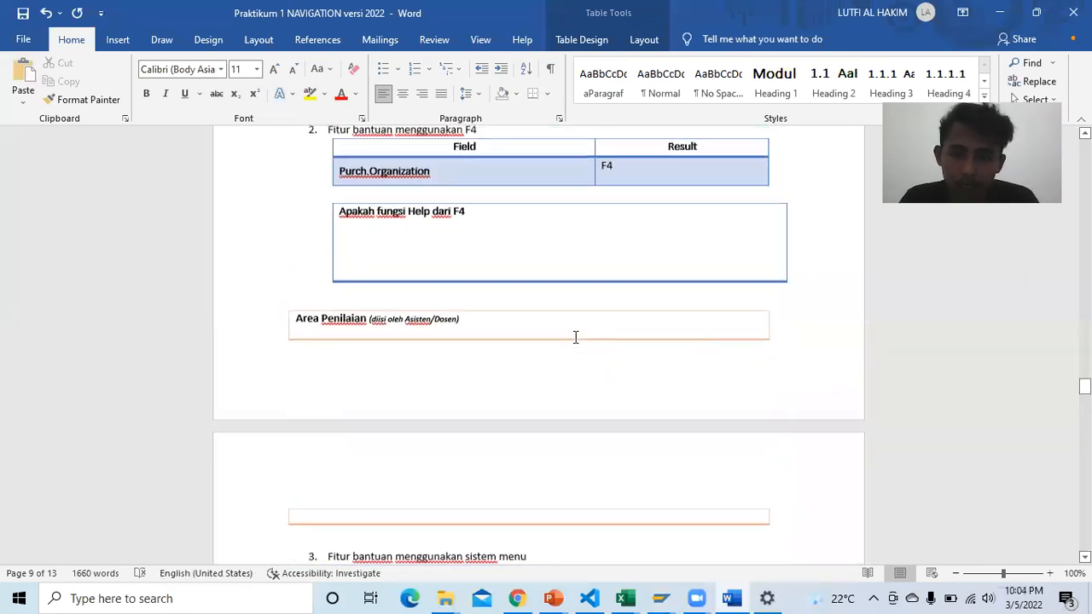
{"action": "scroll", "coordinate": [576, 337], "scroll_direction": "up", "scroll_amount": 3}
{"action": "scroll", "coordinate": [578, 342], "scroll_direction": "down", "scroll_amount": 5}
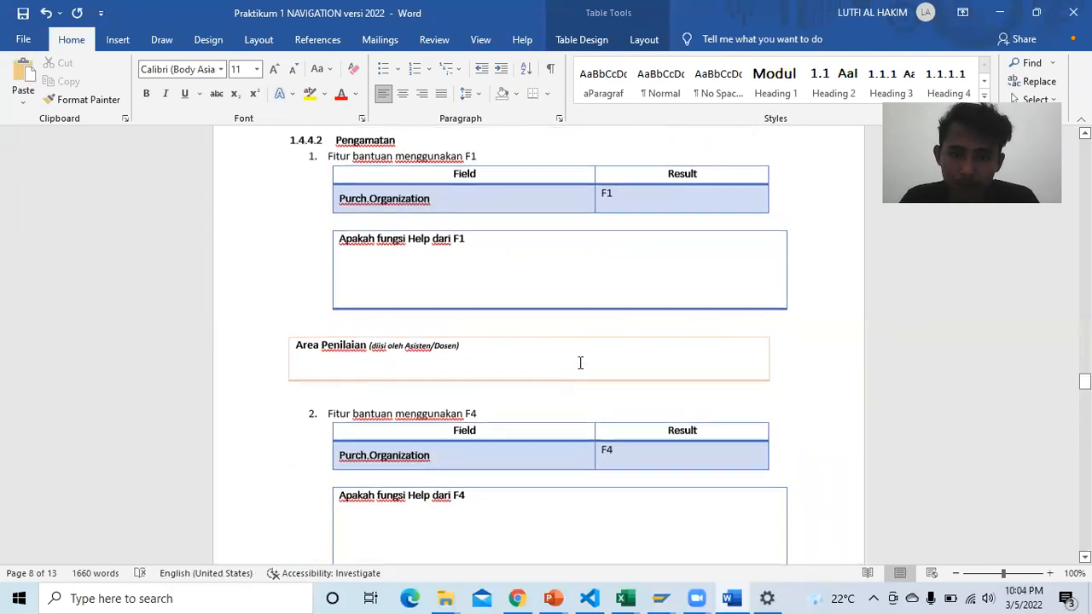
{"action": "scroll", "coordinate": [559, 345], "scroll_direction": "down", "scroll_amount": 8}
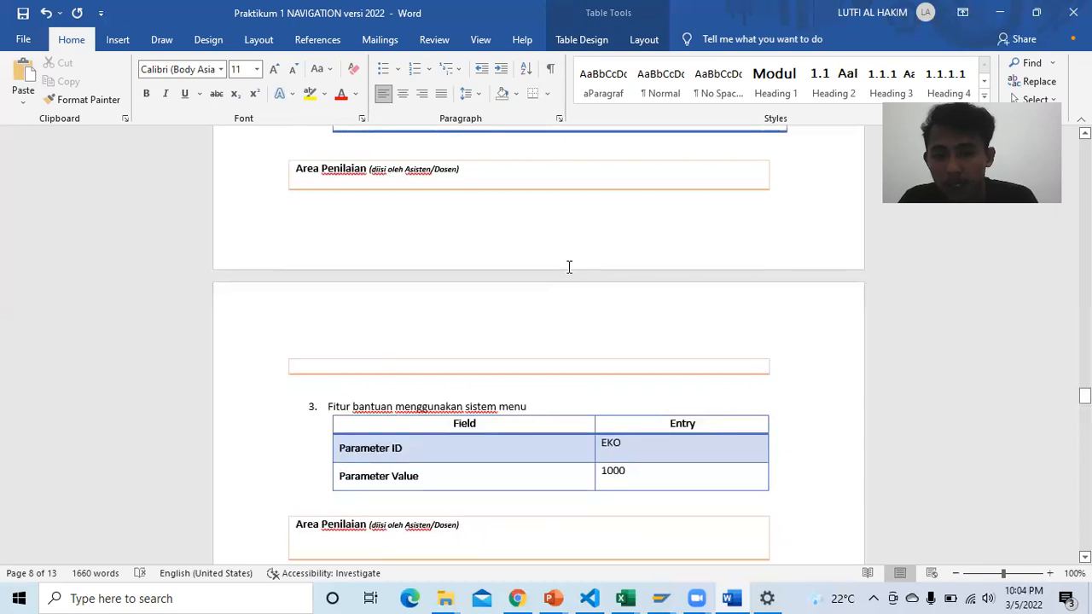
{"action": "scroll", "coordinate": [568, 266], "scroll_direction": "up", "scroll_amount": 1}
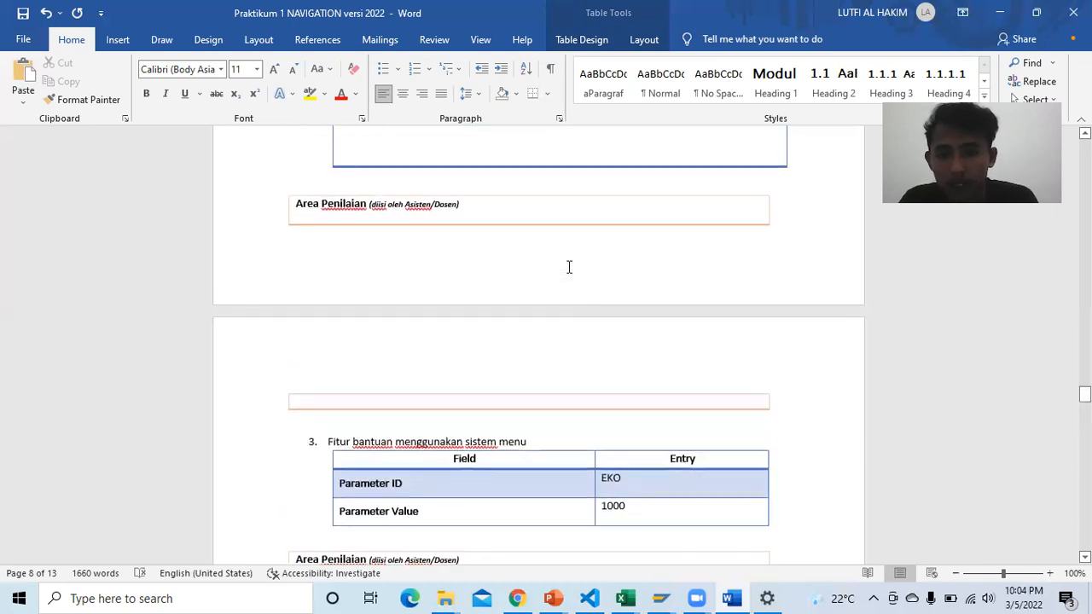